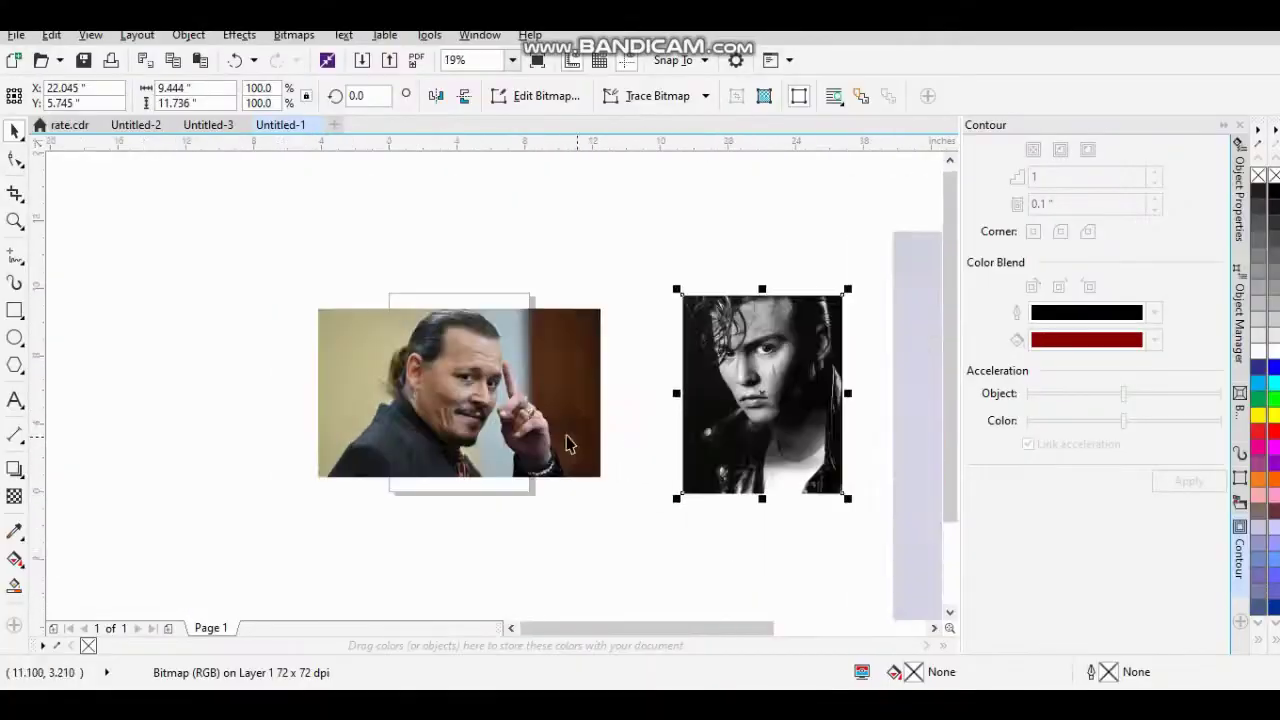
Begin the black Bezier upper-lid curve, bending it across the top of the eye toward the outer corner.
scroll(566, 443, "up", 5)
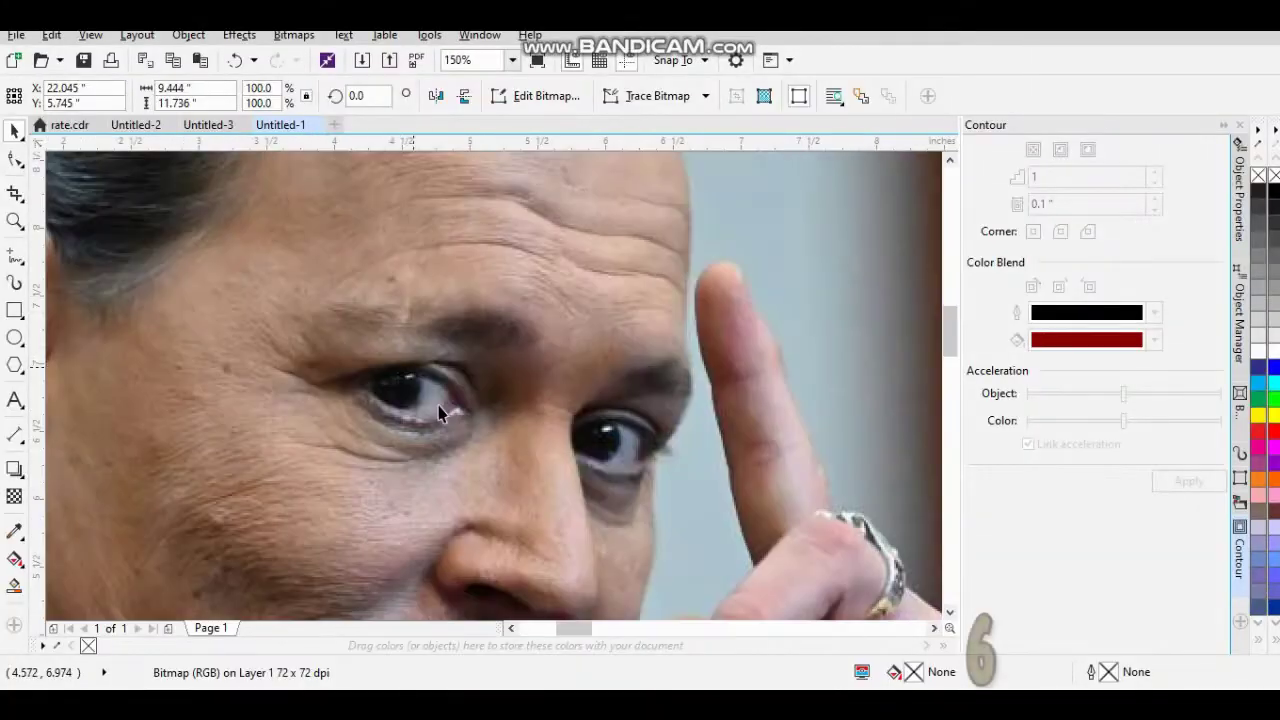
scroll(566, 443, "up", 2)
scroll(563, 423, "up", 2)
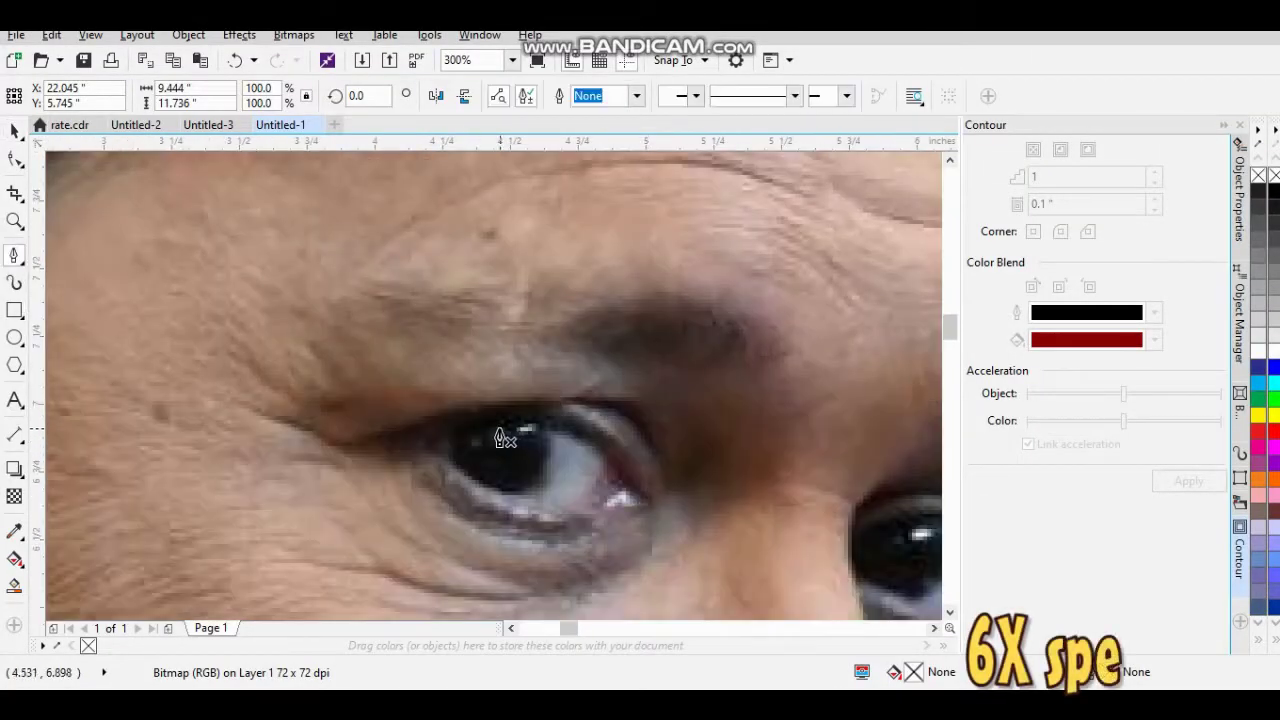
scroll(500, 437, "up", 2)
left_click(380, 451)
left_click_drag(570, 391, 650, 396)
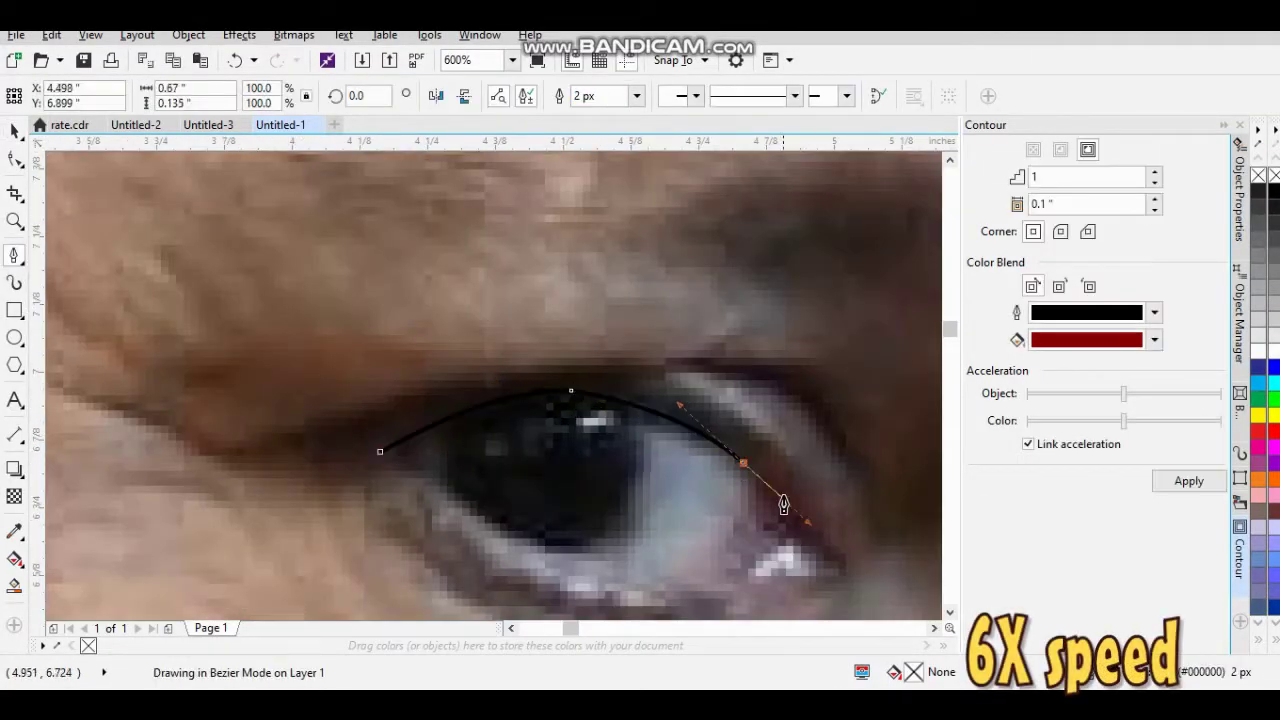
left_click_drag(784, 505, 786, 510)
scroll(786, 510, "down", 2)
left_click_drag(760, 430, 762, 432)
scroll(760, 430, "up", 2)
scroll(509, 223, "down", 2)
Add more lid nodes and the lash flick, then close the upper-lid shape at its start.
left_click(457, 217)
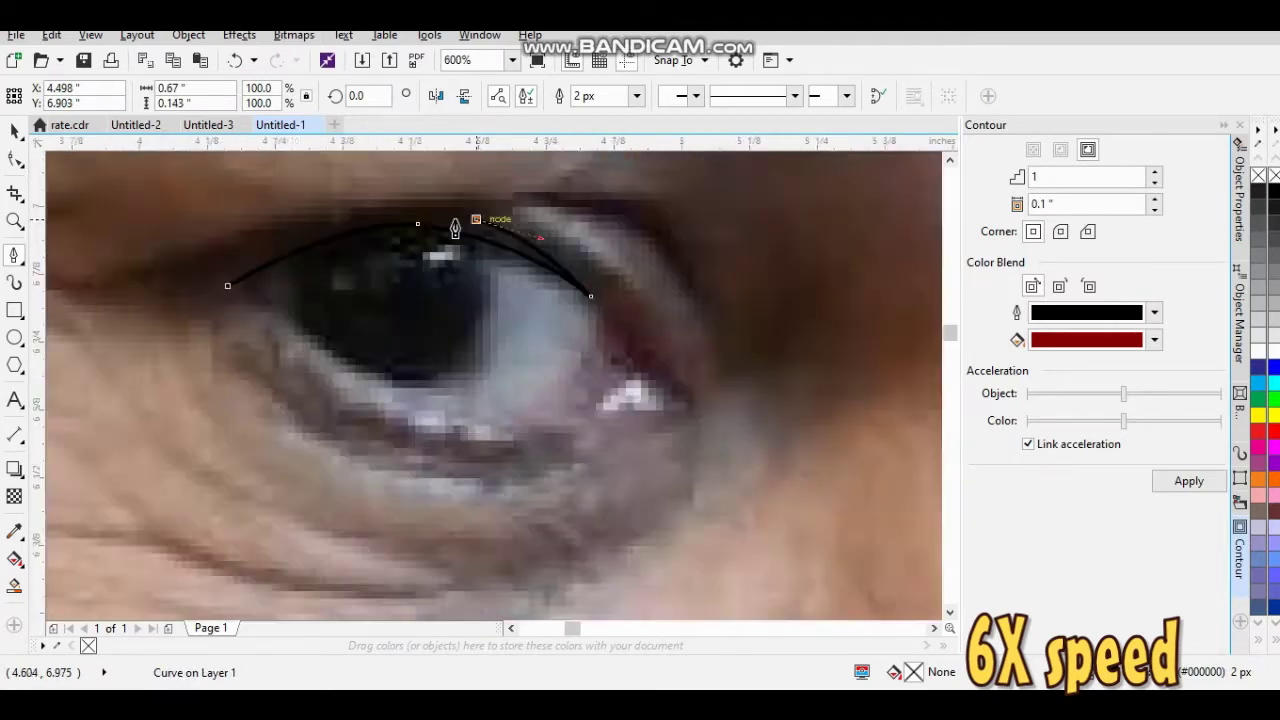
scroll(437, 329, "up", 2)
left_click(508, 322)
scroll(465, 313, "down", 2)
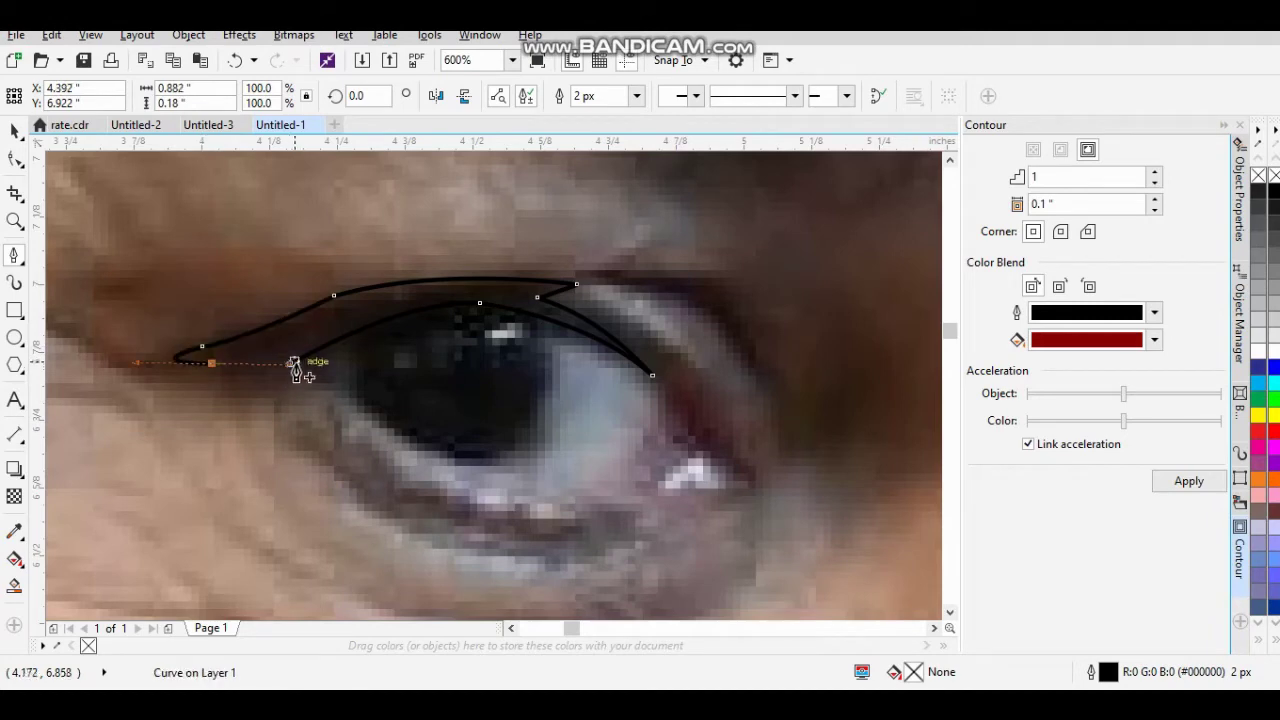
scroll(241, 381, "down", 2)
scroll(529, 331, "up", 2)
left_click_drag(467, 426, 380, 337)
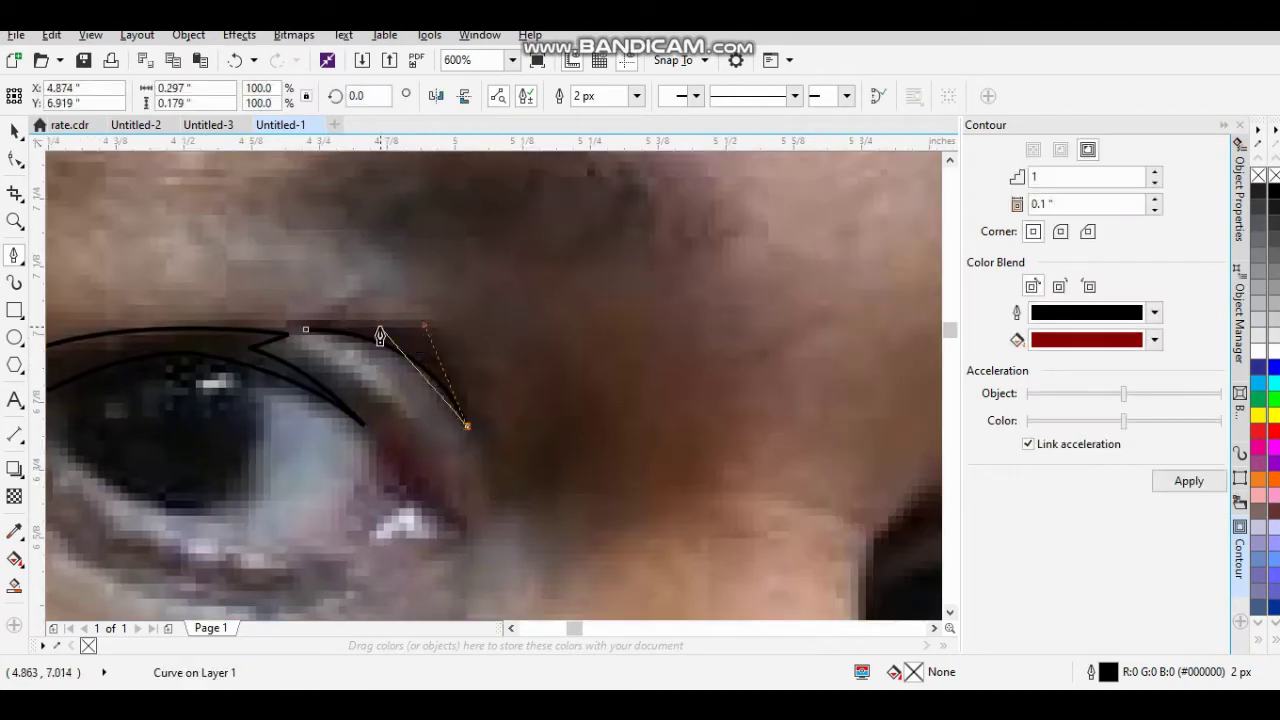
left_click(363, 297)
scroll(330, 305, "up", 2)
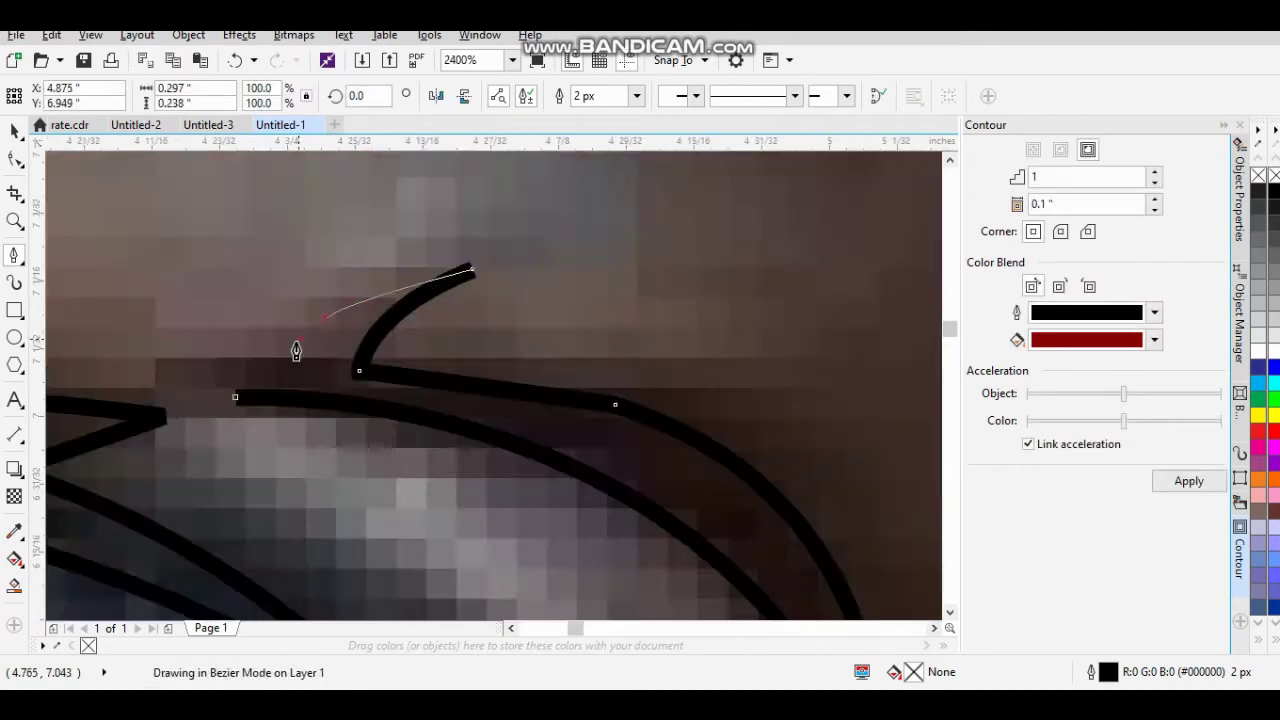
left_click(130, 380)
scroll(186, 400, "down", 3)
scroll(573, 380, "up", 1)
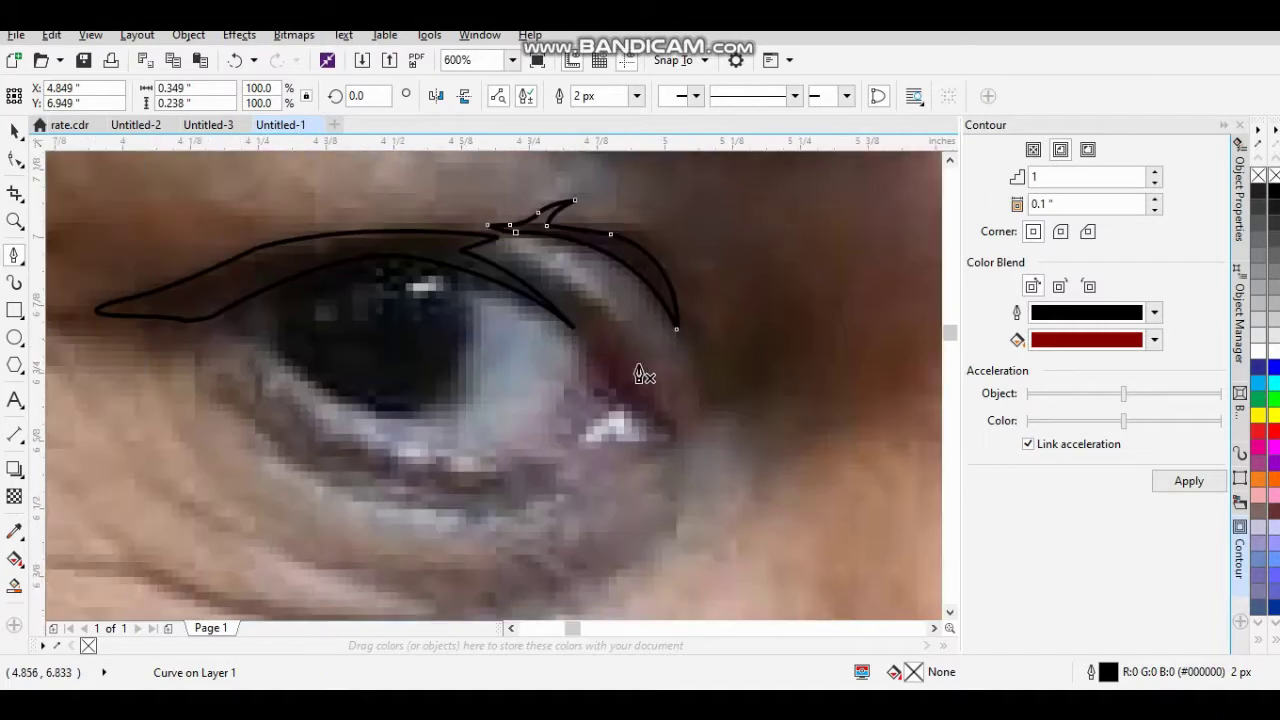
Trace the closed lower-lid outline of the eye and finish drawing.
left_click(573, 327)
left_click_drag(715, 458, 620, 455)
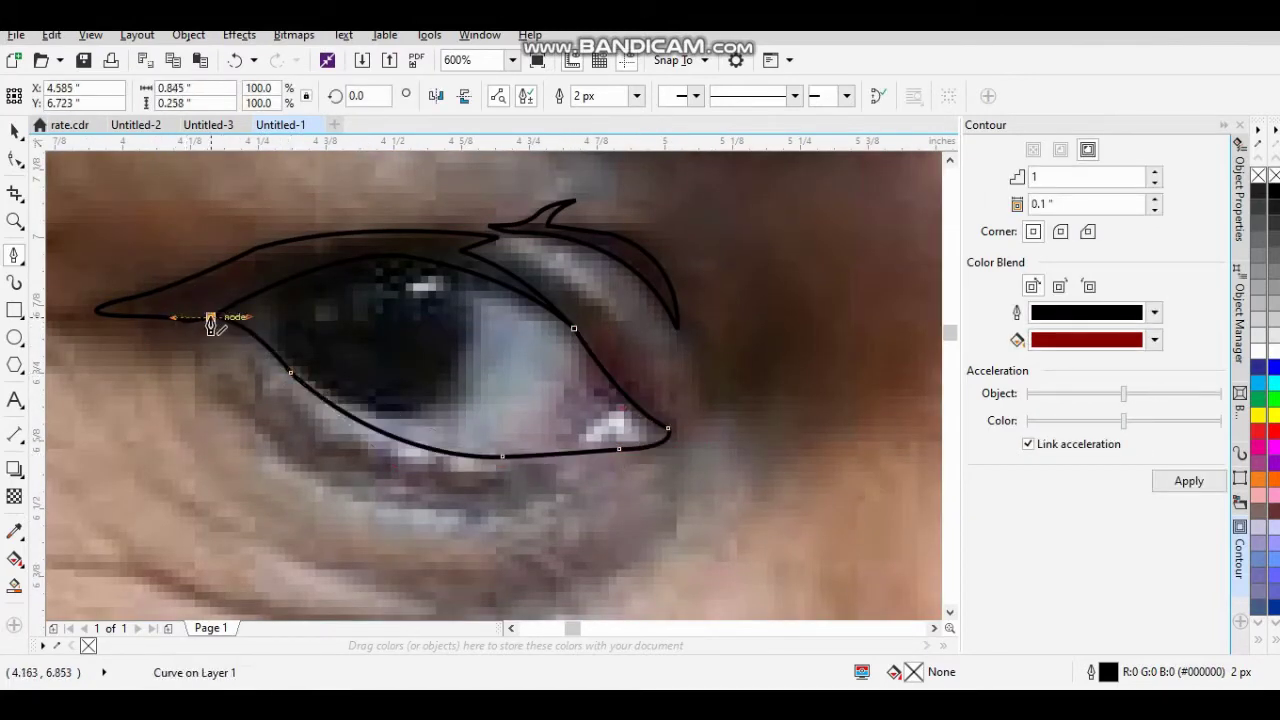
key("space")
Make the eye outline yellow and intersect an iris circle with the eye shape.
left_click(520, 452)
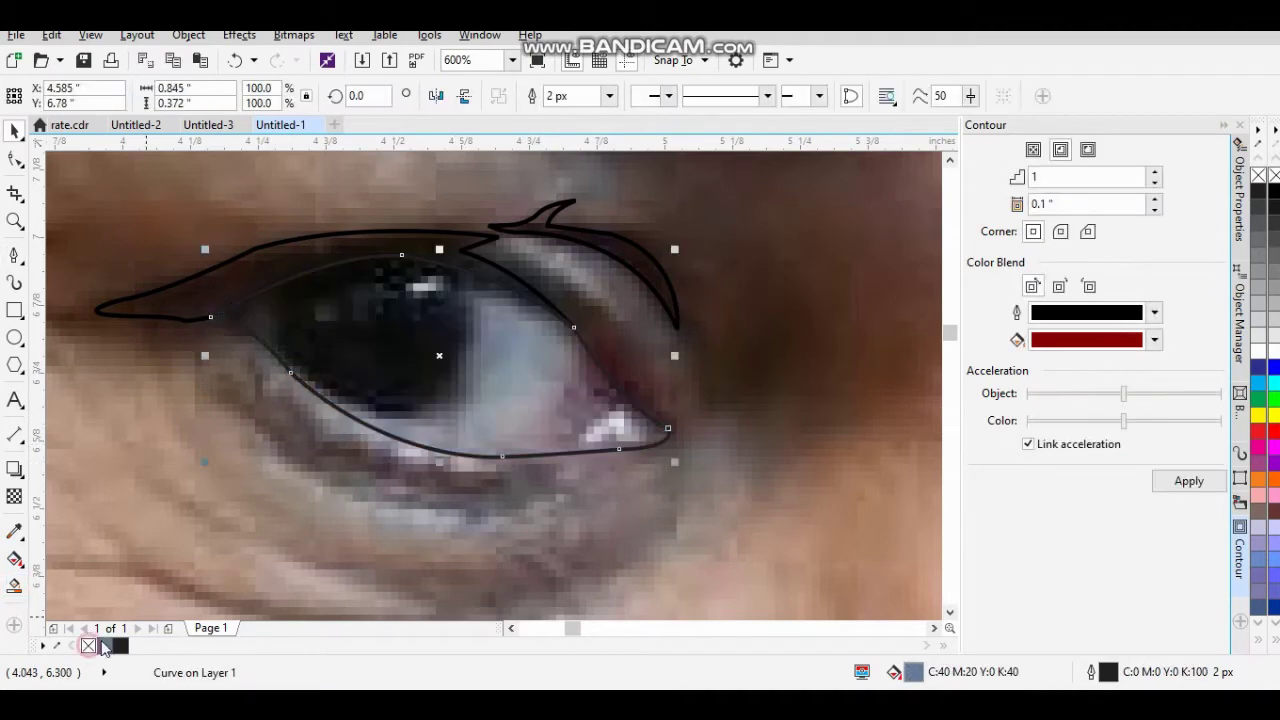
right_click(1258, 415)
key("F10")
key("F7")
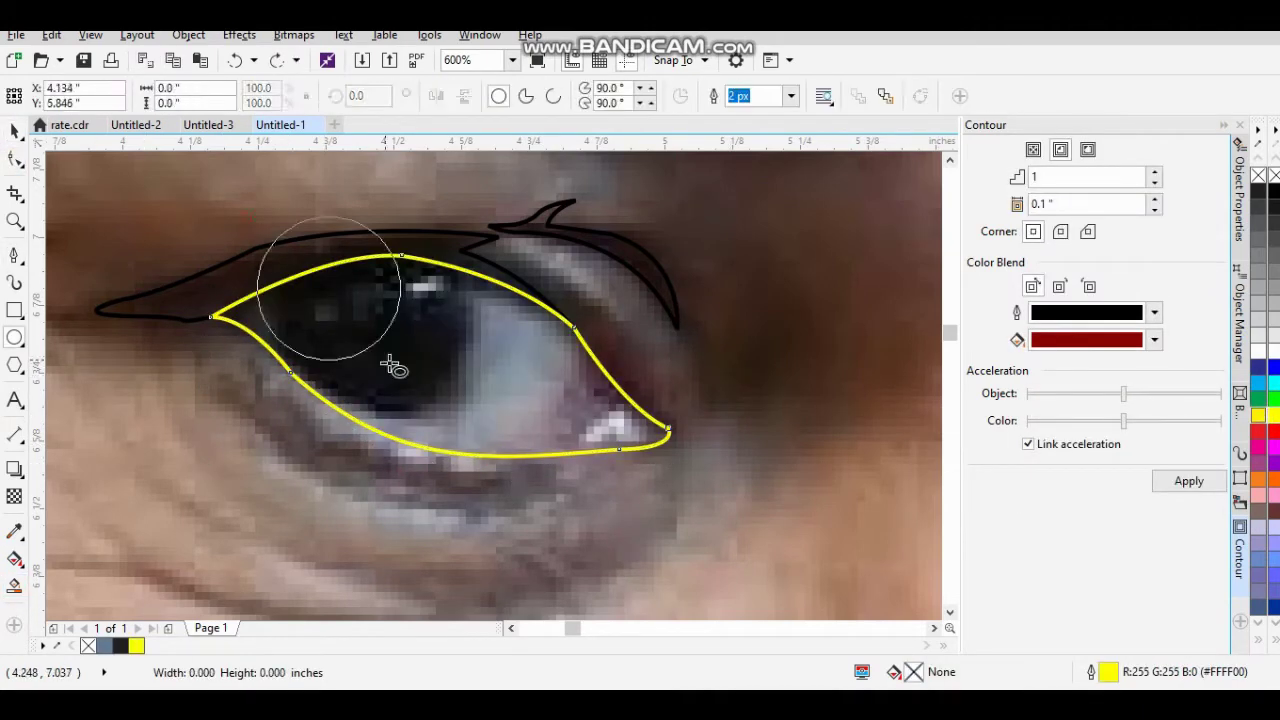
left_click_drag(270, 218, 476, 424)
key("space")
left_click(620, 378, "shift")
left_click(669, 96)
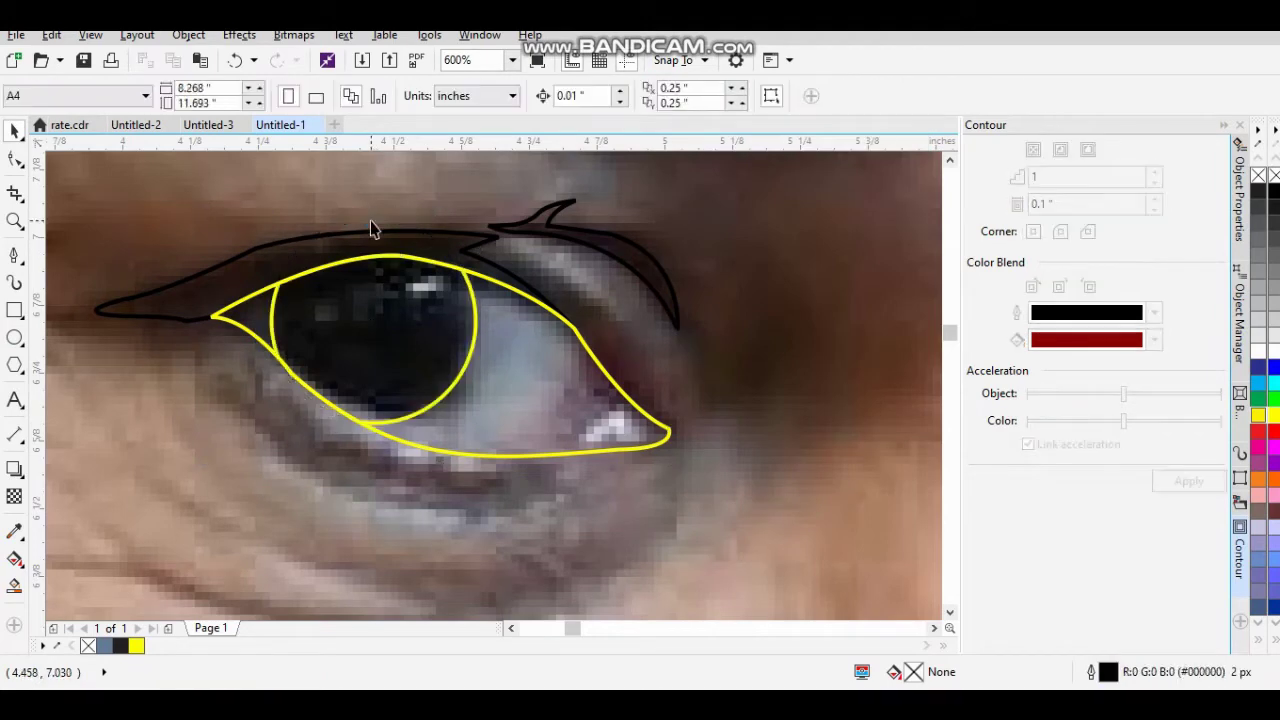
Draw a dividing Bezier shape across the eye white and cut it into the eye outline.
key("F5")
left_click(420, 211)
left_click_drag(480, 533, 589, 526)
left_click(750, 415)
left_click(420, 211)
left_click(586, 98)
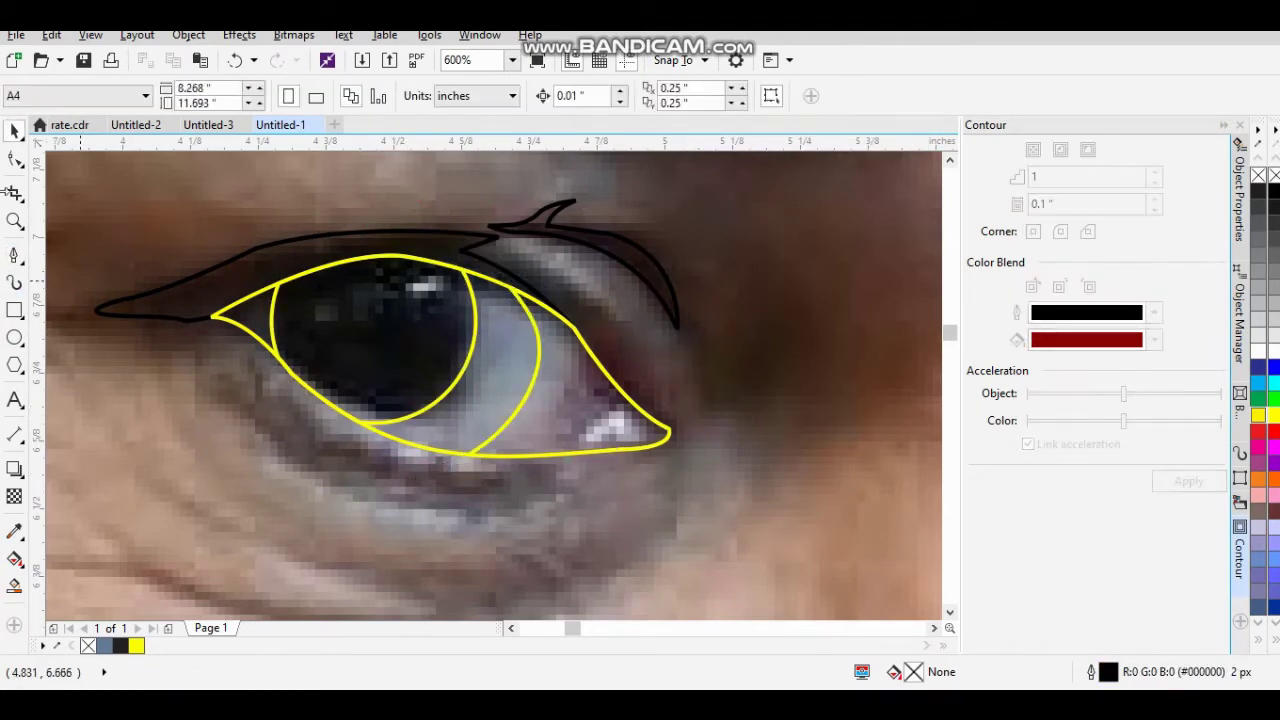
key("F10")
Add a second inner dividing curve near the eye's outer corner.
key("F5")
left_click(591, 343)
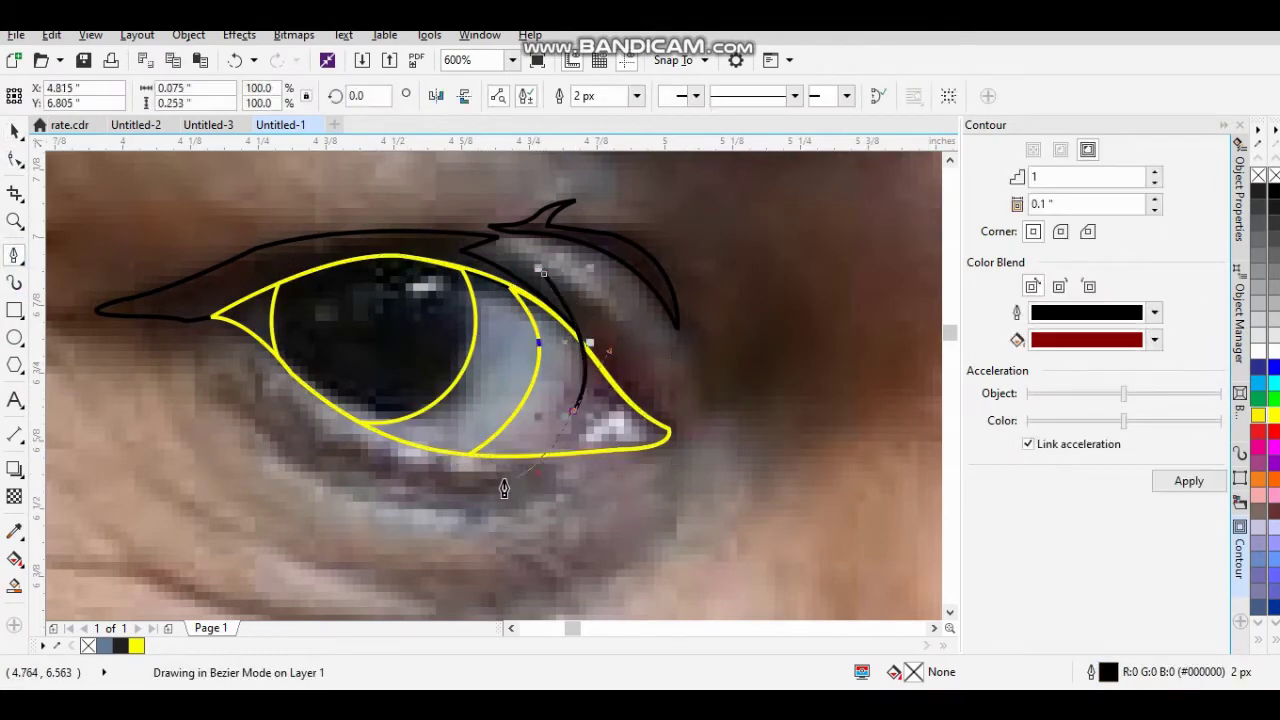
left_click(620, 277)
left_click(757, 266)
left_click(763, 560)
scroll(620, 405, "down", 2)
scroll(620, 405, "down", 1)
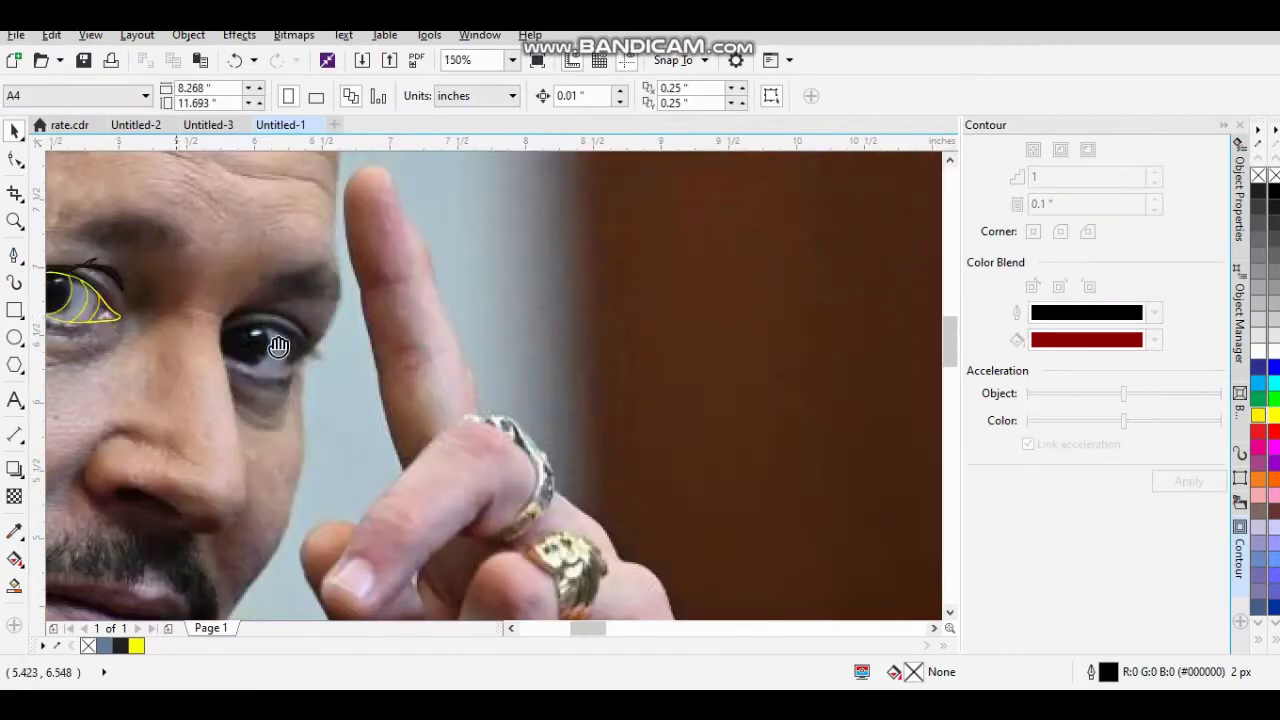
scroll(370, 380, "up", 2)
Draw a circle around the pupil, then start the second eye's upper-lid curve.
key("F7")
left_click_drag(197, 224, 365, 392)
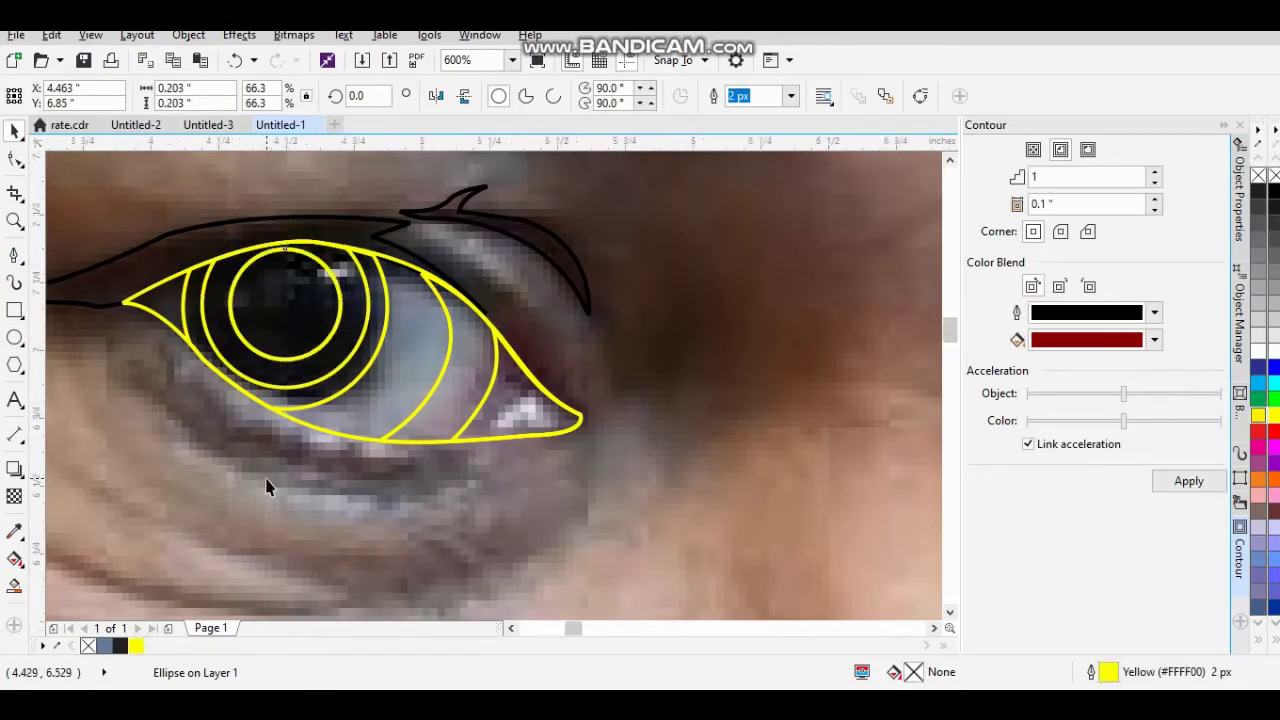
scroll(353, 441, "down", 1)
scroll(640, 500, "up", 1)
key("F5")
left_click(186, 428)
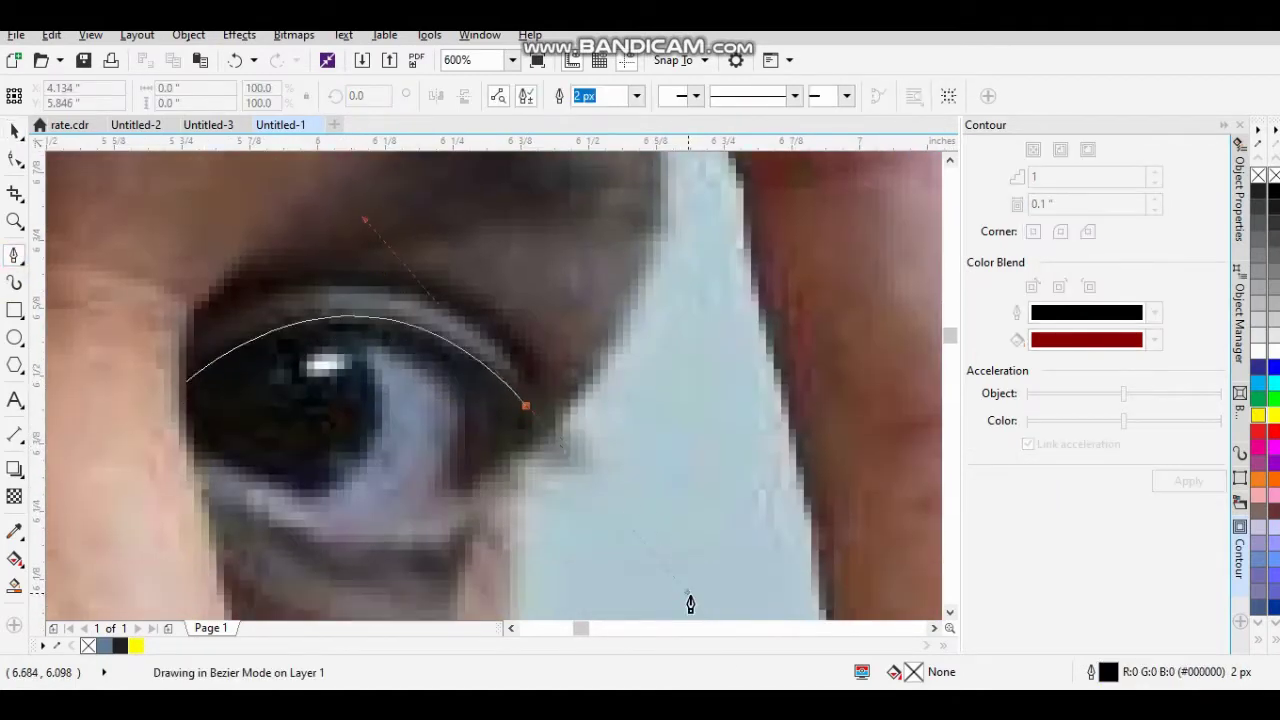
Trace the second eye's outline over the top and along the lower lid, closing it.
left_click_drag(530, 410, 558, 432)
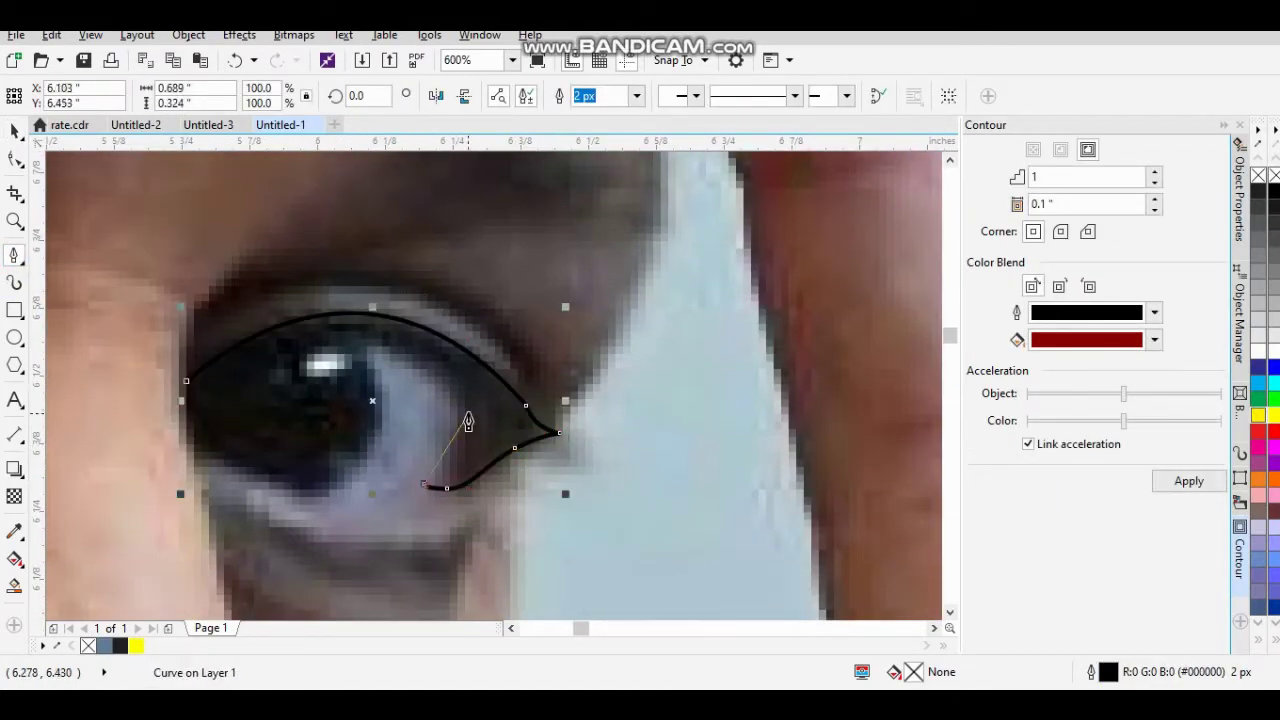
left_click(379, 340)
left_click_drag(272, 383, 248, 402)
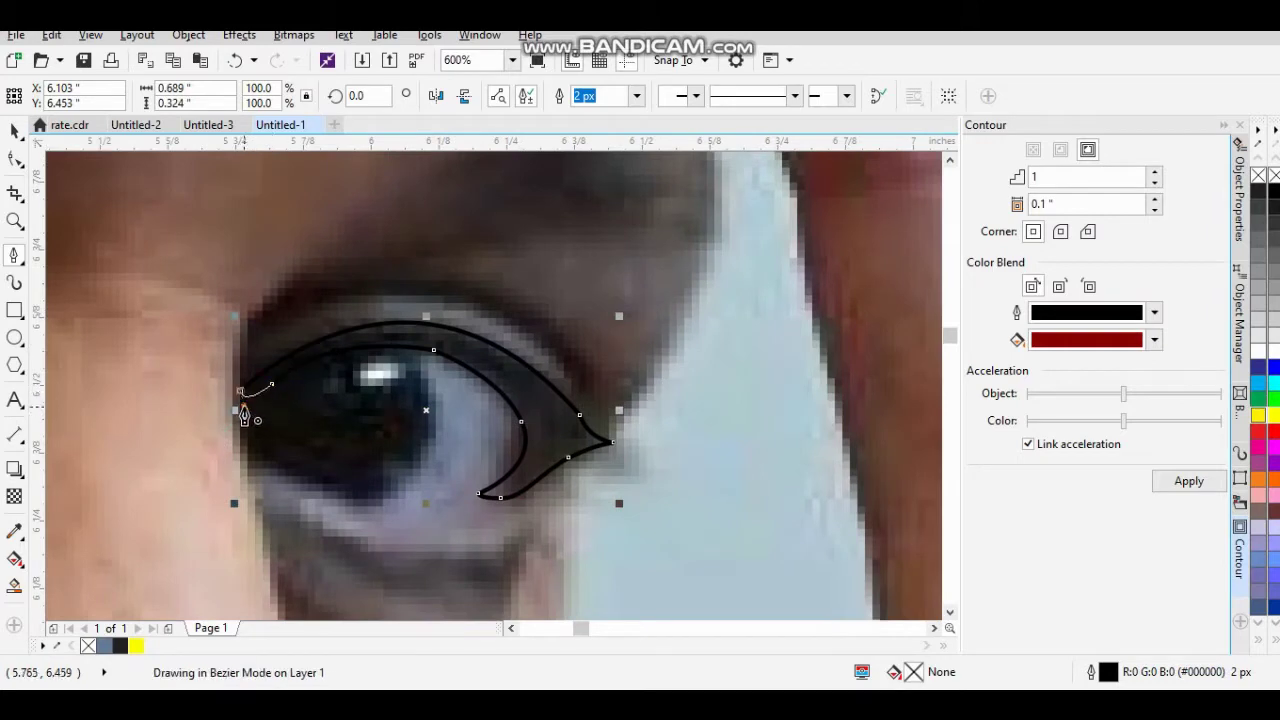
left_click(240, 435)
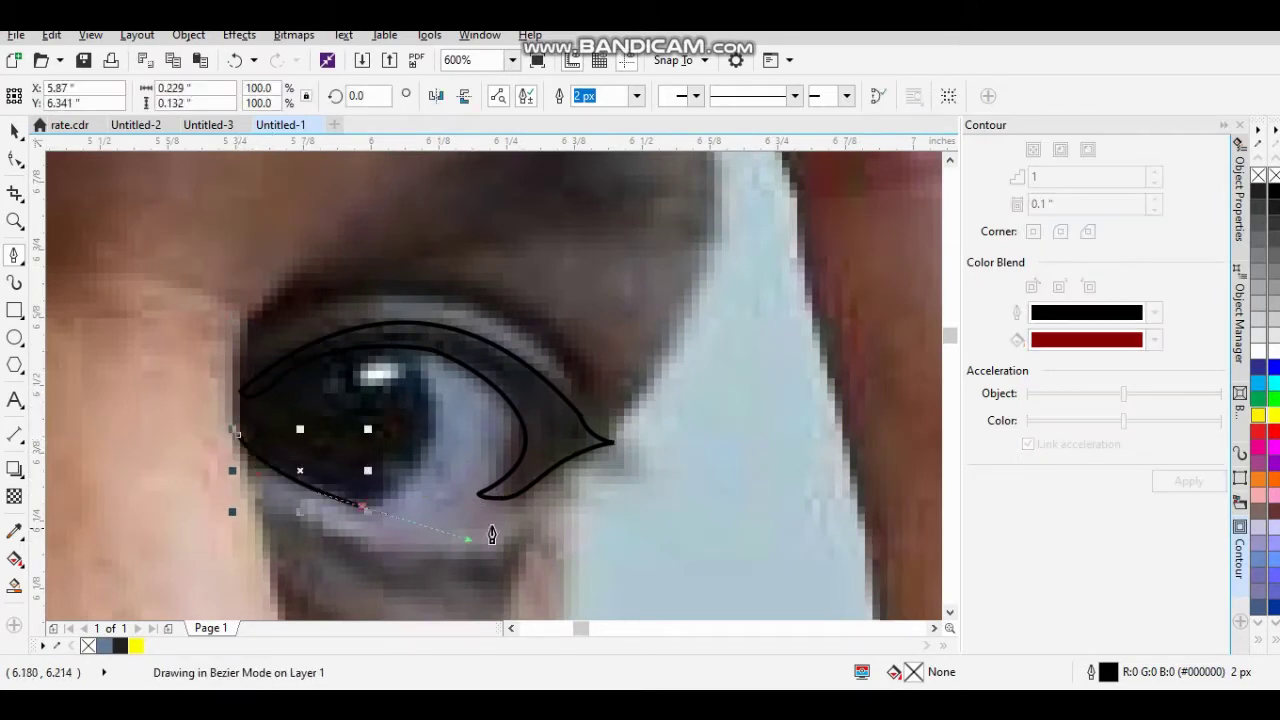
left_click_drag(480, 493, 512, 490)
left_click(242, 405)
scroll(174, 503, "up", 1)
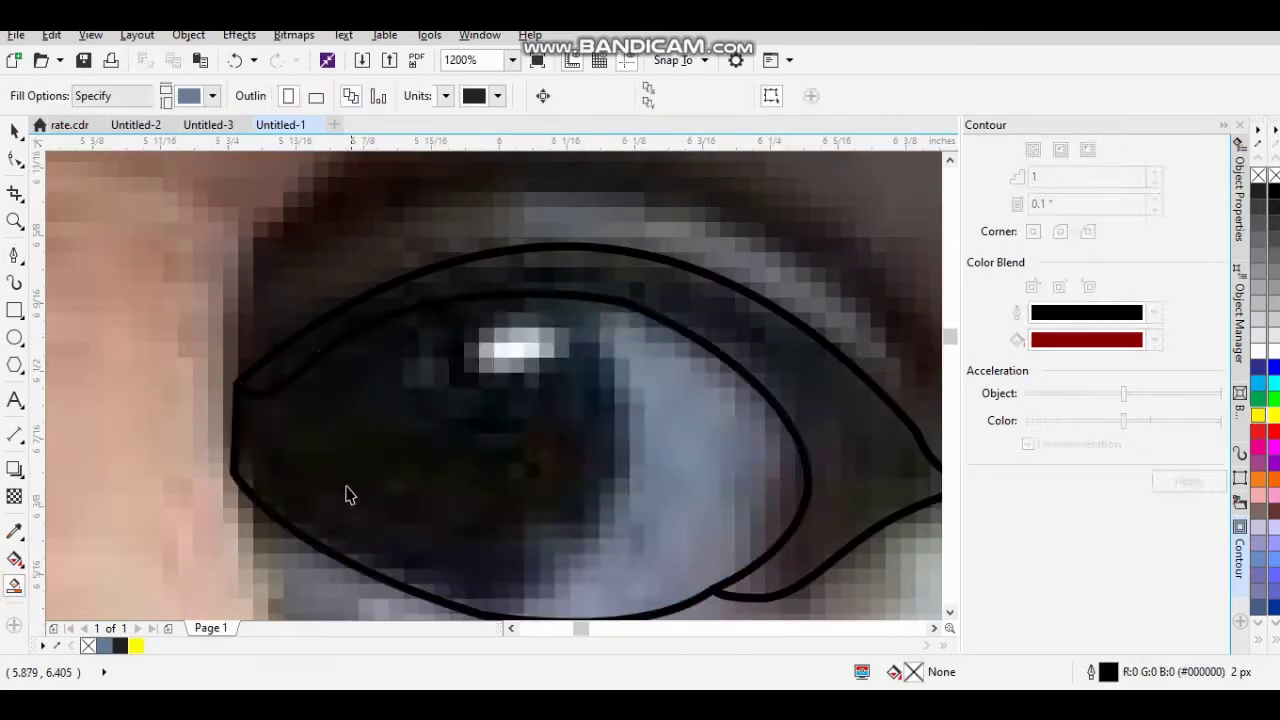
scroll(517, 457, "down", 1)
Draw the second eye's iris circle and a yellow dividing arc inside the eye.
key("F7")
mouse_move(338, 465)
left_mouse_down()
mouse_move(398, 570)
mouse_move(416, 530)
left_mouse_up()
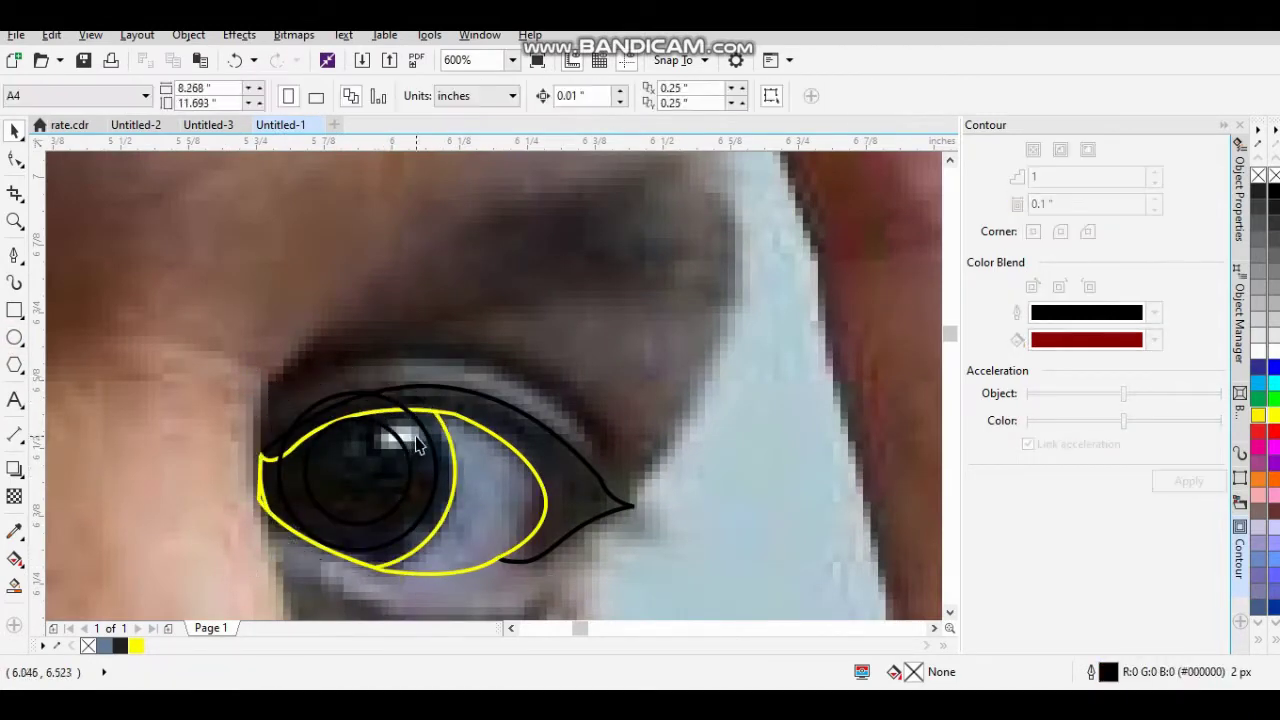
left_click(349, 400)
scroll(349, 400, "down", 1)
left_click(14, 281)
left_click_drag(470, 300, 455, 450)
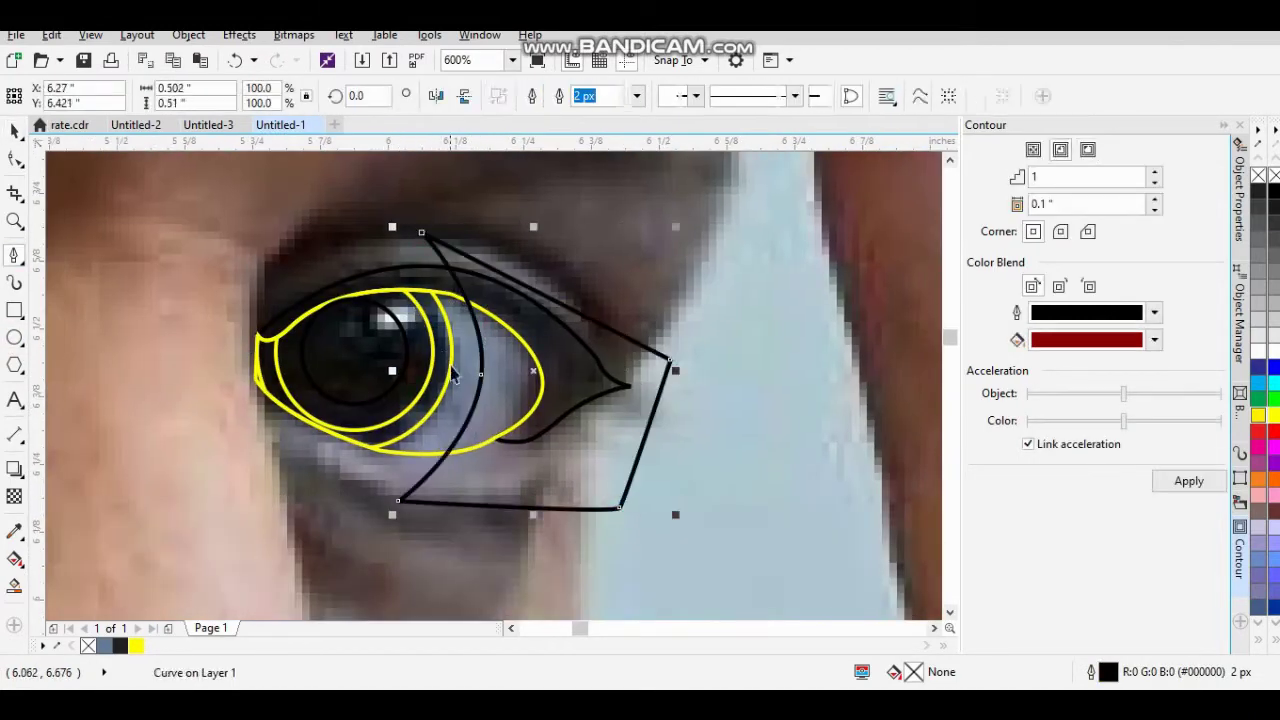
scroll(492, 330, "up", 1)
Draw the black crease outline above the second eye's lid and close it.
key("space")
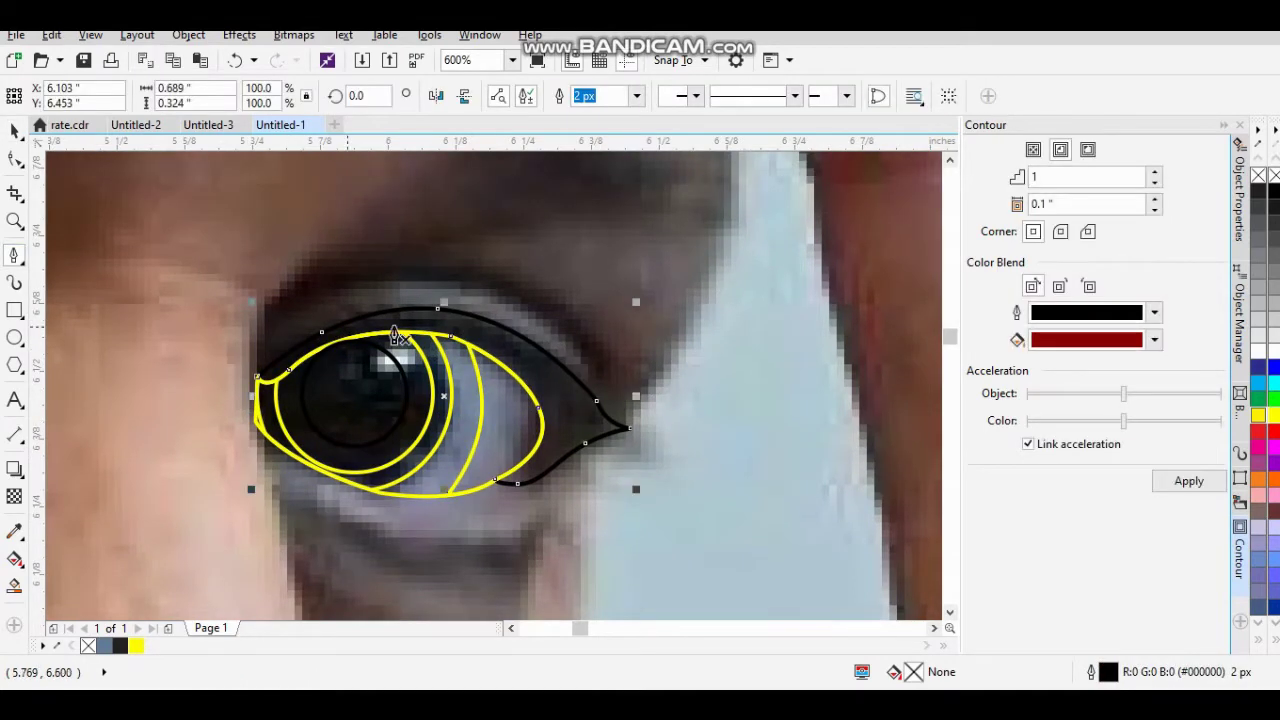
left_click_drag(419, 278, 301, 281)
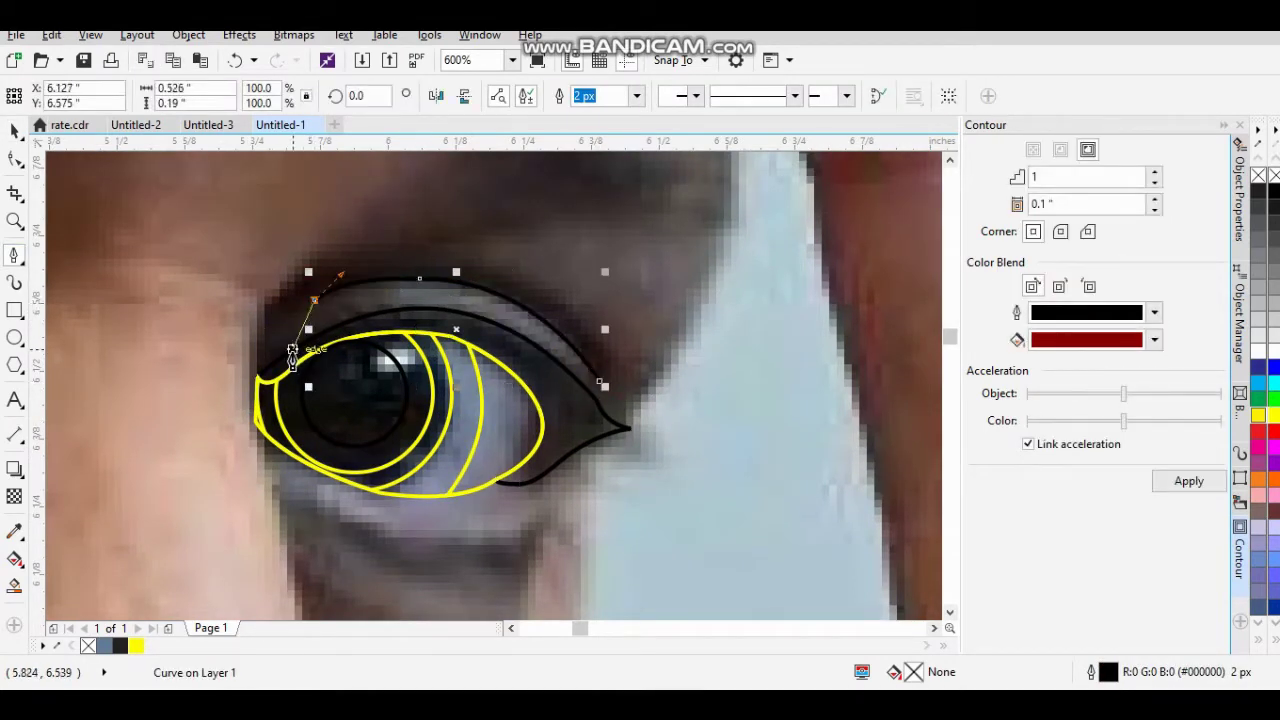
left_click_drag(470, 310, 515, 288)
scroll(500, 320, "up", 1)
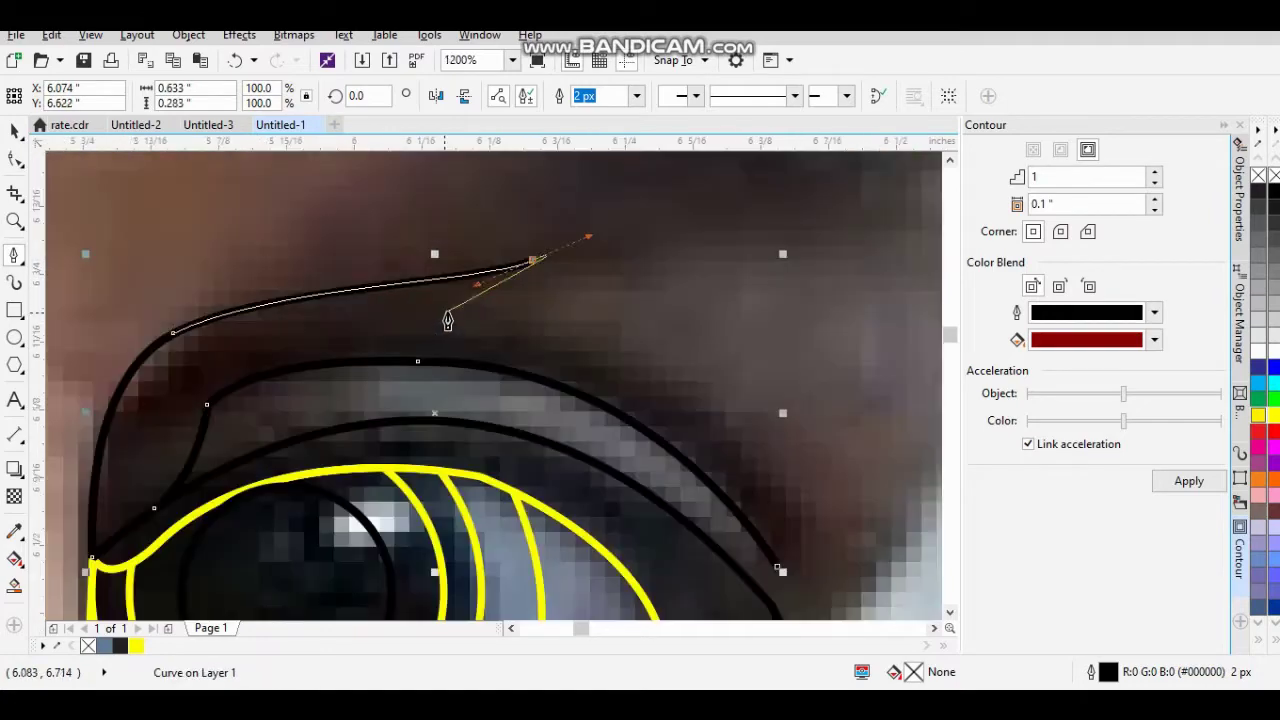
scroll(500, 330, "down", 1)
scroll(692, 527, "up", 1)
left_click(663, 440)
scroll(665, 450, "down", 2)
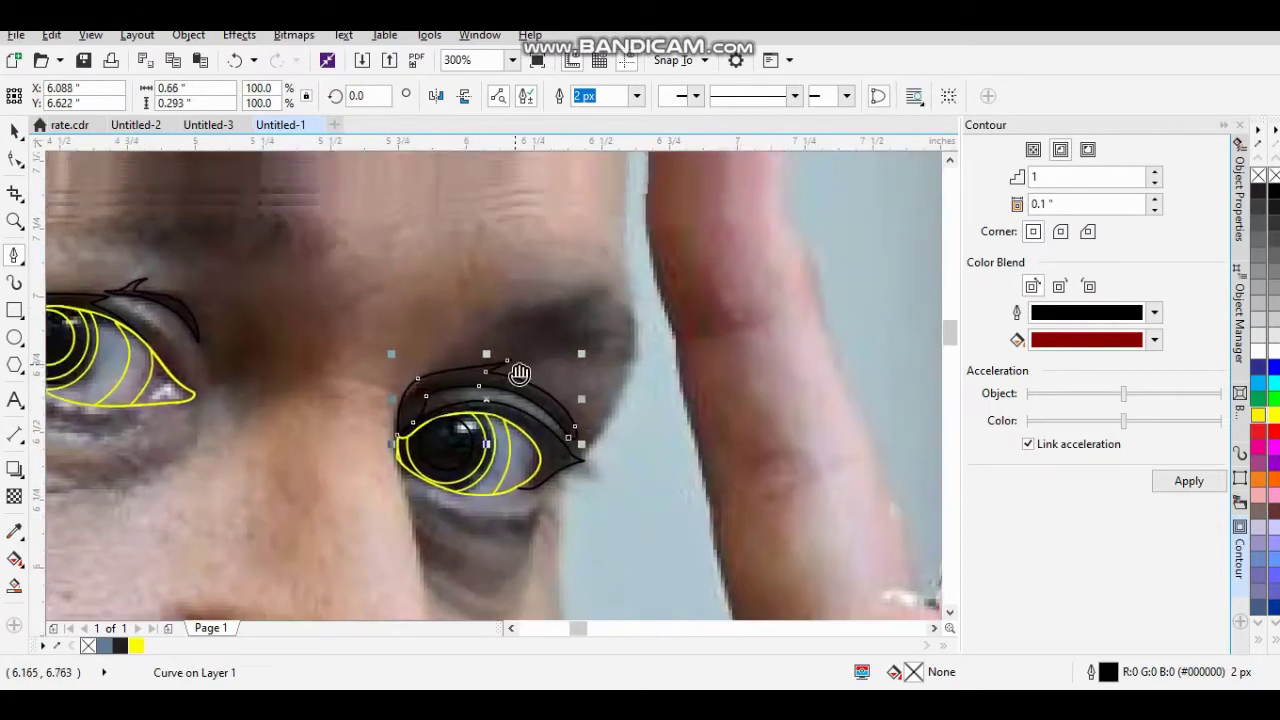
scroll(520, 370, "up", 1)
Extend the left eyebrow's Bezier outline along the brow, adding the spiky hair strokes at its tip.
left_click(552, 460)
left_click_drag(587, 380, 605, 390)
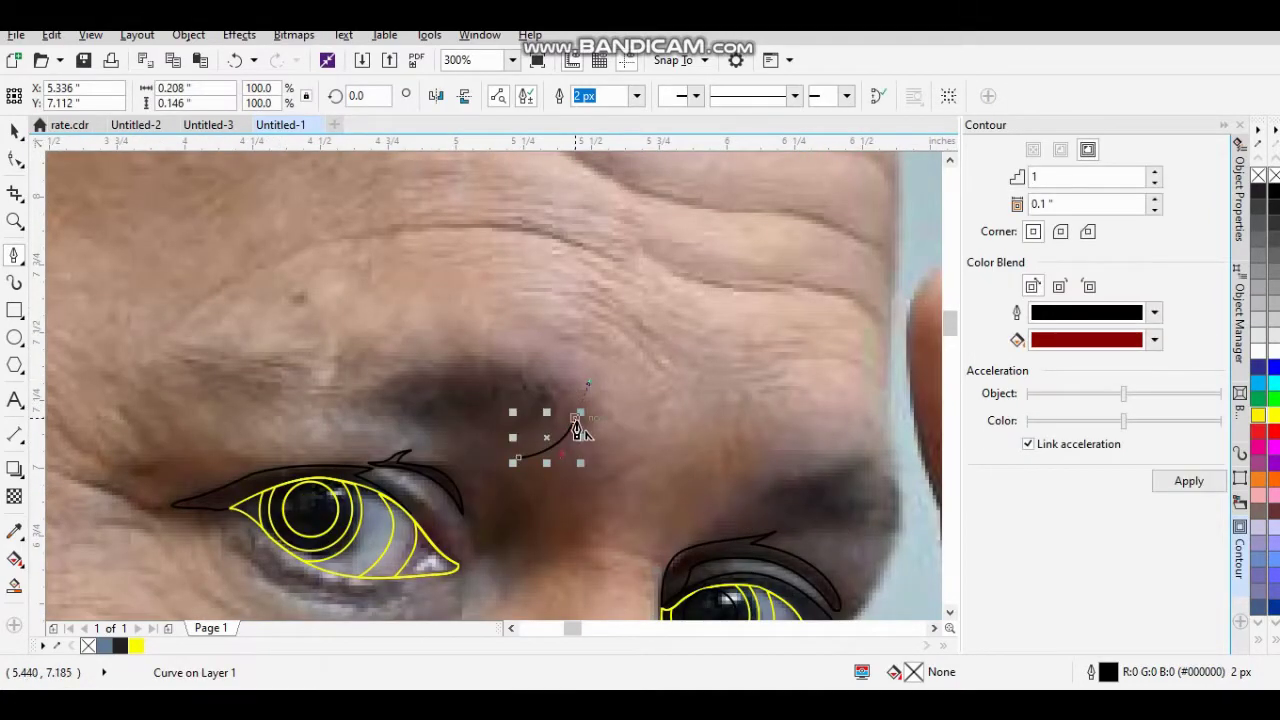
scroll(587, 380, "up", 1)
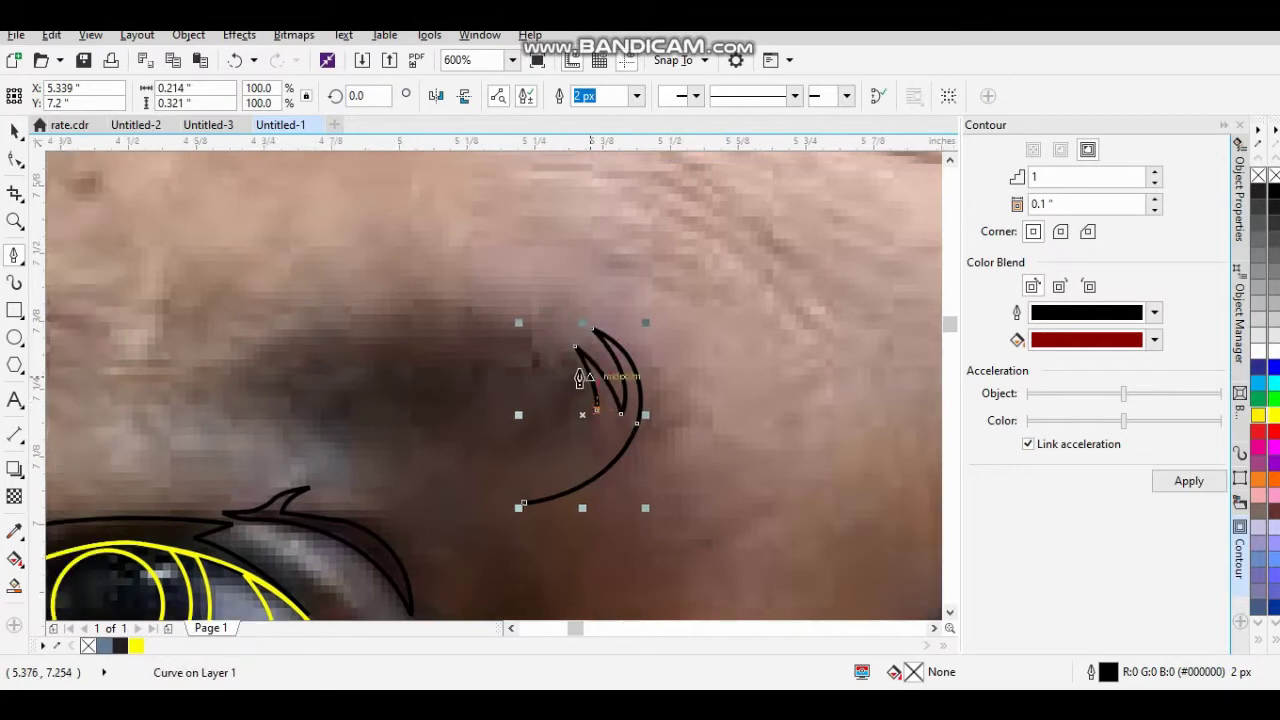
scroll(451, 310, "down", 1)
scroll(346, 322, "up", 1)
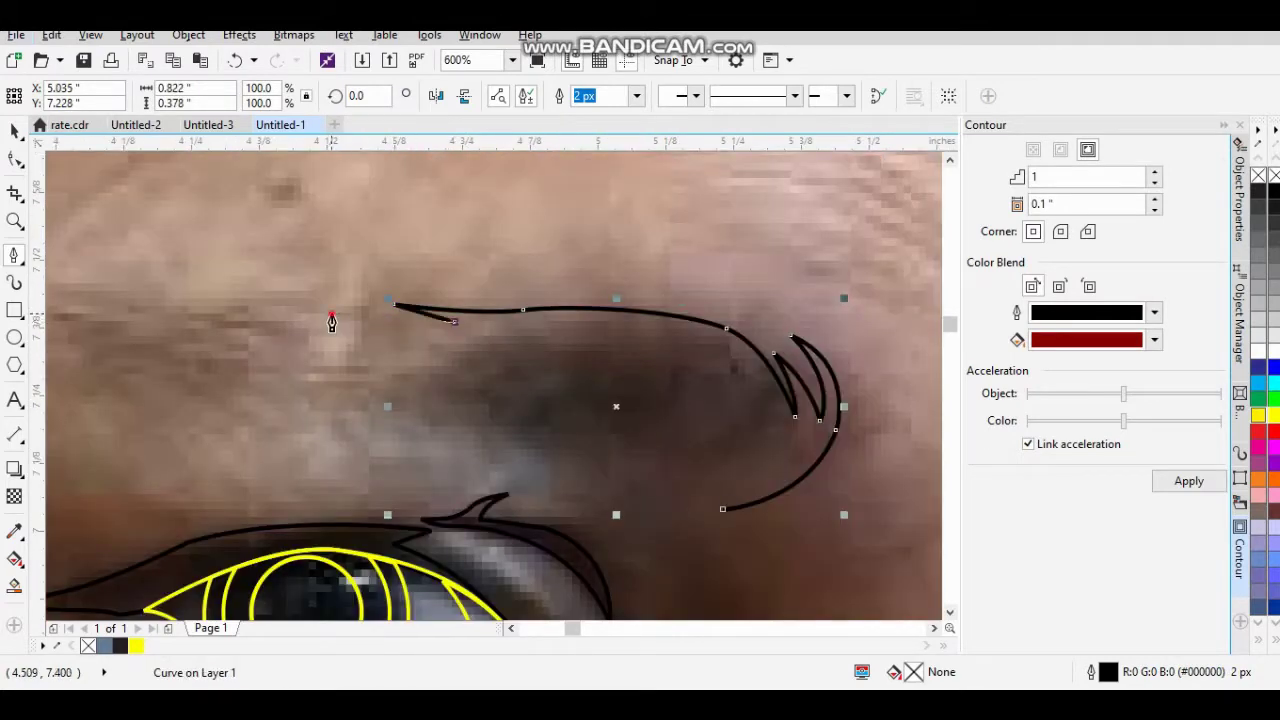
scroll(330, 318, "up", 1)
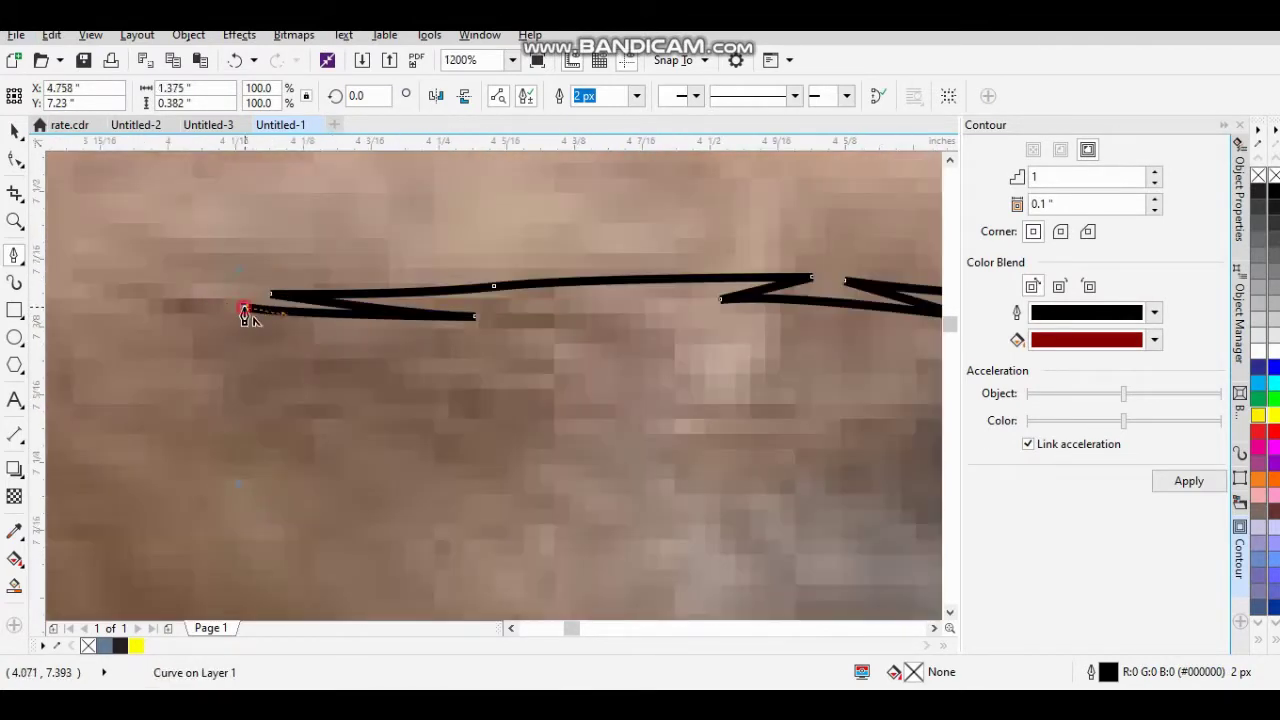
scroll(244, 314, "down", 1)
scroll(250, 330, "up", 1)
scroll(163, 320, "down", 2)
scroll(352, 385, "up", 1)
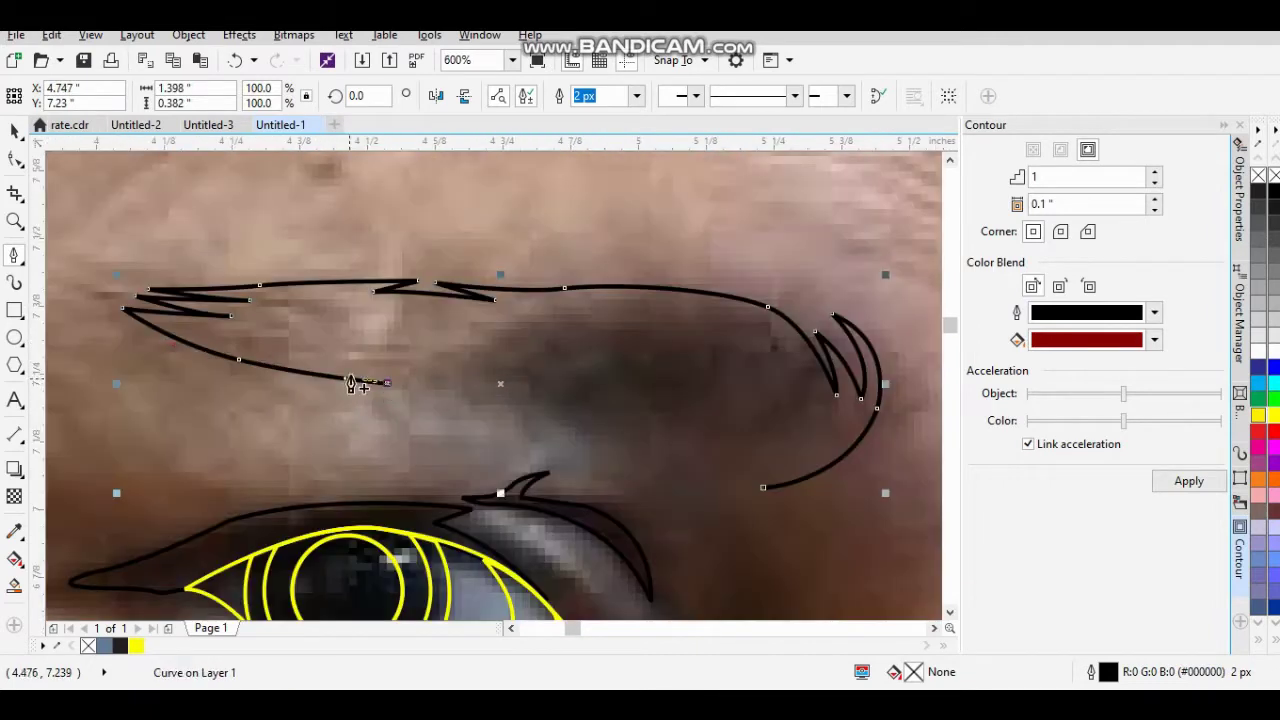
left_click(687, 445)
scroll(687, 445, "up", 1)
left_click_drag(675, 322, 646, 288)
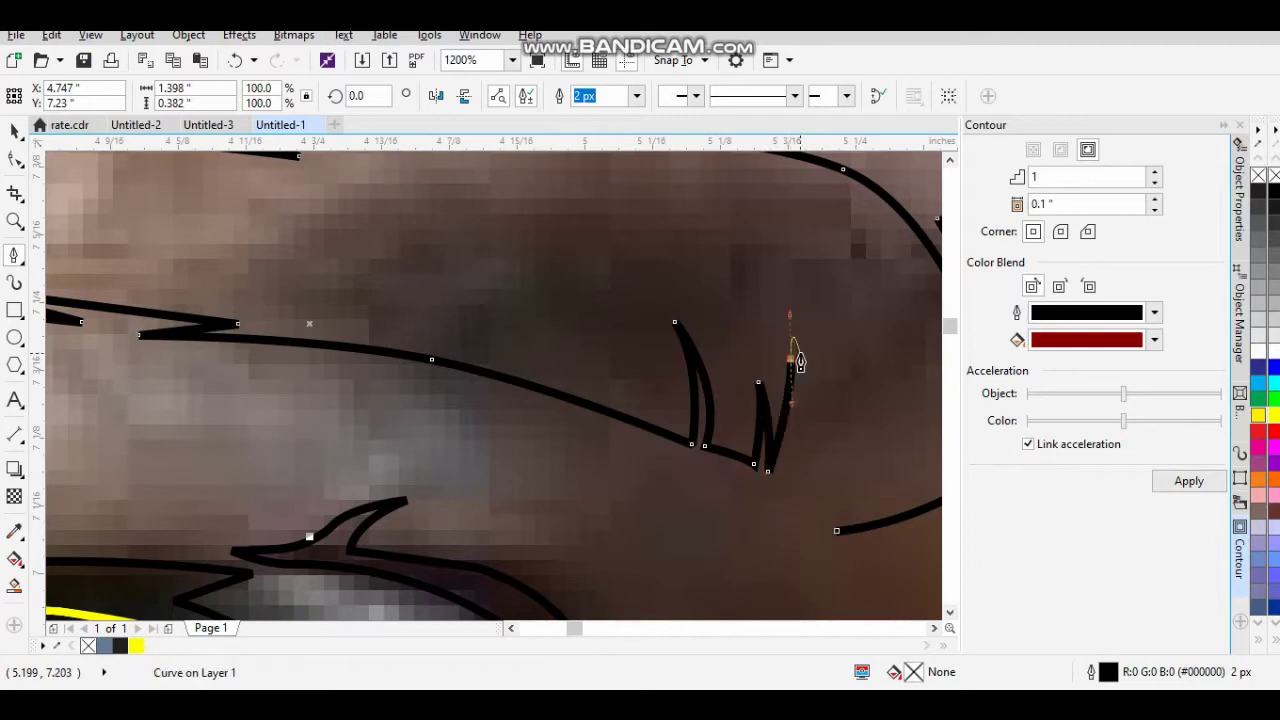
scroll(743, 457, "down", 3)
scroll(600, 400, "up", 1)
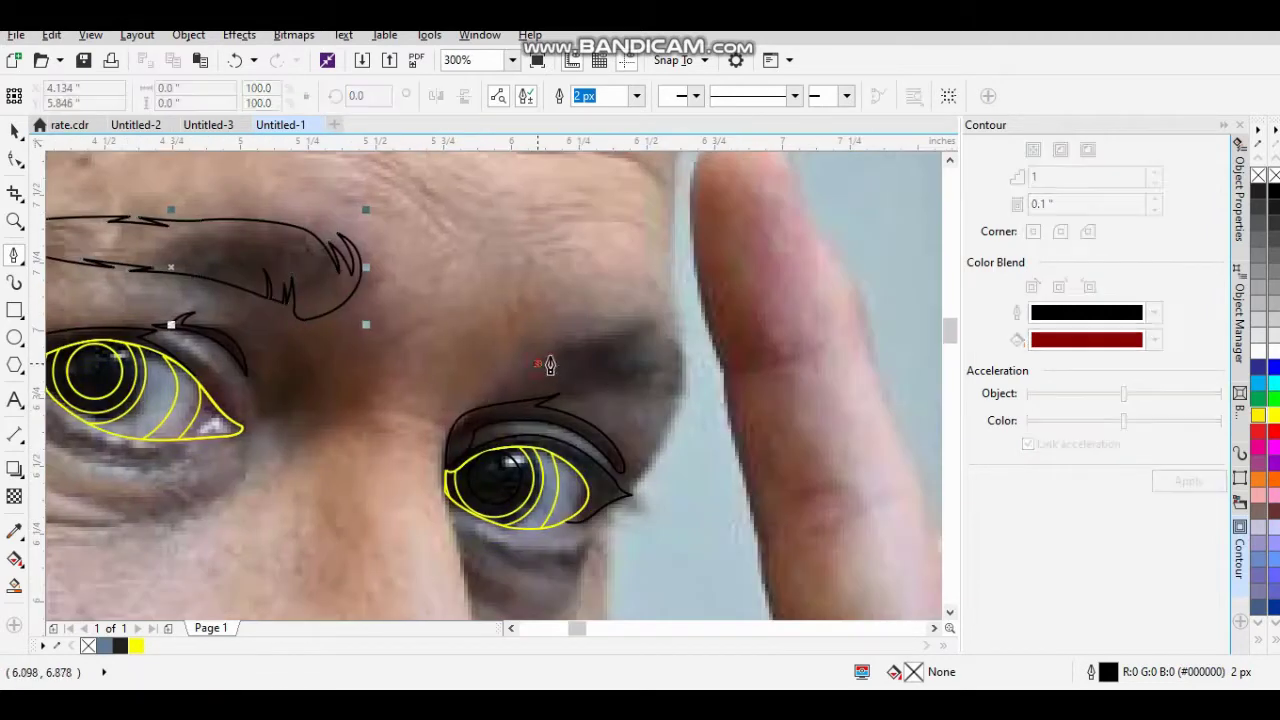
Trace the right eyebrow with points along its top and outer end.
scroll(596, 350, "up", 1)
left_click(521, 400)
left_click(596, 341)
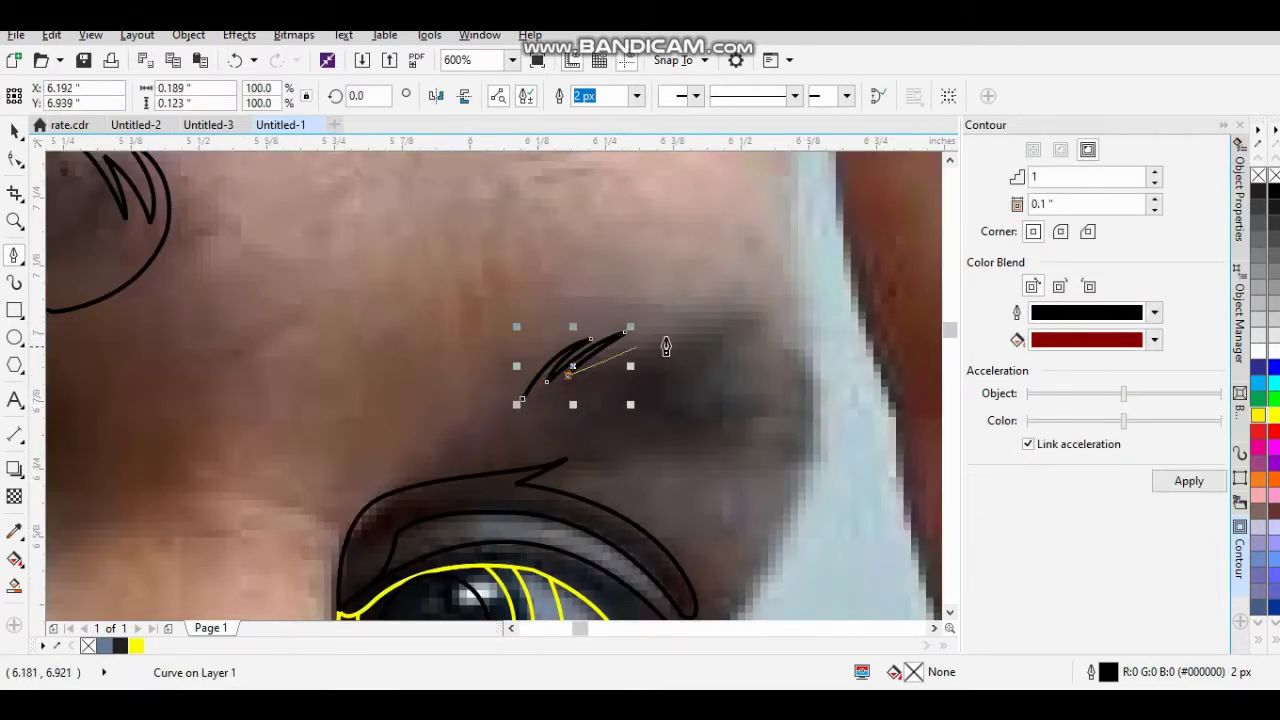
scroll(771, 338, "up", 1)
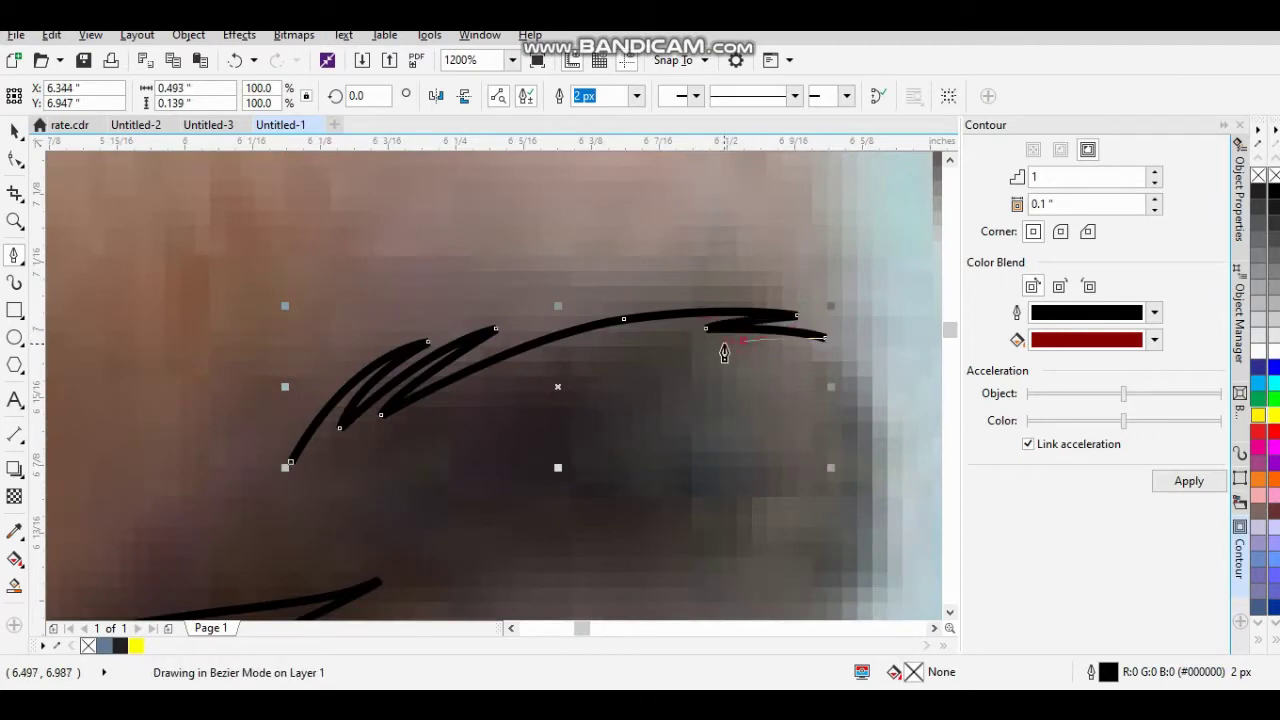
left_click(862, 381)
scroll(847, 393, "down", 1)
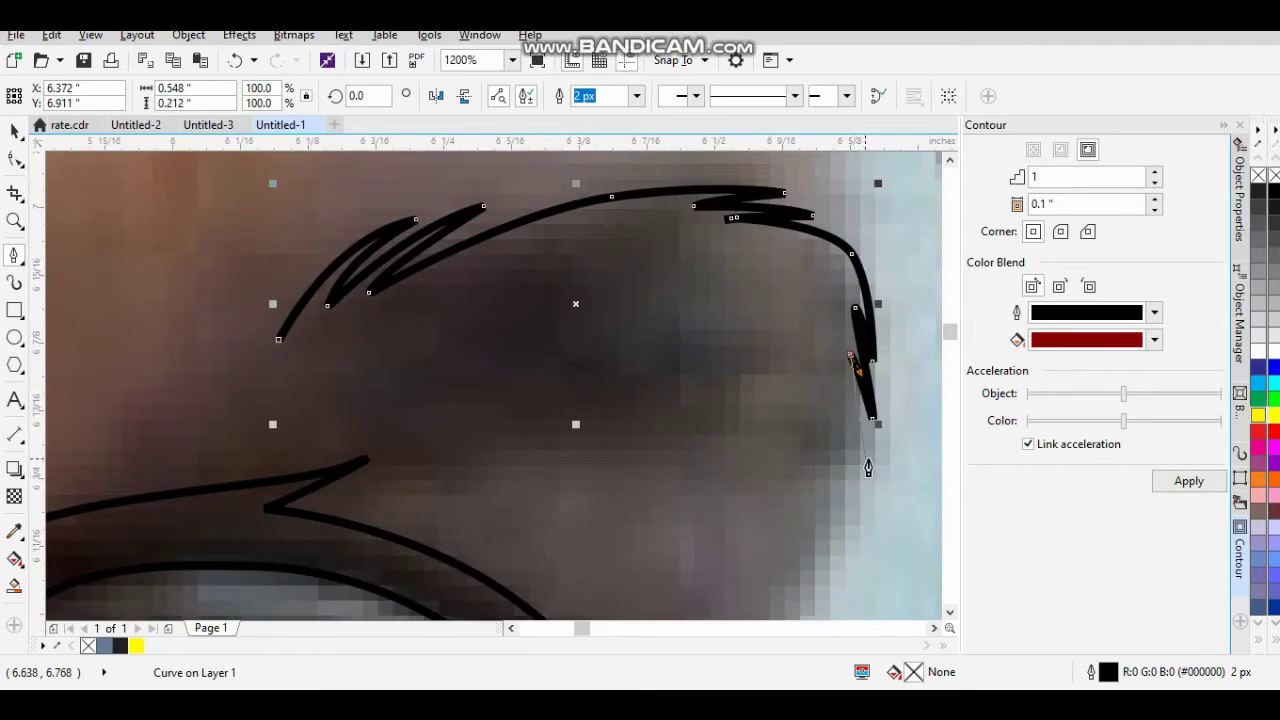
left_click(866, 445)
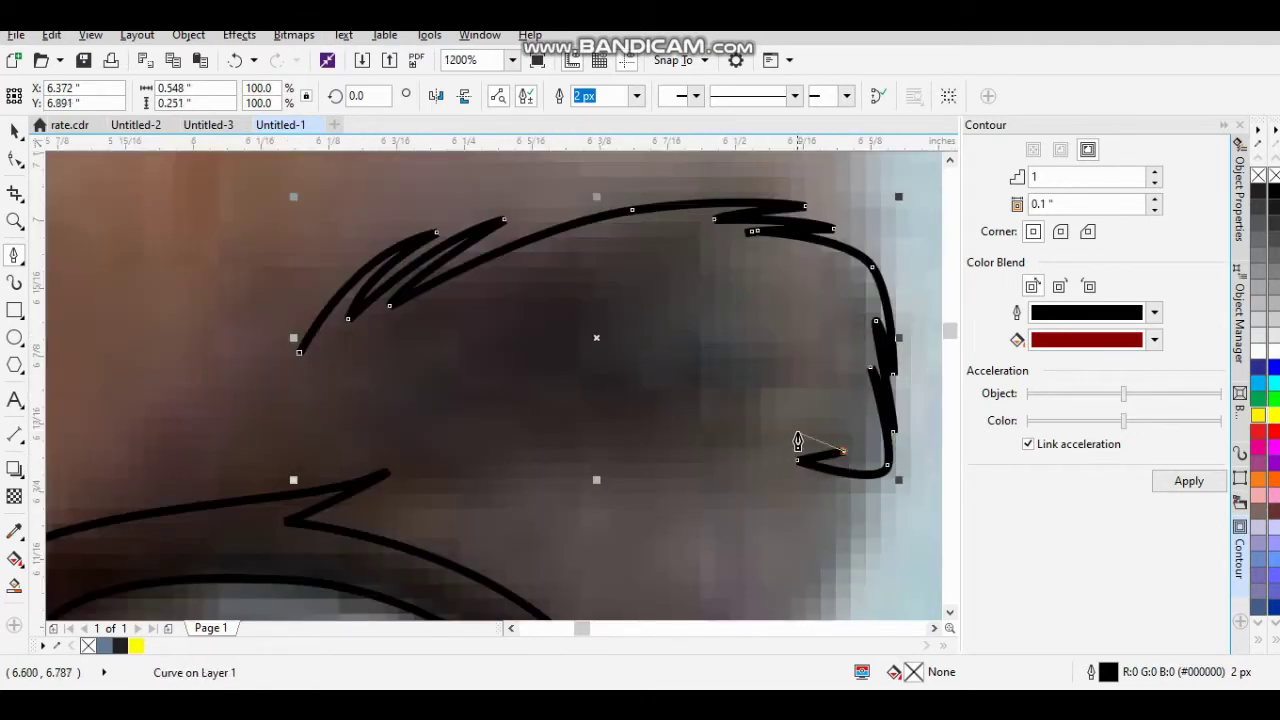
scroll(797, 442, "up", 1)
scroll(777, 457, "down", 1)
scroll(706, 437, "up", 1)
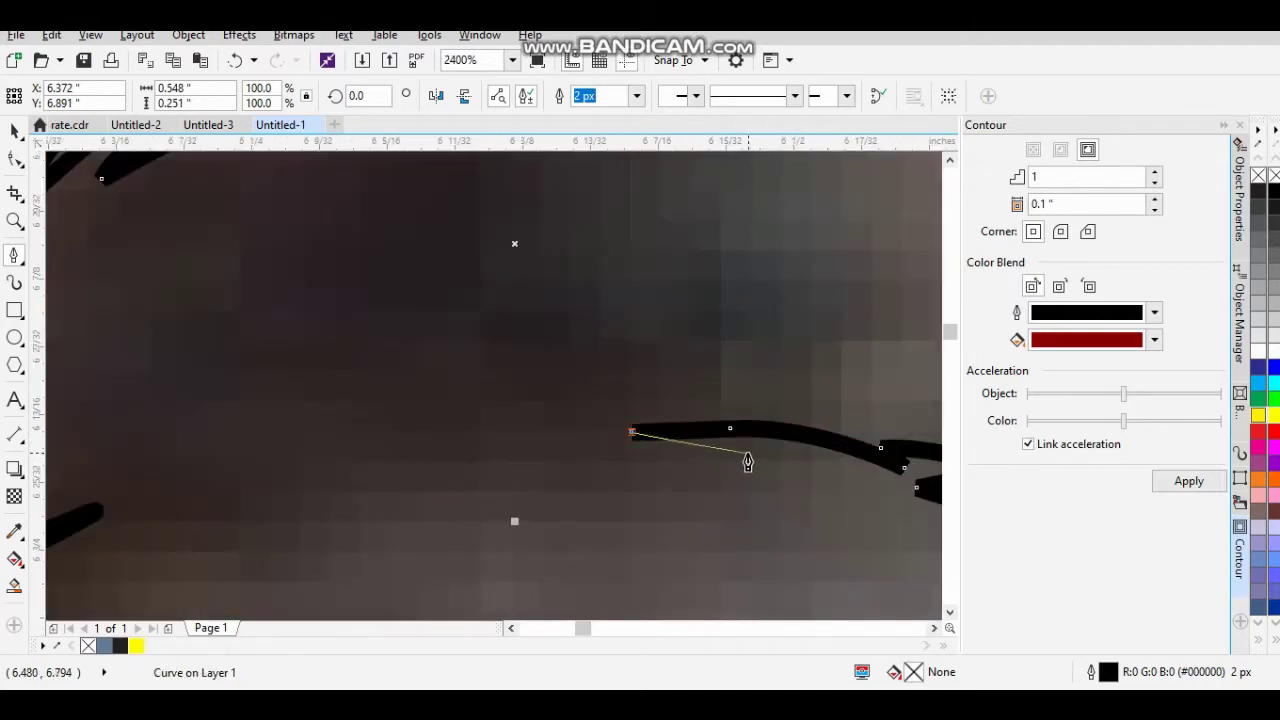
scroll(604, 438, "down", 1)
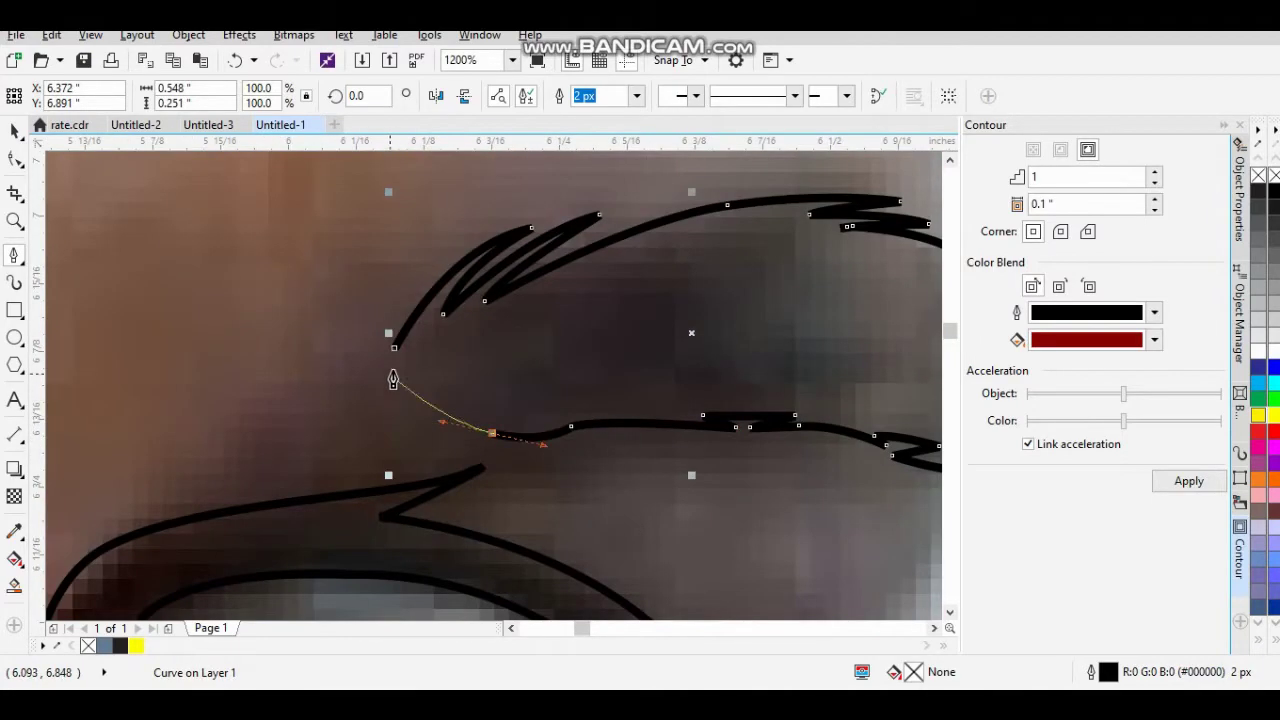
scroll(393, 379, "down", 3)
scroll(523, 373, "up", 1)
scroll(523, 373, "up", 1)
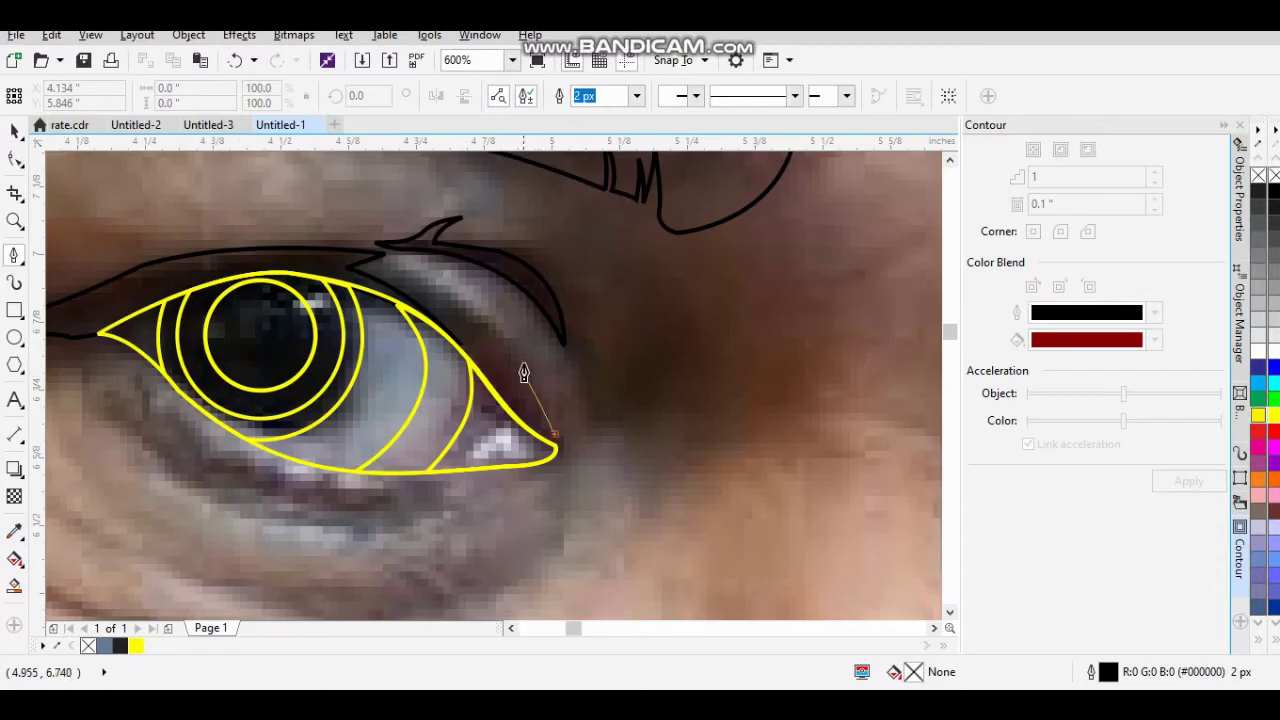
Shape a crescent along the left eye's upper lid, filled grey-blue with a yellow outline.
mouse_move(460, 350)
left_mouse_down()
mouse_move(380, 247)
mouse_move(225, 226)
left_mouse_up()
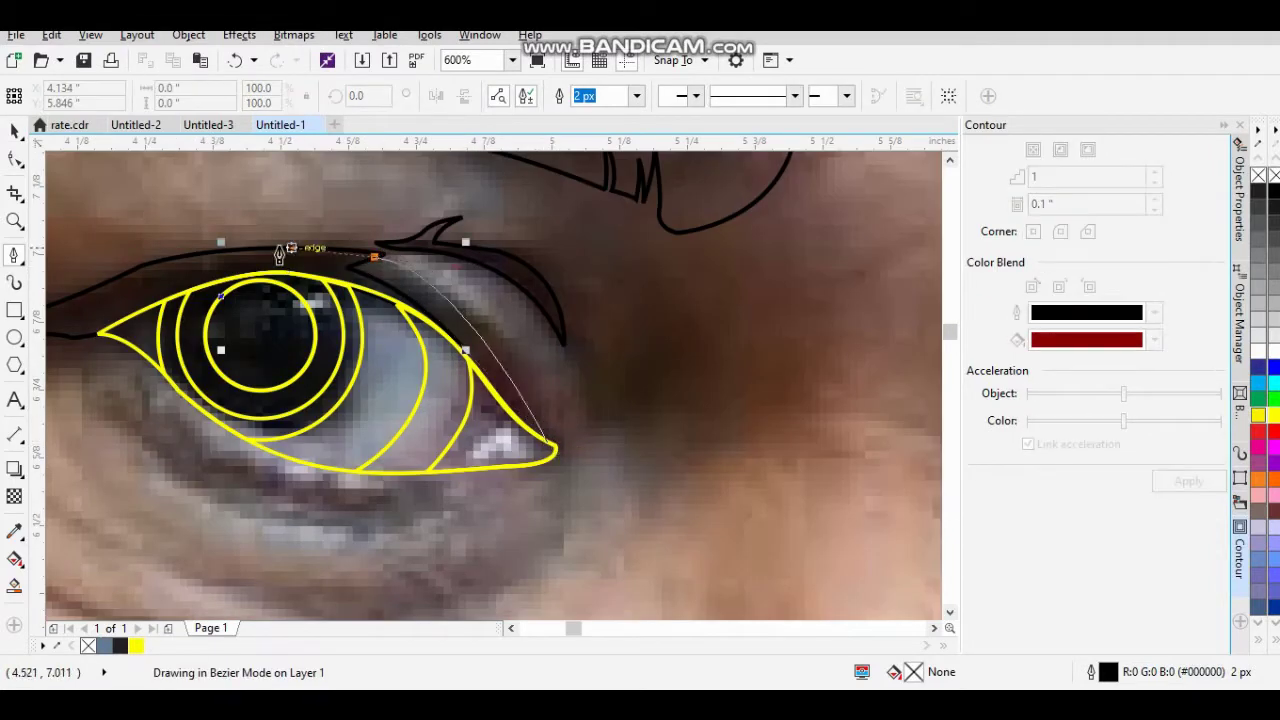
left_click(552, 446)
right_click(1258, 415)
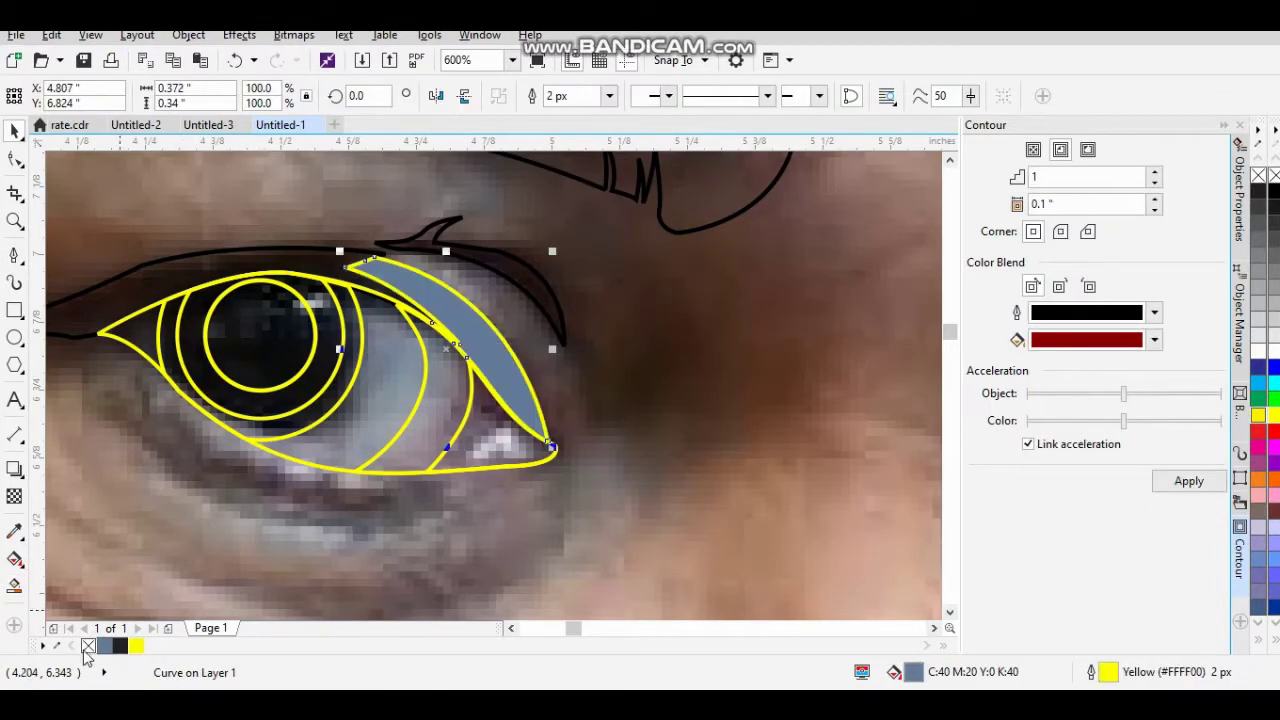
scroll(376, 480, "down", 2)
Bezier-trace the hairline curve across the forehead and give it a red outline.
scroll(523, 423, "up", 5)
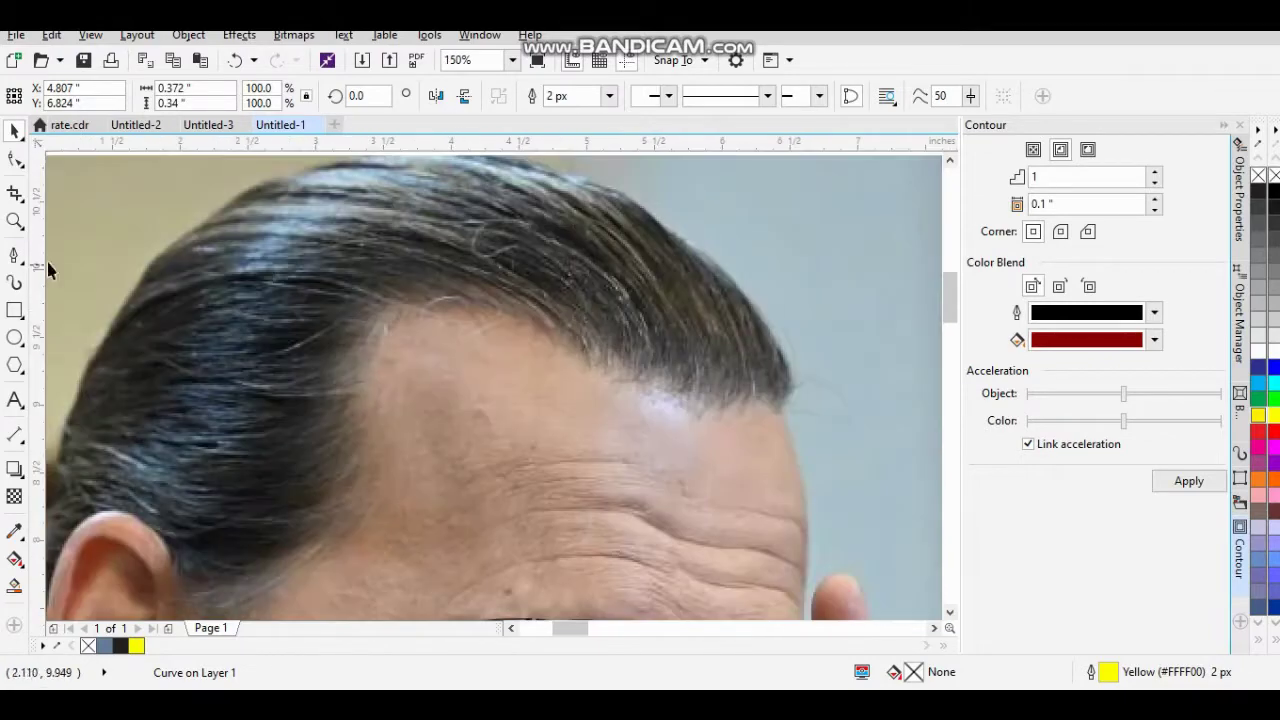
left_click(14, 254)
left_click(783, 405)
left_click_drag(620, 372, 444, 316)
left_click(352, 407)
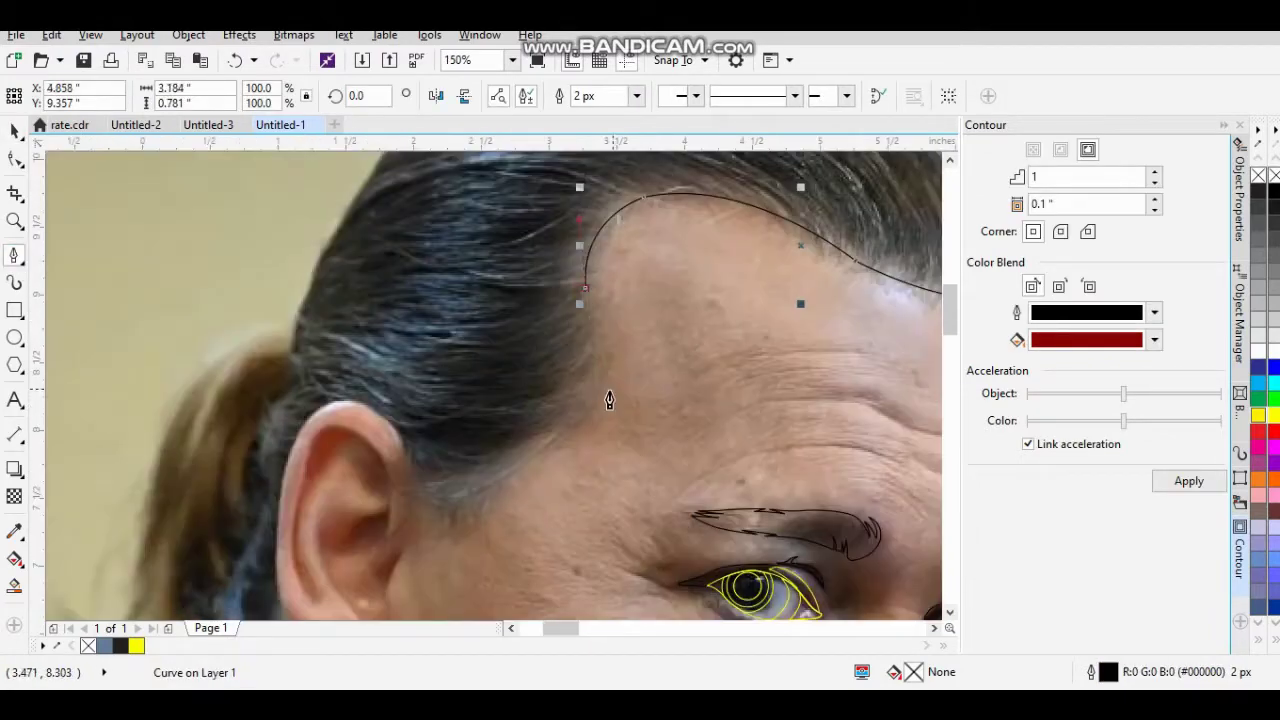
scroll(517, 460, "down", 1)
right_click(1258, 431)
Select the photo, then begin tracing the face outline down the jaw toward the chin.
key("space")
left_click(623, 303)
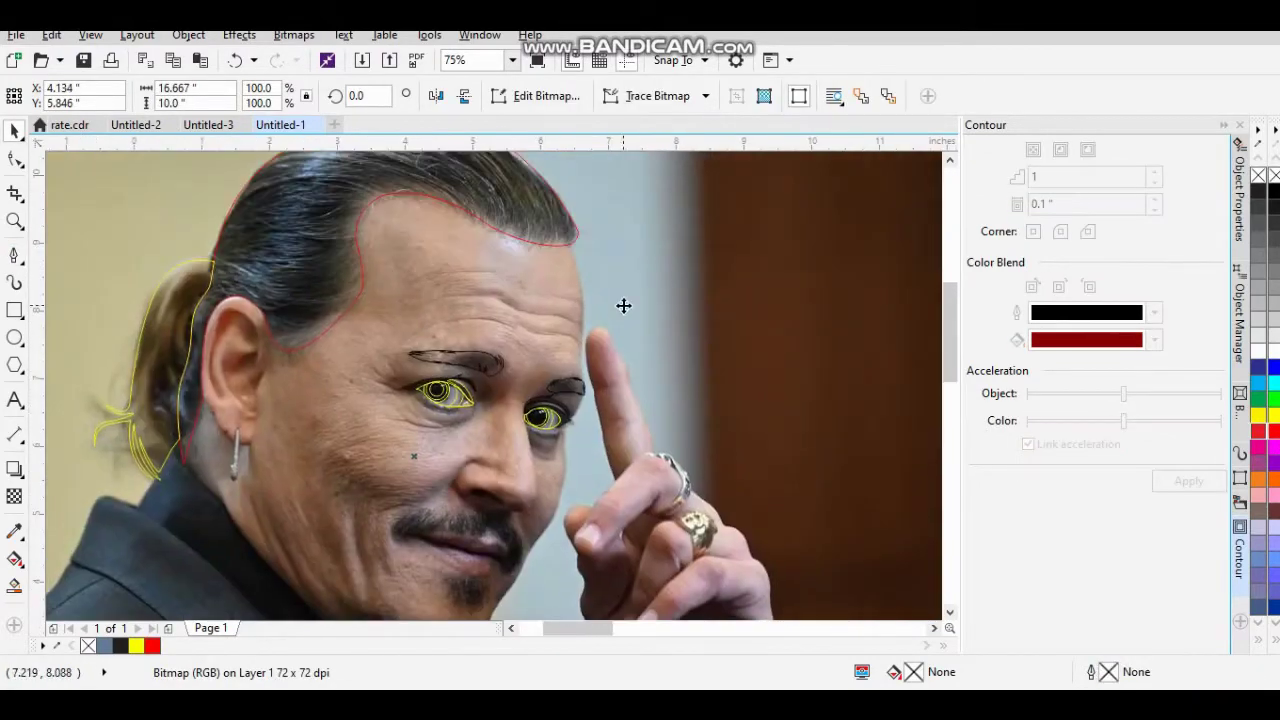
scroll(107, 302, "up", 2)
key("space")
scroll(551, 449, "down", 3)
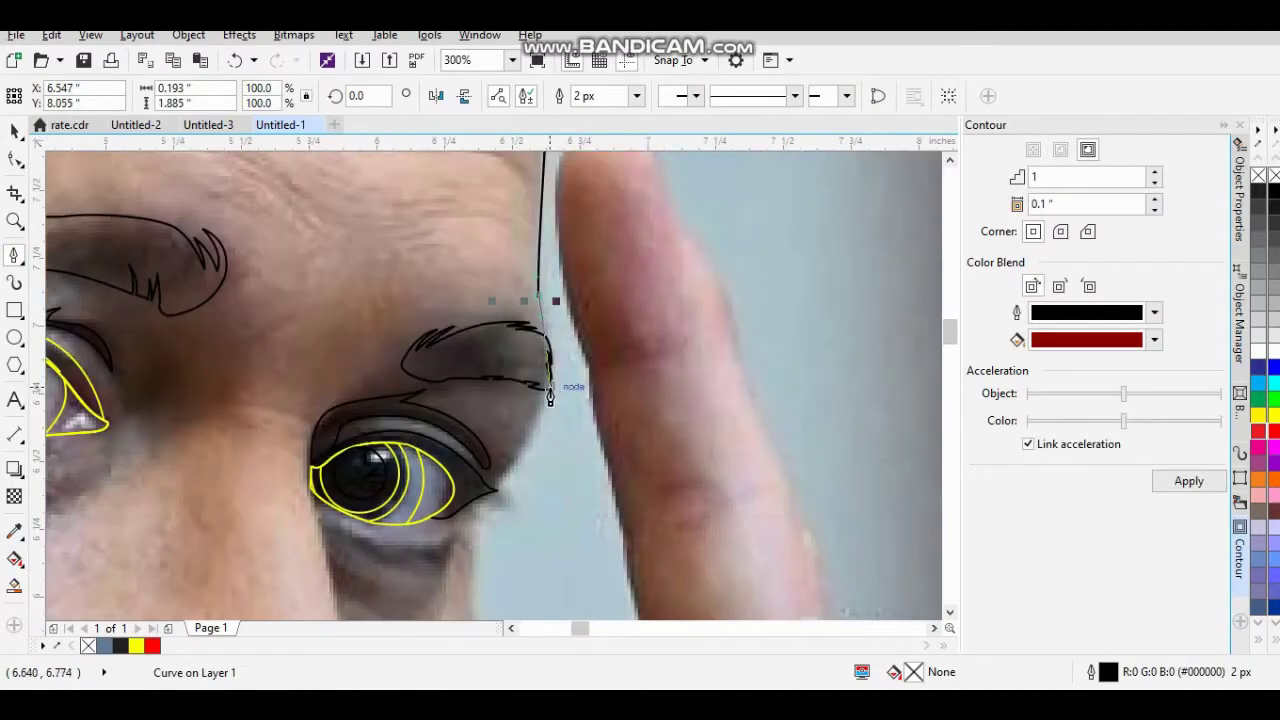
scroll(493, 493, "down", 2)
scroll(521, 390, "down", 2)
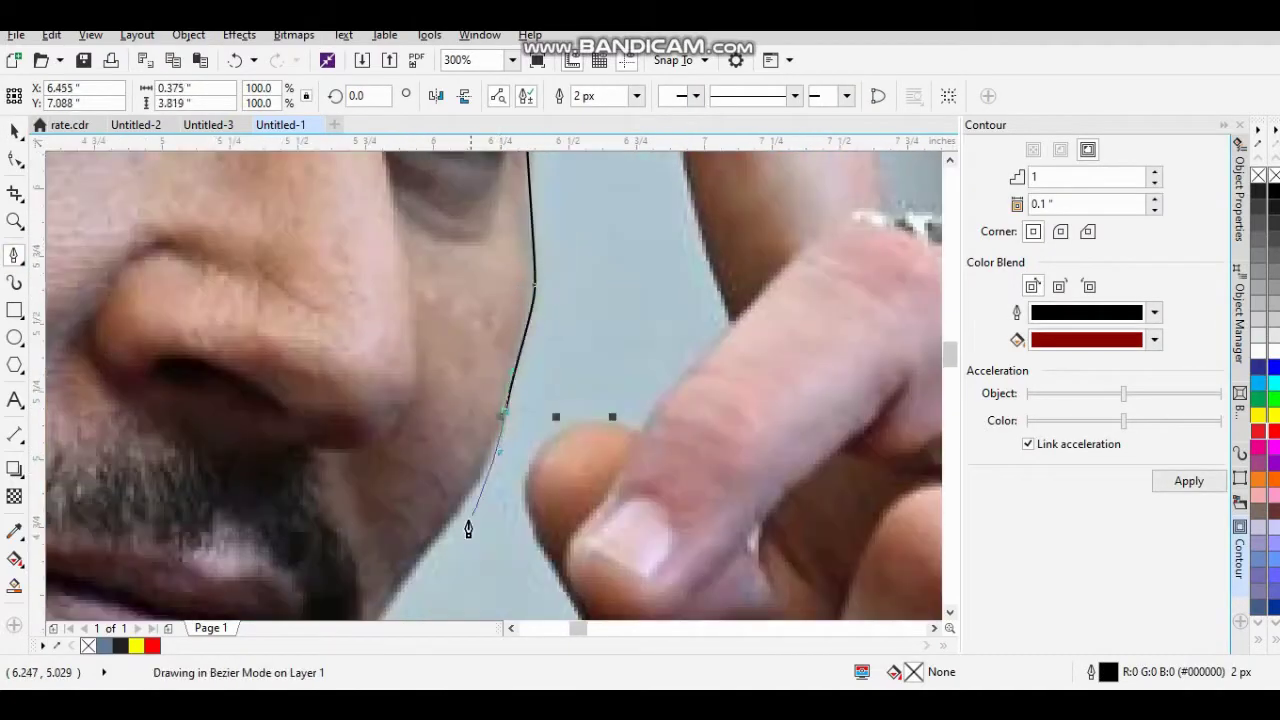
scroll(468, 528, "down", 1)
left_click(520, 263)
Trace the face outline through the chin and neck and close it into a shape.
scroll(474, 323, "down", 2)
scroll(484, 374, "up", 2)
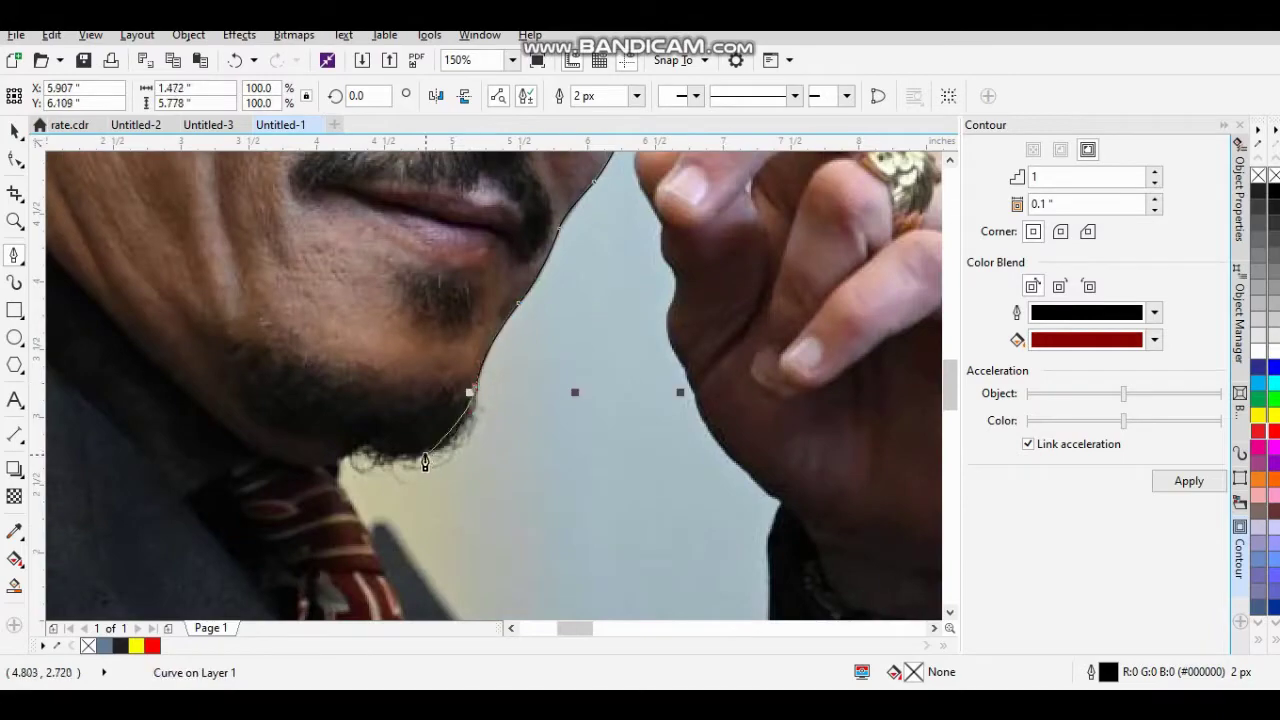
left_click(425, 462)
scroll(581, 447, "left", 3)
left_click(577, 476)
scroll(577, 476, "up", 1)
scroll(331, 417, "up", 2)
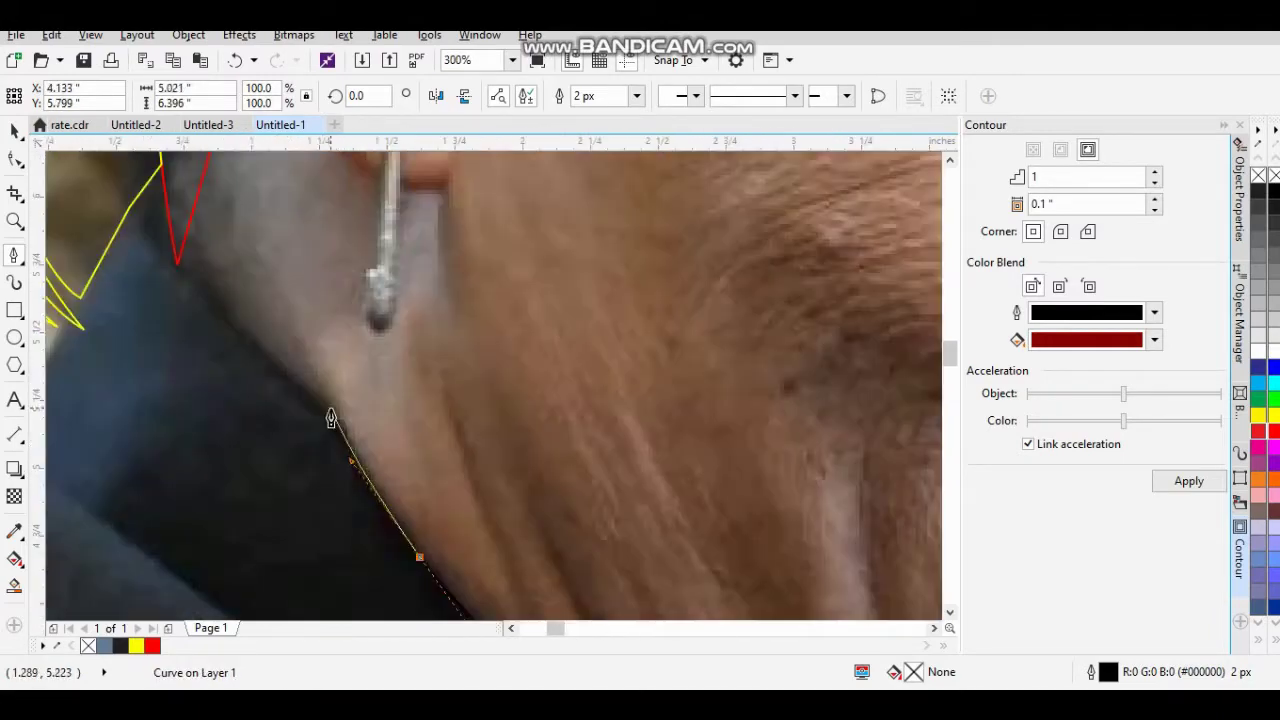
scroll(138, 225, "down", 1)
scroll(357, 434, "down", 1)
left_click(197, 380)
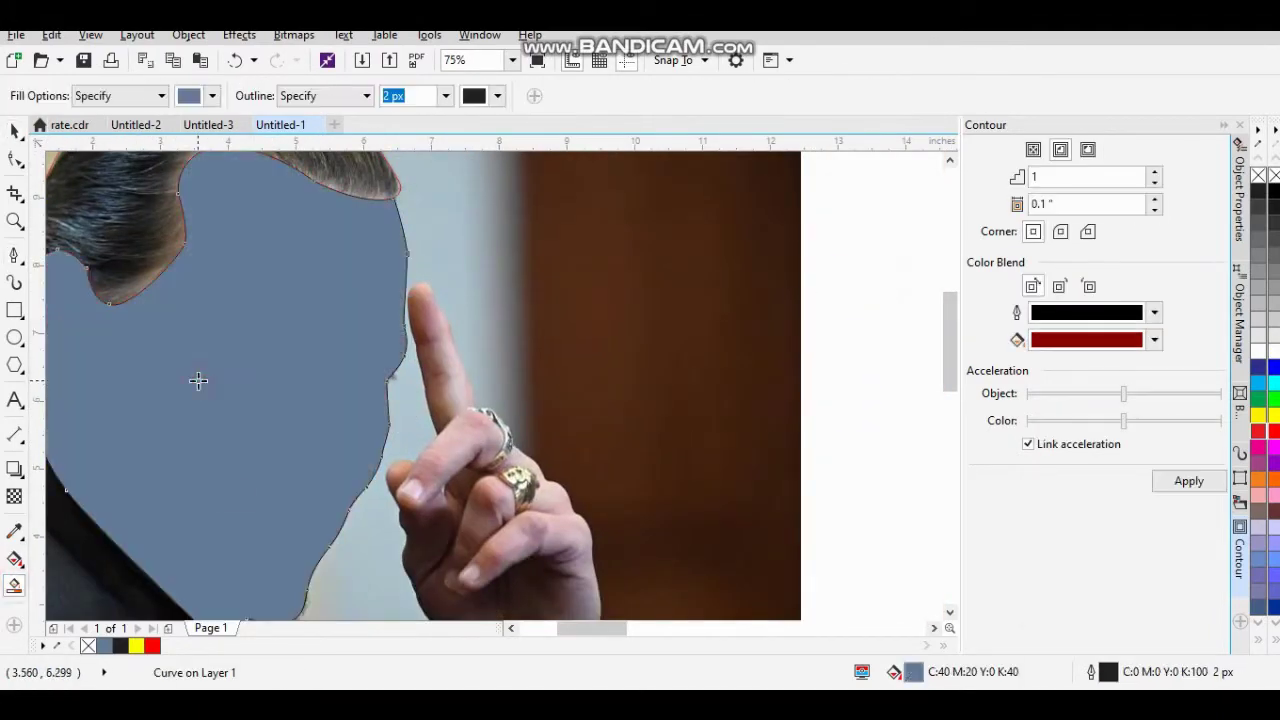
Fill the face shape grey-blue, then set no fill and a green outline.
left_click(211, 510)
key("space")
scroll(323, 434, "left", 1)
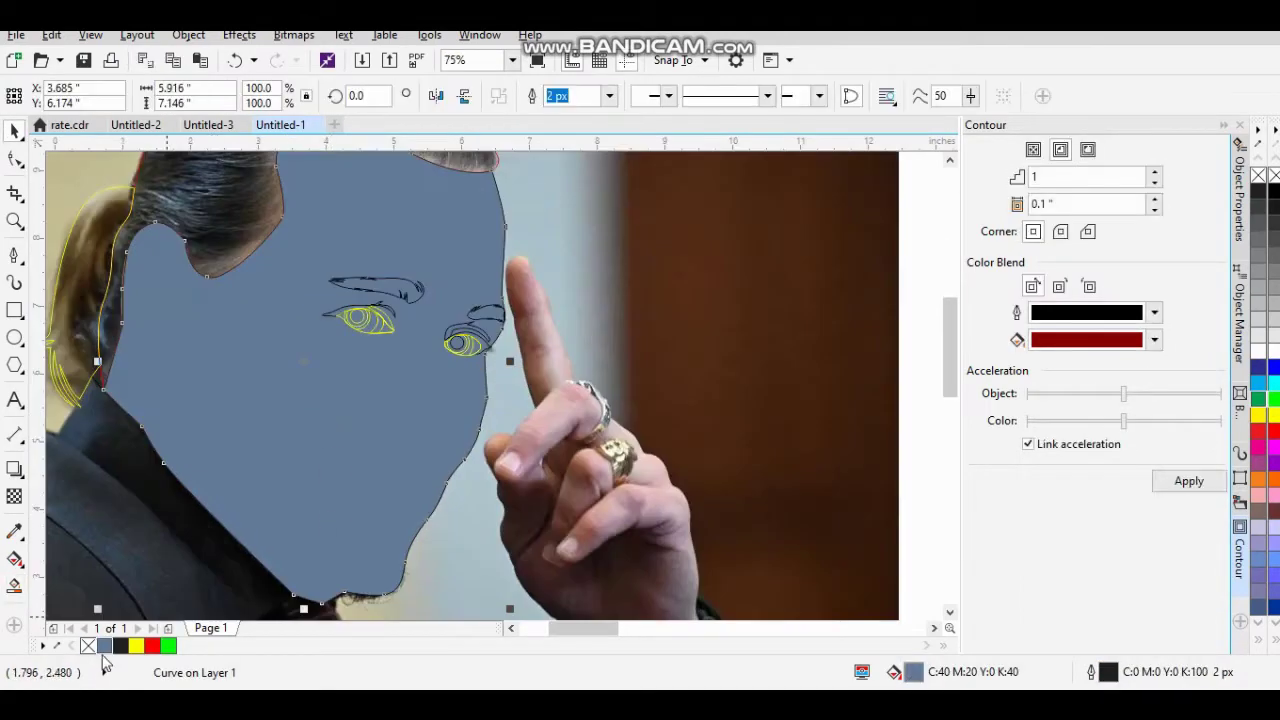
left_click(88, 645)
right_click(152, 645)
right_click(168, 645)
left_click(14, 254)
Trace the curved forehead wrinkle lines with the Bezier tool.
scroll(300, 320, "up", 2)
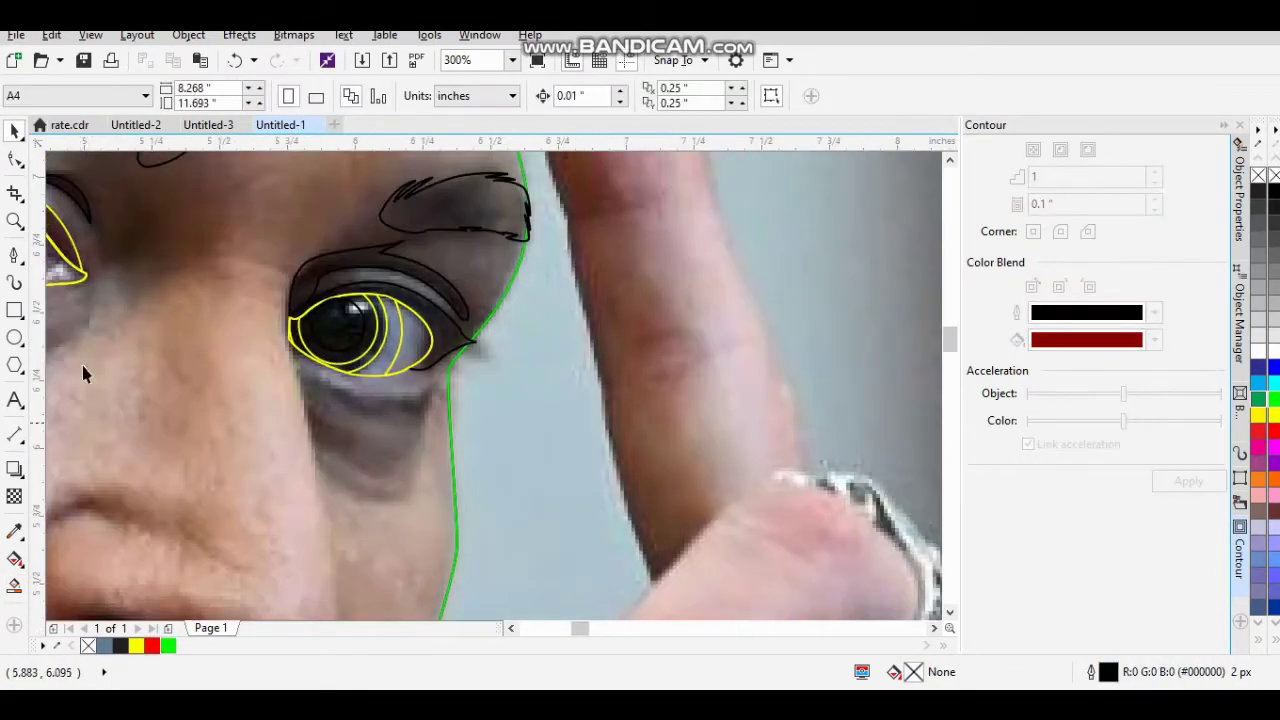
left_click(297, 300)
scroll(380, 448, "up", 5)
scroll(251, 400, "left", 3)
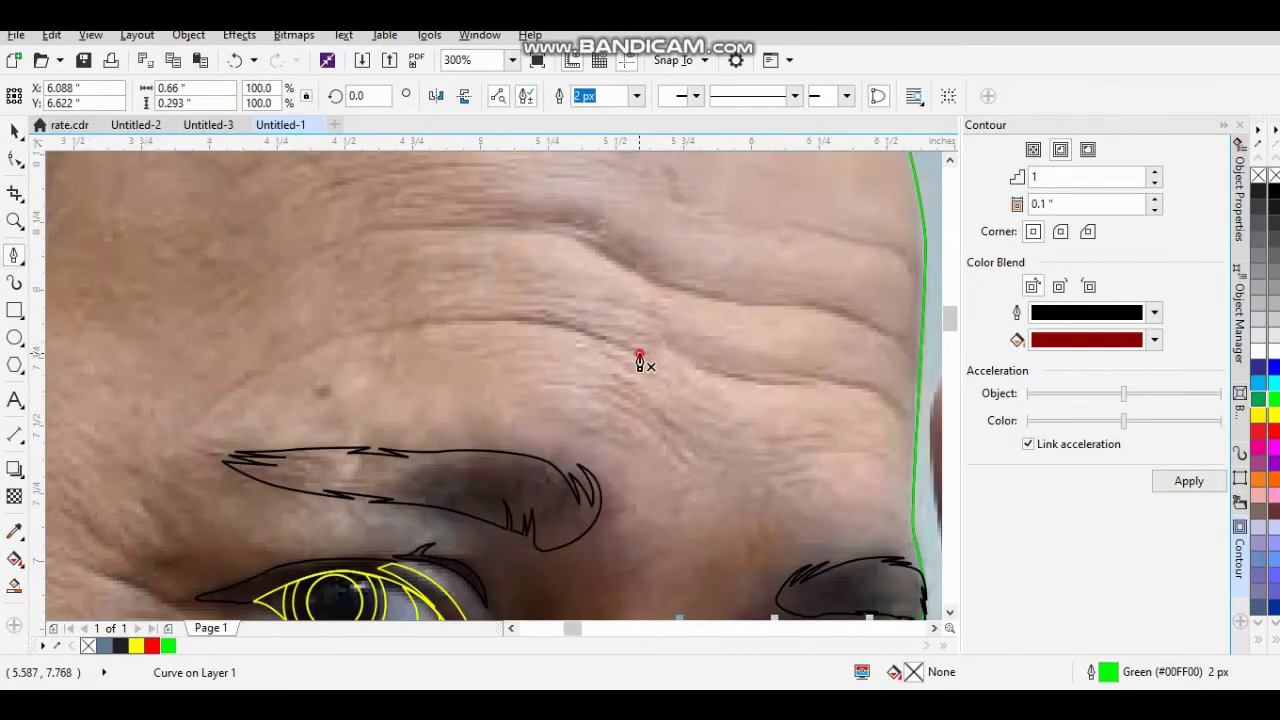
left_click(640, 360)
left_click_drag(290, 425, 89, 572)
scroll(89, 572, "right", 5)
mouse_move(400, 430)
left_mouse_down()
mouse_move(429, 457)
mouse_move(529, 463)
left_mouse_up()
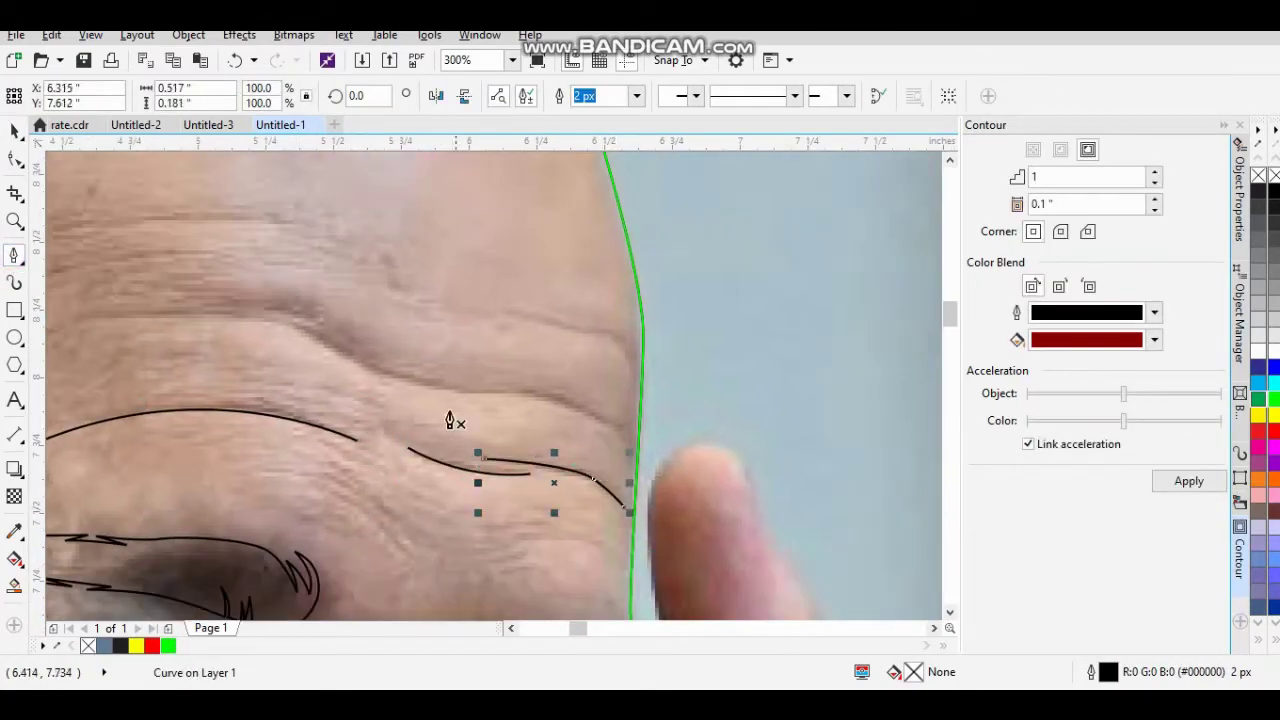
left_click_drag(683, 455, 558, 413)
left_click_drag(393, 370, 370, 376)
scroll(300, 390, "left", 3)
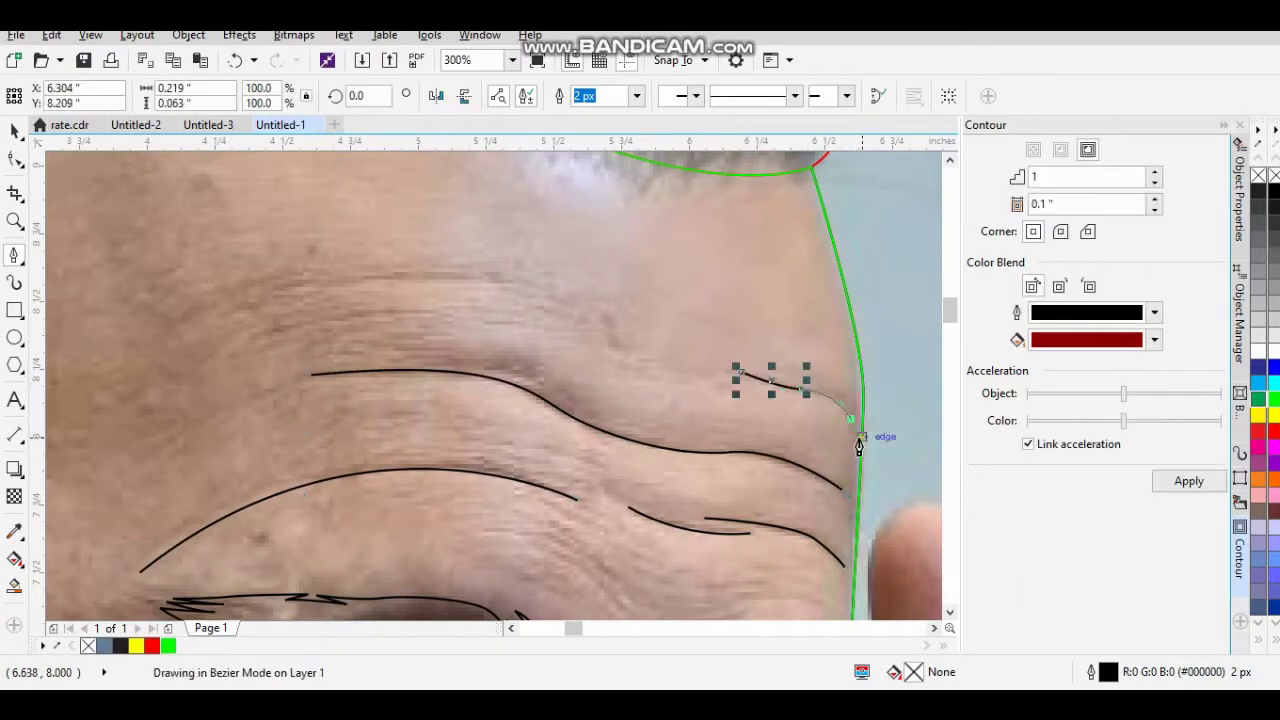
scroll(240, 352, "down", 3)
scroll(250, 344, "up", 2)
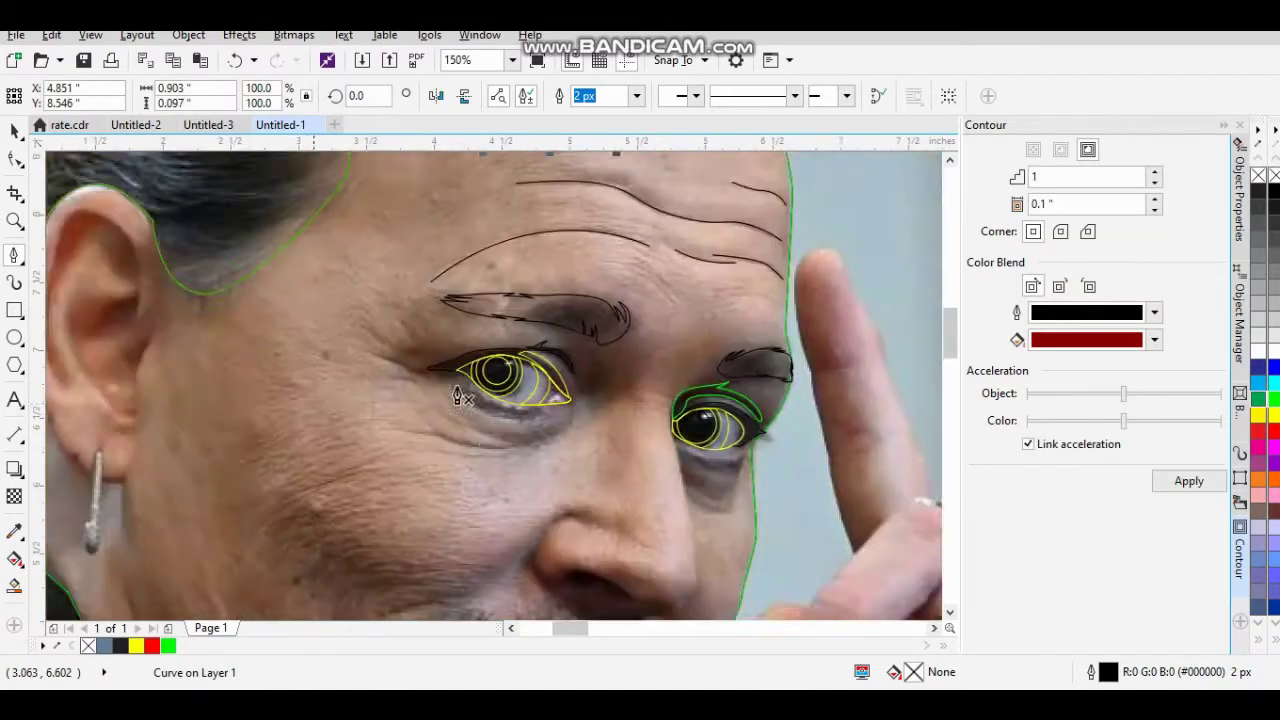
scroll(450, 400, "up", 2)
Draw the line from the right eye's inner corner to finish the under-eye shape.
left_click(345, 340)
left_click(408, 394)
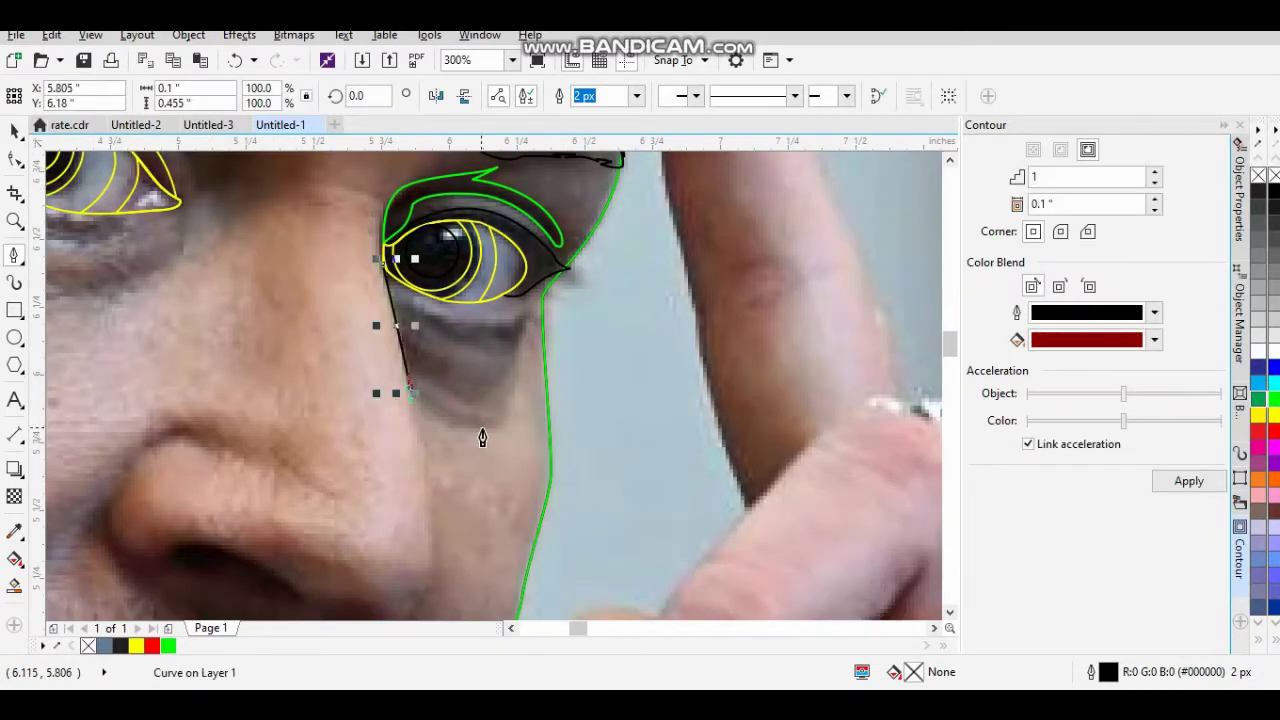
scroll(500, 350, "up", 1)
key("space")
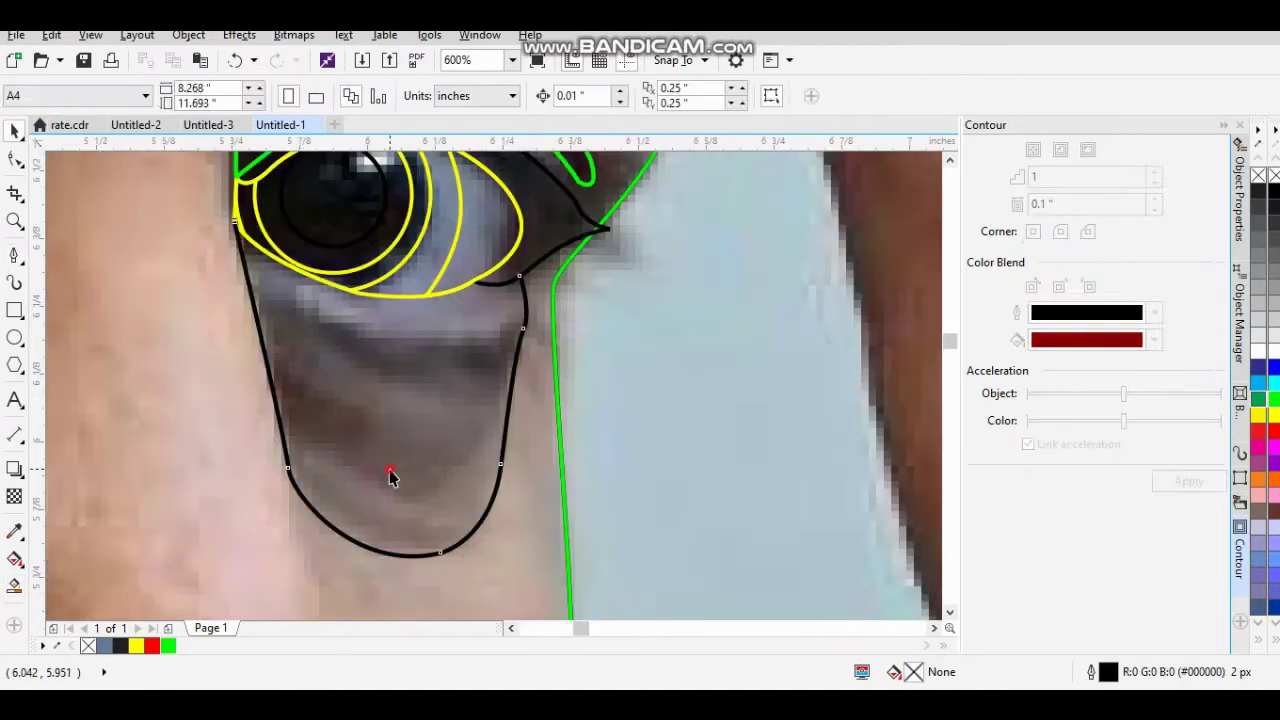
key("space")
Trace the curved under-eye shading along the right eye's lower lid.
left_click(555, 385)
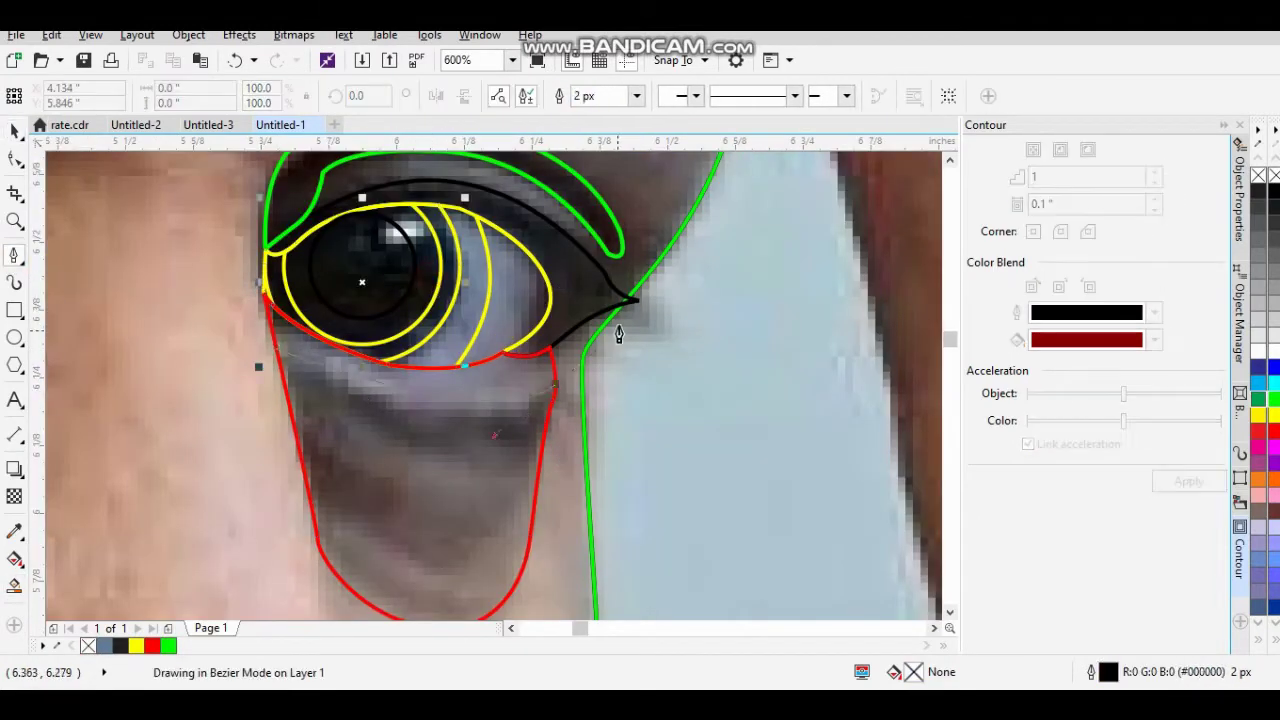
left_click(275, 348)
left_click_drag(340, 412, 464, 468)
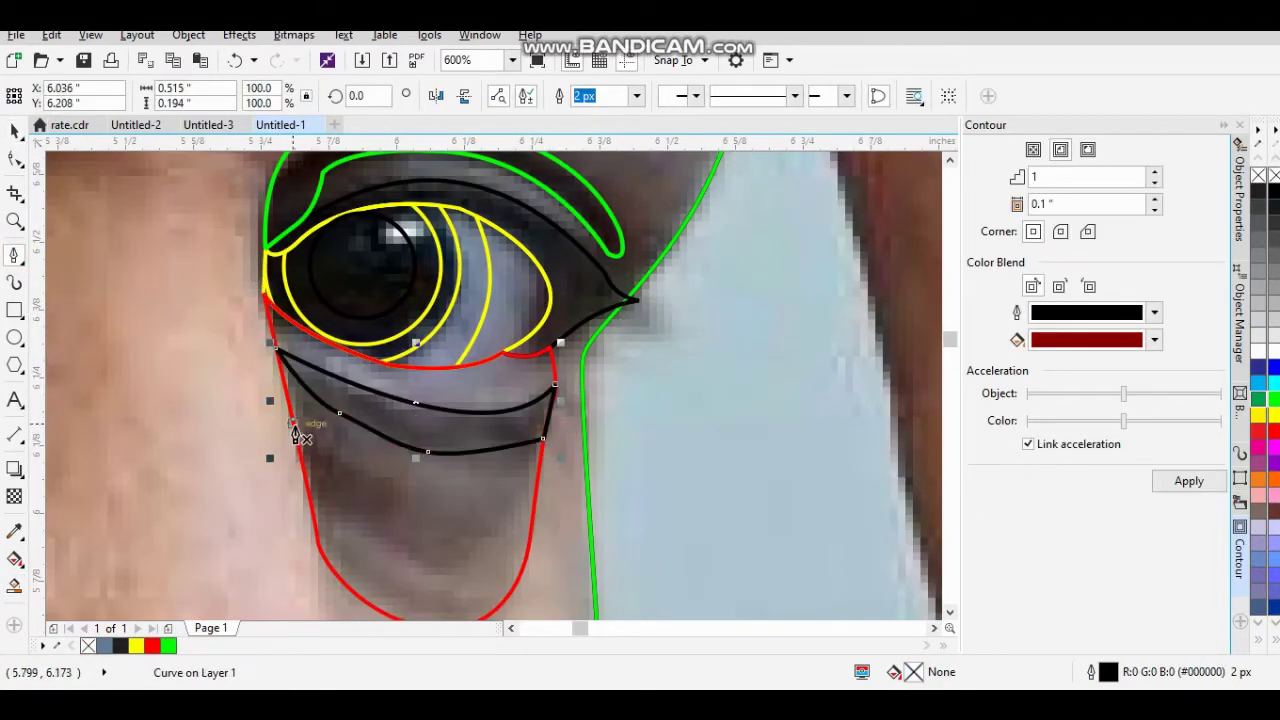
left_click(293, 425)
left_click_drag(385, 513, 449, 570)
left_click(313, 505)
scroll(313, 505, "down", 1)
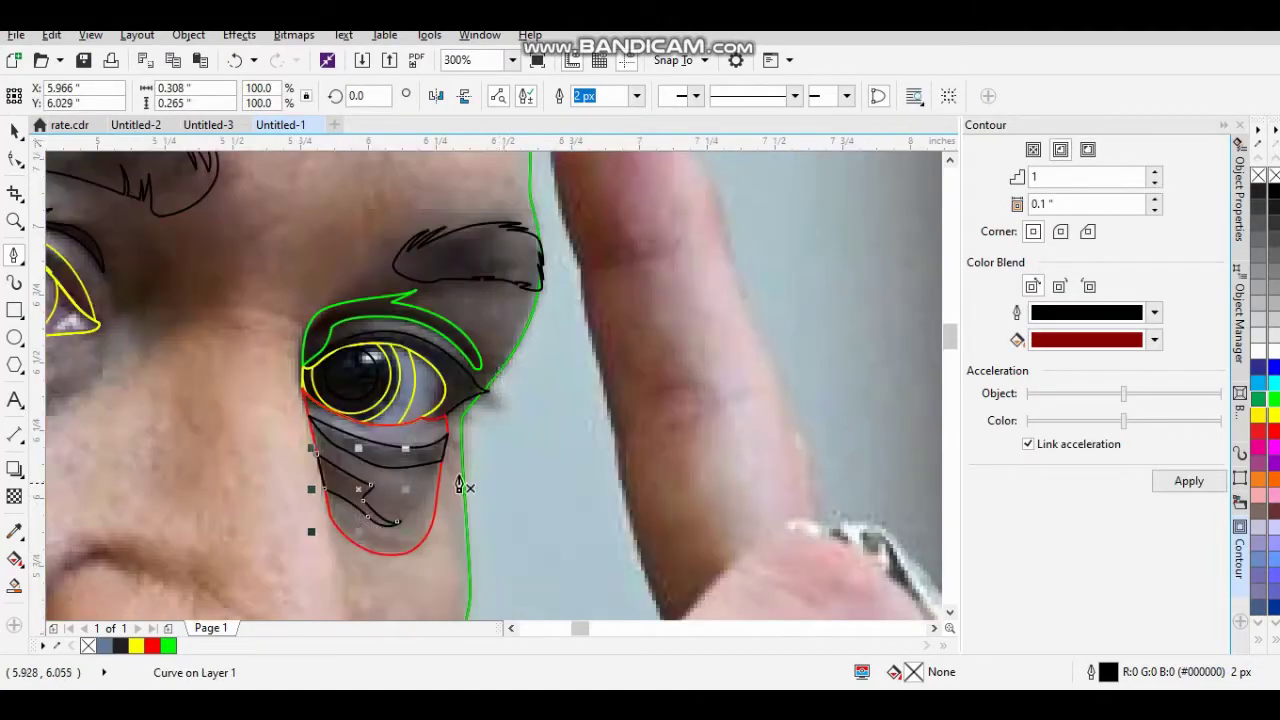
scroll(400, 357, "up", 1)
Draw the small pointed outline at the right eye's outer corner.
left_click(480, 395)
scroll(480, 395, "up", 1)
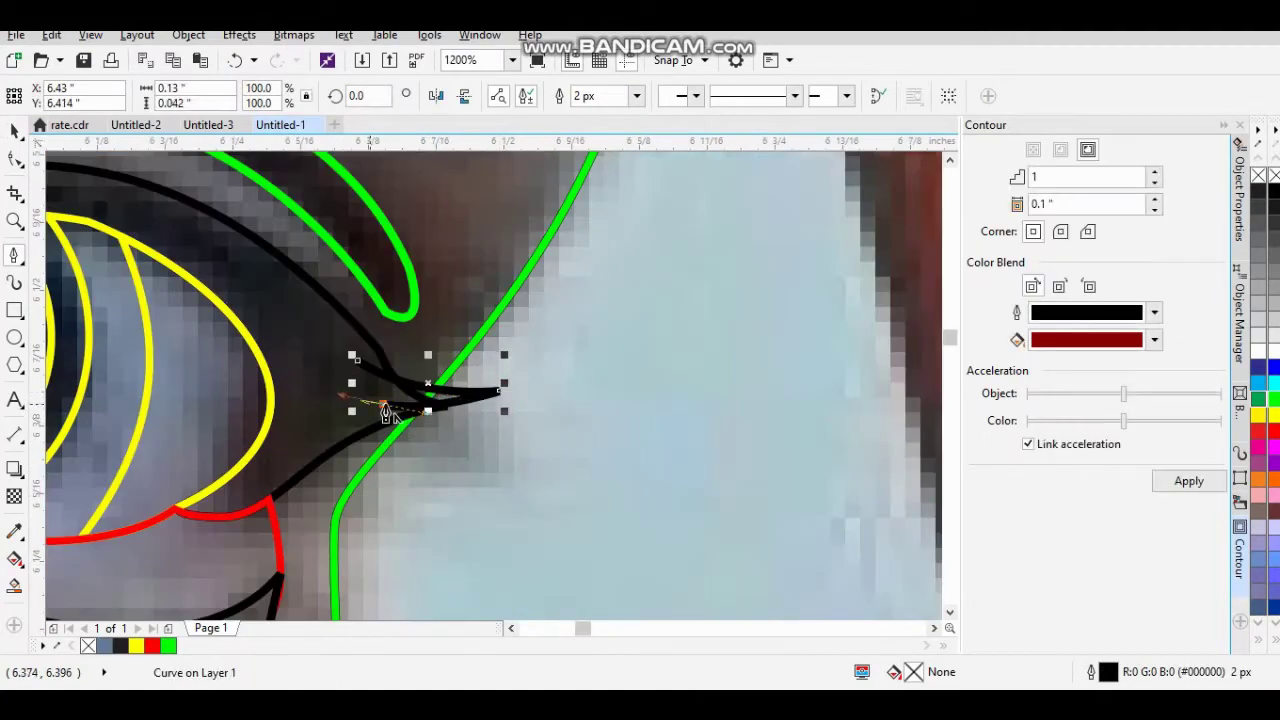
left_click(470, 430)
scroll(470, 430, "down", 1)
scroll(450, 420, "down", 1)
Trace and close the first wrinkle shape under the left eye.
scroll(416, 419, "up", 1)
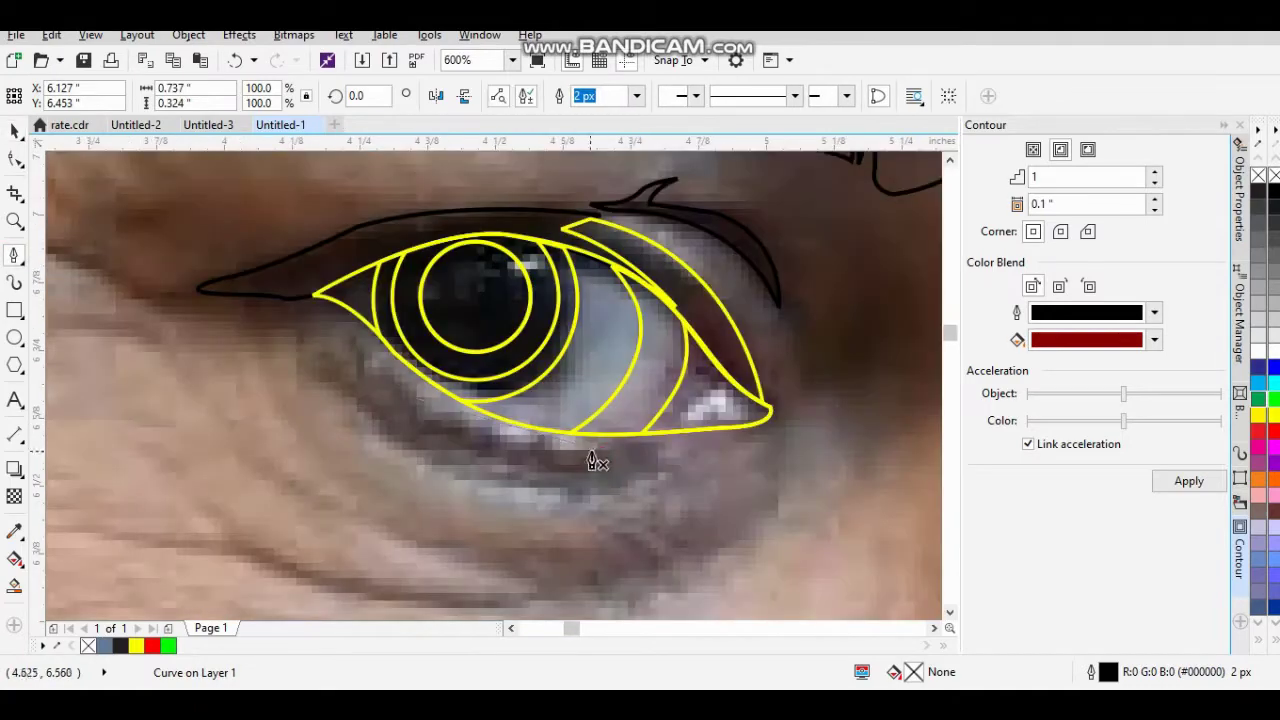
left_click(600, 456)
left_click_drag(365, 362, 334, 388)
left_click_drag(536, 496, 652, 433)
scroll(652, 433, "down", 1)
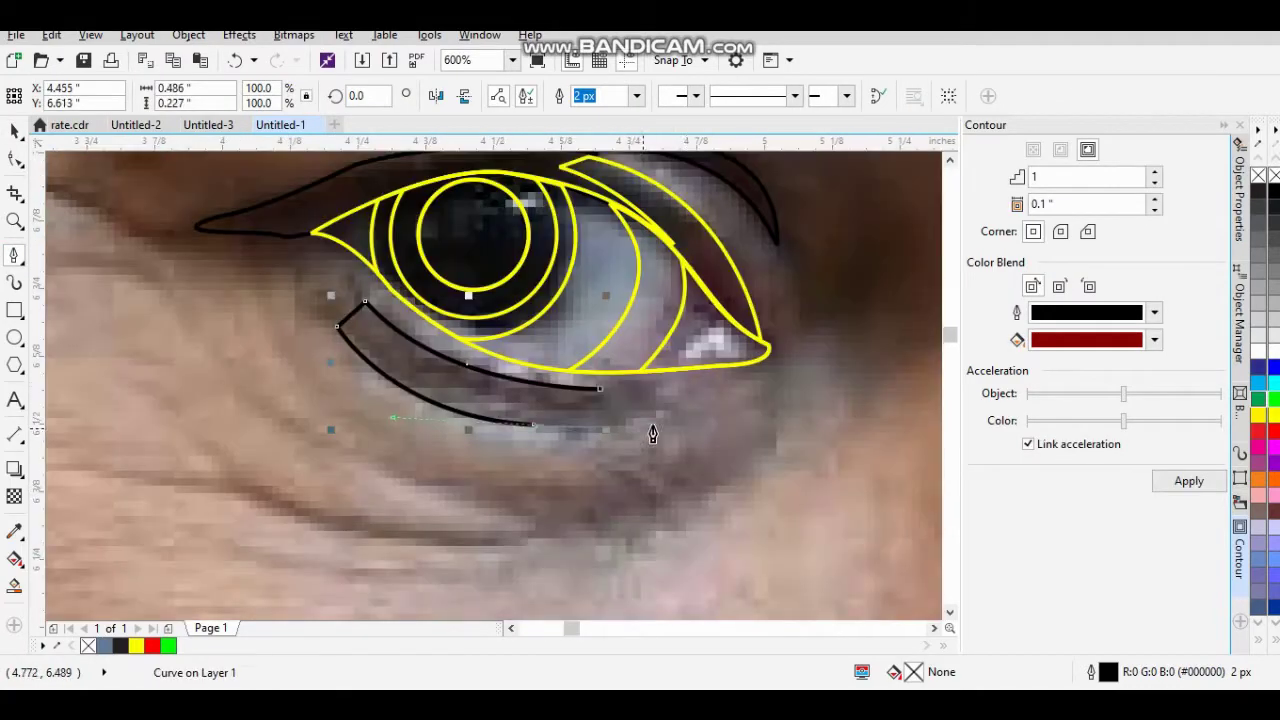
left_click(600, 388)
scroll(294, 309, "down", 1)
scroll(294, 309, "up", 1)
Trace the second, hooked wrinkle shape lower under the left eye.
left_click(306, 266)
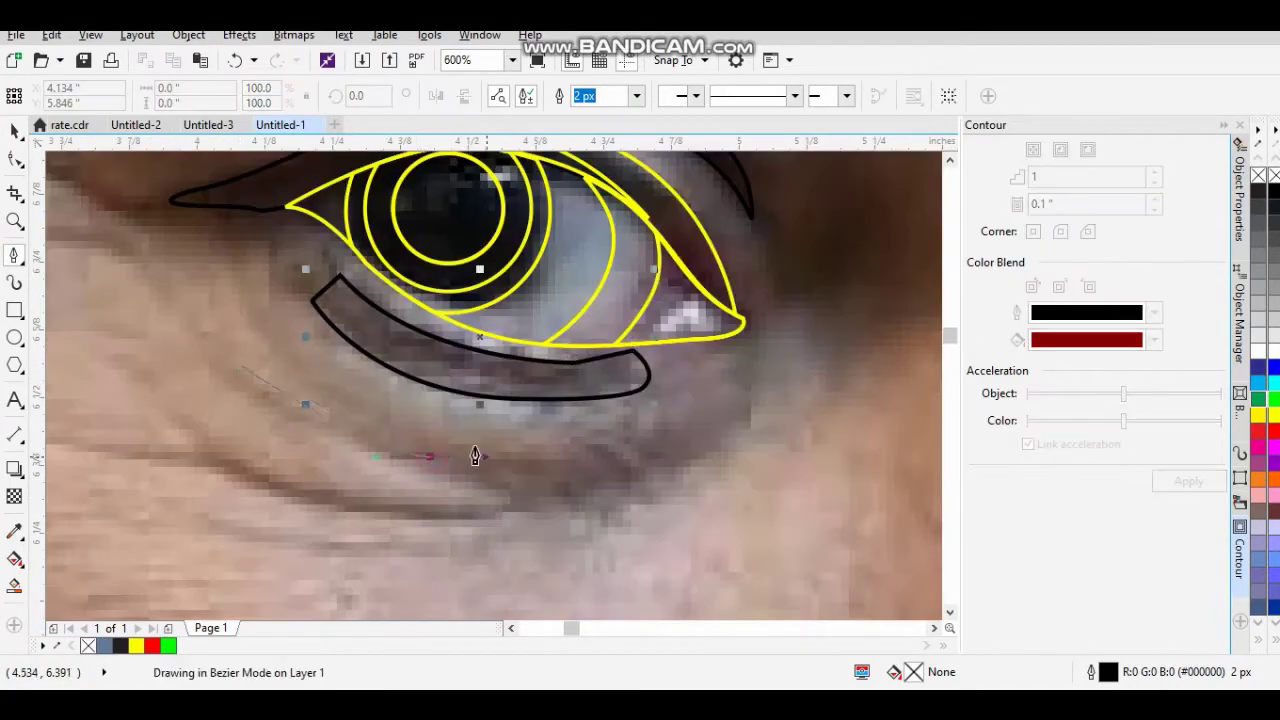
left_click_drag(430, 458, 393, 440)
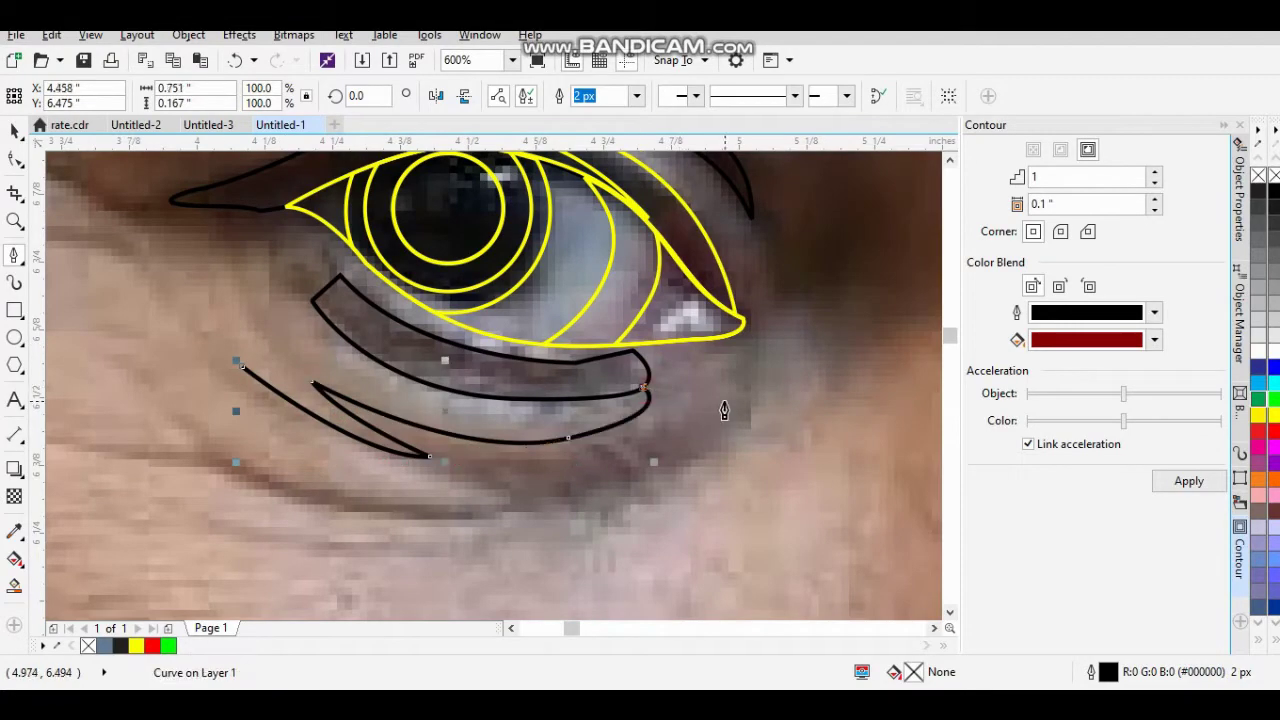
left_click(752, 436)
left_click_drag(608, 509, 441, 481)
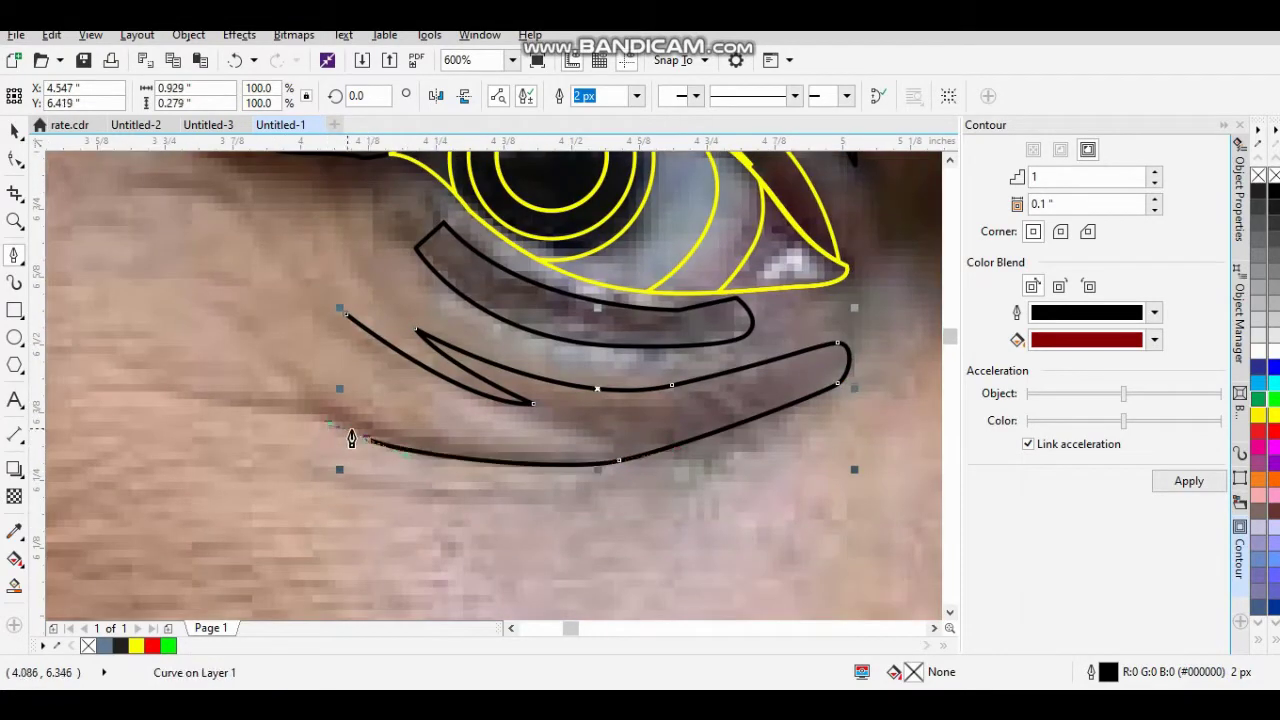
scroll(490, 405, "up", 1)
scroll(490, 405, "down", 1)
scroll(470, 440, "up", 1)
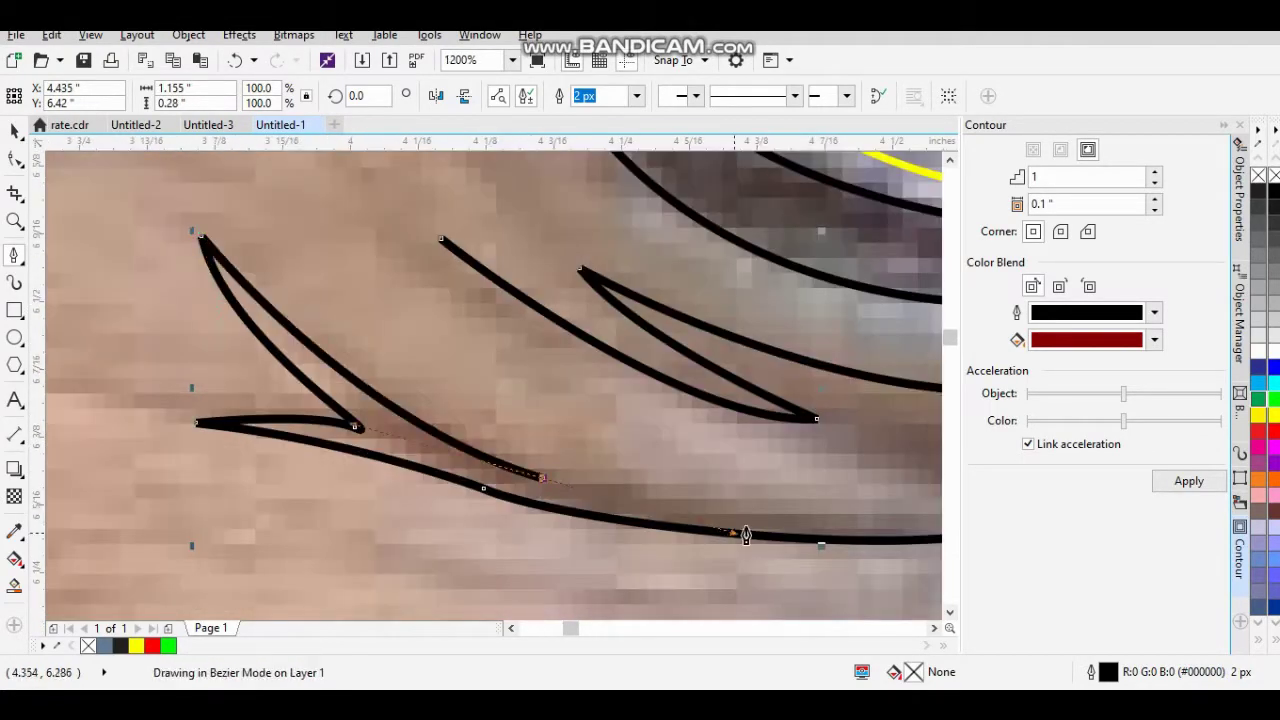
scroll(468, 467, "down", 1)
scroll(468, 467, "down", 1)
scroll(468, 440, "up", 2)
left_click_drag(467, 409, 416, 418)
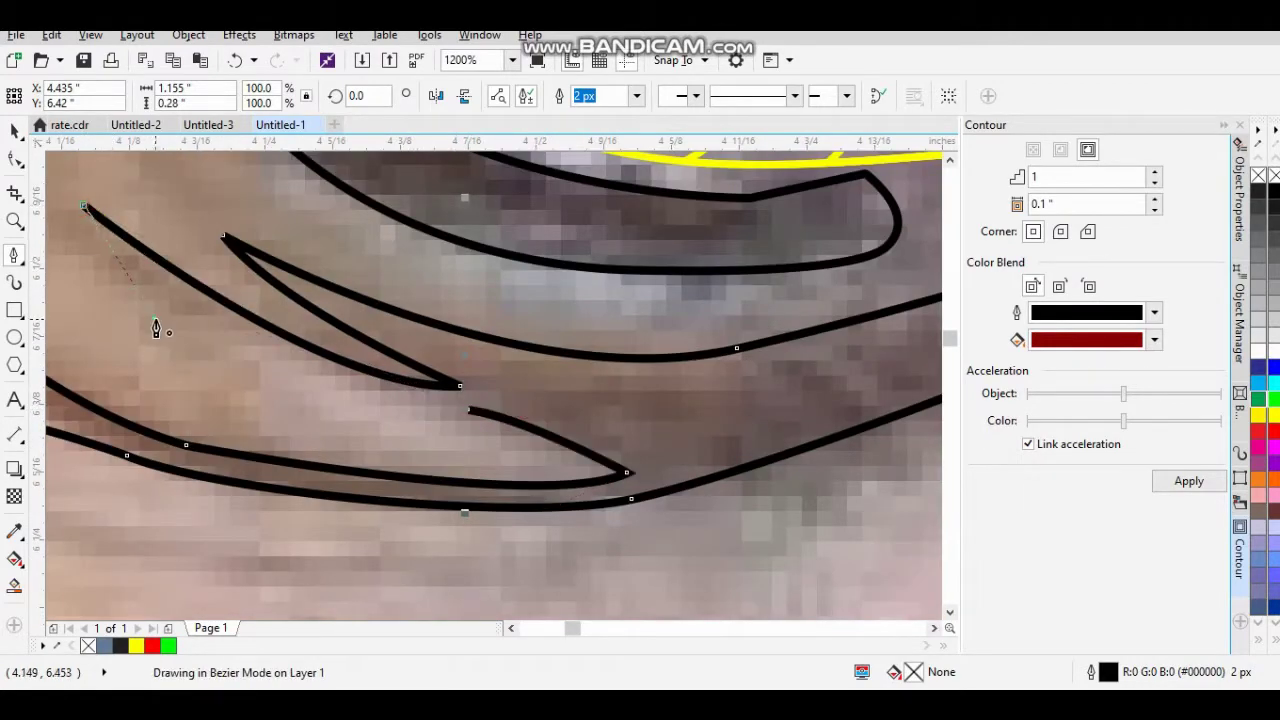
scroll(240, 397, "down", 2)
scroll(551, 374, "up", 1)
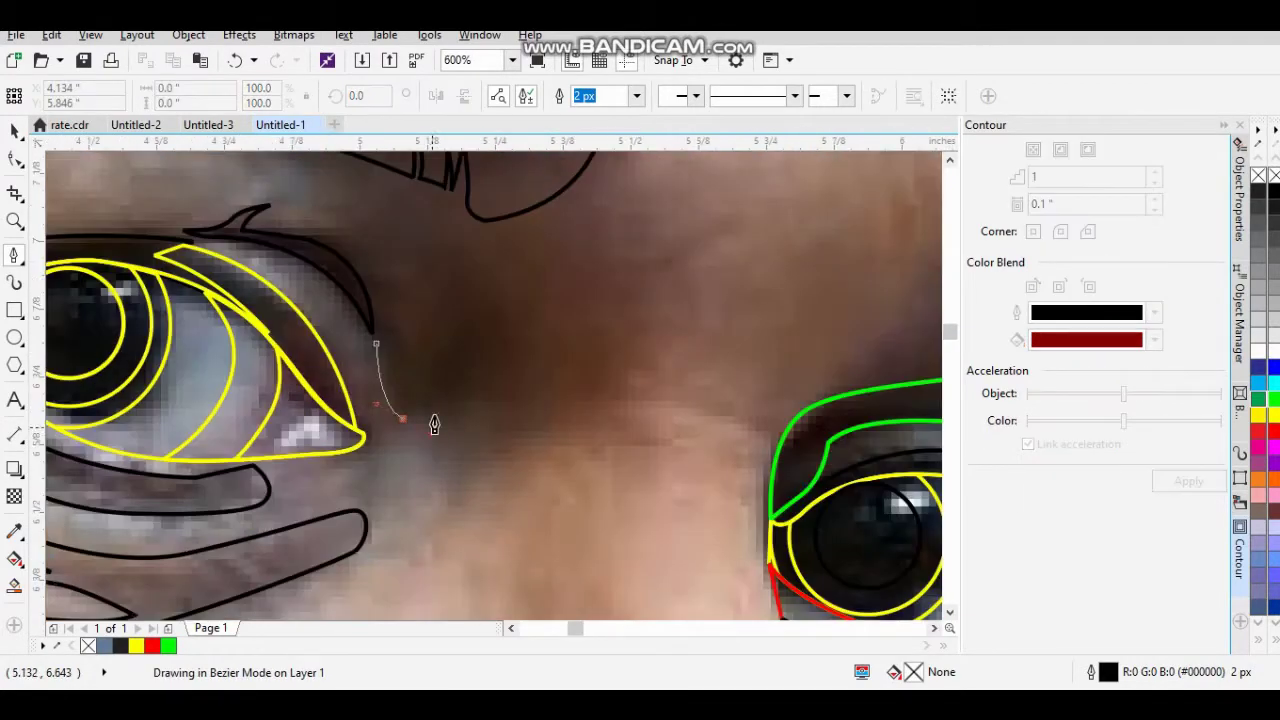
Trace the left eye's upper lid curve from its outer corner.
left_click_drag(450, 403, 463, 409)
scroll(403, 352, "down", 1)
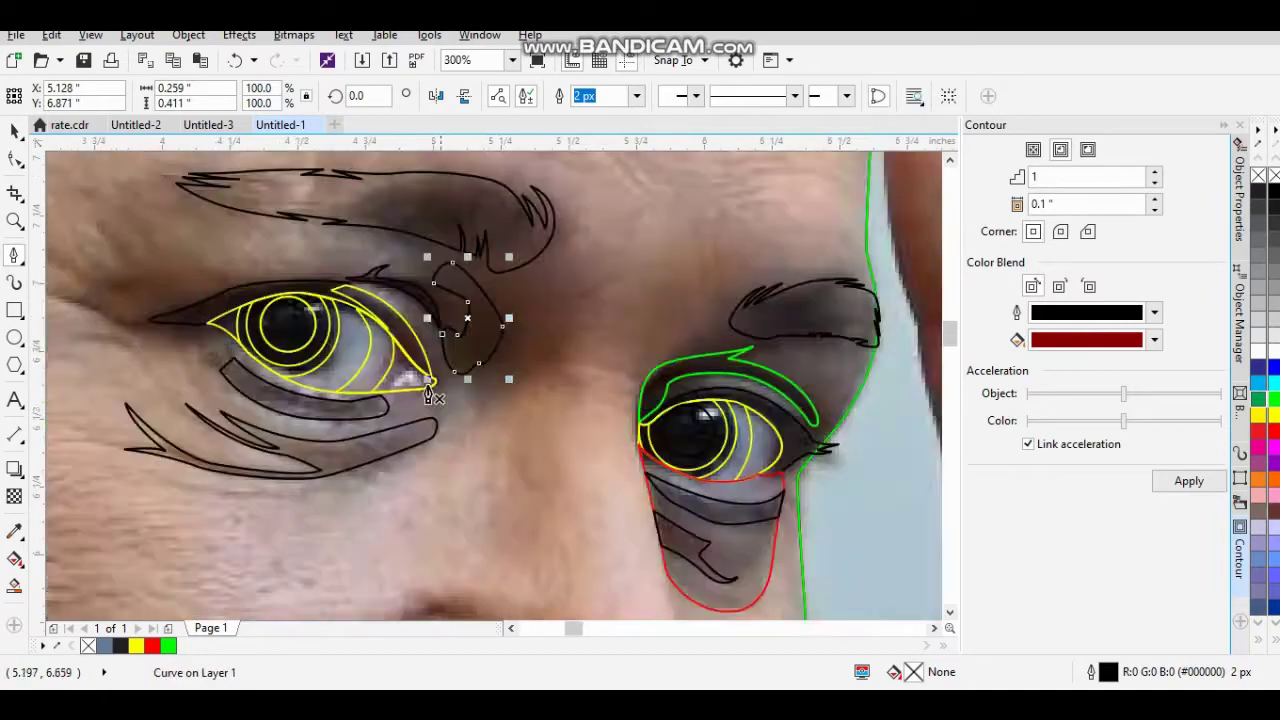
scroll(477, 403, "up", 1)
left_click(409, 416)
mouse_move(204, 365)
left_mouse_down()
mouse_move(236, 387)
mouse_move(226, 428)
left_mouse_up()
scroll(472, 420, "down", 1)
scroll(560, 350, "up", 1)
left_click(551, 400)
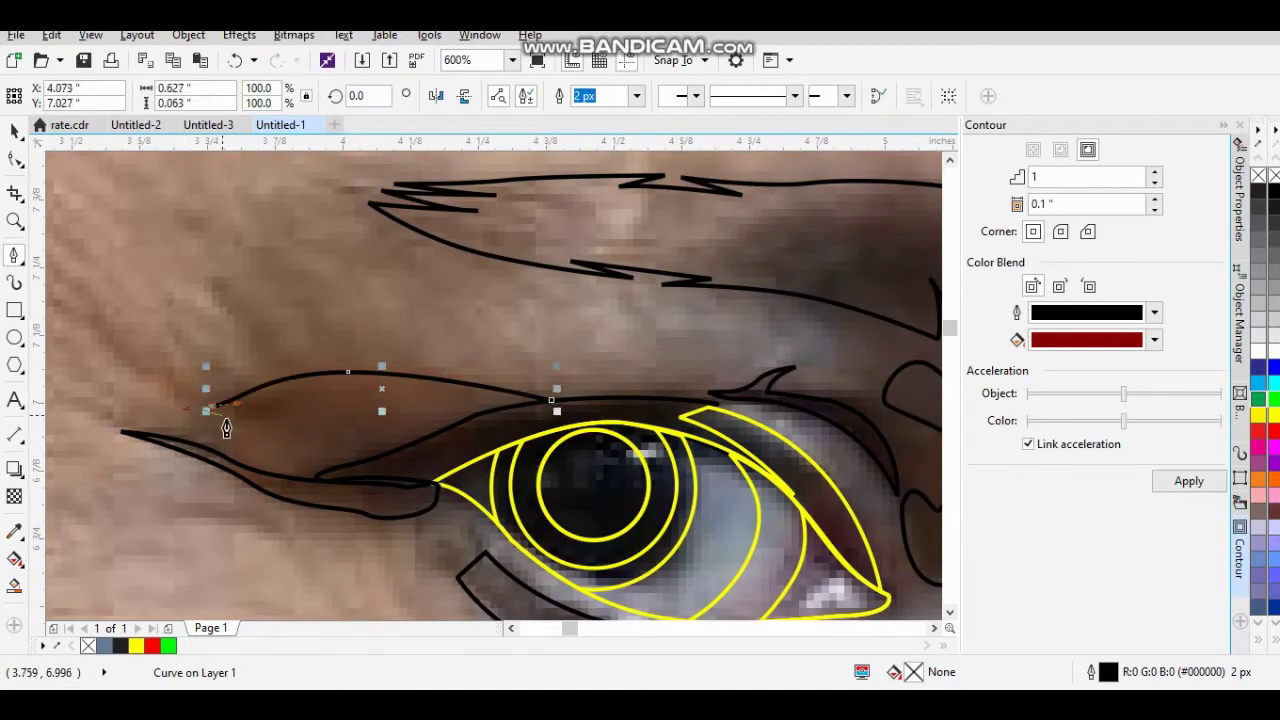
Smart Fill the enclosed eyelid region with colour.
left_click(15, 586)
left_click(291, 443)
scroll(285, 430, "down", 2)
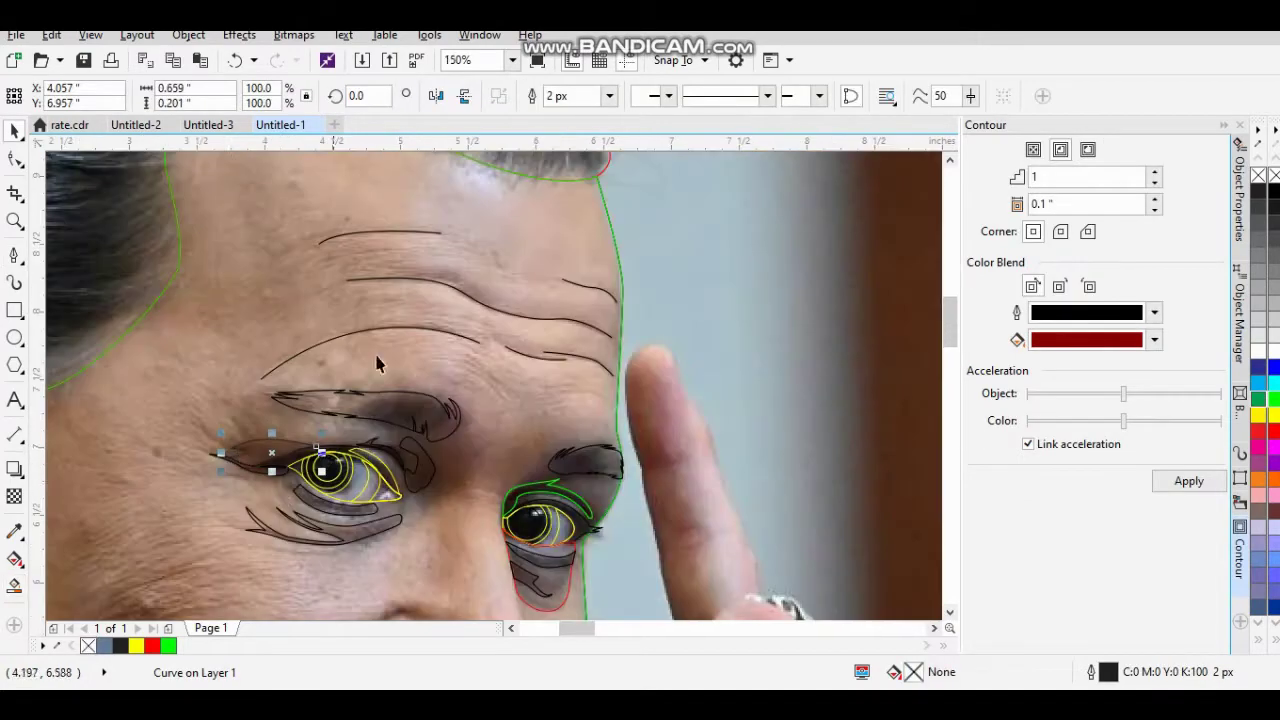
scroll(297, 392, "up", 1)
Trace the shadow outline beside the nose bridge between the eyes.
key("F5")
left_click(397, 310)
left_click_drag(437, 420, 431, 455)
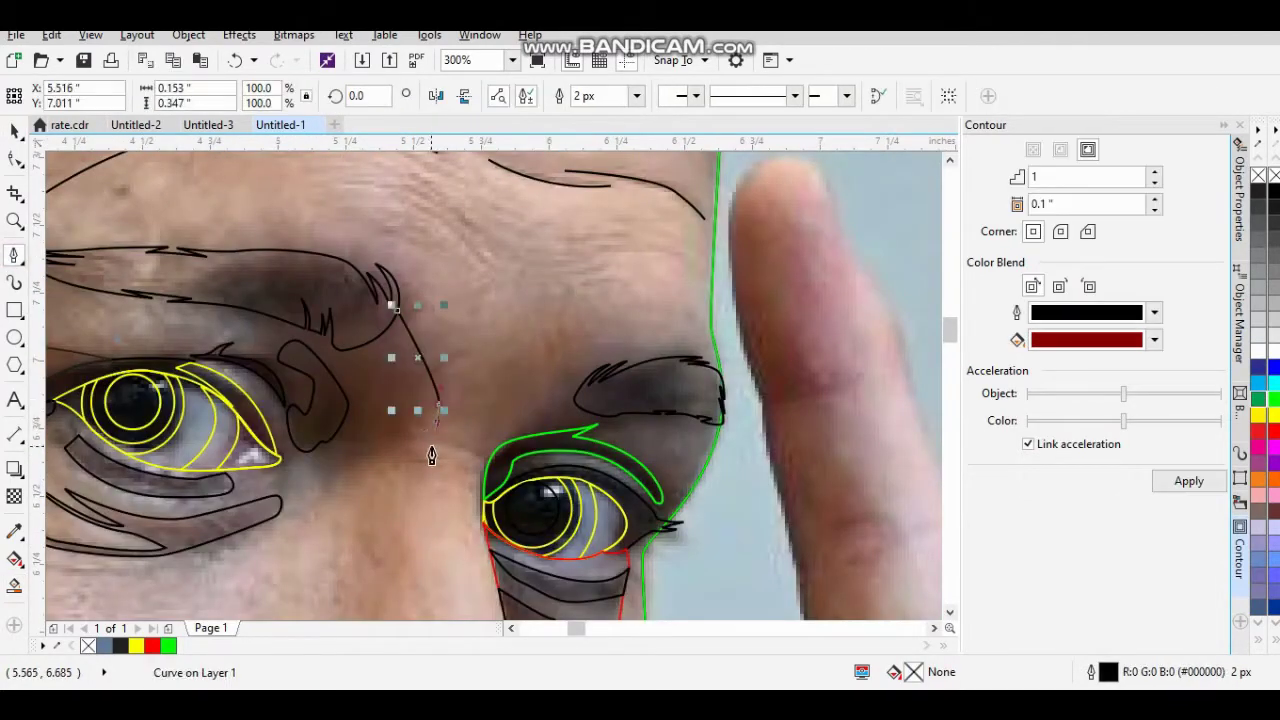
left_click_drag(320, 434, 316, 376)
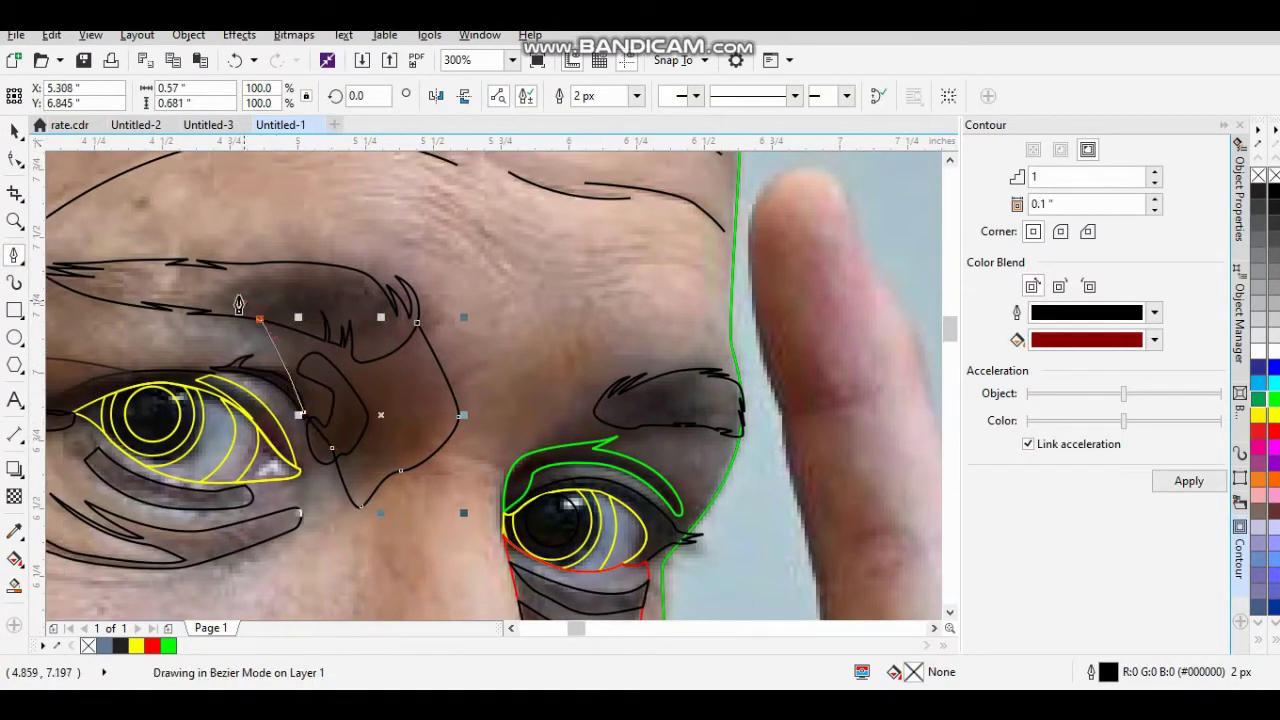
scroll(466, 335, "down", 1)
scroll(466, 335, "down", 1)
scroll(440, 410, "up", 1)
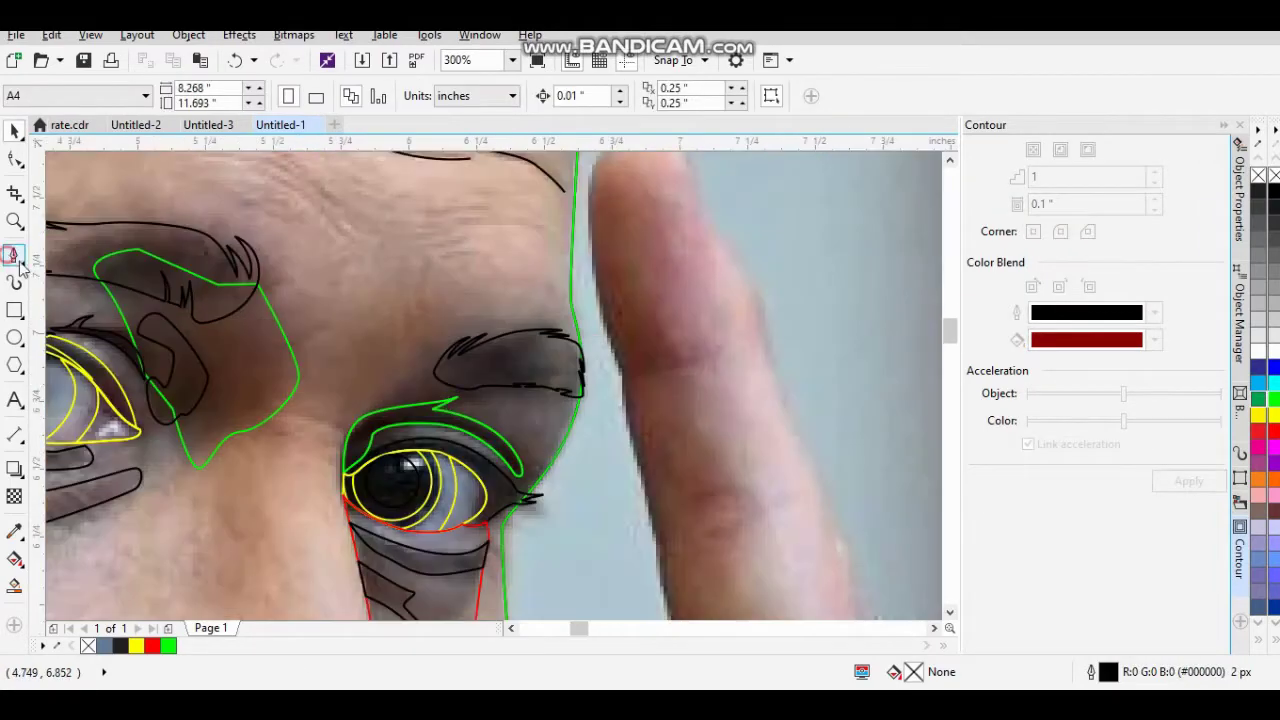
scroll(440, 410, "up", 2)
scroll(440, 410, "right", 3)
Trace and close the right eyebrow's outline.
left_click(314, 328)
left_click(470, 360)
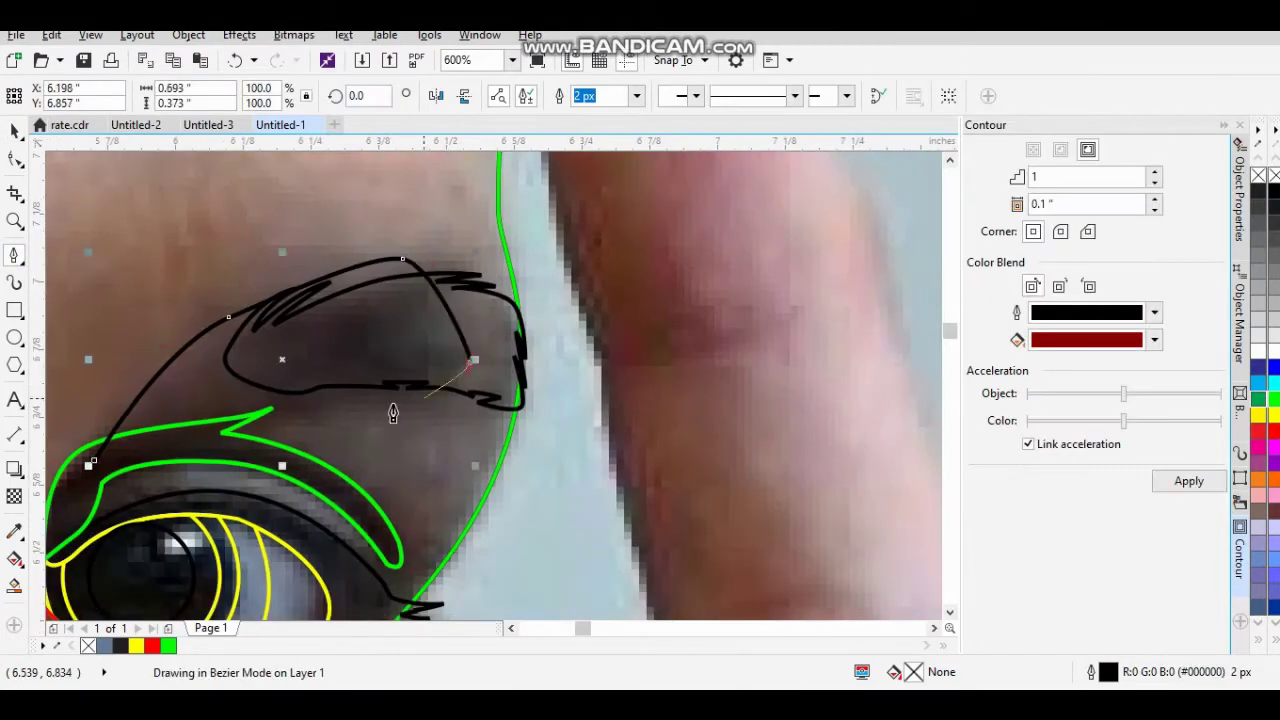
left_click(99, 470)
scroll(160, 361, "down", 1)
scroll(257, 374, "right", 2)
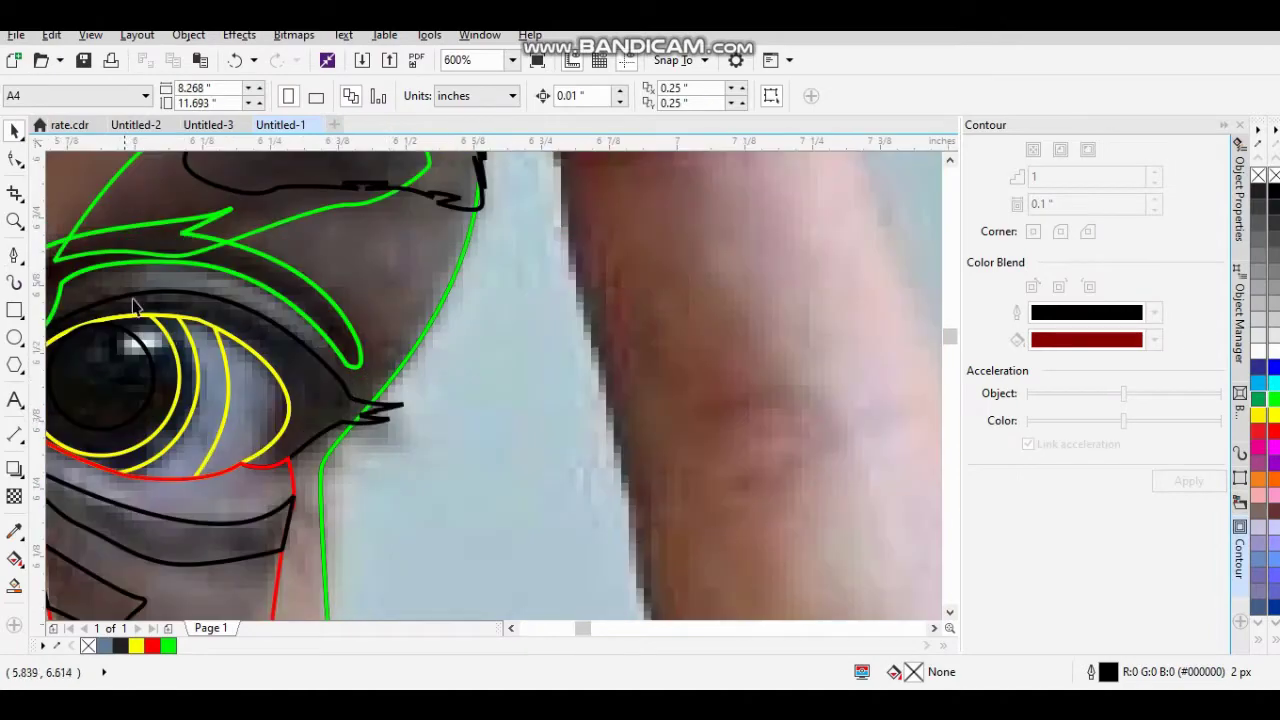
scroll(257, 374, "left", 1)
scroll(257, 374, "right", 2)
scroll(290, 400, "up", 2)
Trace the curved cheek line running down under the nose and end that path.
scroll(366, 357, "down", 3)
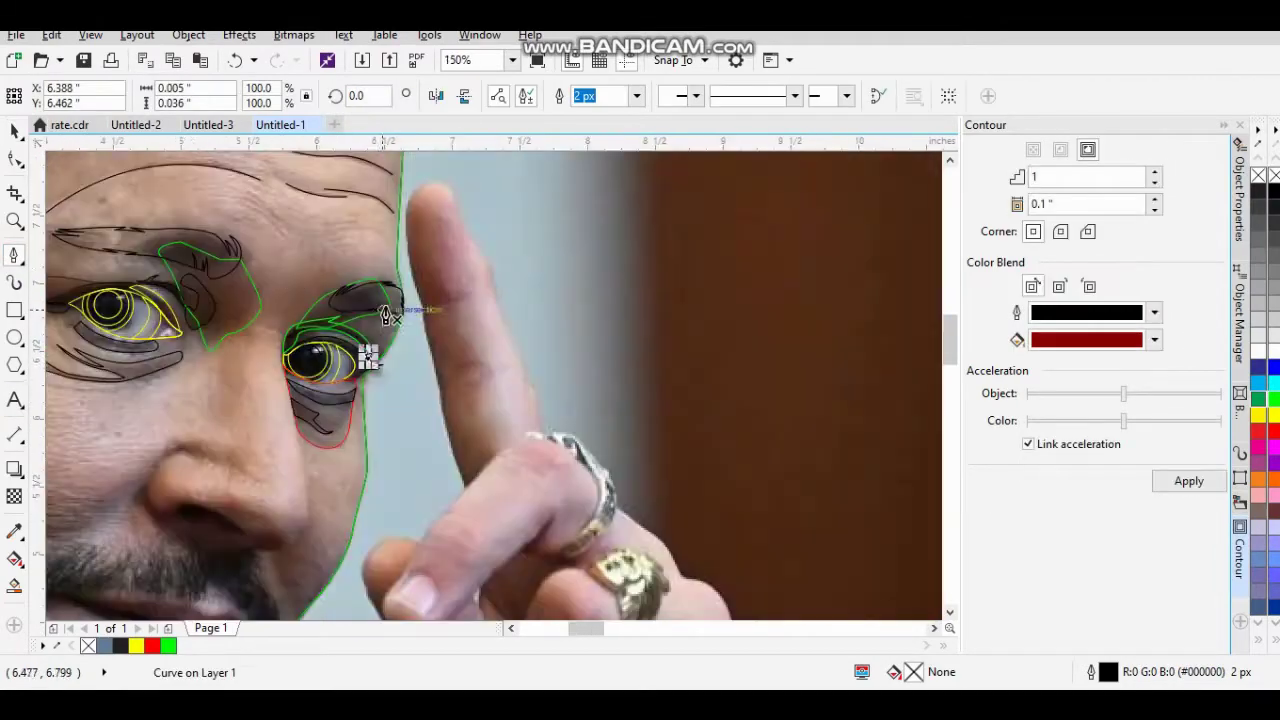
scroll(190, 330, "down", 1)
scroll(514, 477, "up", 2)
scroll(514, 477, "down", 3)
scroll(560, 366, "up", 2)
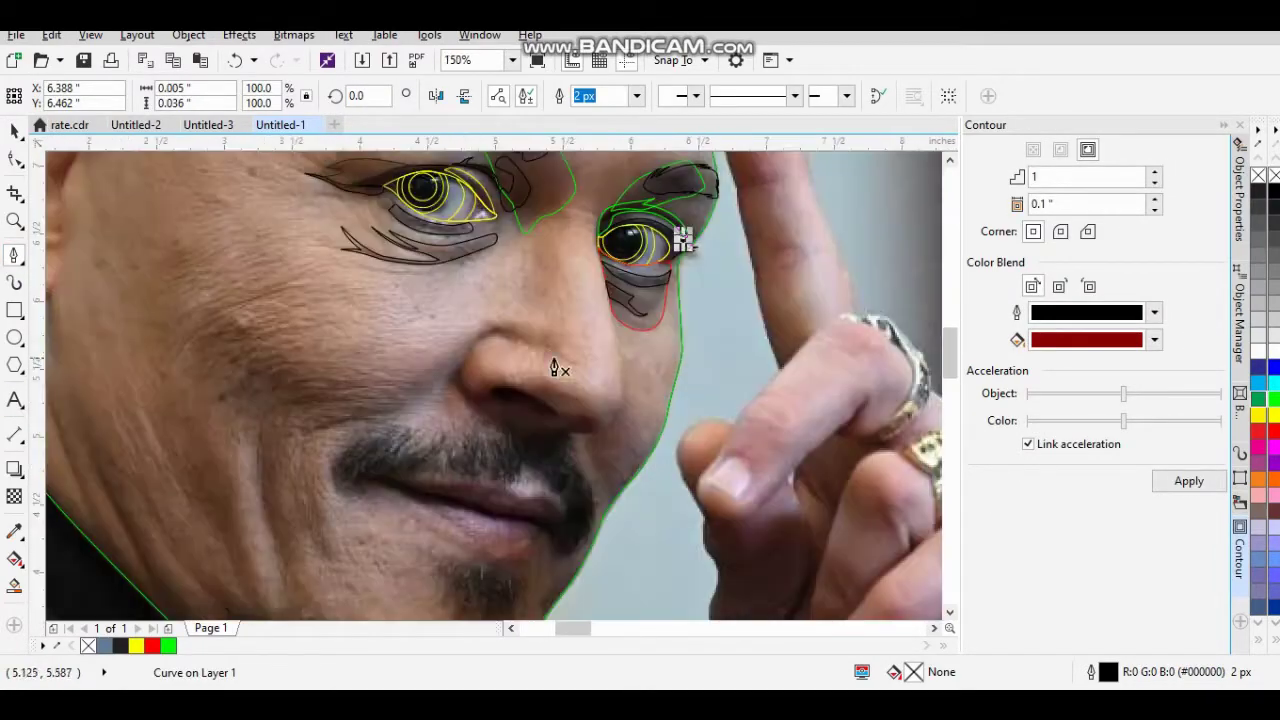
scroll(386, 386, "up", 1)
left_click_drag(386, 386, 343, 457)
left_click(300, 455)
scroll(334, 397, "down", 1)
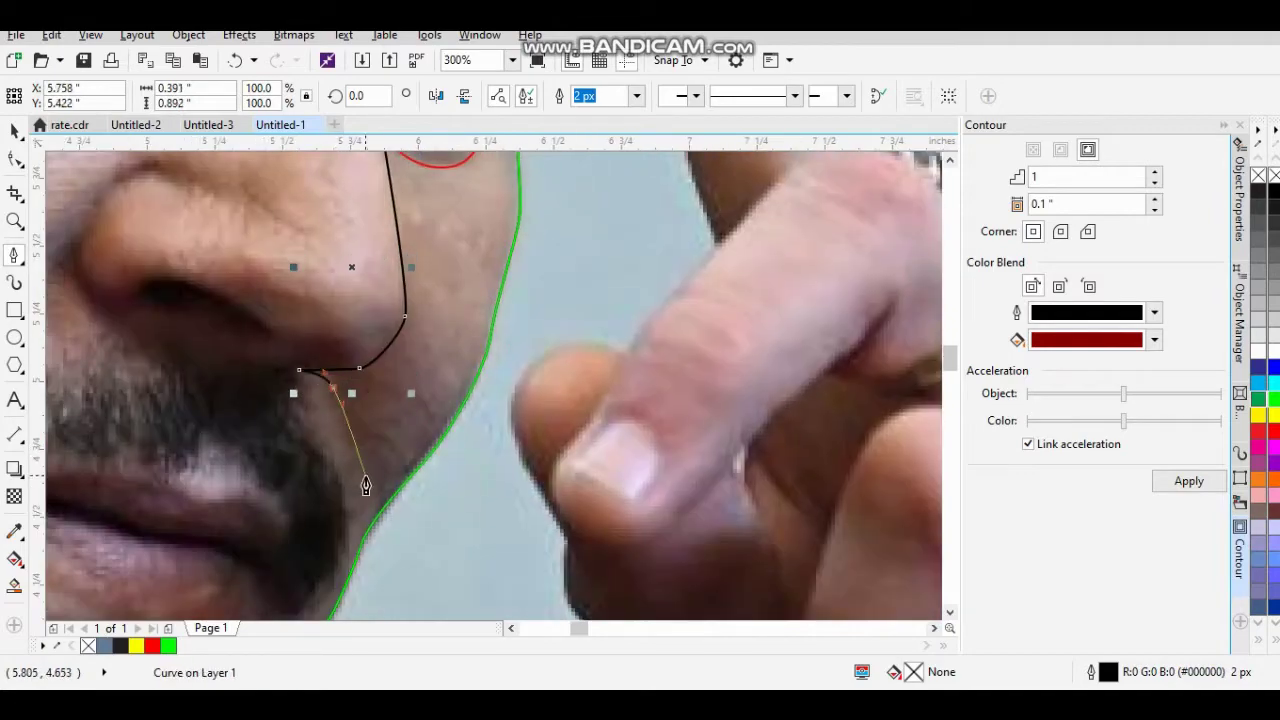
left_click_drag(375, 385, 441, 325)
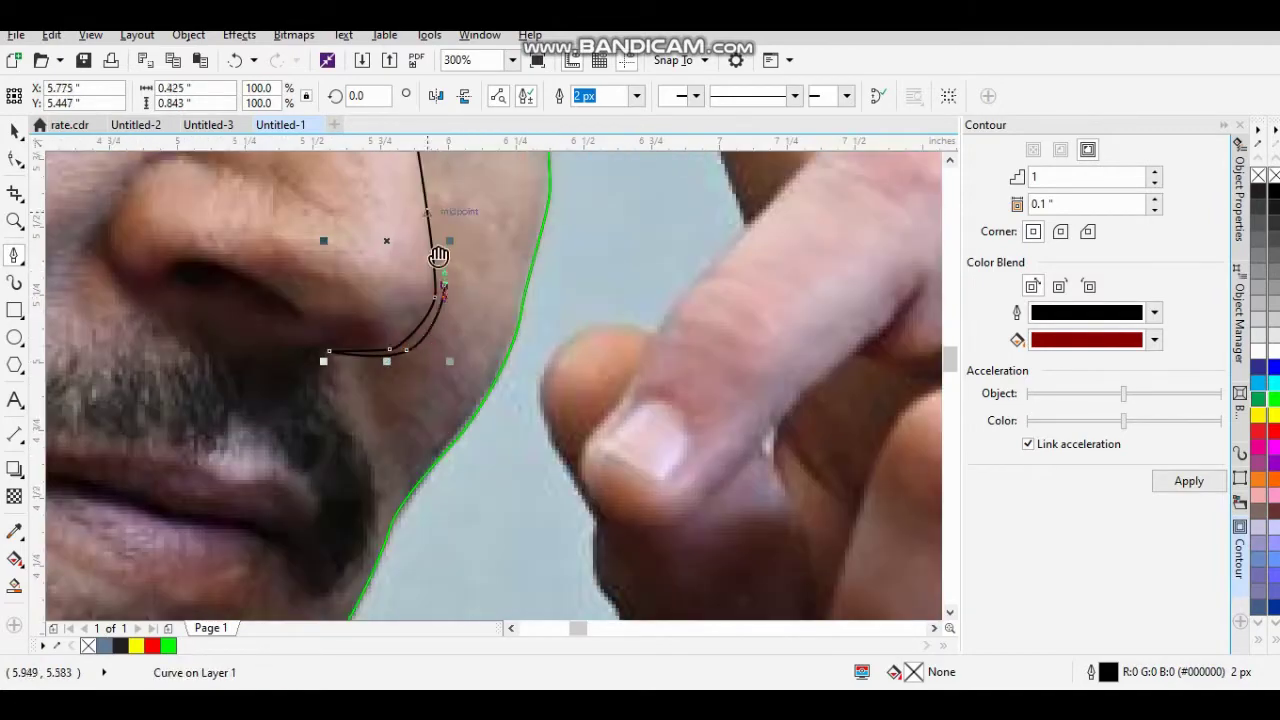
scroll(438, 257, "up", 2)
scroll(414, 423, "down", 2)
scroll(140, 265, "up", 1)
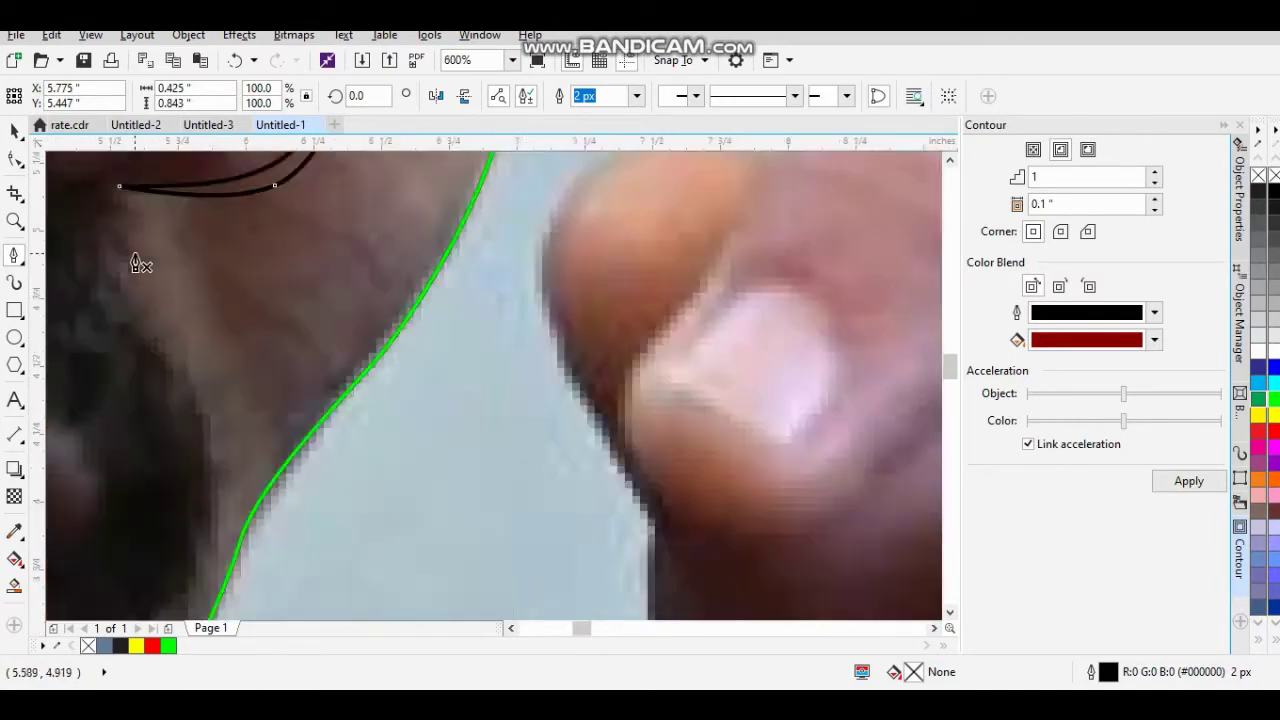
scroll(140, 265, "up", 1)
scroll(263, 300, "down", 2)
left_click(434, 471)
scroll(353, 372, "up", 1)
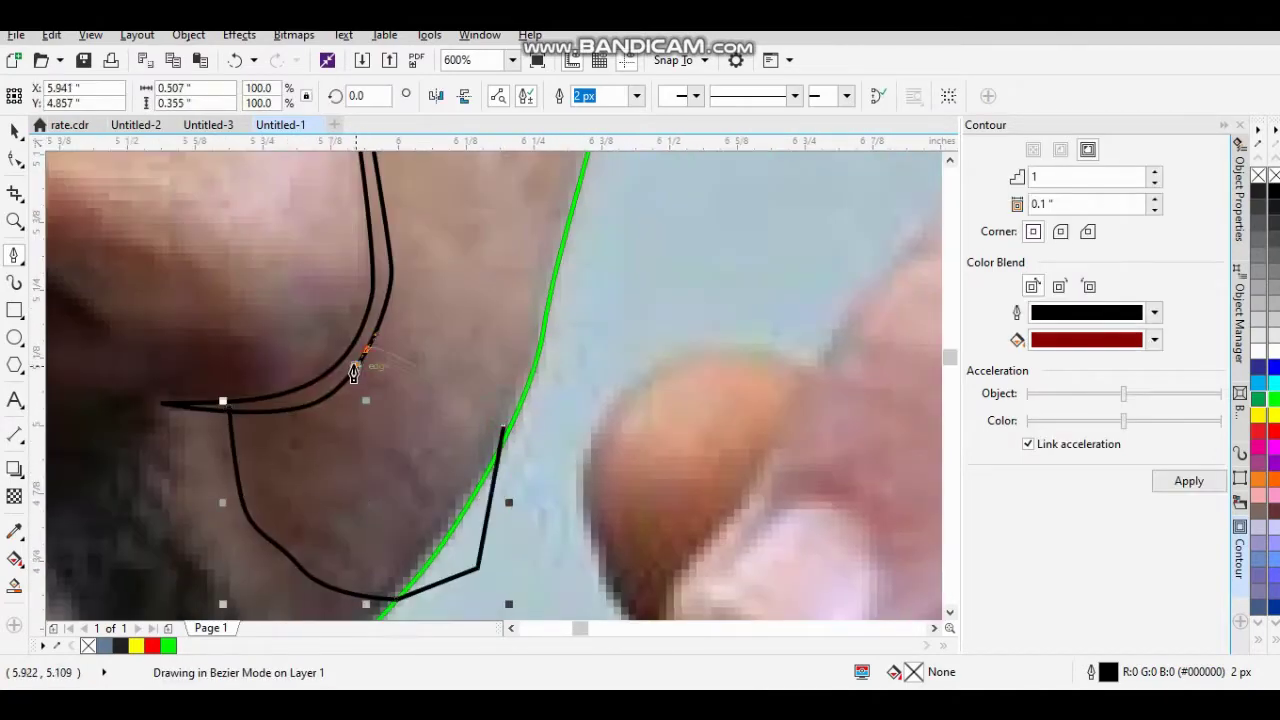
scroll(353, 372, "up", 1)
key("Escape")
Outline the nose wing and nostril with curved Bezier segments.
scroll(200, 277, "down", 2)
scroll(200, 277, "up", 2)
scroll(287, 457, "down", 2)
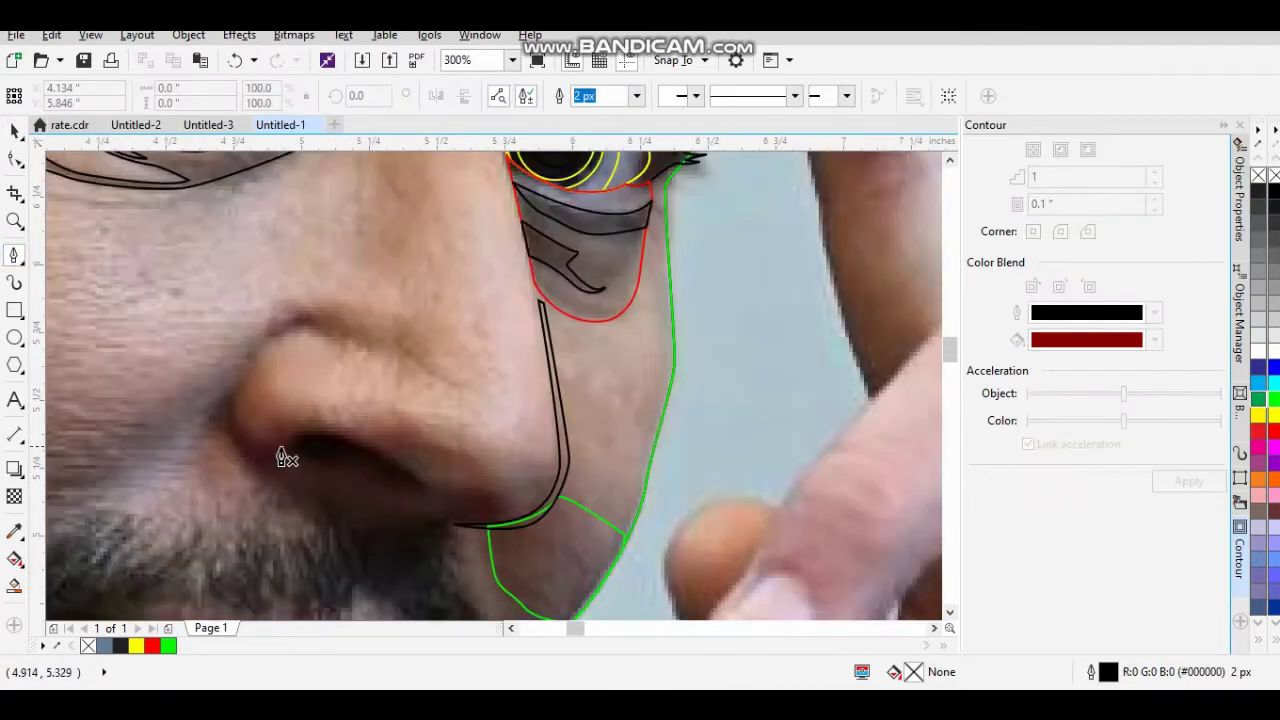
scroll(287, 457, "up", 1)
left_click(190, 337)
left_click_drag(289, 441, 405, 440)
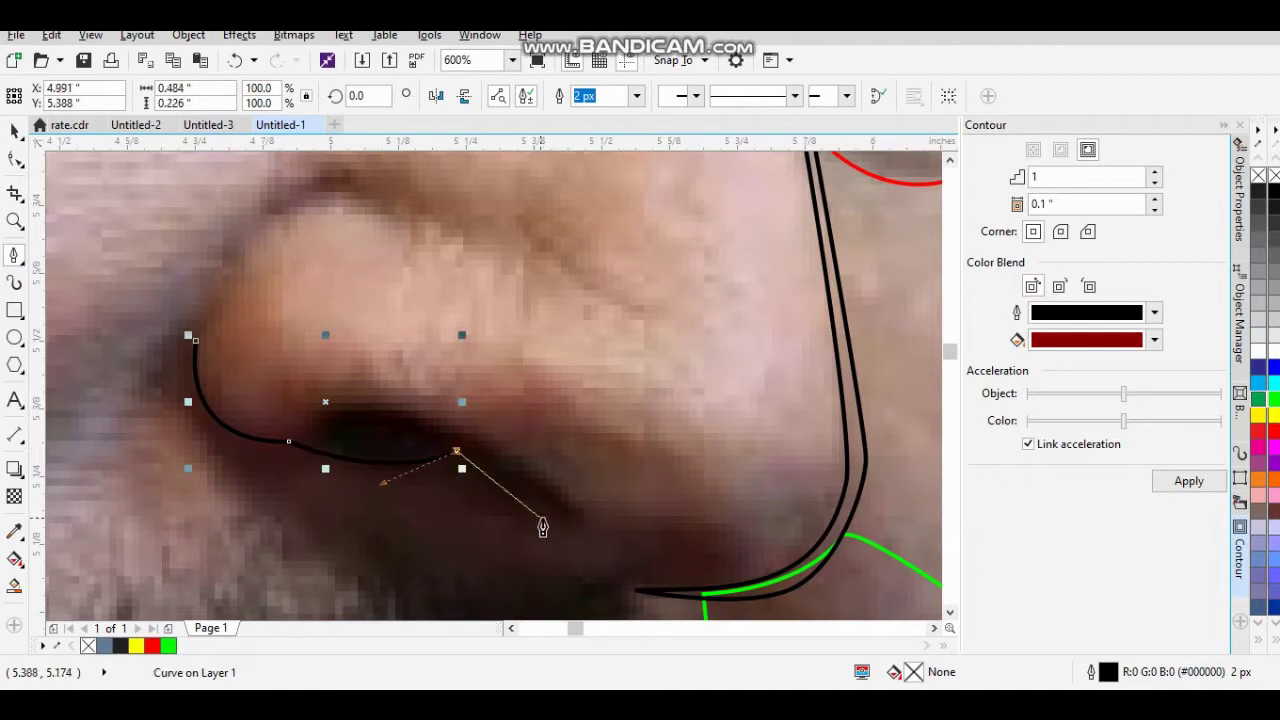
left_click(572, 524)
scroll(545, 470, "down", 1)
scroll(620, 462, "up", 1)
scroll(424, 496, "down", 1)
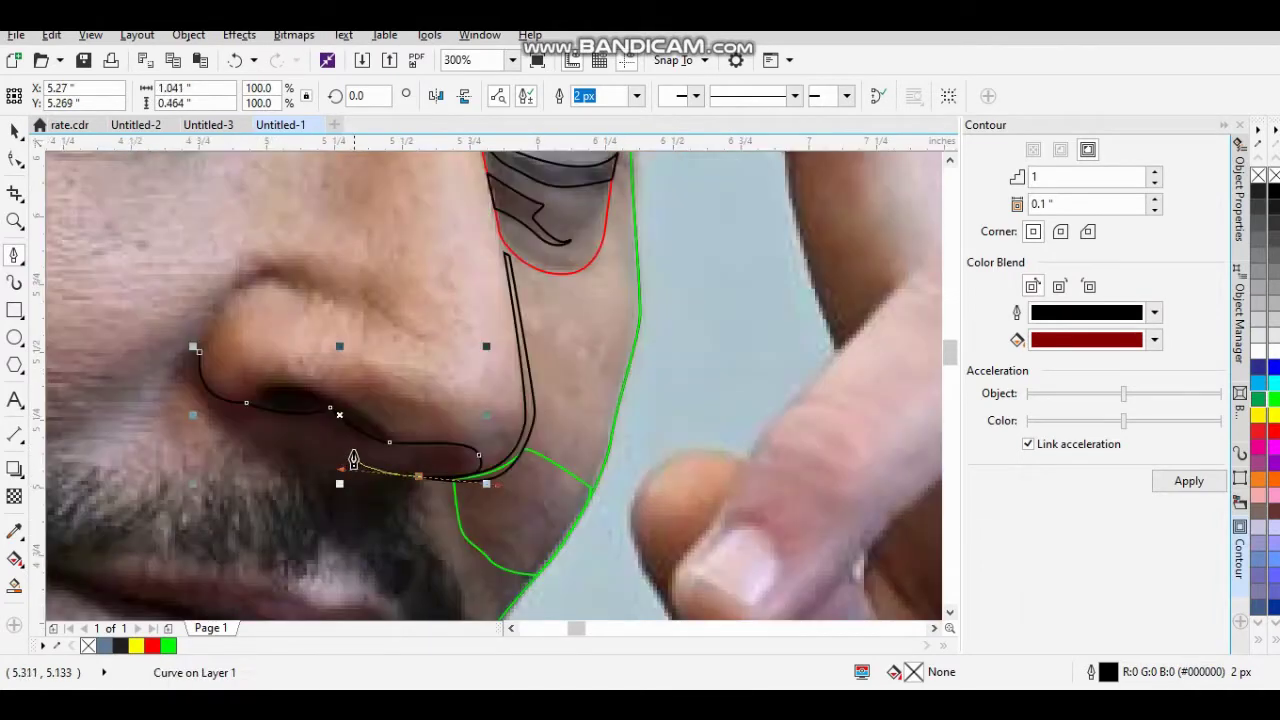
scroll(371, 491, "up", 1)
scroll(371, 491, "down", 1)
scroll(194, 351, "up", 1)
scroll(194, 351, "down", 1)
scroll(372, 553, "up", 1)
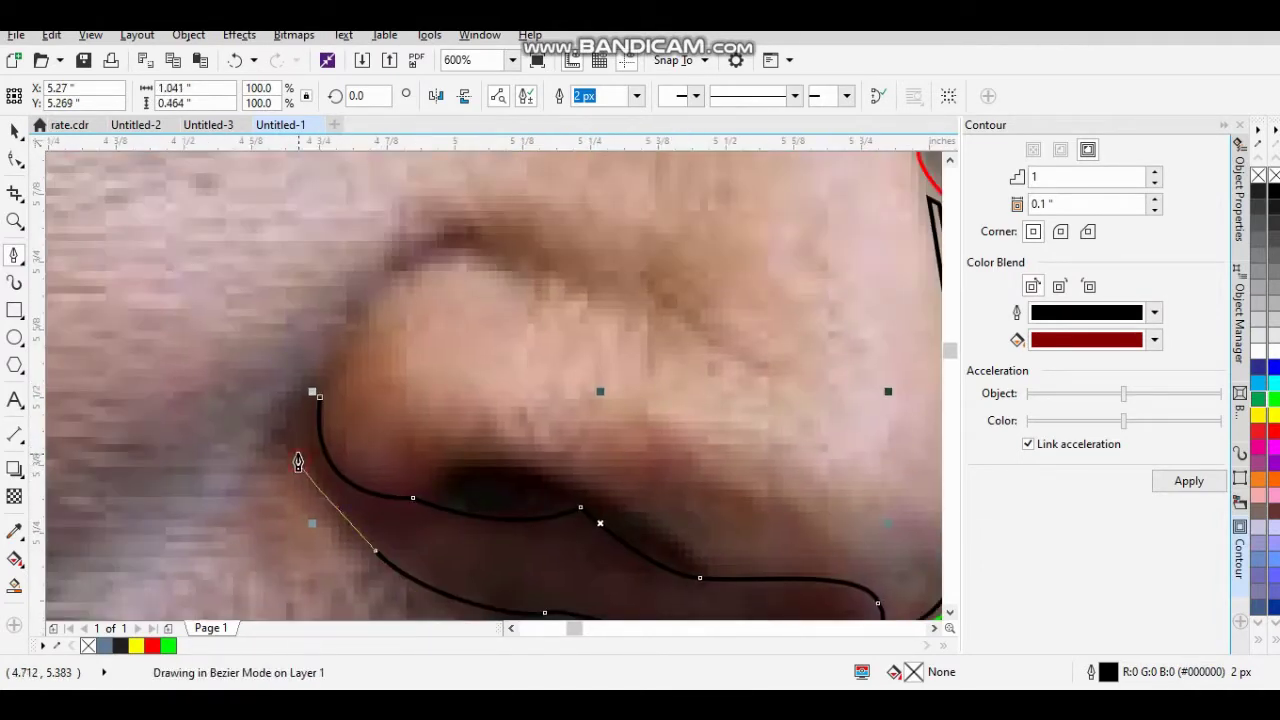
scroll(348, 304, "down", 1)
scroll(376, 195, "up", 1)
left_click(340, 373)
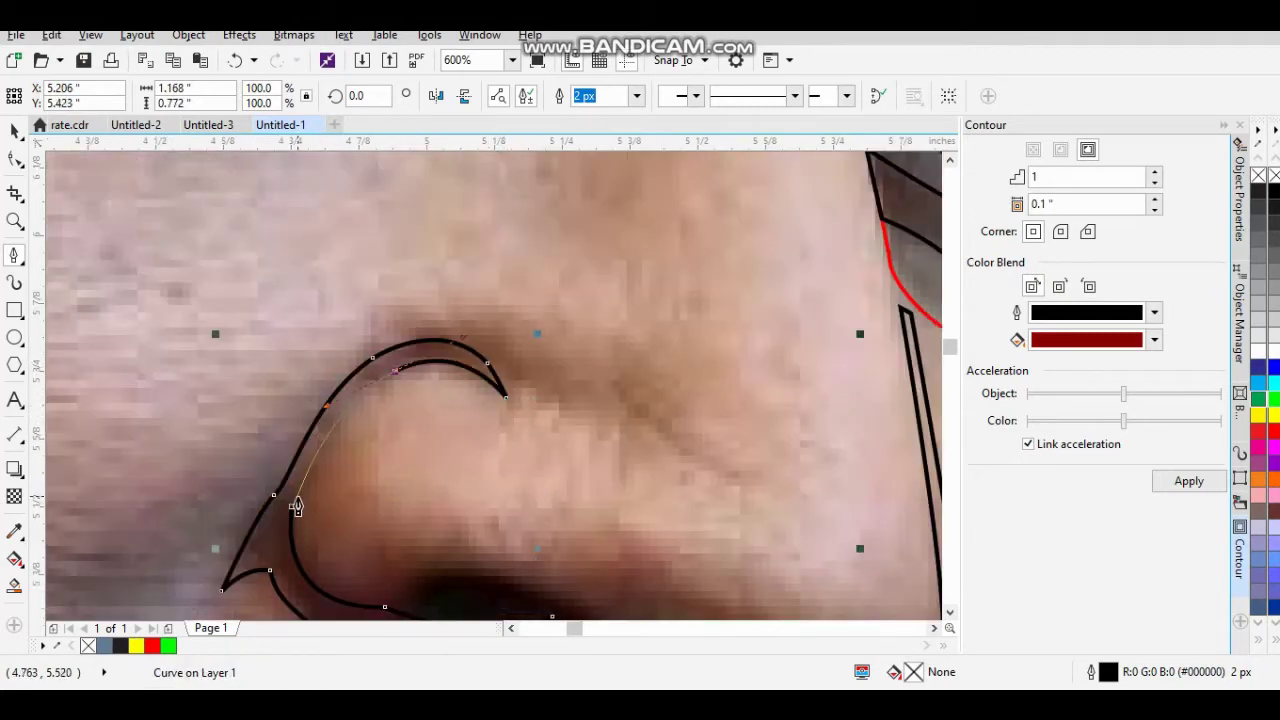
left_click(297, 506)
Place the last node on the eye shading outline and end the curve.
scroll(297, 506, "down", 2)
scroll(313, 488, "up", 2)
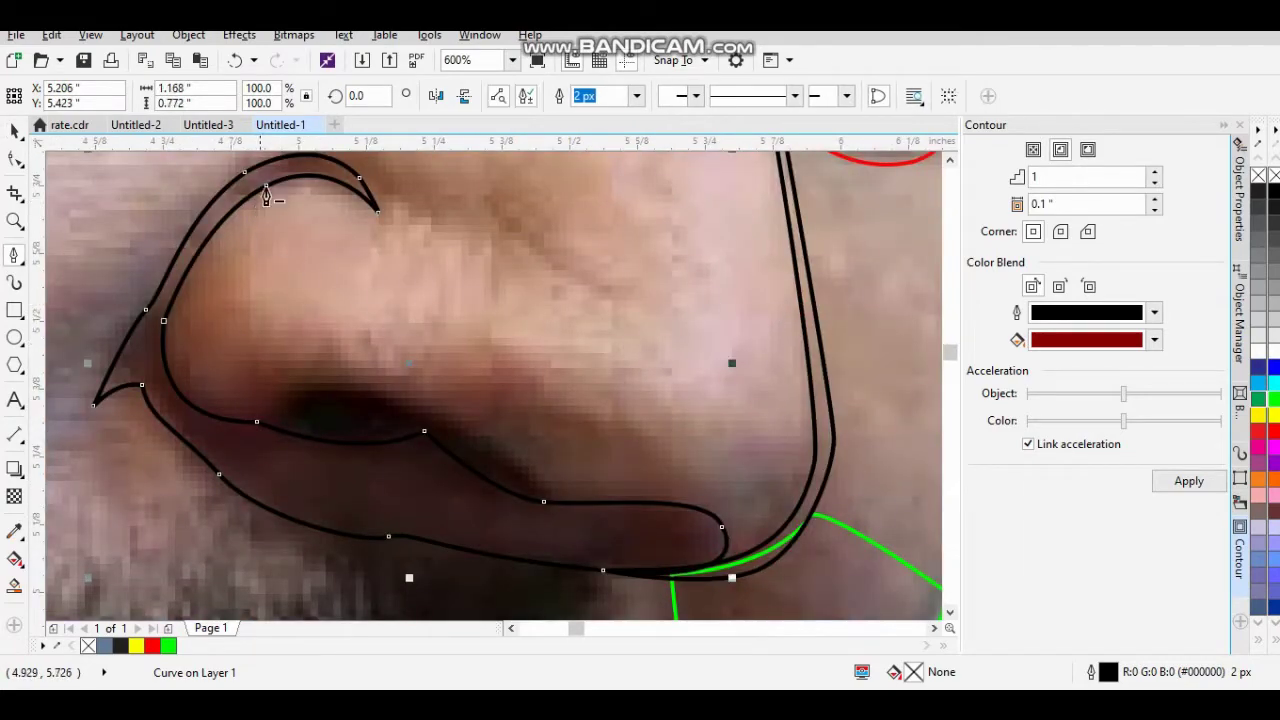
scroll(267, 197, "down", 5)
scroll(467, 407, "up", 2)
scroll(467, 407, "up", 1)
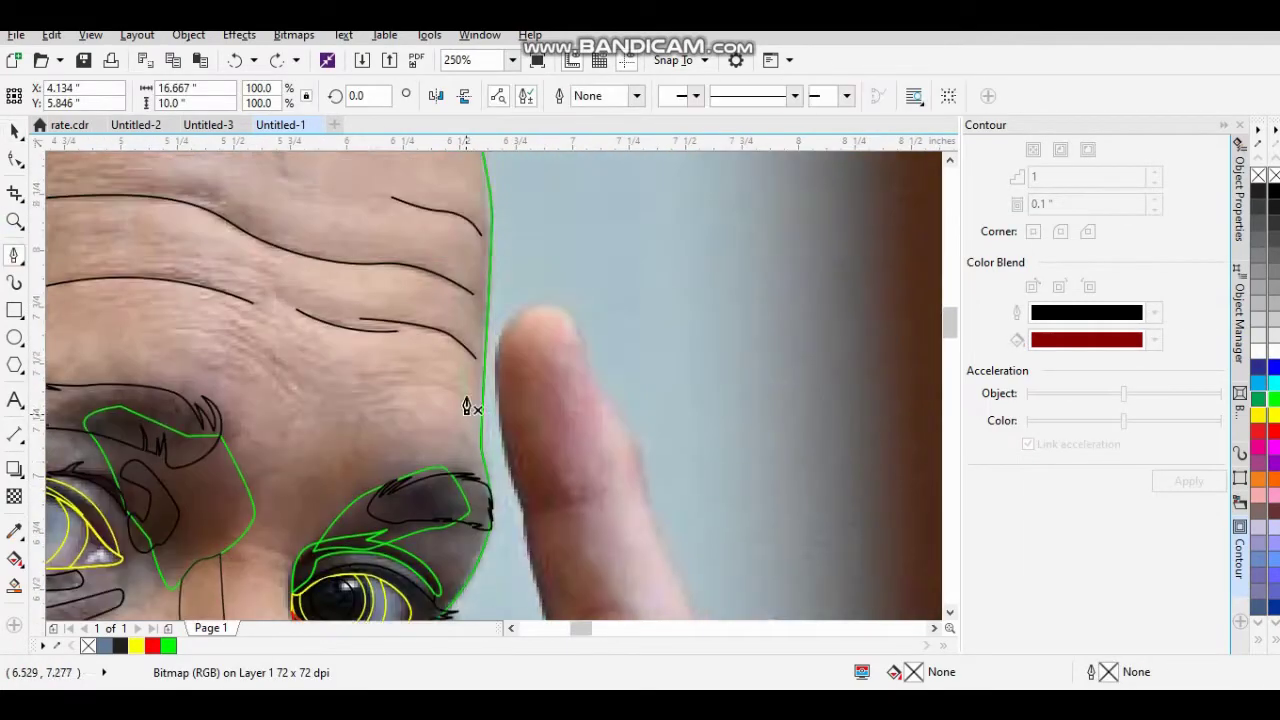
scroll(467, 407, "up", 2)
left_click(437, 275)
scroll(437, 343, "down", 2)
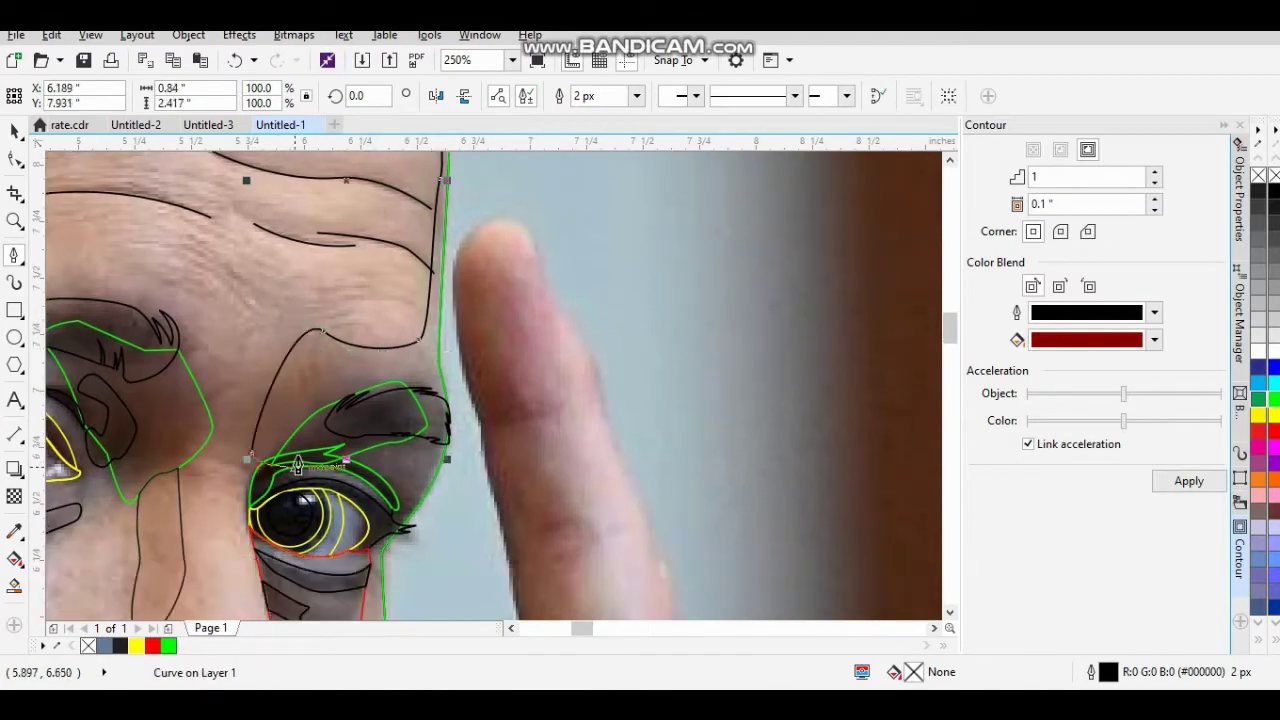
scroll(509, 290, "up", 2)
key("space")
Trace the hand outline from the index fingertip past the ring down the outer edge.
scroll(466, 386, "down", 4)
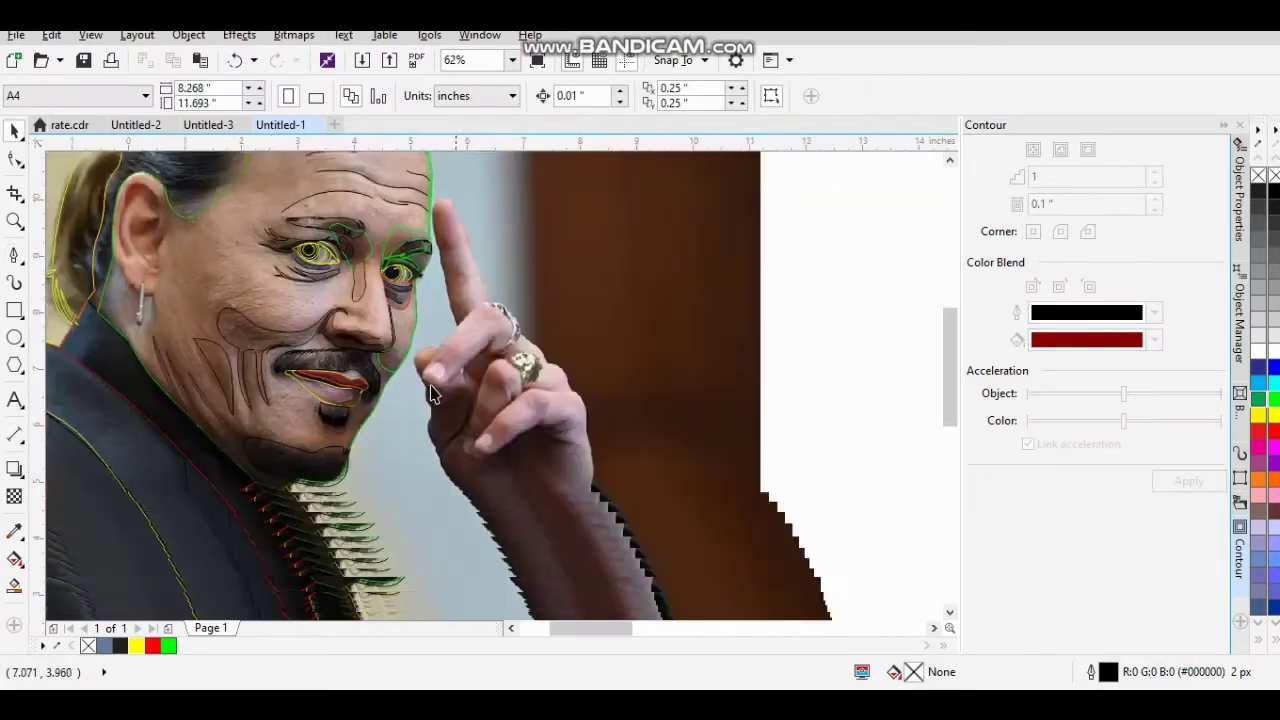
left_click(529, 299)
scroll(529, 299, "down", 1)
scroll(560, 297, "up", 3)
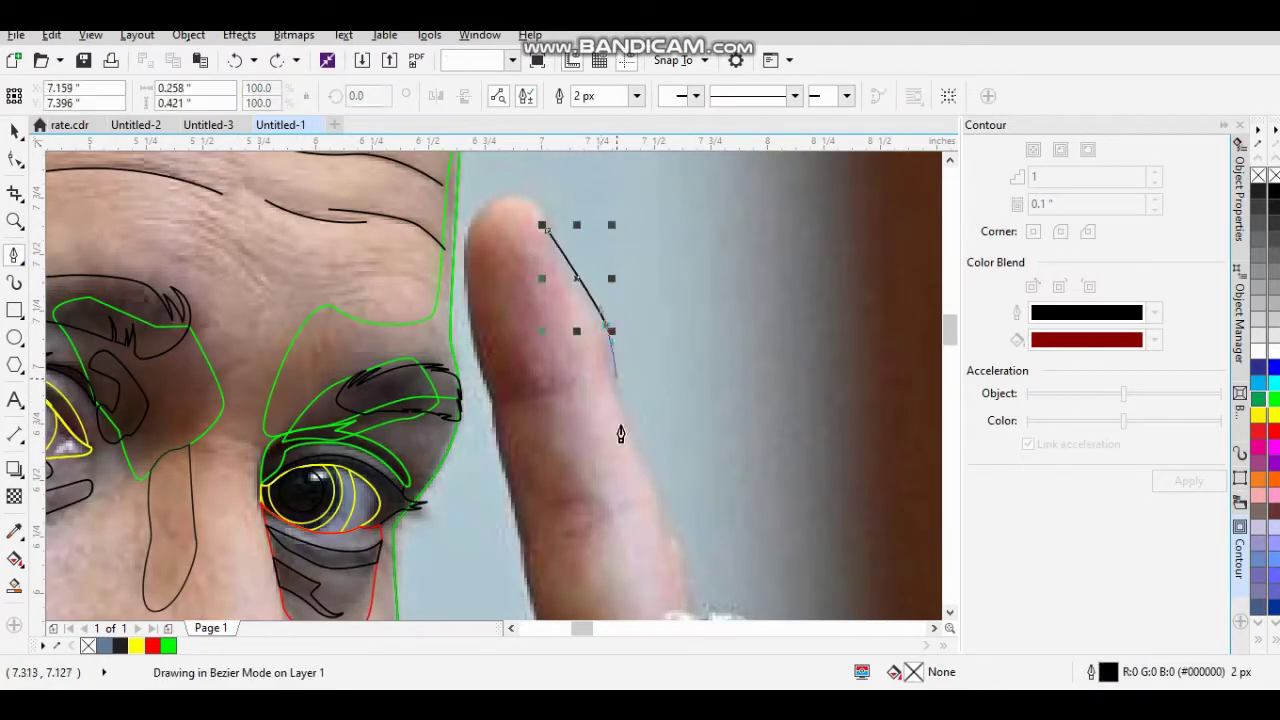
scroll(620, 400, "down", 2)
scroll(560, 300, "down", 2)
left_click(484, 245)
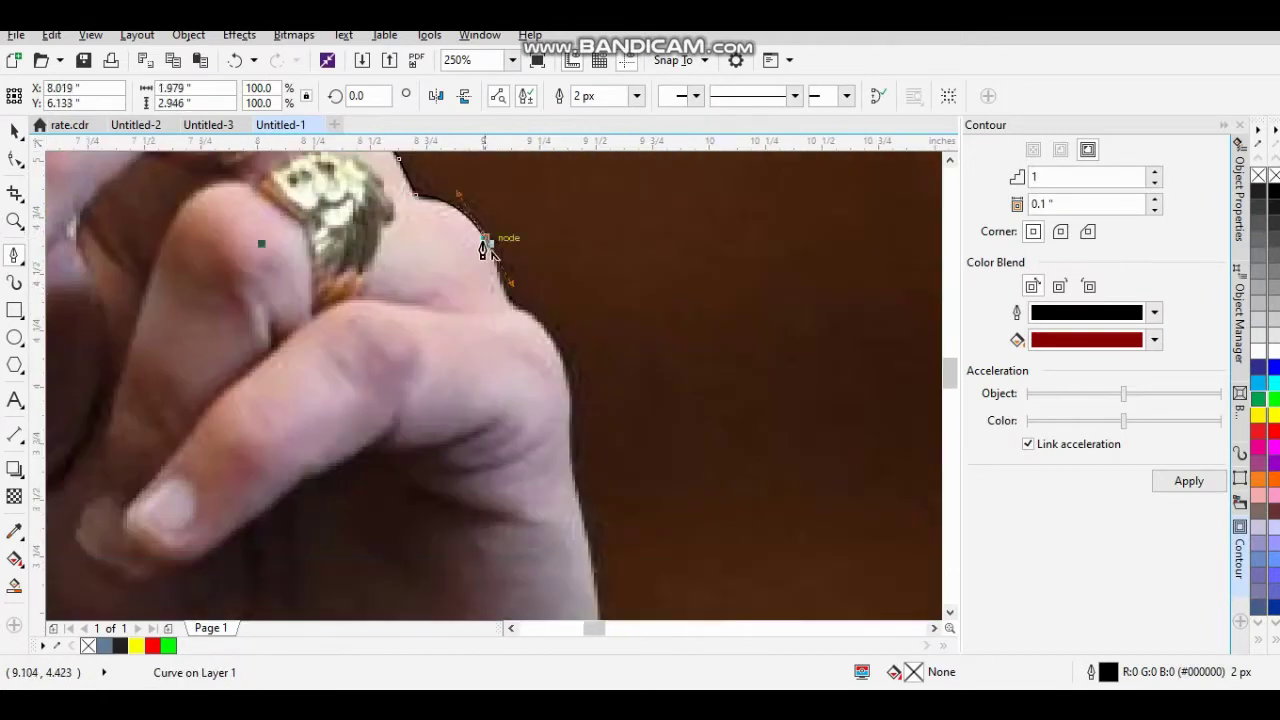
scroll(484, 245, "down", 2)
left_click(571, 251)
scroll(598, 332, "down", 1)
scroll(616, 386, "down", 2)
left_click(625, 325)
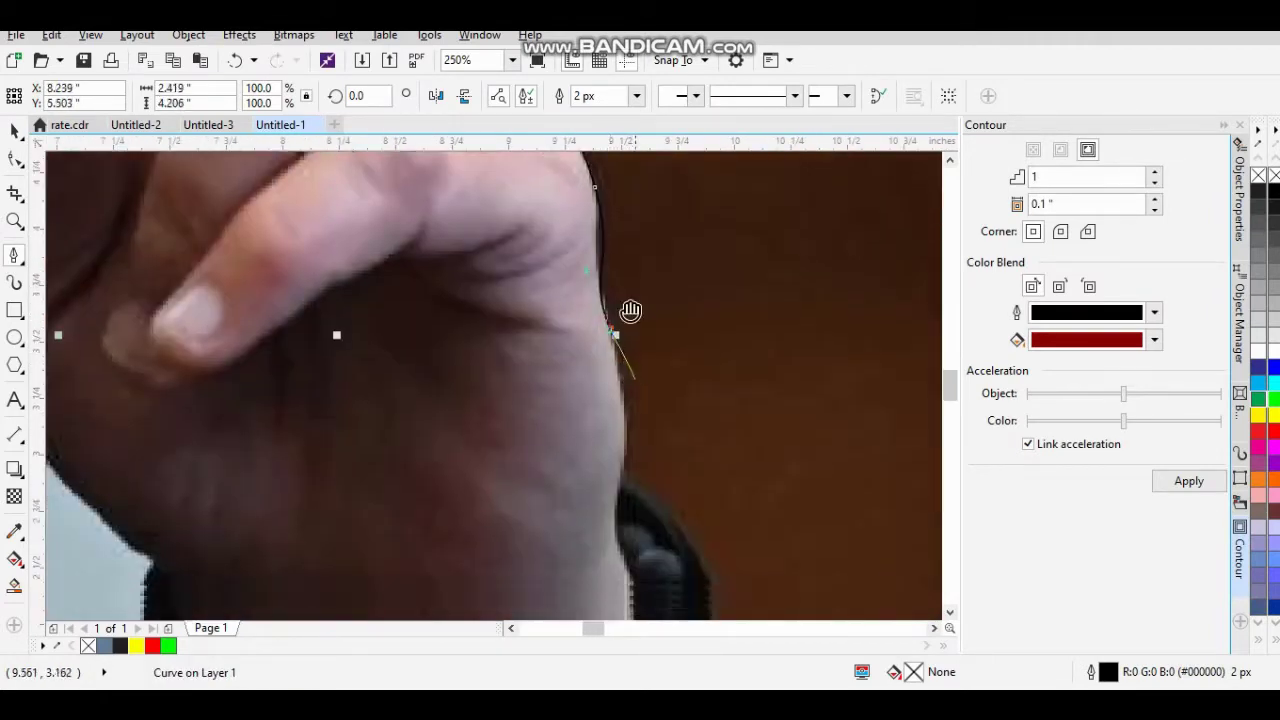
scroll(625, 325, "down", 1)
left_click(592, 333)
Continue the hand outline along its left edge around the thumb tip and finish it.
scroll(430, 500, "up", 3)
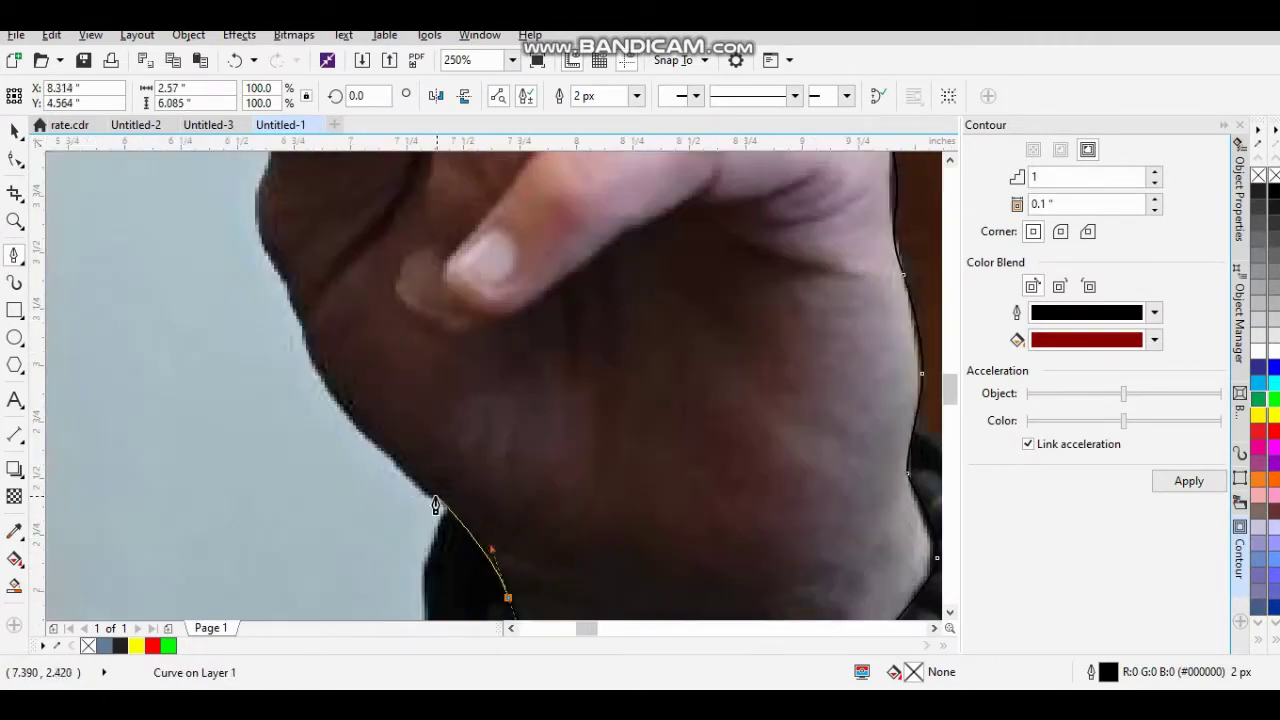
scroll(300, 450, "up", 3)
left_click(289, 443)
scroll(289, 443, "up", 1)
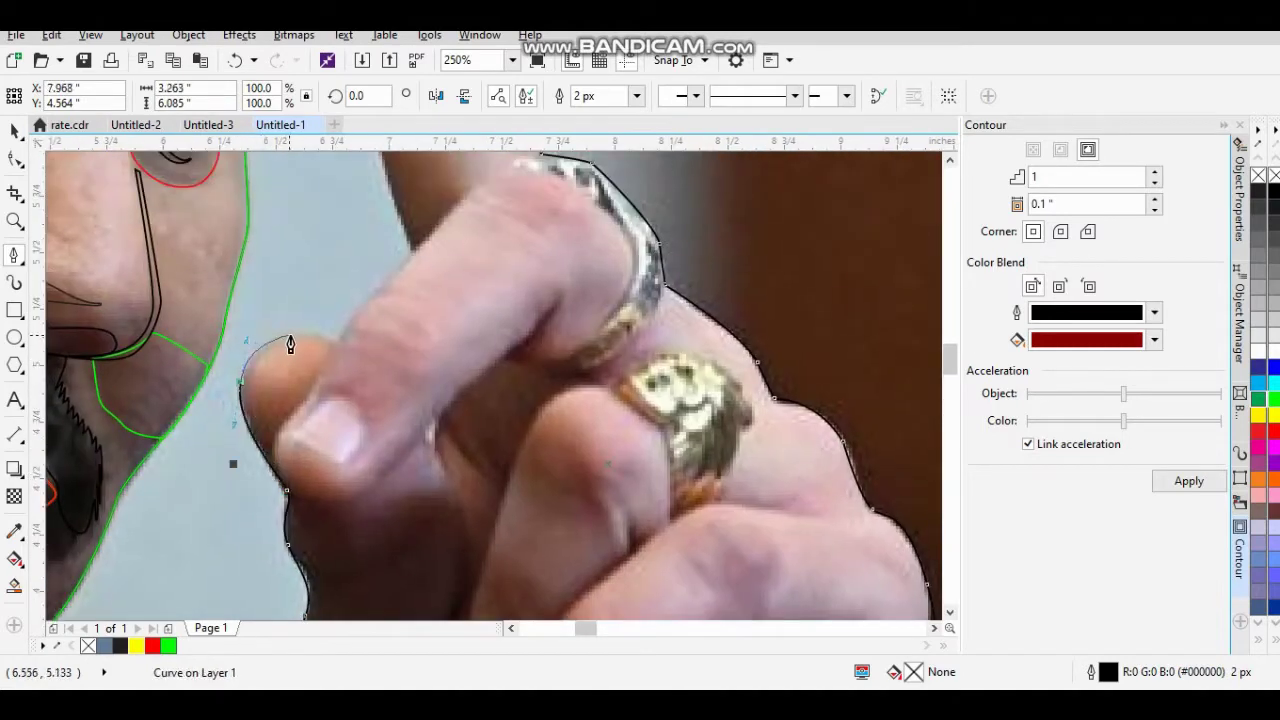
left_click(286, 343)
scroll(300, 380, "up", 3)
scroll(261, 217, "up", 2)
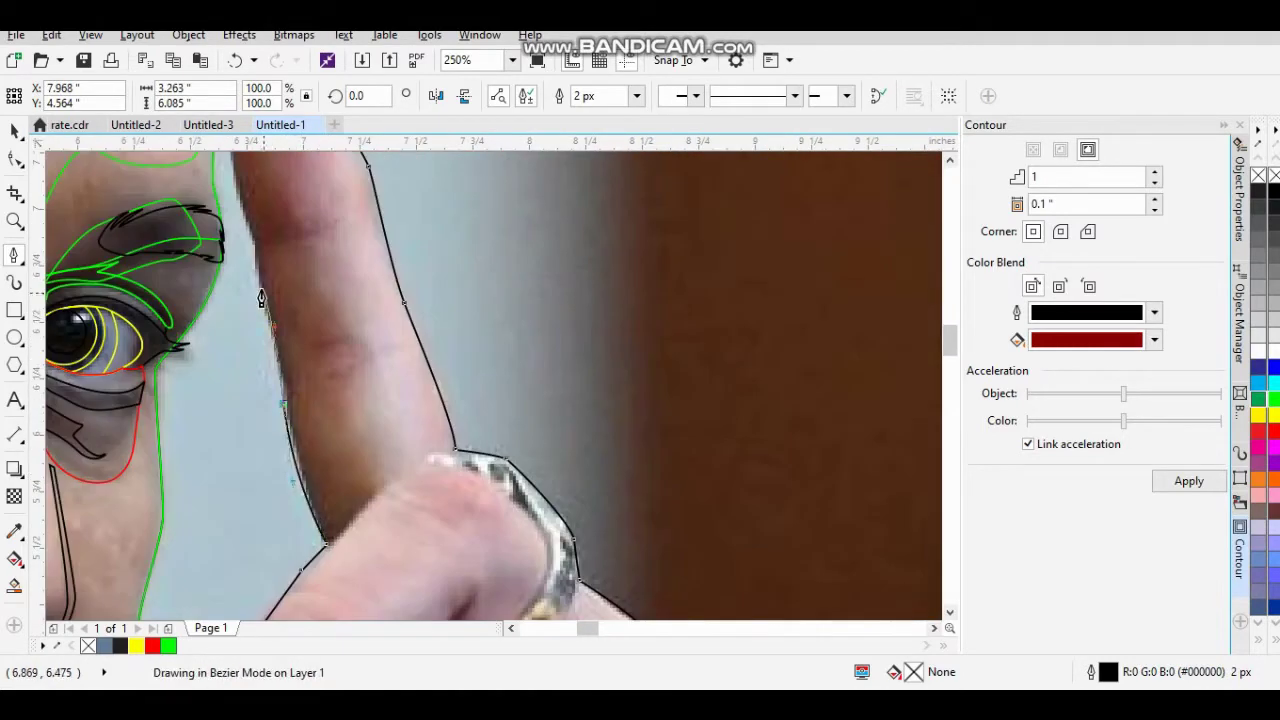
scroll(224, 304, "up", 2)
scroll(500, 380, "down", 3)
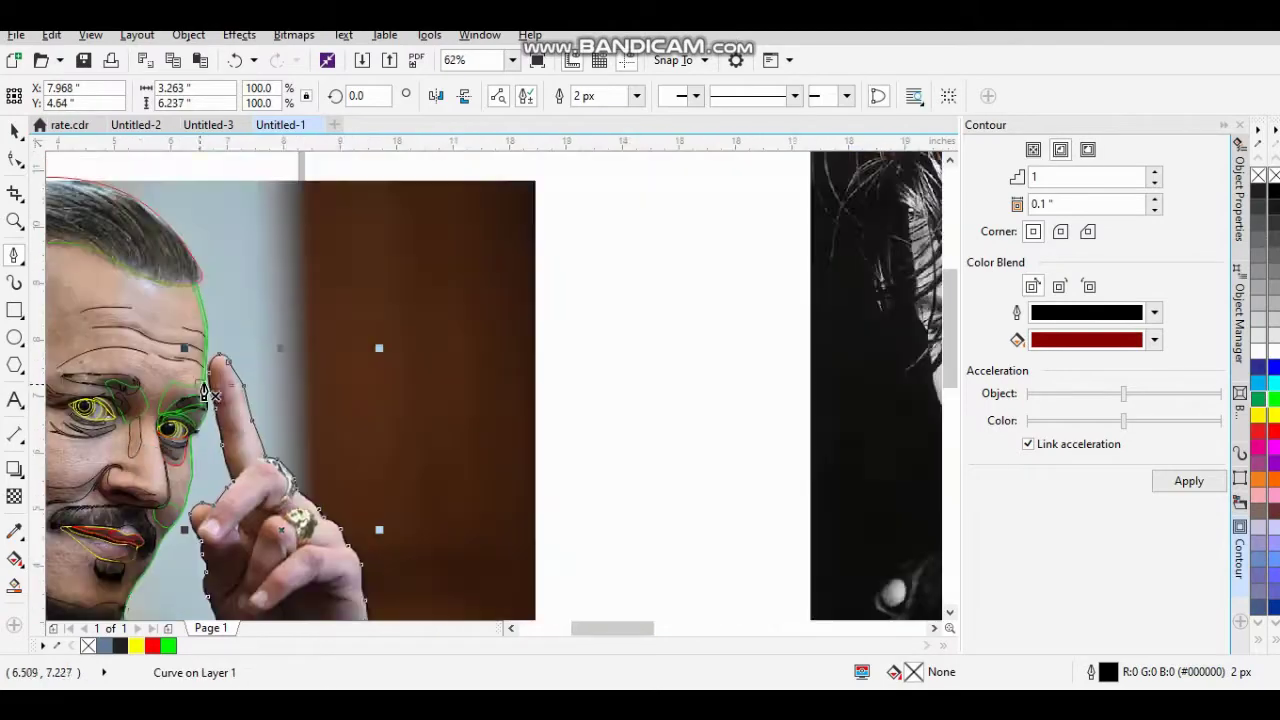
scroll(500, 380, "down", 3)
scroll(563, 383, "down", 1)
key("ctrl+a")
Draw the crease shape down the index finger, closing it at the thumb.
scroll(563, 383, "up", 4)
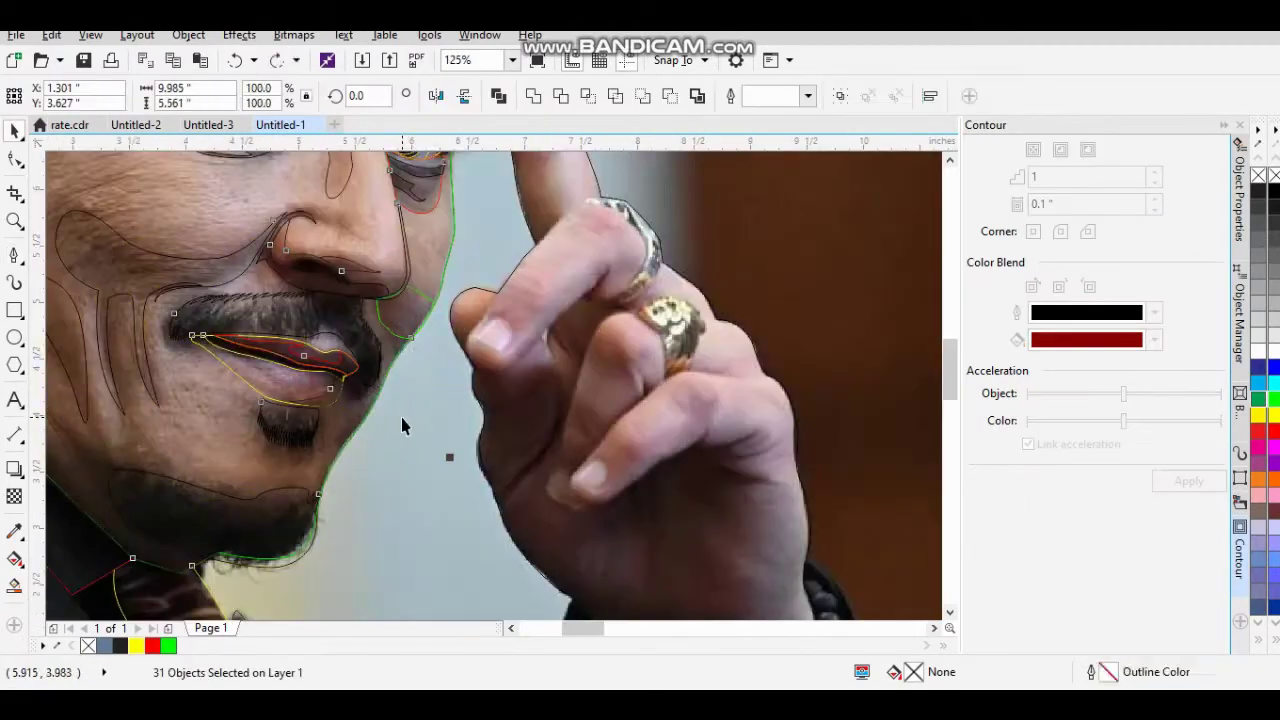
scroll(484, 400, "up", 2)
key("space")
left_click(462, 405)
scroll(462, 405, "up", 1)
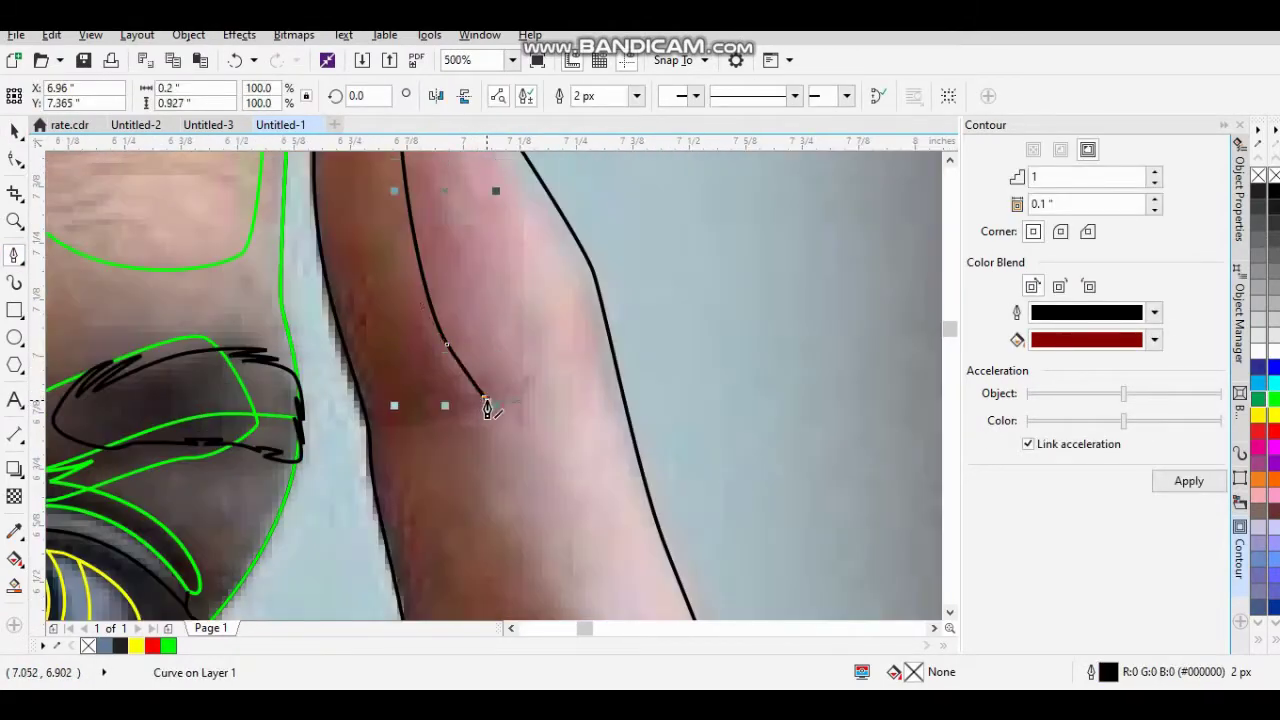
scroll(490, 403, "down", 1)
left_click(512, 415)
scroll(520, 430, "down", 2)
left_click(505, 388)
scroll(478, 495, "down", 2)
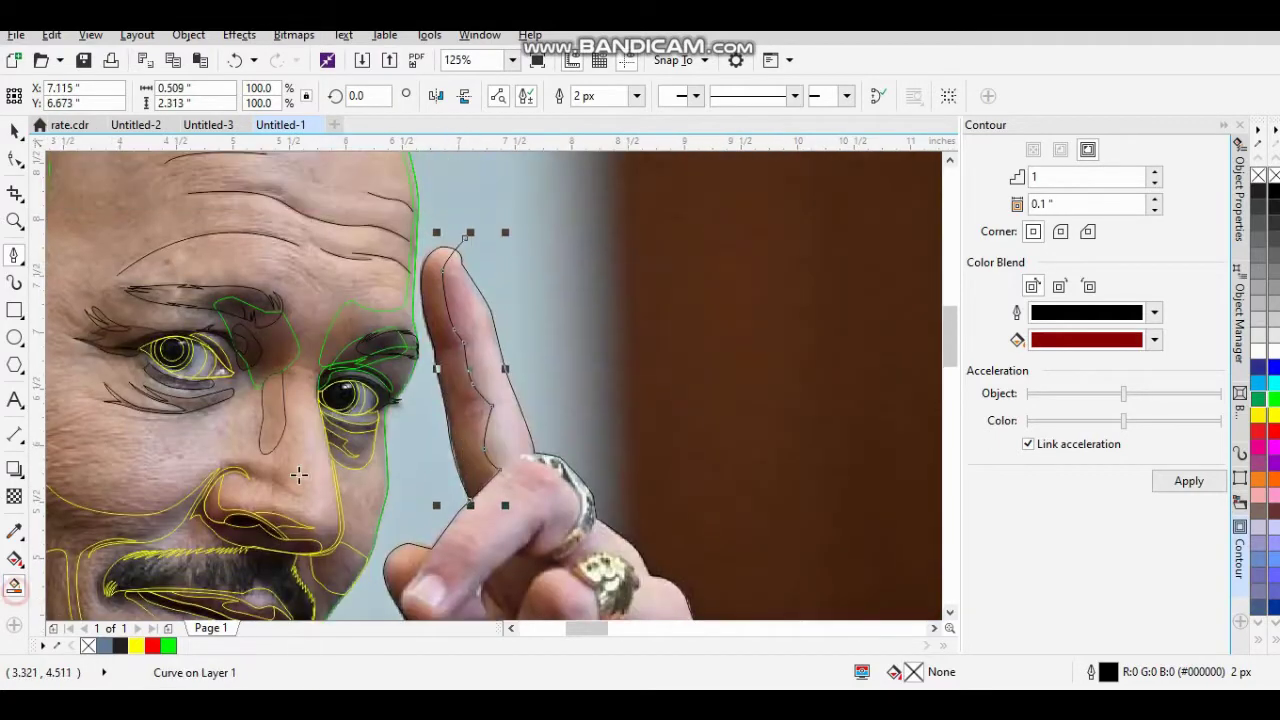
left_click(480, 386)
scroll(386, 434, "up", 2)
left_click(18, 283)
scroll(232, 540, "up", 2)
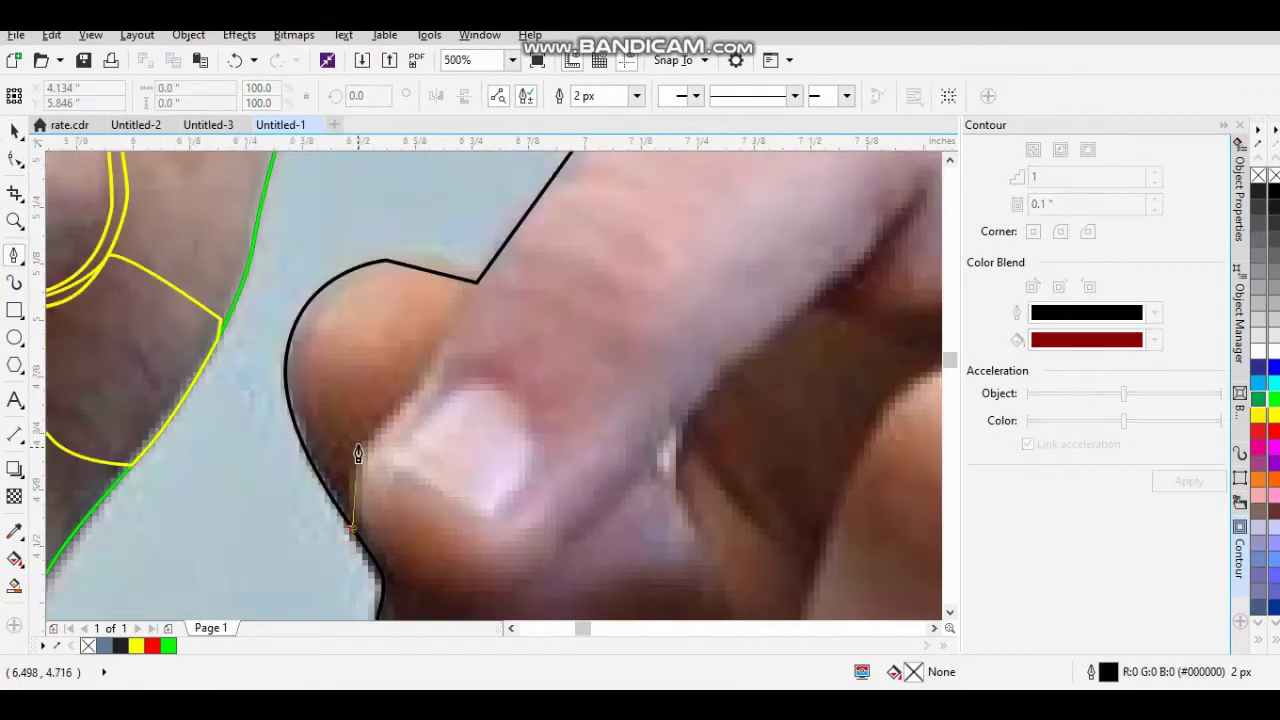
left_click(15, 586)
left_click(343, 357)
key("space")
key("space")
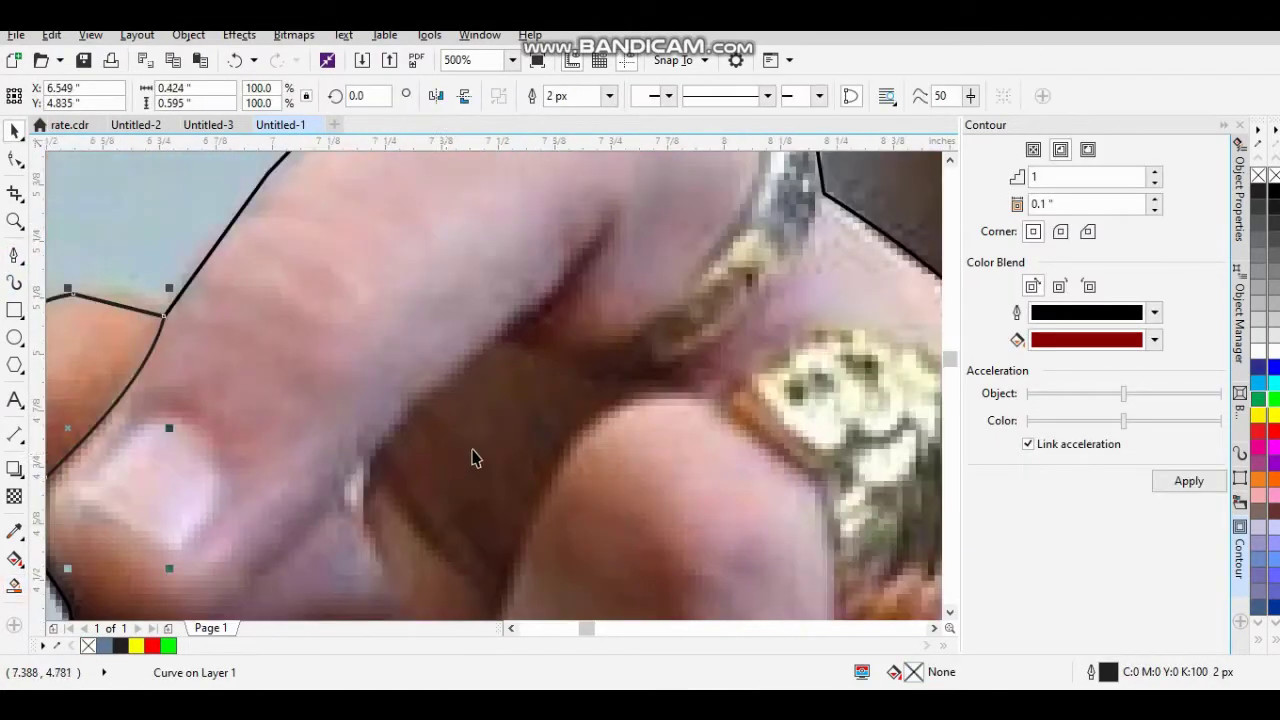
Outline the gap between the fingers below the ring.
scroll(471, 457, "down", 1)
scroll(434, 266, "up", 1)
left_click(410, 268)
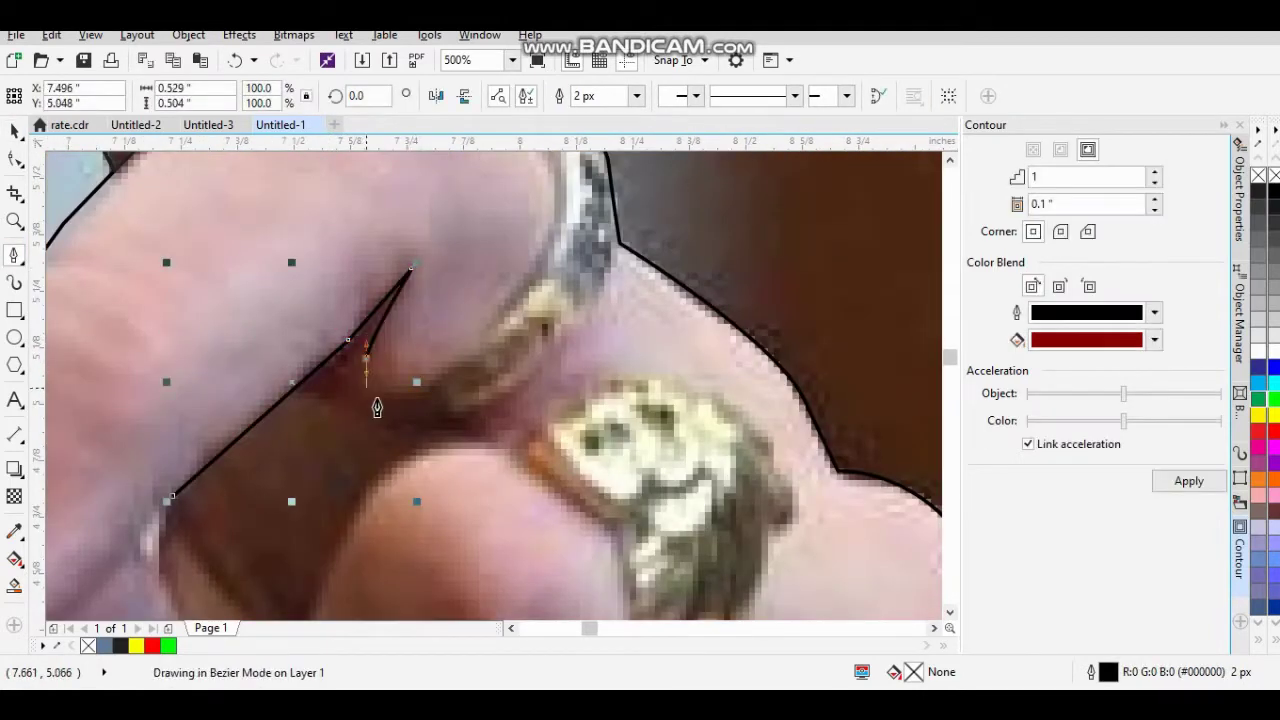
left_click_drag(458, 420, 502, 296)
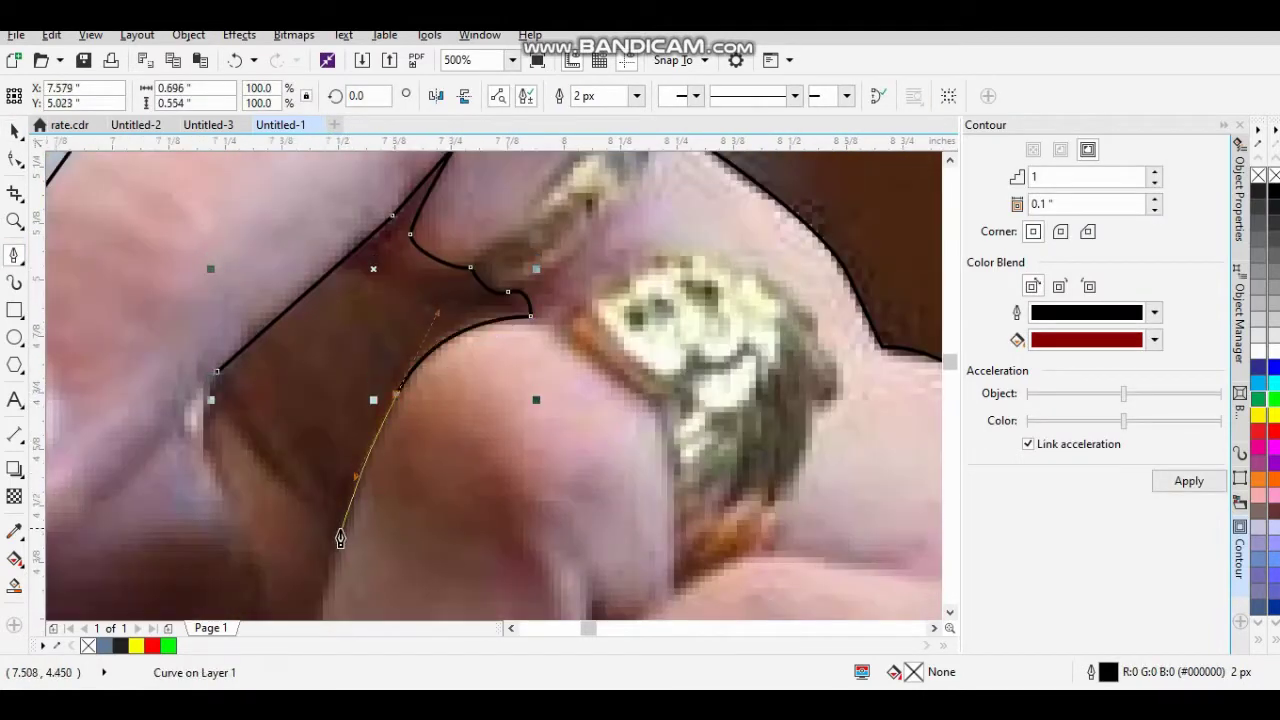
left_click(343, 494)
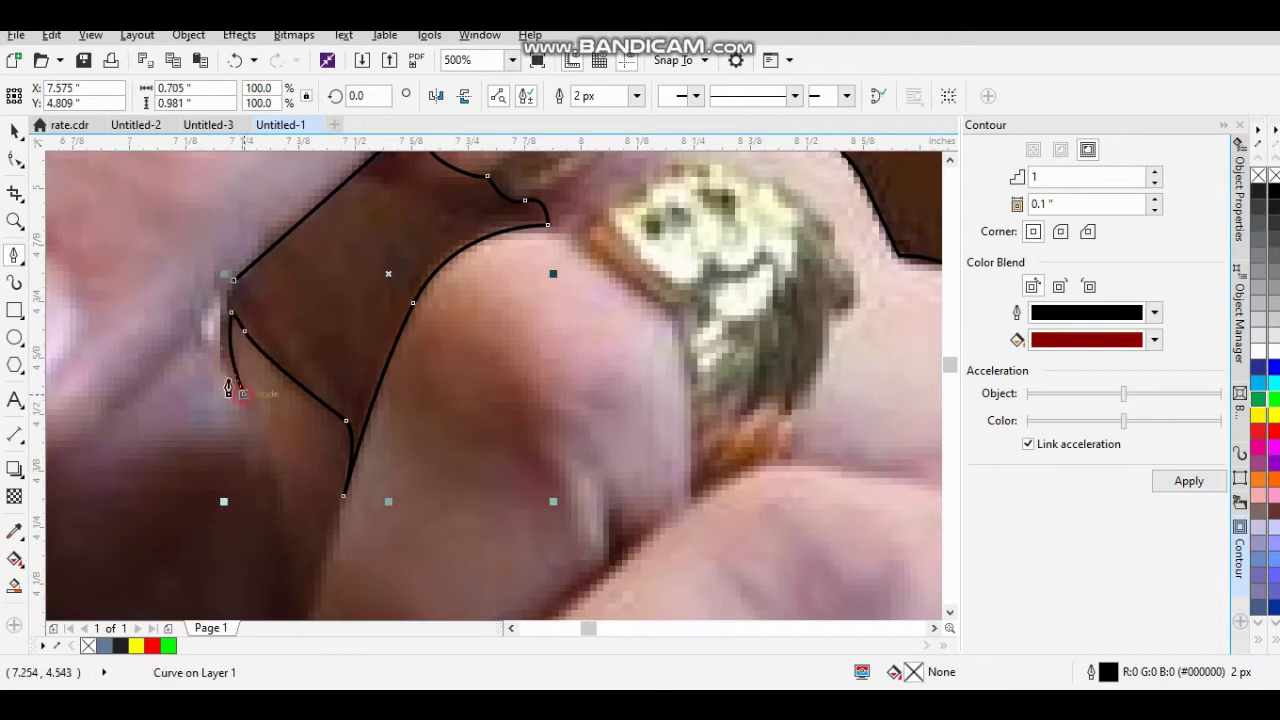
scroll(240, 390, "down", 2)
scroll(300, 210, "up", 2)
left_click(310, 202)
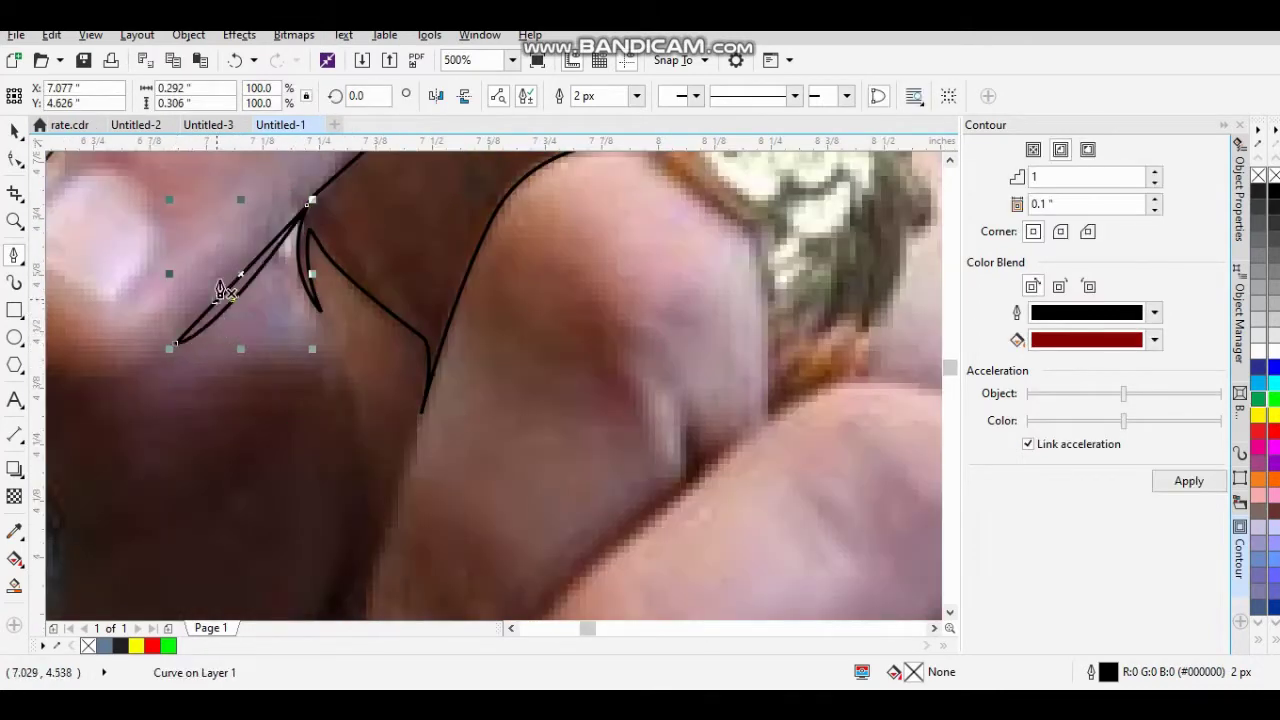
scroll(222, 290, "down", 2)
scroll(254, 266, "up", 2)
Draw a closed outline around the gold ring.
left_click(350, 335)
left_click(300, 297)
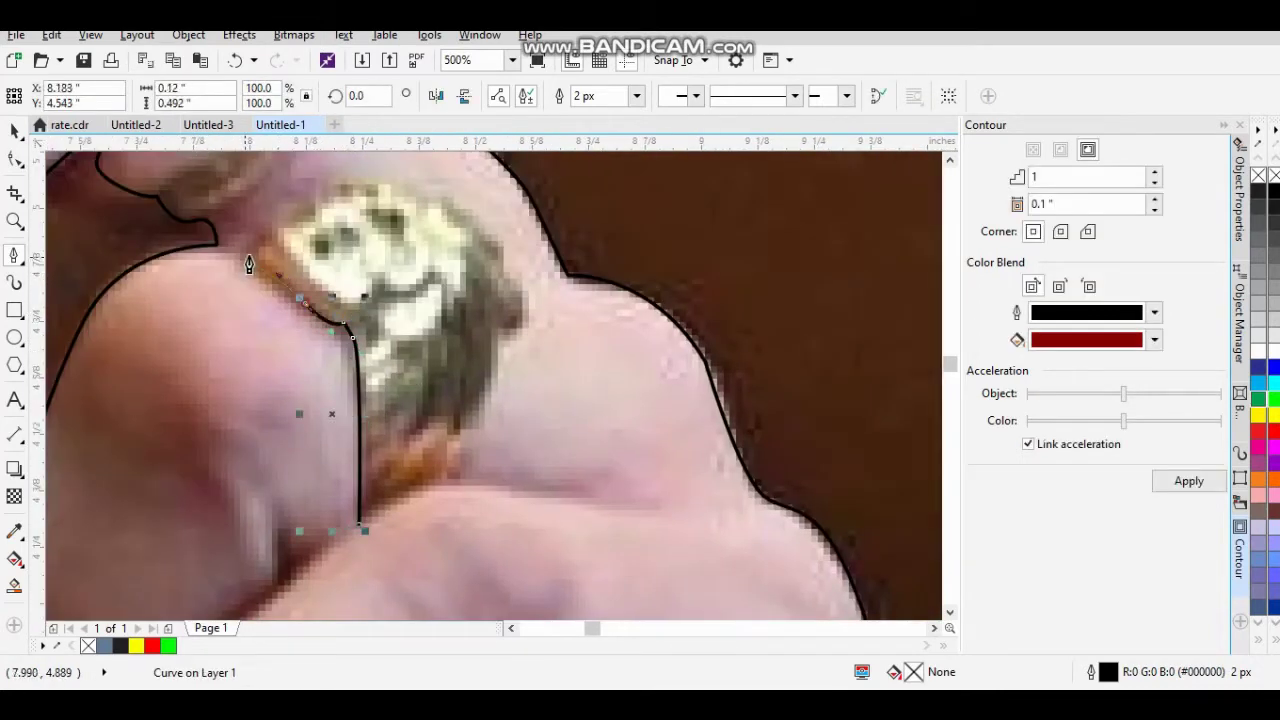
left_click(249, 264)
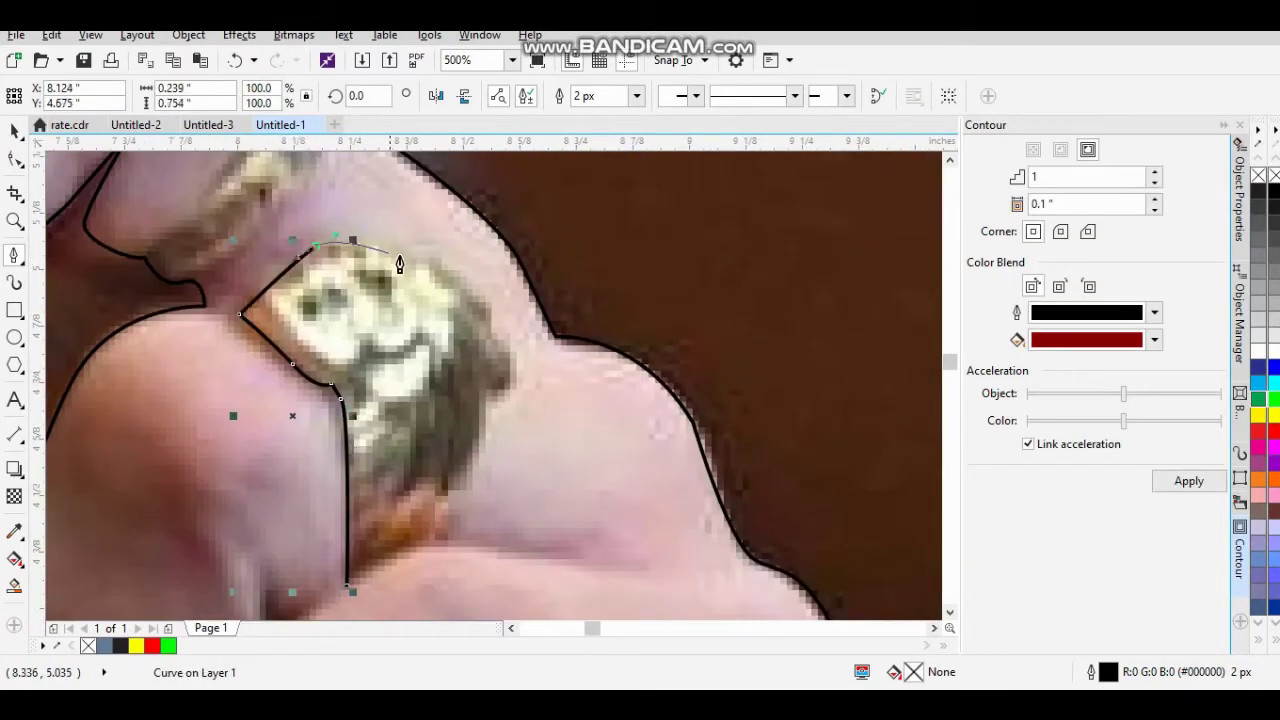
left_click(342, 594)
scroll(474, 351, "down", 2)
scroll(474, 351, "up", 2)
Trace the crease curve below the ring toward the fingertip.
left_click(225, 322)
left_click(263, 376)
left_click(272, 462)
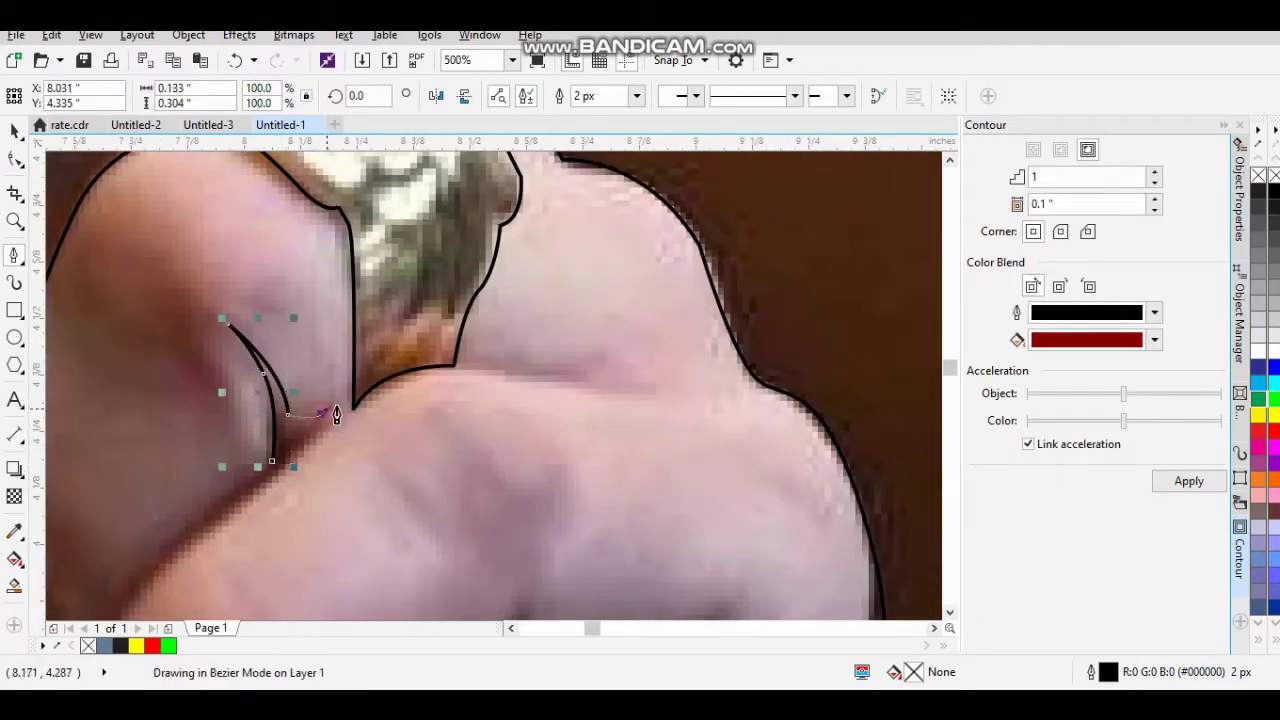
left_click(336, 416)
scroll(336, 416, "down", 2)
scroll(269, 402, "up", 2)
left_click(91, 596)
Continue the crescent outline around the fingertip, bending it and fixing a node below.
scroll(160, 470, "down", 2)
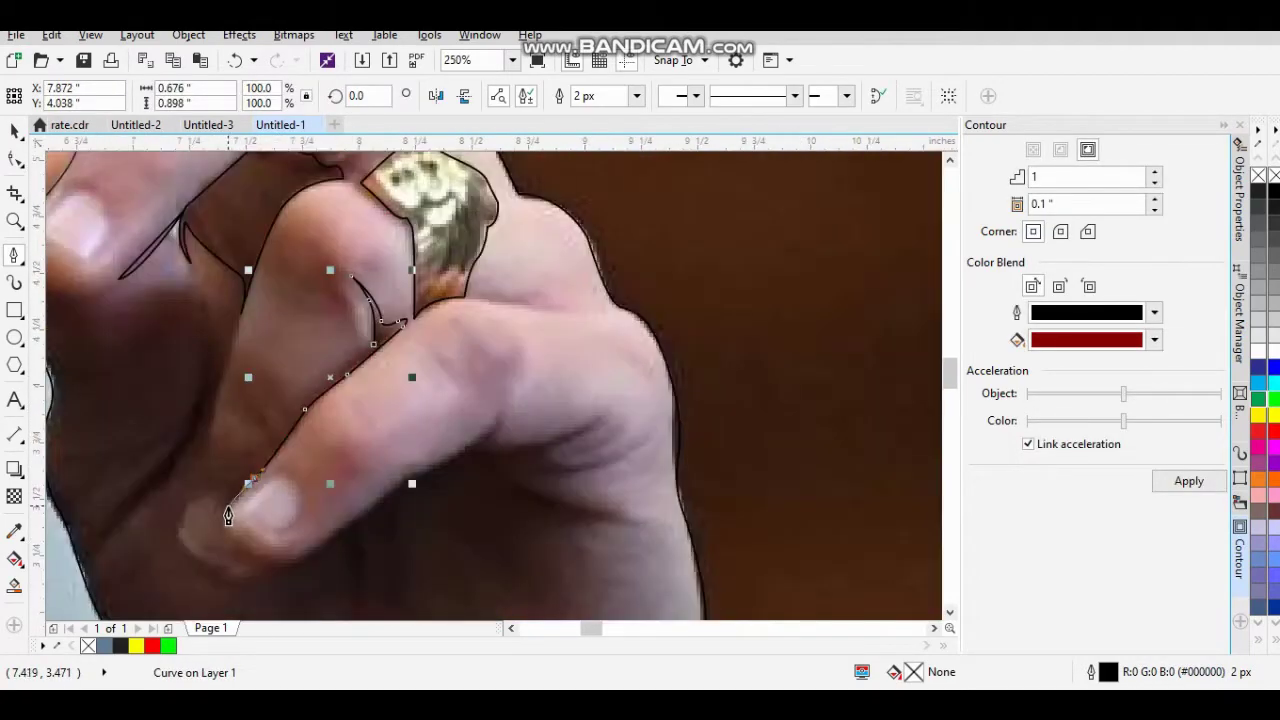
left_click(229, 516)
scroll(229, 516, "up", 2)
left_click(252, 403)
left_click(252, 542)
scroll(252, 542, "down", 2)
scroll(180, 463, "up", 2)
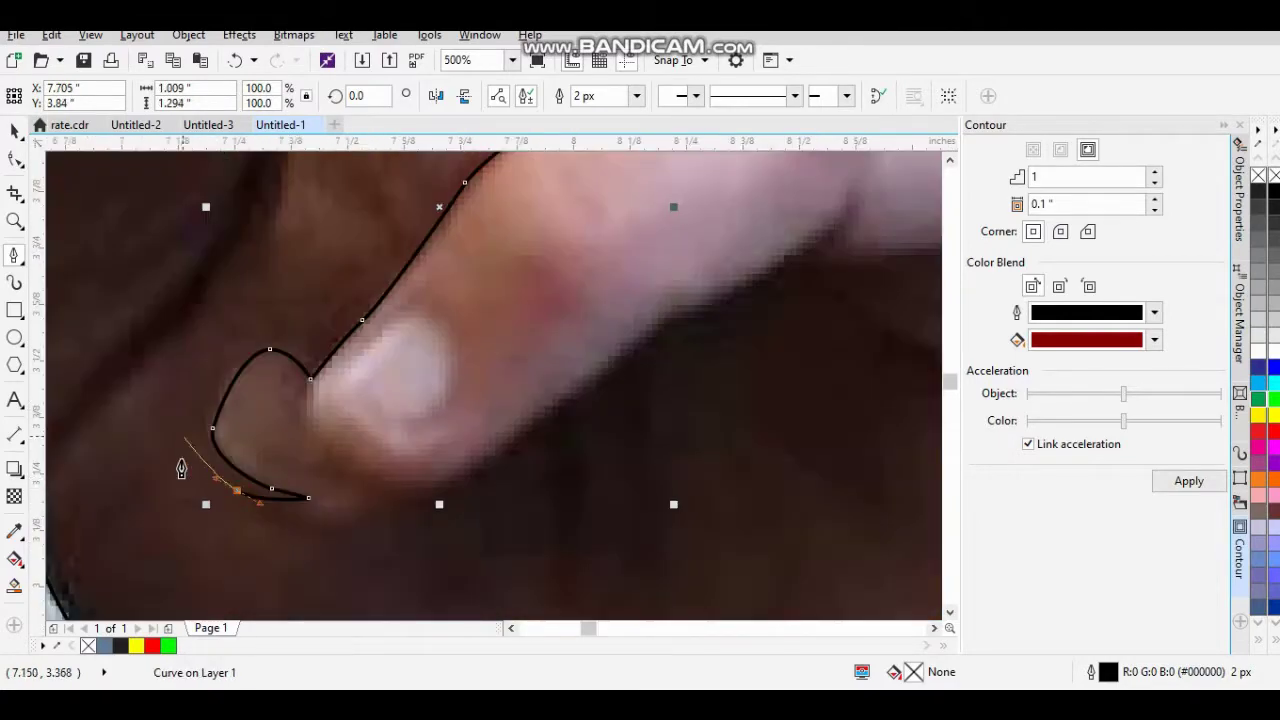
scroll(180, 463, "down", 2)
left_click_drag(186, 452, 200, 410)
scroll(274, 422, "up", 2)
left_click(274, 422)
scroll(274, 422, "down", 2)
scroll(337, 423, "up", 2)
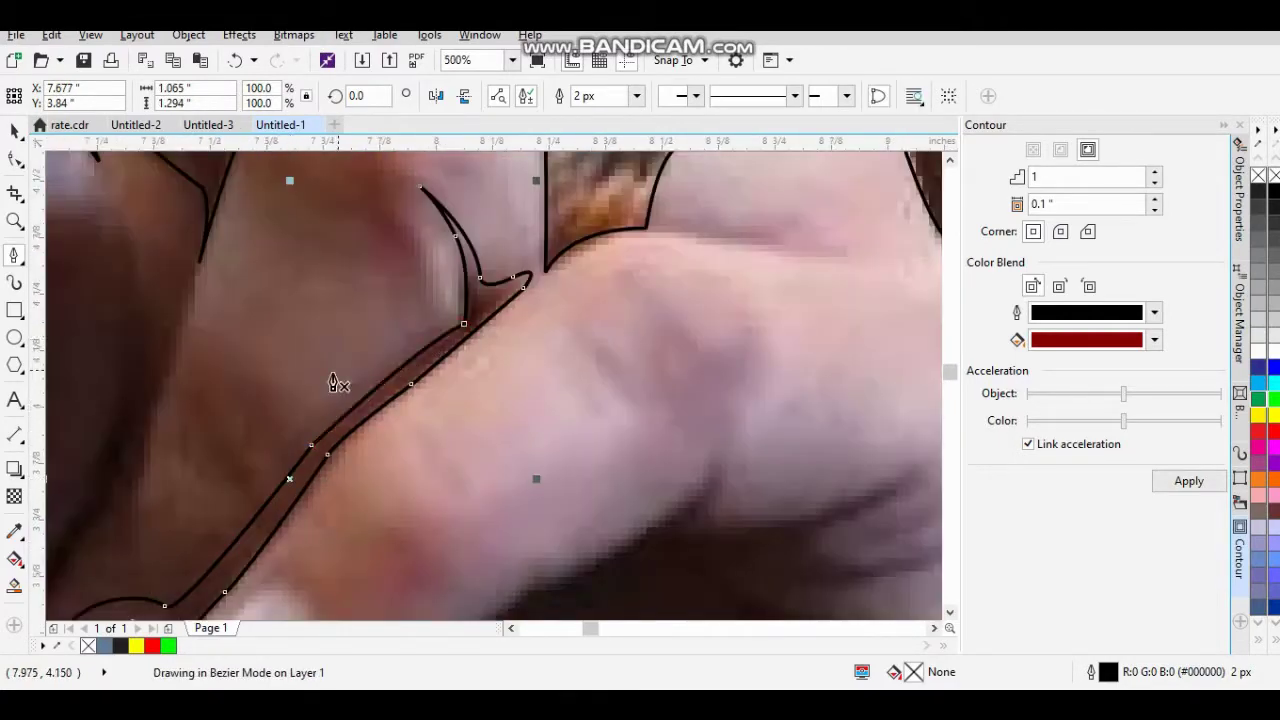
scroll(337, 383, "down", 2)
scroll(423, 434, "up", 2)
Draw a knuckle crease curve bending around the thumbnail and across the knuckle.
left_click(368, 362)
left_click_drag(446, 420, 447, 434)
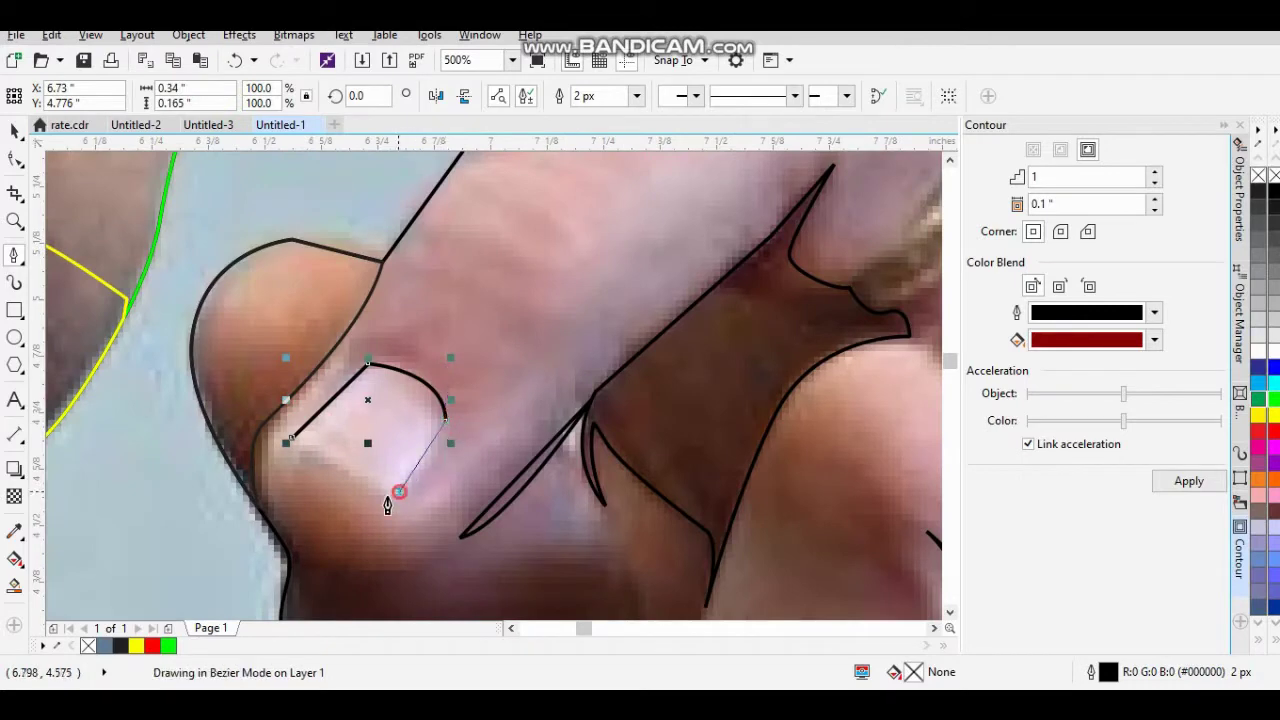
scroll(385, 503, "down", 2)
scroll(337, 437, "up", 2)
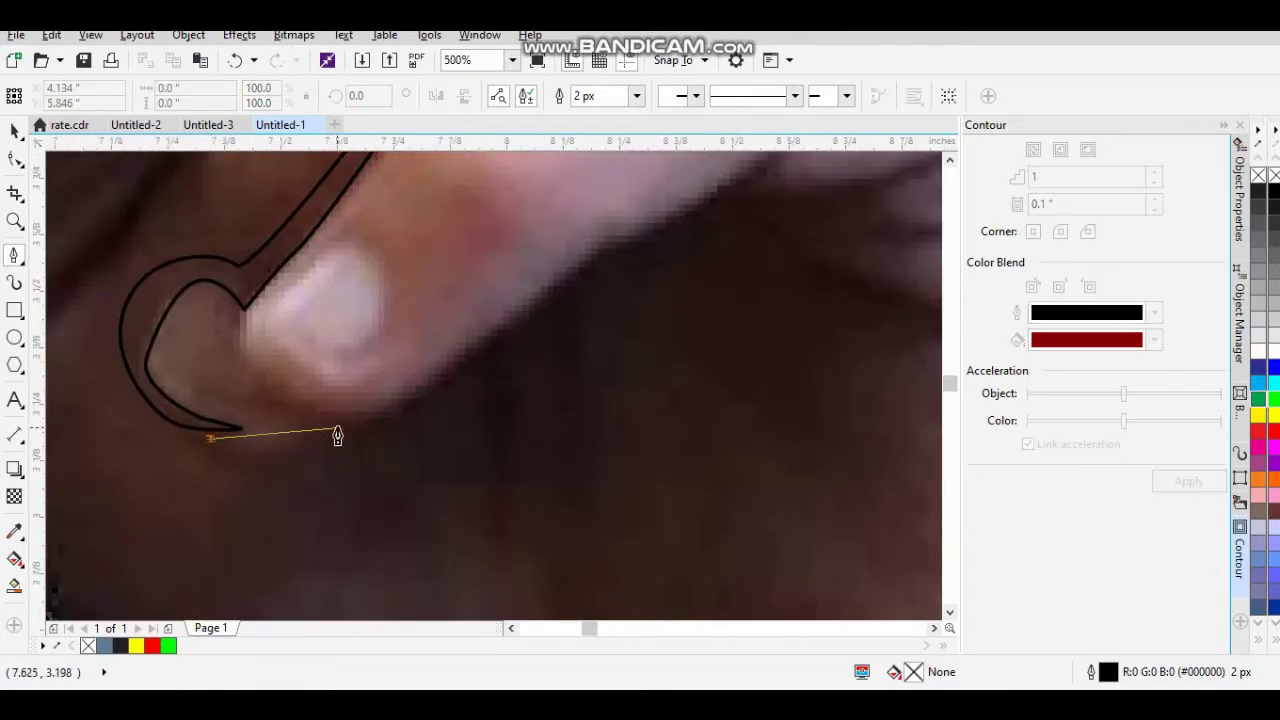
left_click_drag(446, 368, 577, 260)
scroll(577, 260, "down", 2)
scroll(500, 400, "up", 2)
left_click(420, 443)
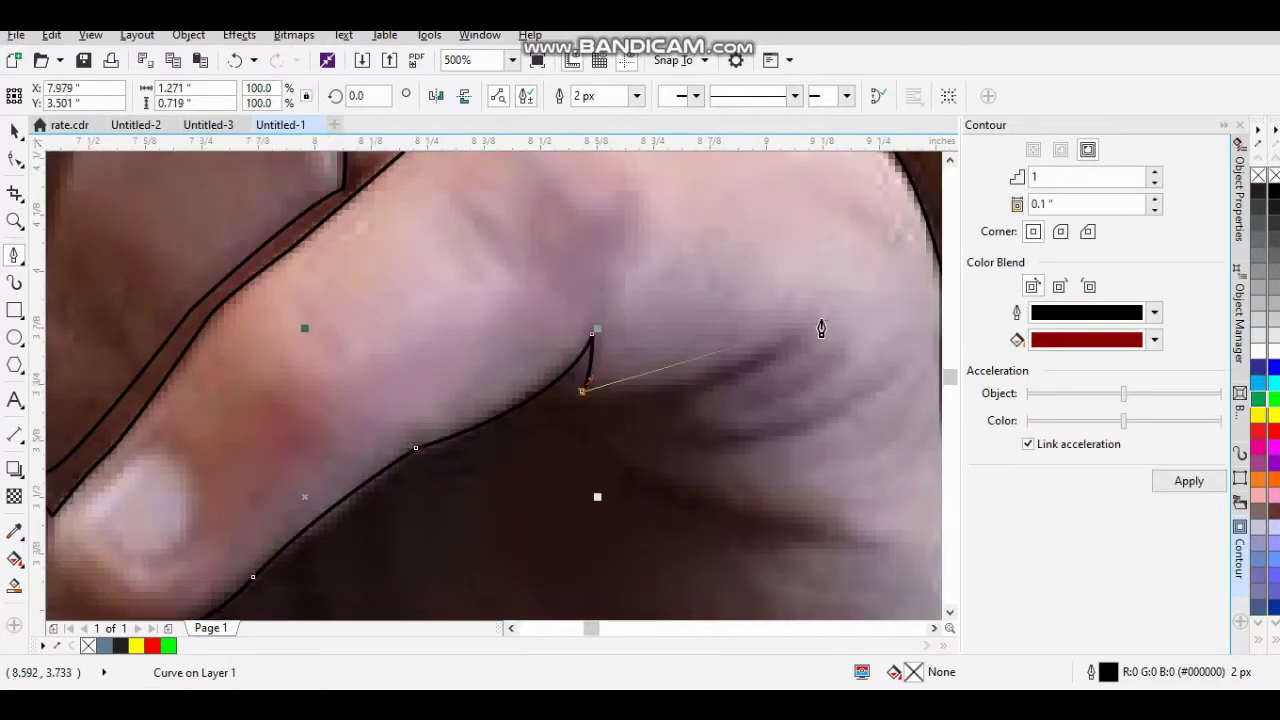
left_click(739, 433)
scroll(739, 433, "down", 2)
scroll(808, 390, "up", 2)
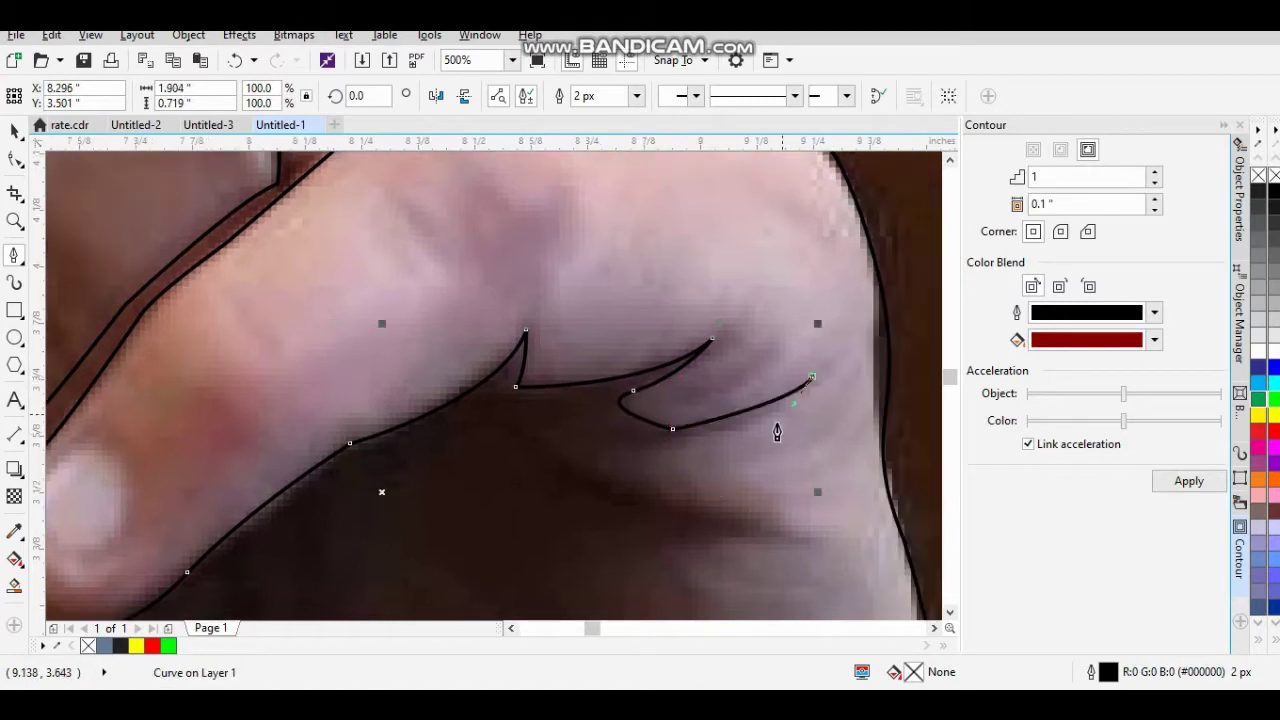
scroll(666, 329, "down", 2)
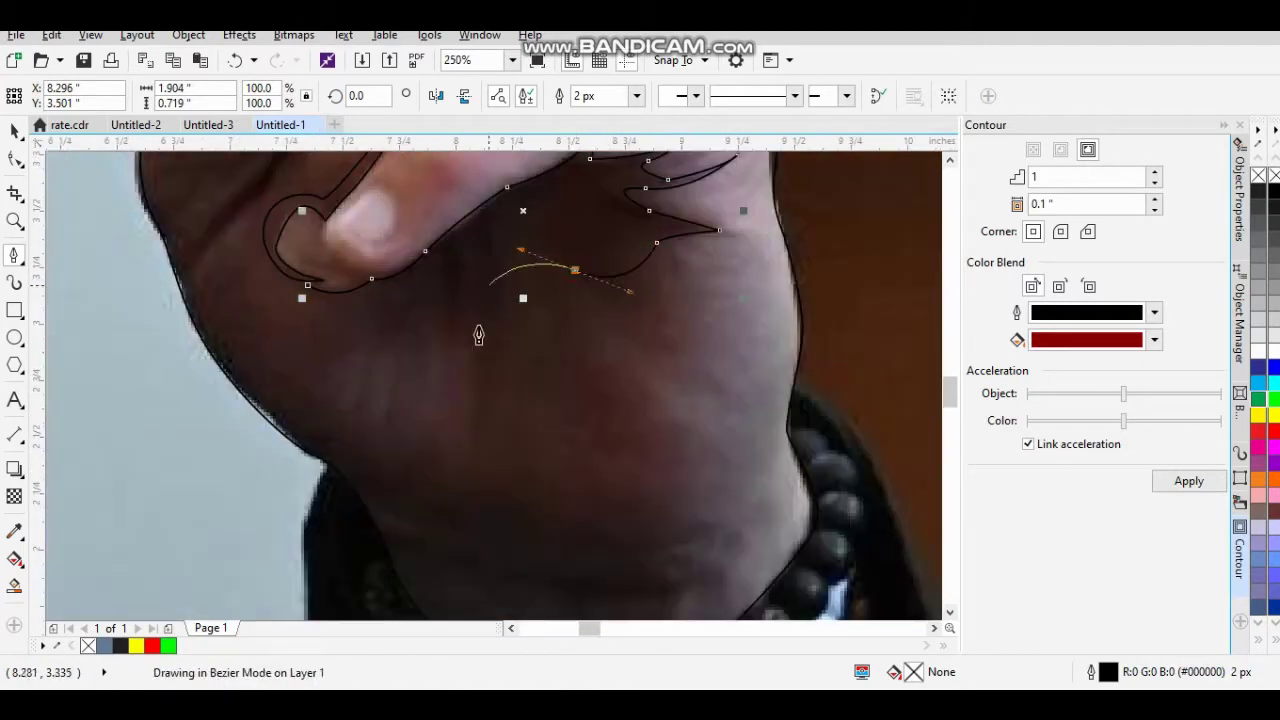
scroll(460, 289, "up", 2)
left_click(323, 334)
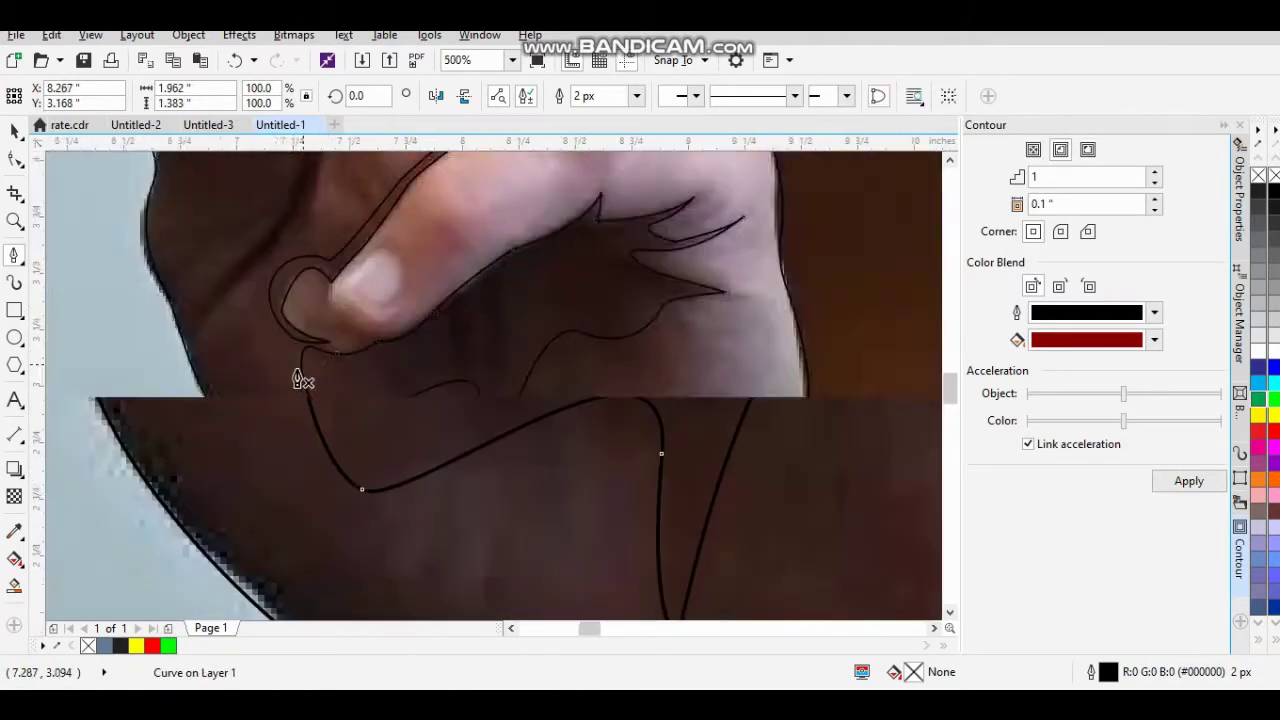
scroll(303, 374, "down", 2)
scroll(452, 352, "up", 2)
Draw a short three-node crease stroke on the hand.
left_click(406, 270)
left_click(544, 268)
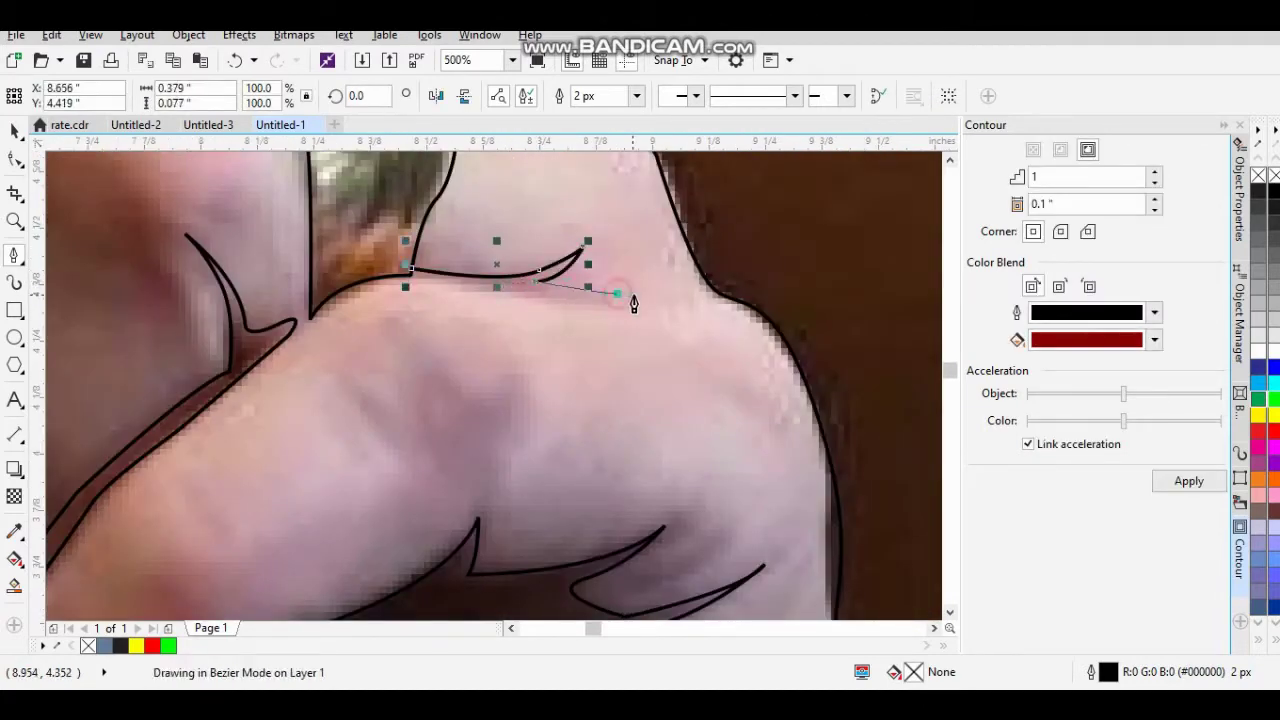
double_click(450, 277)
scroll(600, 357, "down", 4)
scroll(600, 357, "up", 4)
scroll(537, 463, "down", 2)
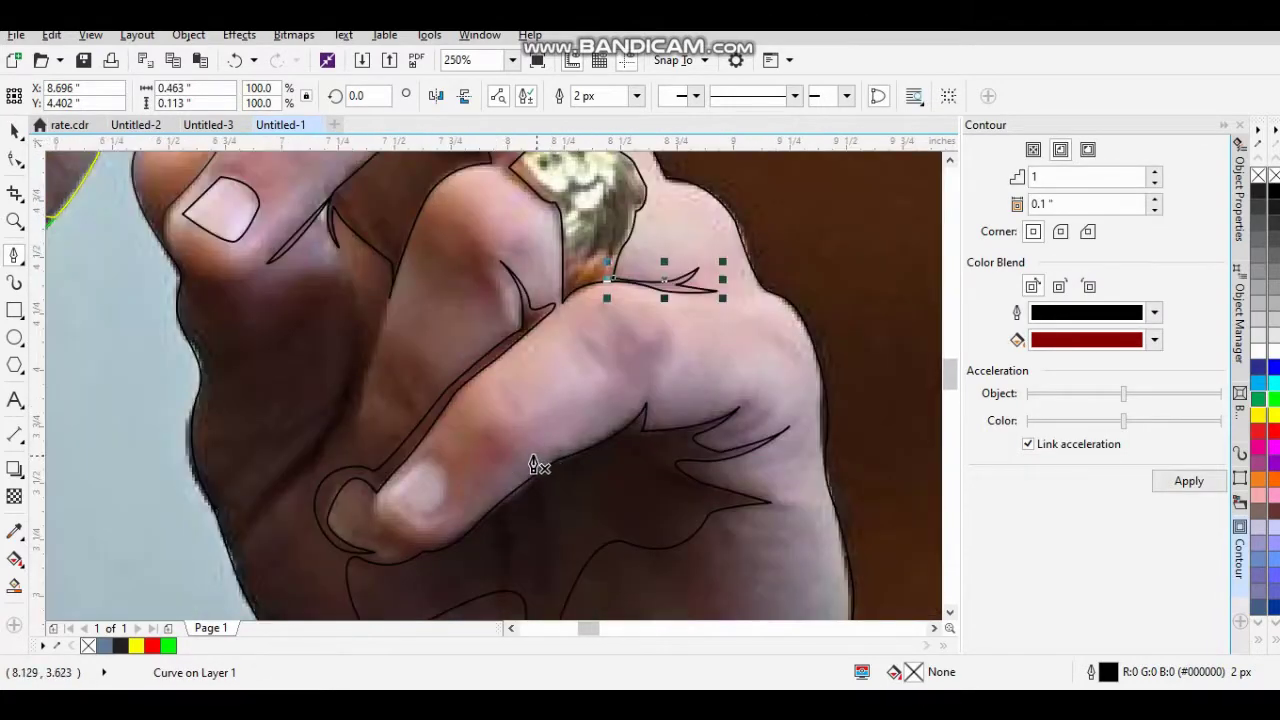
Outline the shadow shape along the side of the finger and return to the Pick tool.
left_click(581, 403)
scroll(607, 392, "up", 2)
left_click(610, 373)
left_click(573, 348)
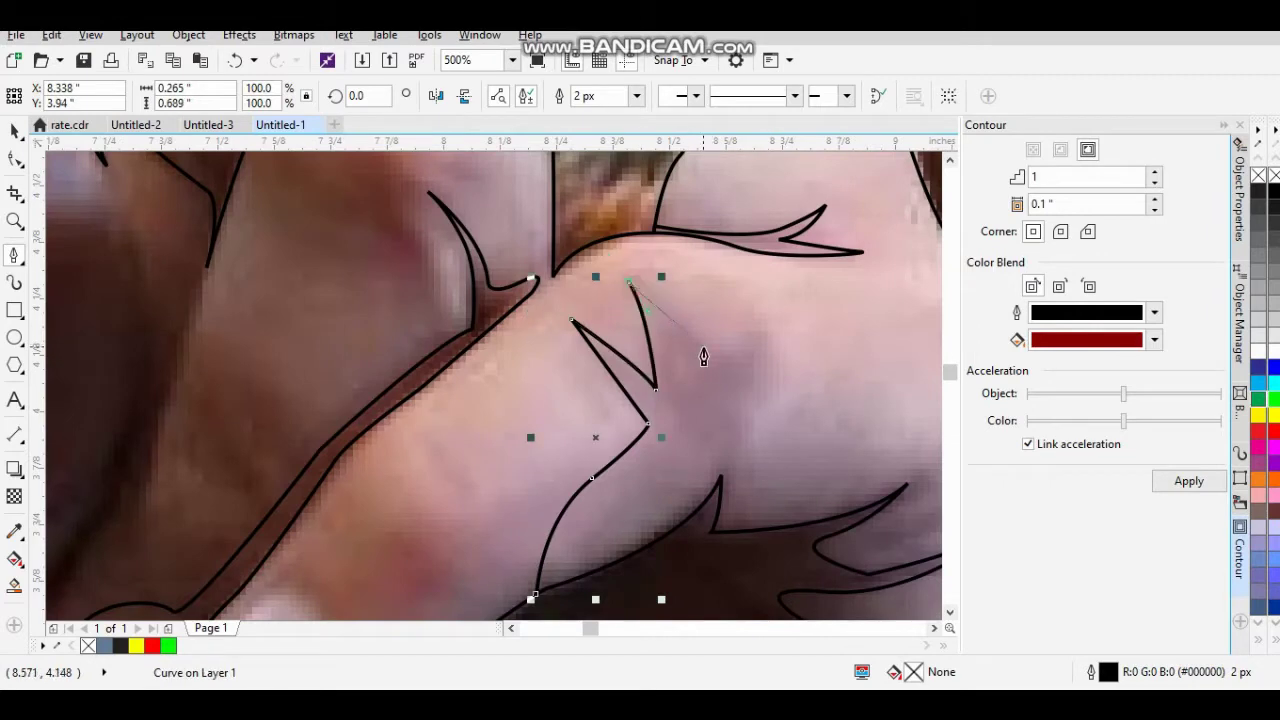
left_click(779, 388)
left_click(748, 485)
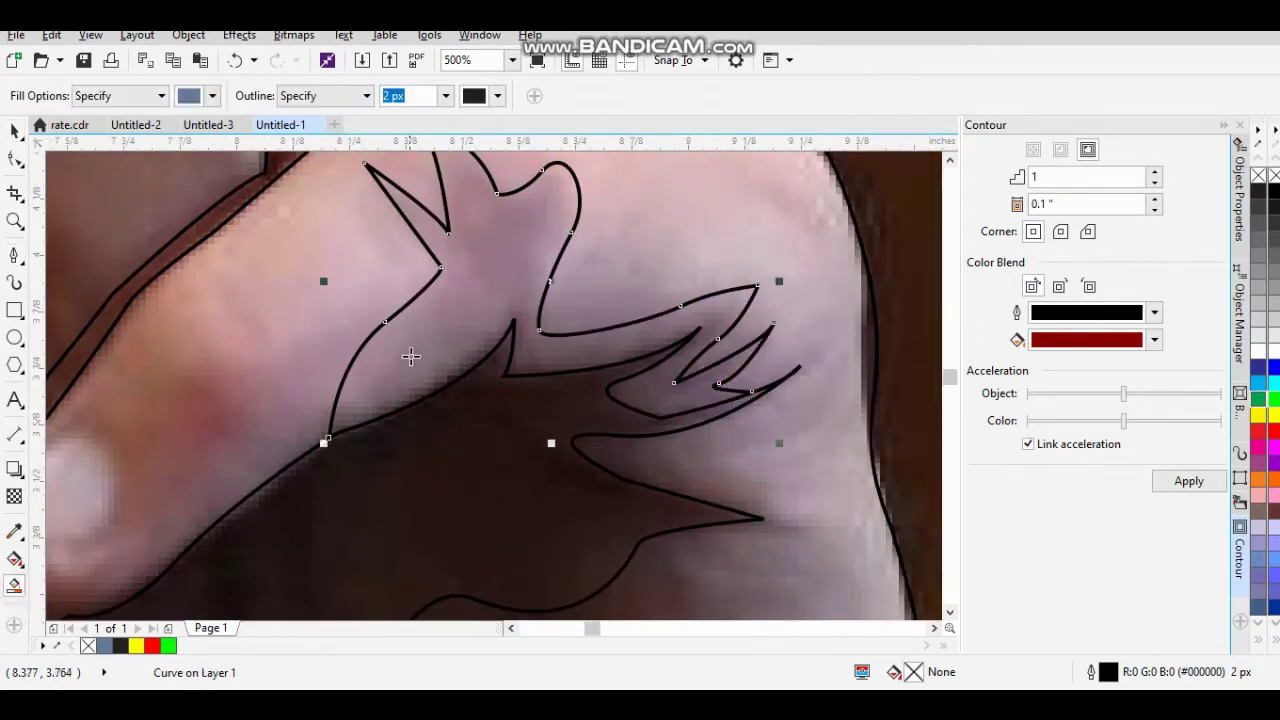
key("space")
scroll(414, 334, "down", 2)
Trace a closed four-node shadow outline on the hand.
left_click(15, 255)
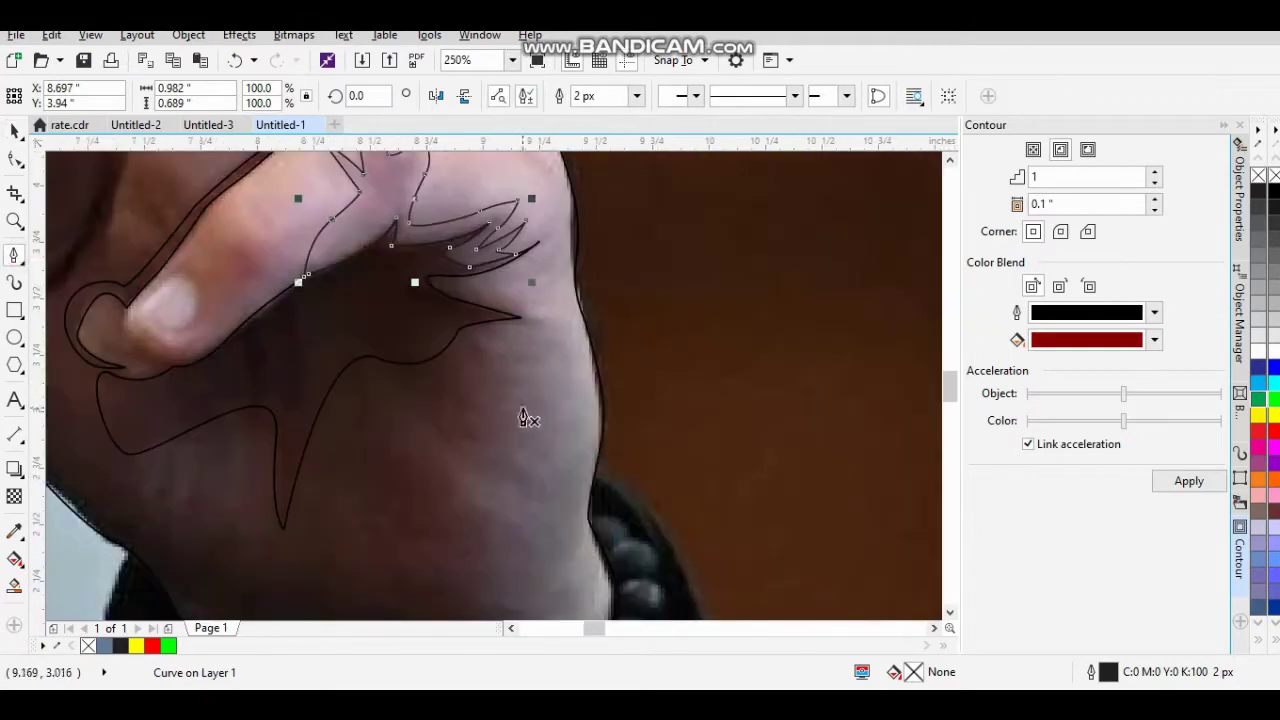
left_click(486, 391)
left_click(597, 480)
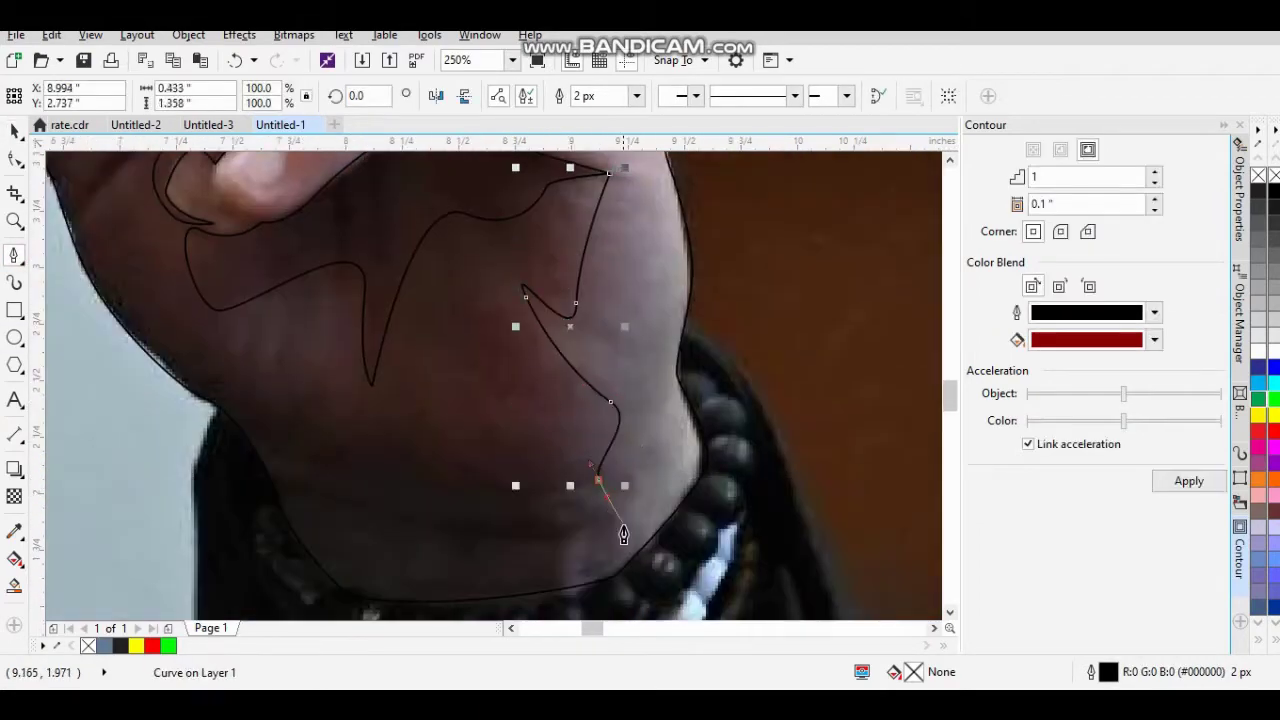
left_click(559, 592)
scroll(500, 443, "down", 1)
scroll(500, 443, "up", 1)
scroll(286, 400, "up", 3)
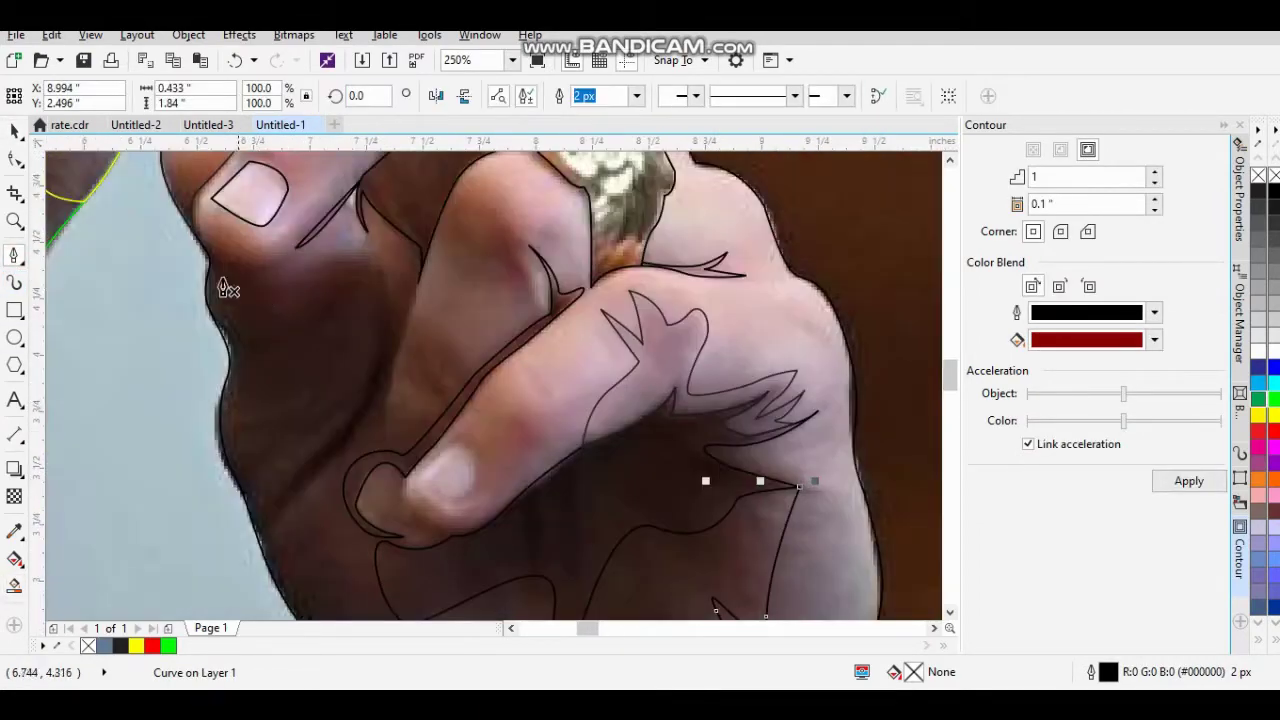
scroll(228, 289, "up", 1)
Trace a shadow curve down the hand's edge, shaping it along the hand outline.
left_click(133, 250)
left_click(271, 251)
left_click(336, 266)
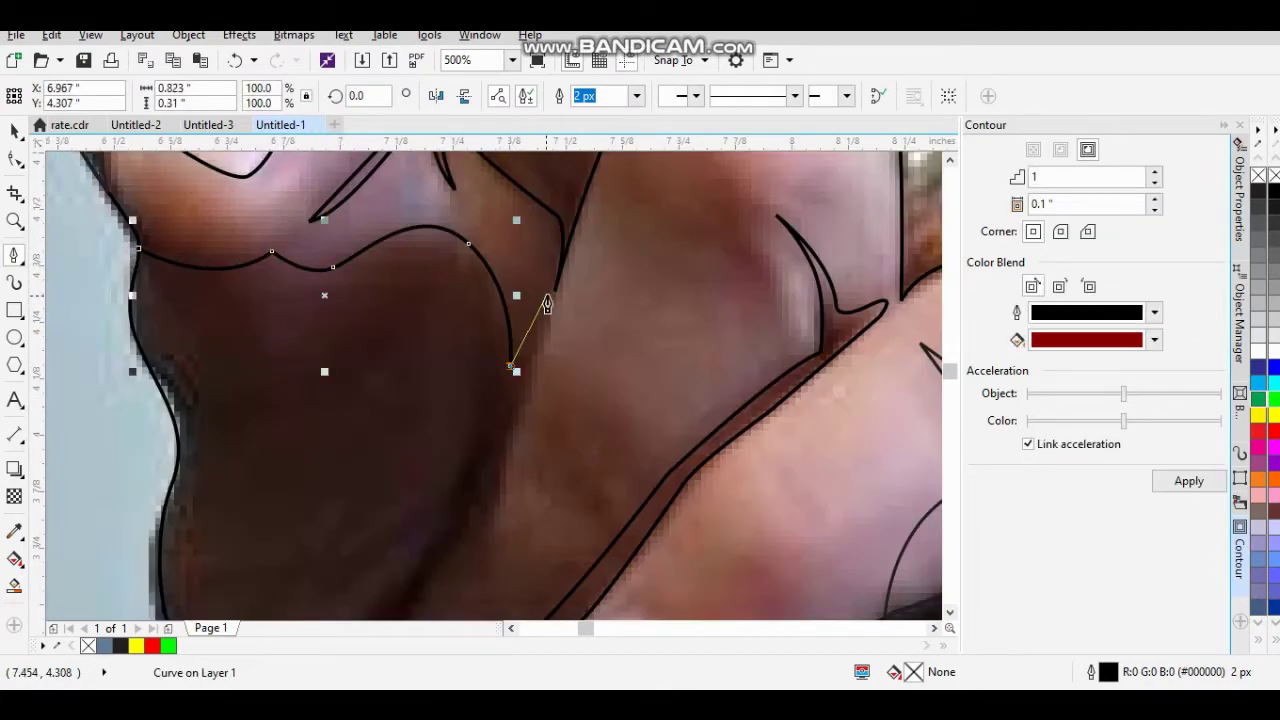
left_click(474, 506)
scroll(529, 386, "down", 2)
scroll(529, 386, "up", 1)
left_click(411, 474)
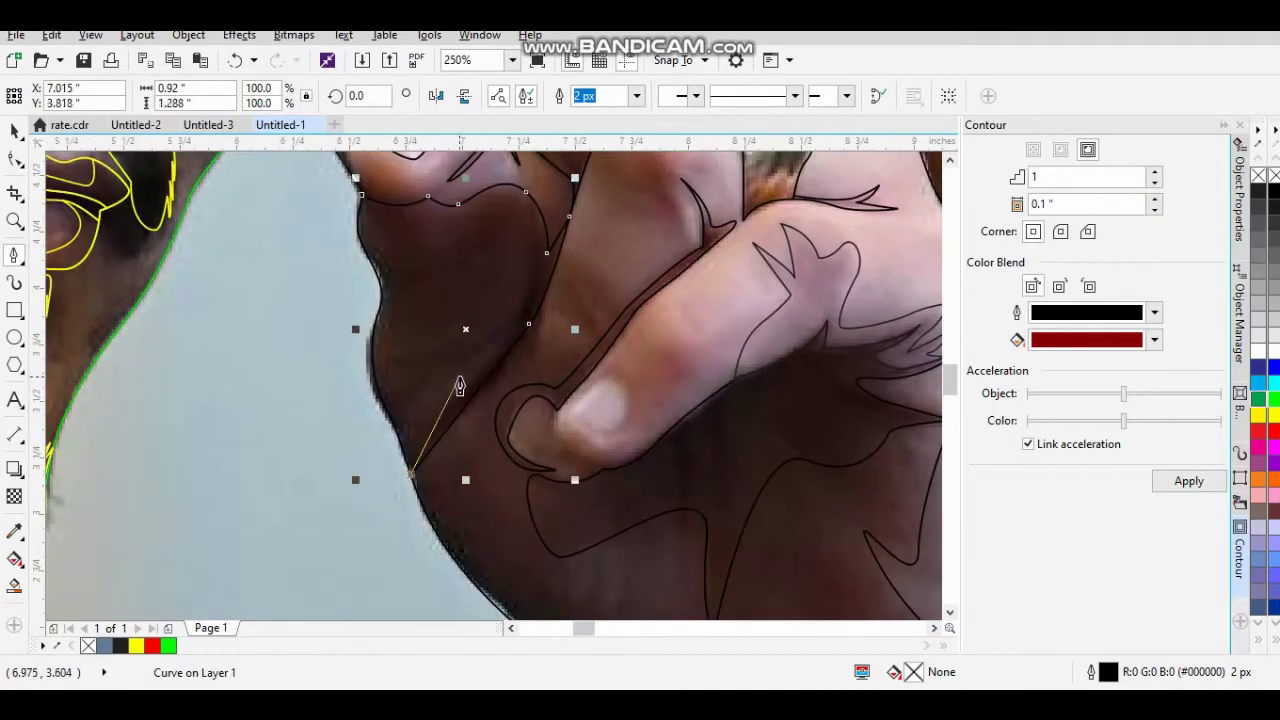
scroll(459, 386, "up", 1)
left_click_drag(523, 434, 545, 420)
left_click_drag(434, 334, 467, 334)
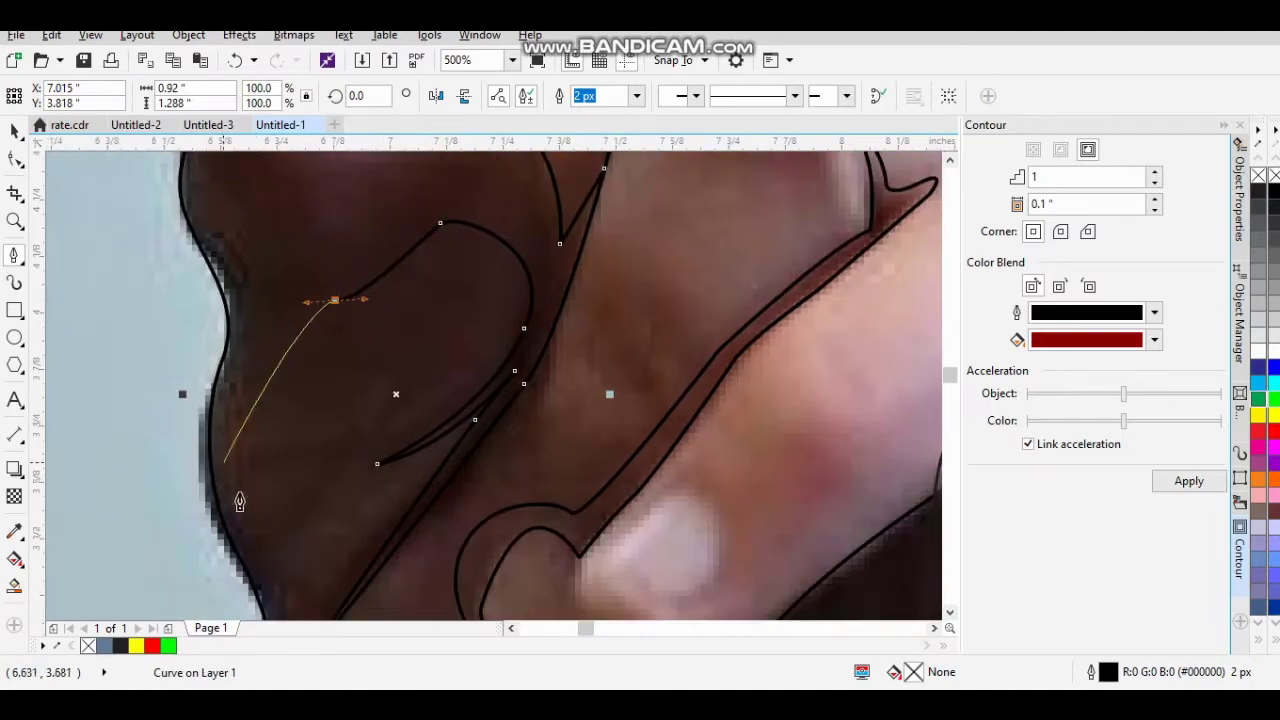
scroll(263, 463, "down", 2)
scroll(331, 331, "up", 2)
Extend the curve past the thumb down to the wrist.
left_click(335, 388)
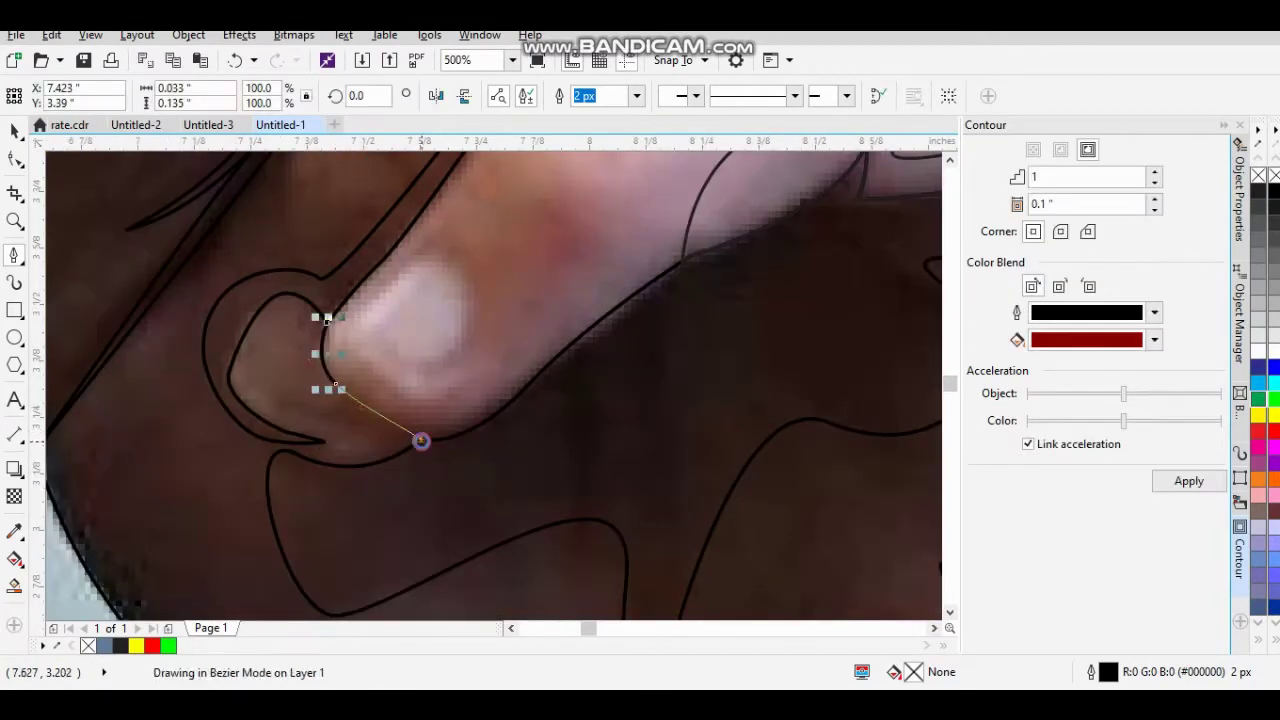
scroll(344, 370, "down", 2)
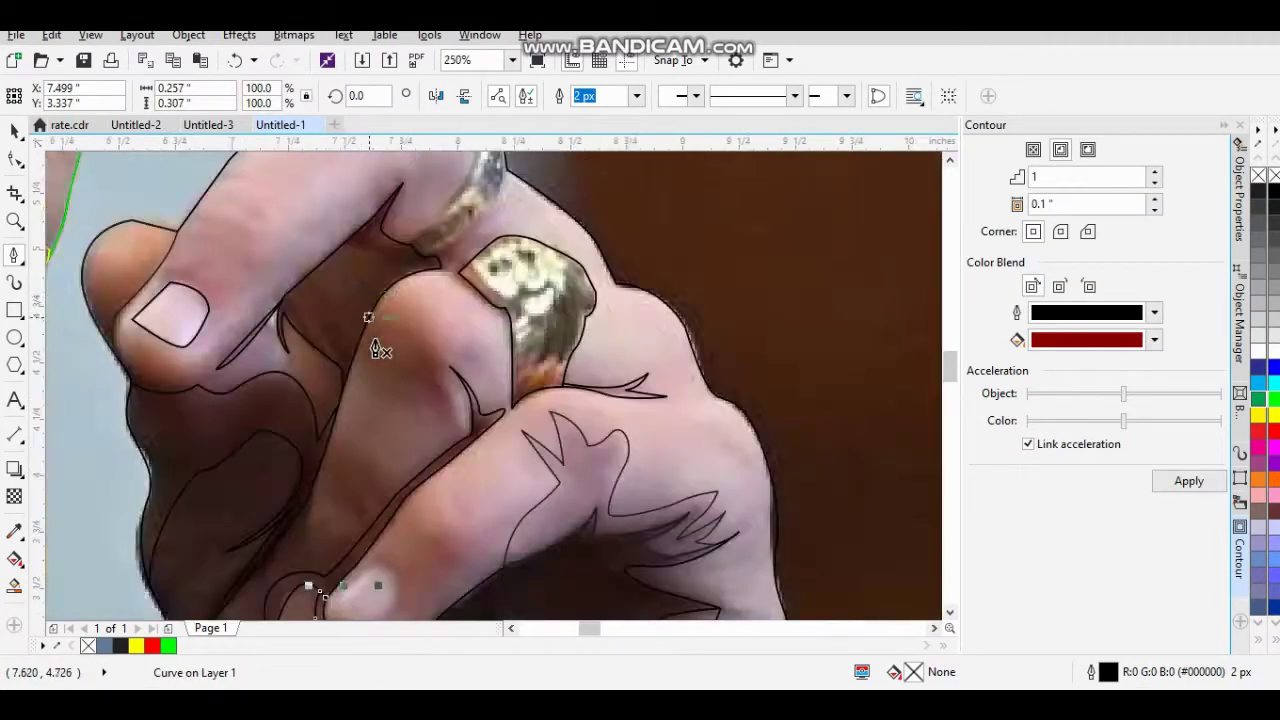
scroll(301, 283, "up", 2)
scroll(346, 358, "down", 2)
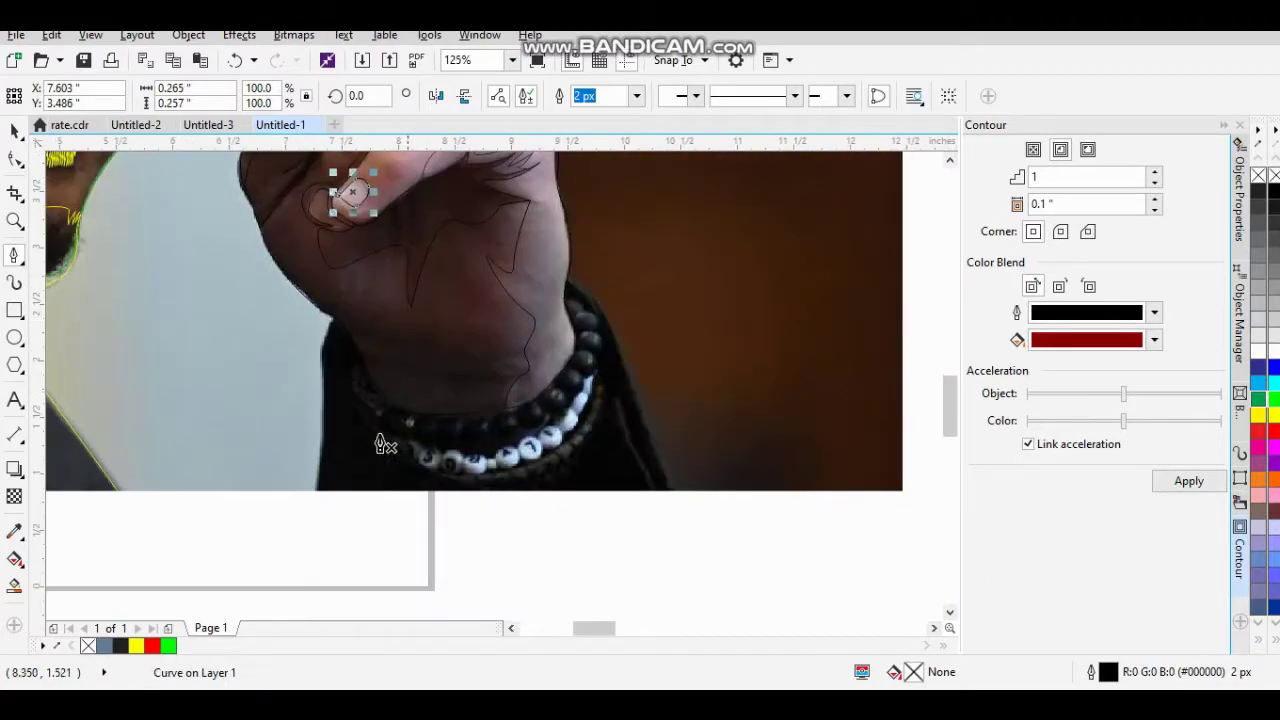
scroll(320, 320, "up", 1)
scroll(657, 508, "down", 1)
scroll(500, 350, "up", 1)
left_click(467, 313)
scroll(663, 520, "down", 1)
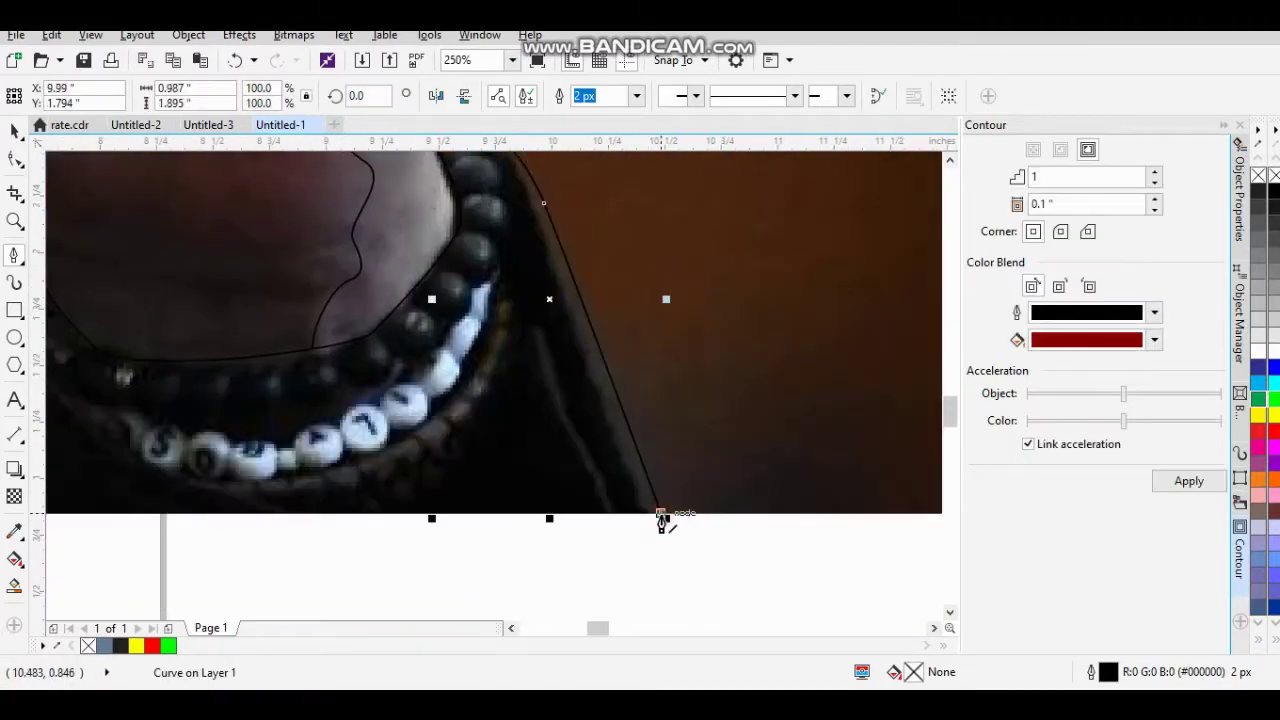
scroll(386, 423, "down", 1)
scroll(348, 445, "down", 1)
scroll(395, 310, "up", 3)
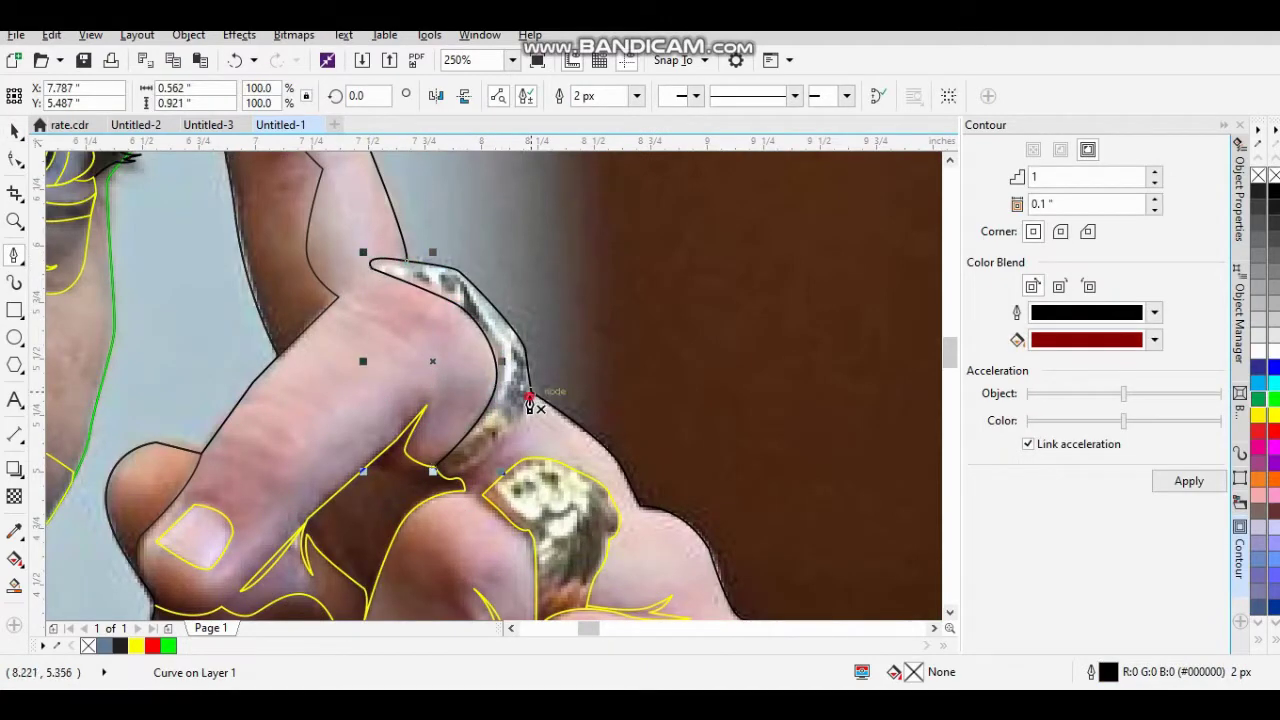
Close the curve around the ring and add a short segment along the ring edge.
left_click(530, 399)
key("space")
left_click(522, 354)
left_click(517, 428)
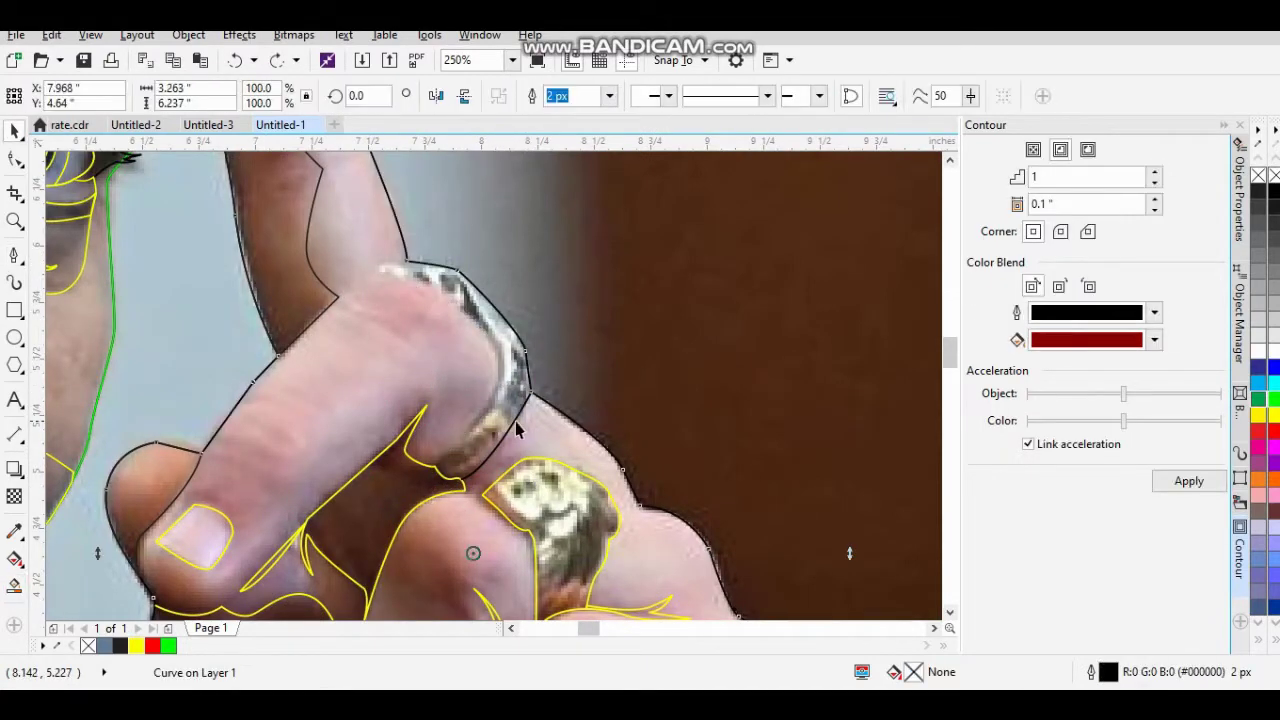
key("space")
left_click(367, 297)
left_click(334, 328)
Draw a bent curve across the wrist shadow and return to the Pick tool.
scroll(334, 329, "up", 1)
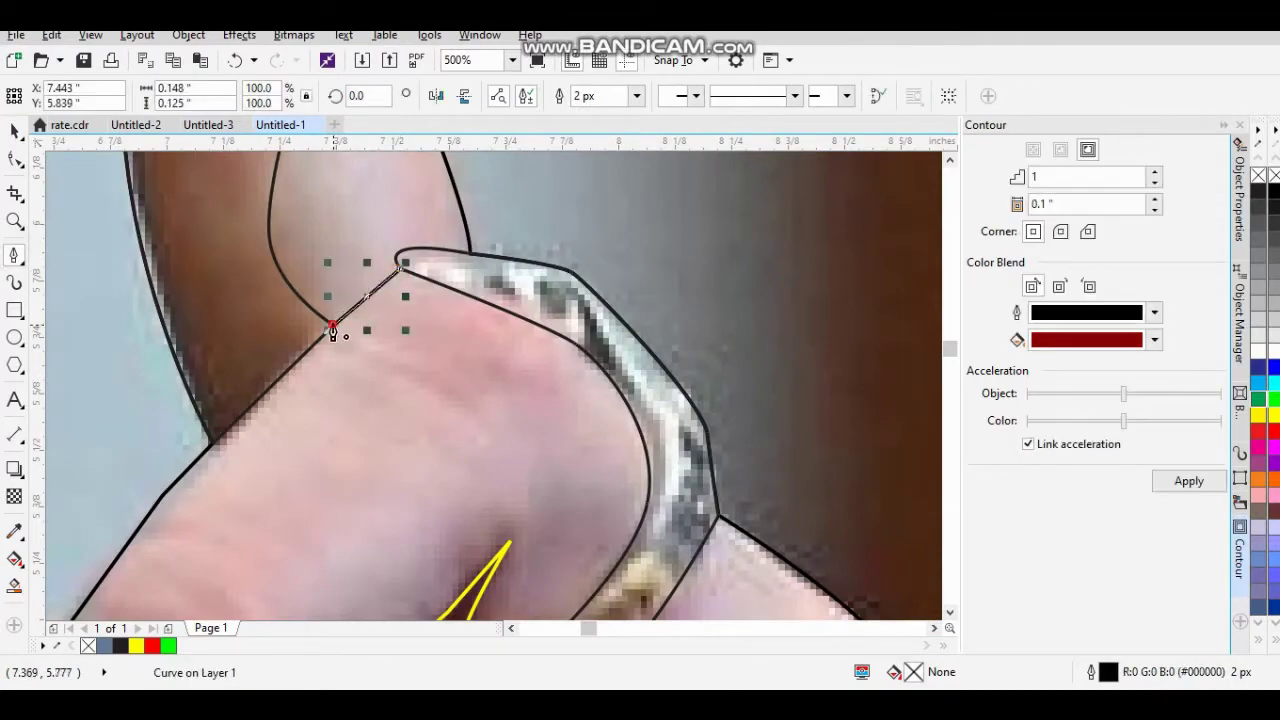
scroll(360, 380, "down", 1)
scroll(480, 450, "down", 1)
scroll(397, 449, "up", 1)
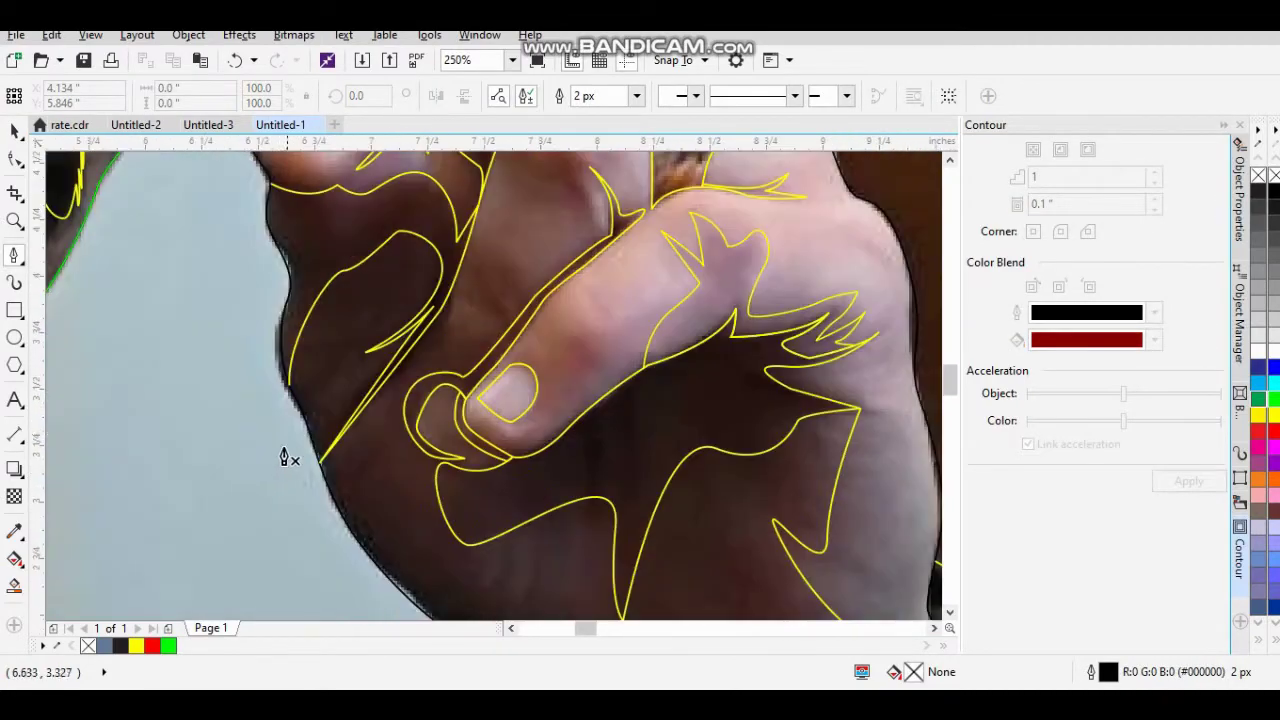
scroll(285, 458, "down", 2)
left_click(243, 271)
left_click_drag(450, 297, 508, 307)
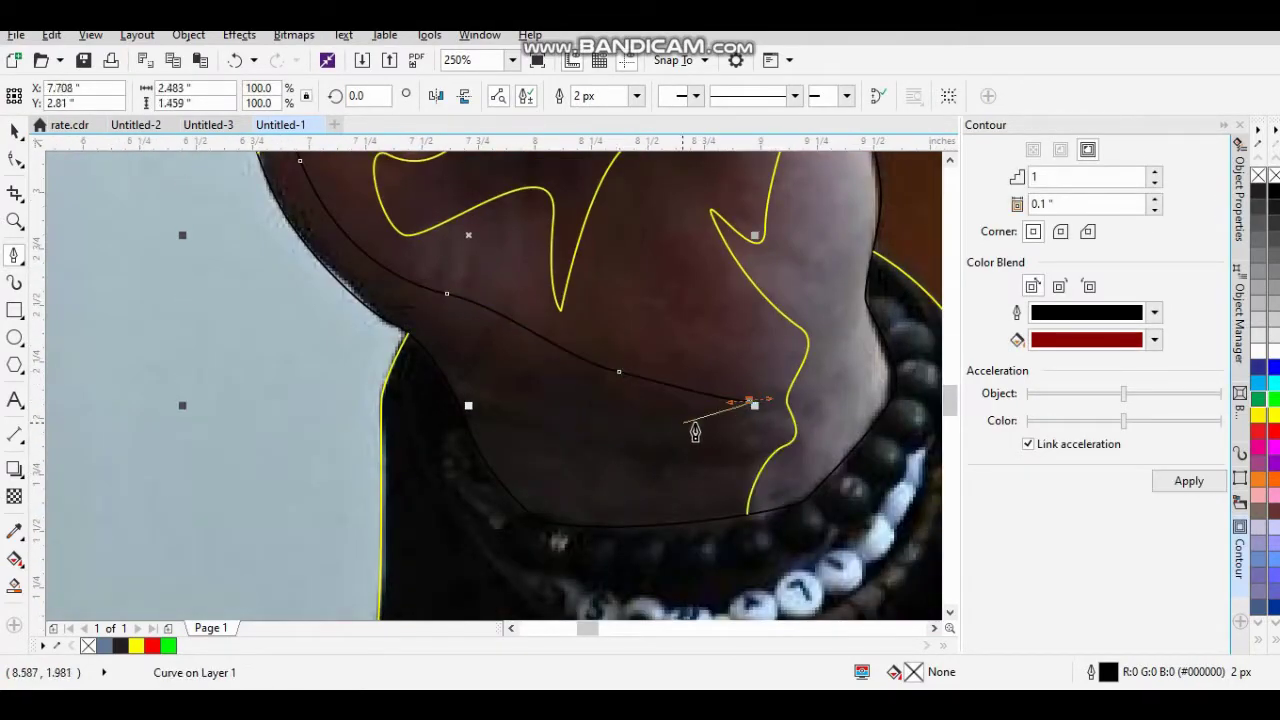
key("space")
scroll(304, 343, "down", 1)
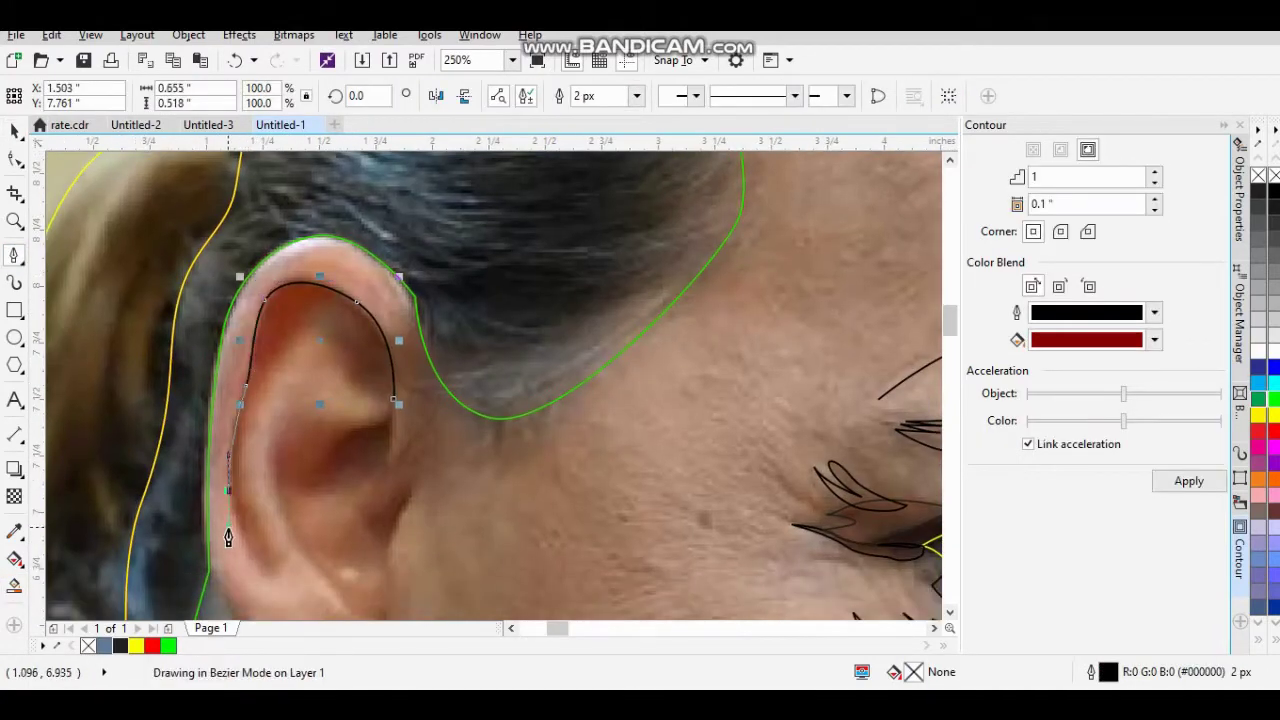
scroll(396, 410, "up", 2)
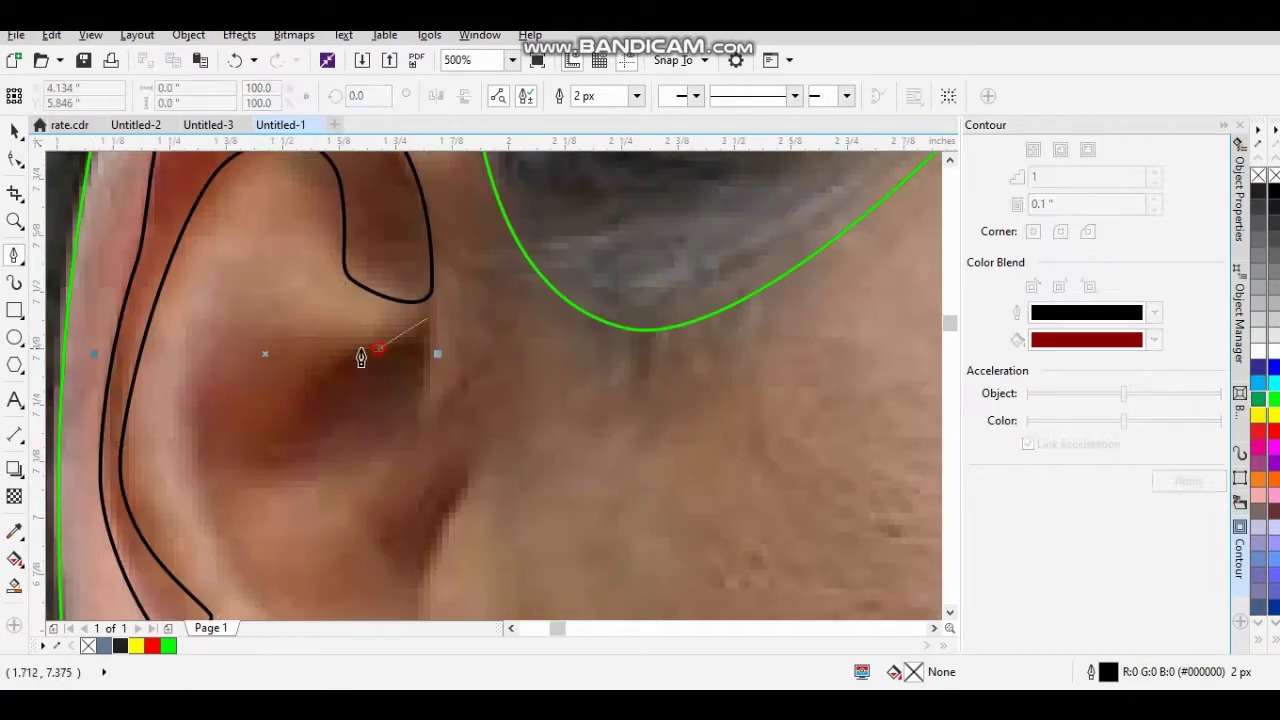
Trace a small closed triangular fold inside the ear.
left_click(443, 437)
left_click(366, 500)
left_click(400, 562)
left_click(443, 437)
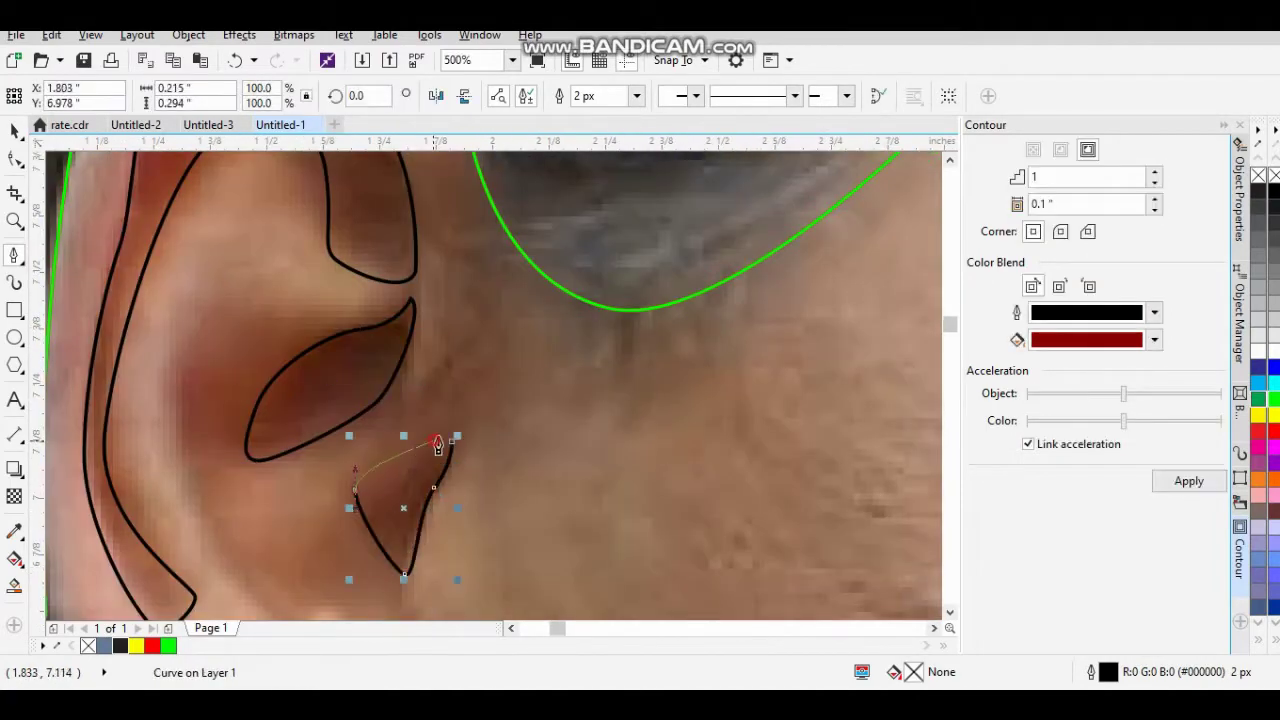
scroll(437, 451, "down", 2)
Start a curve around the earring with two nodes.
left_click(295, 455)
scroll(307, 480, "down", 2)
left_click(398, 340)
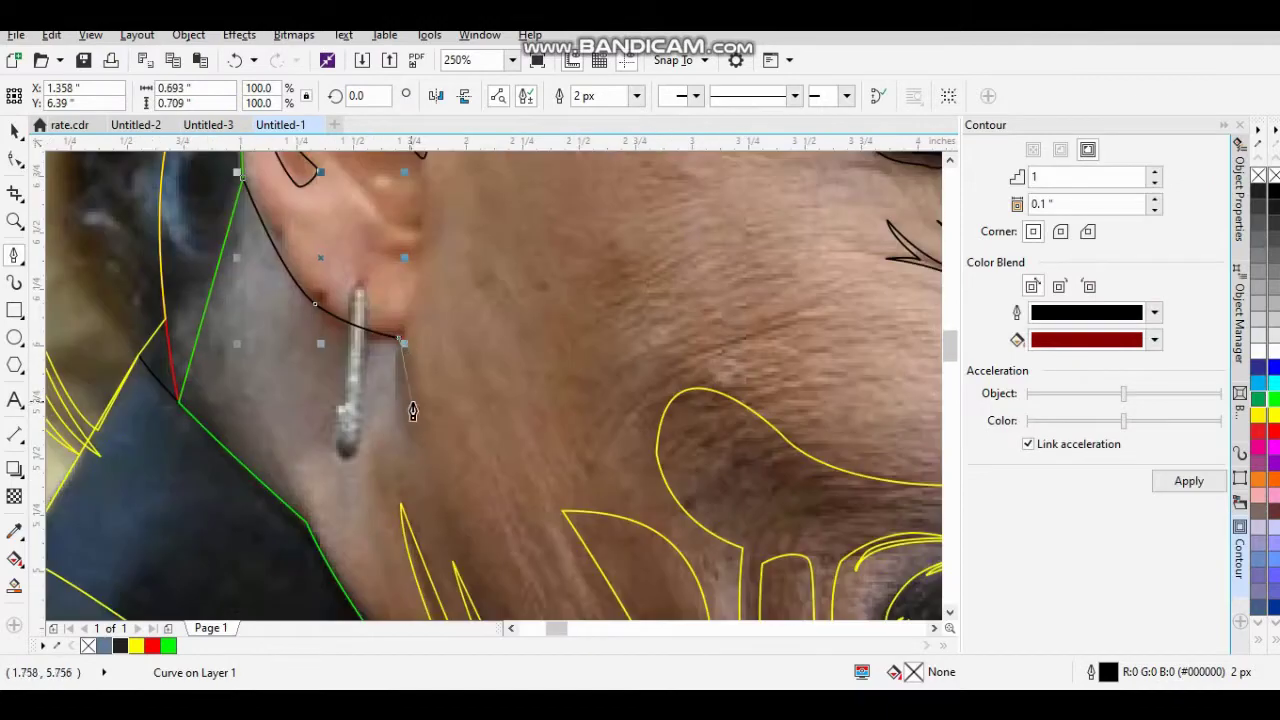
scroll(392, 354, "up", 2)
scroll(451, 393, "up", 2)
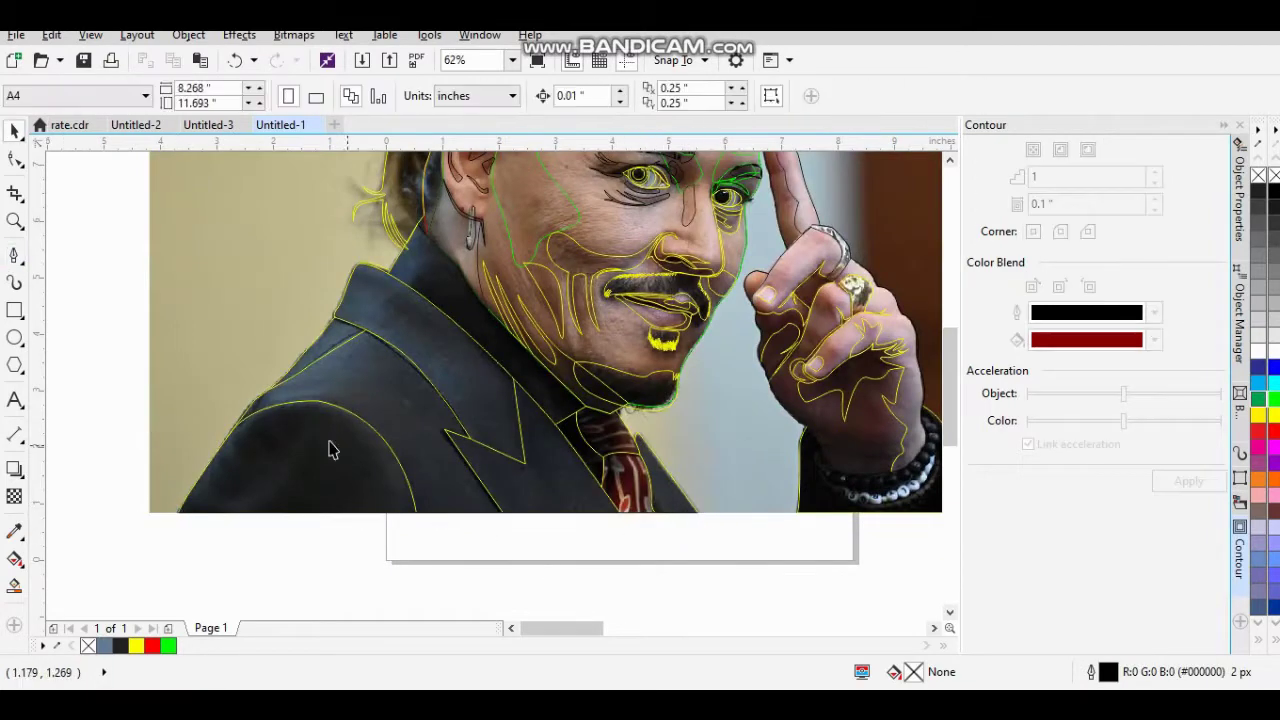
Start the hair curve on the hairline and sweep it up across the head.
scroll(483, 297, "down", 2)
scroll(483, 297, "up", 5)
left_click(14, 255)
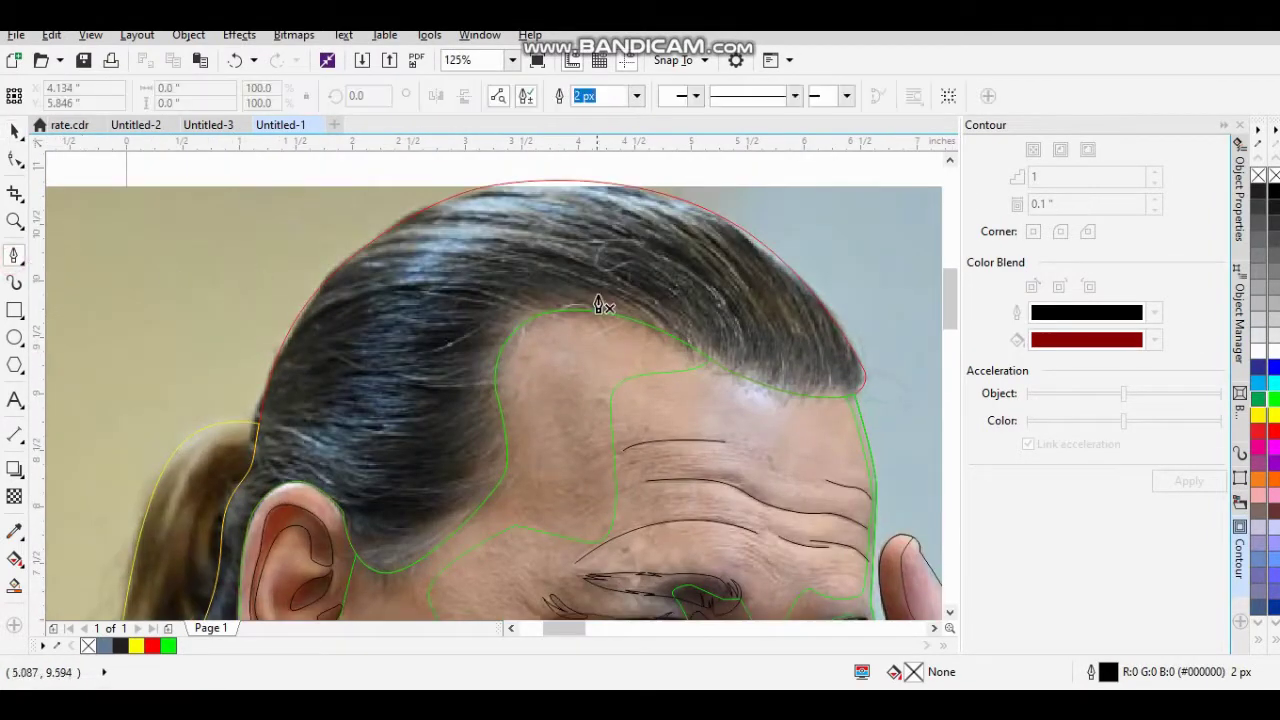
left_click(599, 307)
left_click_drag(343, 511, 456, 498)
left_click_drag(503, 288, 546, 248)
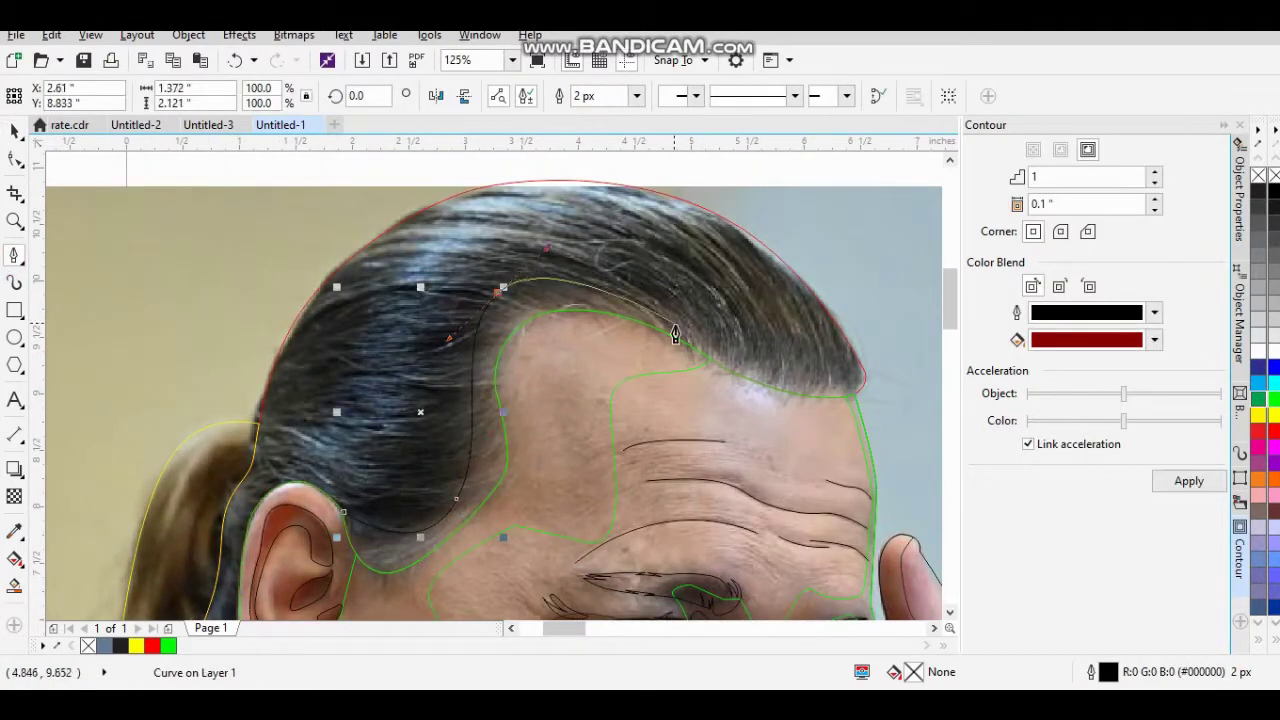
Bring the hair curve down past the ear to the ponytail and close the shape.
left_click(334, 508)
left_click(393, 413)
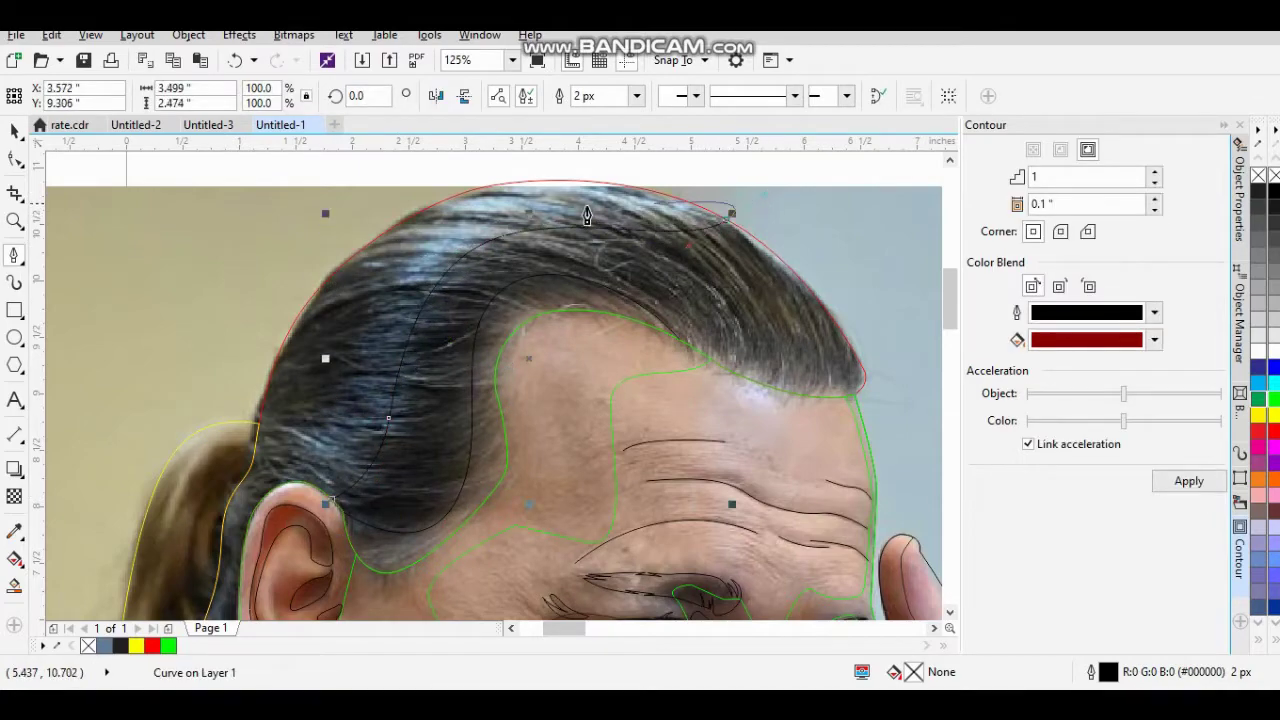
scroll(409, 214, "down", 2)
scroll(300, 480, "up", 3)
left_click(320, 440)
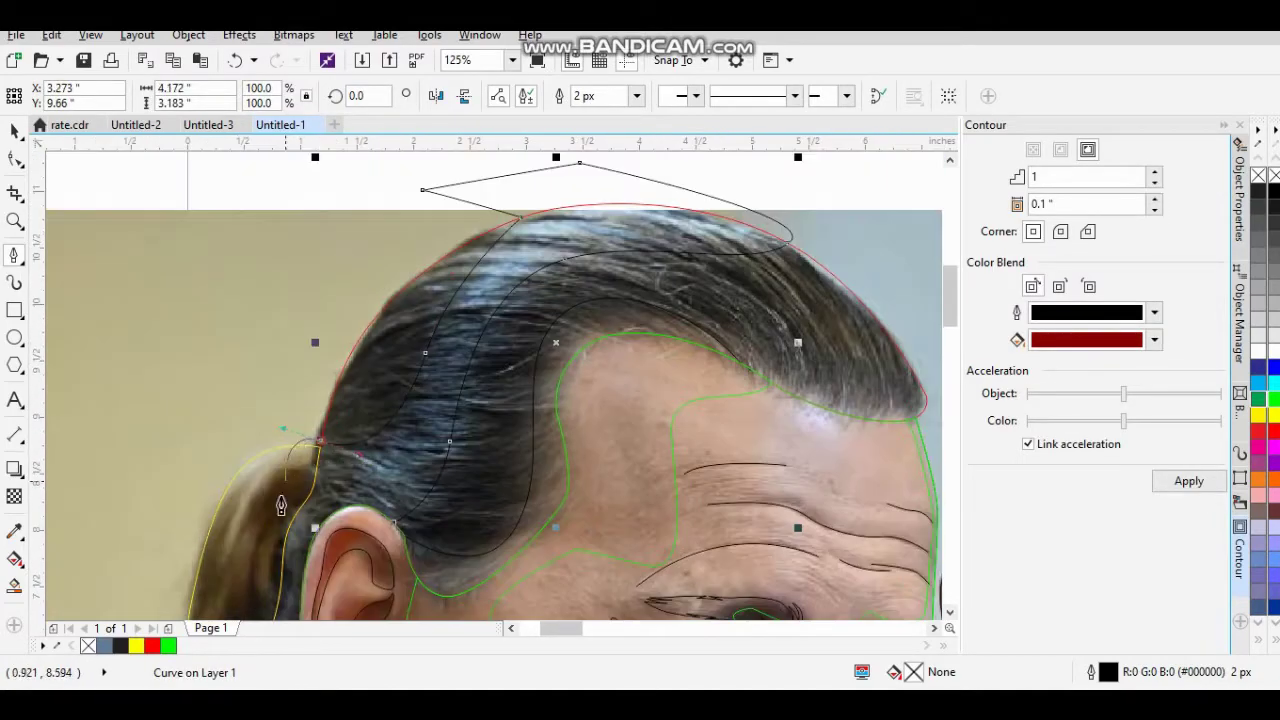
scroll(482, 430, "down", 3)
scroll(420, 480, "up", 3)
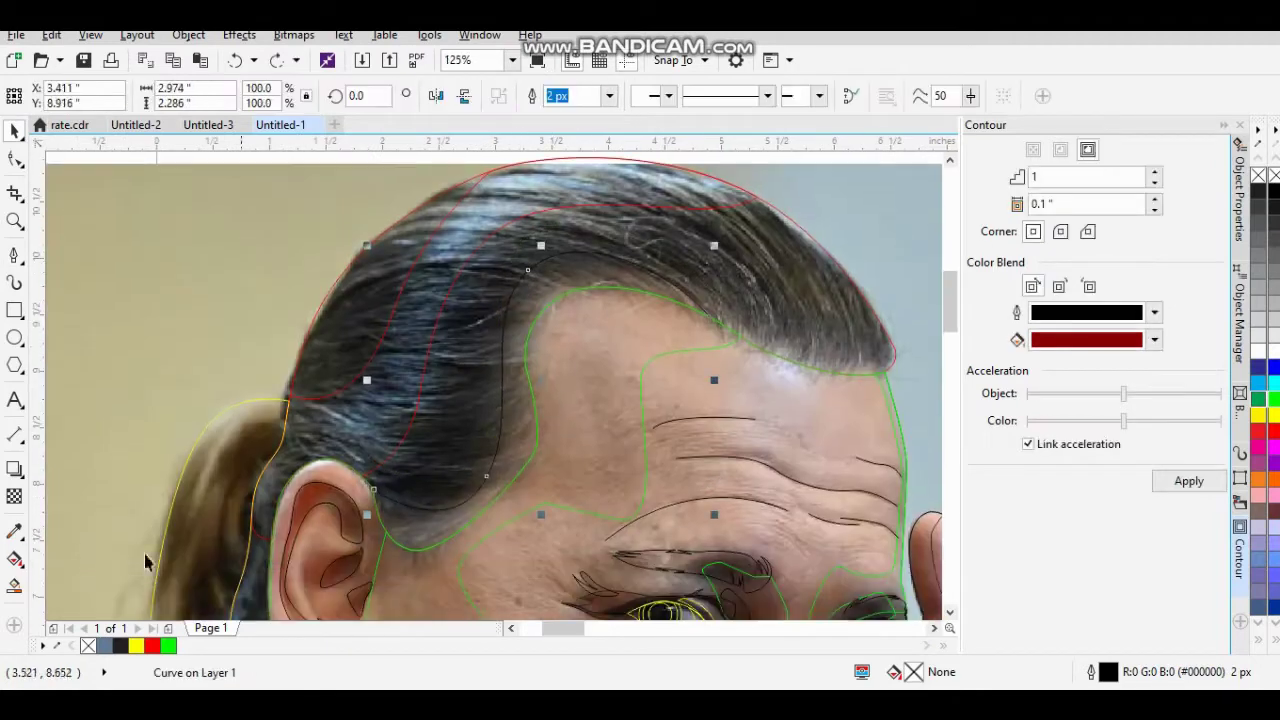
left_click(15, 586)
left_click(423, 509)
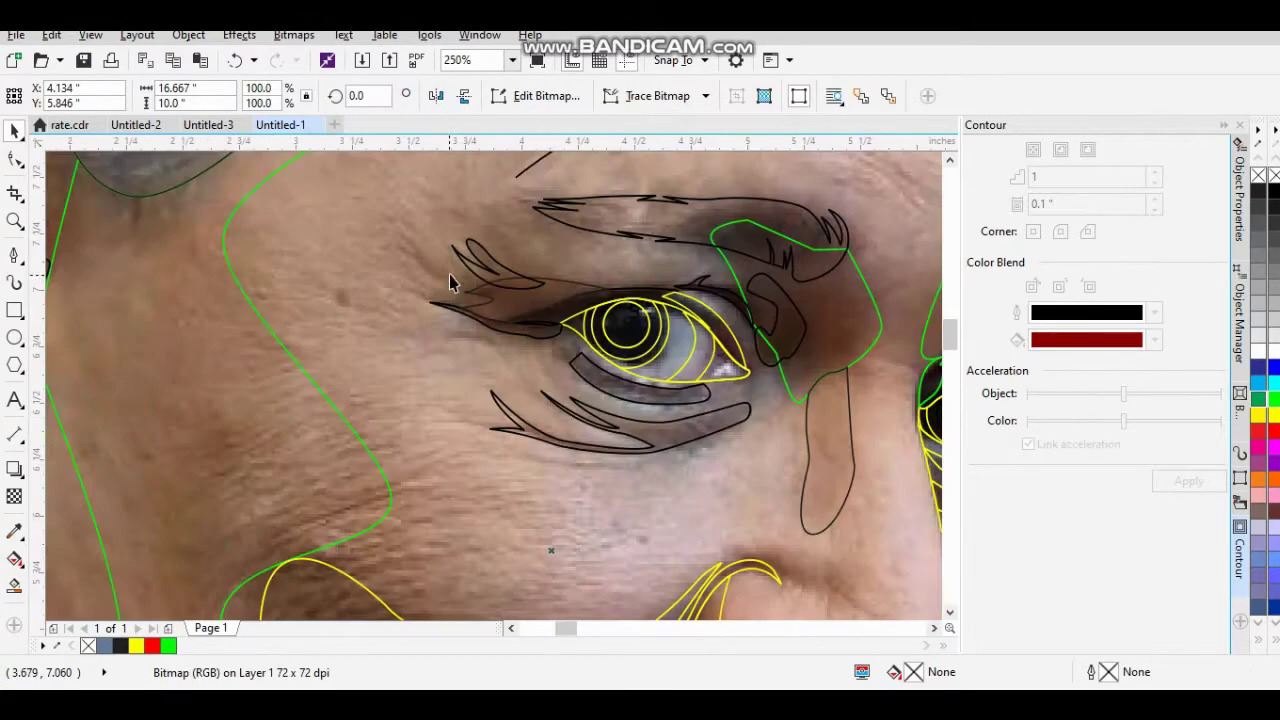
Finish the cheek curve and the pointed shadow shape along the jaw.
scroll(410, 515, "up", 2)
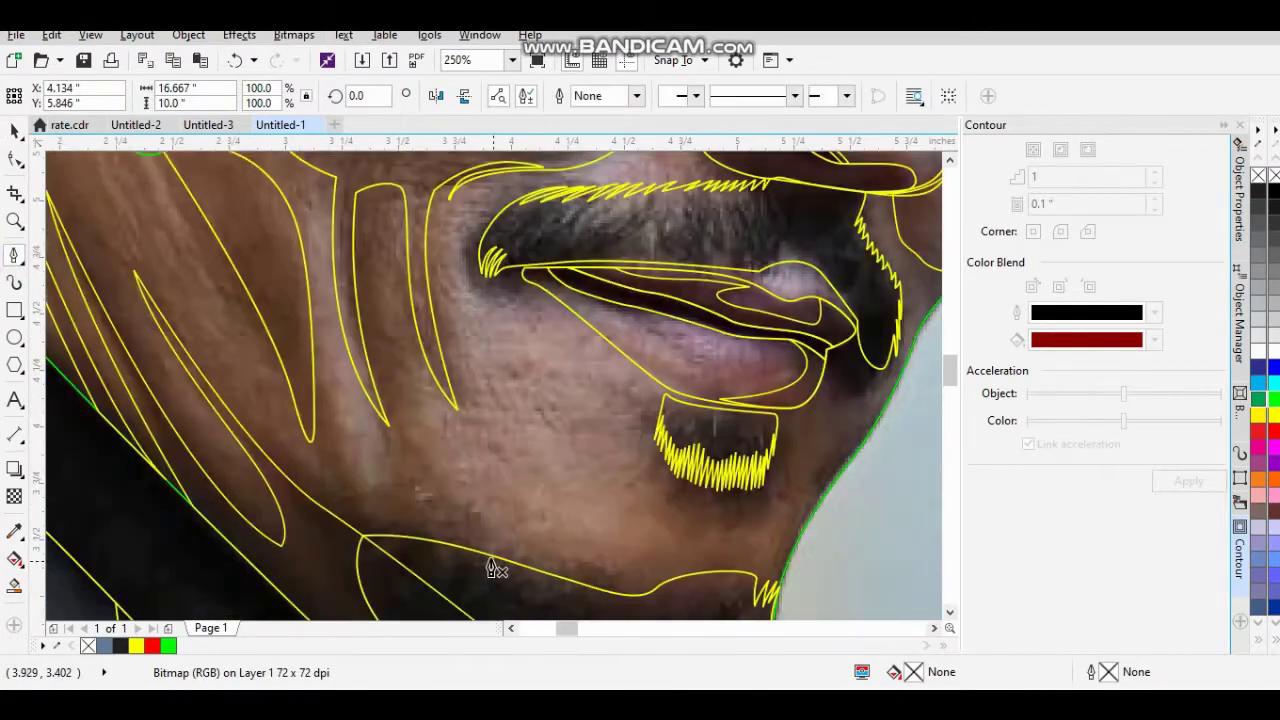
double_click(389, 328)
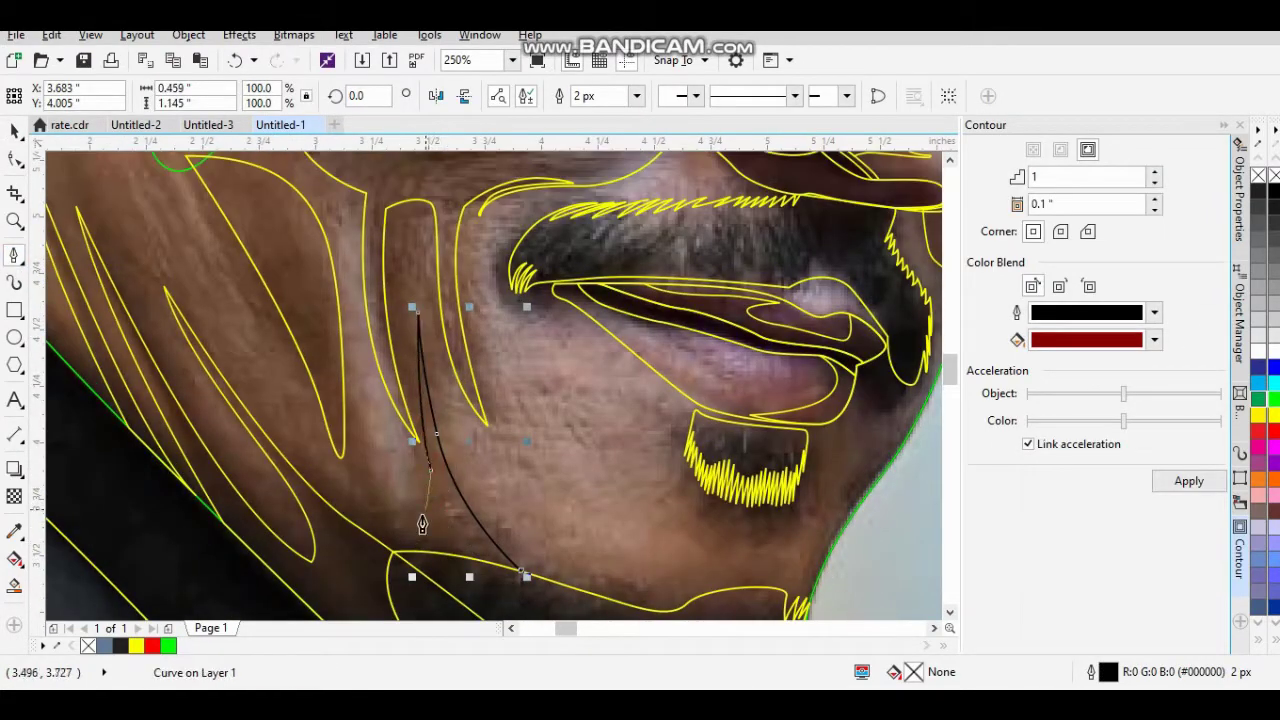
double_click(259, 441)
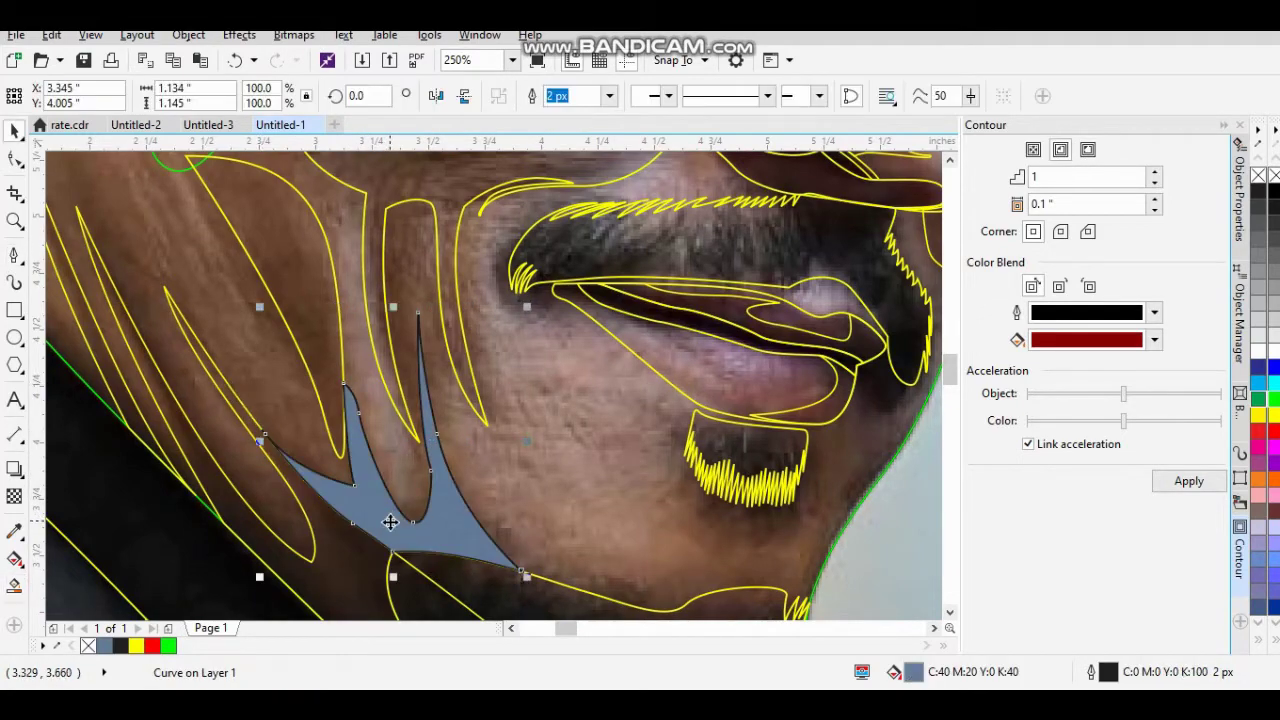
key("space")
Add a short wrinkle stroke at the eye's outer corner.
scroll(336, 509, "down", 2)
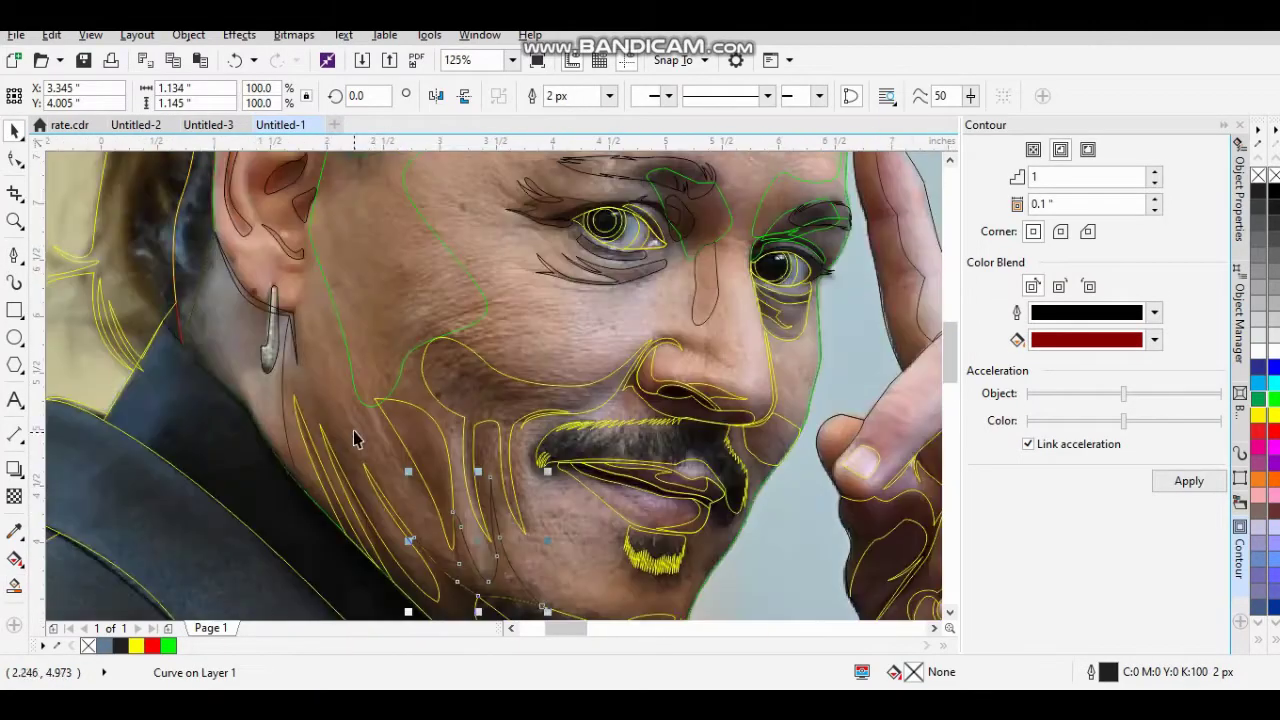
scroll(300, 400, "up", 2)
scroll(314, 349, "up", 2)
key("space")
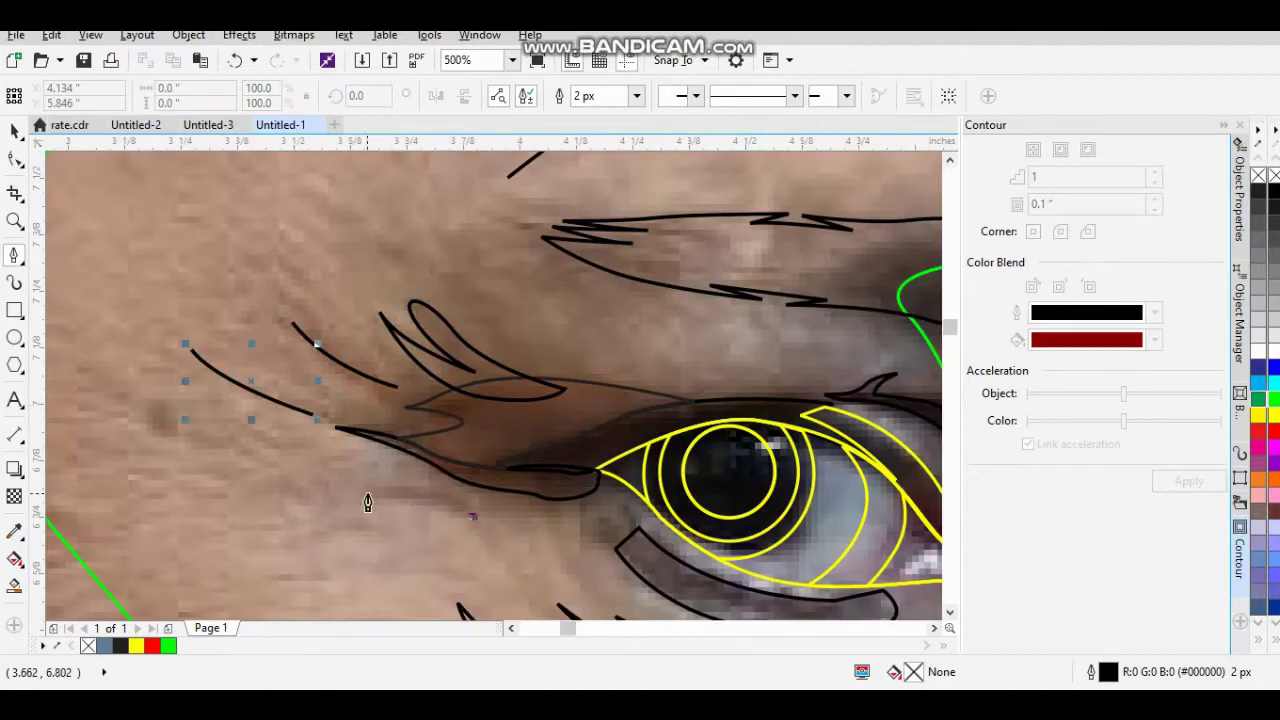
double_click(366, 500)
scroll(420, 490, "down", 2)
scroll(505, 457, "down", 4)
Select the outline curves around the eye with the Pick tool.
key("space")
scroll(505, 457, "down", 1)
left_click(512, 413)
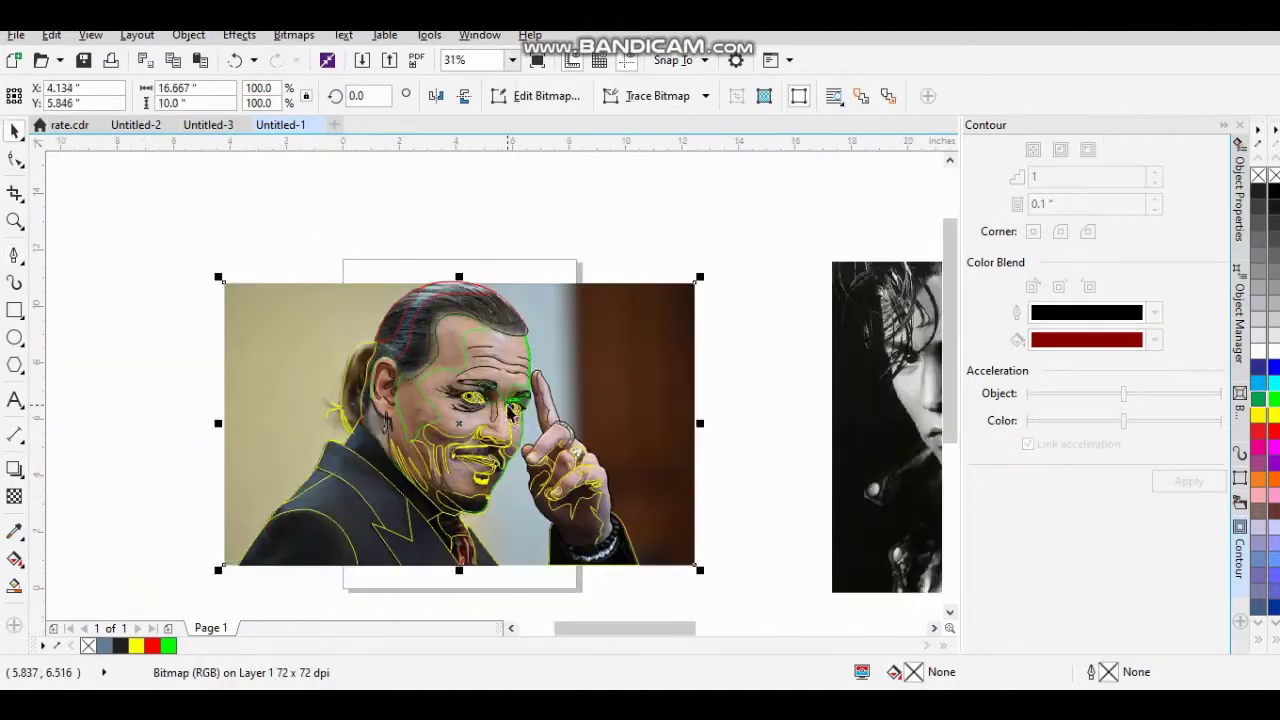
left_click_drag(186, 257, 728, 600)
Fill the inner left-eye shape black and give the iris a dark-brown contour ring.
scroll(677, 449, "up", 5)
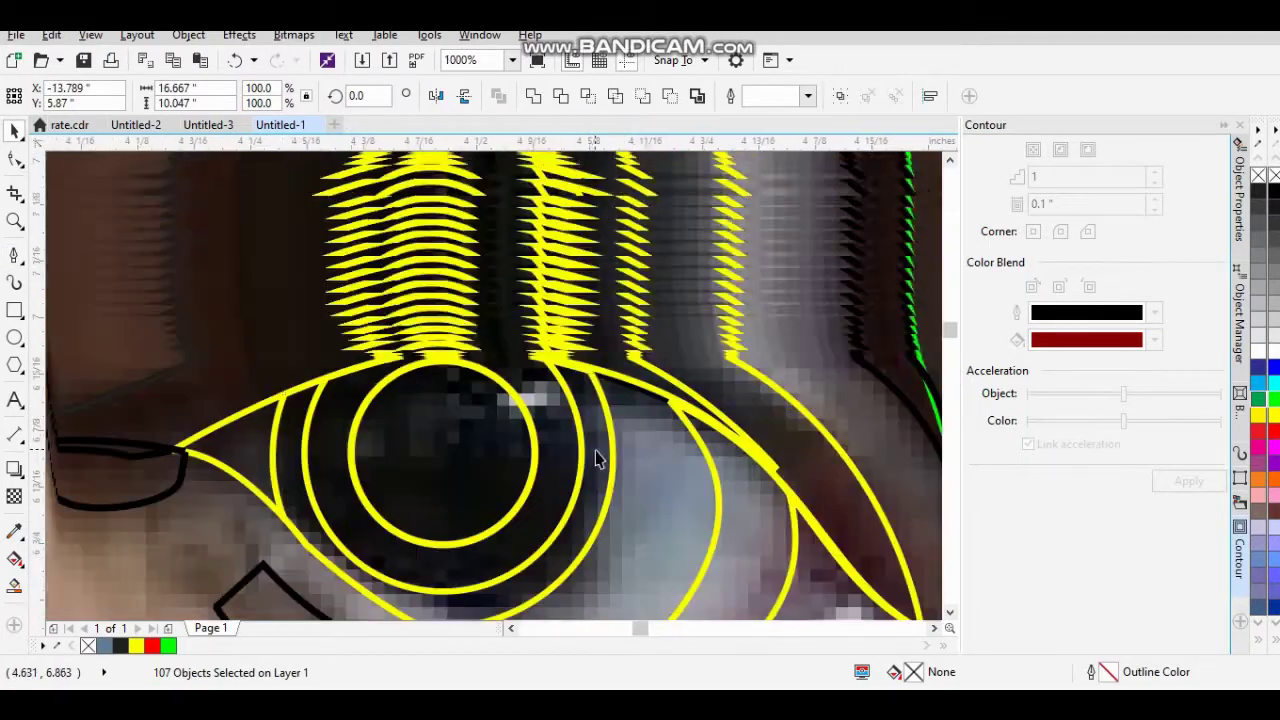
left_click(442, 360)
left_click(1274, 648)
left_click(1208, 158)
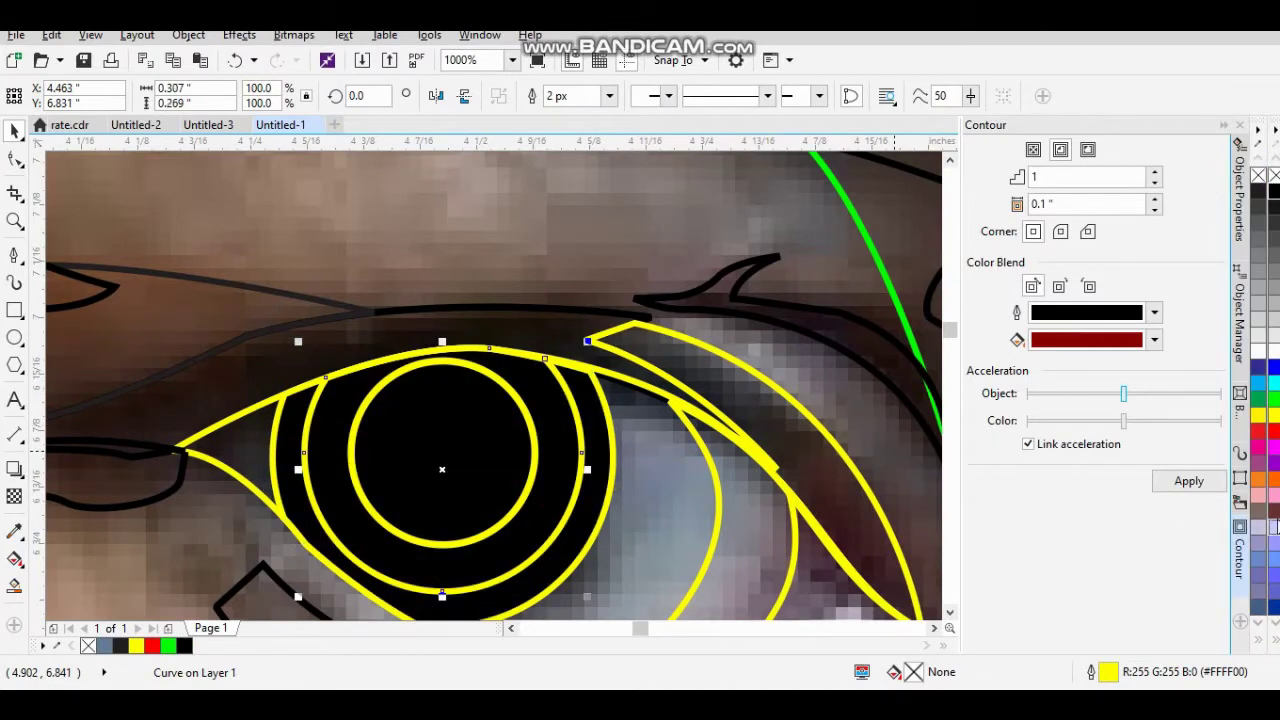
left_click(1155, 341)
left_click(1129, 509)
left_click(1189, 481)
Adjust the pupil, brown ring and iris fills within the left-eye group.
left_click(405, 537)
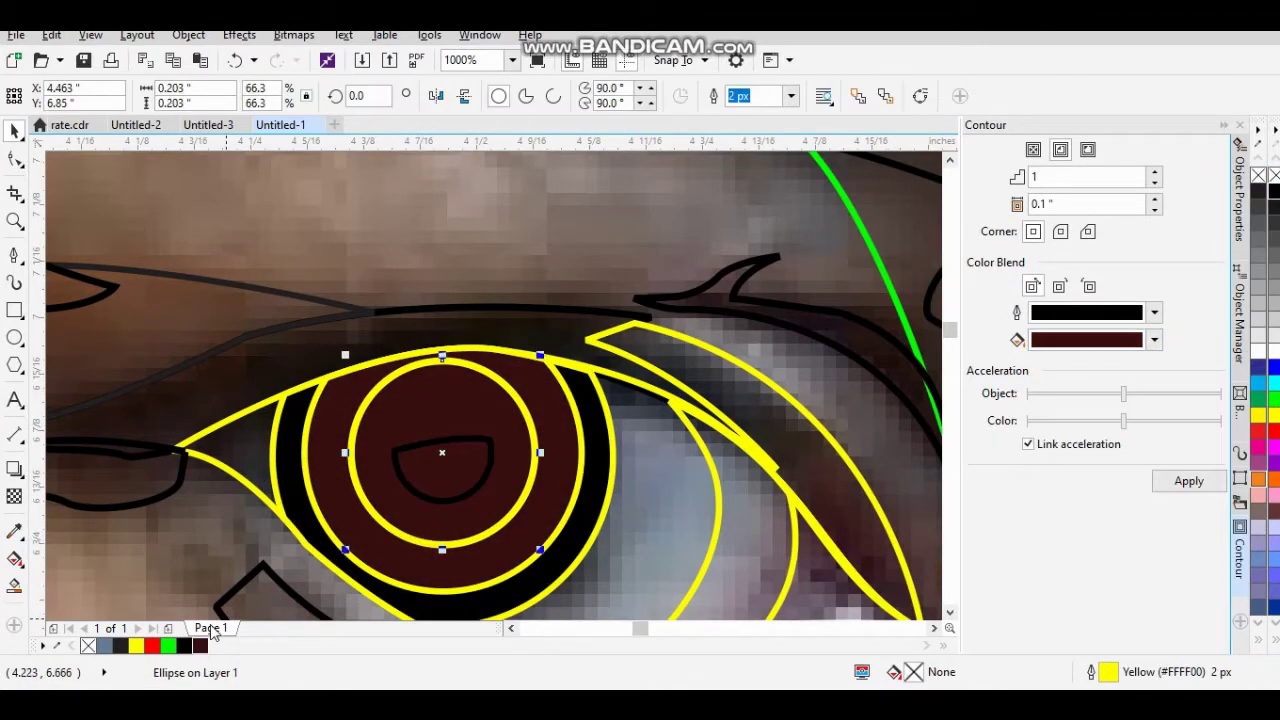
scroll(382, 528, "down", 1)
scroll(406, 486, "up", 1)
left_click(309, 520)
scroll(400, 543, "down", 1)
left_click(400, 543, "ctrl")
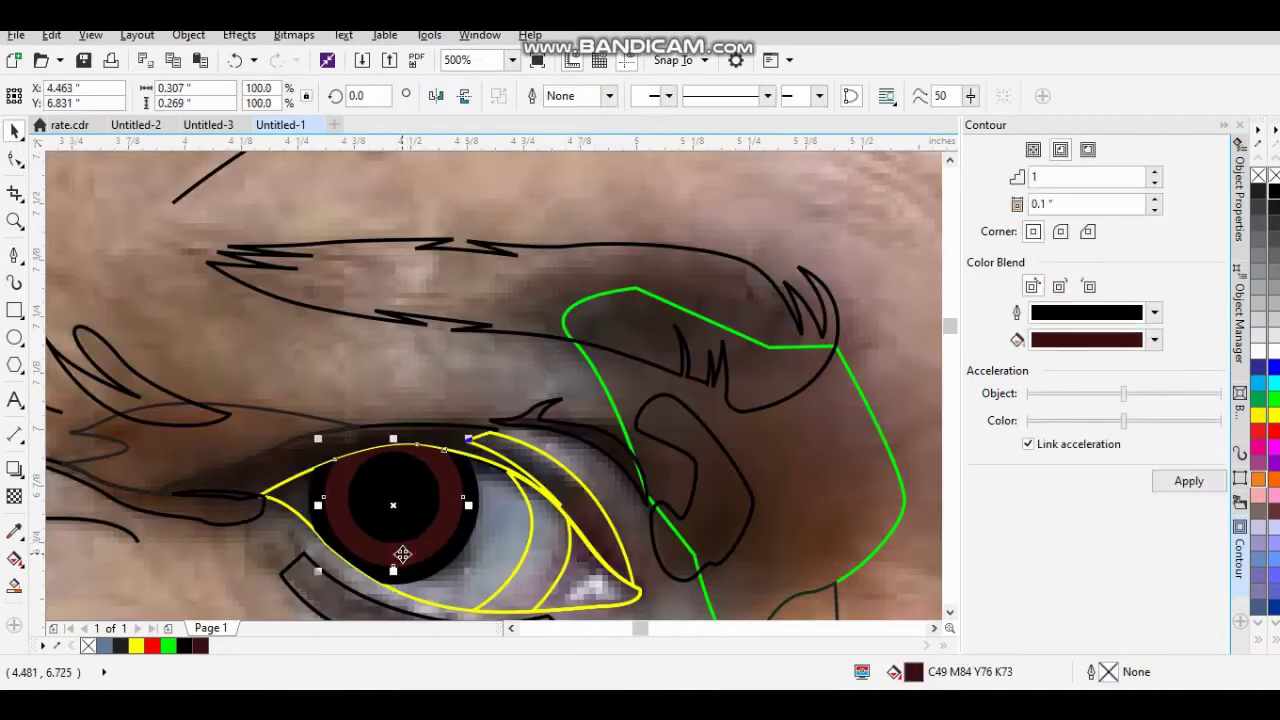
key("g")
scroll(505, 450, "up", 1)
left_click(506, 457)
key("ctrl+k")
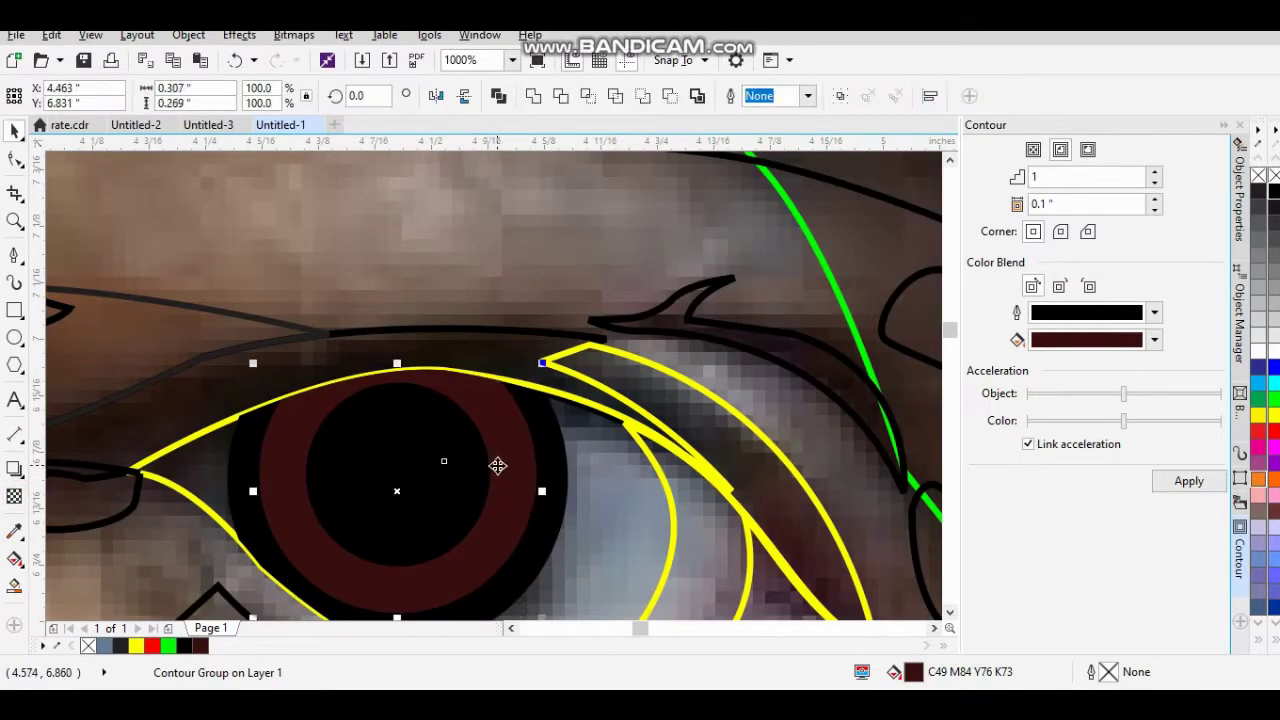
Sample a colour from the photo for the yellow left-eye outline curve.
scroll(477, 423, "down", 1)
scroll(430, 450, "up", 1)
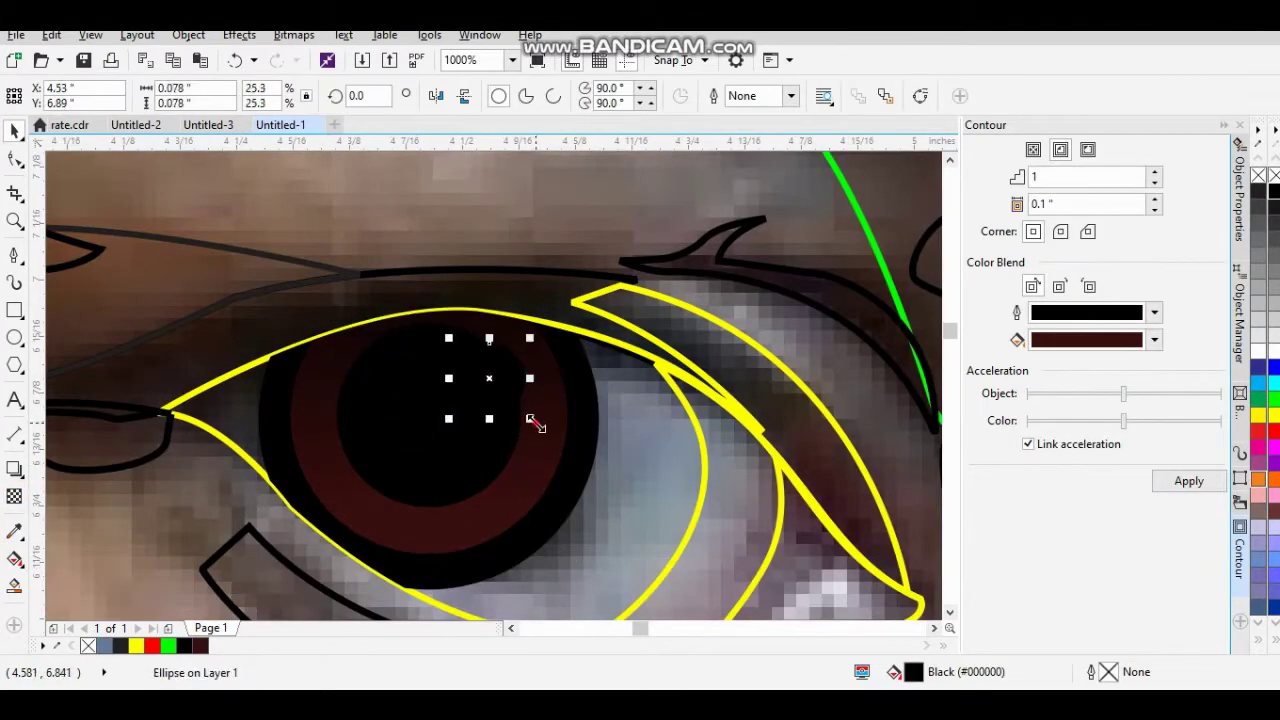
scroll(636, 481, "down", 1)
left_click(636, 481)
scroll(656, 477, "up", 1)
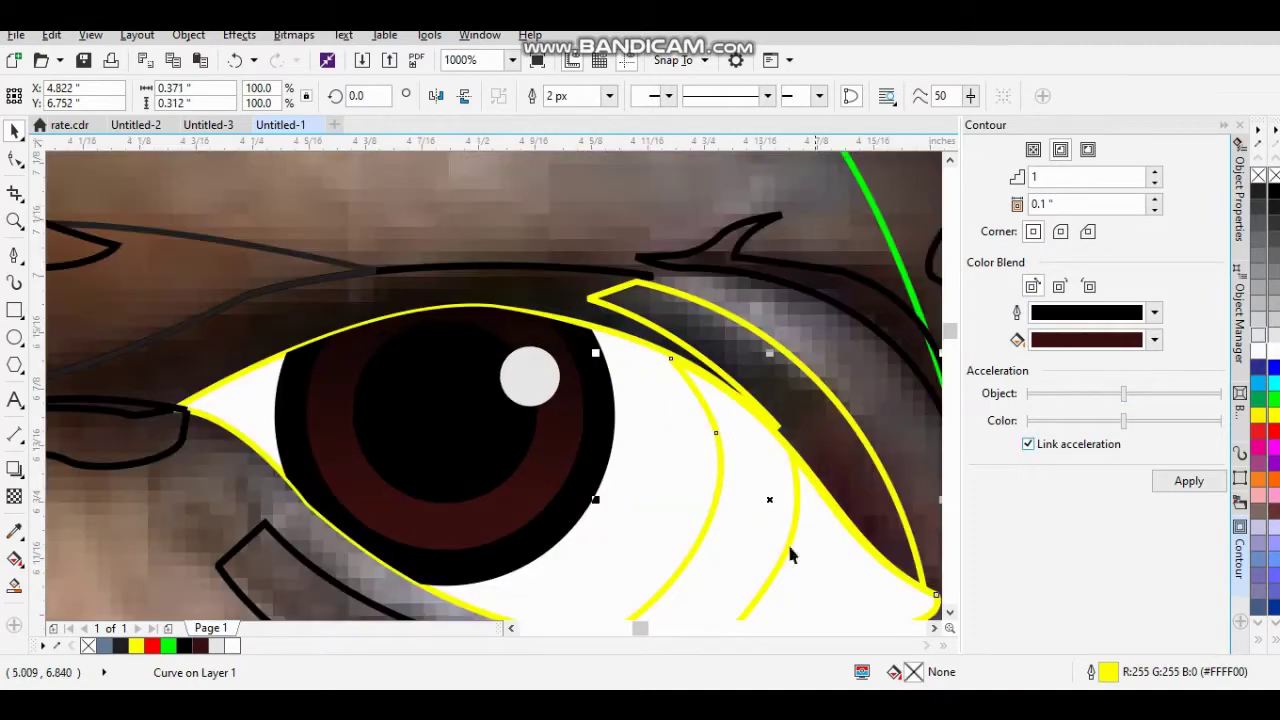
scroll(789, 551, "down", 1)
key("i")
key("space")
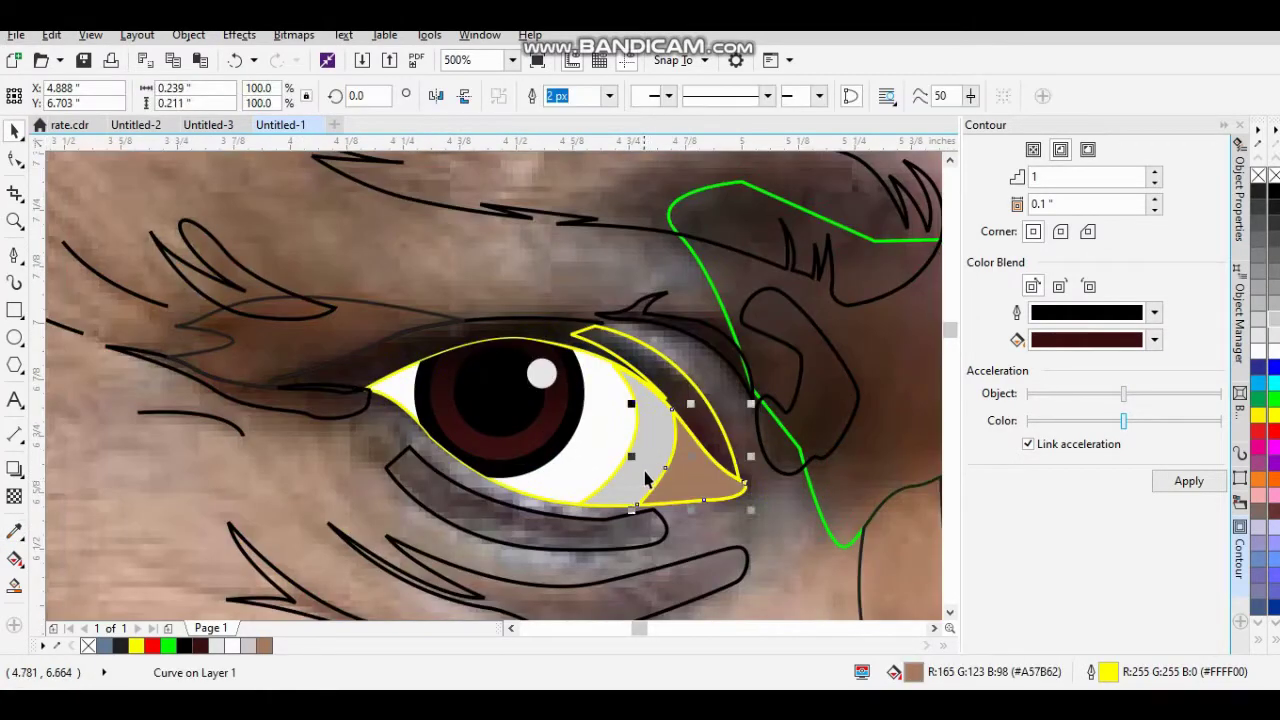
scroll(452, 513, "down", 1)
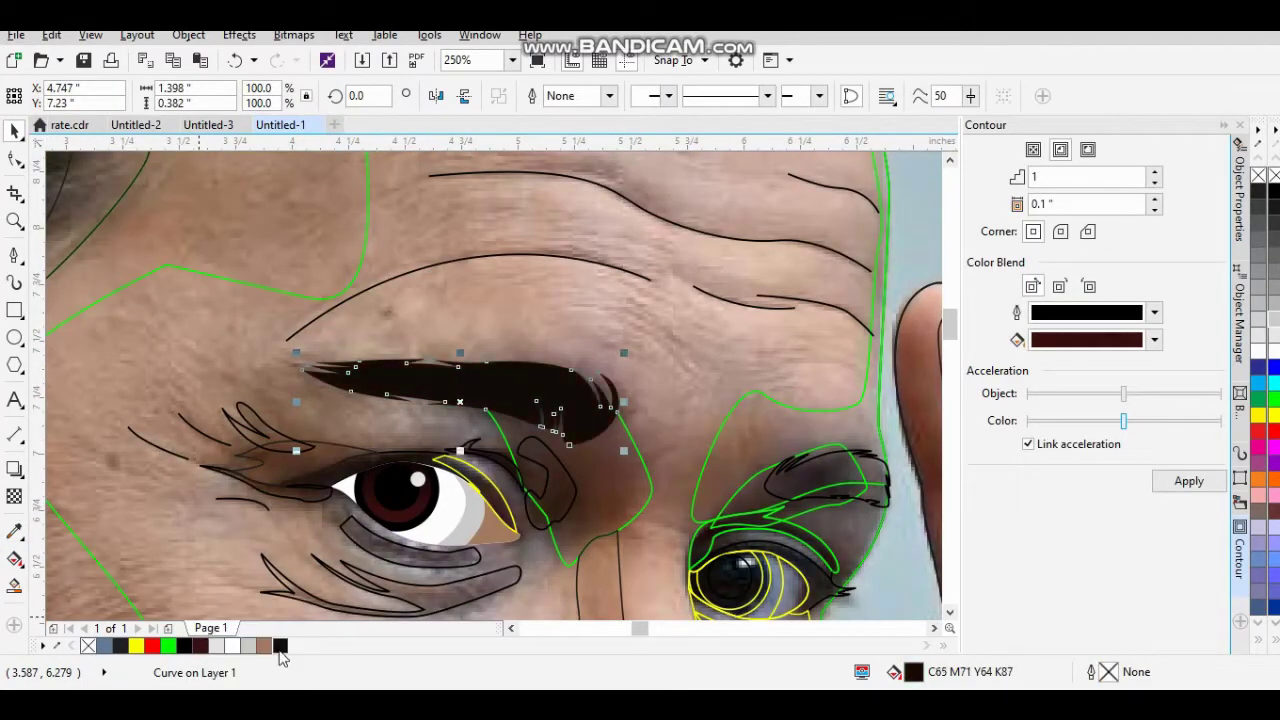
Fill the right iris dark brown, undoing an accidental nudge of the iris.
scroll(572, 424, "down", 1)
scroll(470, 385, "up", 1)
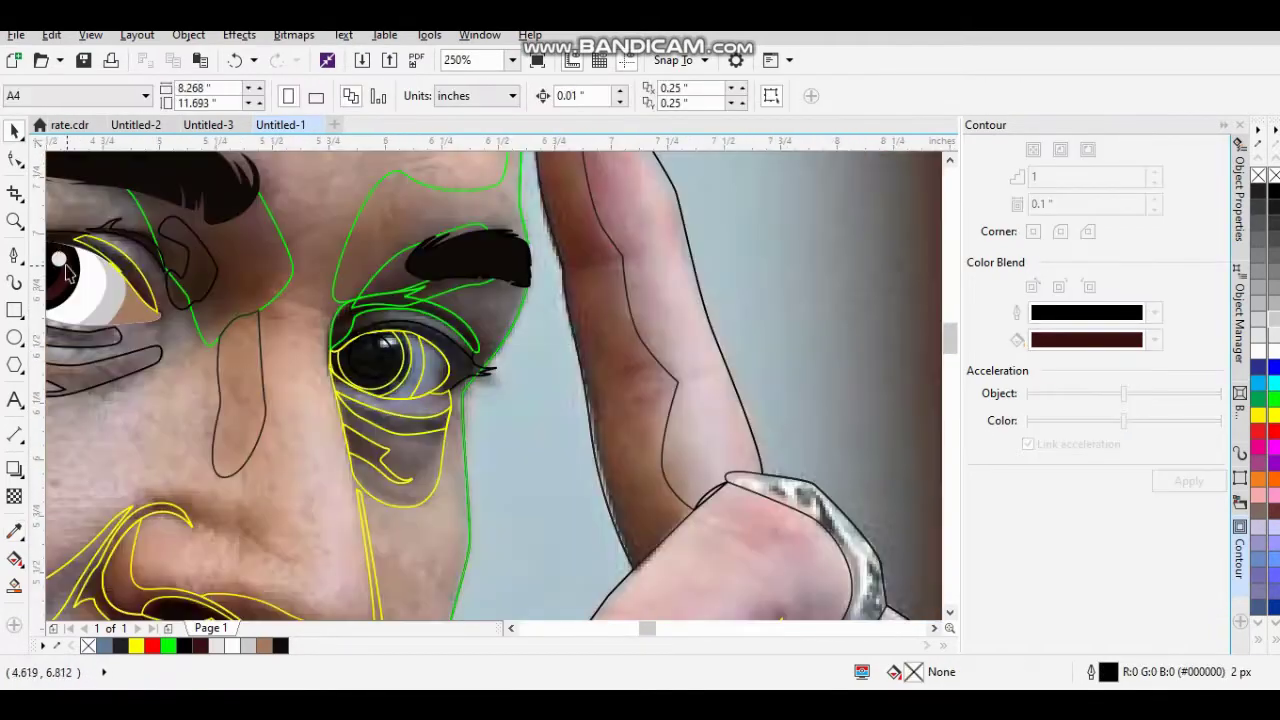
scroll(378, 347, "up", 2)
left_click(200, 645)
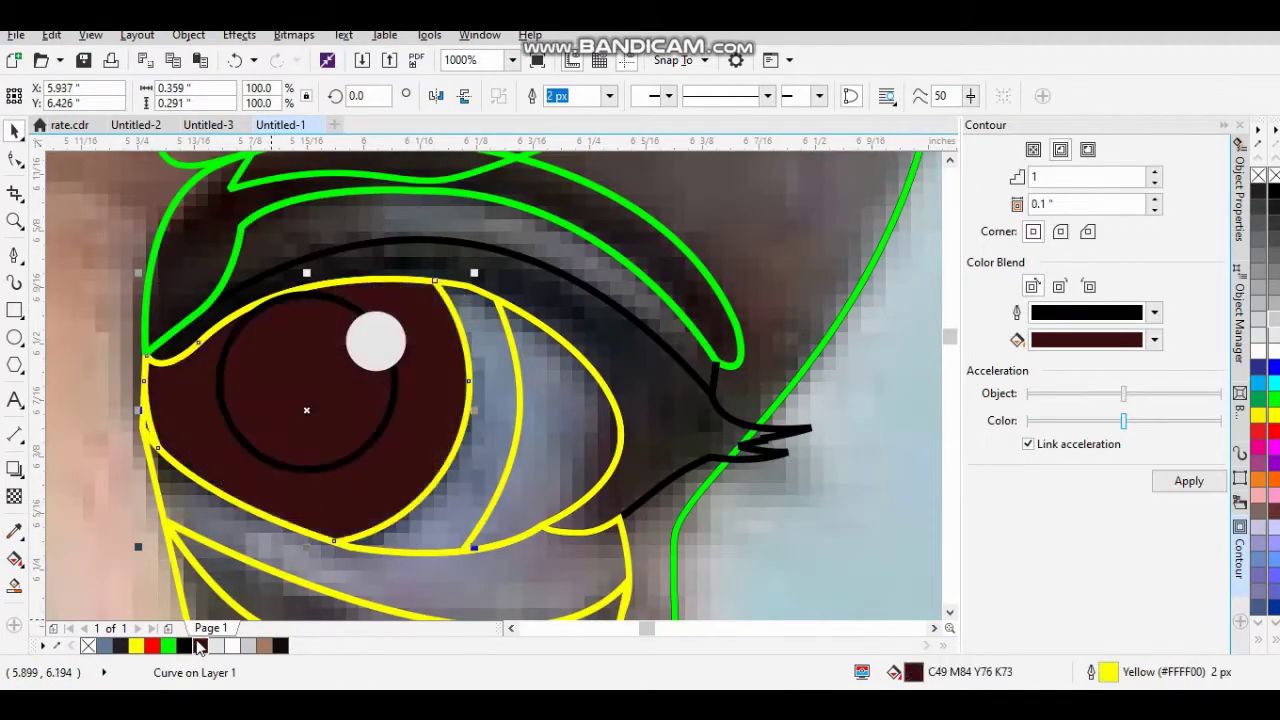
left_click_drag(360, 532, 369, 503)
key("ctrl+z")
key("ctrl+z")
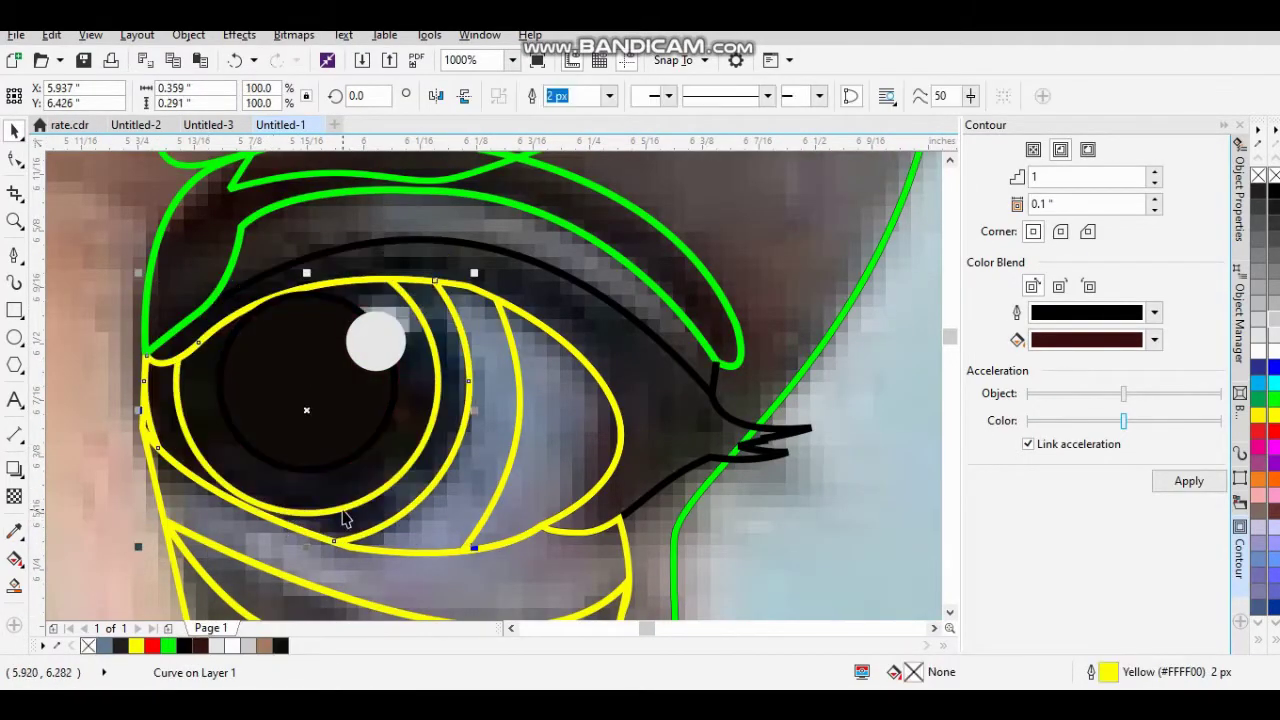
Fill the right eye interior black behind the iris and add a dark-brown iris contour.
left_click(384, 357)
left_click(280, 645)
key("ctrl+Page_Down")
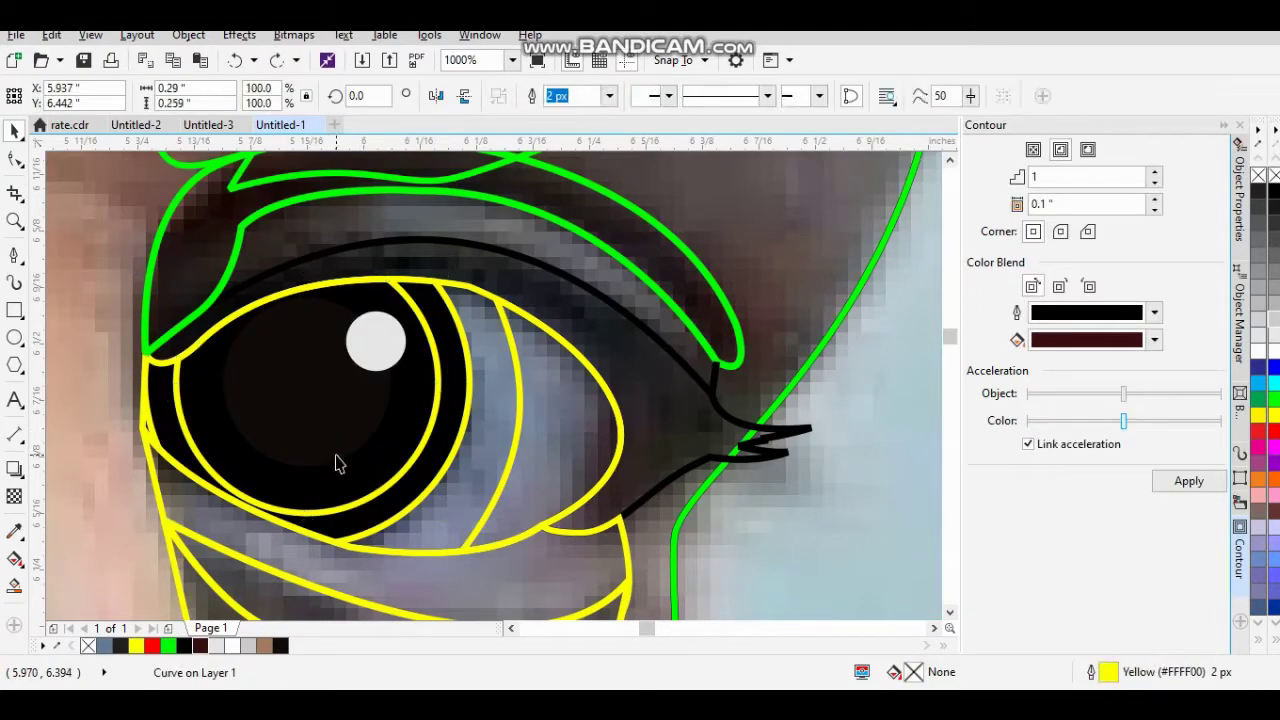
key("Escape")
left_click(386, 409)
key("Escape")
left_click(346, 449)
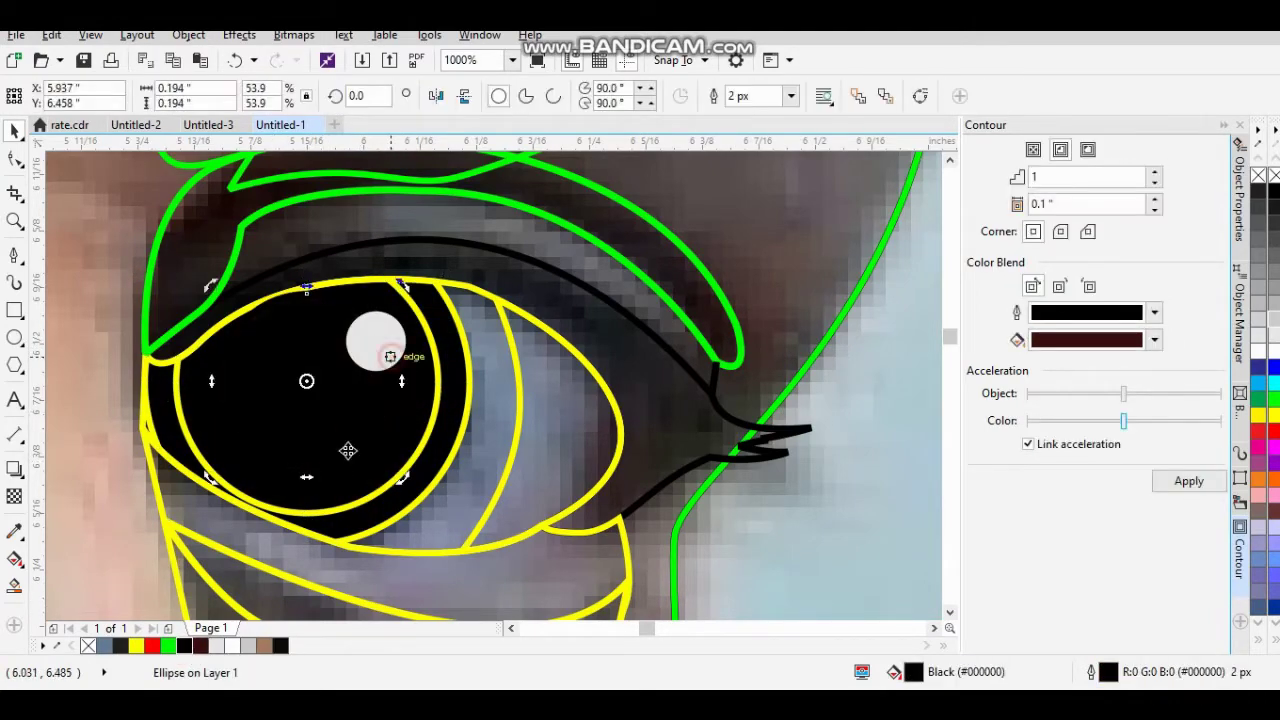
left_click(15, 587)
Fill the white of the right eye white.
scroll(371, 328, "down", 1)
scroll(352, 386, "up", 1)
left_click(352, 386)
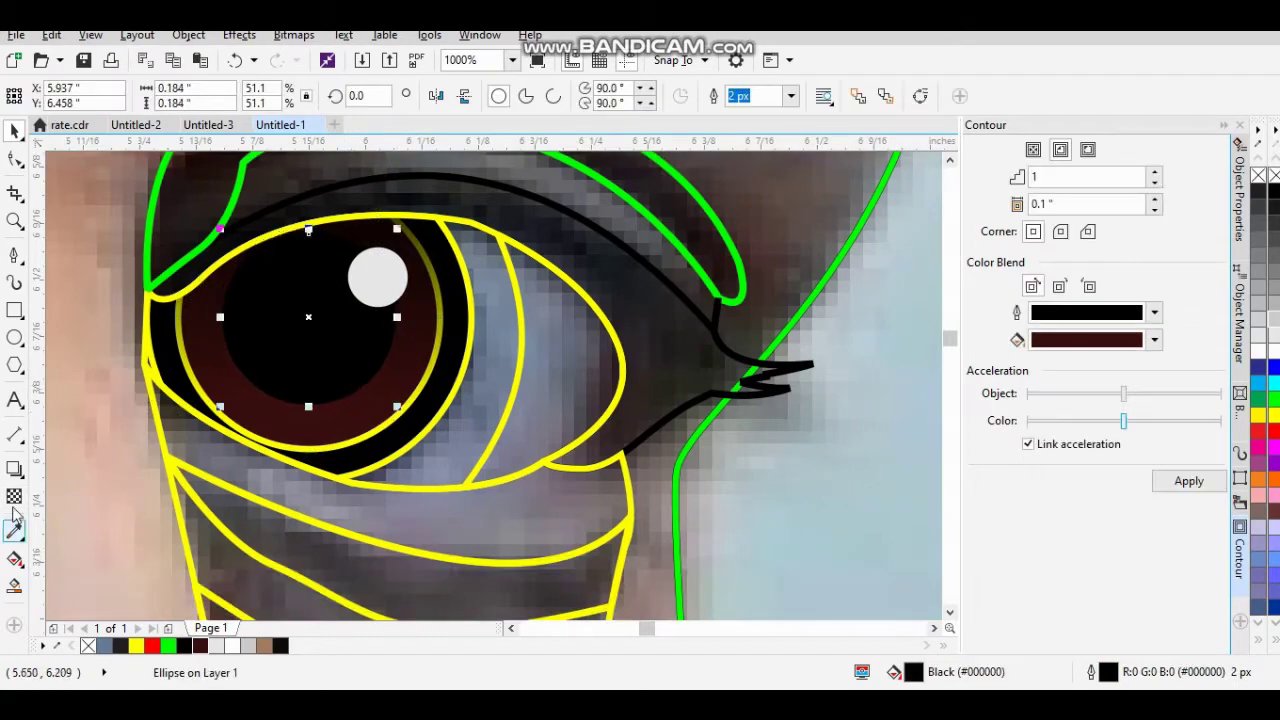
left_click(14, 496)
key("space")
scroll(384, 224, "down", 1)
left_click(429, 523, "shift")
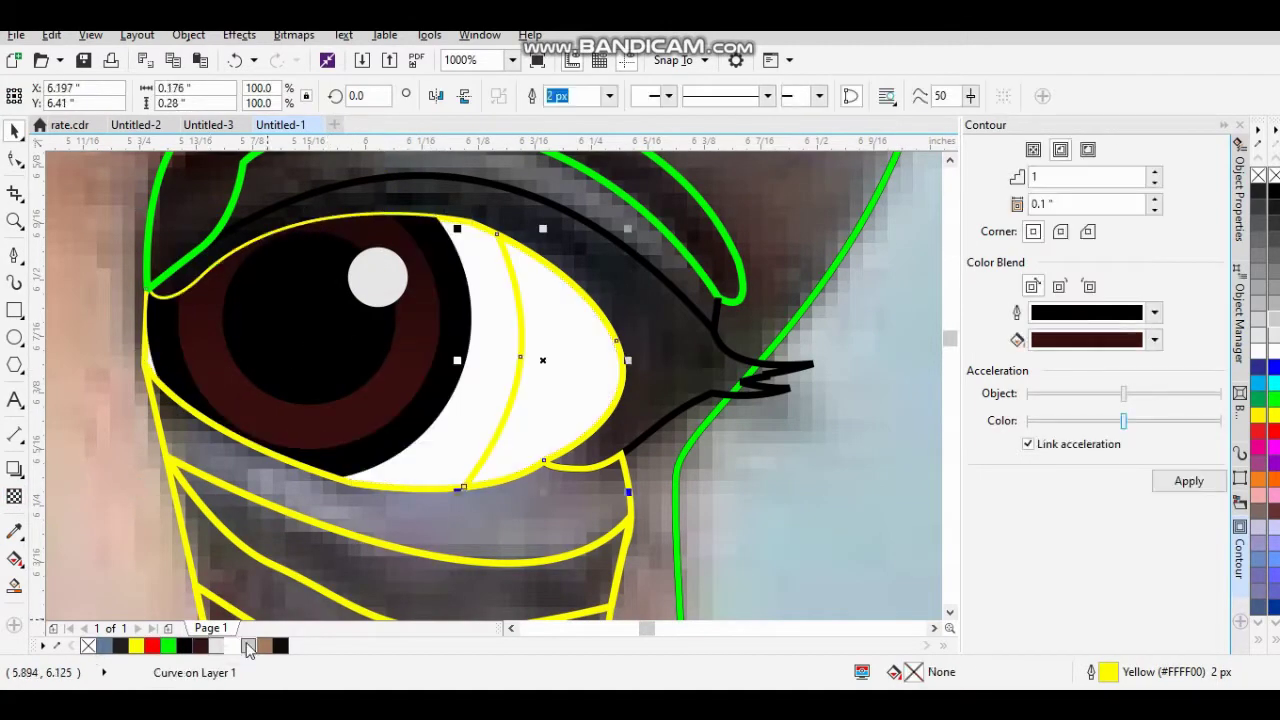
Select the left-eye eyelid, moustache and hair outline curves in turn.
scroll(288, 466, "down", 1)
left_click(288, 466)
scroll(288, 466, "down", 1)
scroll(400, 400, "down", 2)
scroll(575, 470, "up", 2)
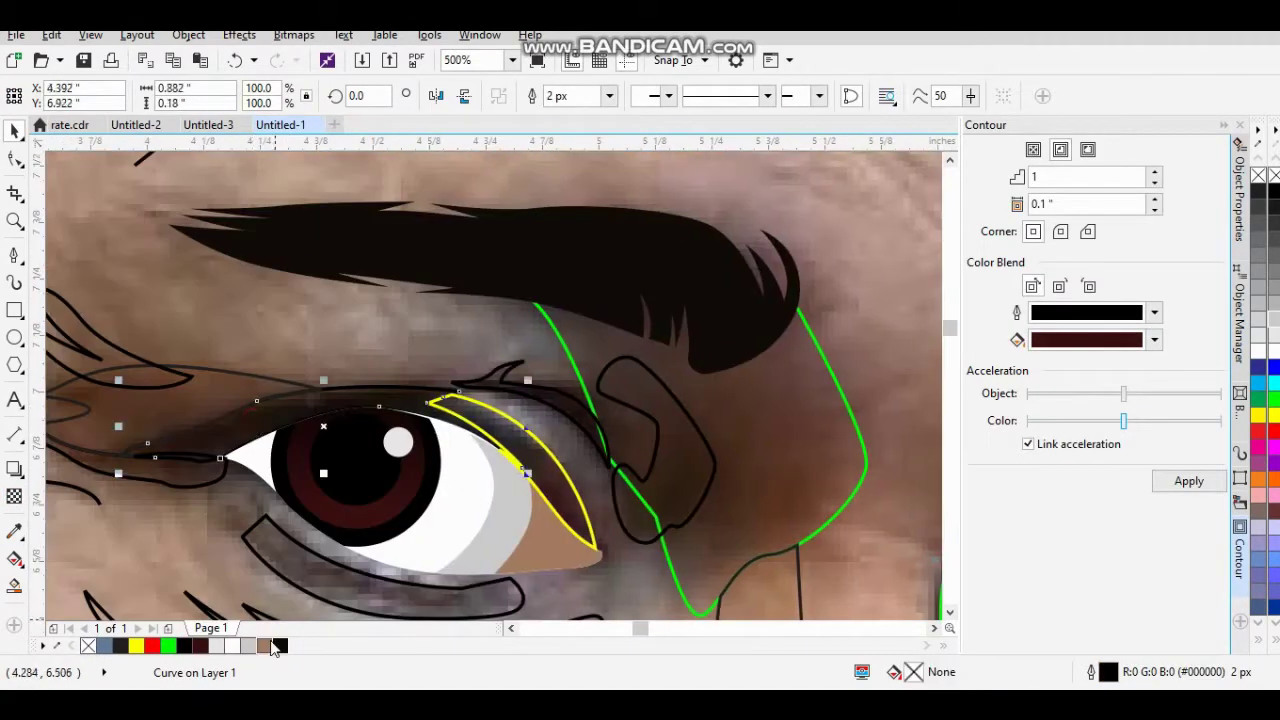
scroll(575, 470, "up", 1)
scroll(263, 500, "down", 2)
left_click(300, 500)
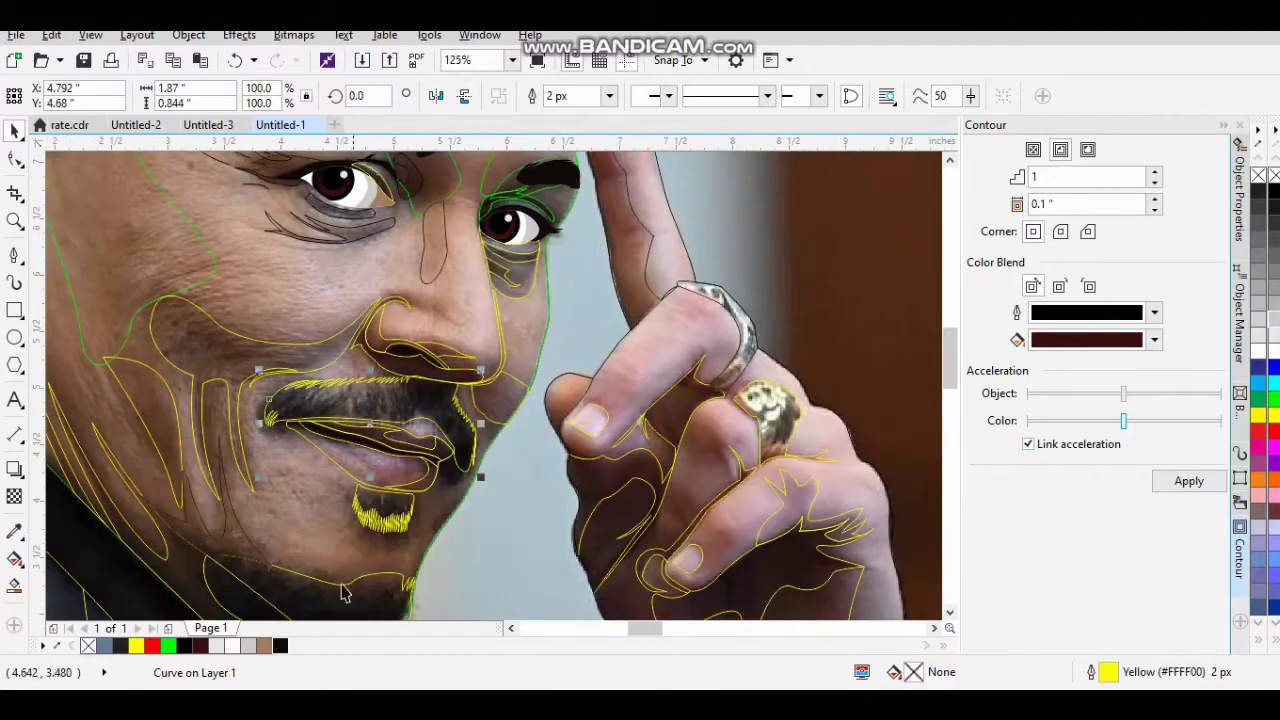
scroll(315, 588, "up", 1)
scroll(246, 586, "down", 1)
scroll(234, 543, "up", 1)
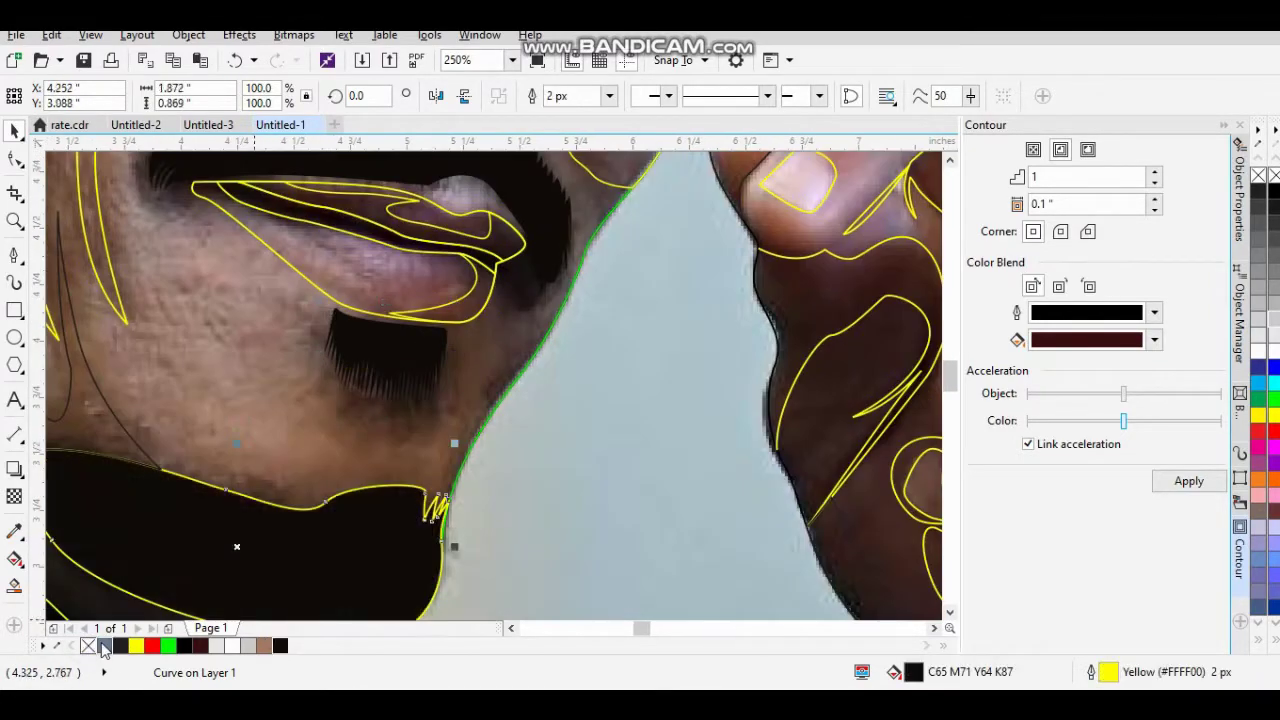
scroll(300, 277, "down", 2)
left_click(300, 277)
scroll(300, 277, "up", 2)
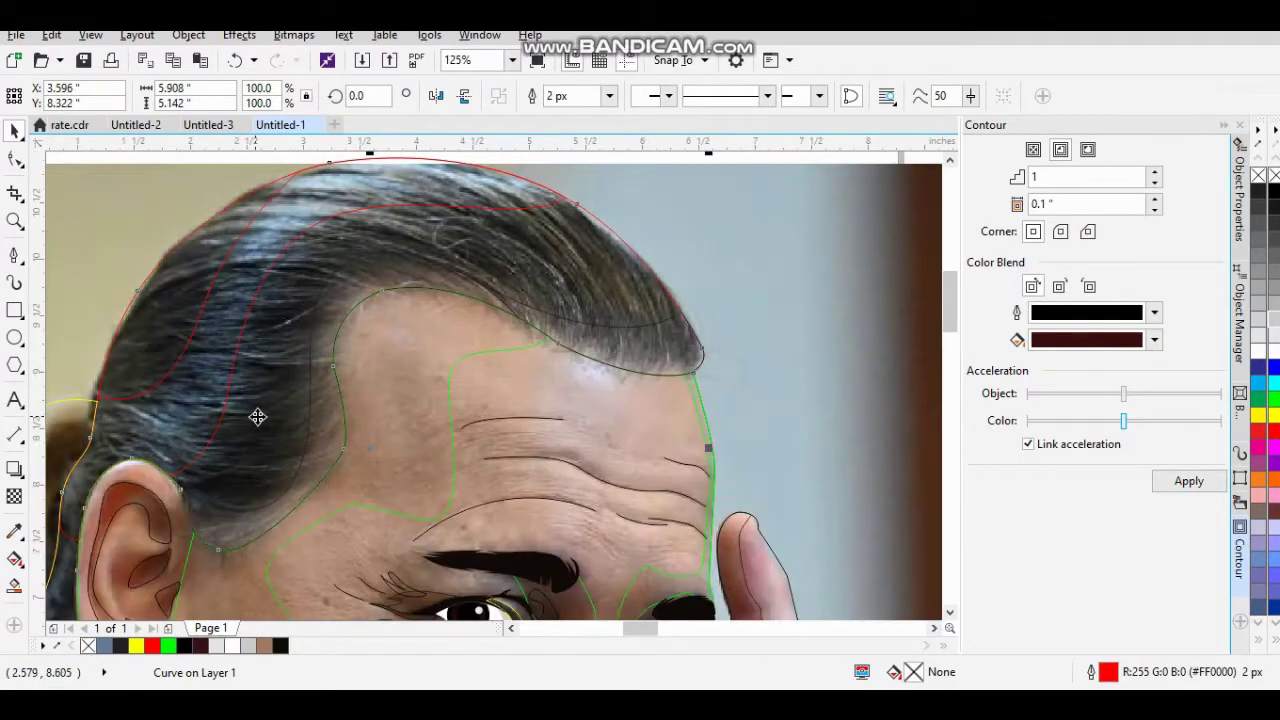
Fill the slicked-back hair dark brown-black, dropping the trial maroon contour band.
key("ctrl+z")
key("ctrl+z")
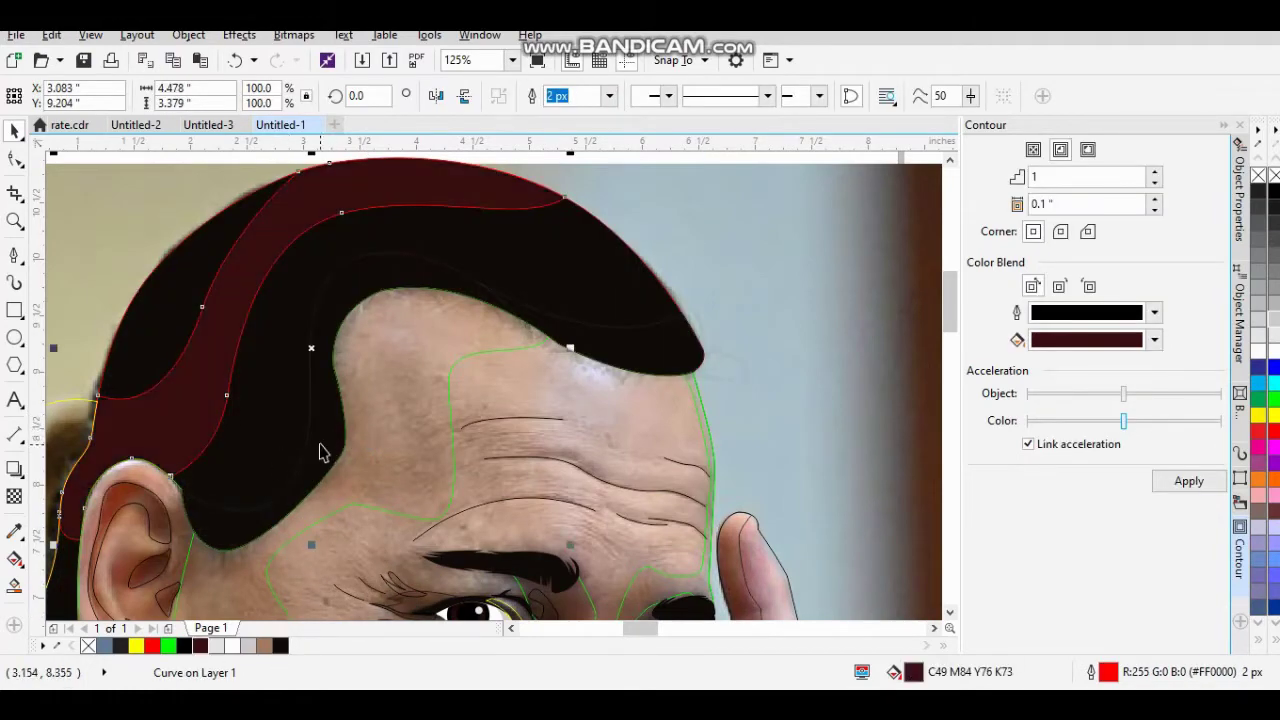
scroll(296, 366, "down", 3)
scroll(266, 448, "up", 3)
key("ctrl+z")
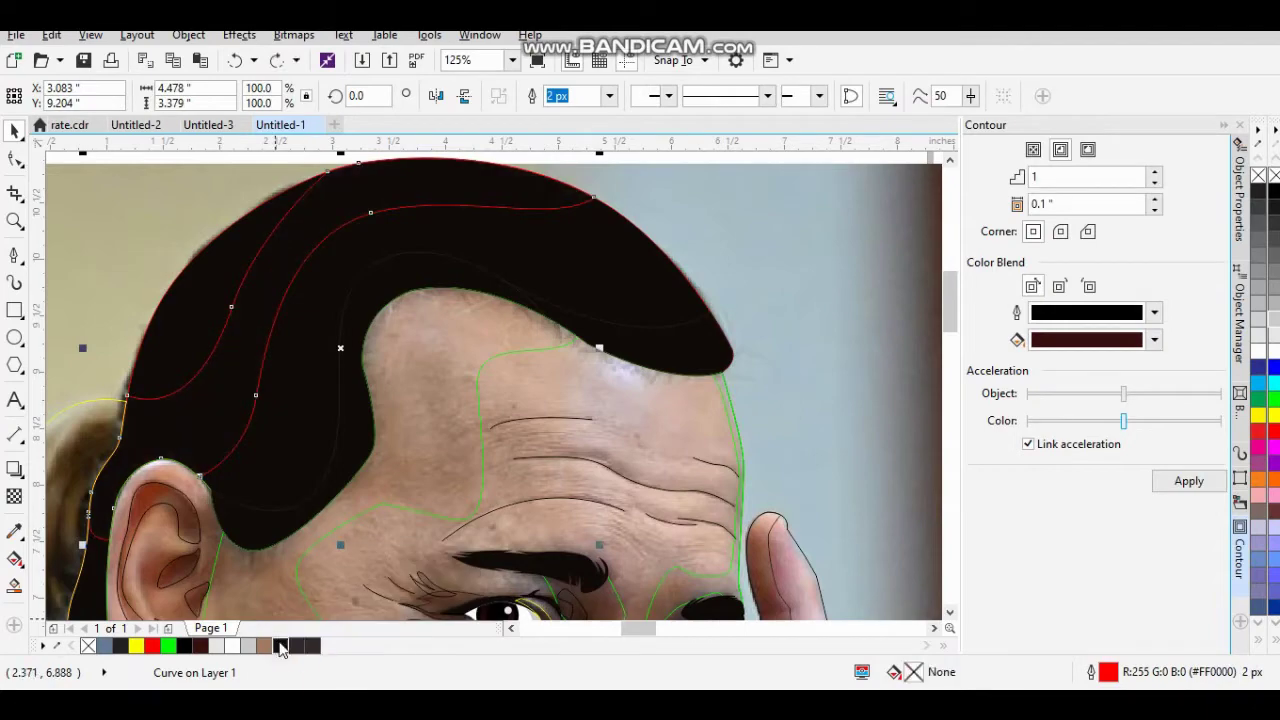
left_click(350, 632)
left_click_drag(286, 434, 418, 288)
scroll(320, 443, "down", 1)
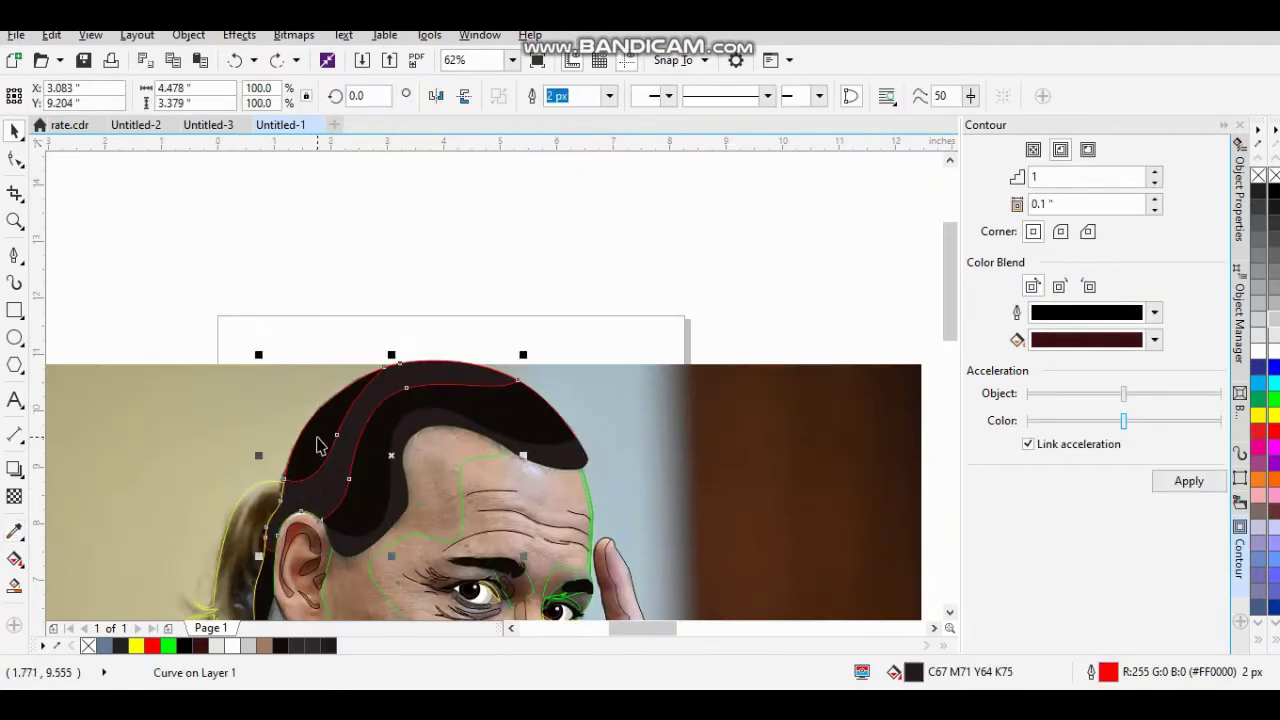
key("Escape")
scroll(400, 414, "down", 3)
Add a new tan skin colour to the document palette.
scroll(783, 374, "down", 1)
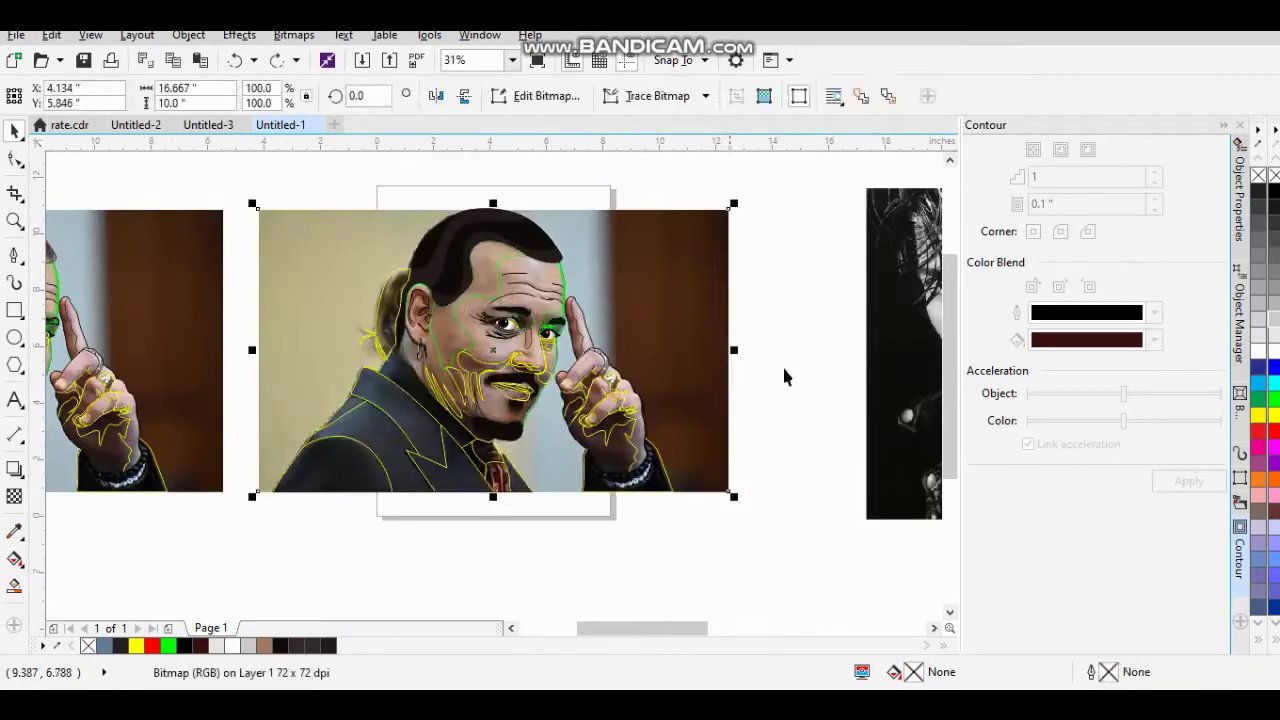
scroll(600, 350, "up", 3)
scroll(500, 400, "down", 5)
scroll(470, 240, "up", 7)
scroll(490, 380, "down", 5)
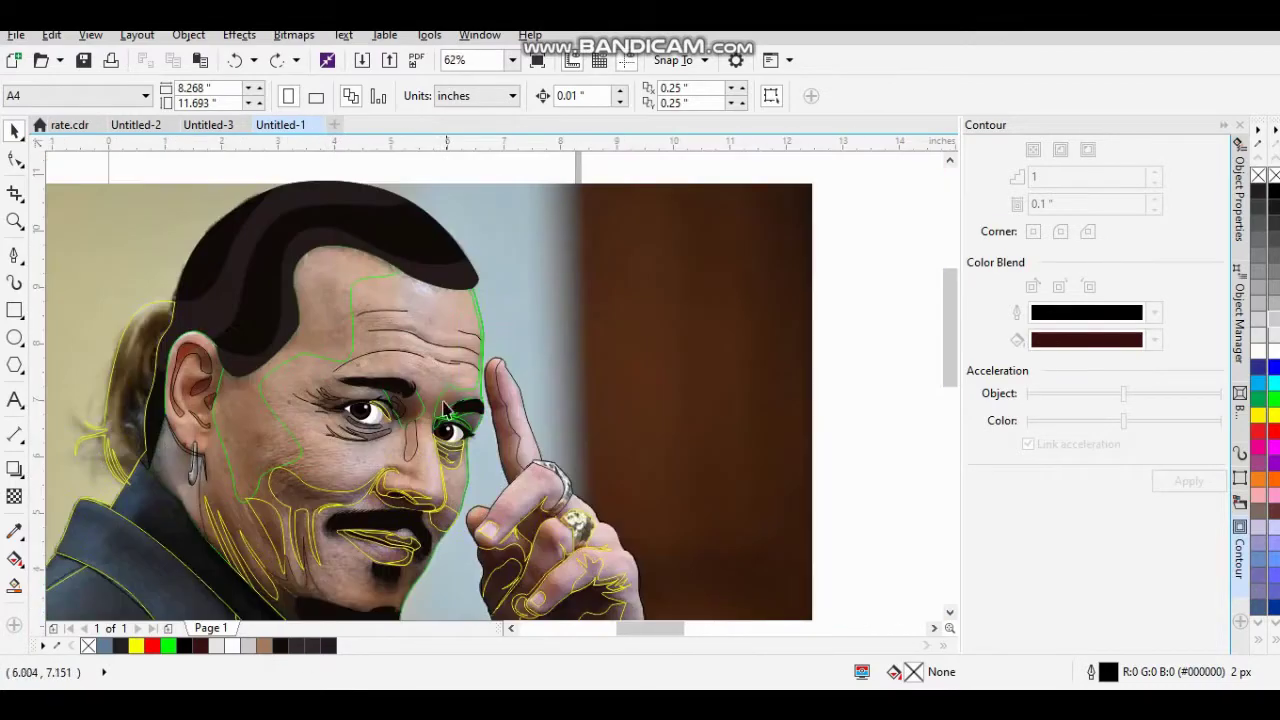
scroll(490, 380, "up", 3)
double_click(264, 645)
left_click(806, 157)
left_click(393, 268)
left_click(843, 490)
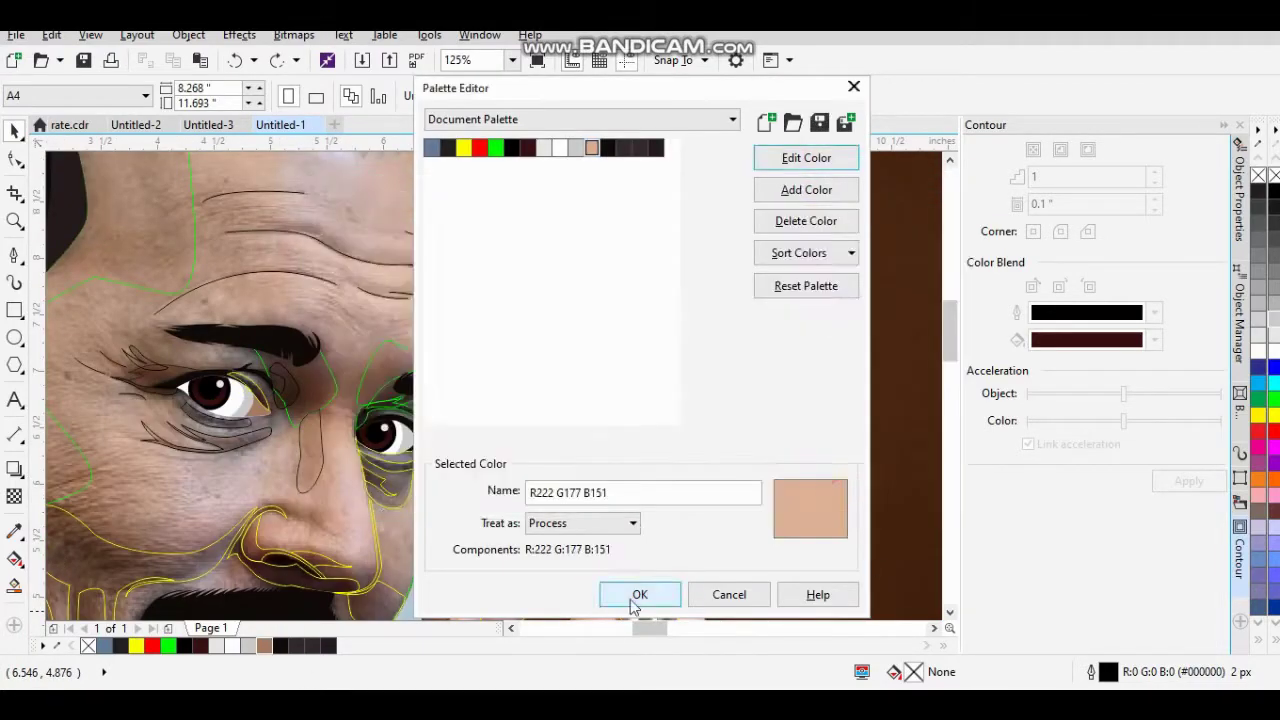
Fill the face outline with the tan skin tone R222 G177 B151.
left_click(640, 594)
scroll(387, 432, "down", 2)
left_click(387, 432)
key("ctrl+z")
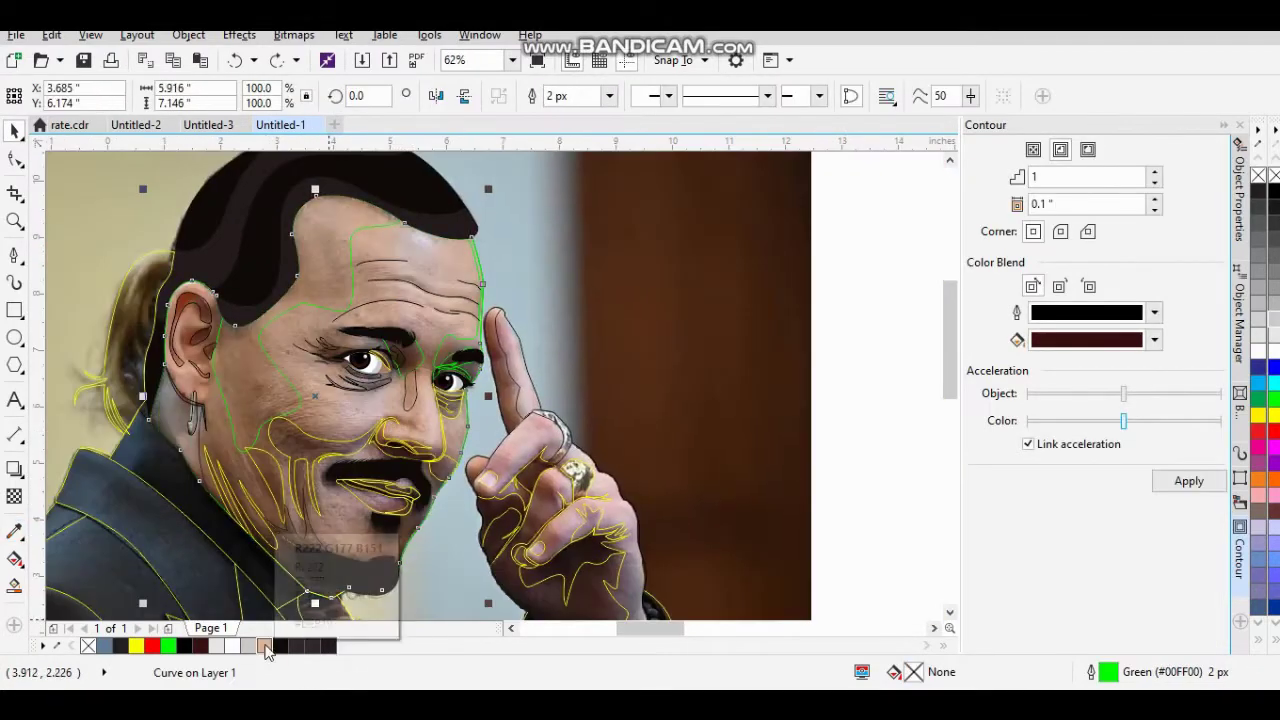
scroll(305, 590, "up", 1)
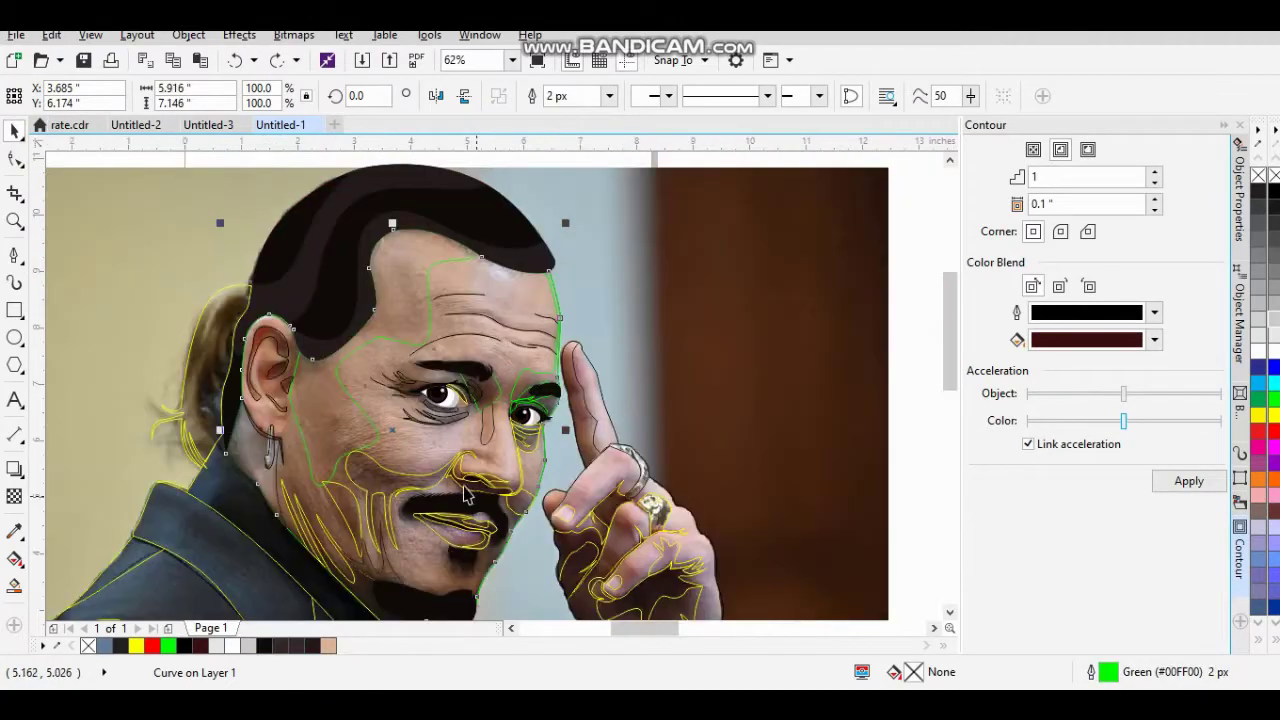
scroll(463, 495, "up", 2)
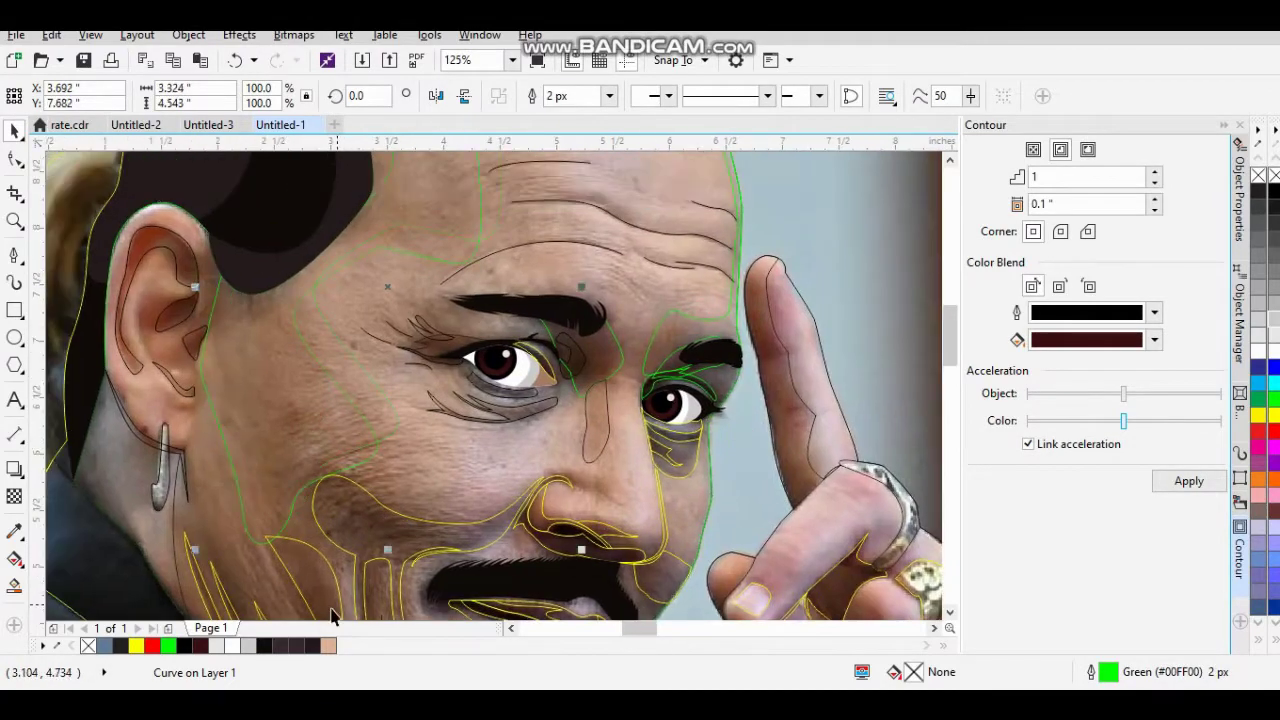
left_click(348, 656)
scroll(332, 455, "down", 2)
Switch the face fill to a lighter skin tan.
left_click(328, 645)
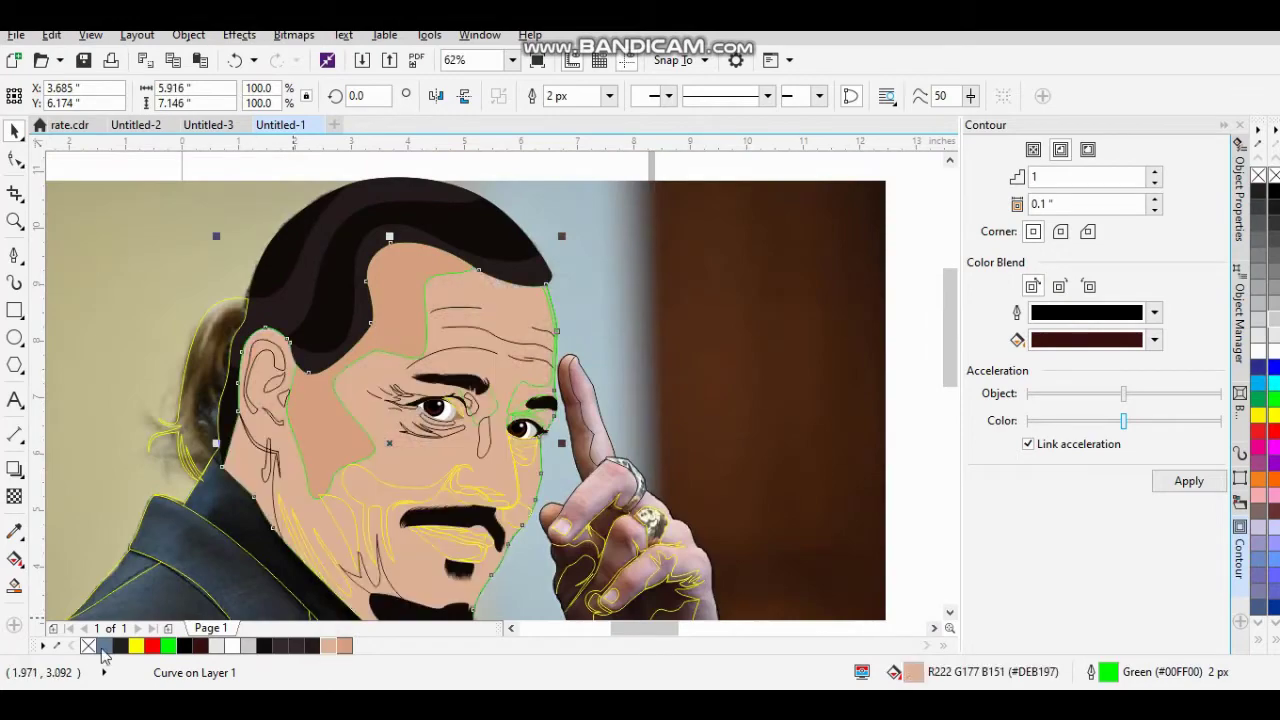
scroll(383, 318, "down", 2)
scroll(420, 340, "up", 2)
scroll(450, 370, "down", 2)
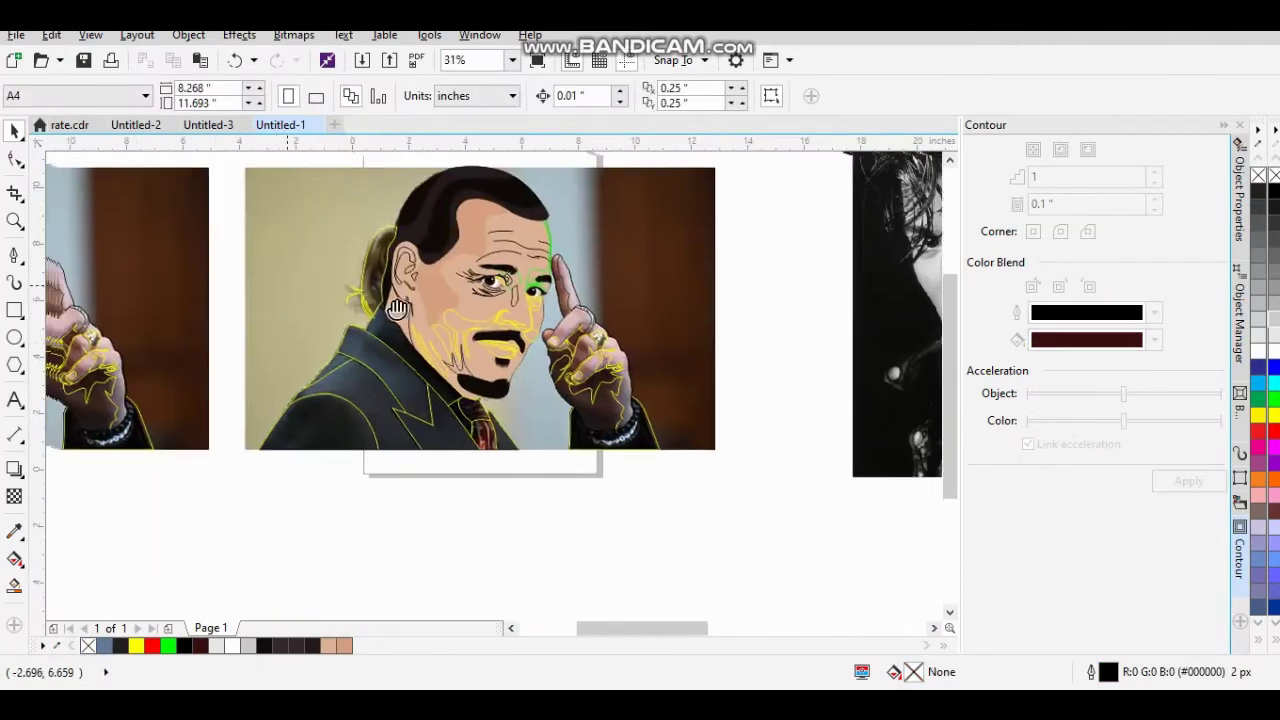
Drag the left reference photo up above the traced portrait.
left_click(453, 372)
scroll(453, 372, "down", 2)
left_click_drag(240, 423, 494, 280)
scroll(451, 454, "up", 2)
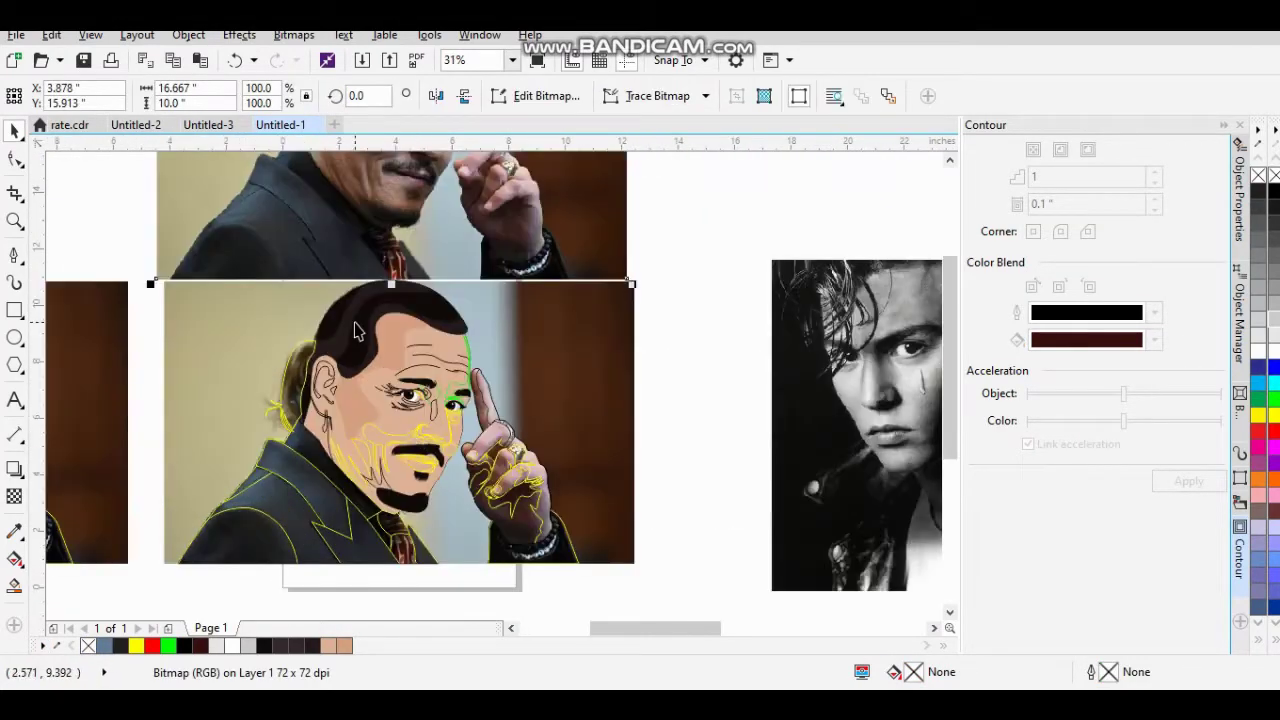
scroll(362, 508, "up", 2)
scroll(362, 508, "down", 2)
scroll(362, 508, "up", 2)
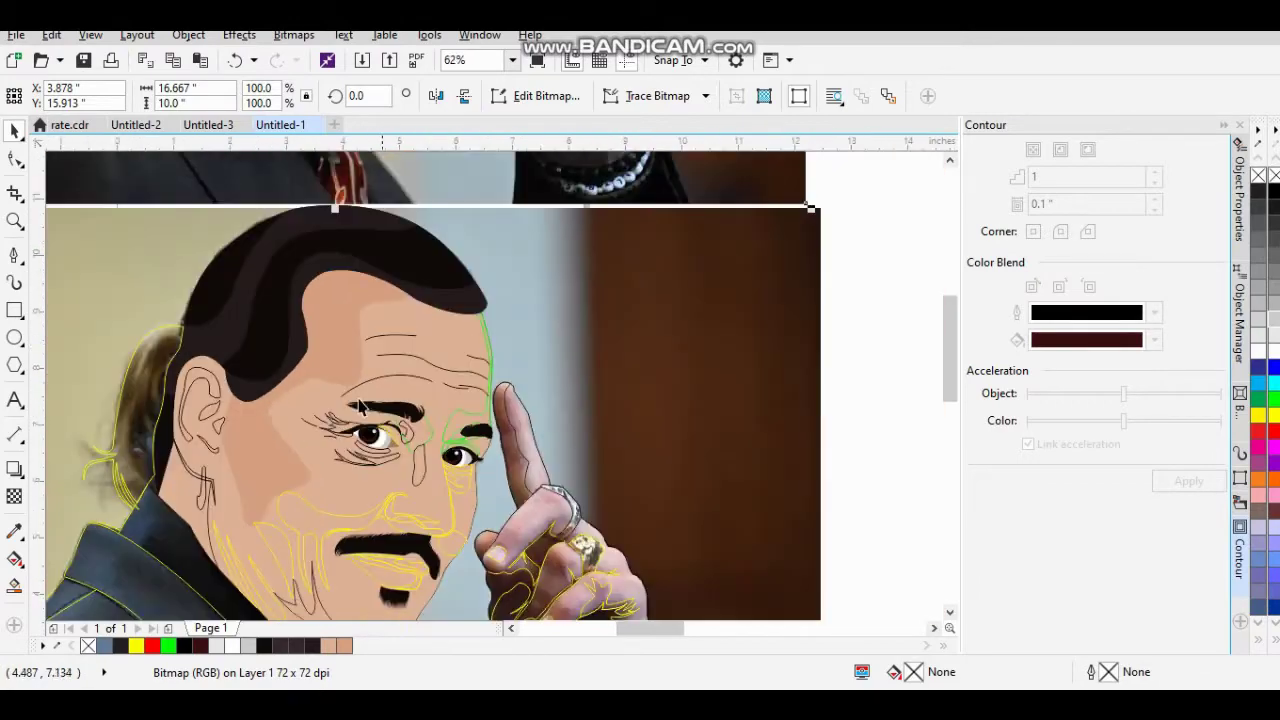
Try an eyedropper dark-brown fill on the eye-corner shape beside the eye.
left_click(325, 400, "shift")
left_click(88, 645)
scroll(400, 390, "up", 2)
left_click(420, 385)
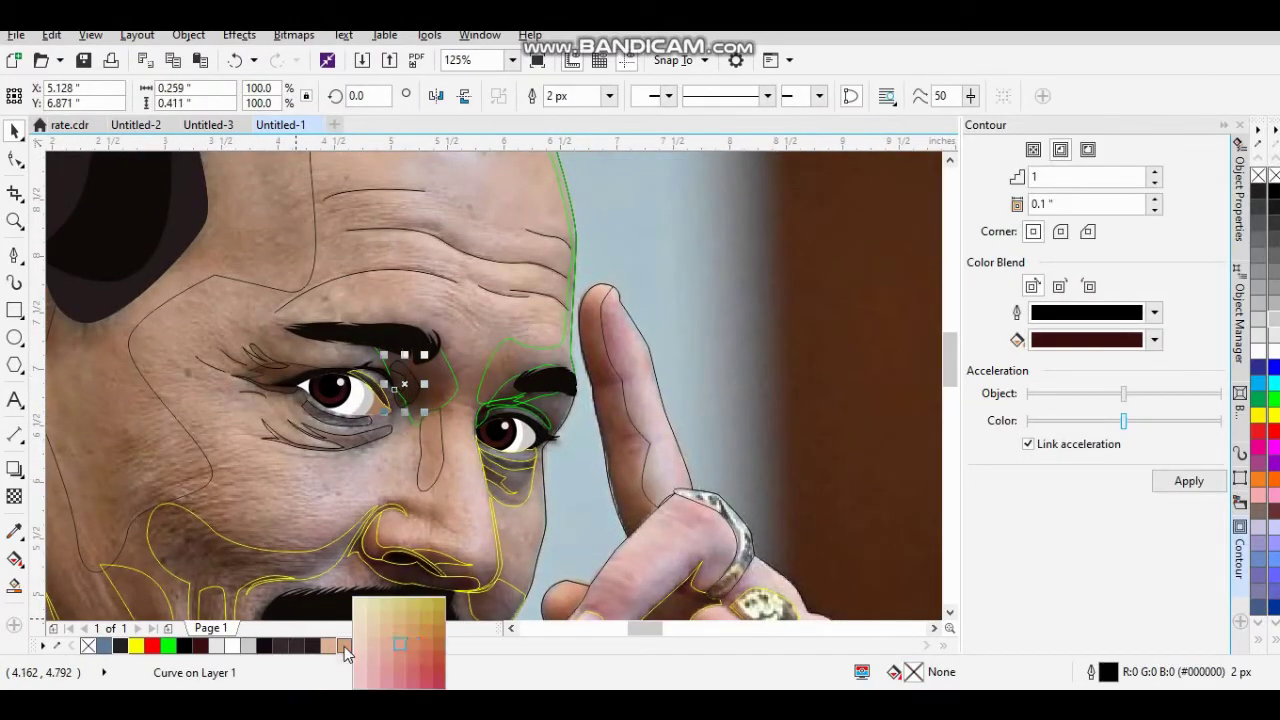
key("i")
scroll(408, 376, "up", 2)
left_click(411, 354)
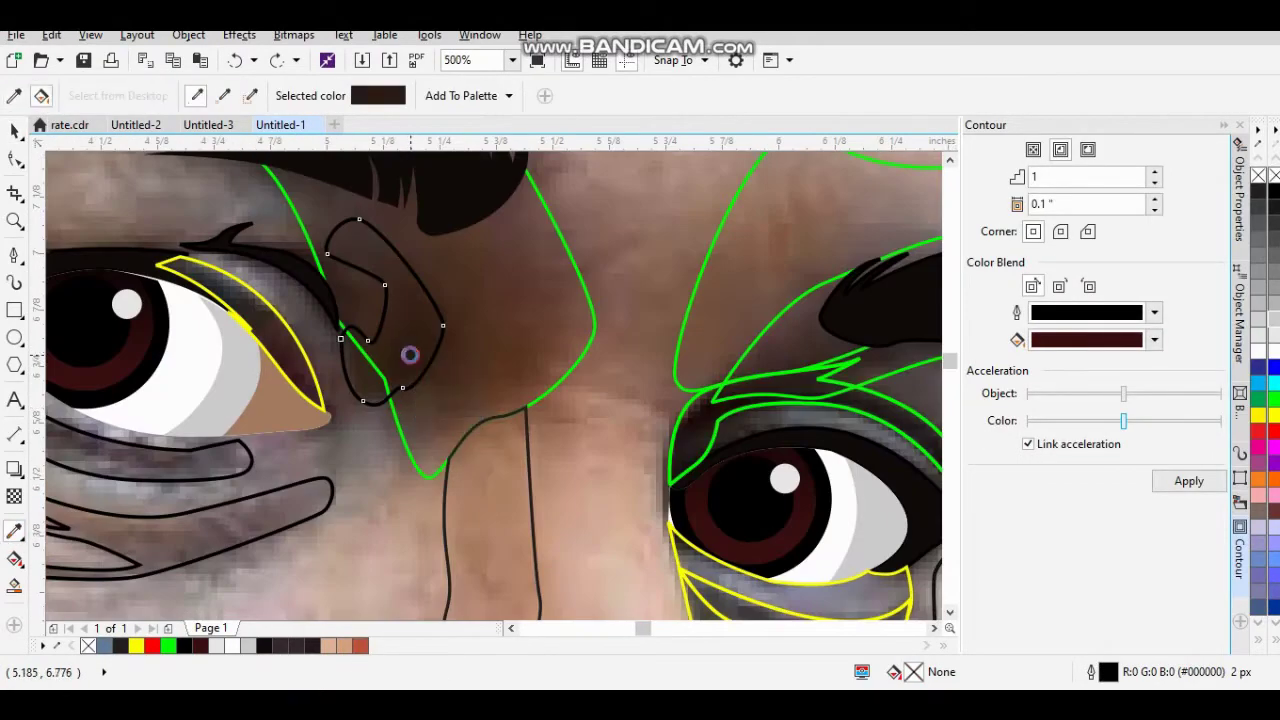
scroll(352, 503, "down", 1)
left_click(340, 440)
key("space")
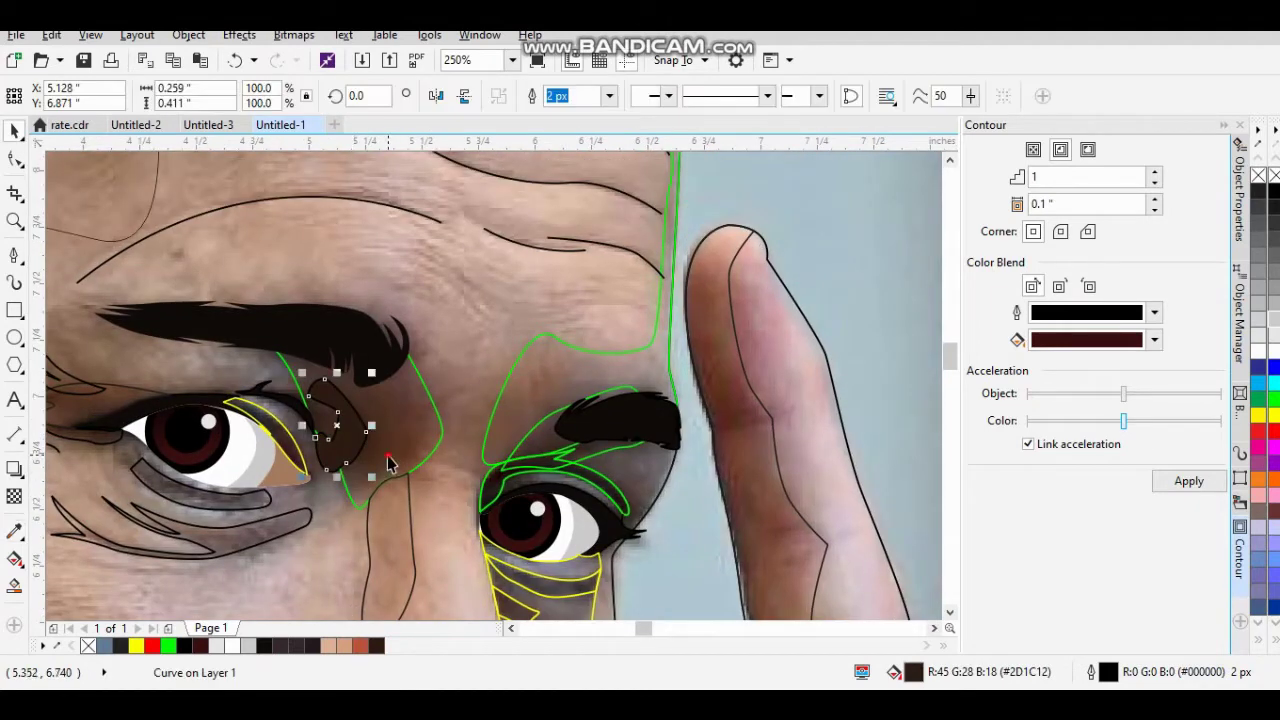
Fill the shape between eyebrow and eye dark brown, then undo the trial brown fills.
left_click(376, 645)
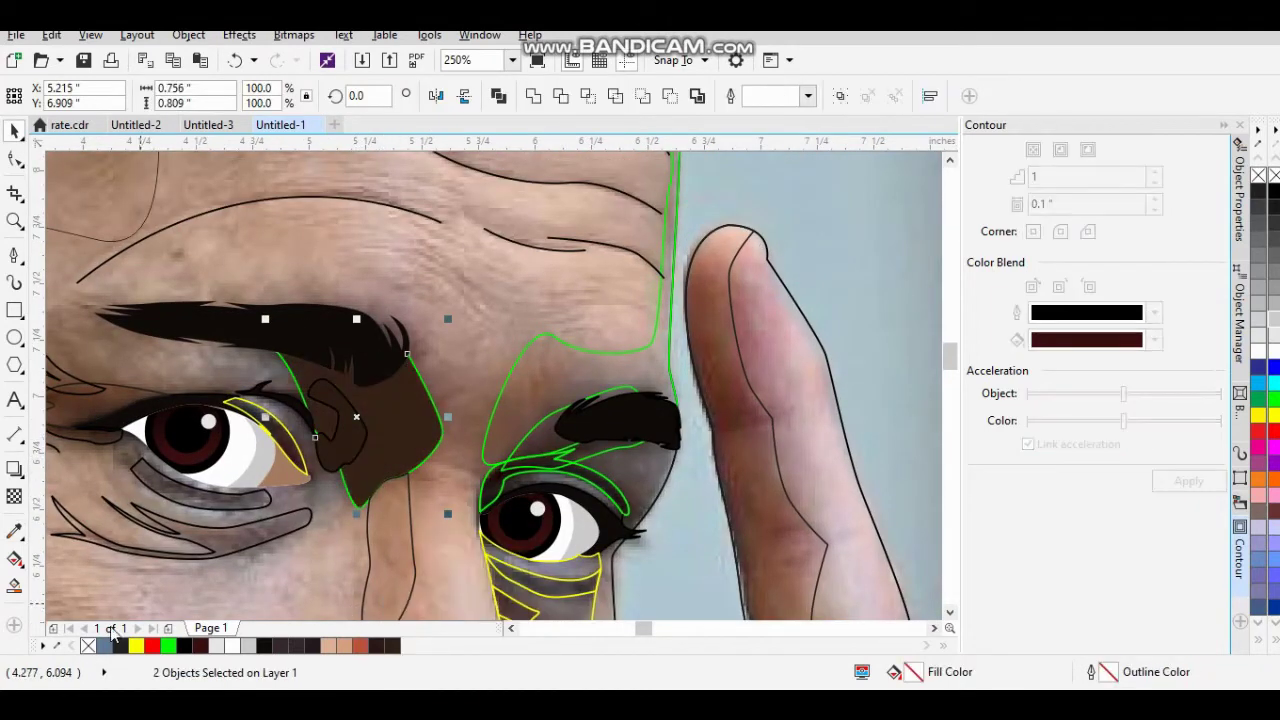
scroll(377, 472, "down", 2)
scroll(377, 472, "up", 2)
scroll(377, 472, "down", 2)
key("ctrl+z")
scroll(377, 472, "up", 2)
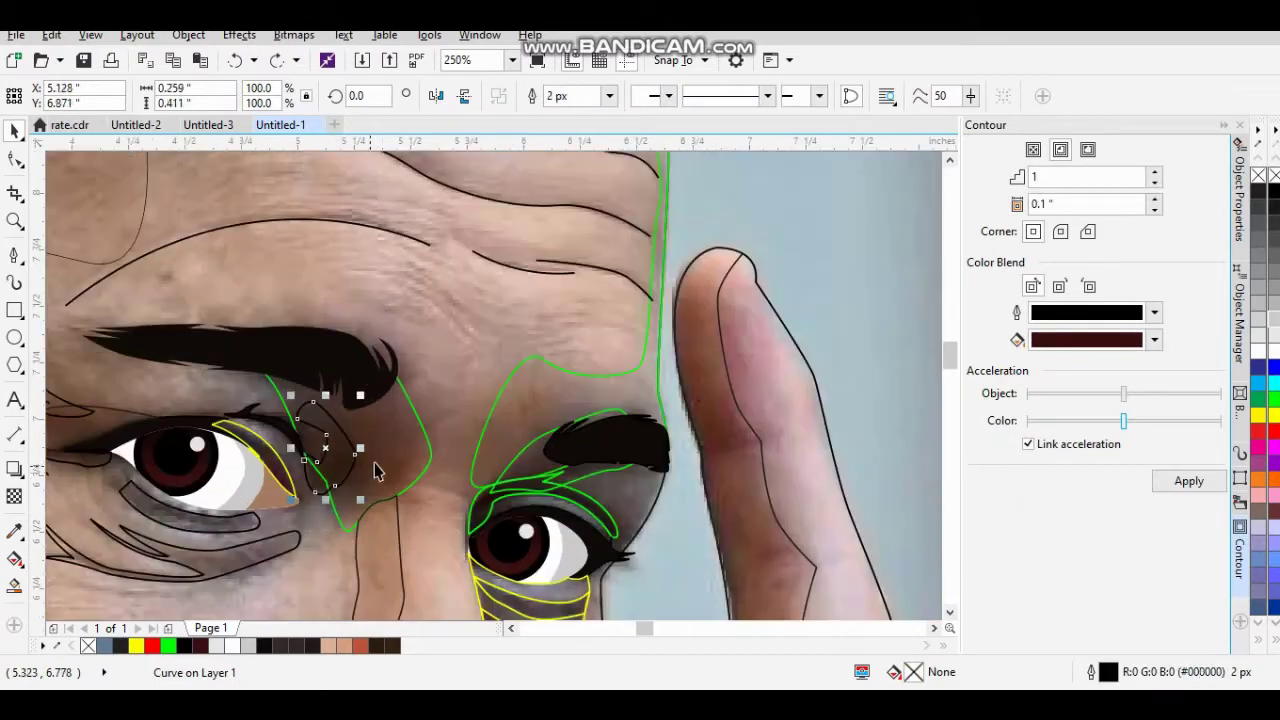
scroll(352, 550, "down", 2)
scroll(352, 550, "down", 1)
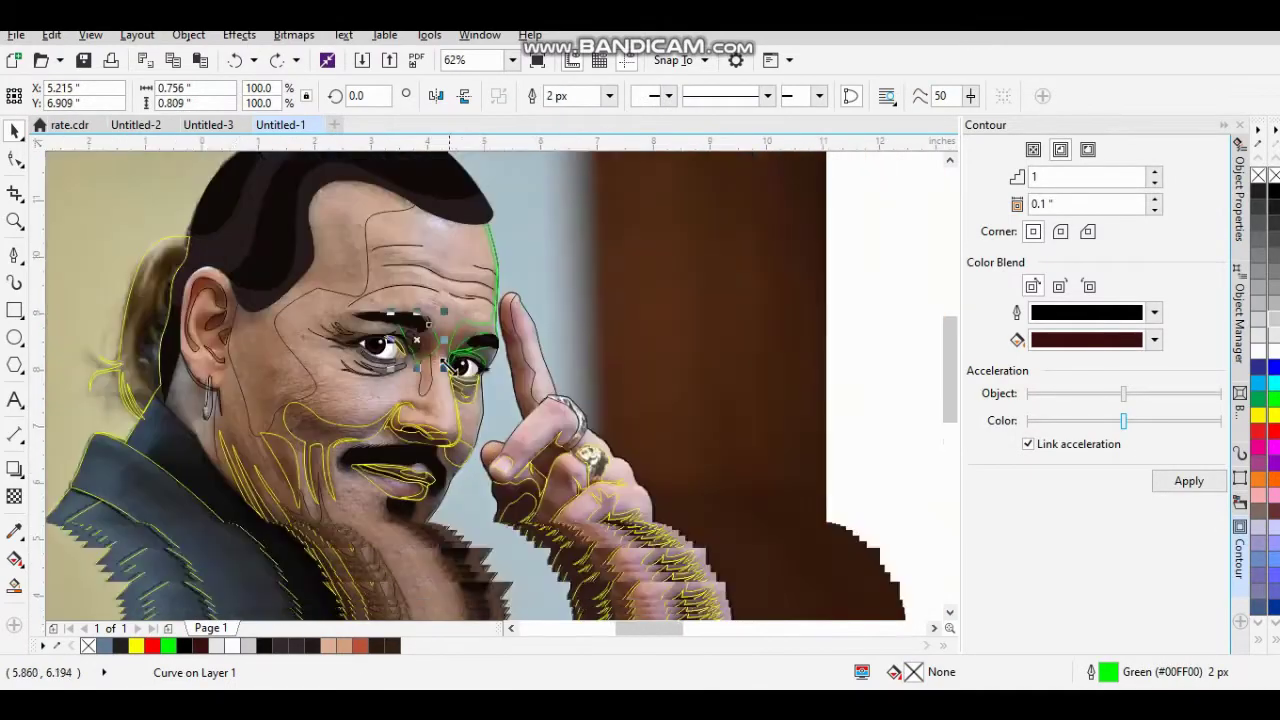
scroll(352, 550, "up", 1)
Fill the large face shading shape with the darker tan R215 G159 B129.
left_click(328, 645)
scroll(331, 434, "down", 2)
scroll(331, 434, "up", 2)
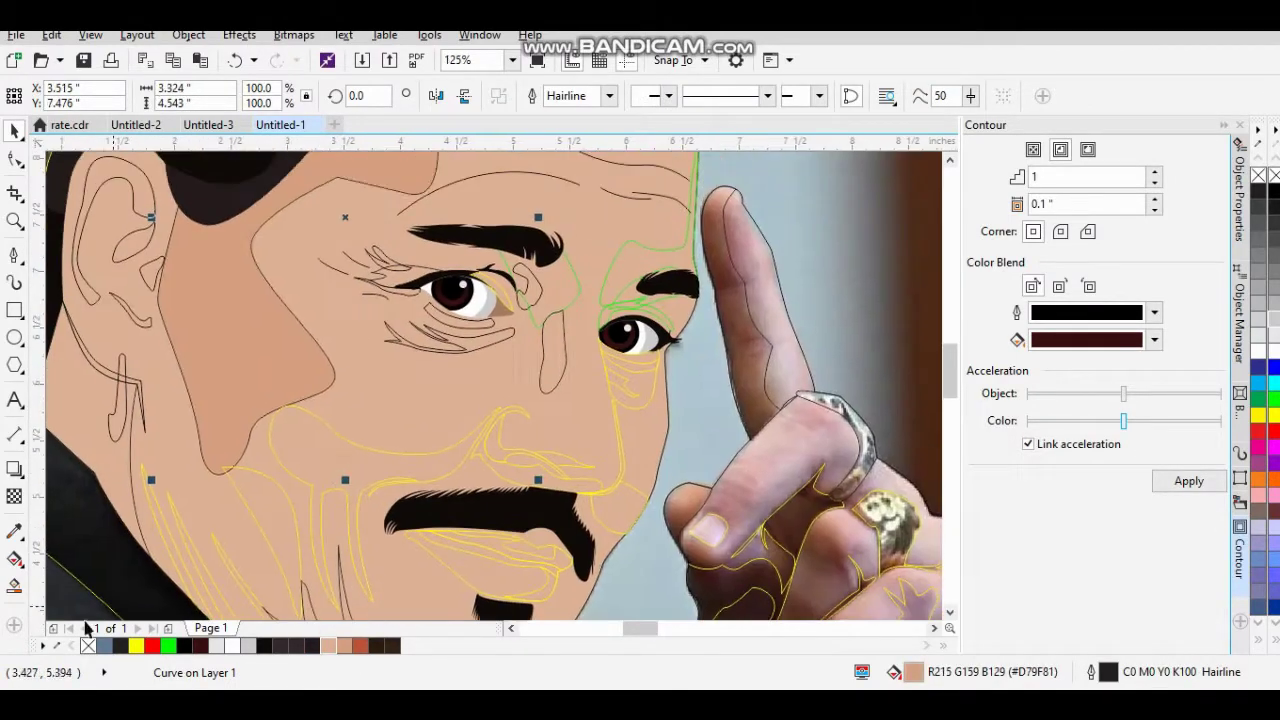
scroll(331, 434, "down", 2)
Remove the ear-detail outlines and fill them rust brown #BD673D with the Eyedropper.
scroll(247, 481, "up", 2)
left_click(247, 481)
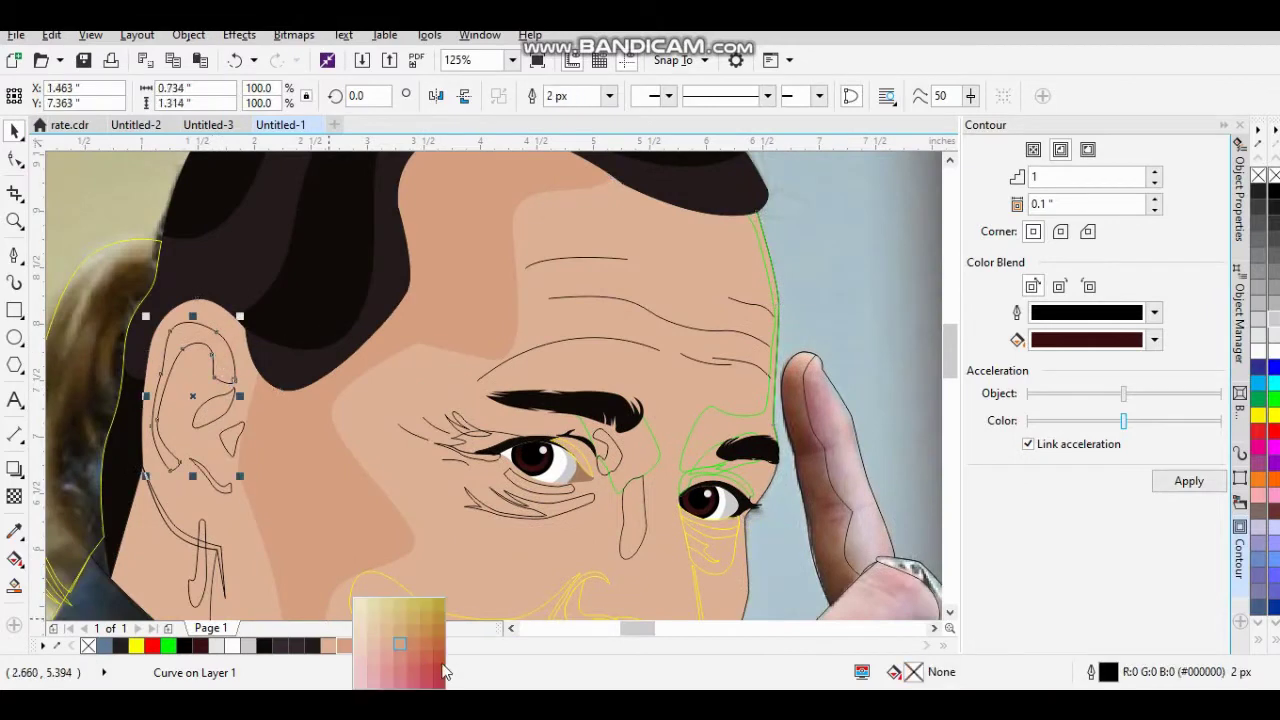
right_click(88, 648)
scroll(180, 430, "up", 1)
key("i")
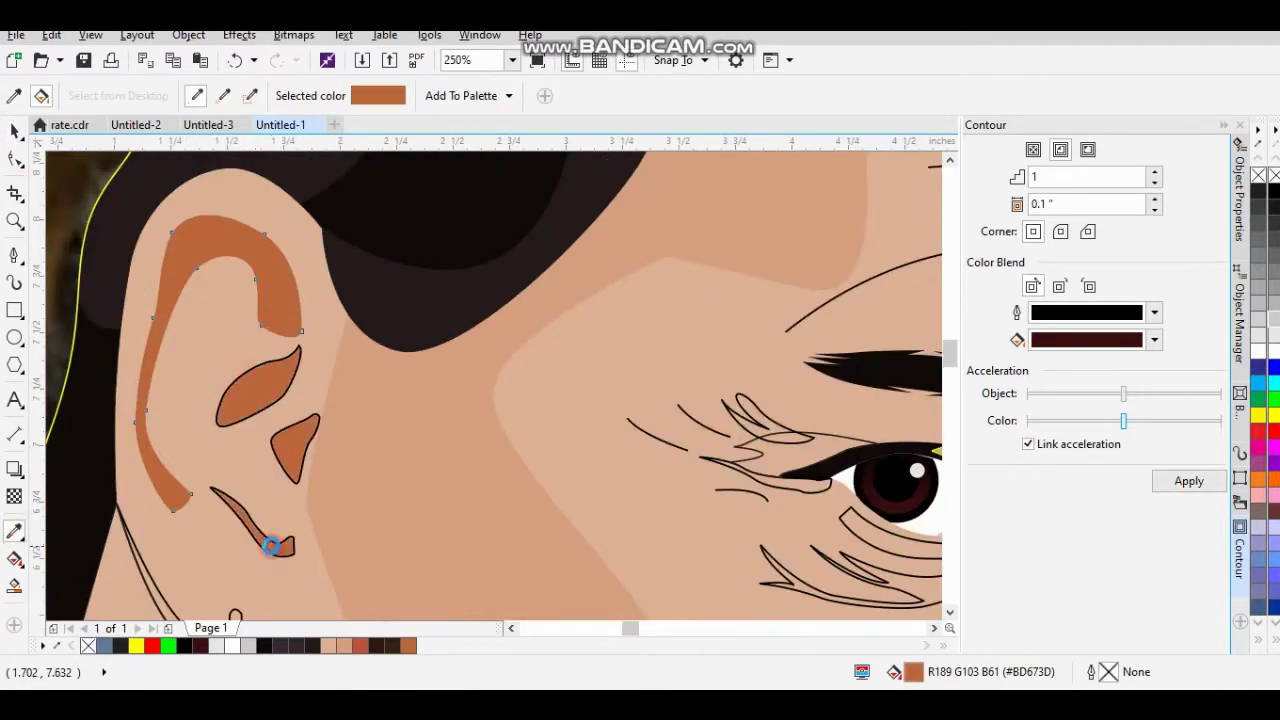
scroll(271, 545, "up", 1)
left_click(251, 493)
scroll(251, 493, "down", 2)
key("space")
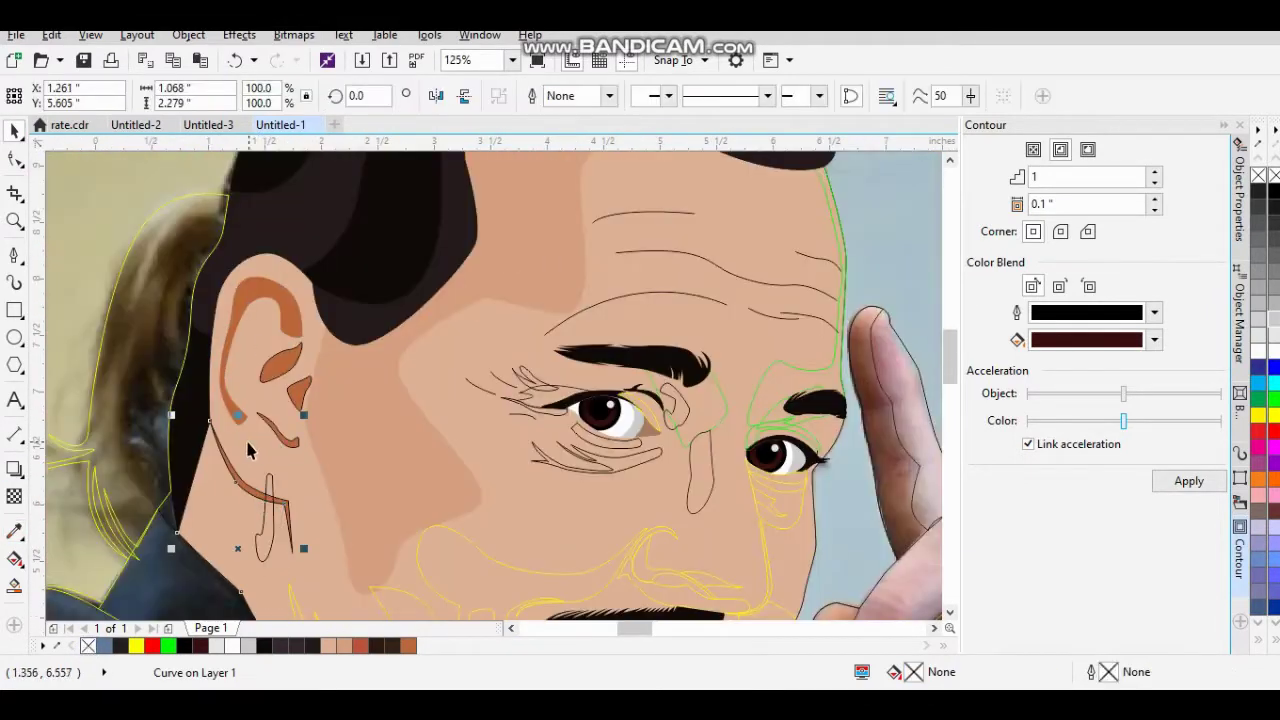
scroll(248, 450, "down", 3)
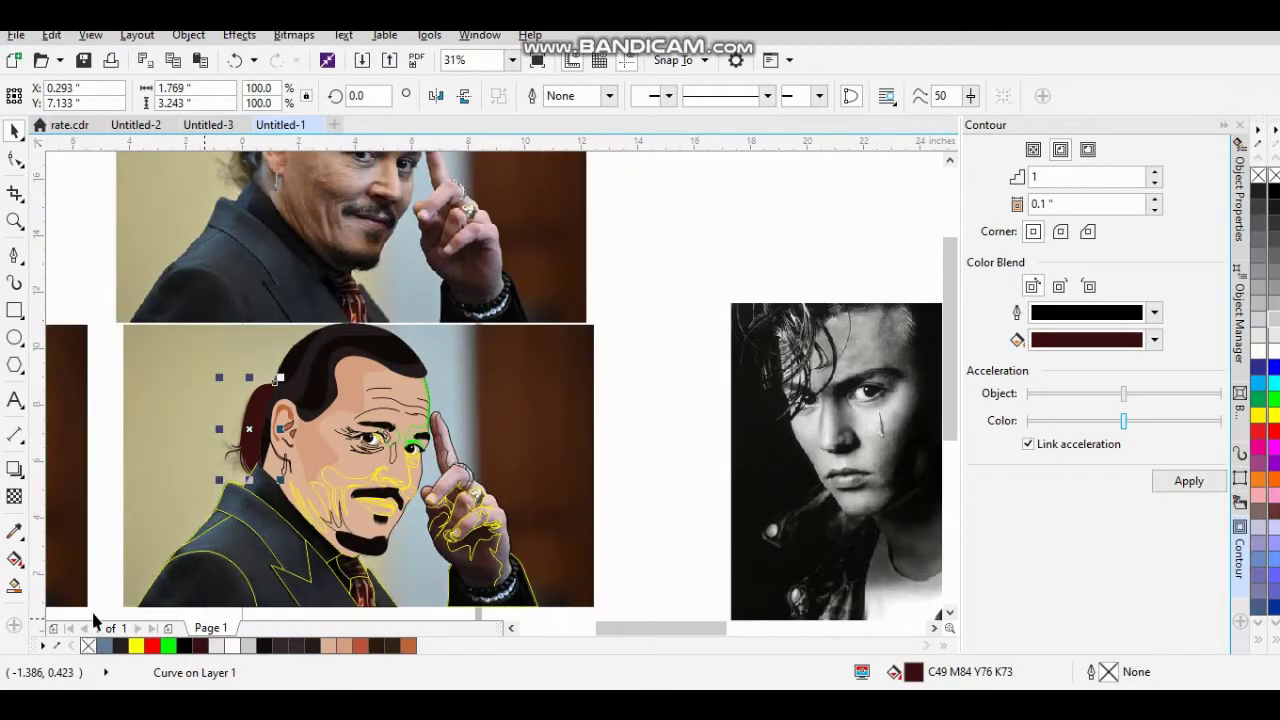
scroll(381, 415, "up", 3)
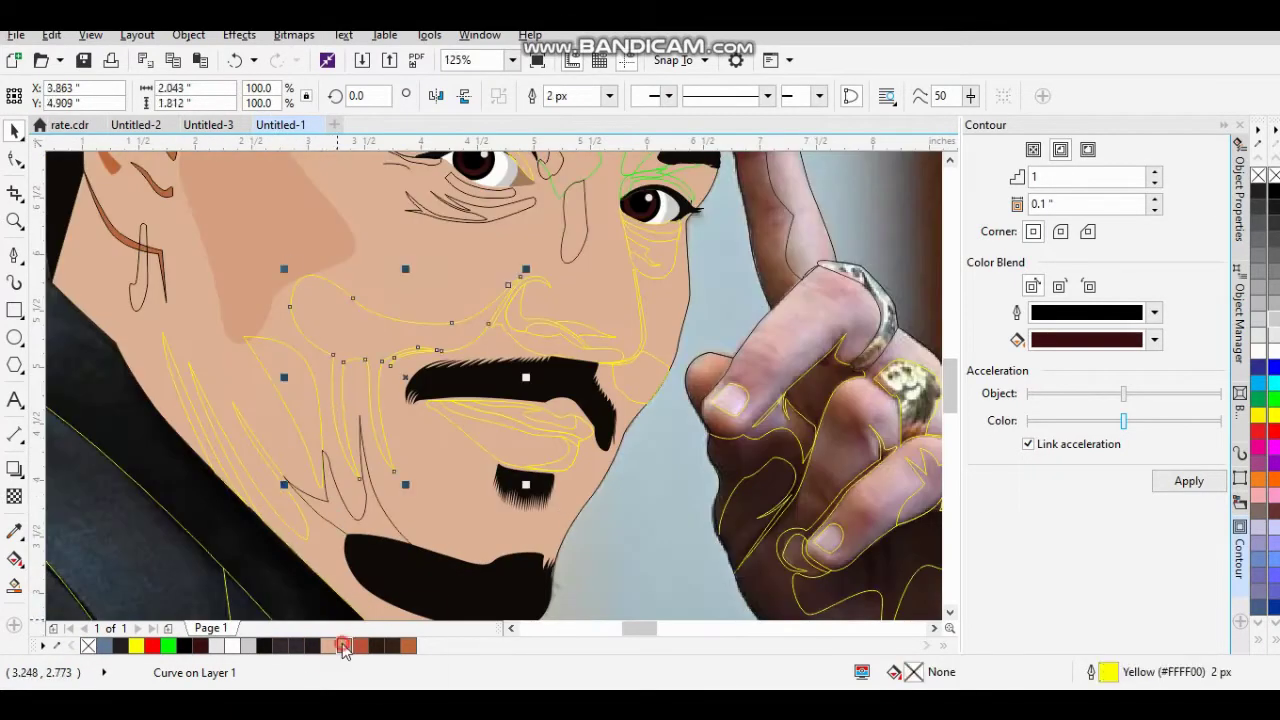
Fill the cheek fold beside the mustache with darker tan #D08A68.
left_click(415, 645)
left_click(268, 460)
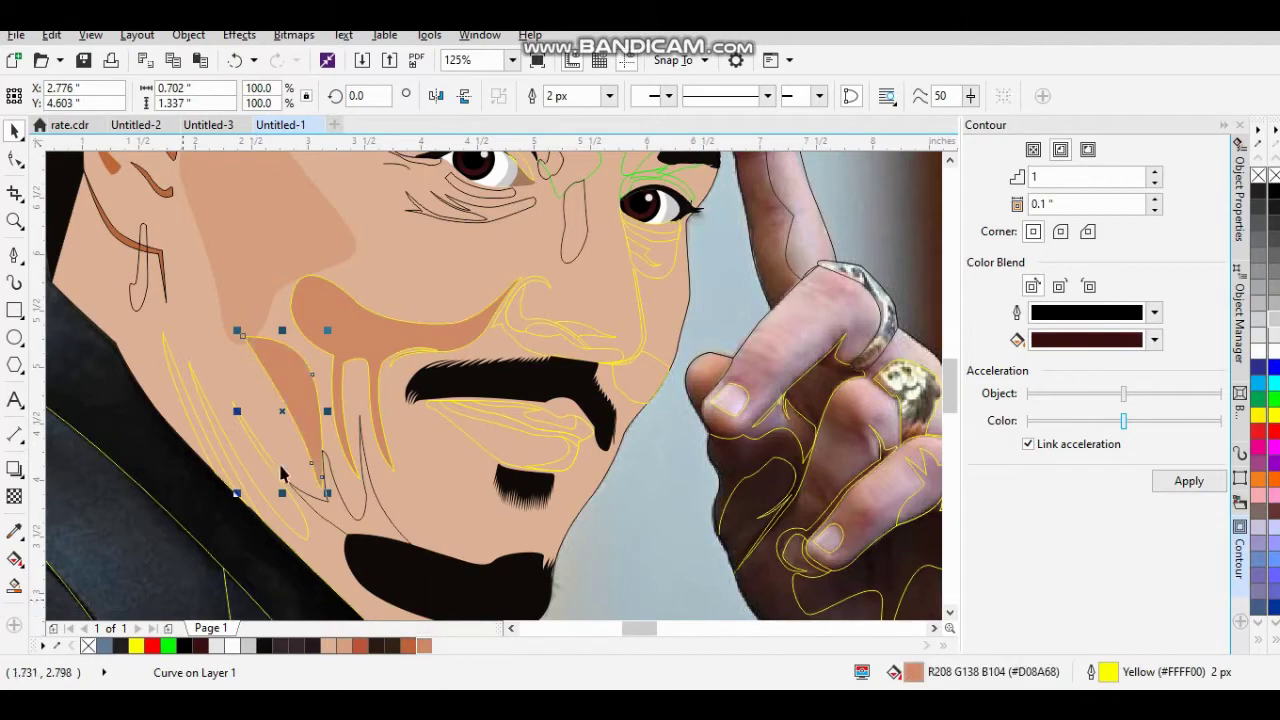
scroll(254, 560, "down", 3)
scroll(500, 350, "up", 3)
scroll(450, 400, "down", 3)
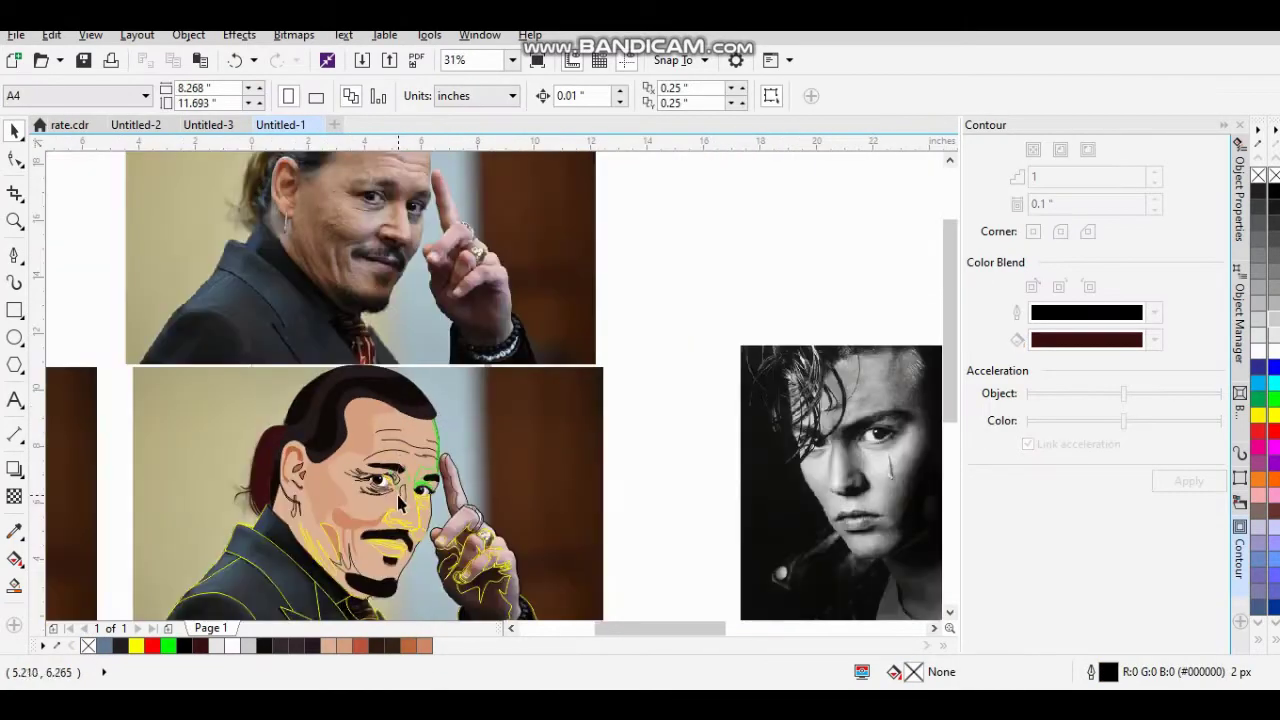
scroll(413, 470, "up", 3)
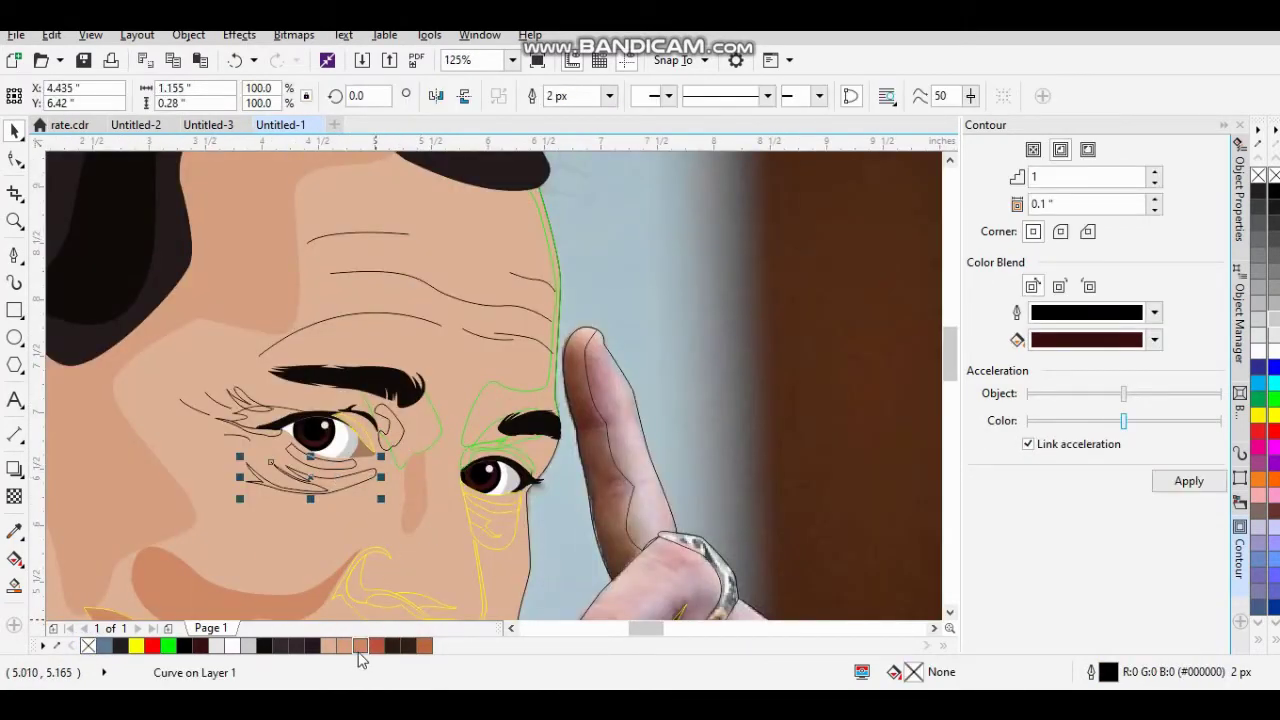
Fill the under-eye shape with darker tan, then select the lower wrinkle under the eye.
left_click(360, 646)
scroll(330, 457, "up", 2)
scroll(336, 540, "down", 1)
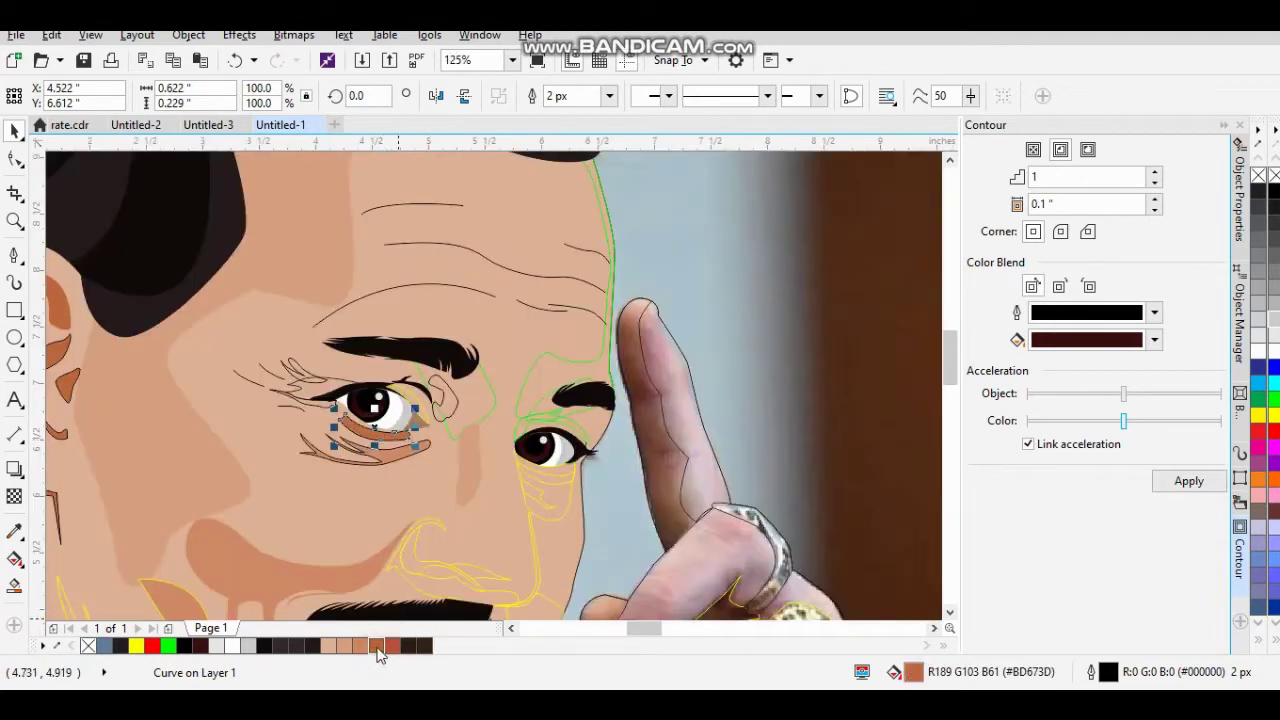
left_click(395, 450)
scroll(390, 445, "up", 2)
With the Color Eyedropper, fill the eyelid wrinkle brown #BD673D and sample tan #D08A68 from the face.
left_click(20, 533)
scroll(350, 420, "up", 2)
scroll(350, 420, "down", 2)
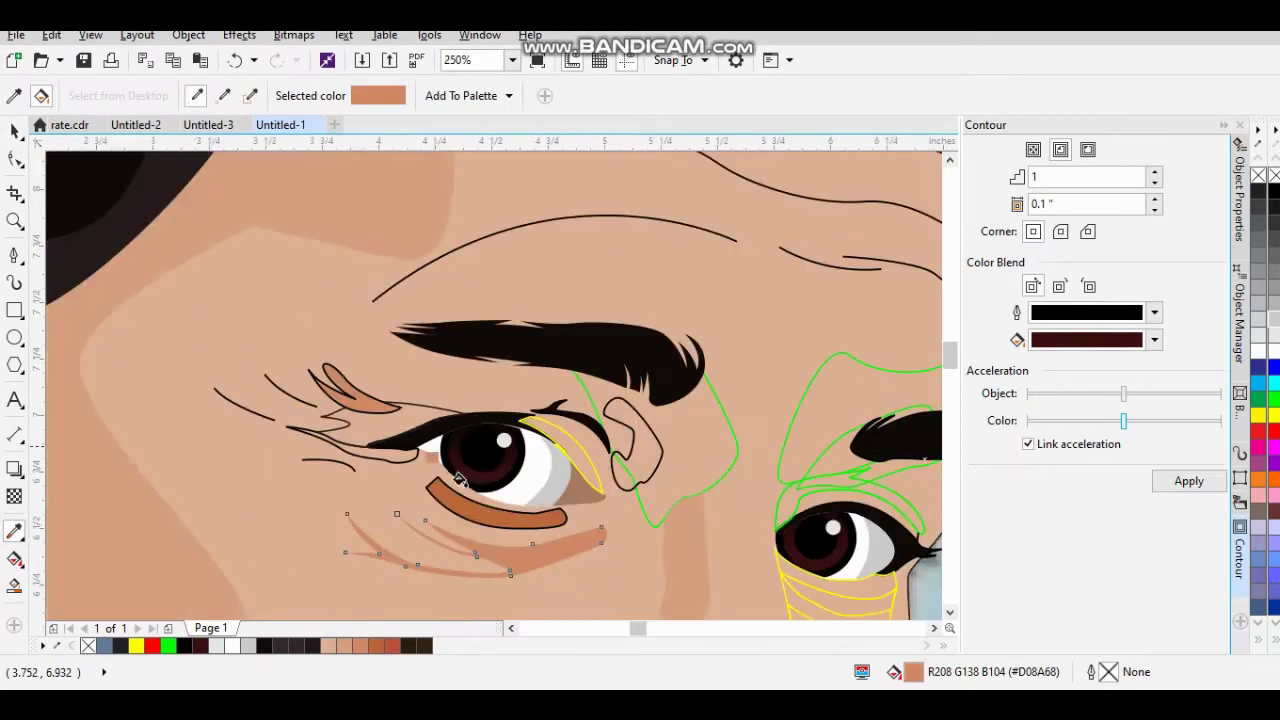
scroll(350, 420, "up", 2)
left_click(360, 403)
scroll(129, 471, "down", 4)
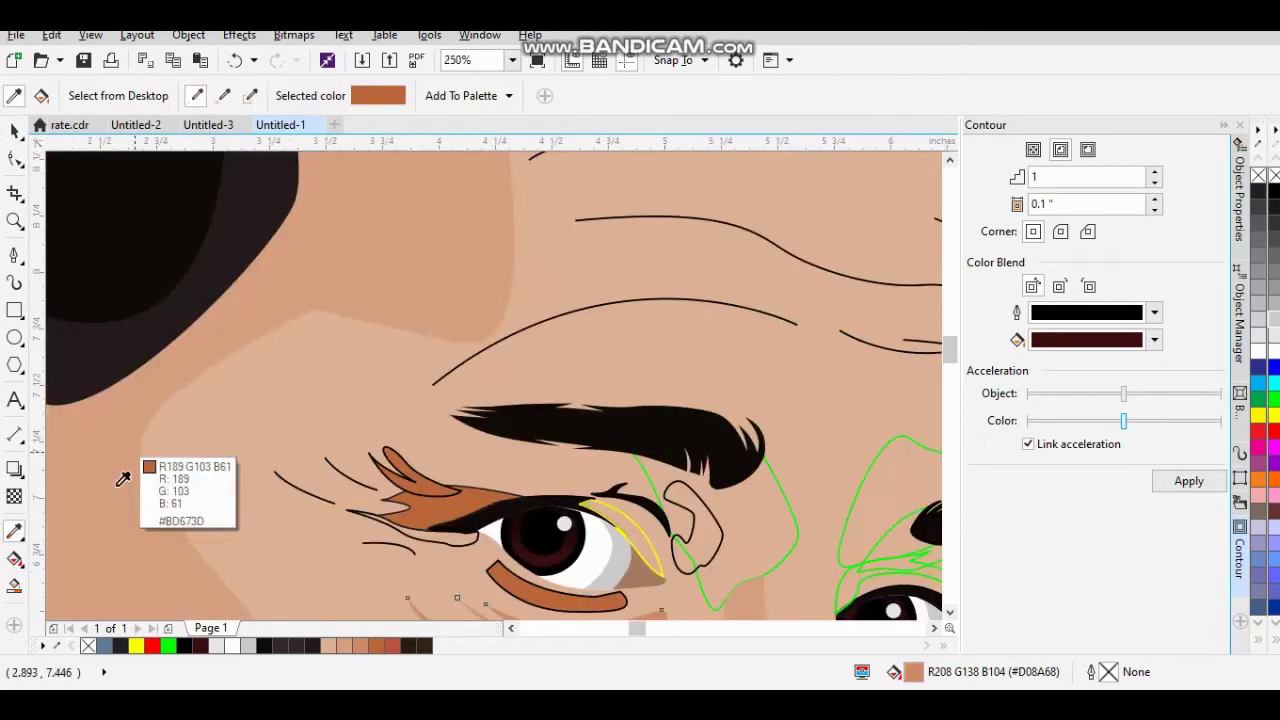
scroll(385, 543, "up", 2)
left_click(385, 543, "shift")
key("space")
Select the two eyelid wrinkles, the eye-corner curve and the under-eye shape, then clear the selection.
left_click(420, 505)
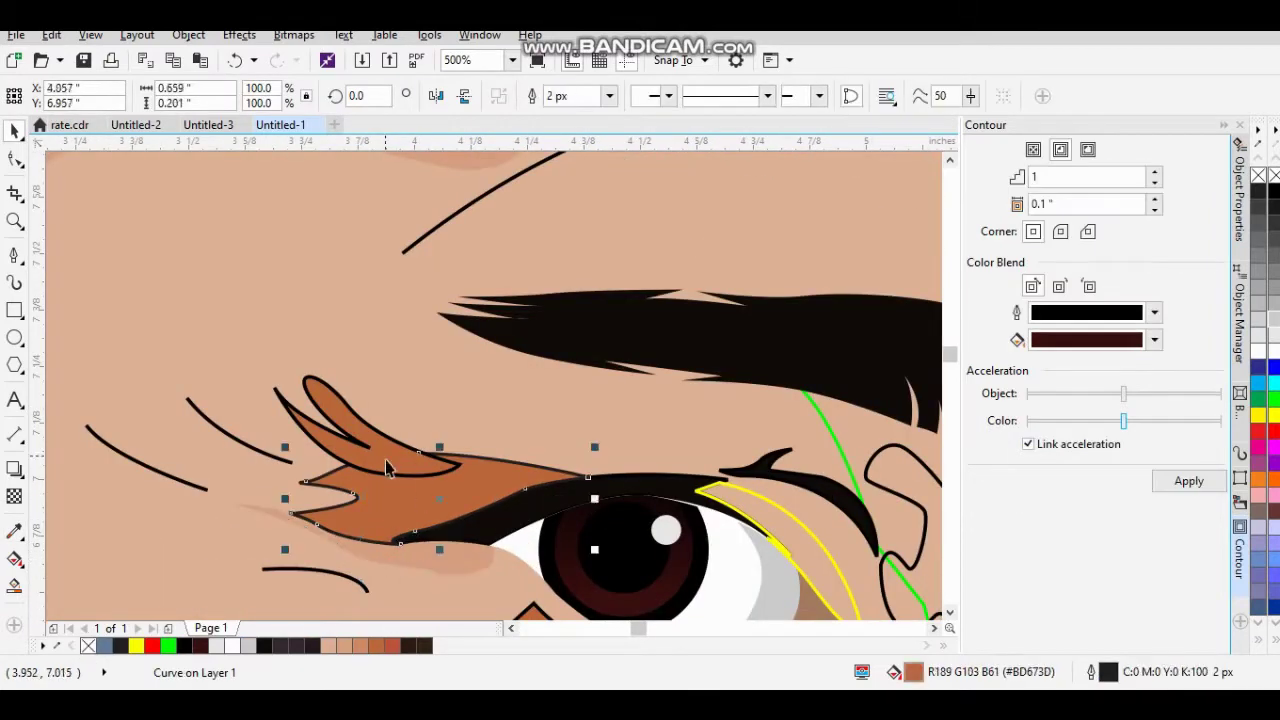
left_click(330, 410, "shift")
scroll(418, 470, "down", 2)
left_click(462, 385)
scroll(462, 385, "up", 2)
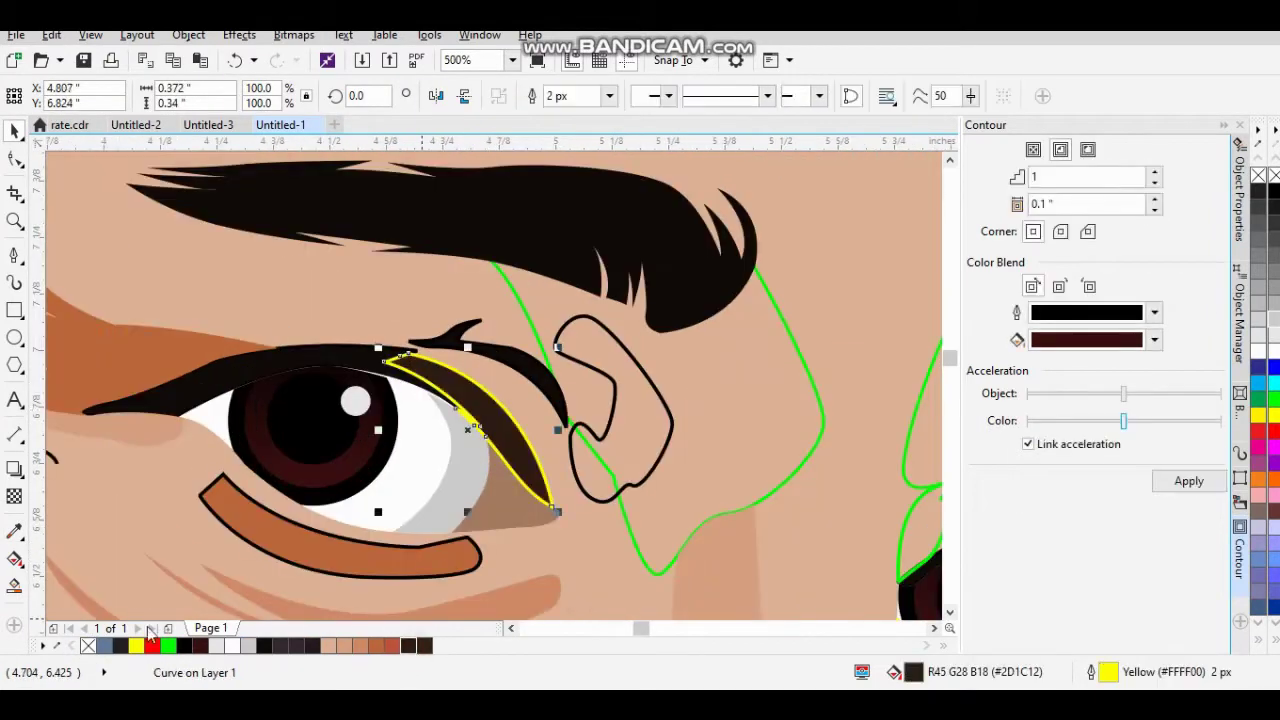
scroll(492, 378, "down", 2)
left_click(400, 457)
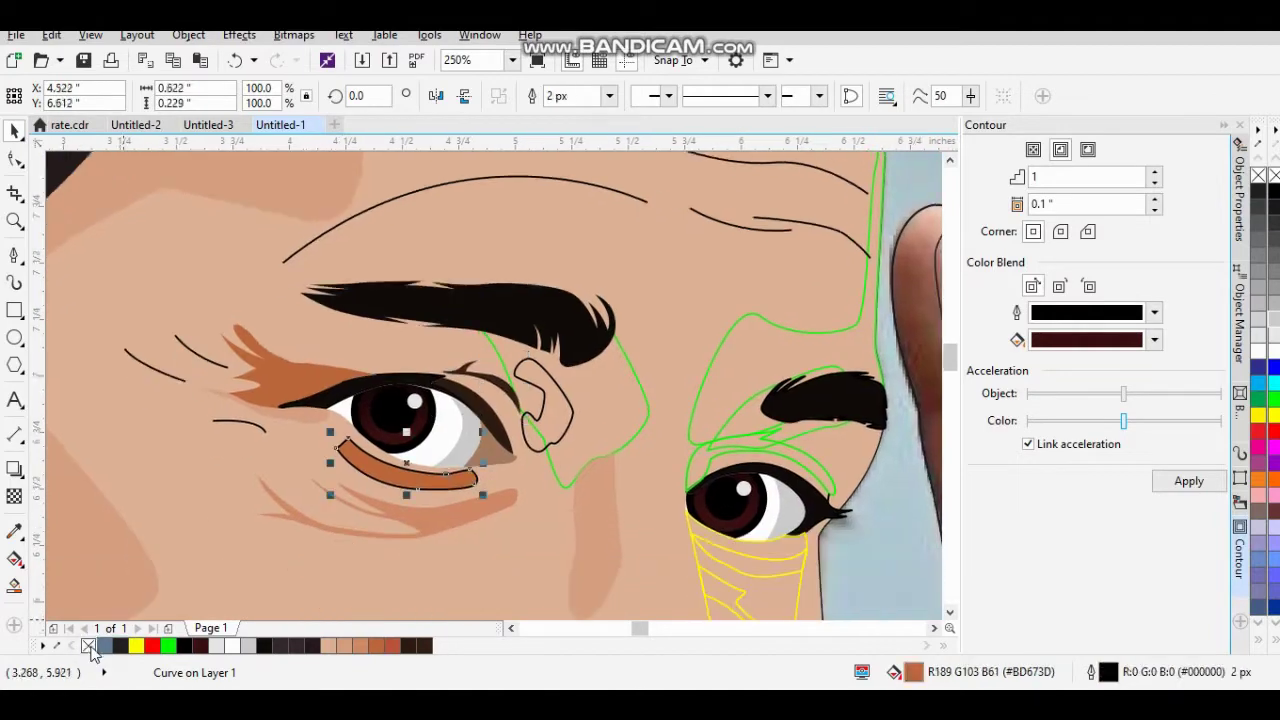
scroll(679, 500, "down", 4)
key("Escape")
Select the face skin shape and sample the under-eye brown with the eyedropper.
scroll(679, 500, "up", 1)
scroll(365, 423, "up", 1)
scroll(455, 494, "up", 2)
left_click(450, 591)
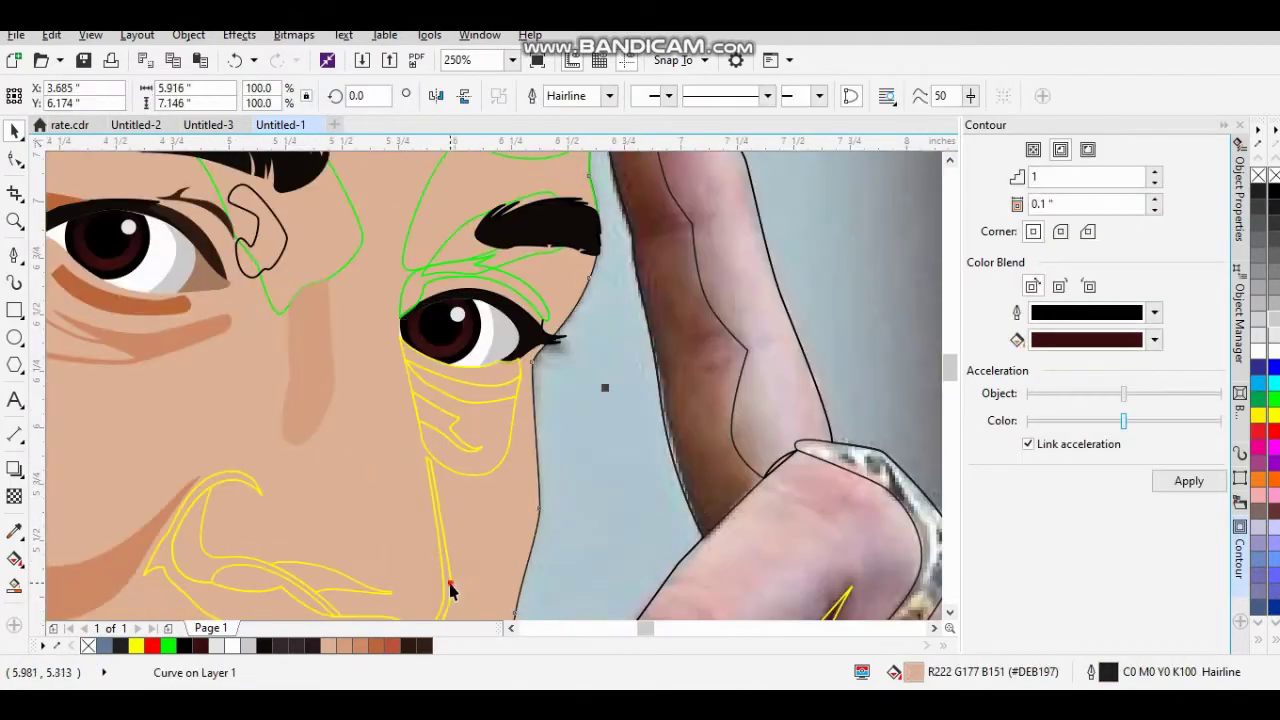
left_click(14, 531)
scroll(443, 560, "up", 1)
left_click(443, 560)
scroll(429, 491, "down", 2)
Copy the brown fill onto the nose shading with the Attributes Eyedropper.
scroll(420, 500, "down", 1)
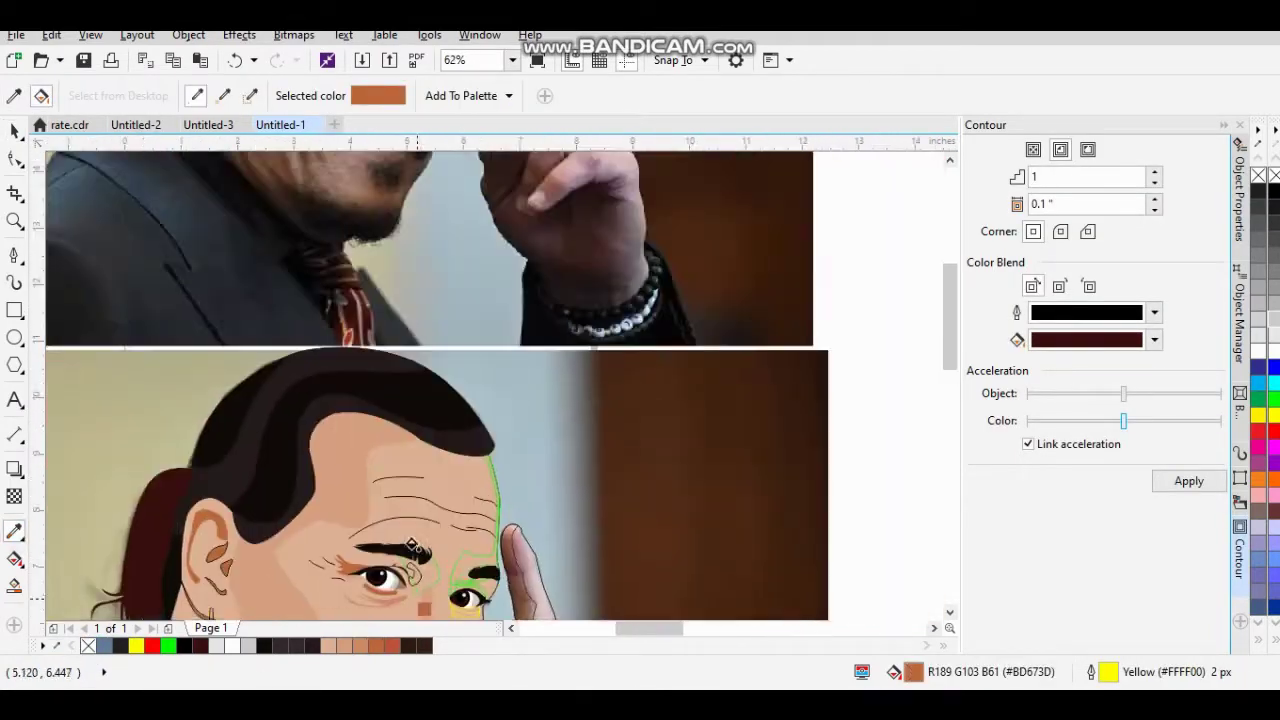
scroll(385, 513, "down", 1)
scroll(385, 513, "up", 2)
left_click(14, 131)
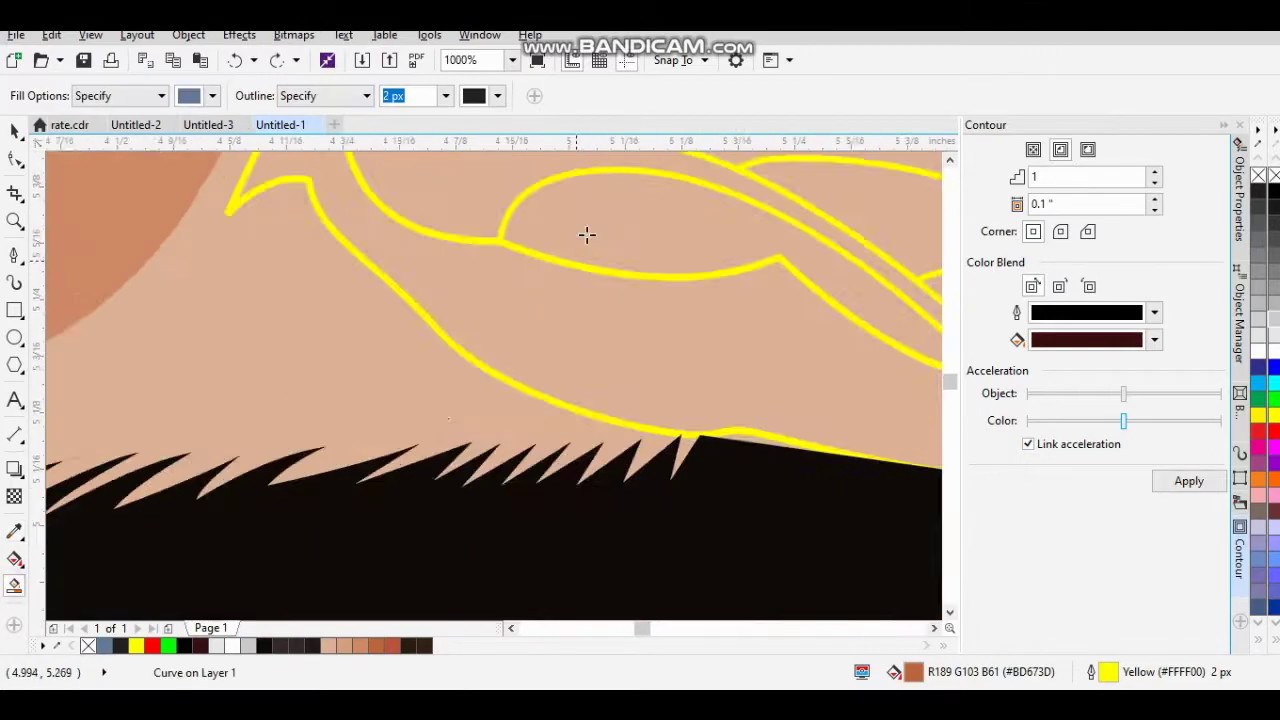
scroll(586, 234, "up", 2)
left_click(425, 643)
scroll(472, 392, "down", 2)
scroll(423, 380, "up", 3)
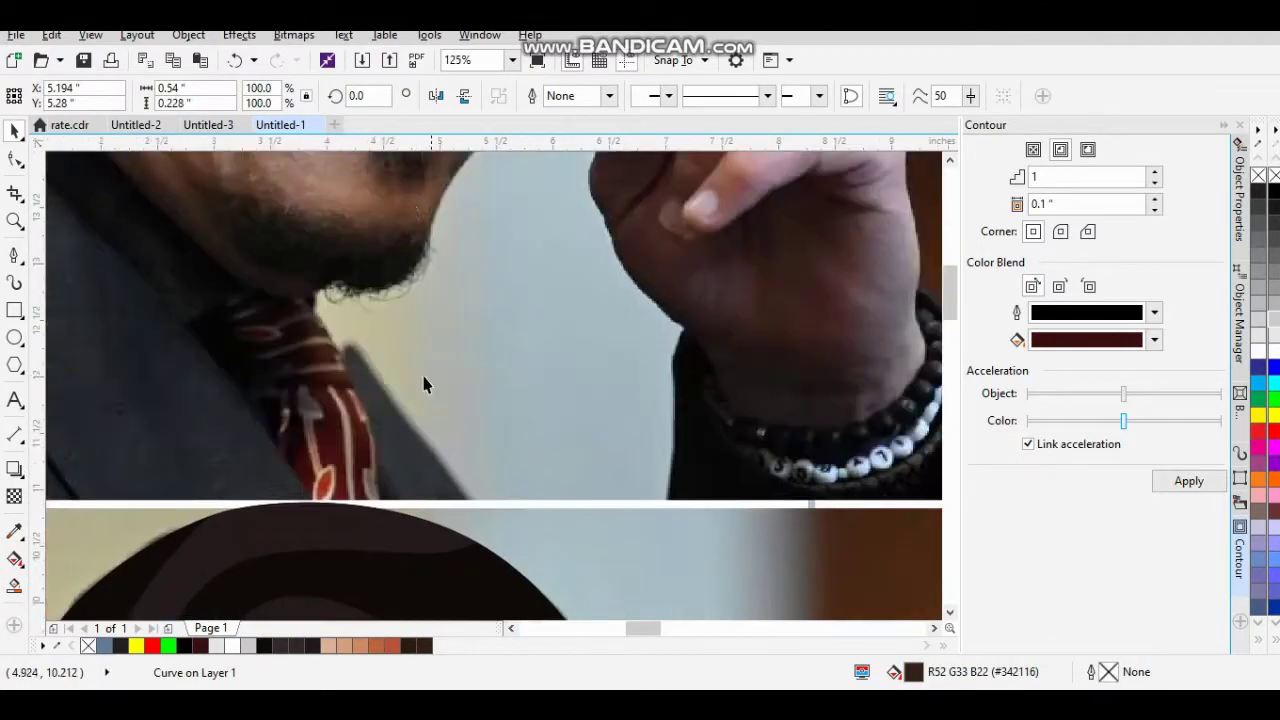
scroll(423, 380, "down", 4)
scroll(266, 562, "up", 2)
scroll(266, 562, "up", 1)
key("i")
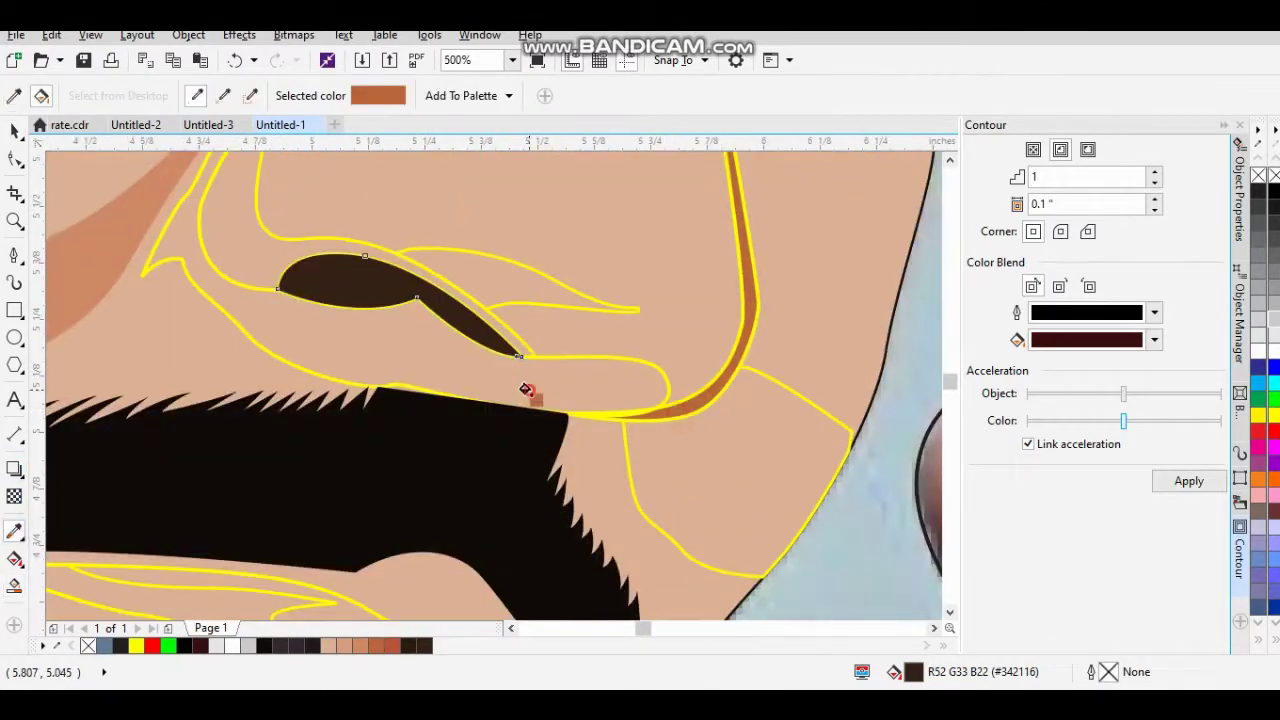
scroll(528, 386, "down", 2)
scroll(491, 368, "up", 2)
left_click(215, 348)
scroll(215, 348, "down", 4)
scroll(450, 305, "up", 3)
key("space")
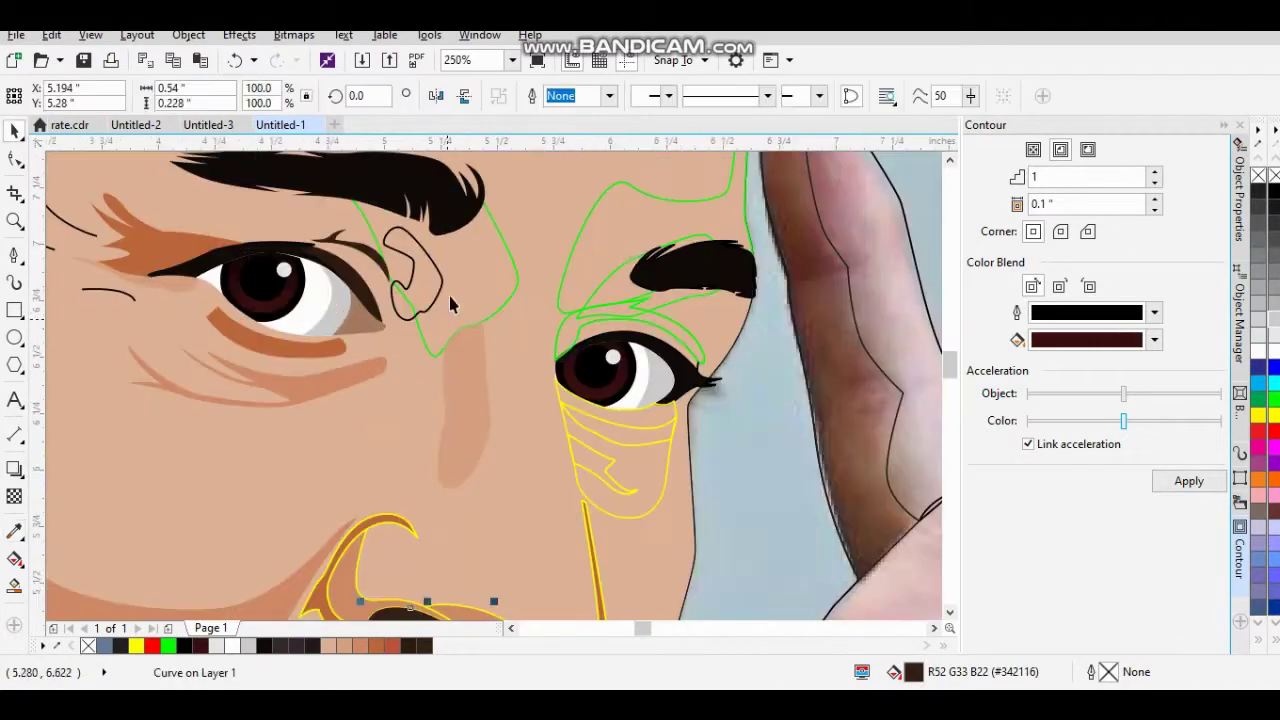
Select the brown eye patch and the shading shapes around the ear and chin.
left_click(465, 300, "shift")
scroll(430, 300, "down", 2)
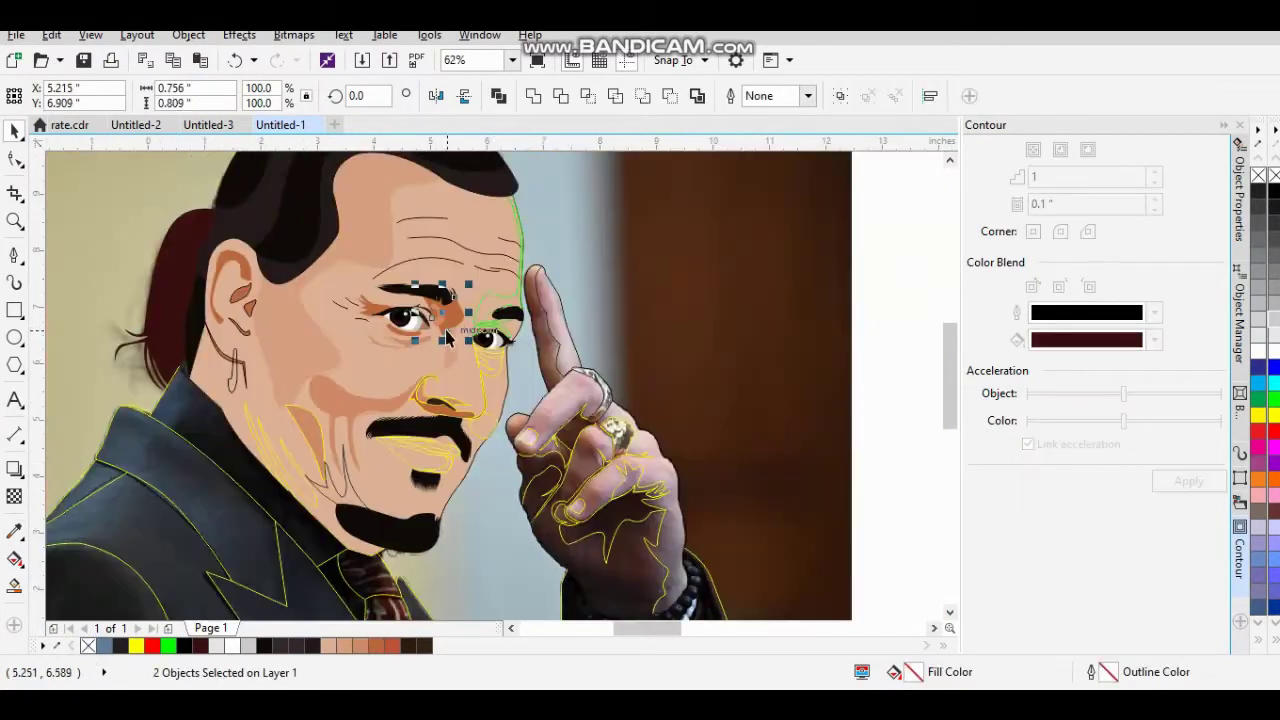
scroll(371, 310, "up", 1)
scroll(371, 310, "down", 1)
scroll(195, 355, "left", 3)
left_click_drag(181, 275, 580, 393)
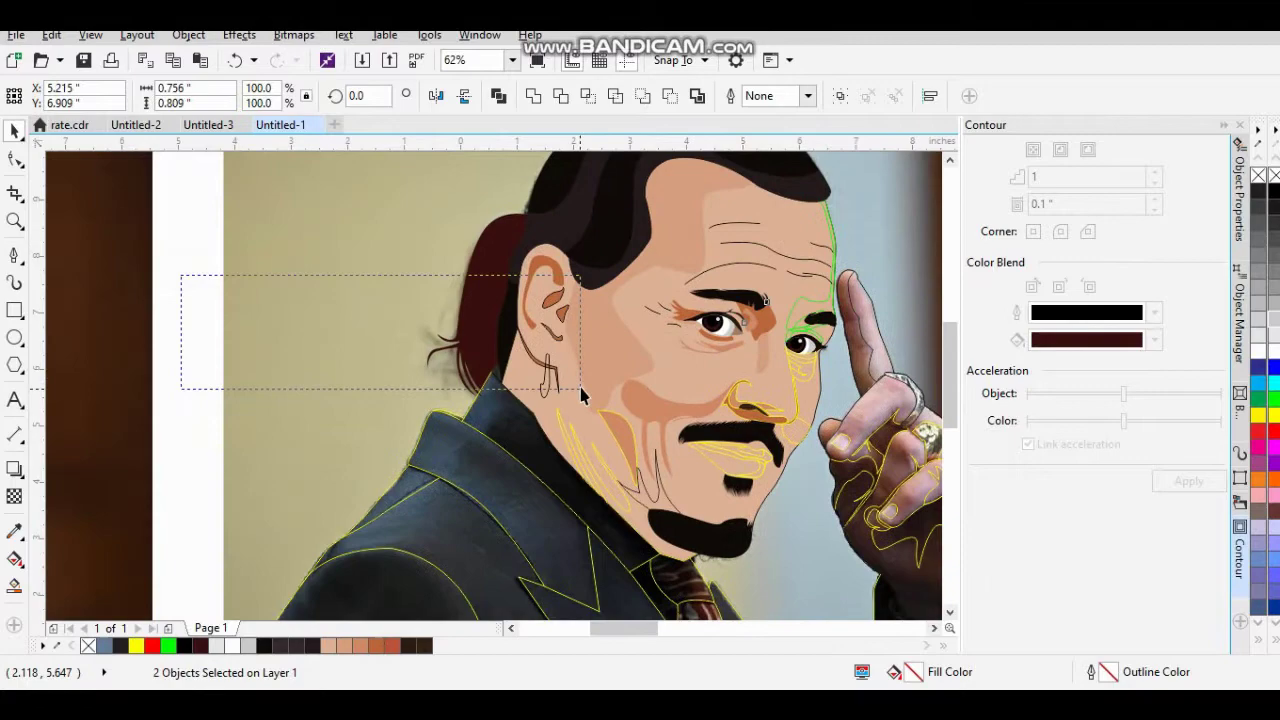
left_click(558, 437)
scroll(543, 300, "up", 2)
scroll(543, 300, "down", 2)
scroll(358, 530, "up", 1)
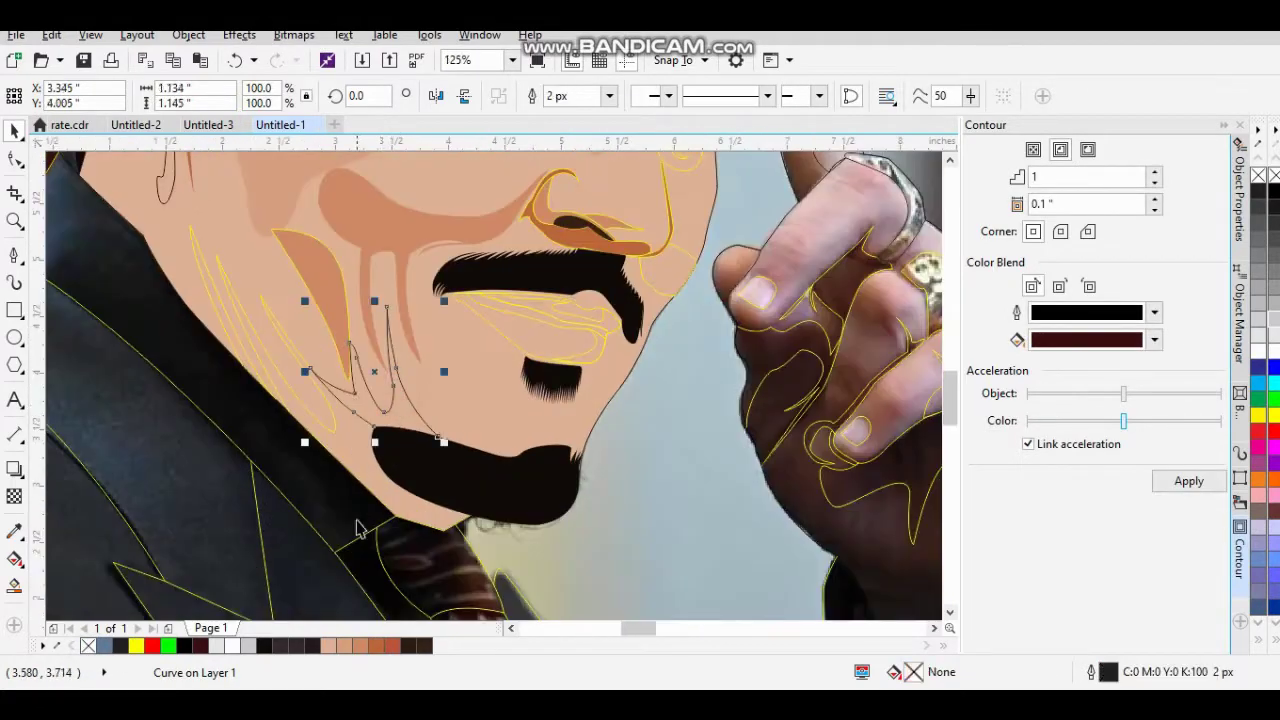
Step through the cheek shading curves, nudging one up and right, to reach the under-eye curve.
key("Tab")
left_click_drag(311, 479, 343, 460)
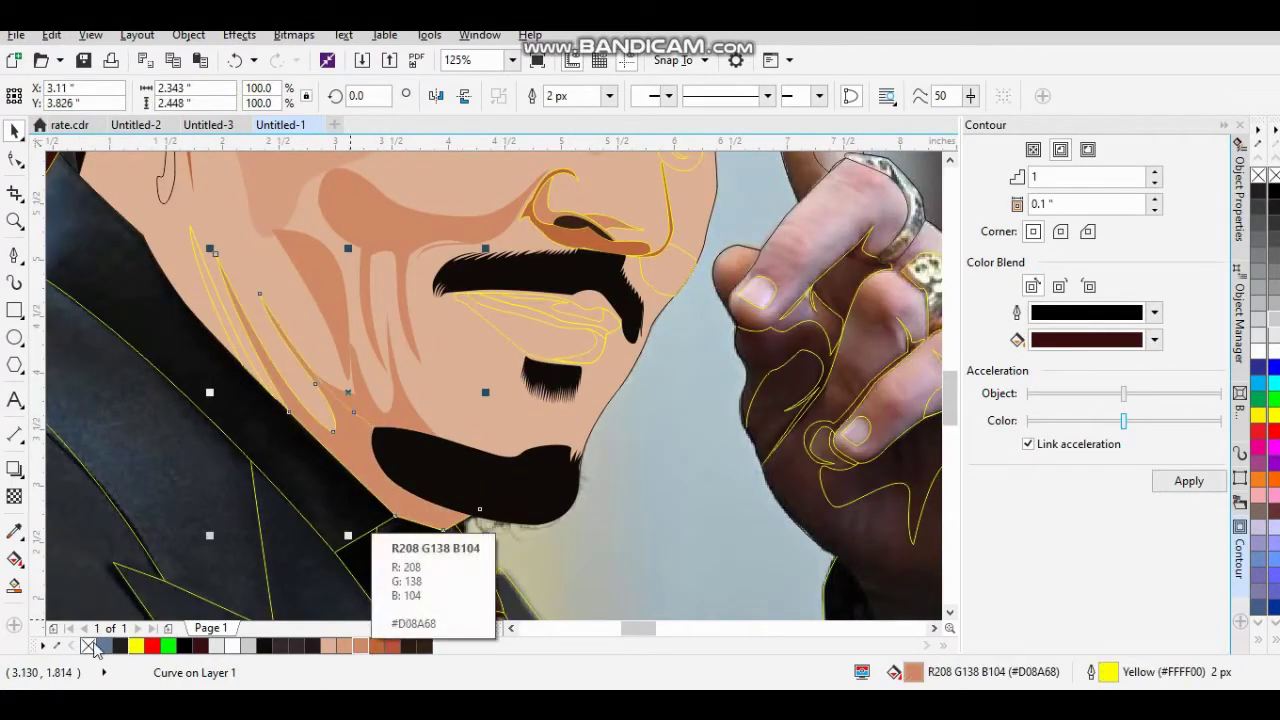
scroll(358, 505, "down", 1)
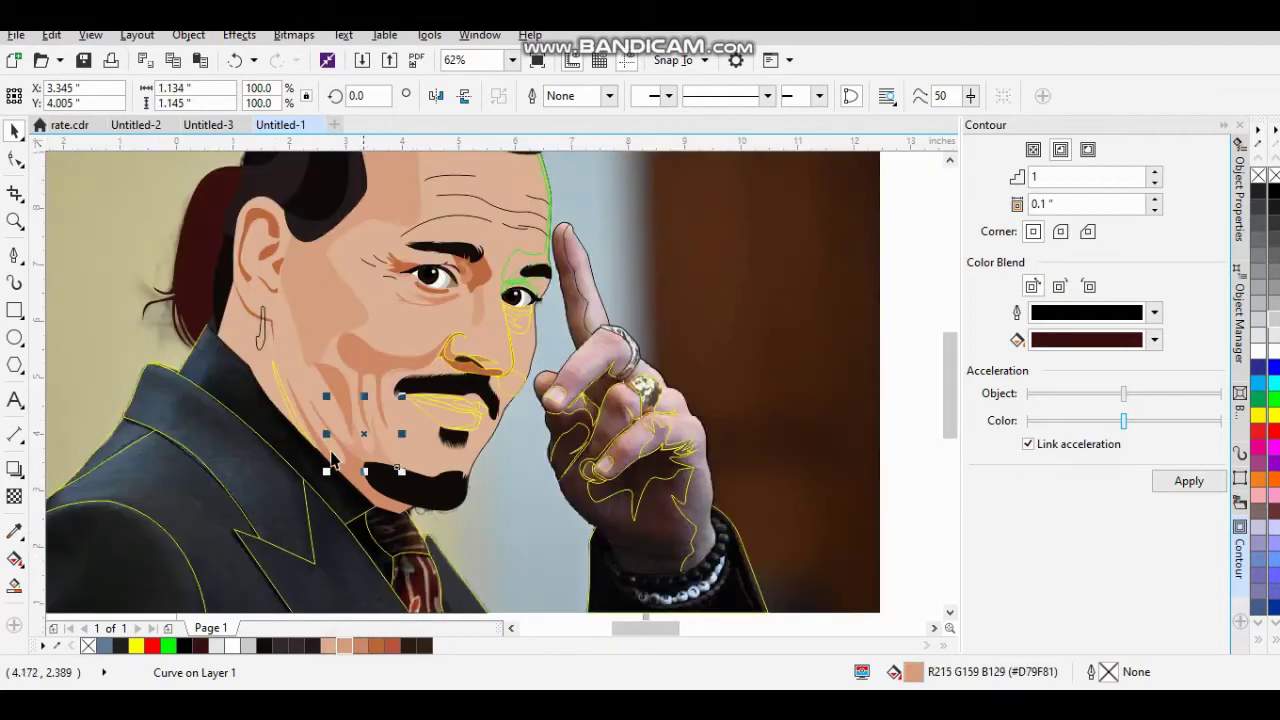
key("Tab")
scroll(328, 430, "up", 1)
scroll(155, 460, "down", 1)
key("Tab")
scroll(411, 322, "up", 1)
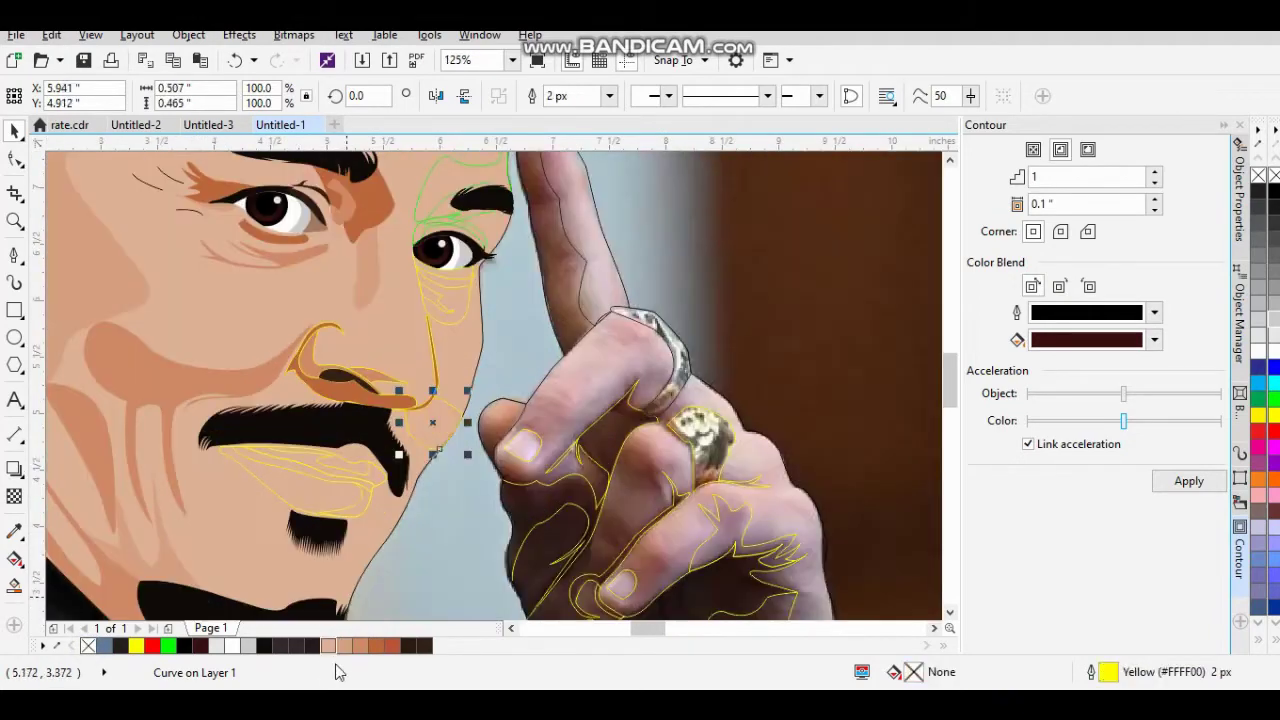
scroll(412, 515, "down", 1)
scroll(364, 435, "up", 1)
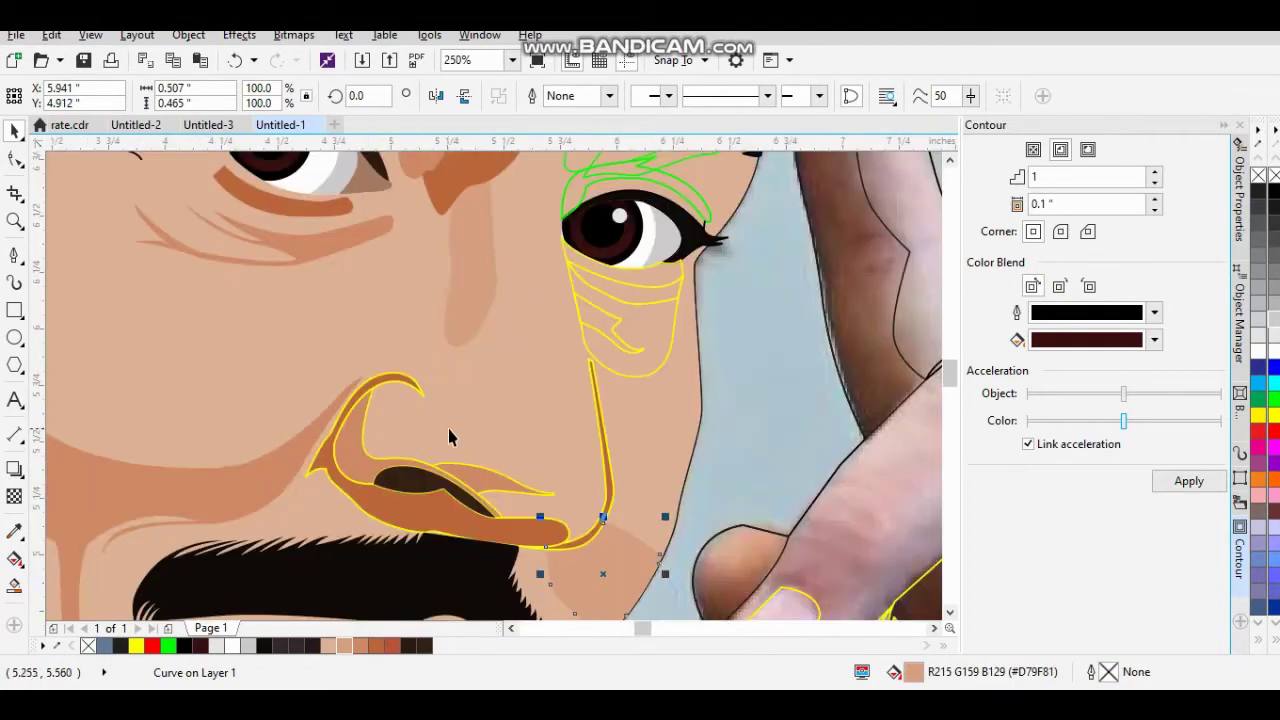
key("Tab")
scroll(418, 601, "up", 1)
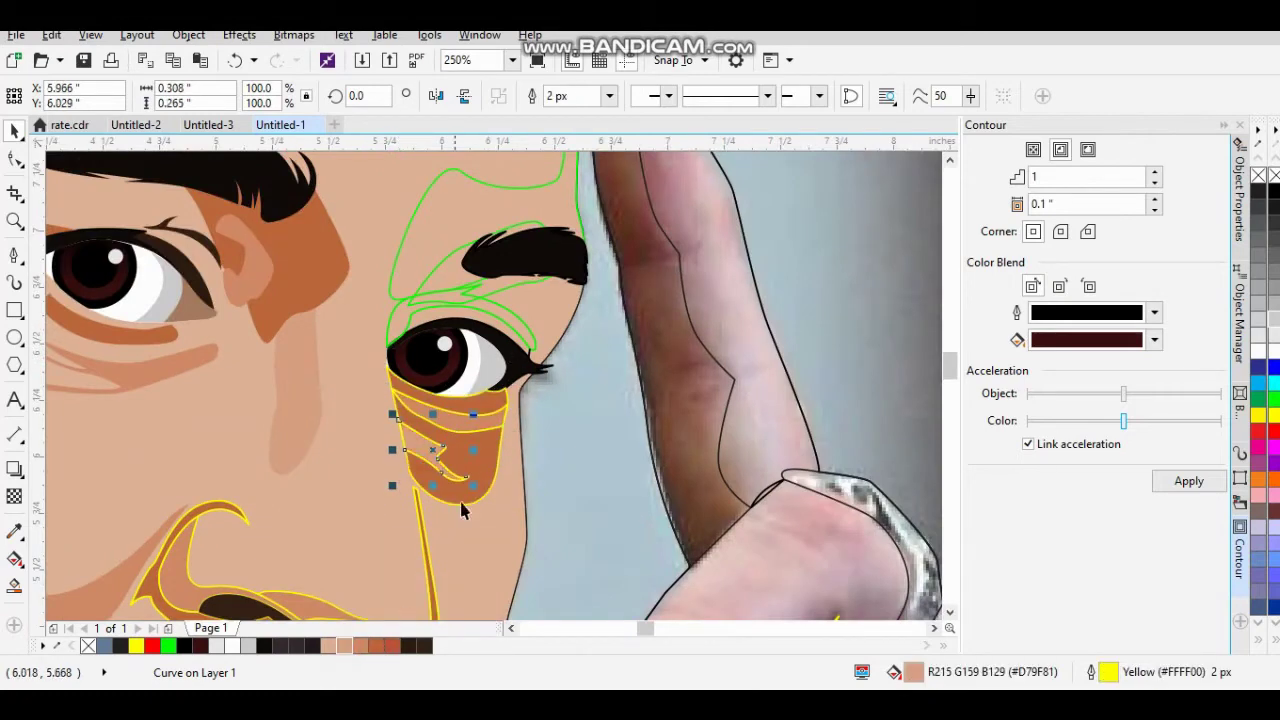
Smart Fill the area under the right eye and colour it R208 G138 B104.
left_click(440, 471)
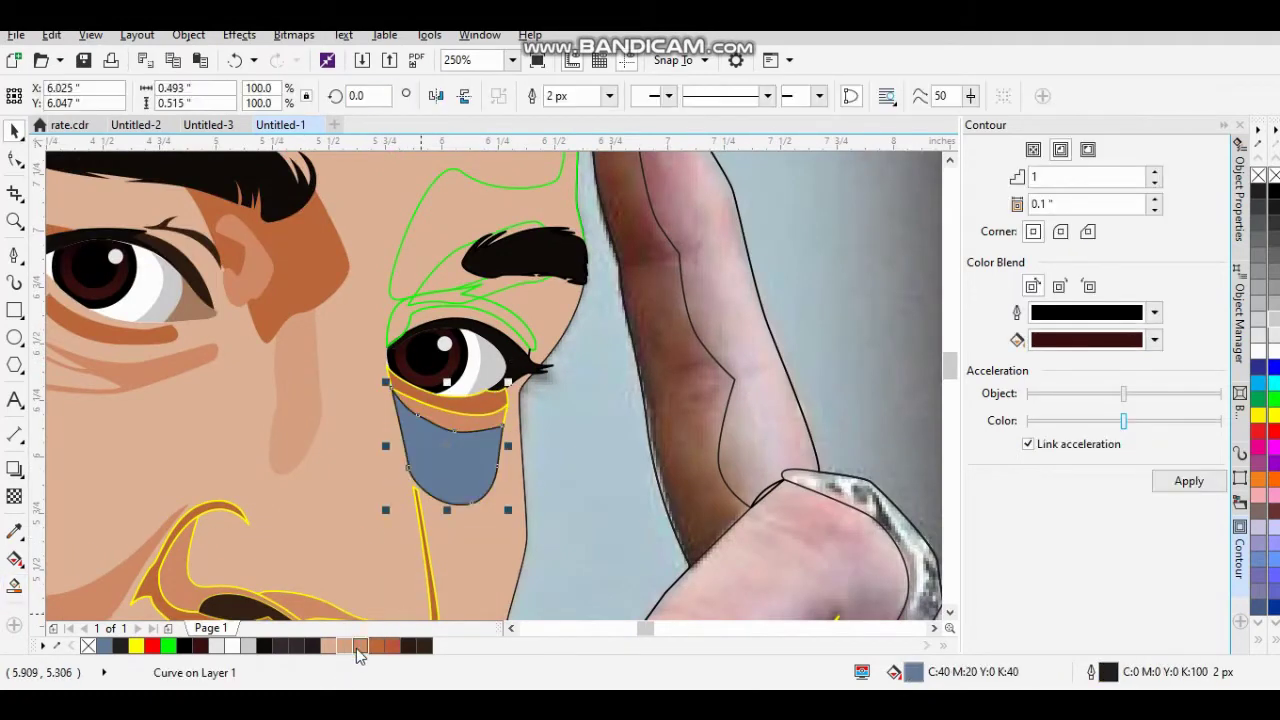
left_click(358, 646)
scroll(330, 500, "down", 1)
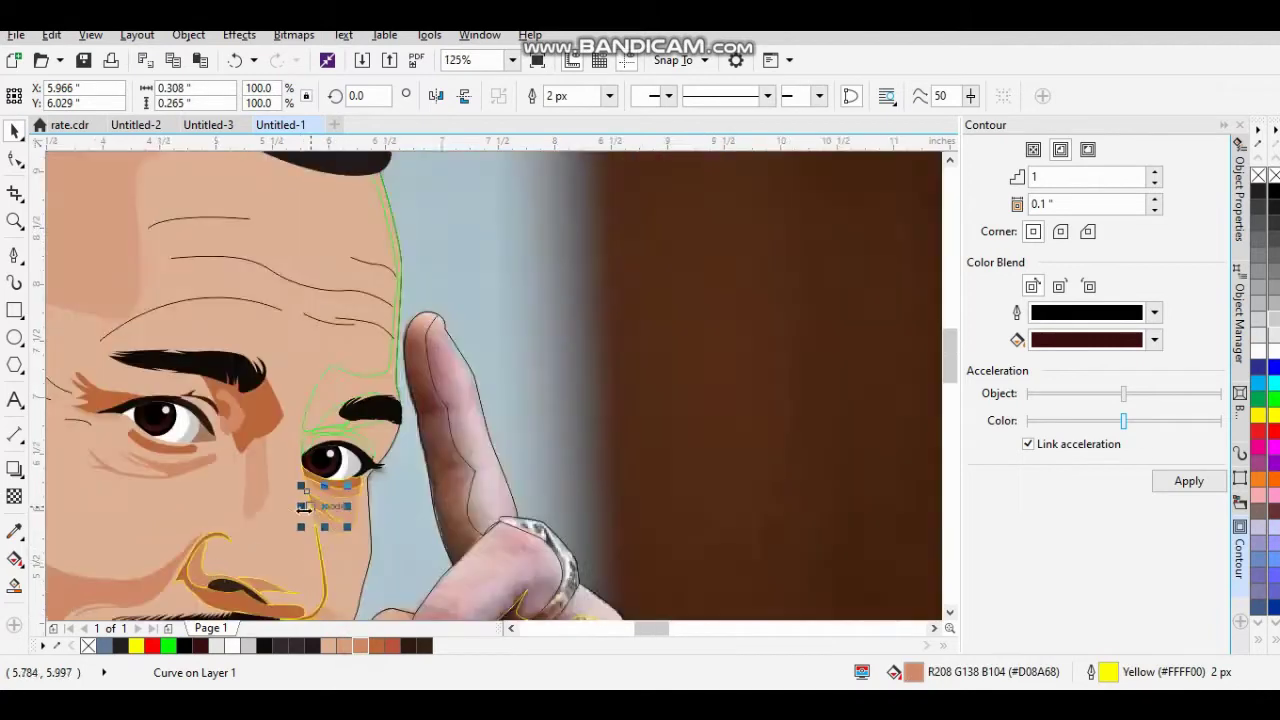
scroll(366, 500, "up", 2)
Smart Fill the areas in and around the right eyebrow in skin tone R215 G159 B129.
key("Tab")
scroll(354, 491, "up", 2)
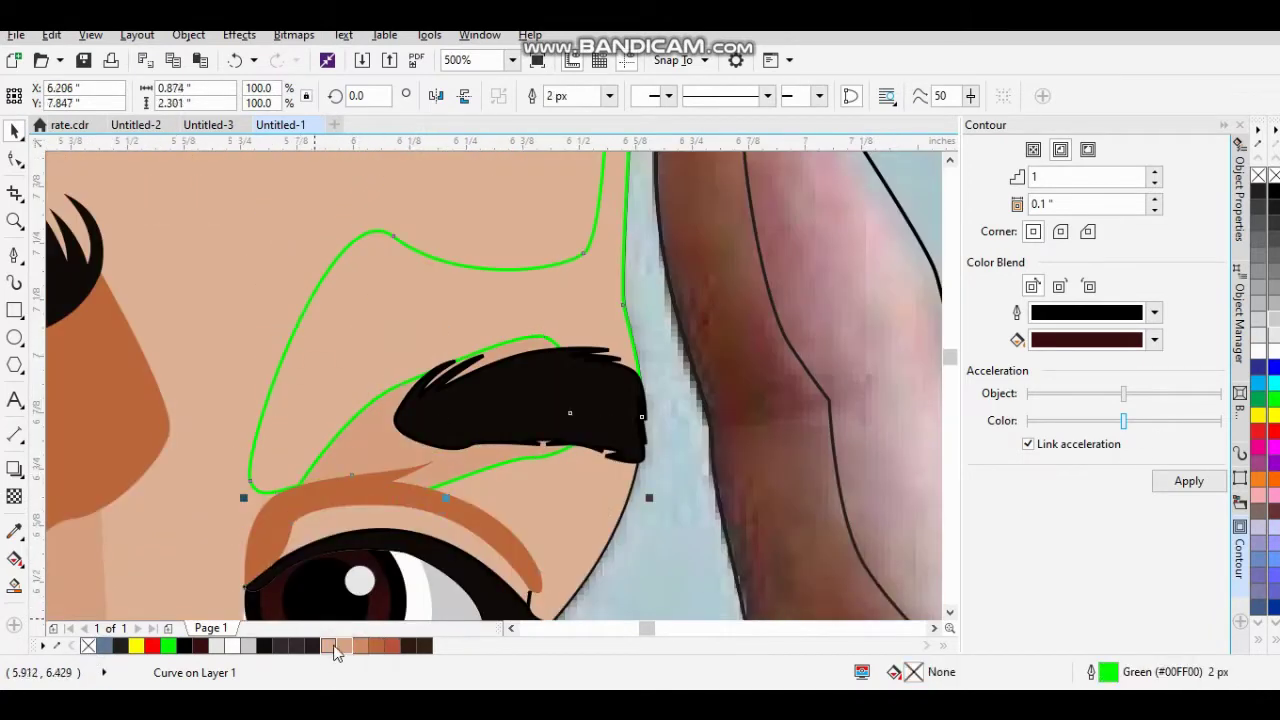
scroll(329, 409, "down", 1)
key("space")
left_click(352, 428)
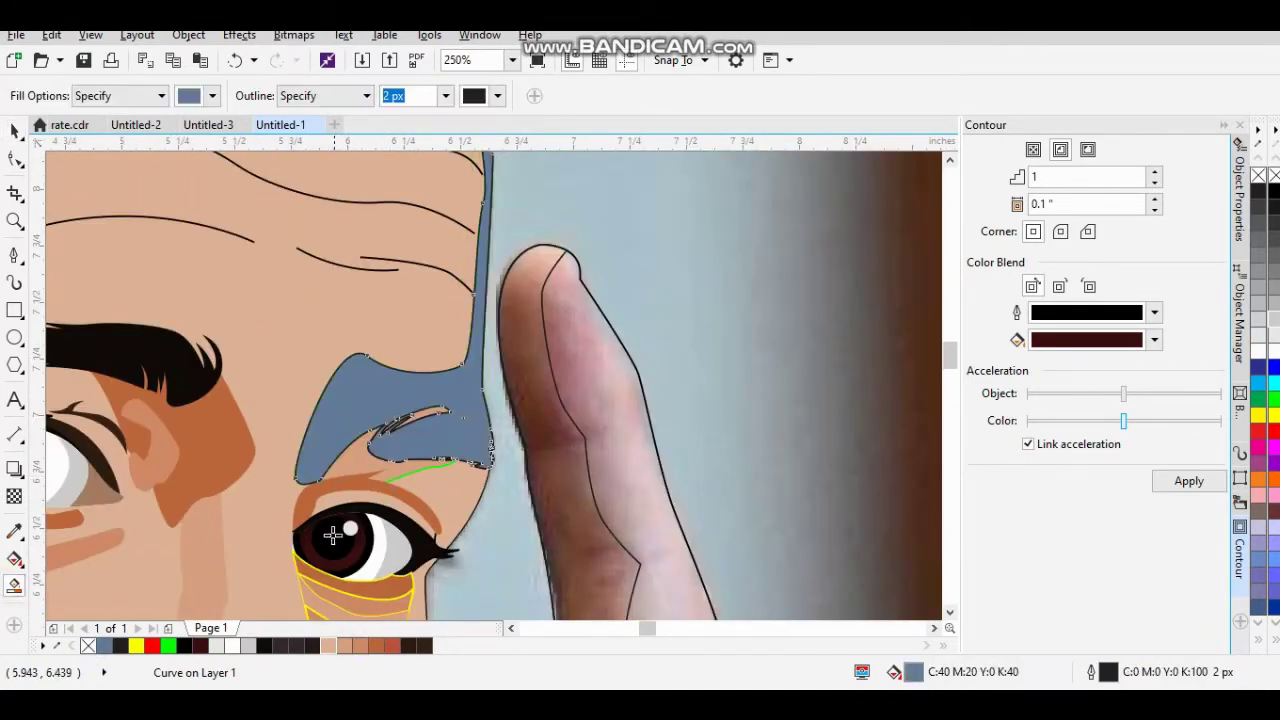
left_click(343, 646)
scroll(357, 497, "down", 2)
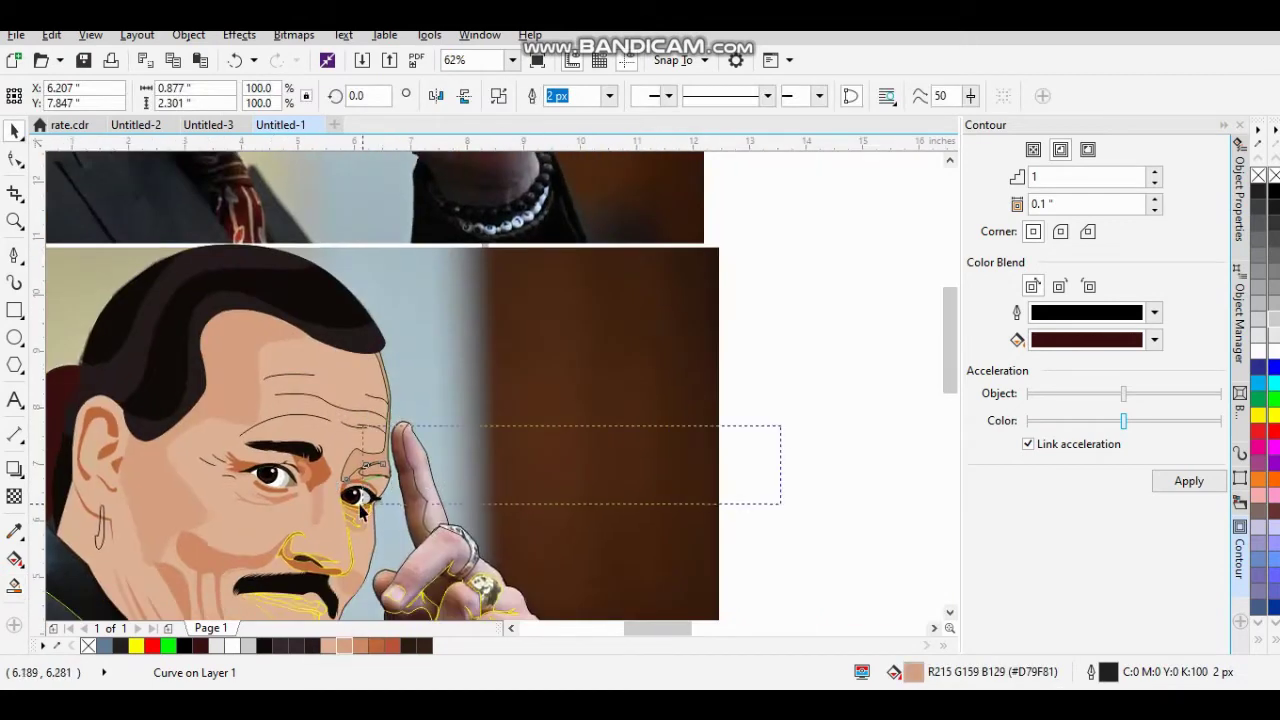
scroll(355, 497, "up", 2)
key("space")
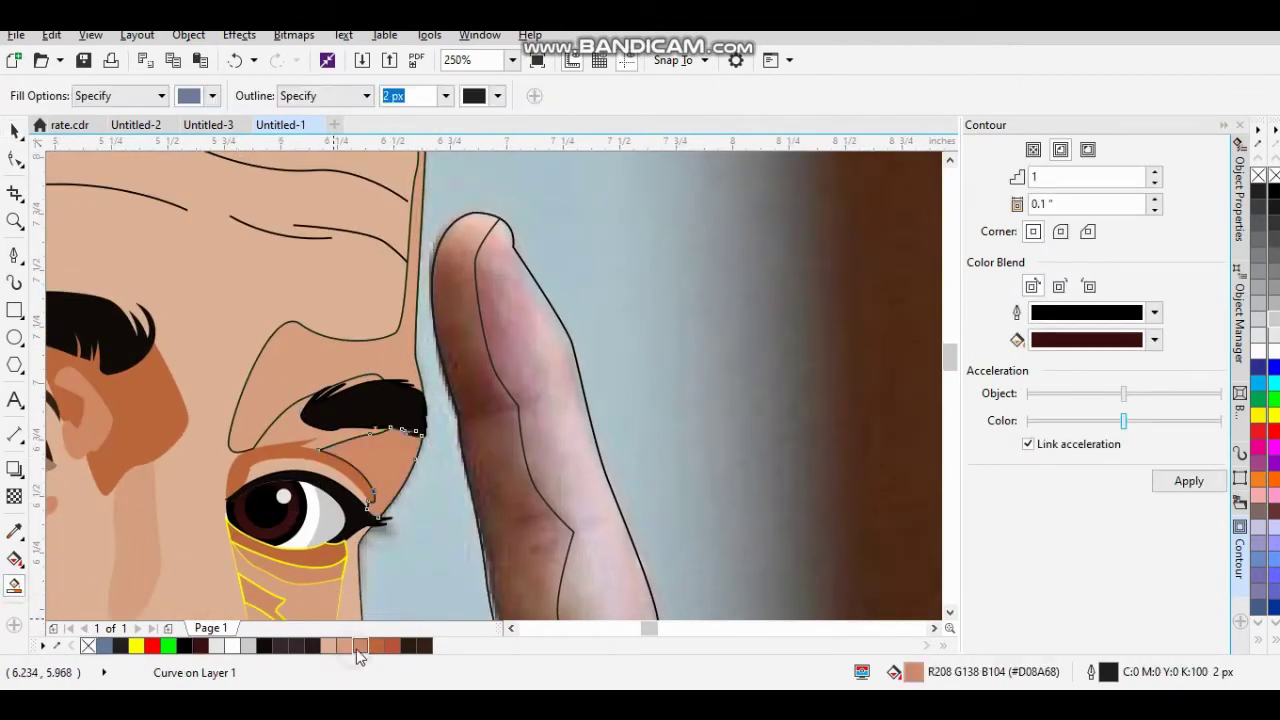
left_click(299, 389)
key("space")
scroll(393, 580, "down", 1)
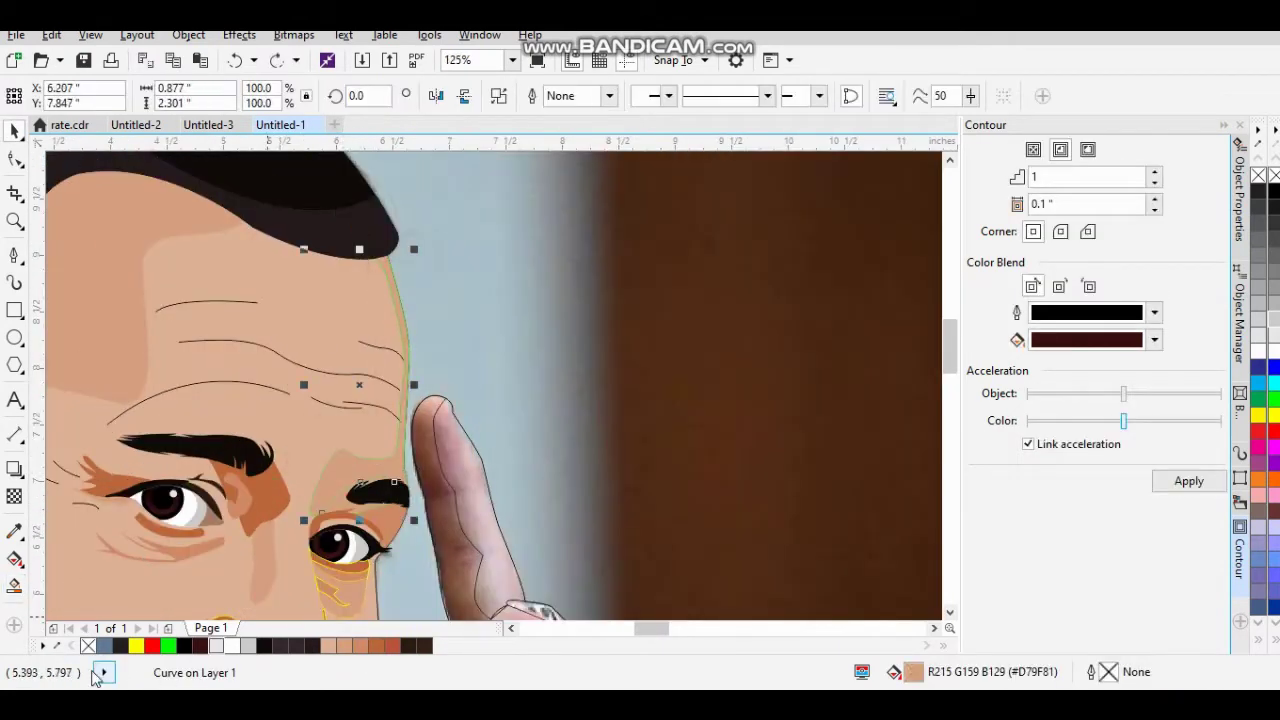
key("Escape")
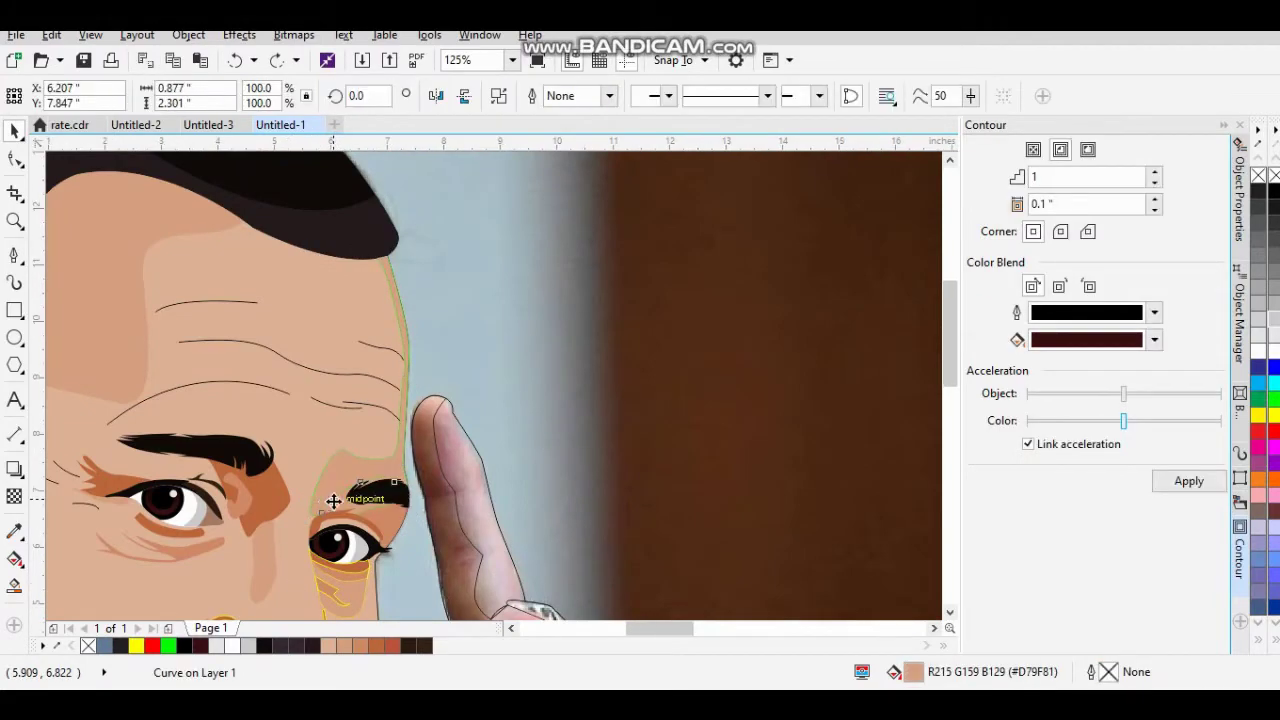
scroll(420, 507, "down", 1)
scroll(420, 507, "left", 1)
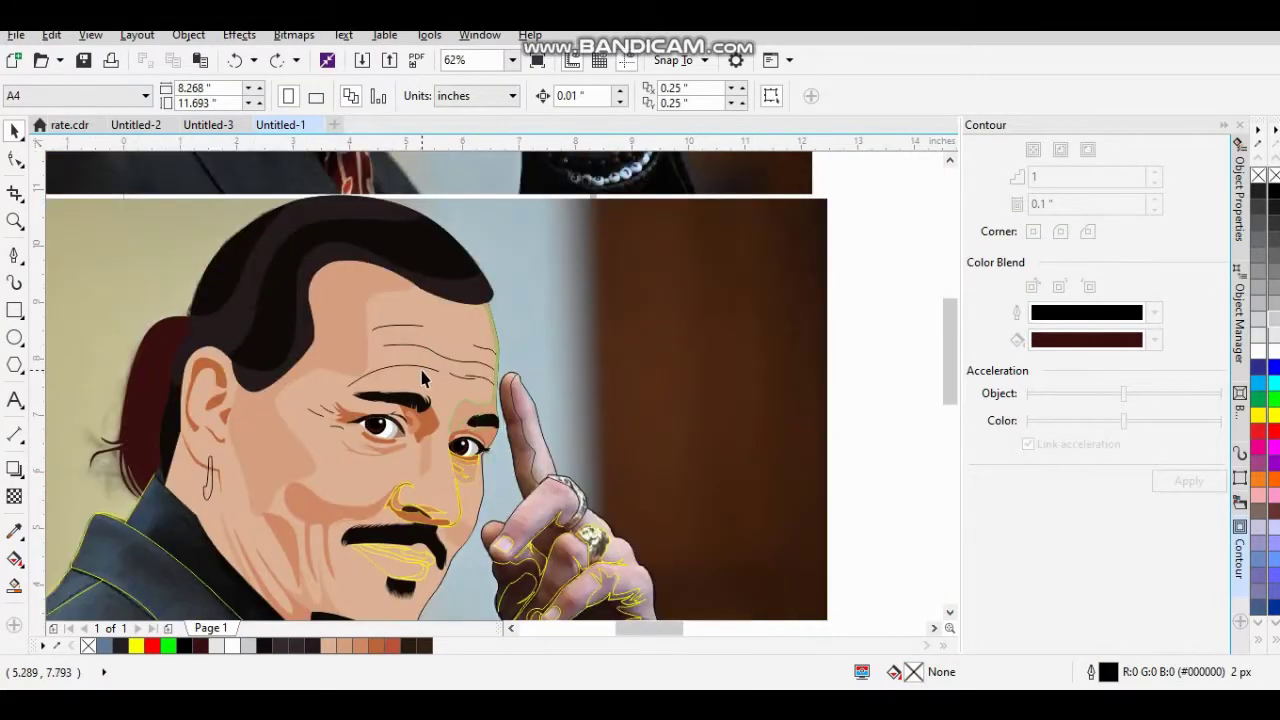
Fill the lip shape red and the shadow between the lips a darker red from the palette.
scroll(420, 390, "down", 1)
scroll(515, 535, "up", 2)
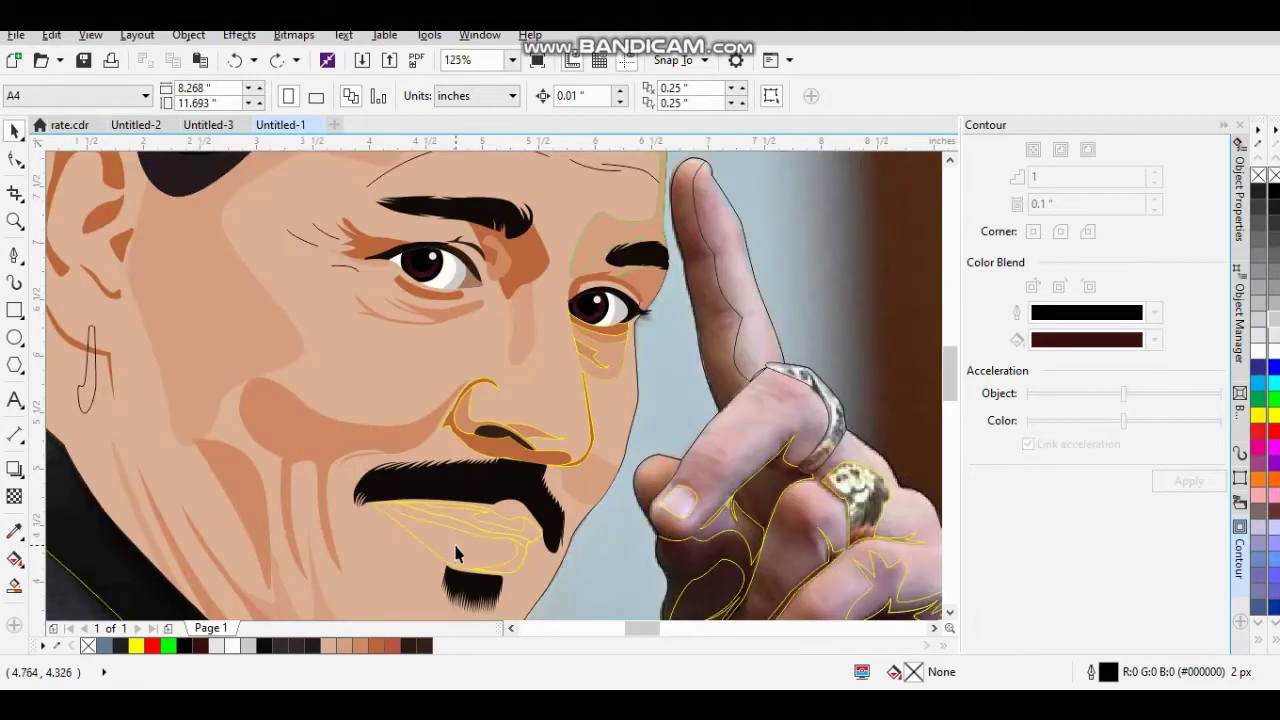
left_click(468, 528)
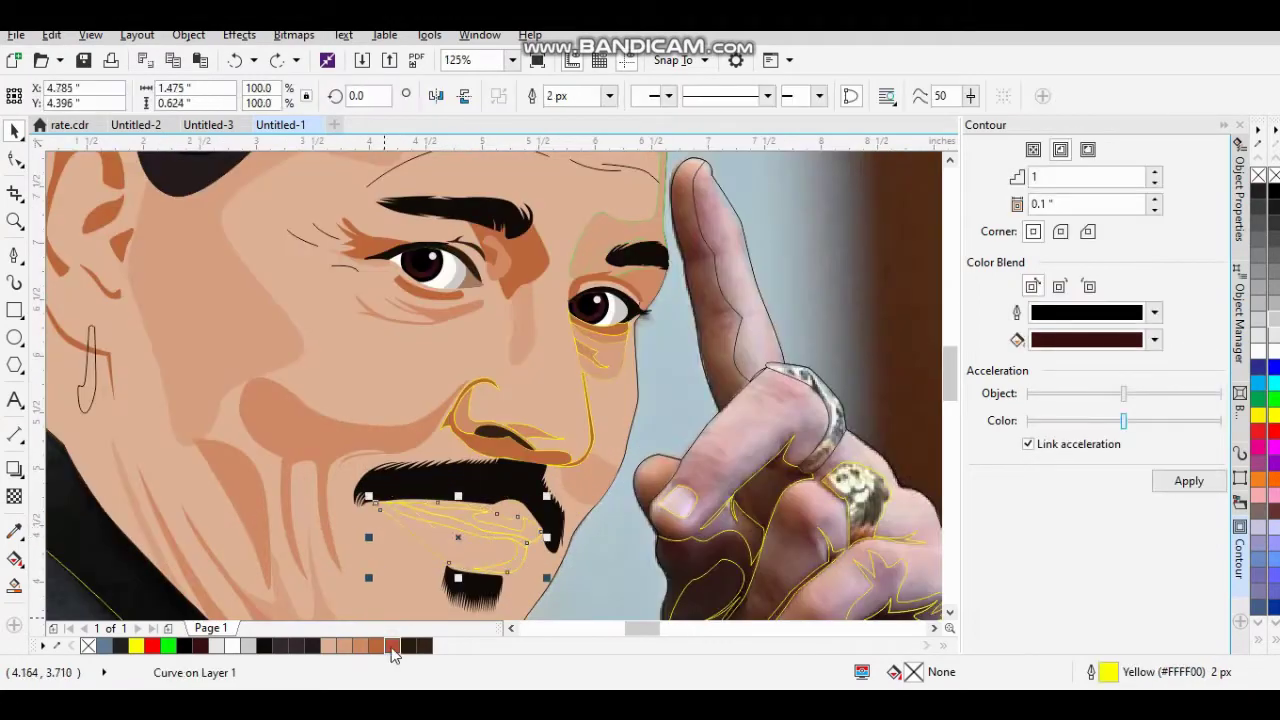
left_click(87, 645)
scroll(545, 595, "down", 1)
scroll(545, 595, "up", 2)
left_click(467, 642)
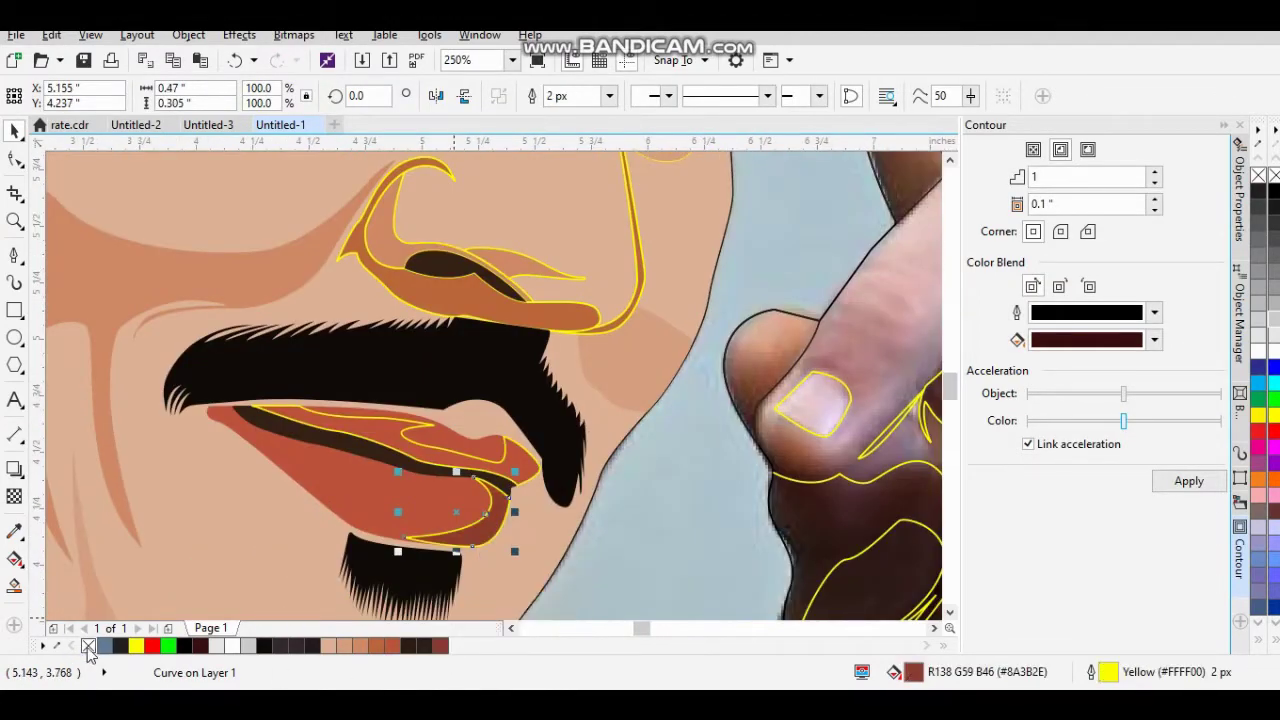
scroll(336, 495, "down", 3)
scroll(330, 443, "up", 2)
scroll(330, 443, "up", 1)
left_click(300, 386)
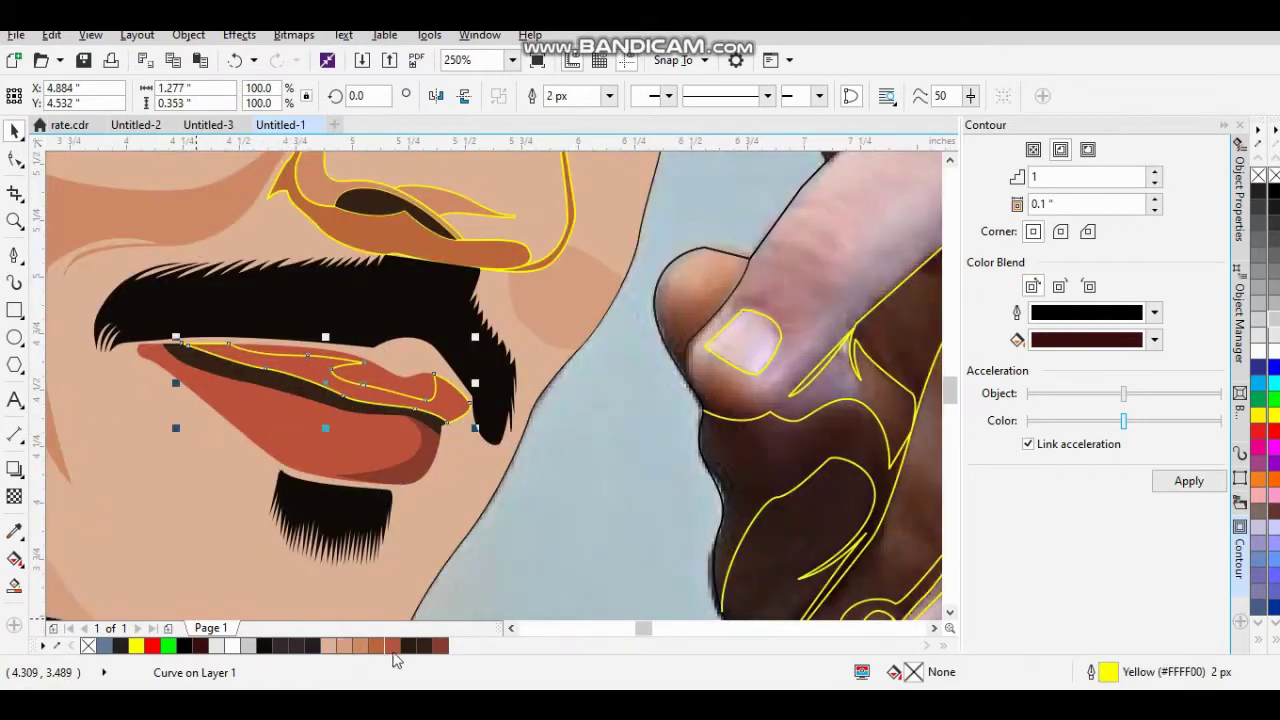
scroll(345, 476, "down", 2)
key("Escape")
scroll(230, 500, "up", 2)
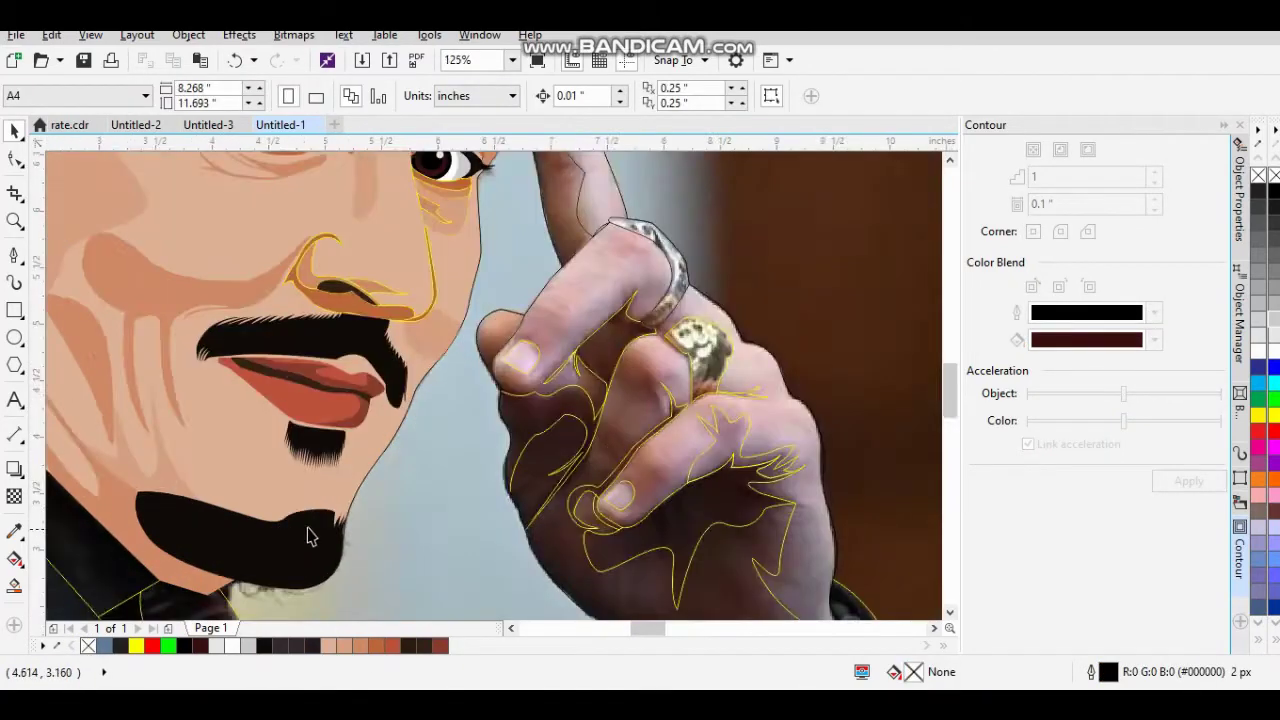
scroll(306, 531, "up", 1)
Select the grey earring shape beside the ear.
scroll(210, 448, "down", 2)
scroll(266, 436, "up", 2)
left_click(213, 400)
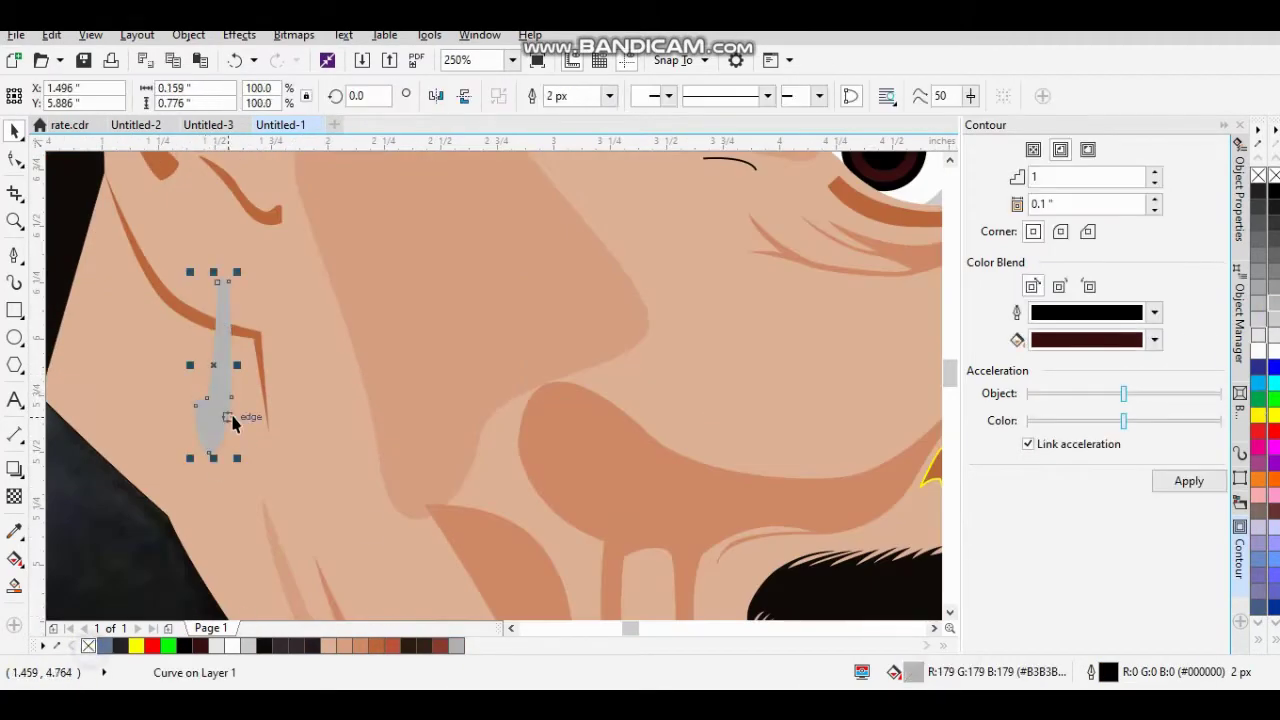
scroll(232, 422, "down", 1)
scroll(177, 509, "down", 2)
scroll(265, 466, "up", 1)
Fill the raised finger shape with a skin-tone swatch.
left_click(265, 466)
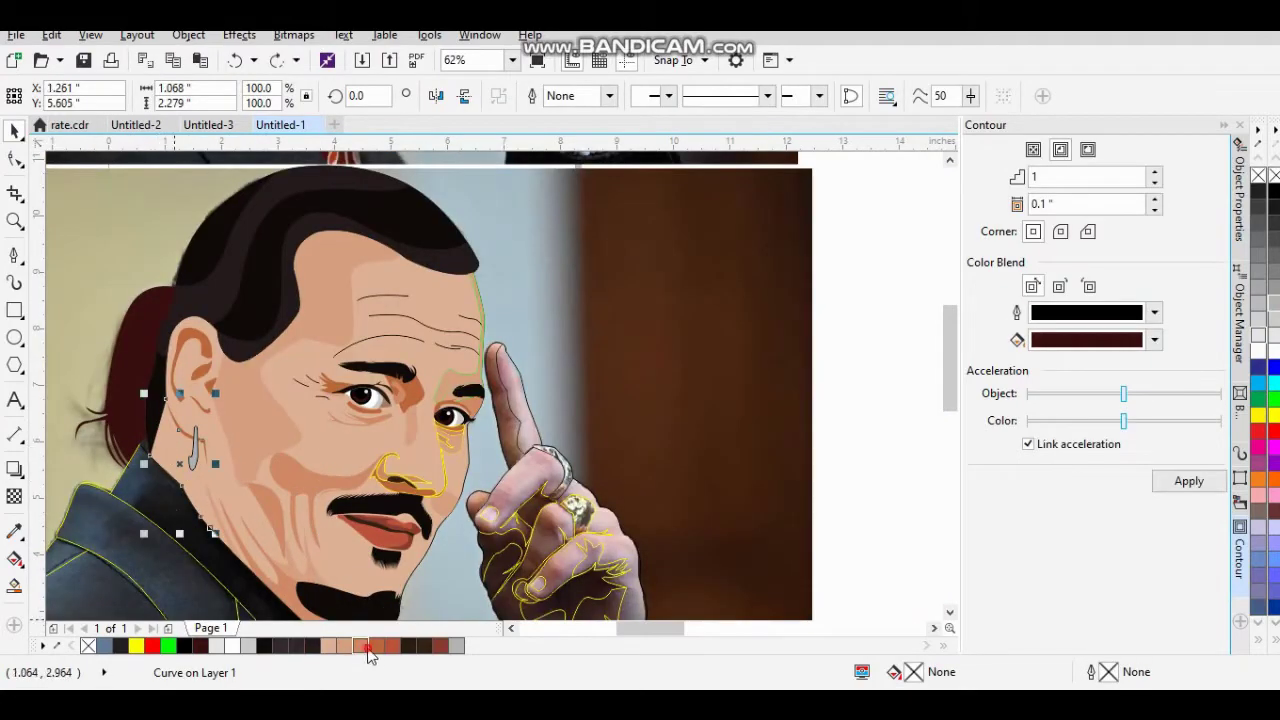
scroll(185, 507, "down", 1)
scroll(185, 507, "up", 1)
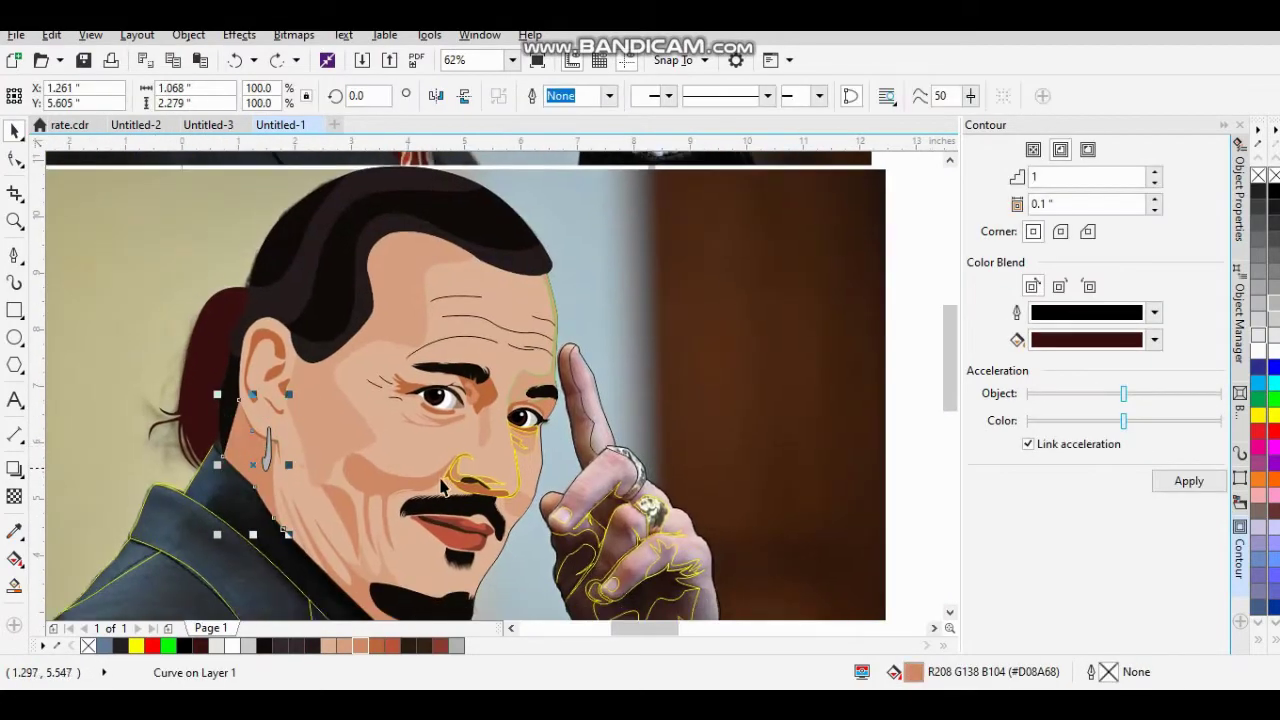
scroll(290, 450, "up", 1)
scroll(632, 478, "down", 1)
scroll(502, 365, "up", 1)
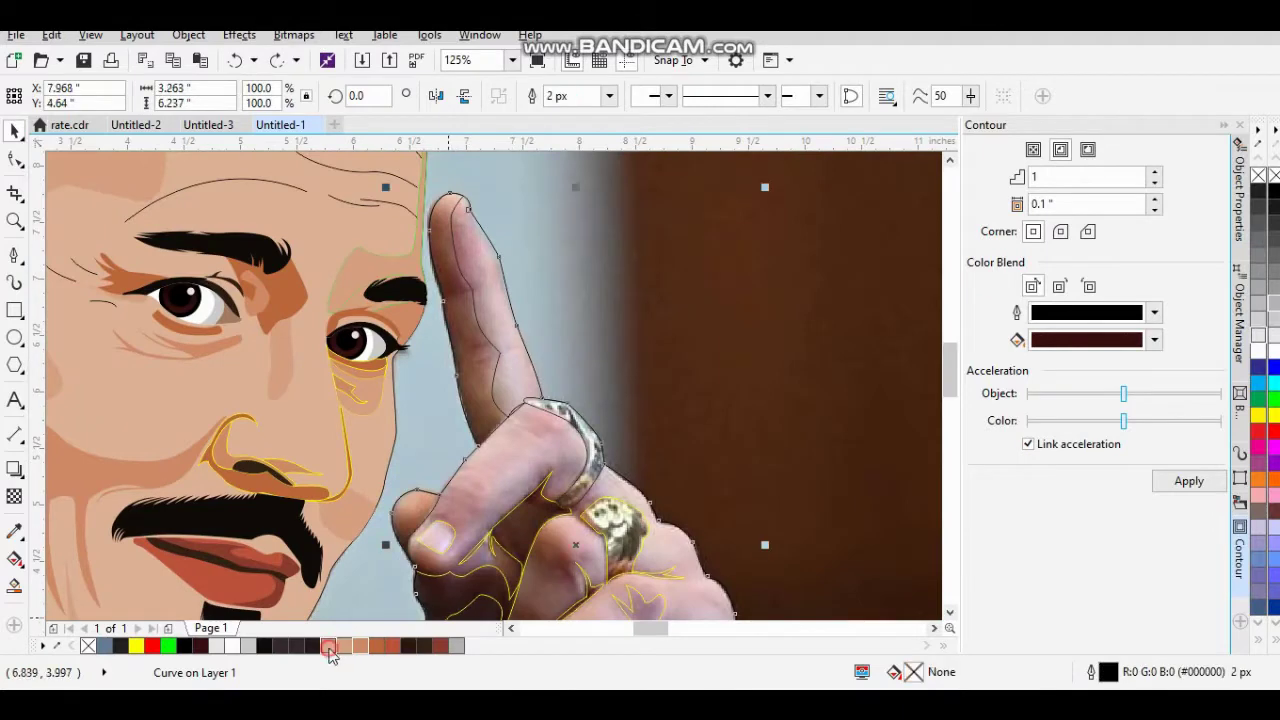
left_click(369, 648)
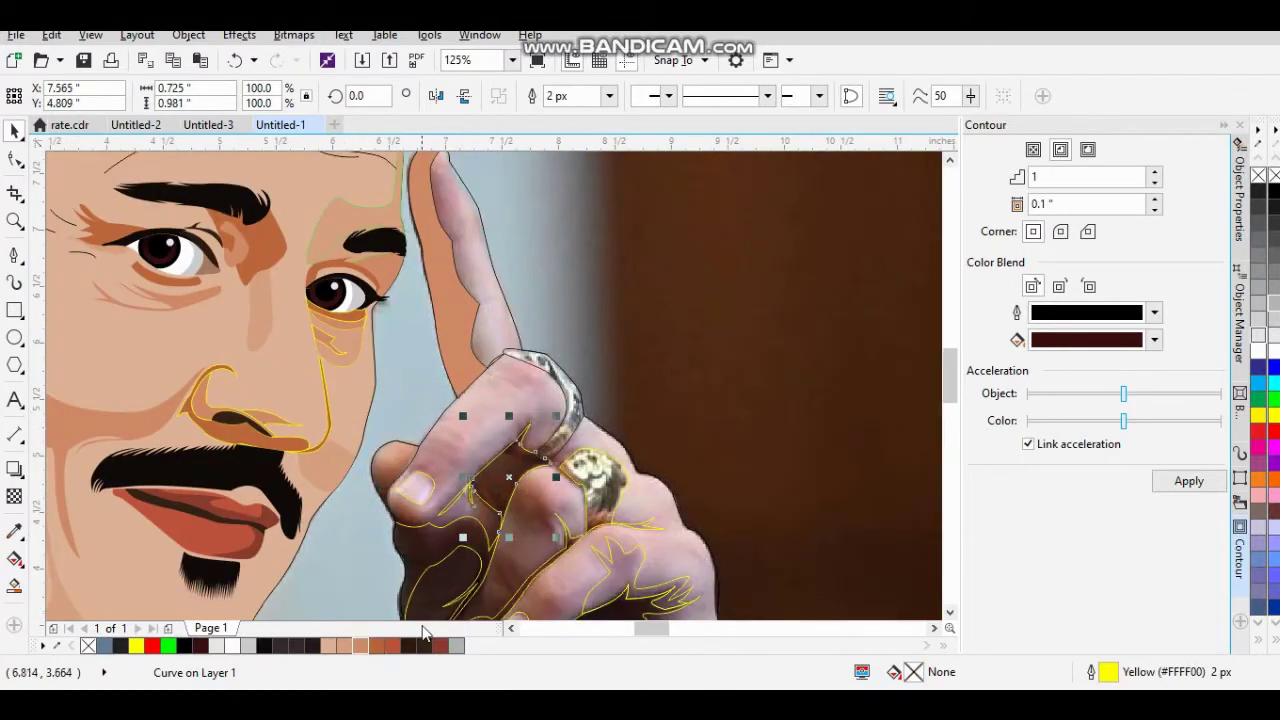
Fill the shadow shape between the fingers with dark brown.
scroll(422, 520, "down", 3)
scroll(422, 416, "down", 1)
left_click(422, 416)
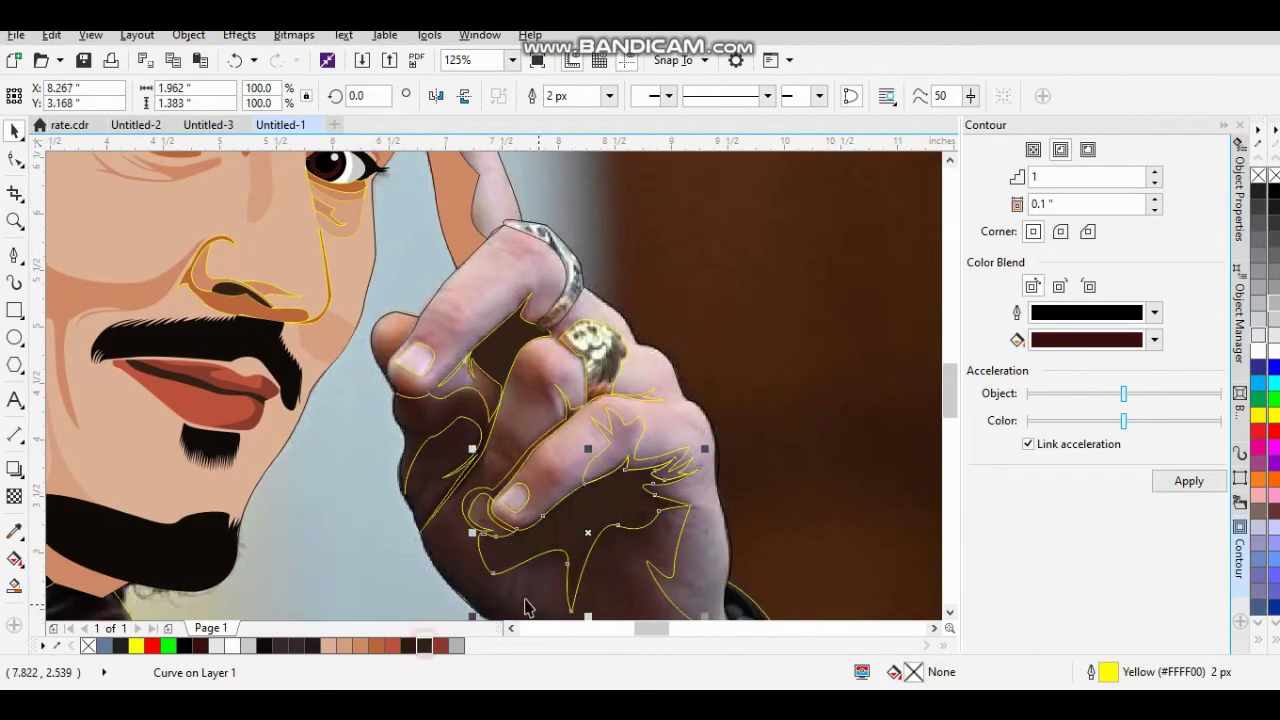
left_click(412, 645)
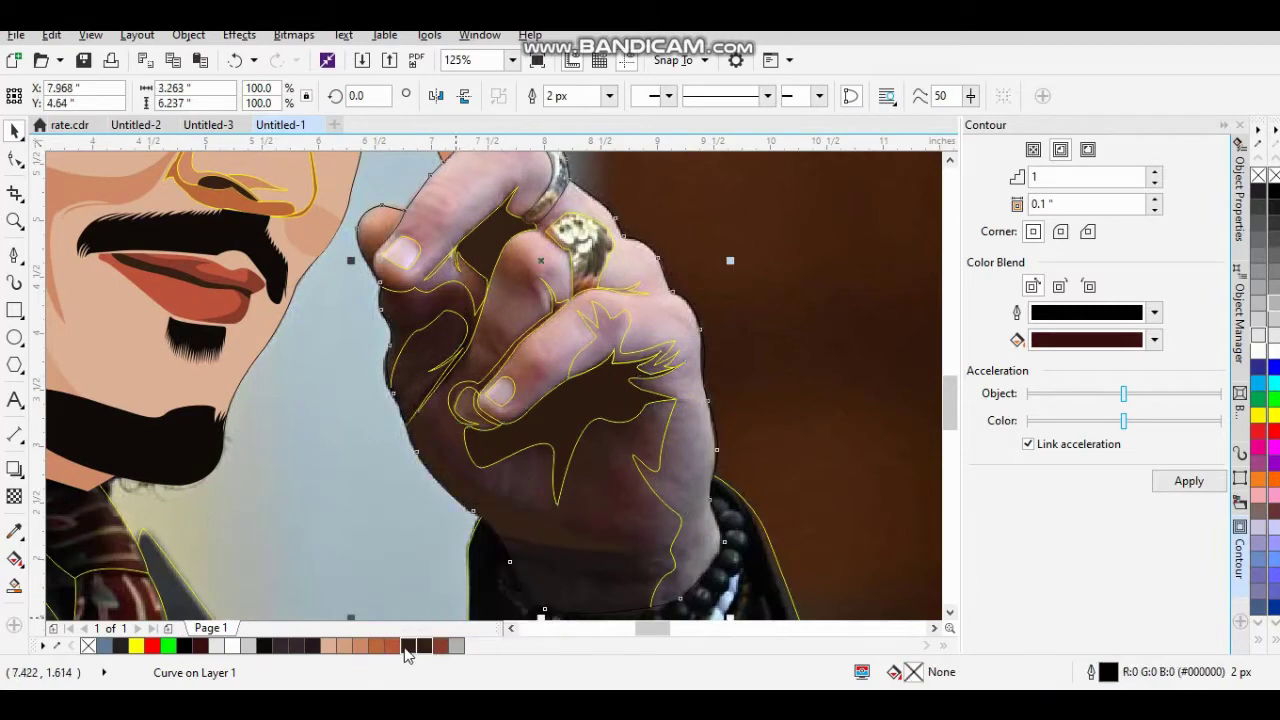
scroll(660, 475, "down", 1)
scroll(485, 333, "down", 2)
Select the ring shapes and the shading curve near the fingernail on the raised hand.
scroll(537, 365, "down", 2)
key("Escape")
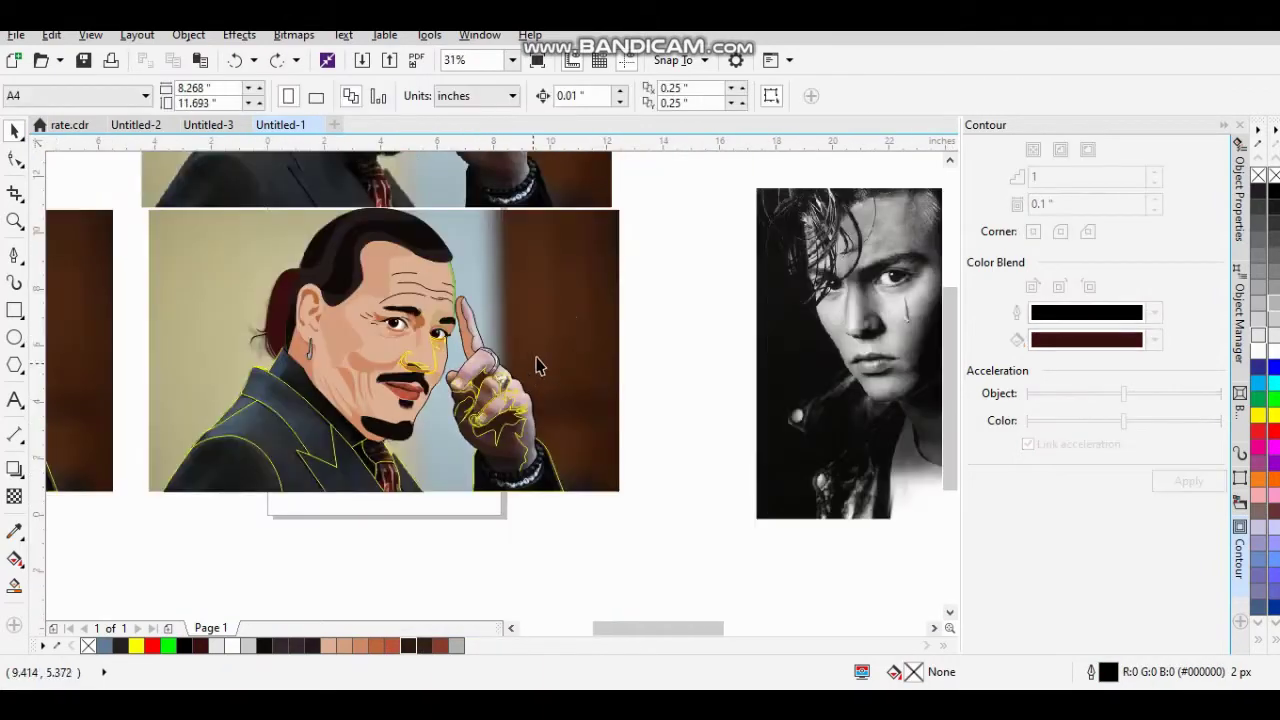
left_click(537, 365)
scroll(537, 365, "up", 3)
scroll(529, 606, "down", 3)
scroll(471, 423, "up", 3)
scroll(548, 515, "up", 2)
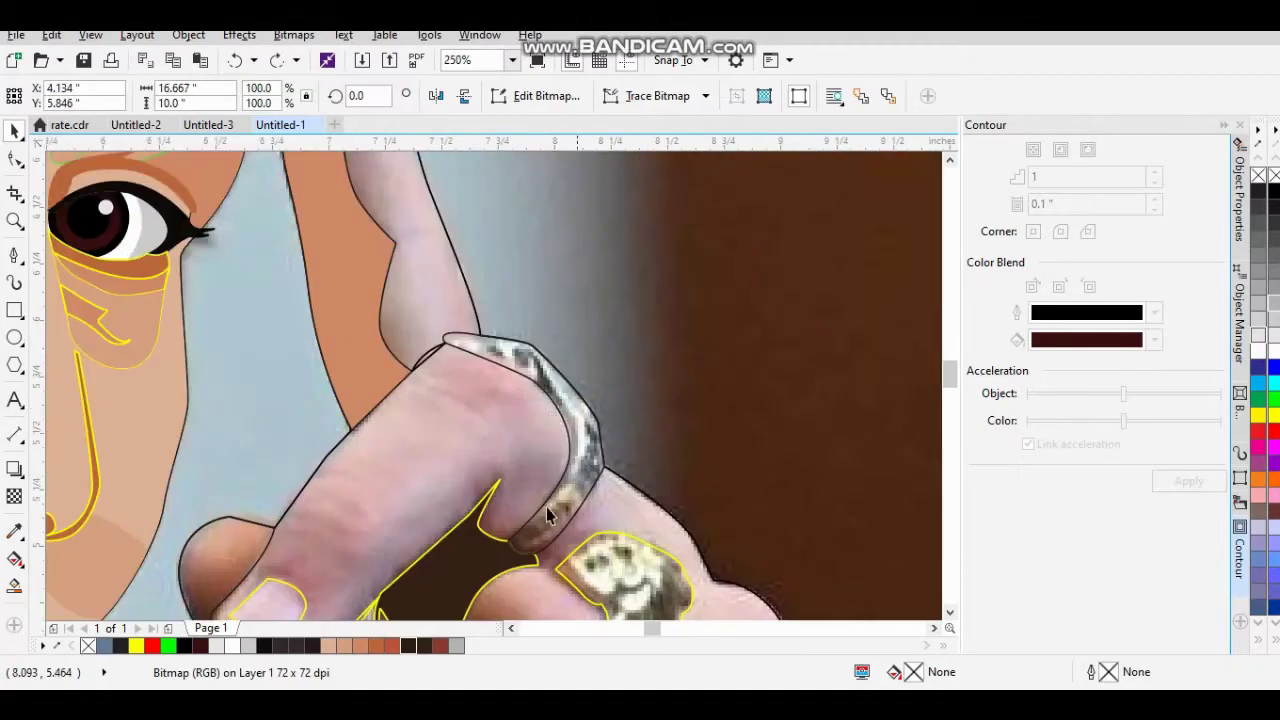
left_click(548, 515)
key("F3")
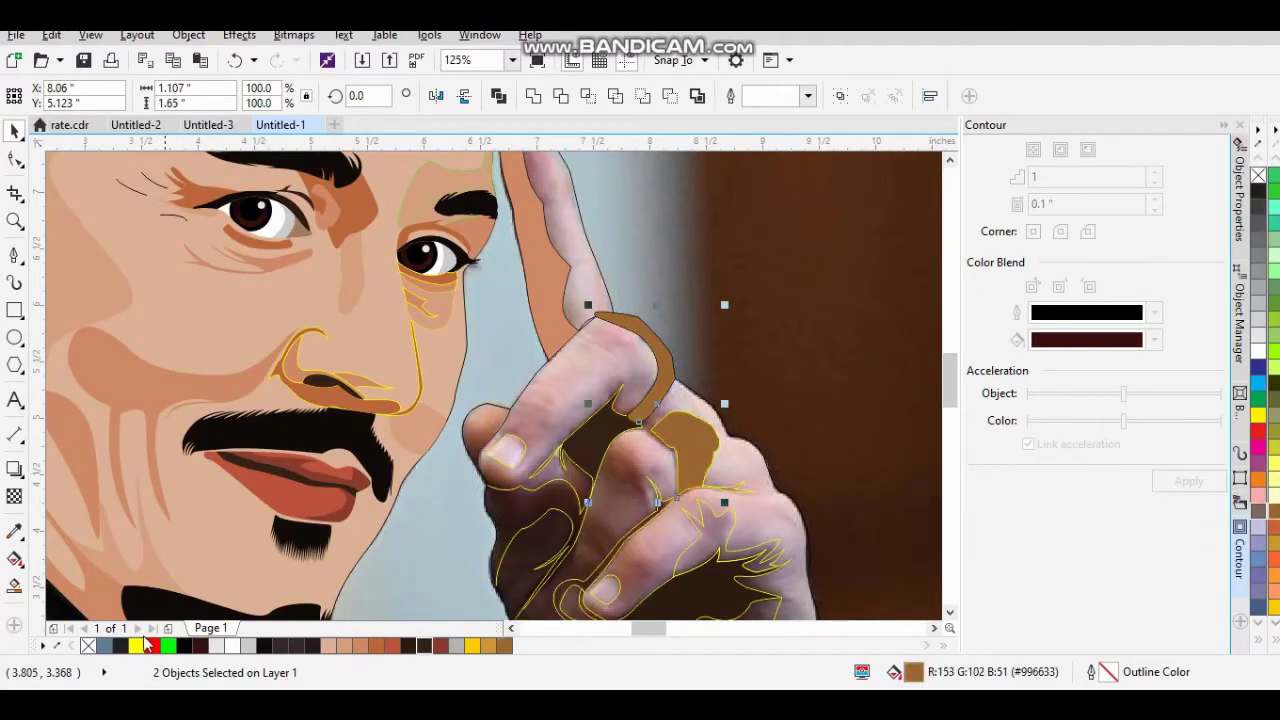
scroll(605, 360, "up", 2)
left_click(560, 330)
scroll(508, 438, "down", 1)
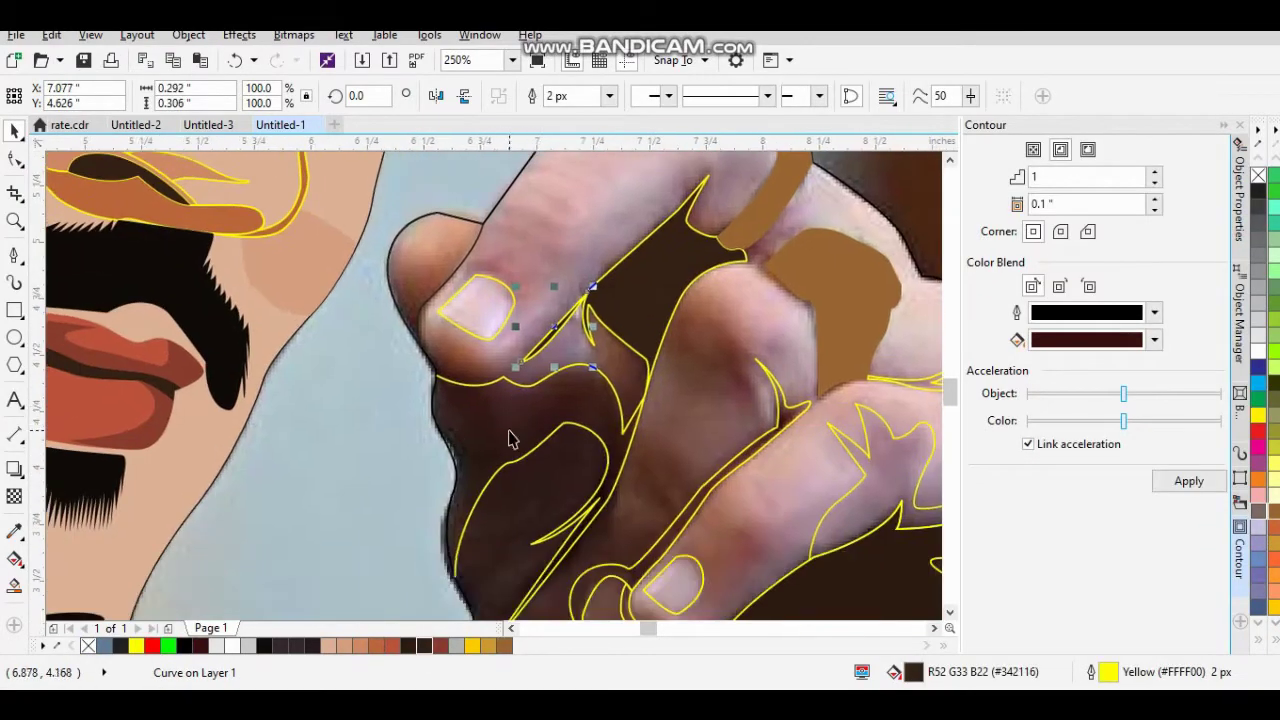
Adjust a node on the fingernail shading curve, then clear the selection.
left_click(500, 445)
left_click(15, 158)
scroll(428, 494, "up", 2)
scroll(330, 505, "up", 2)
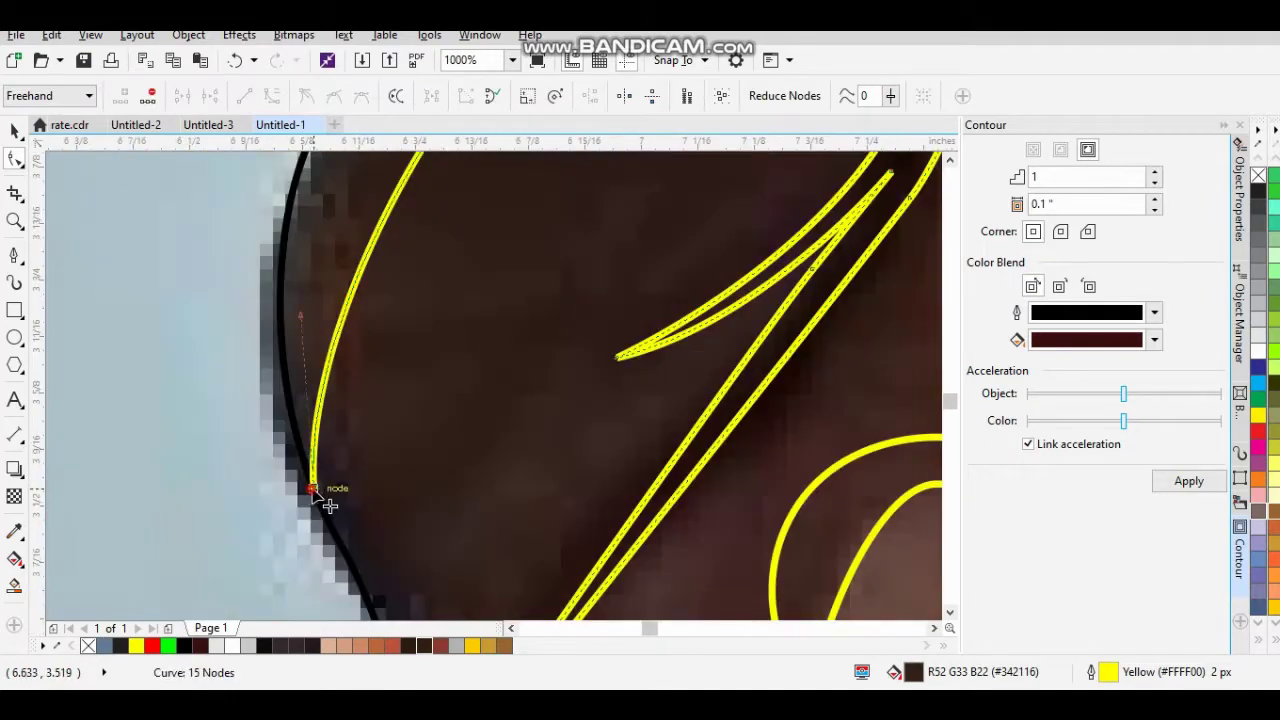
scroll(330, 505, "down", 4)
key("space")
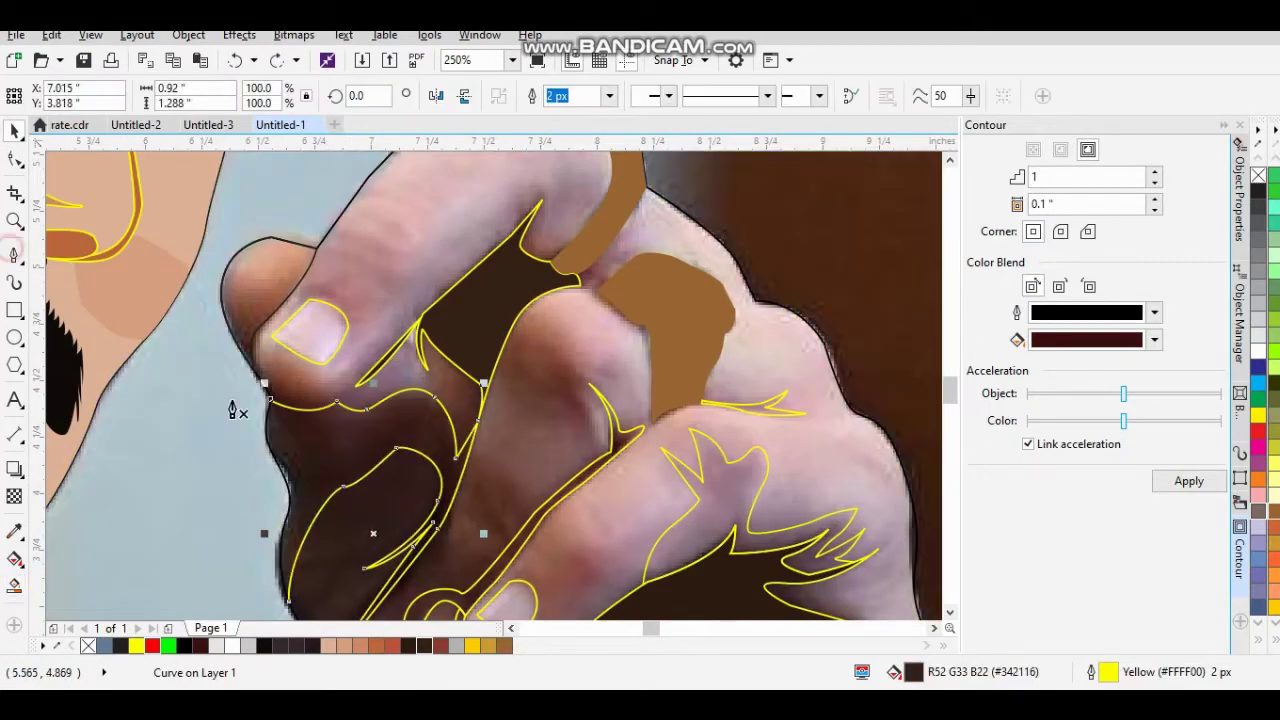
scroll(237, 410, "down", 2)
key("Escape")
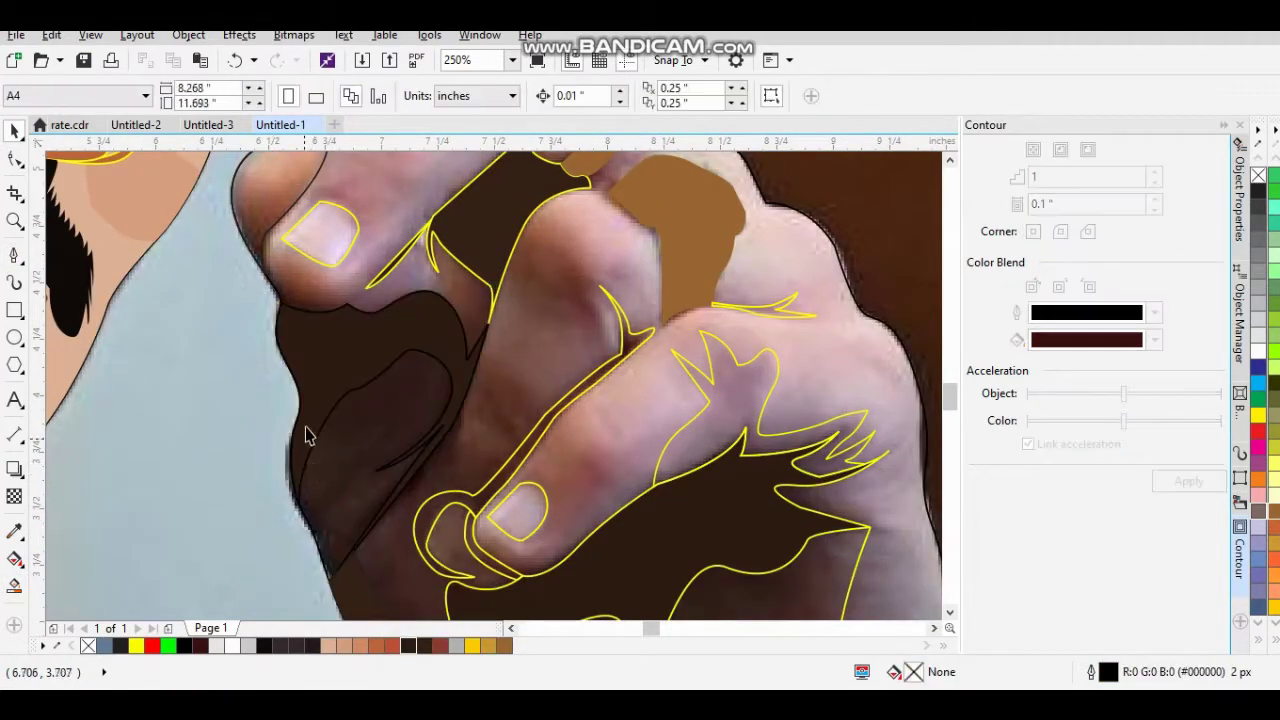
Delete the stray dark outline curve on the raised hand.
left_click(305, 435)
scroll(371, 467, "up", 2)
scroll(541, 399, "down", 2)
scroll(425, 508, "right", 2)
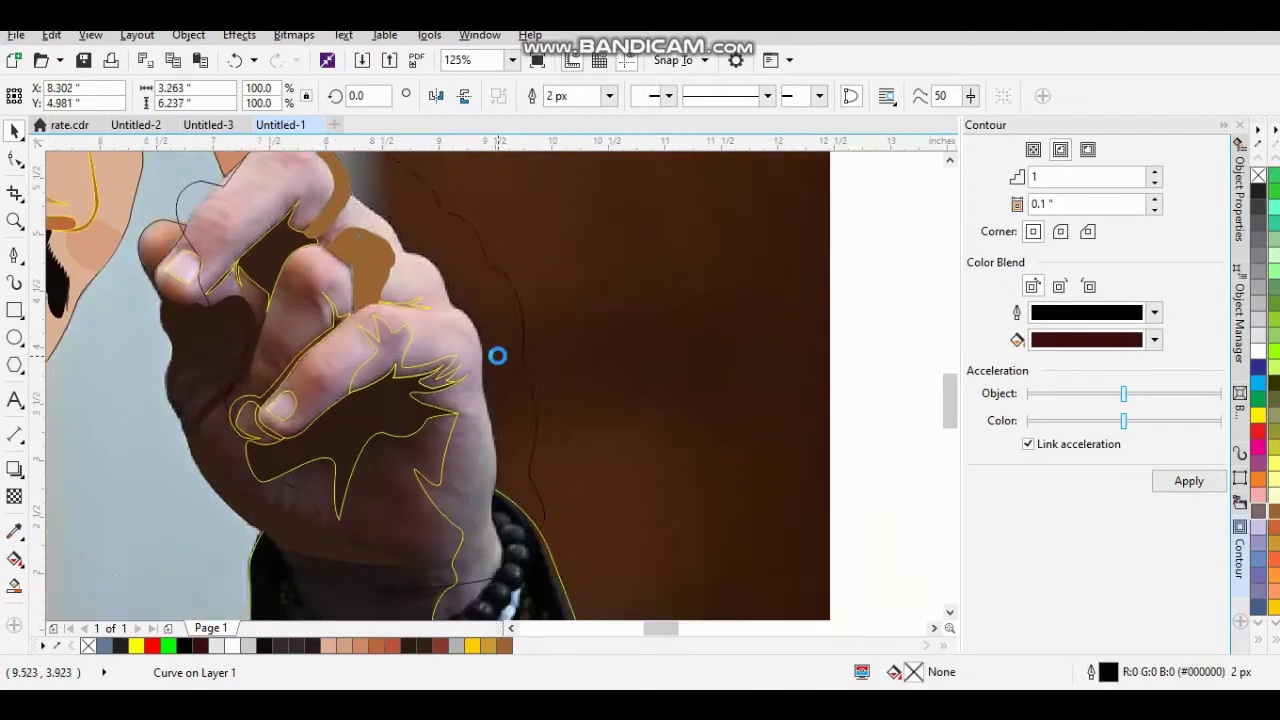
key("Delete")
Fill the knuckle shading shape with skin tone R208 G138 B104.
left_click(380, 366)
key("F10")
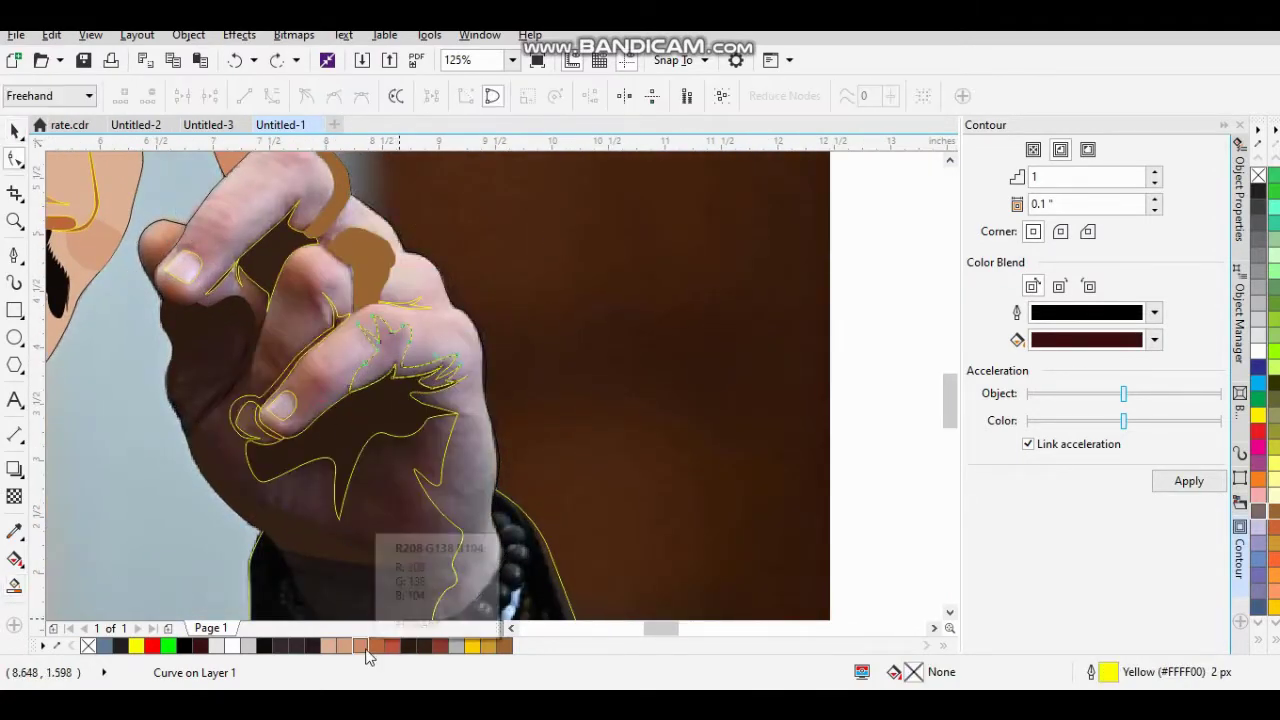
left_click(366, 647)
scroll(414, 509, "down", 2)
key("space")
Select the shading curve at the wrist.
left_click(426, 471)
scroll(426, 471, "up", 1)
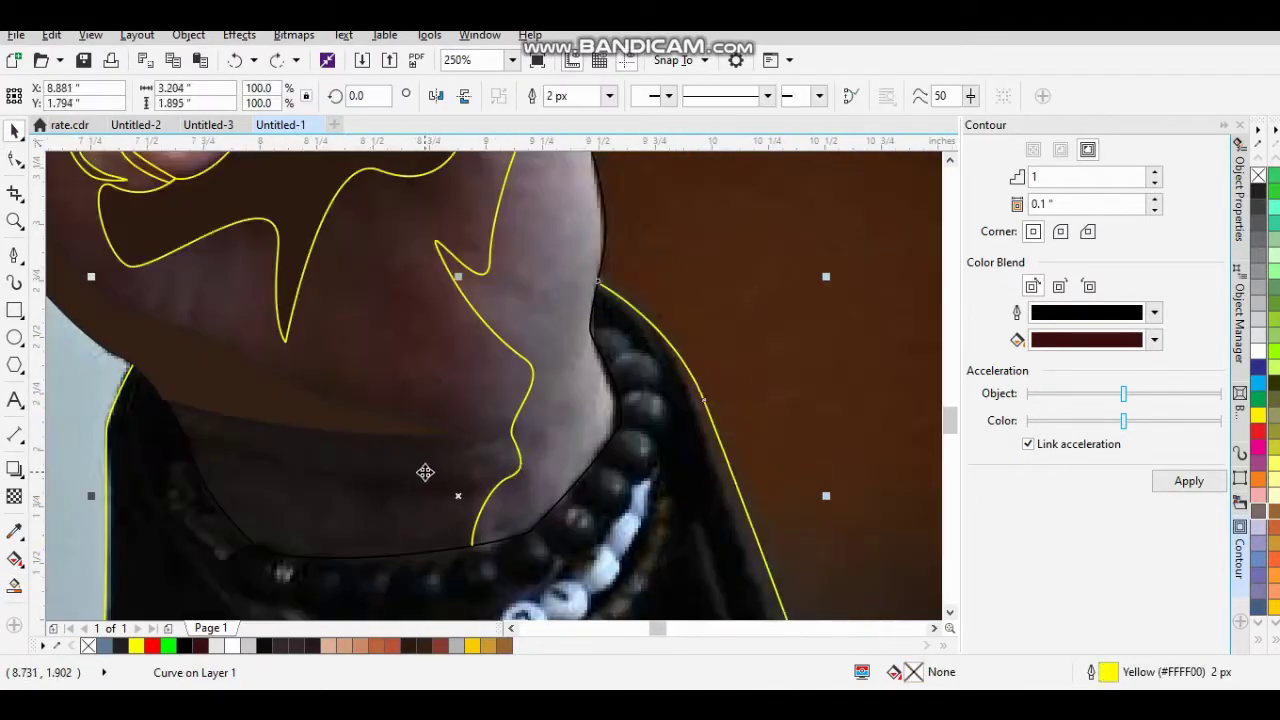
scroll(514, 523, "down", 3)
scroll(357, 503, "up", 2)
scroll(357, 503, "up", 3)
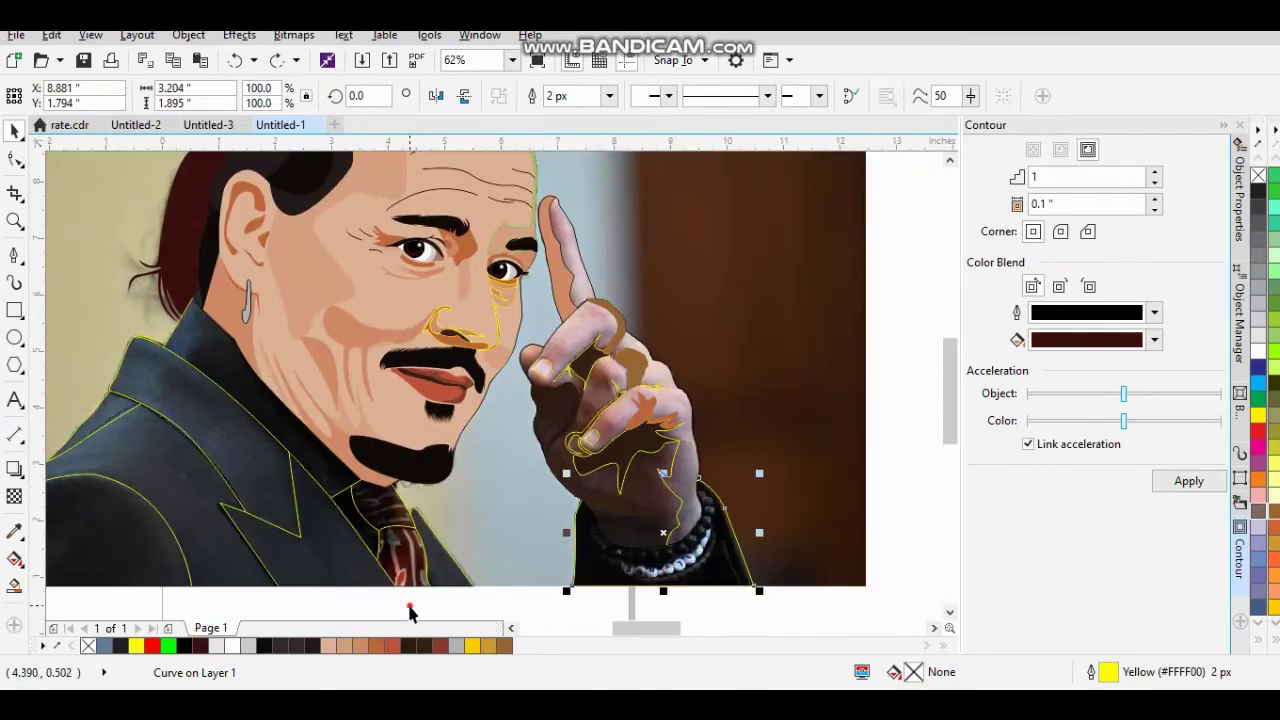
scroll(457, 400, "down", 4)
scroll(460, 371, "up", 1)
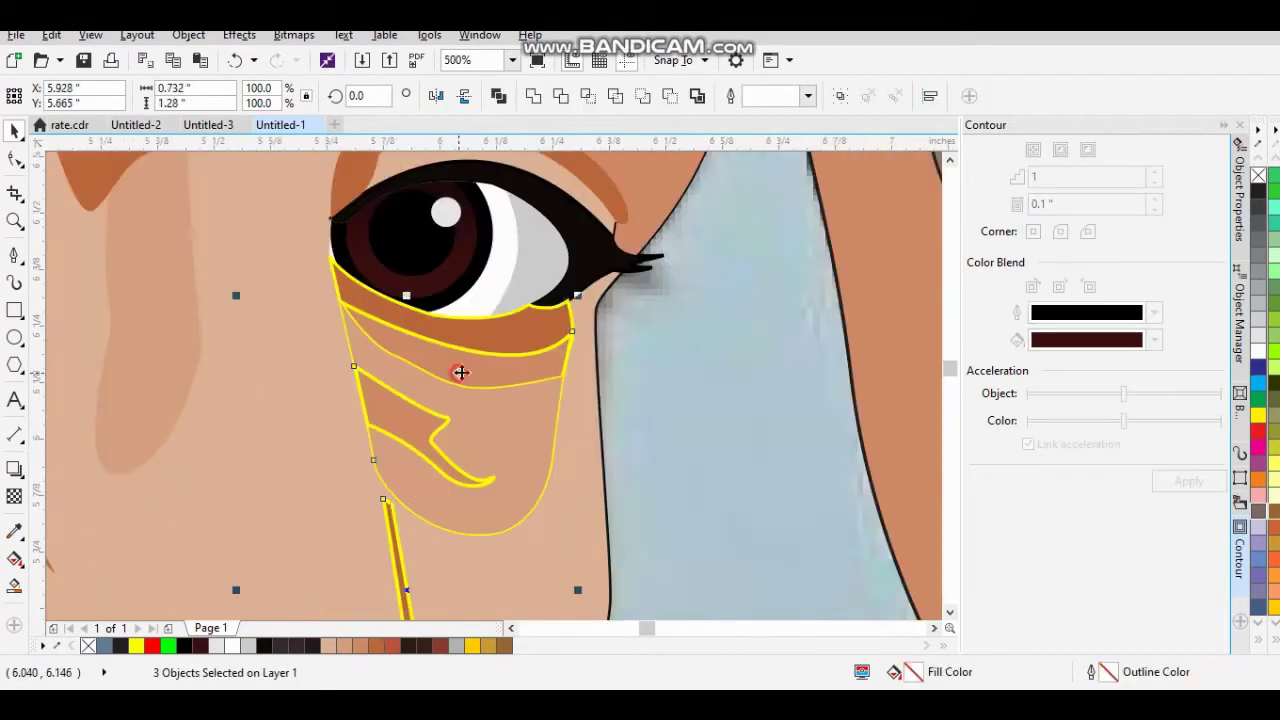
scroll(460, 371, "down", 2)
scroll(418, 405, "up", 4)
left_click(418, 405)
scroll(418, 405, "up", 1)
scroll(286, 534, "down", 3)
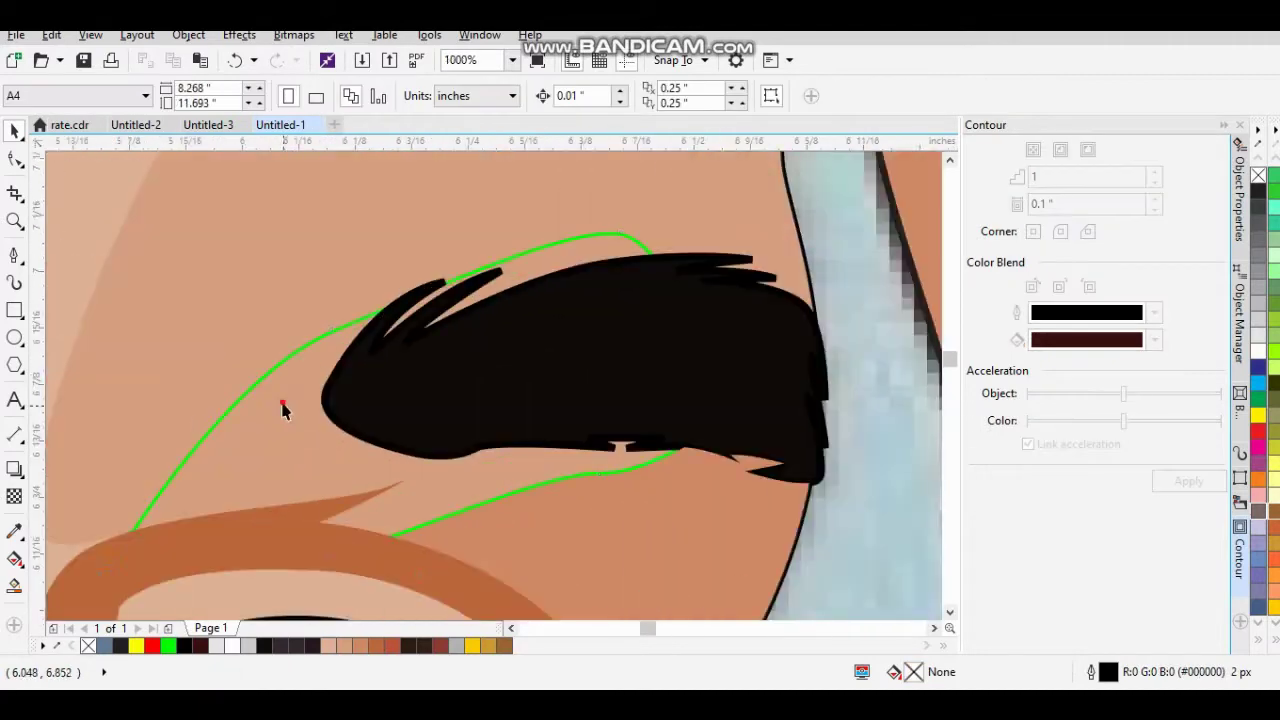
left_click(283, 405)
scroll(400, 400, "down", 5)
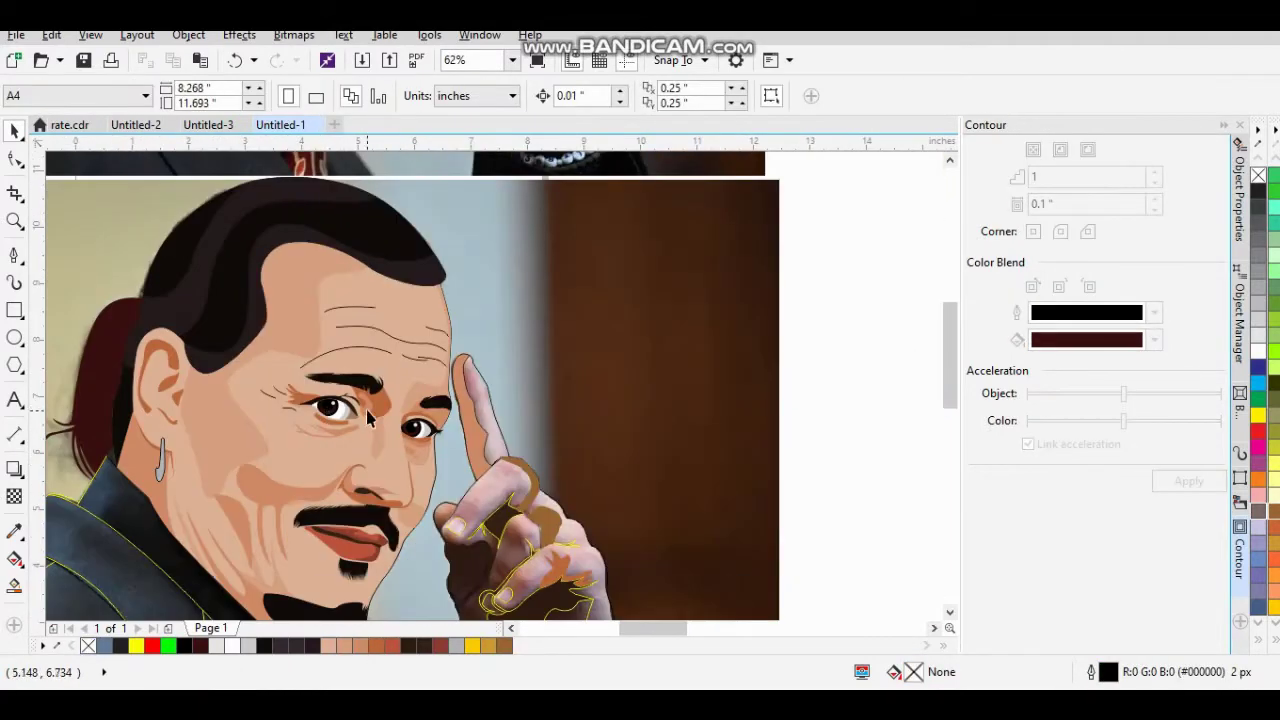
left_click(411, 463)
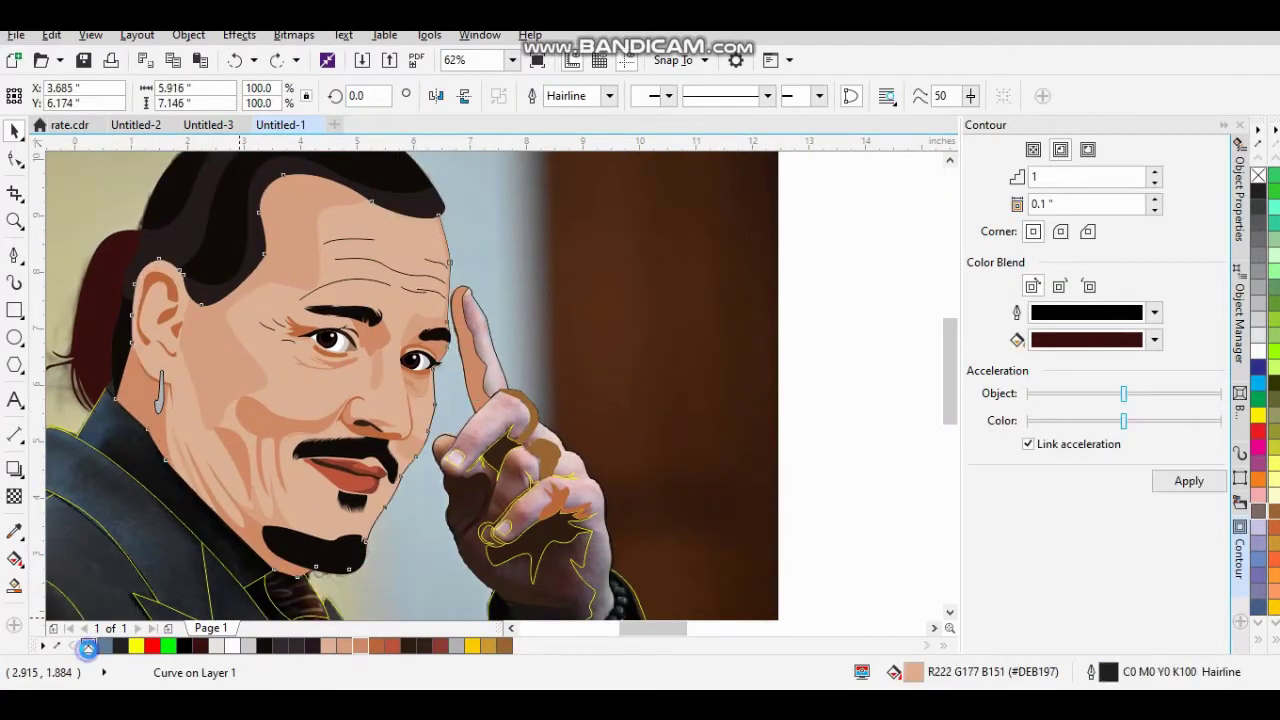
key("Escape")
scroll(338, 597, "up", 4)
Fill the ponytail shape behind the ear with brown.
left_click(200, 400)
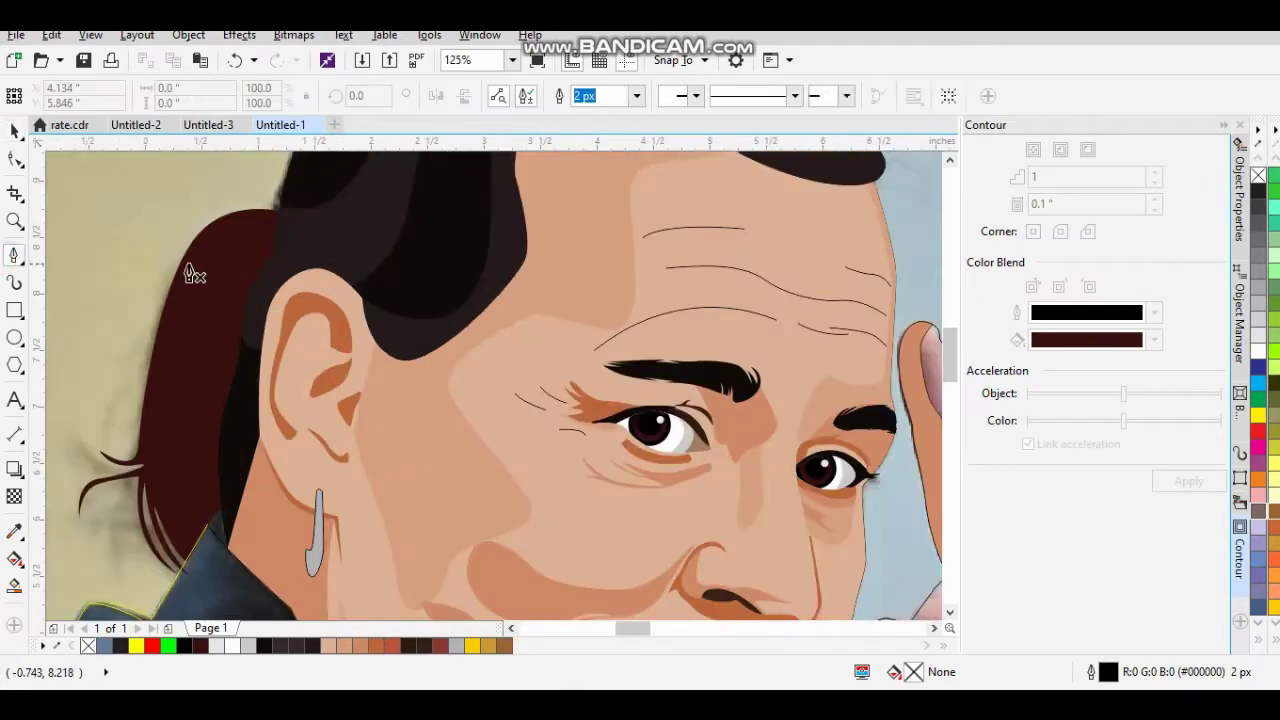
left_click(565, 668)
key("F5")
scroll(294, 243, "up", 2)
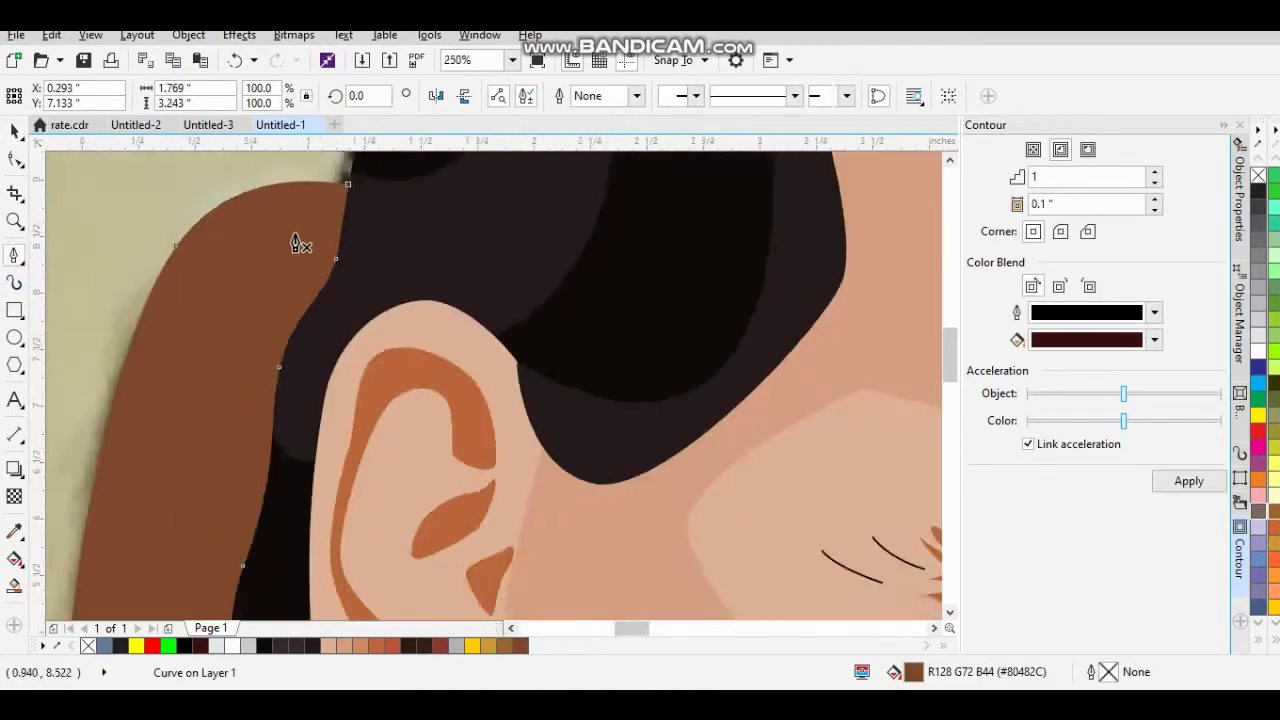
scroll(271, 234, "down", 2)
scroll(200, 290, "up", 3)
scroll(181, 323, "down", 3)
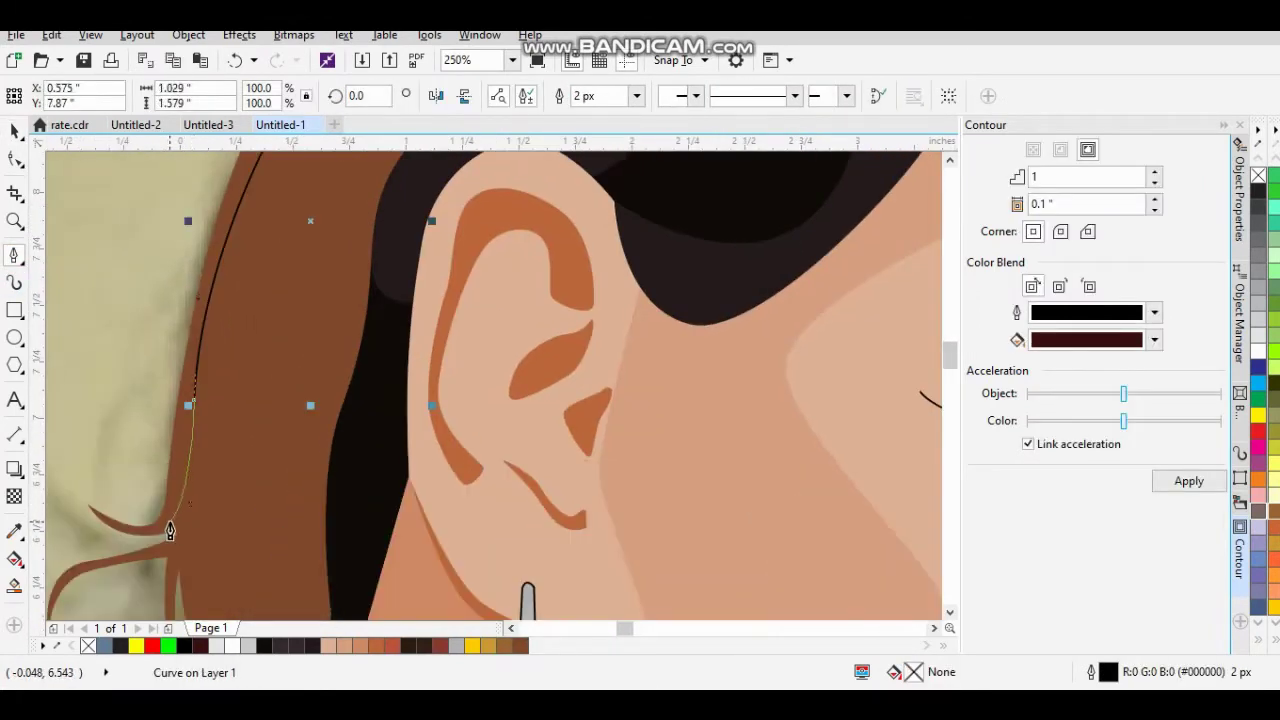
scroll(249, 445, "down", 3)
scroll(240, 400, "up", 2)
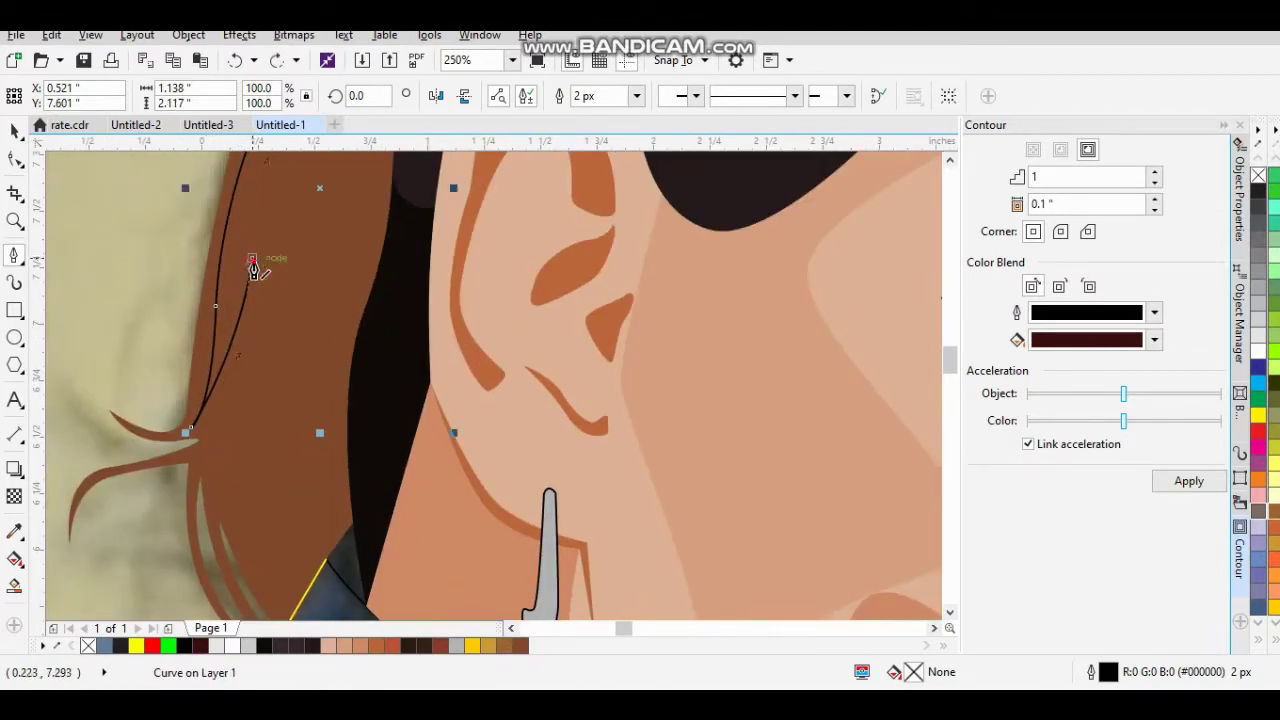
scroll(232, 476, "down", 3)
scroll(220, 400, "up", 3)
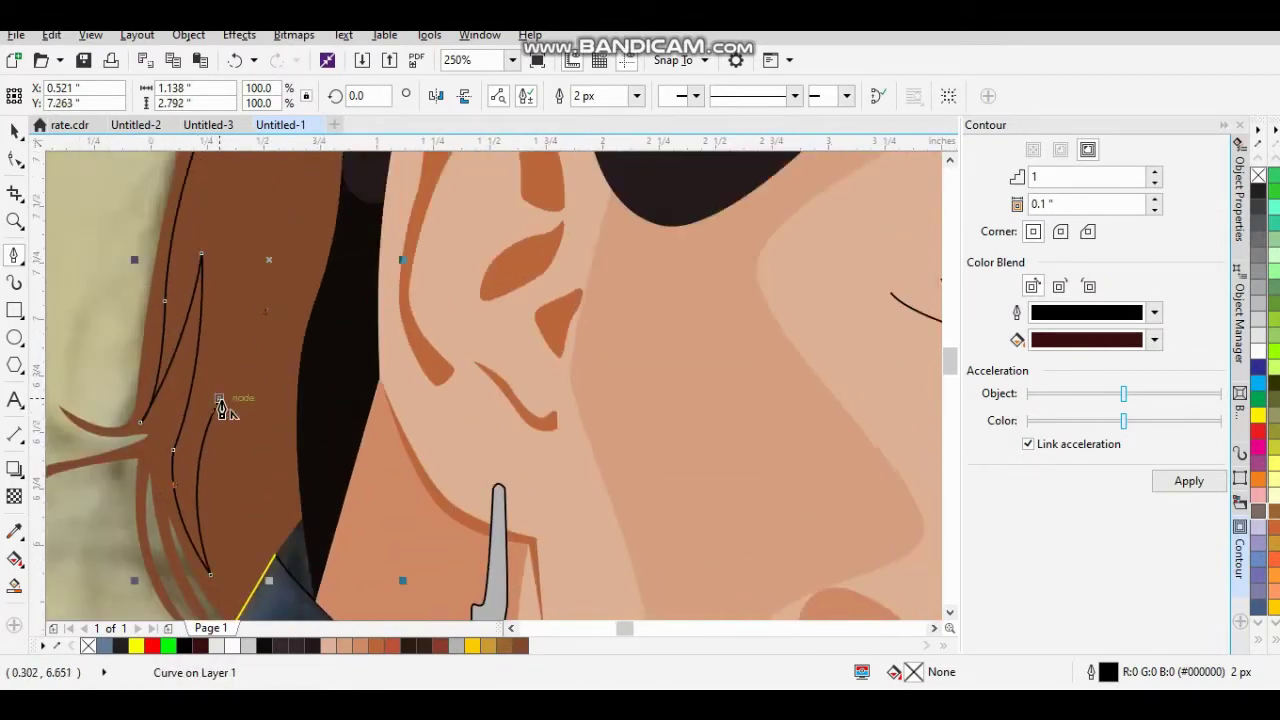
Draw a hair-strand shape over the ponytail with no outline and a dark fill.
left_click(237, 393)
scroll(250, 410, "up", 1)
scroll(269, 421, "up", 1)
scroll(280, 330, "up", 2)
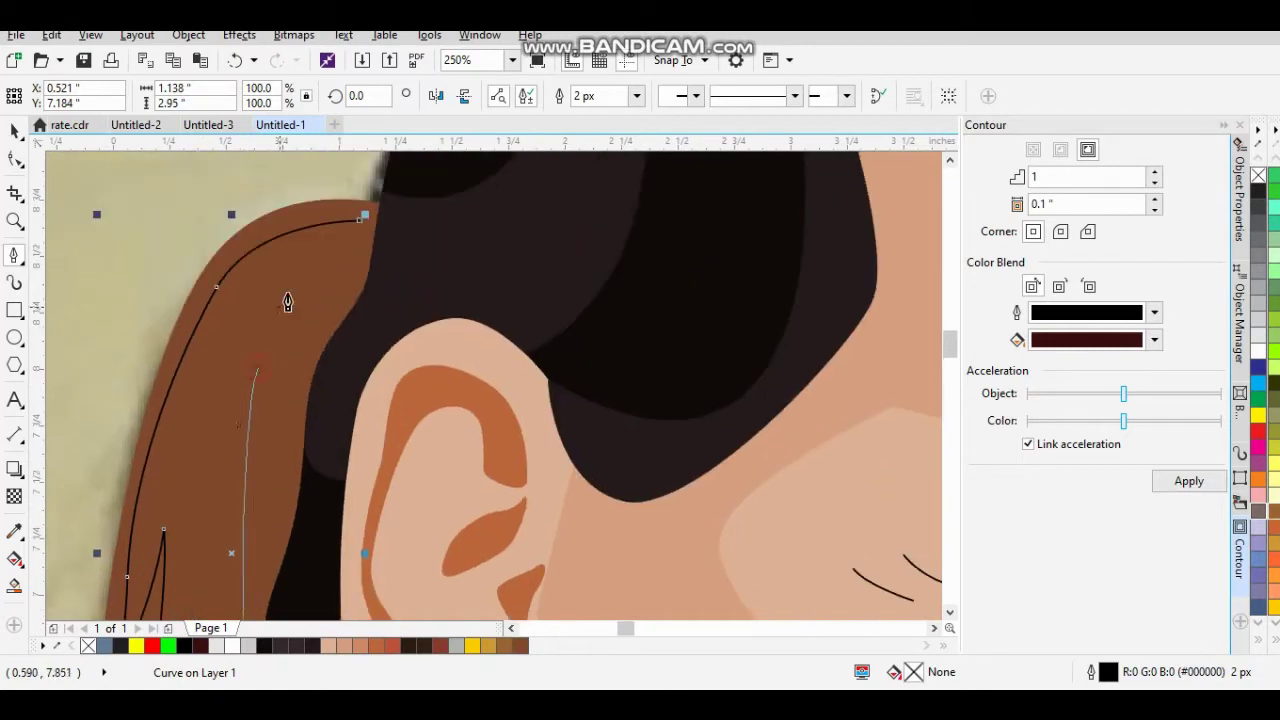
scroll(429, 265, "up", 2)
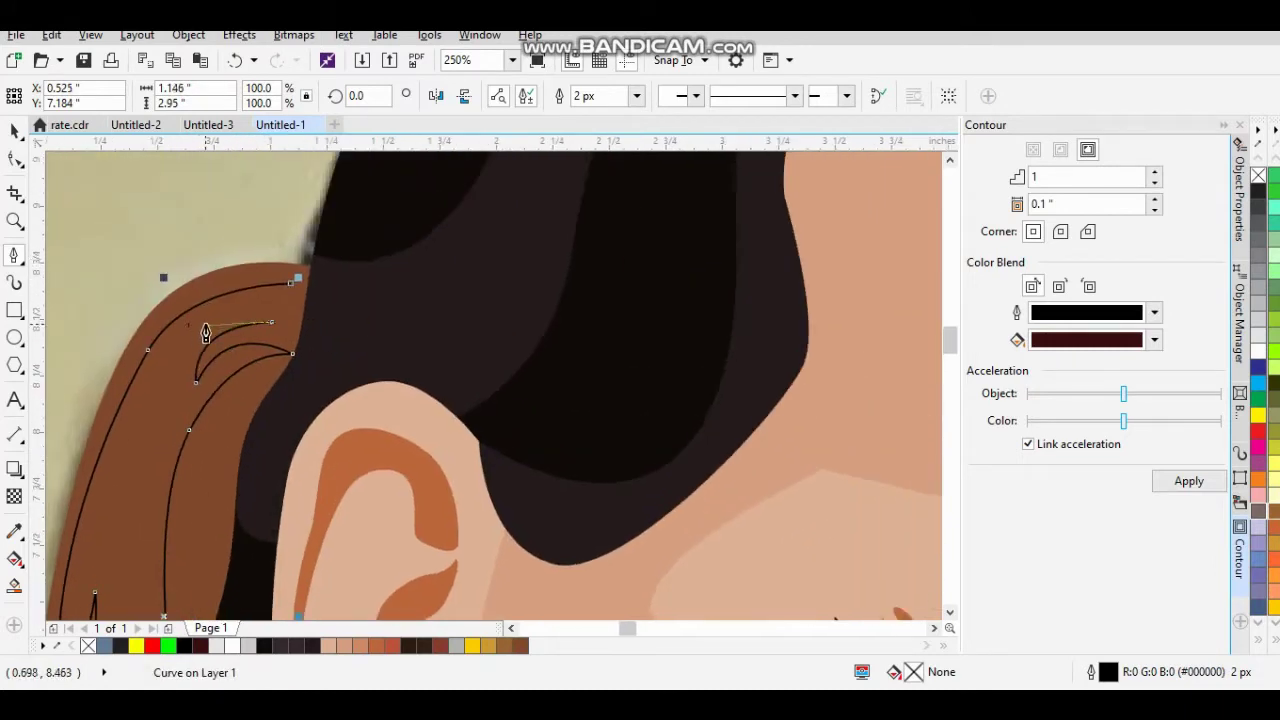
left_click(292, 292)
scroll(260, 290, "down", 2)
scroll(538, 600, "down", 3)
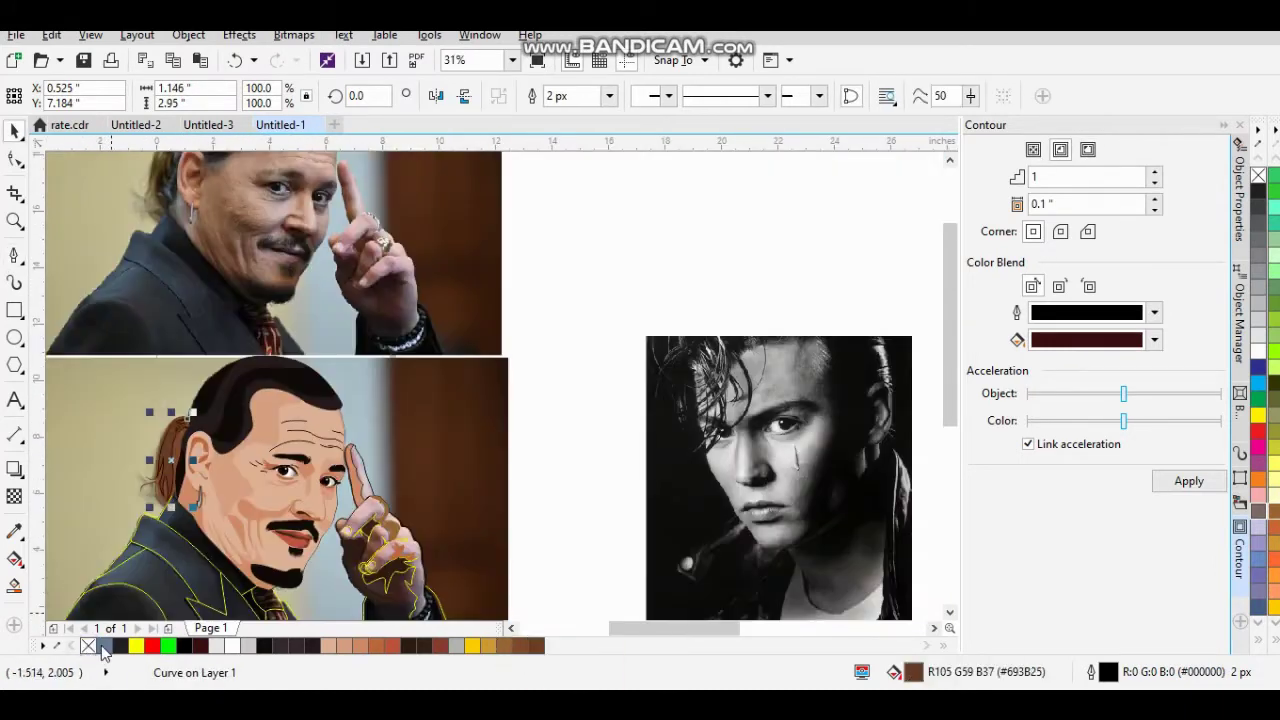
left_click(520, 451)
scroll(198, 445, "up", 3)
left_click(198, 445)
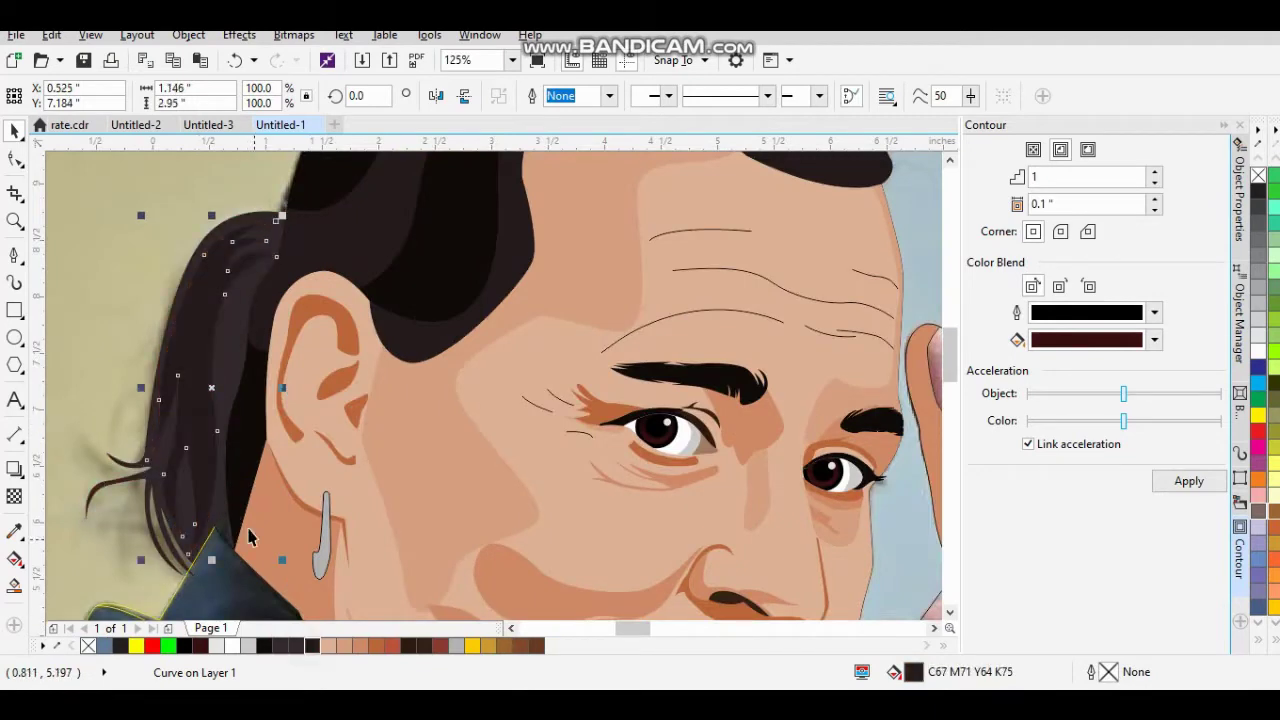
Fill the raised hand's bent finger with skin tone.
scroll(383, 490, "down", 4)
key("Escape")
scroll(425, 414, "up", 5)
left_click(400, 414)
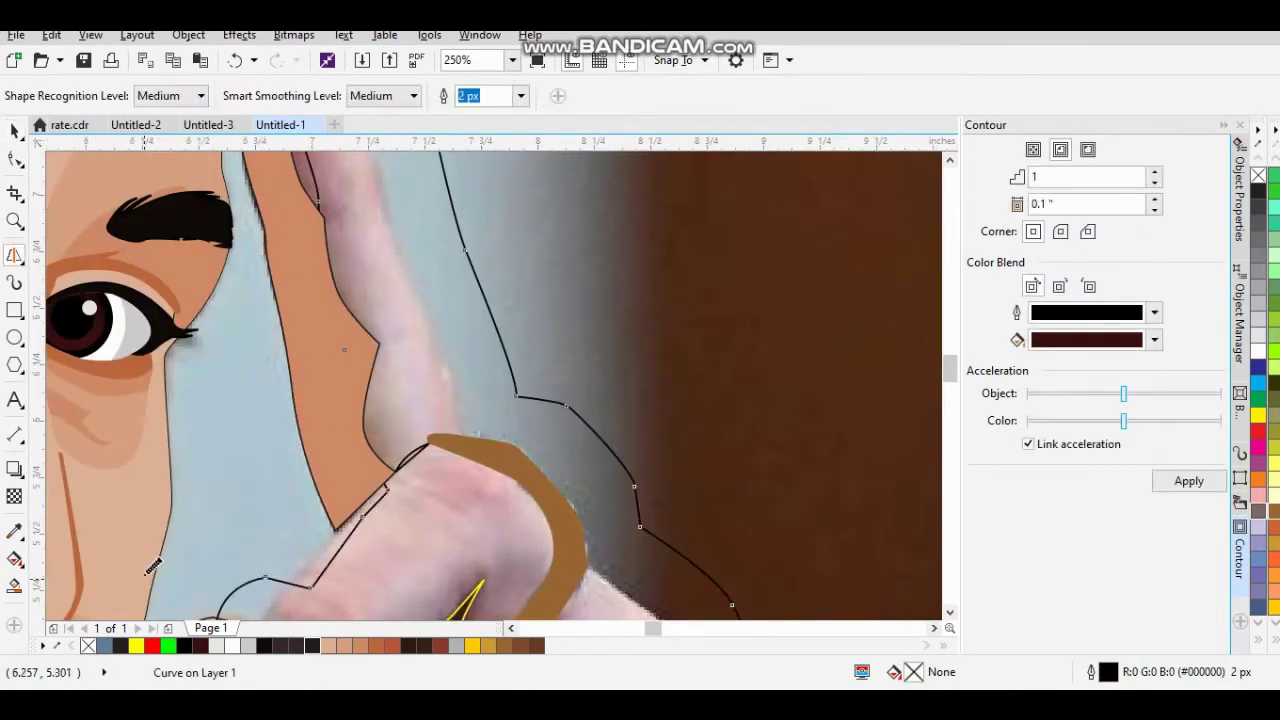
scroll(383, 435, "down", 2)
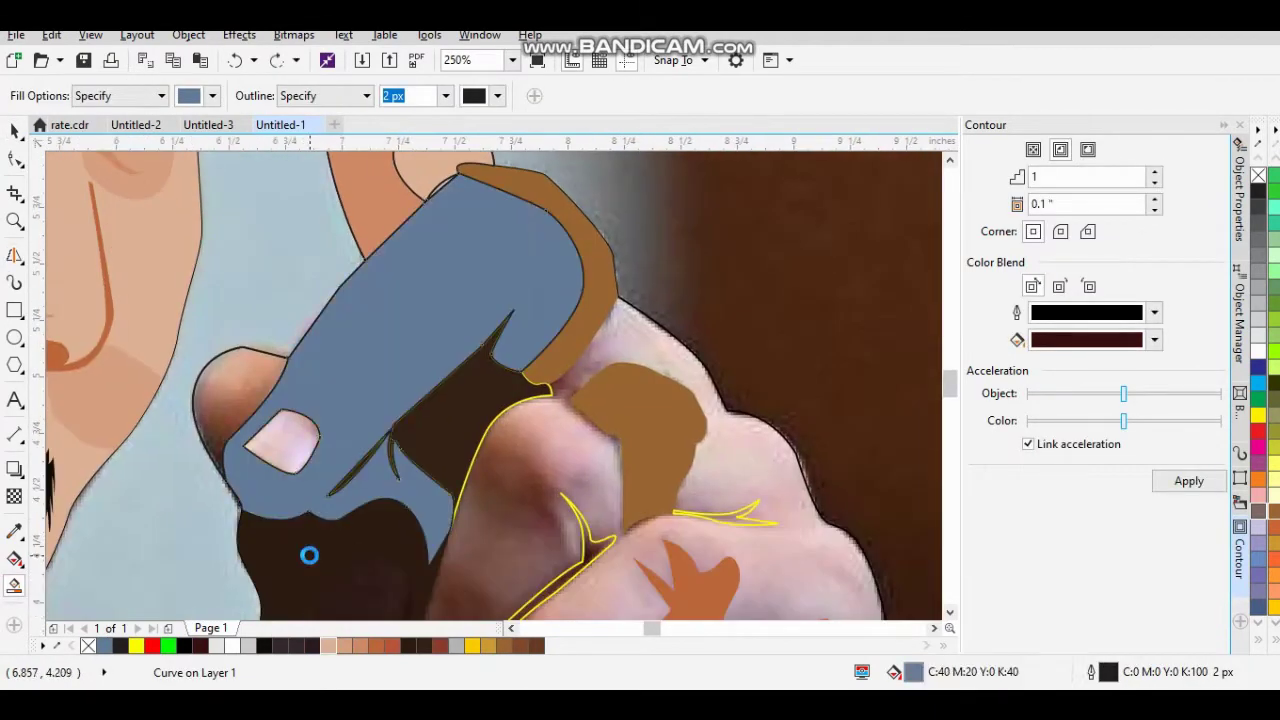
left_click(15, 256)
left_click(60, 317)
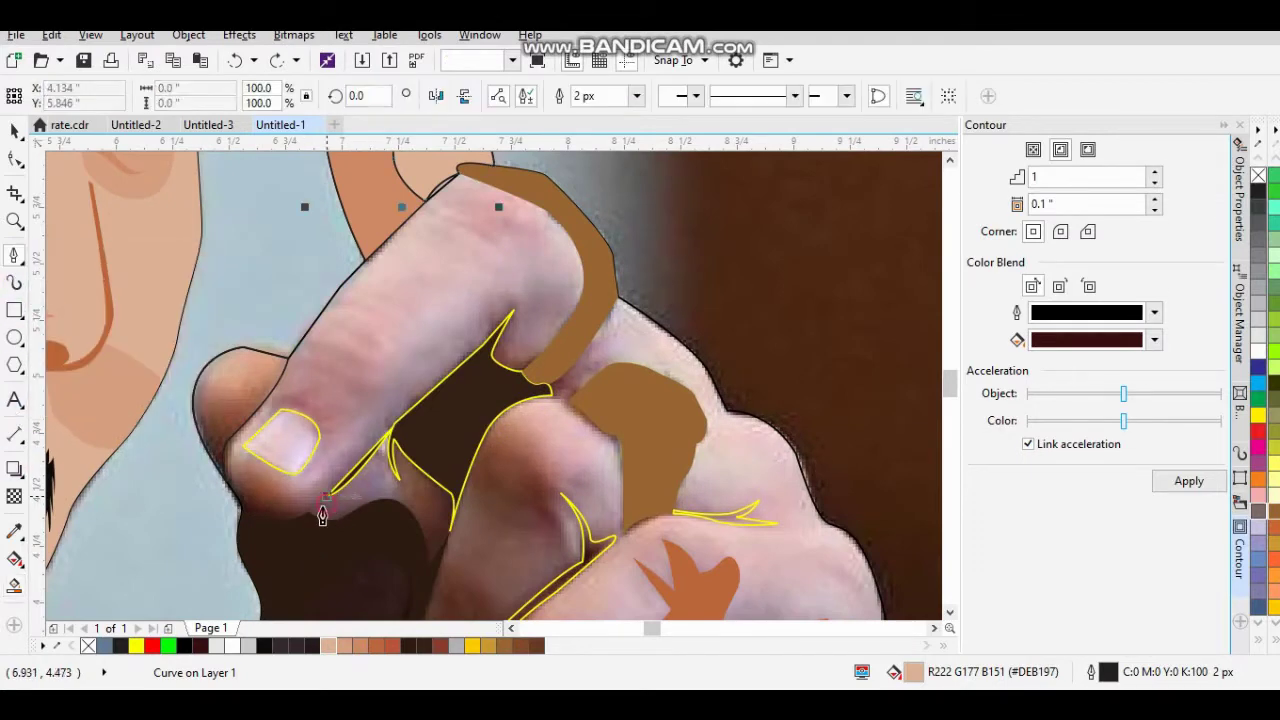
left_click(262, 497)
scroll(290, 440, "down", 2)
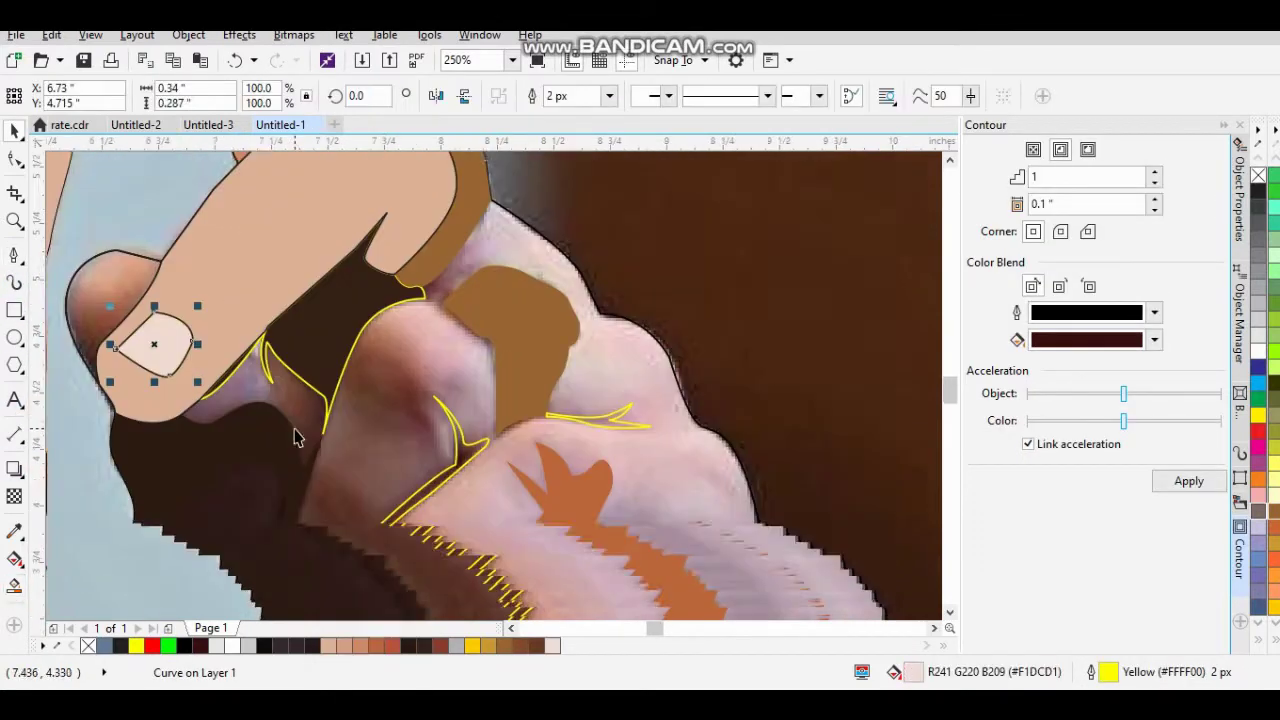
scroll(471, 410, "up", 2)
Draw a short knuckle curve, Smart Fill nearby areas, and undo the unwanted blue-grey fill.
left_click(409, 381)
left_click_drag(431, 386, 455, 389)
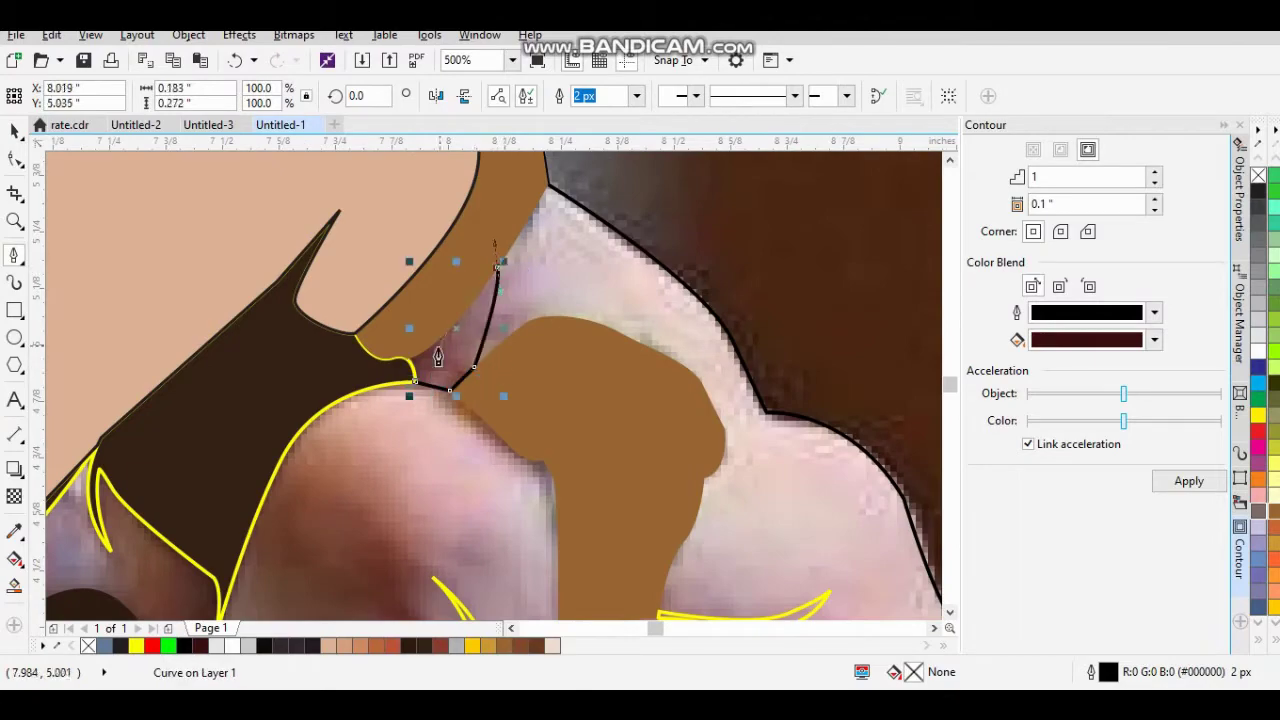
left_click(14, 586)
left_click(450, 335)
scroll(450, 380, "down", 1)
scroll(500, 420, "down", 3)
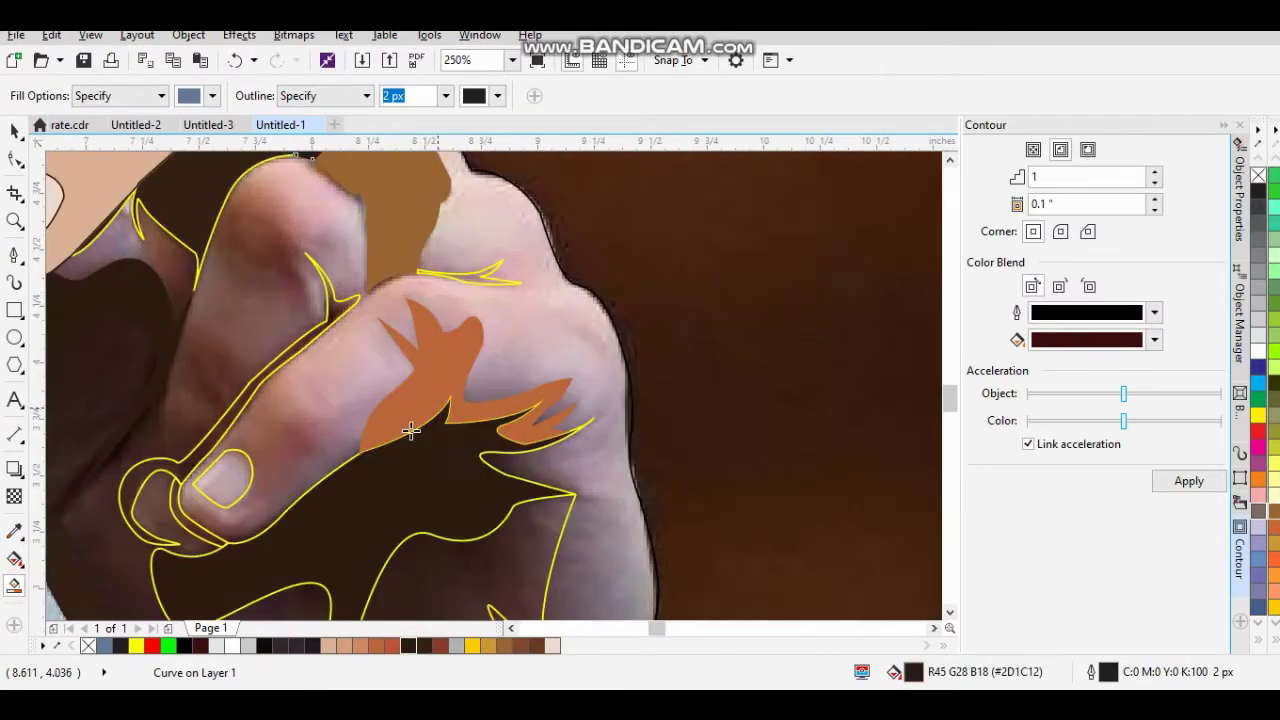
scroll(579, 479, "down", 2)
left_click(579, 479)
scroll(471, 471, "up", 3)
key("ctrl+z")
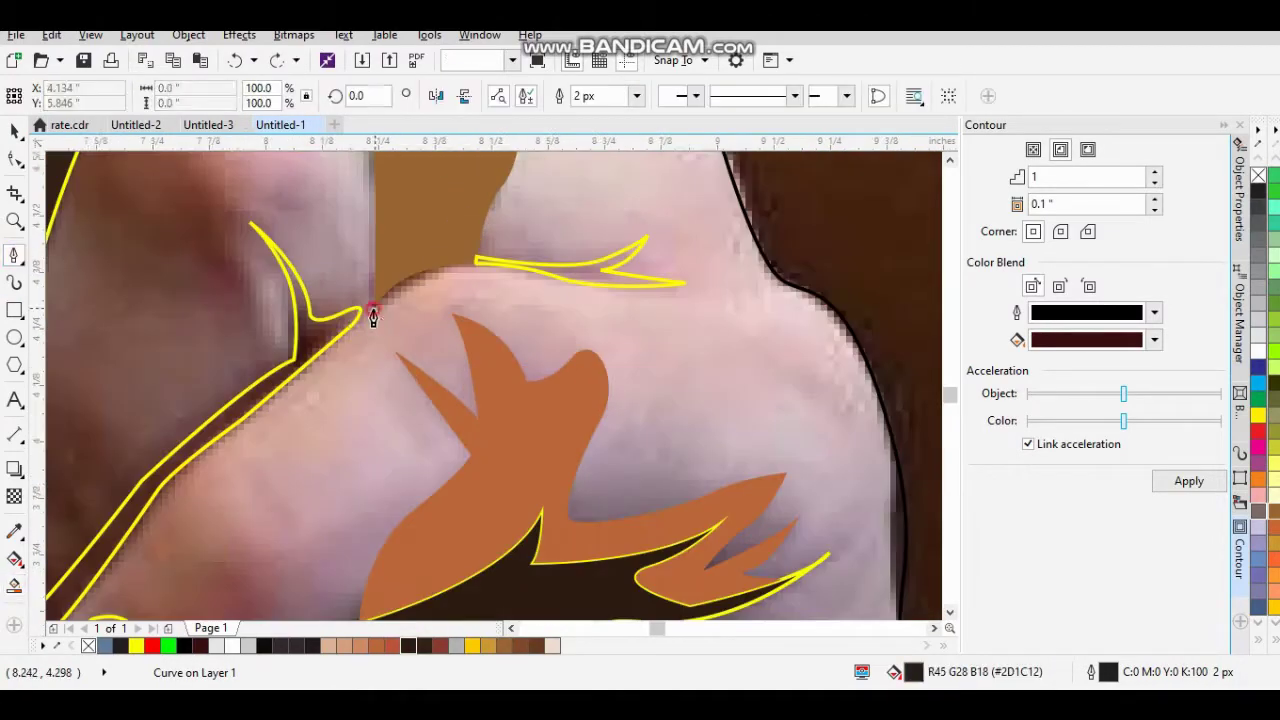
Fill the knuckle shading reddish-brown, the hand tan and the thumbnail pale pink.
left_click(410, 647)
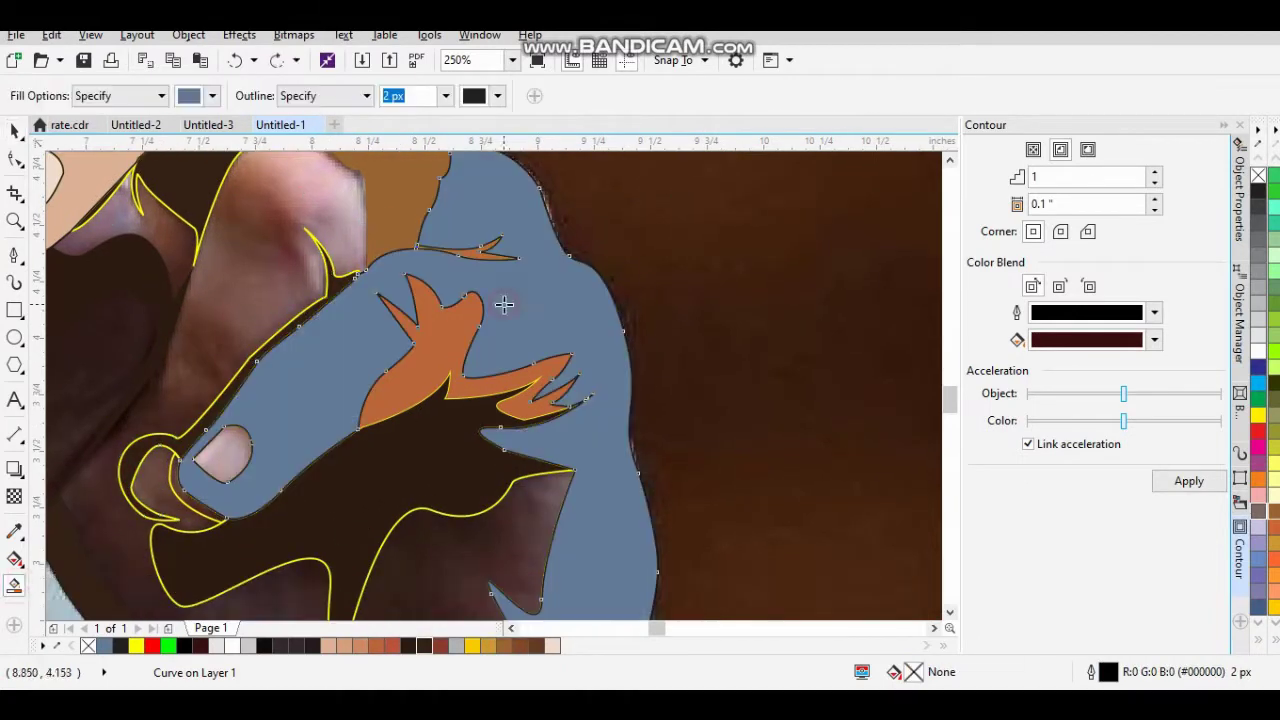
left_click(503, 300)
left_click(223, 452)
left_click(552, 645)
scroll(414, 366, "down", 2)
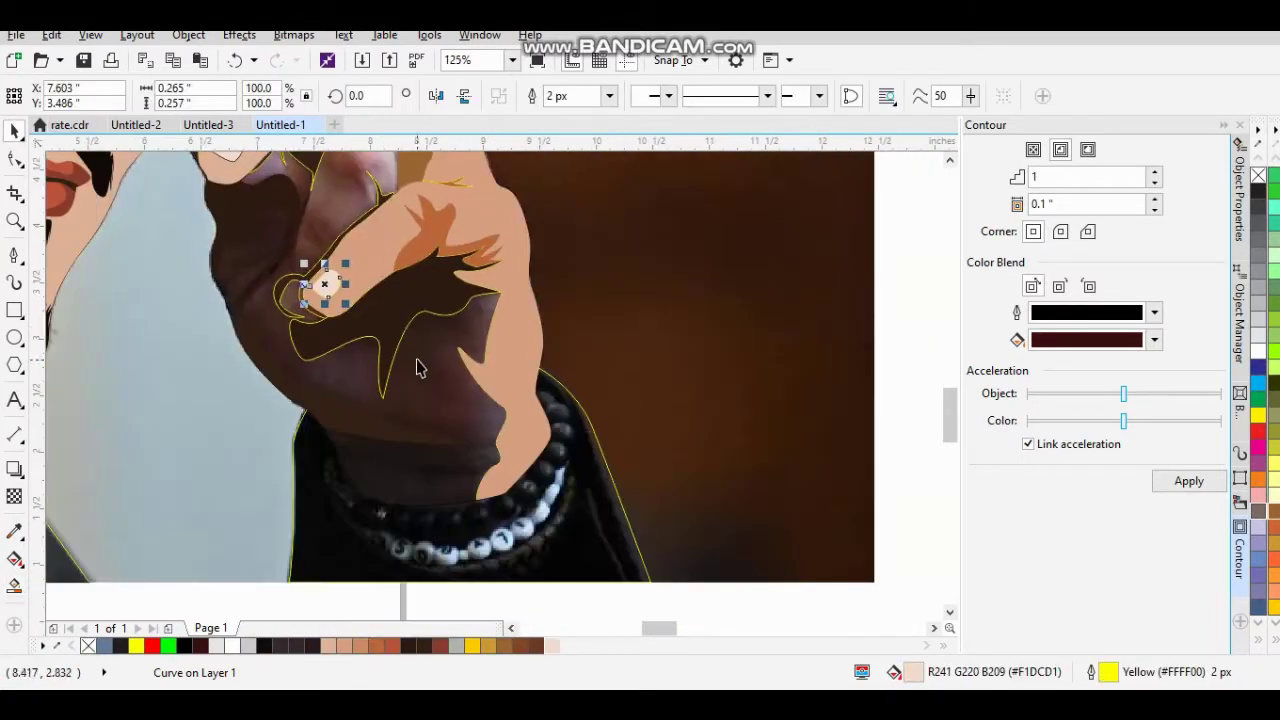
scroll(258, 370, "up", 3)
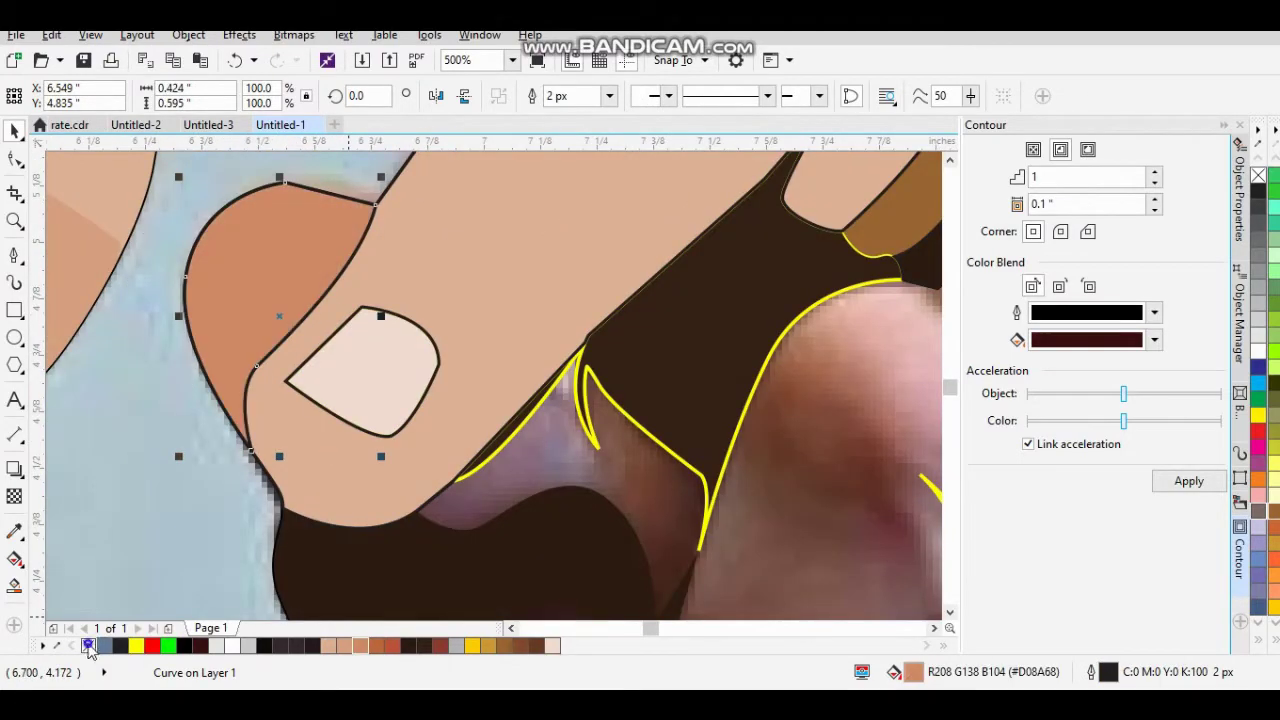
scroll(258, 370, "down", 4)
scroll(405, 352, "up", 1)
Draw a freehand divider through the hand shadow and Smart Fill the enclosed area dark brown.
left_click(423, 300)
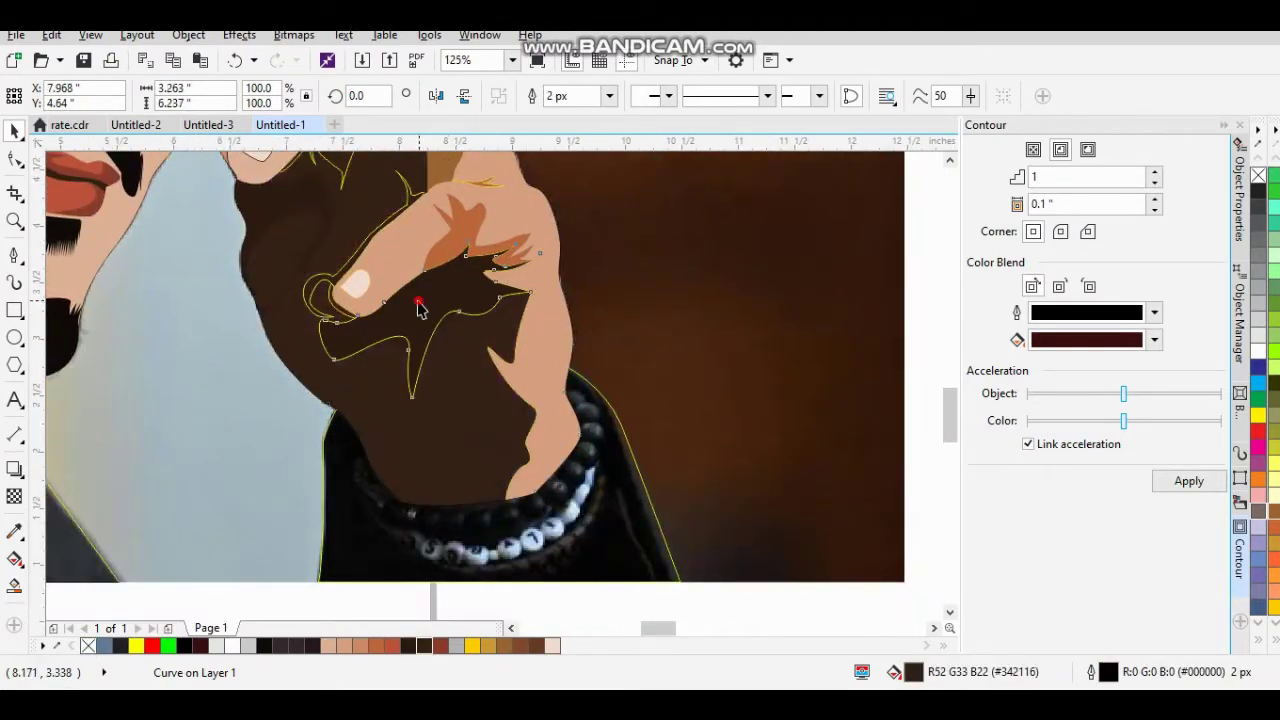
scroll(428, 523, "up", 2)
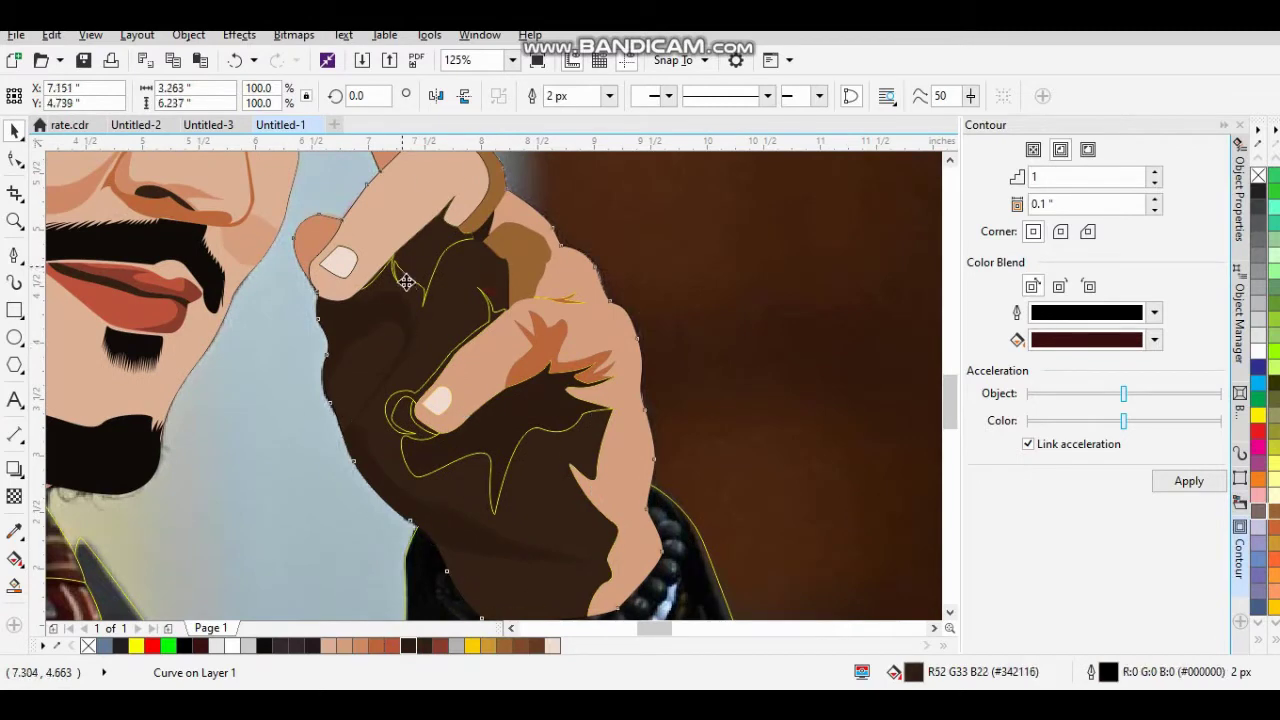
scroll(454, 460, "up", 2)
key("F5")
left_click_drag(369, 452, 369, 365)
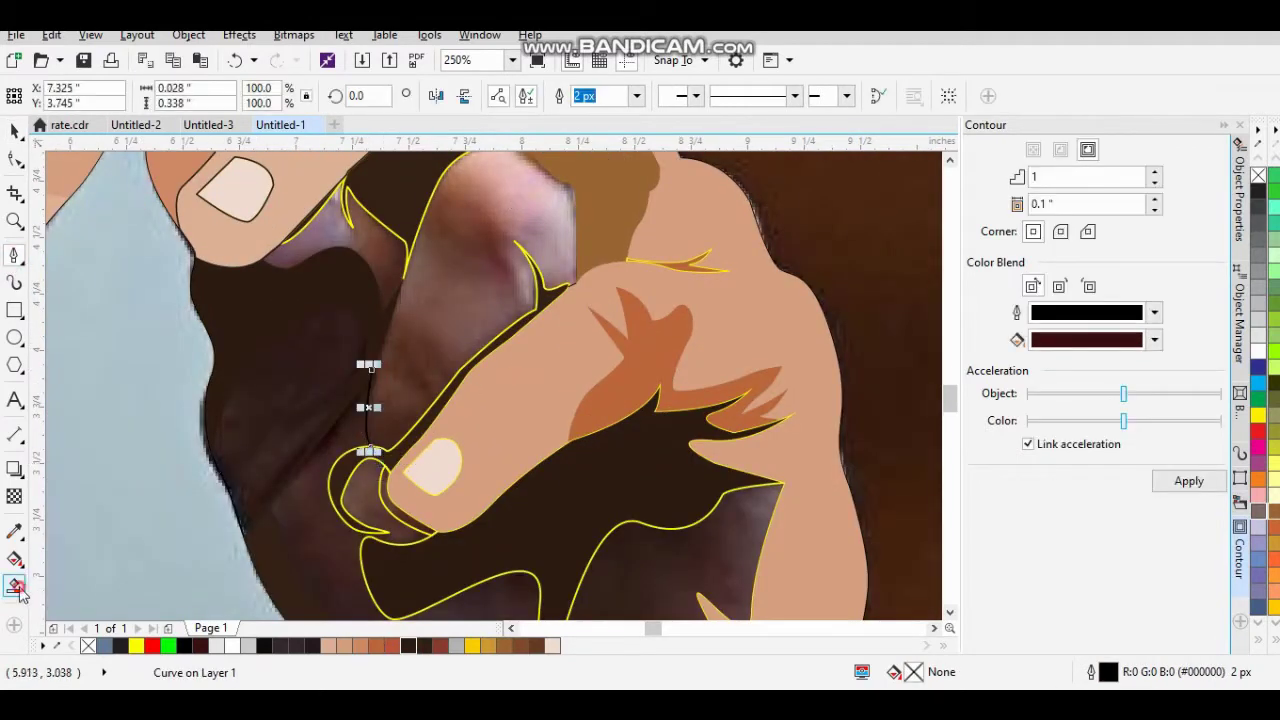
left_click(16, 588)
scroll(394, 371, "down", 2)
left_click(394, 371)
scroll(436, 380, "up", 2)
Fill another shadow outline on the hand very dark brown.
key("space")
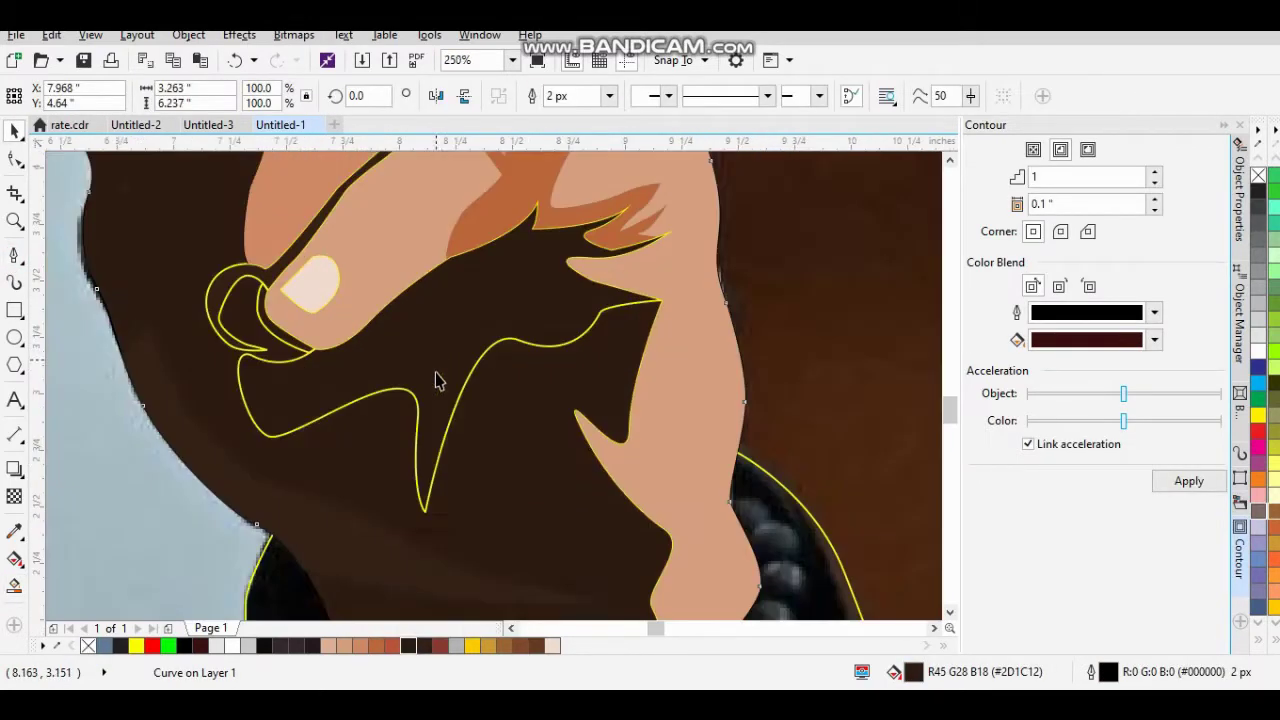
left_click(323, 518)
left_click(409, 652)
key("i")
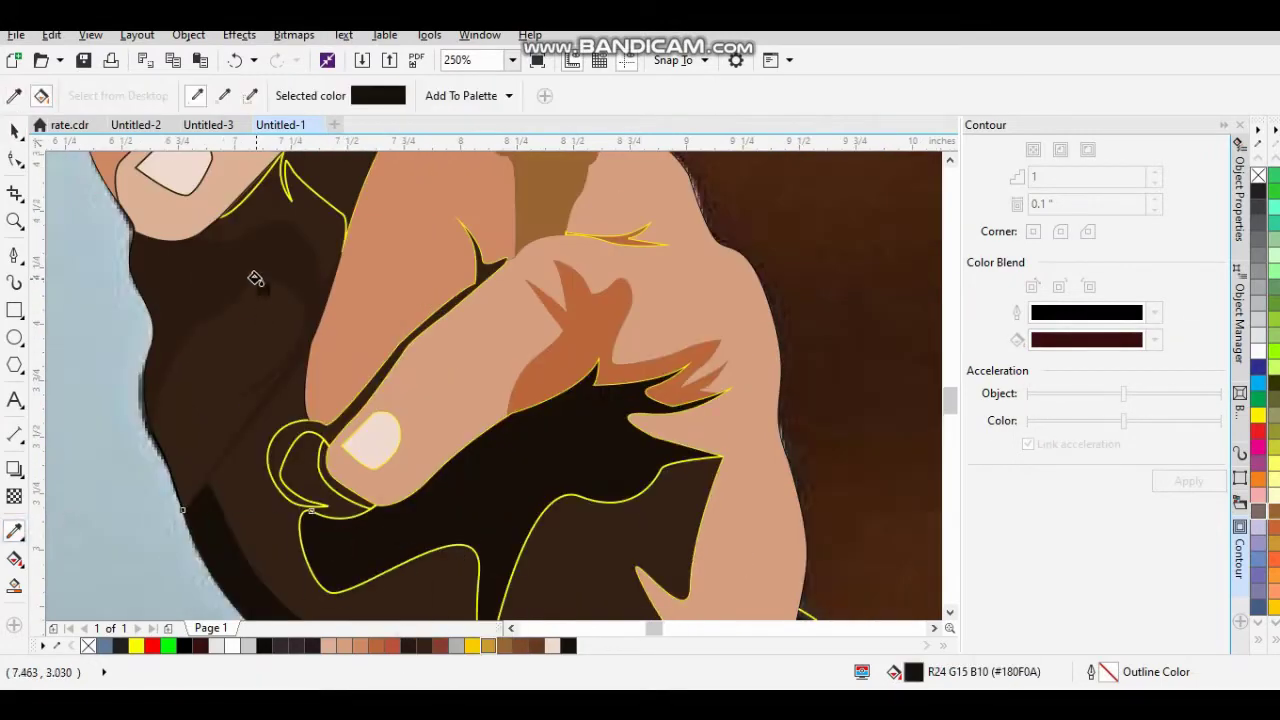
scroll(323, 340, "down", 4)
key("space")
scroll(350, 318, "up", 1)
Fill the shirt collar dark grey and its upper part near-black.
scroll(509, 443, "down", 3)
left_click(566, 523)
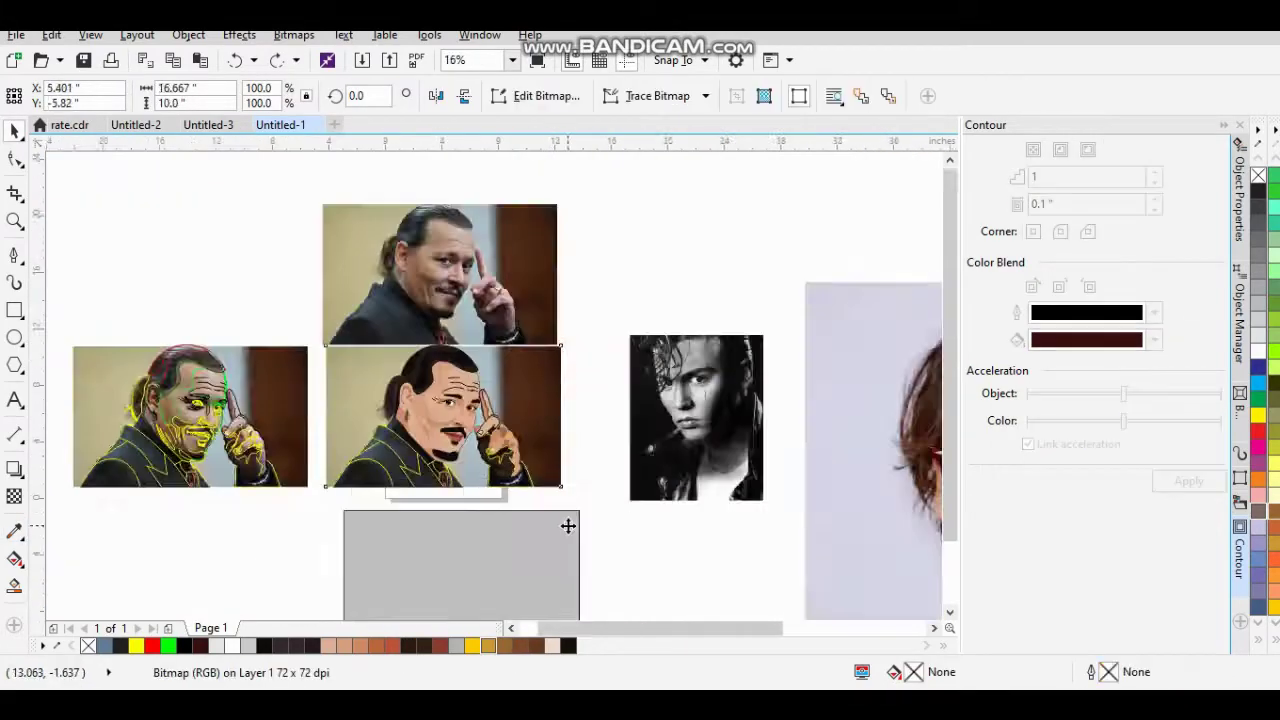
scroll(566, 523, "up", 1)
scroll(311, 353, "up", 1)
scroll(311, 353, "up", 1)
key("F5")
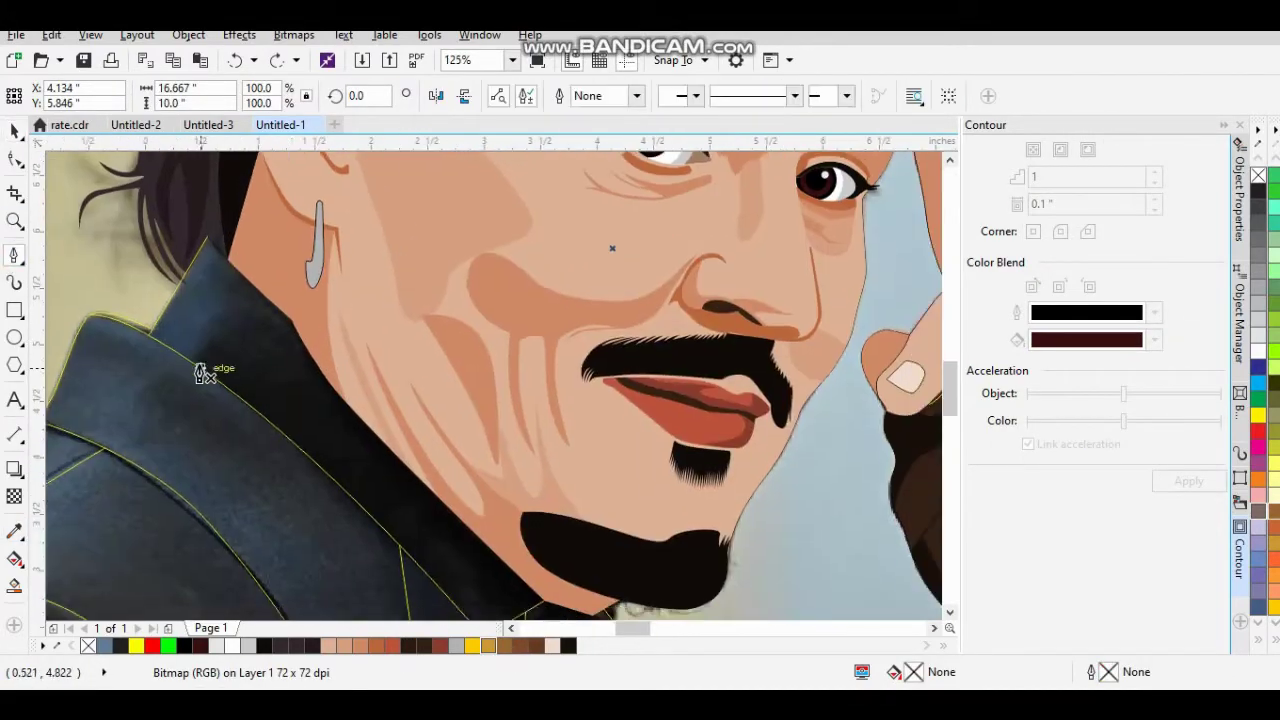
left_click(1273, 310)
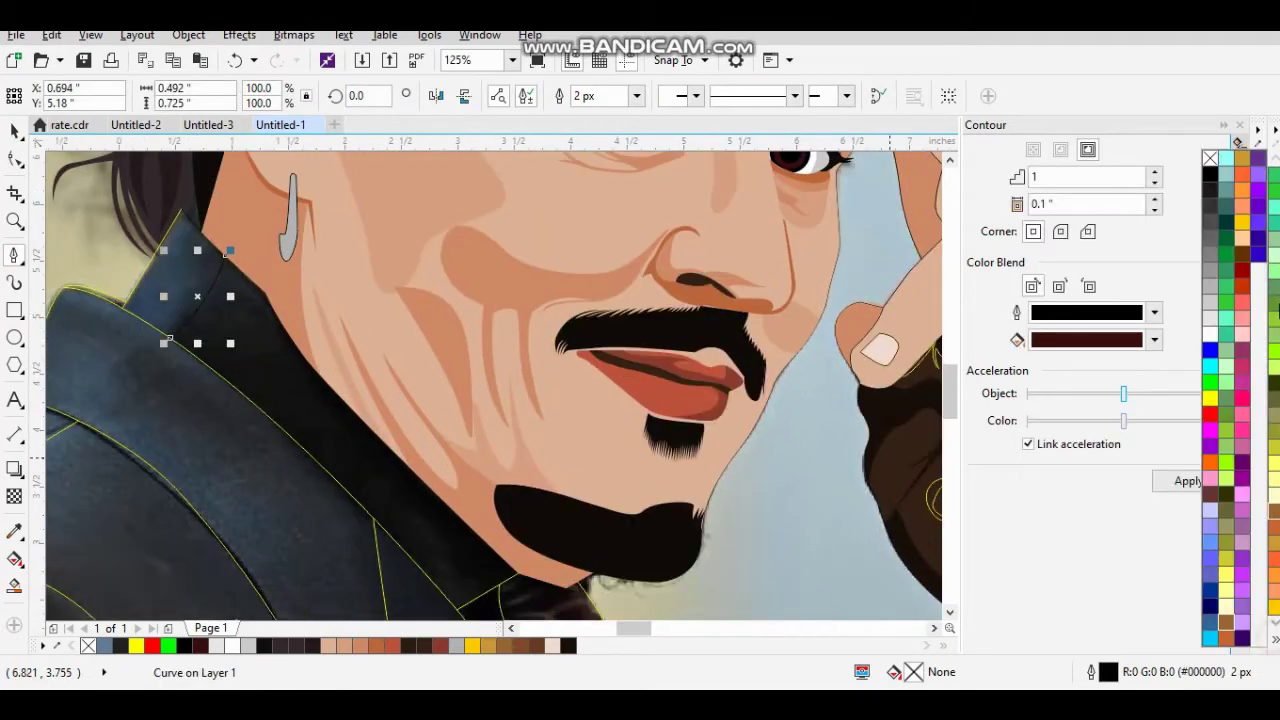
left_click(1213, 212)
key("space")
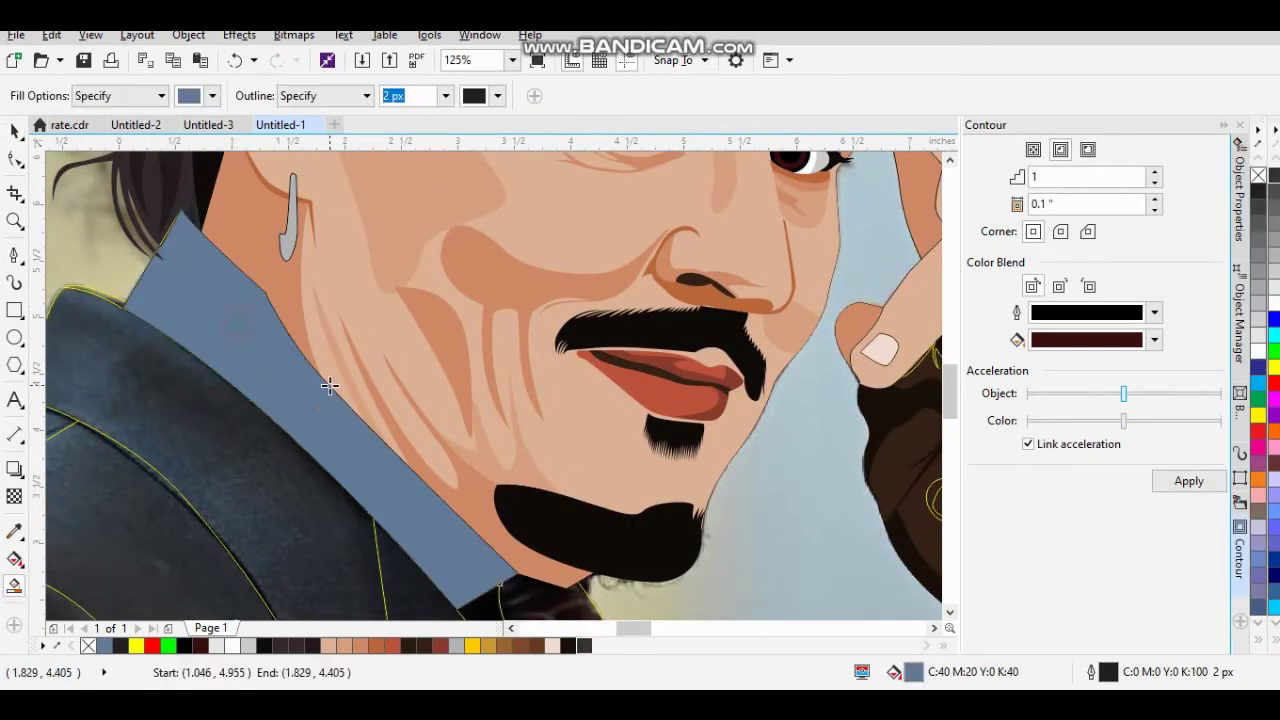
left_click(584, 645)
key("space")
key("space")
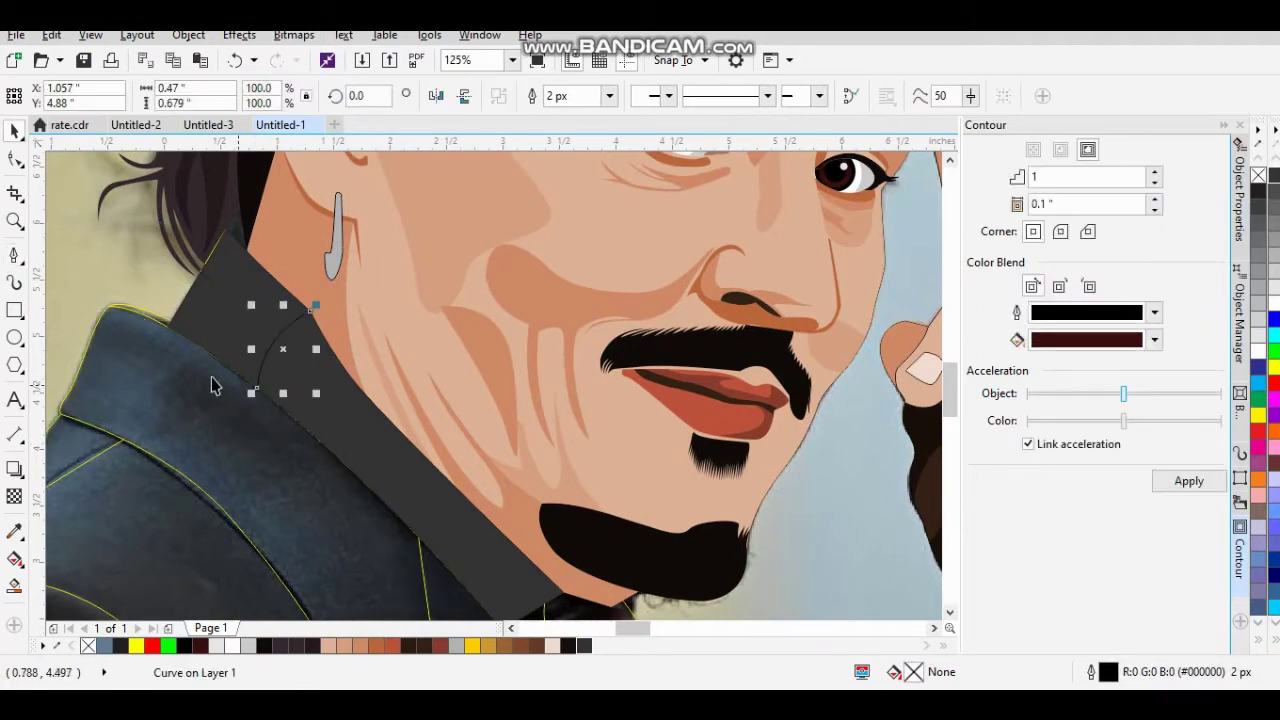
left_click(250, 320)
key("space")
Select all the jacket outline curves together.
scroll(343, 367, "down", 1)
left_click(480, 392)
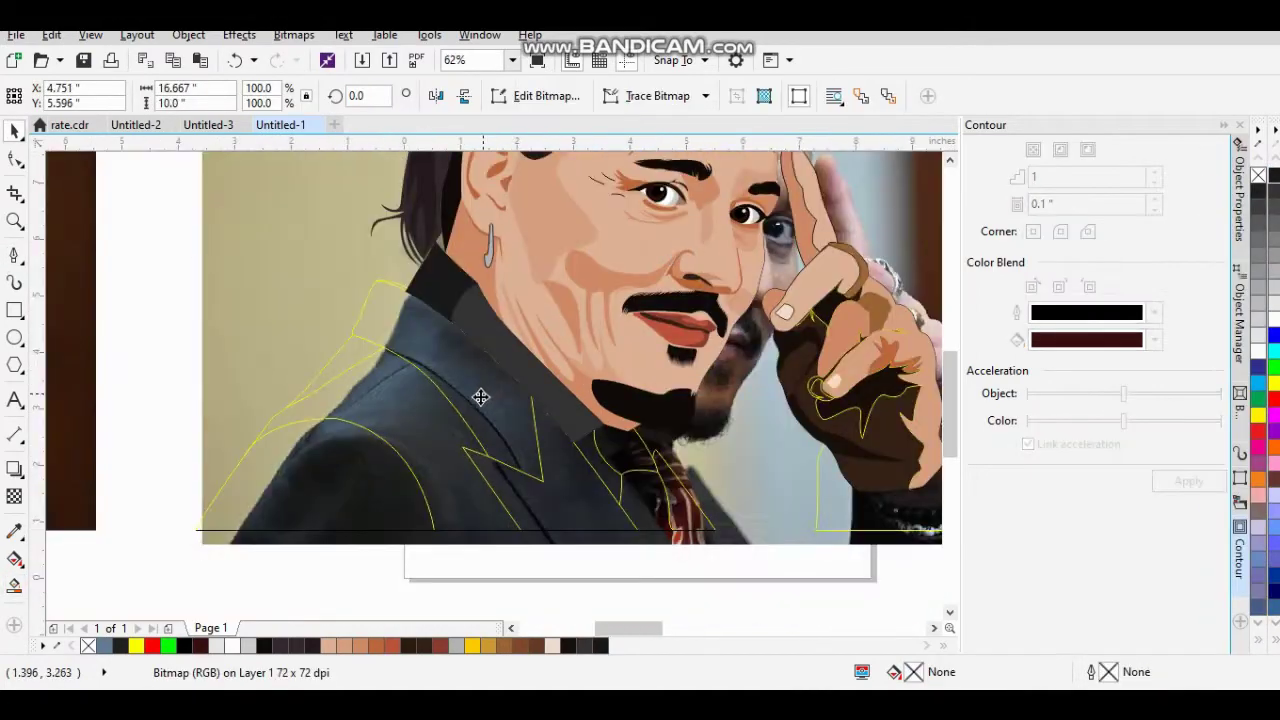
scroll(406, 371, "up", 1)
left_click(466, 437)
scroll(548, 452, "down", 1)
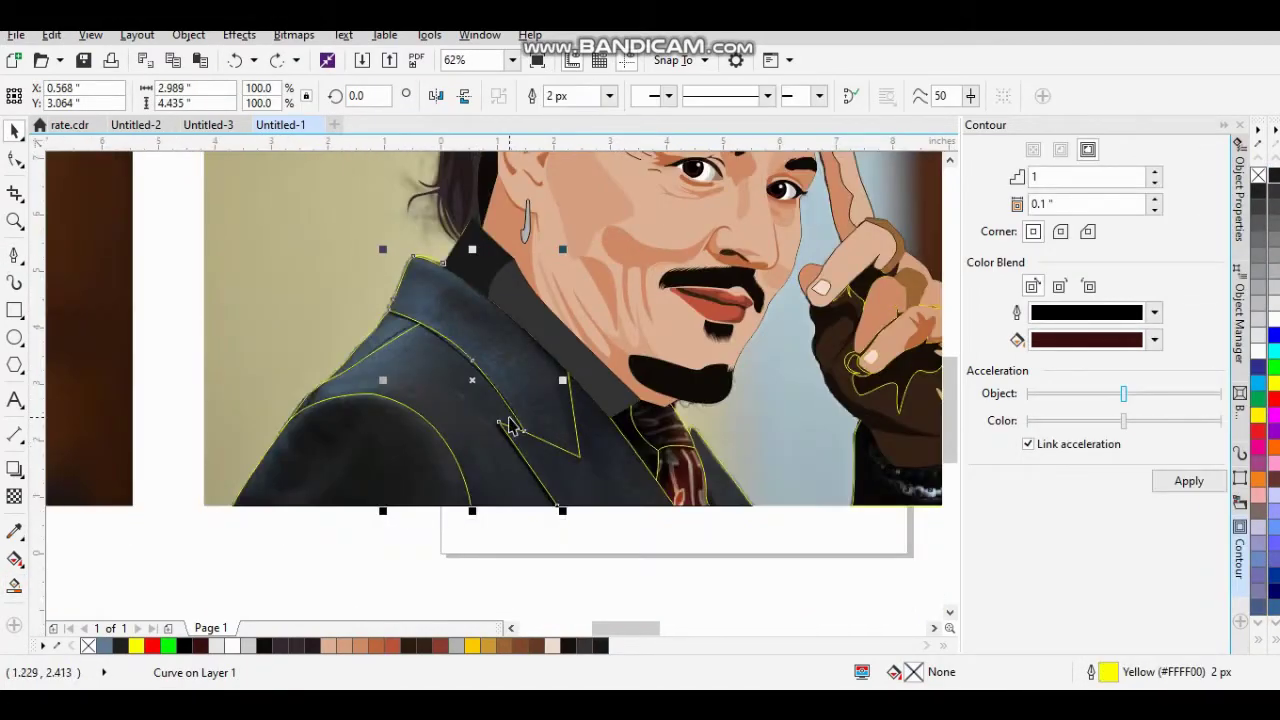
scroll(545, 440, "up", 1)
left_click(548, 443, "shift")
scroll(397, 363, "down", 1)
scroll(643, 409, "up", 1)
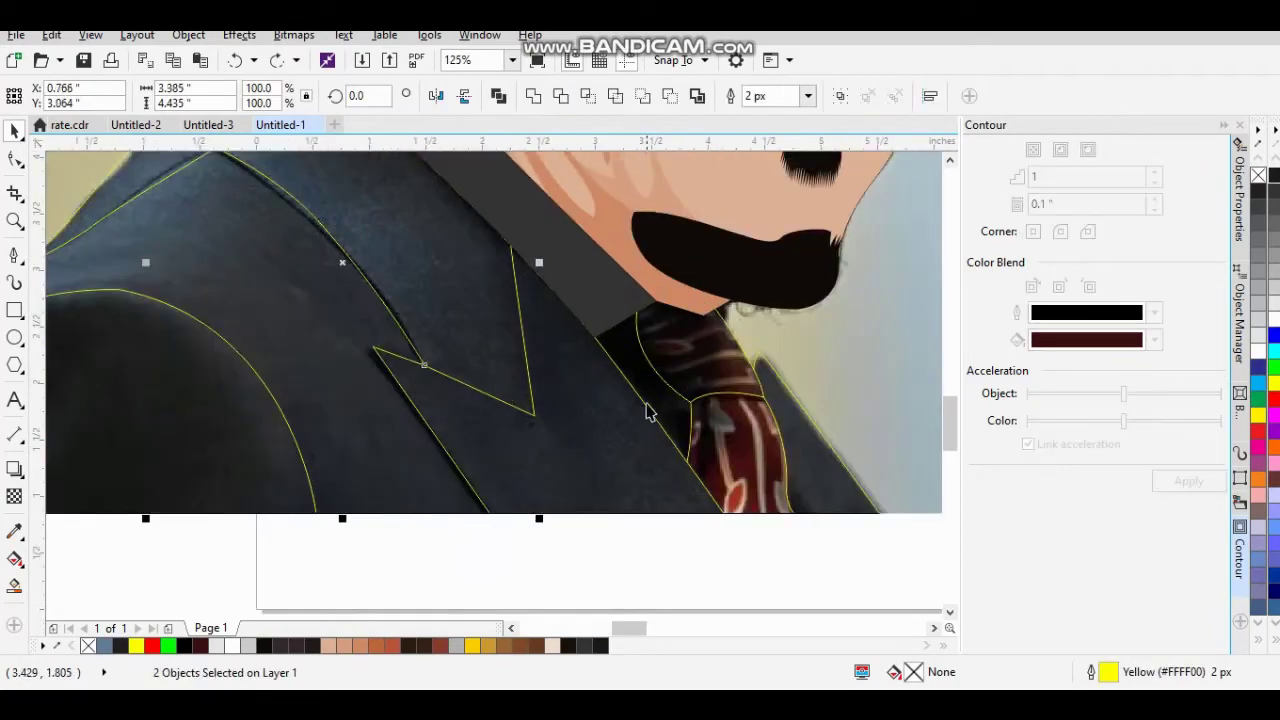
scroll(300, 443, "up", 1)
scroll(220, 307, "up", 1)
left_click(220, 307, "shift")
scroll(210, 300, "down", 2)
left_click(197, 288, "shift")
scroll(190, 400, "down", 1)
left_click(181, 487, "shift")
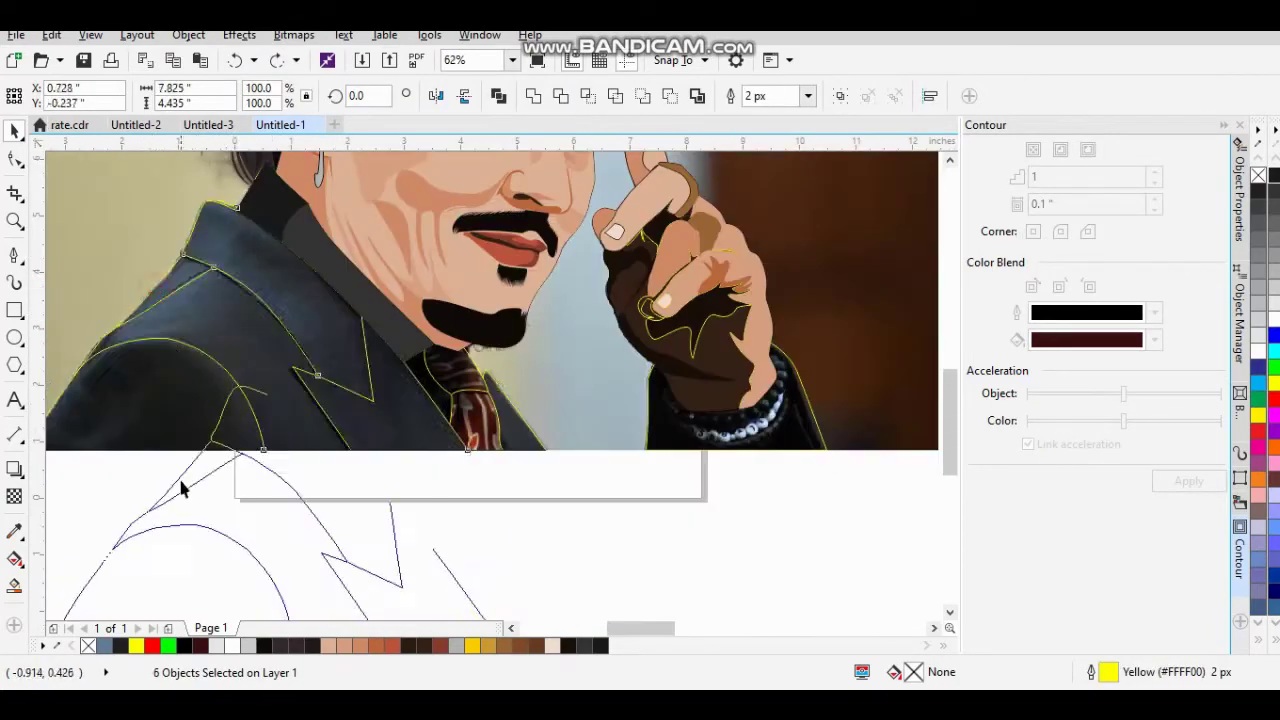
scroll(210, 288, "up", 1)
scroll(370, 370, "down", 1)
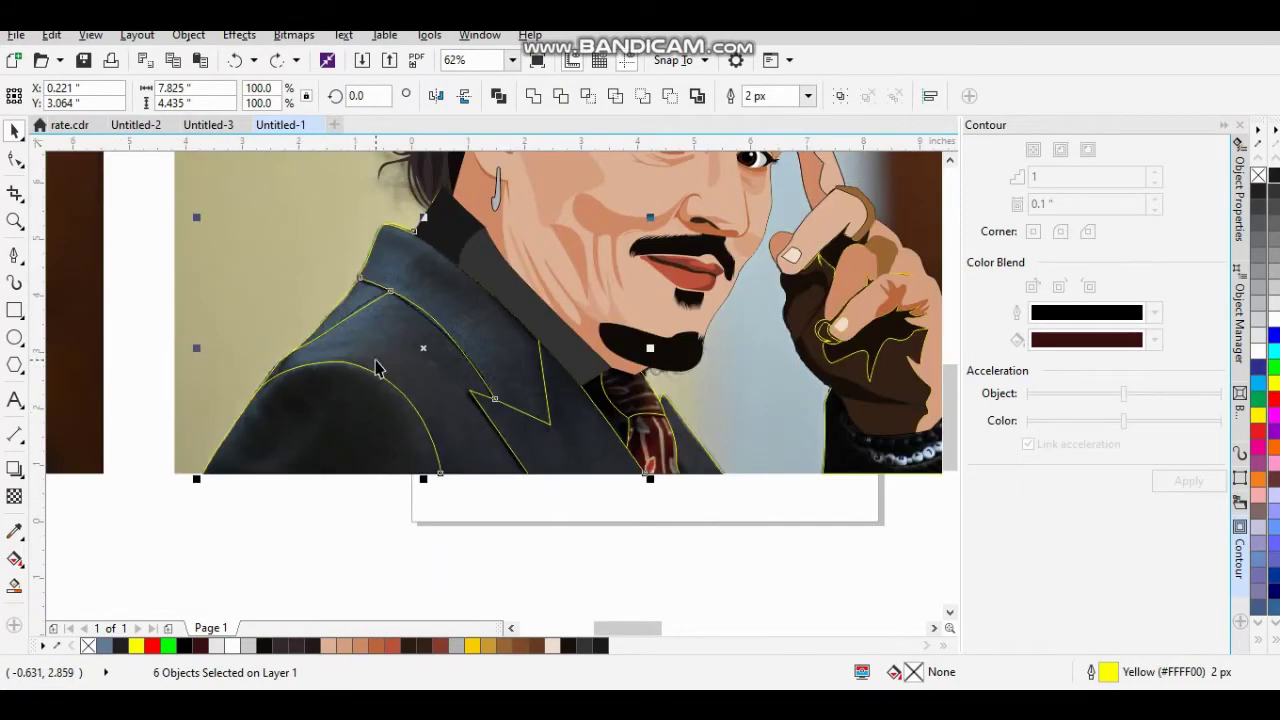
Smart Fill the jacket outlines into a blue-grey shape and delete the selected extra piece.
left_click(15, 586)
left_click(271, 451)
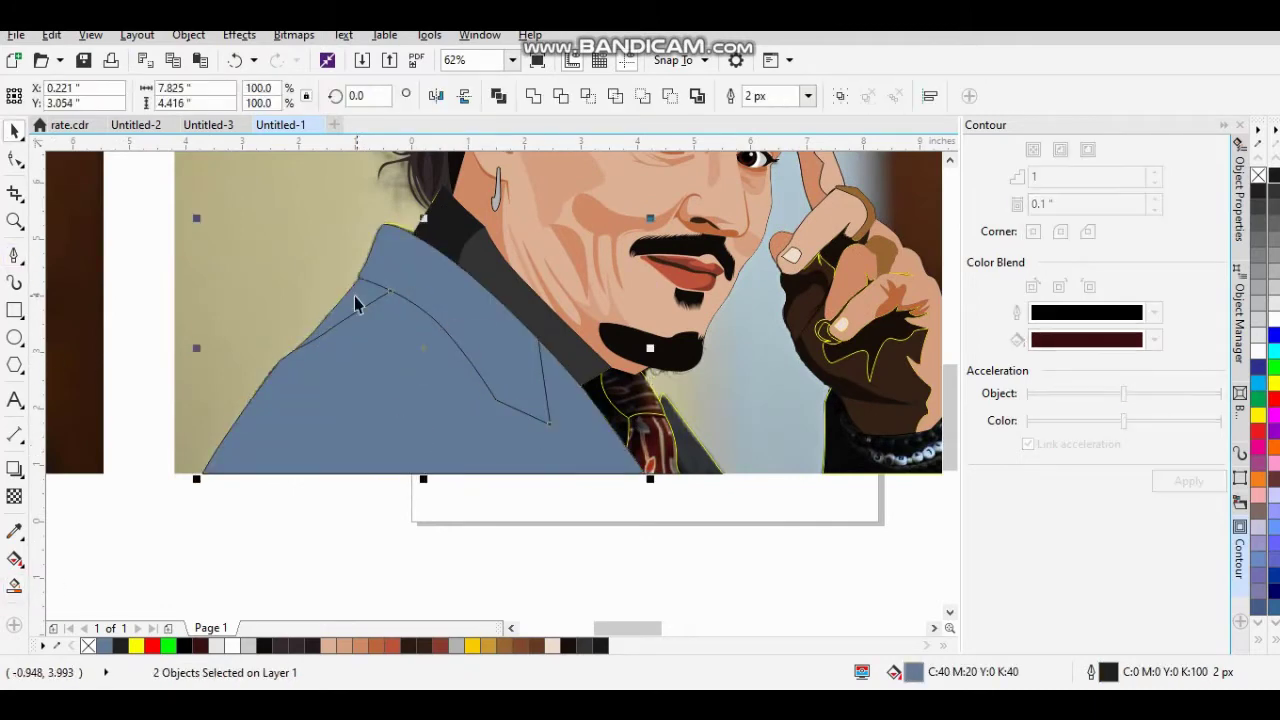
left_click(449, 379)
key("space")
left_click(360, 555)
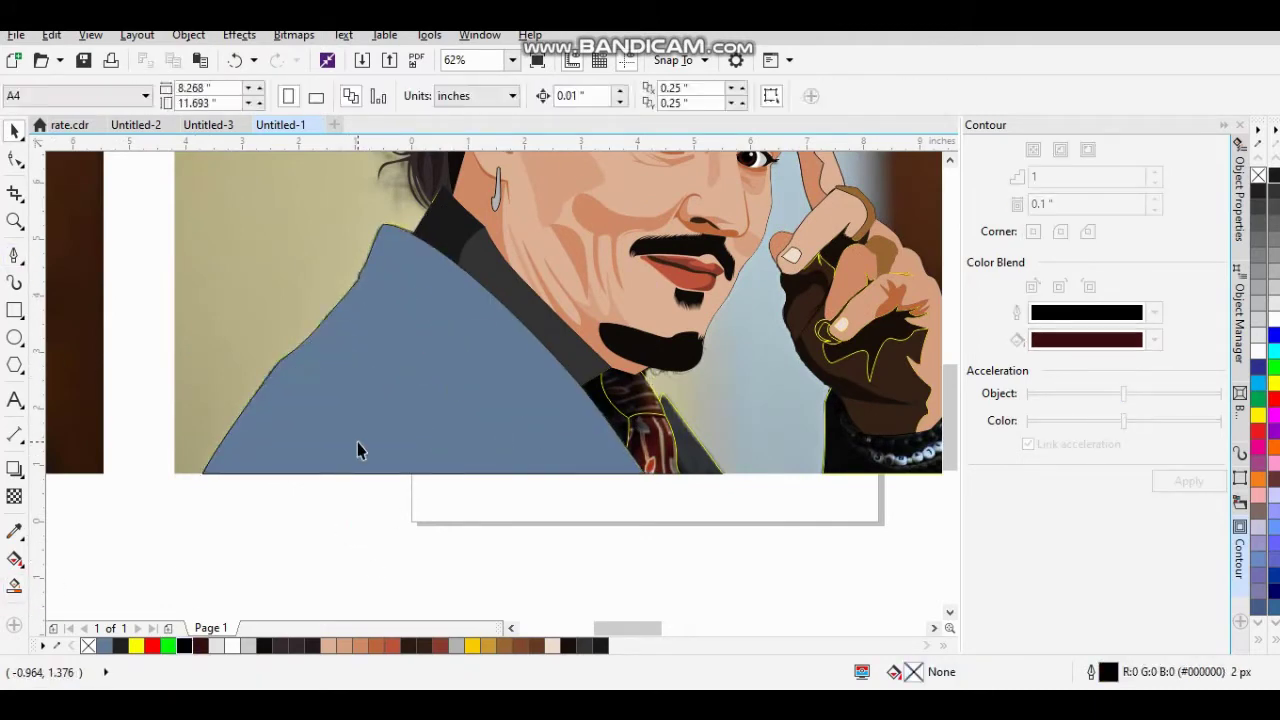
left_click(357, 445)
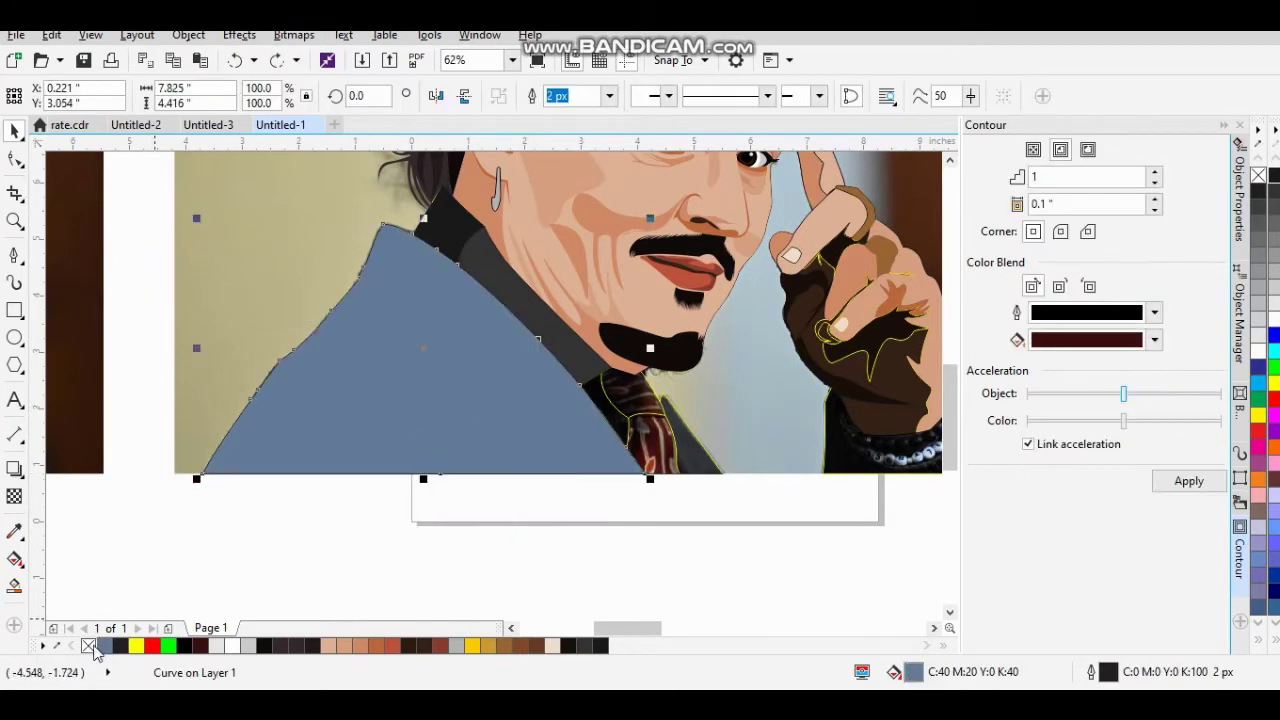
key("Delete")
left_click(527, 413)
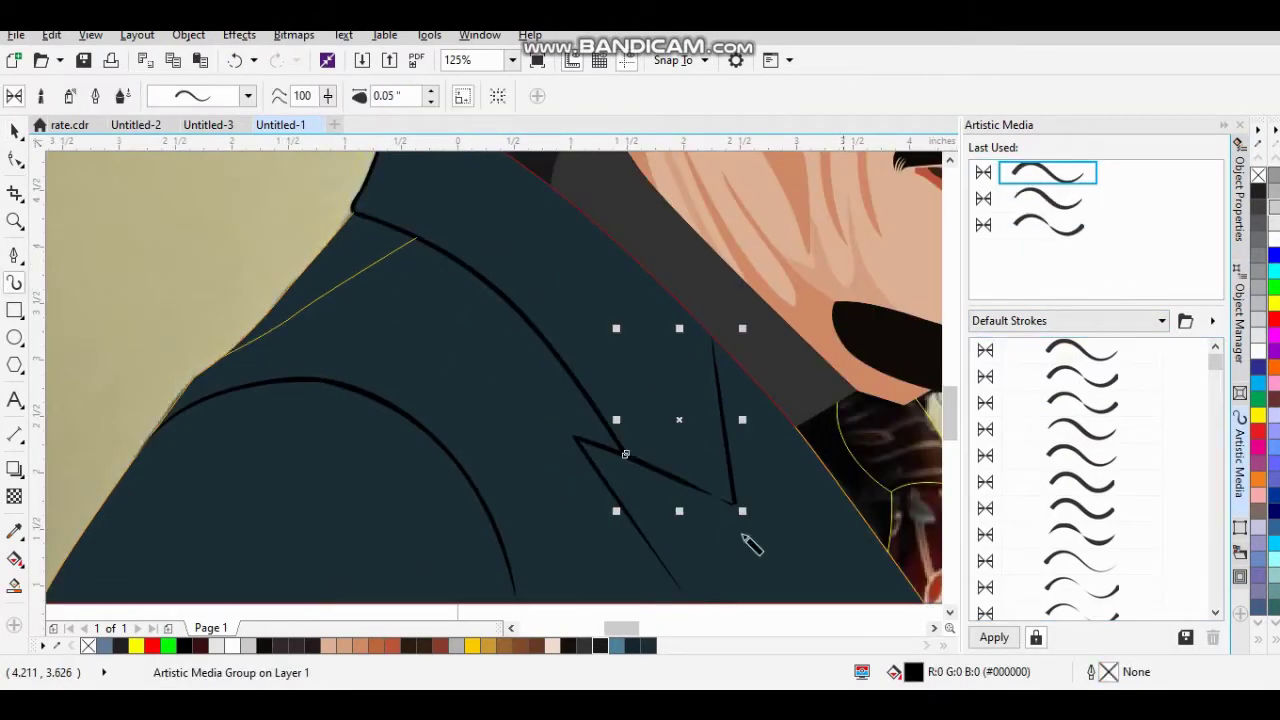
Check the jacket curve's nodes, then select the jacket's line drawing.
key("F10")
scroll(740, 470, "up", 4)
scroll(718, 425, "down", 4)
key("space")
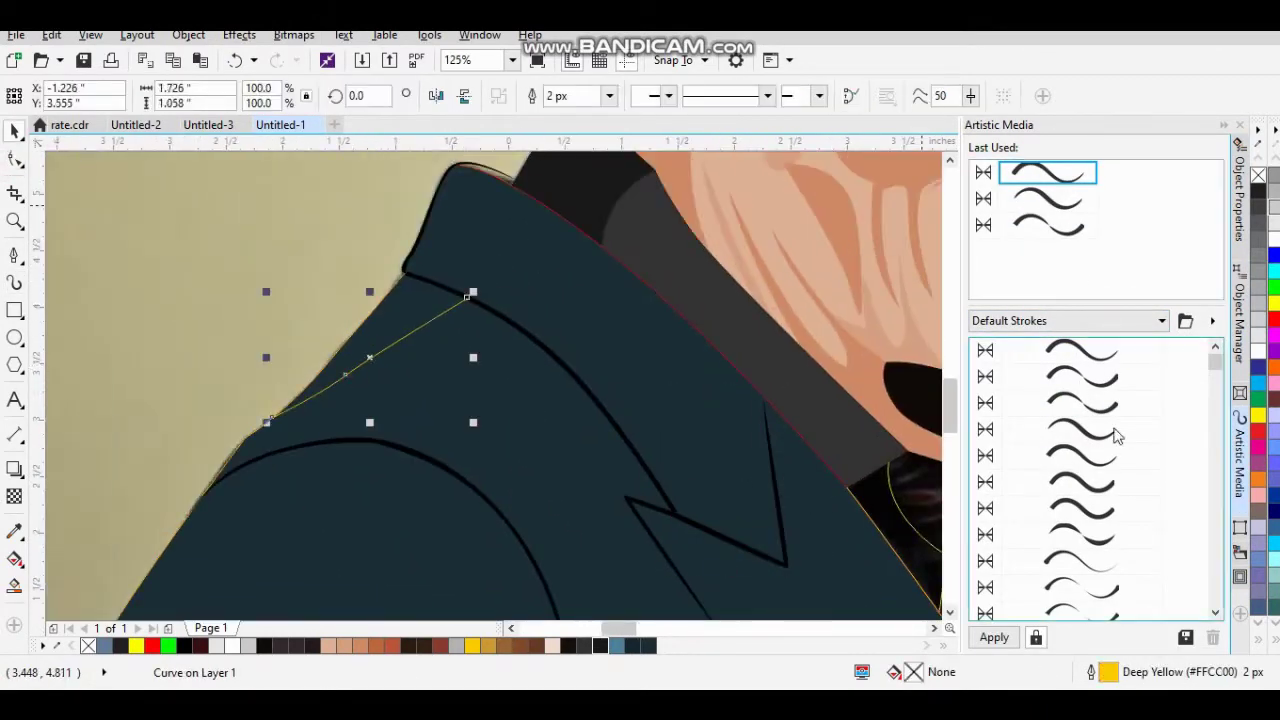
scroll(700, 434, "down", 3)
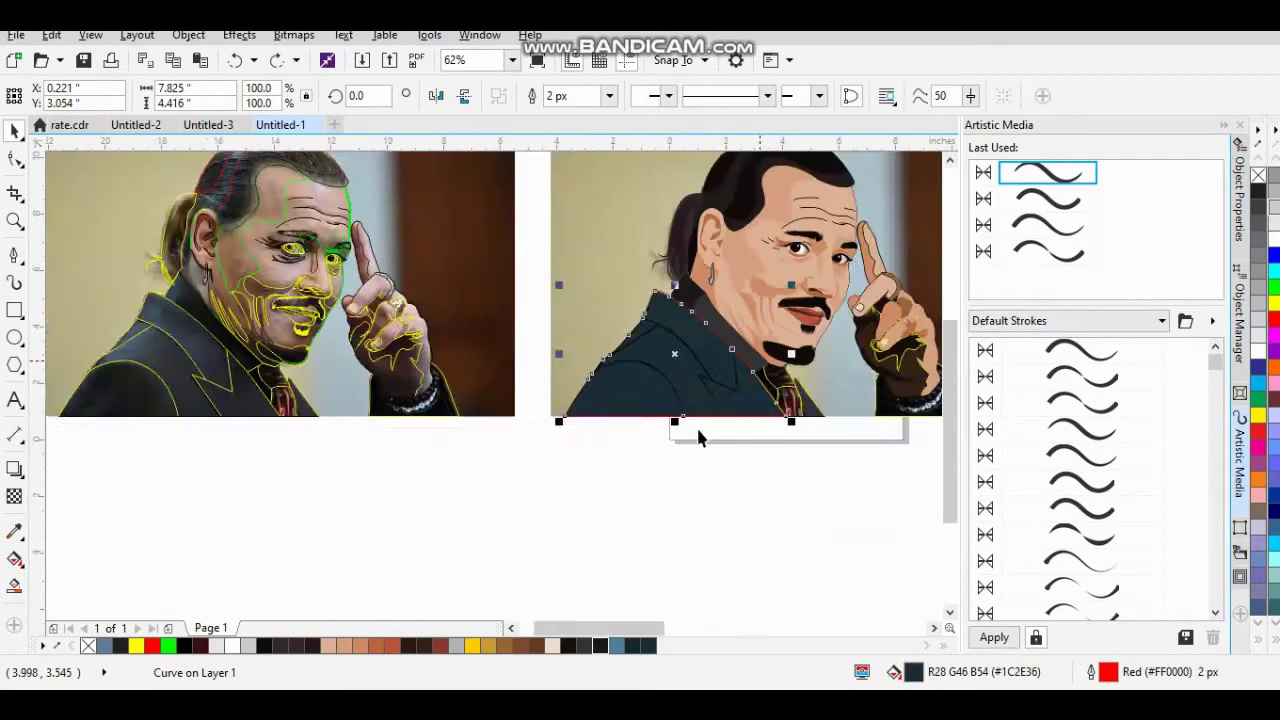
scroll(323, 571, "up", 3)
scroll(521, 403, "up", 1)
key("Escape")
left_click(521, 403)
scroll(521, 400, "down", 2)
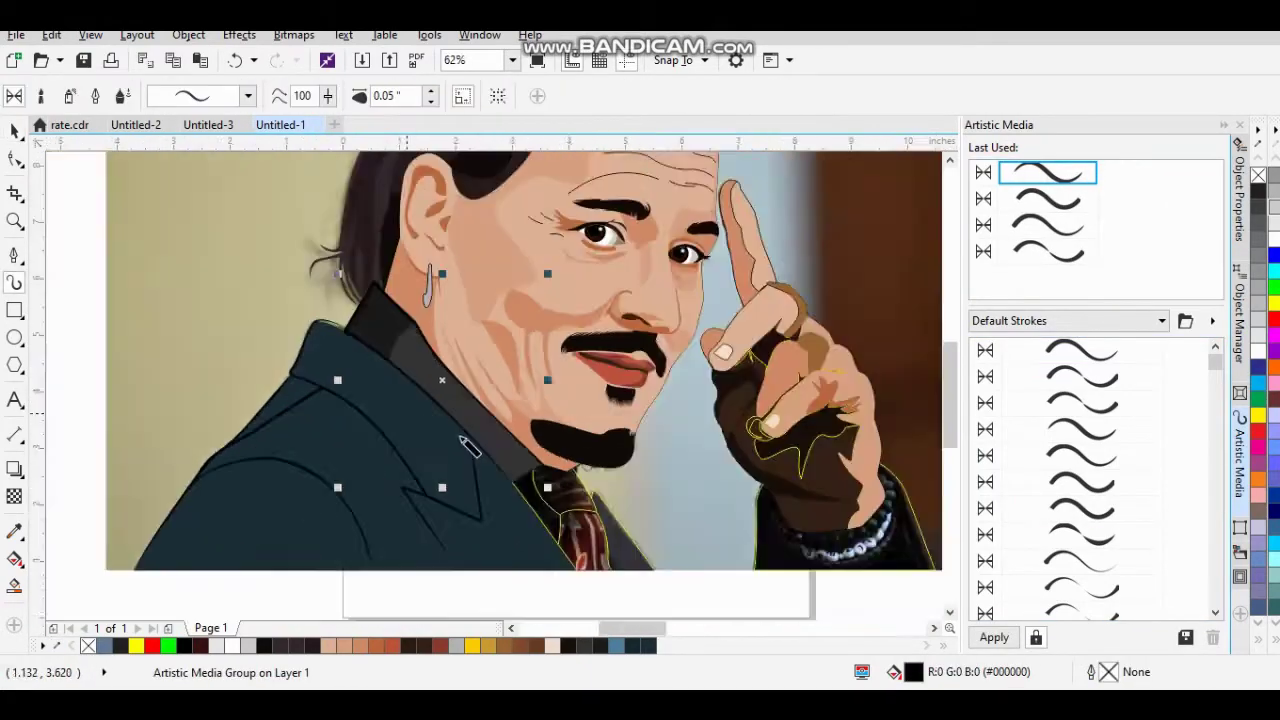
key("i")
scroll(457, 394, "up", 4)
scroll(590, 485, "up", 2)
Fill the jacket area to the right of the tie dark blue-grey.
left_click(523, 471)
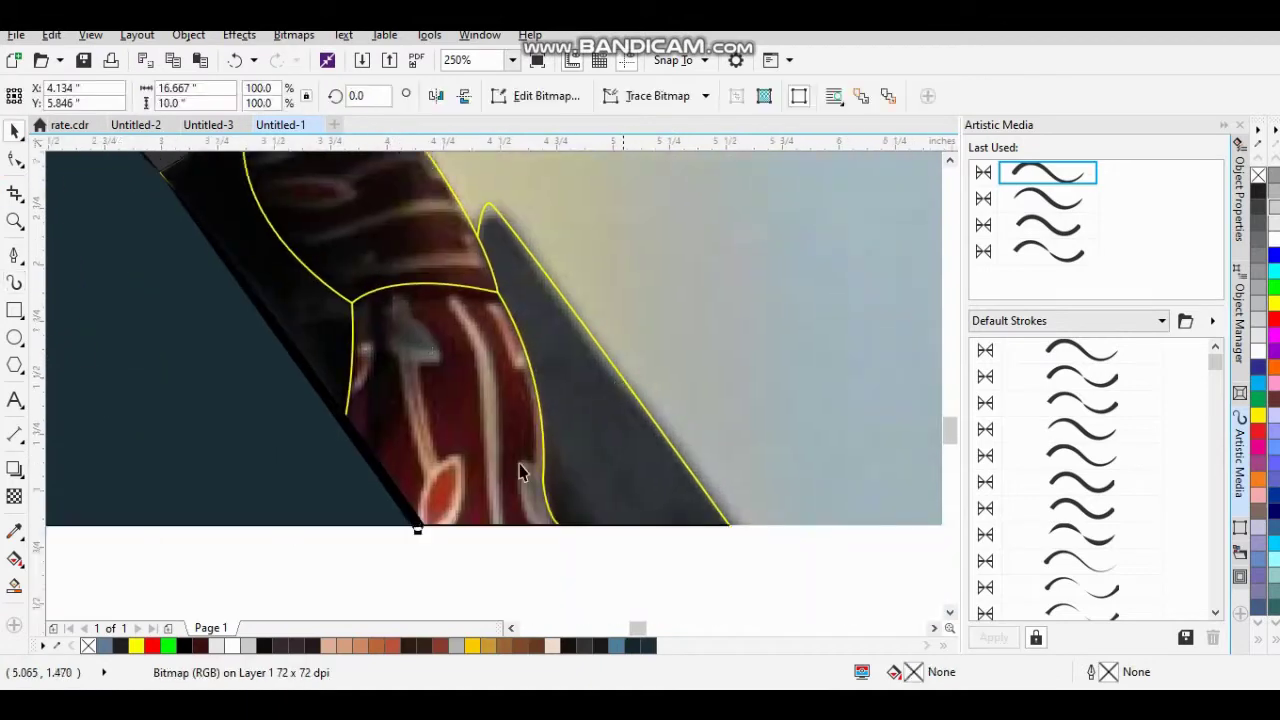
left_click(571, 466)
left_click(15, 158)
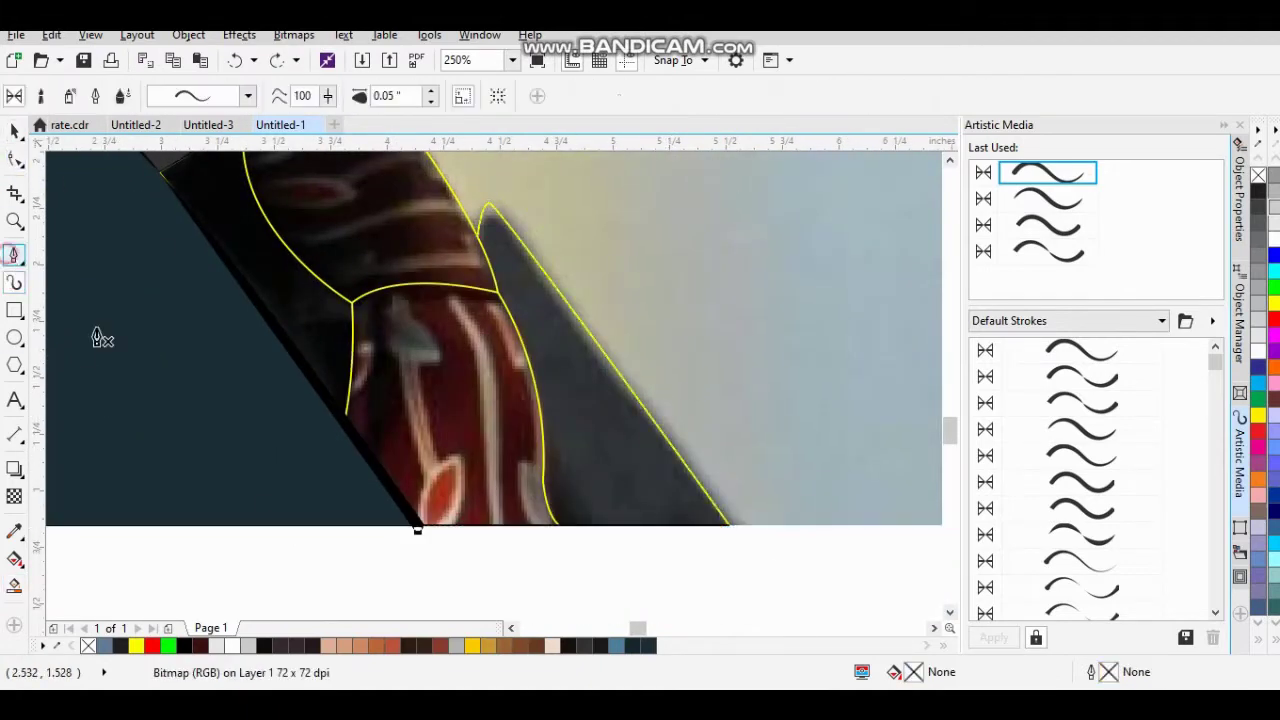
left_click(571, 494)
left_click(603, 457)
scroll(443, 390, "up", 3)
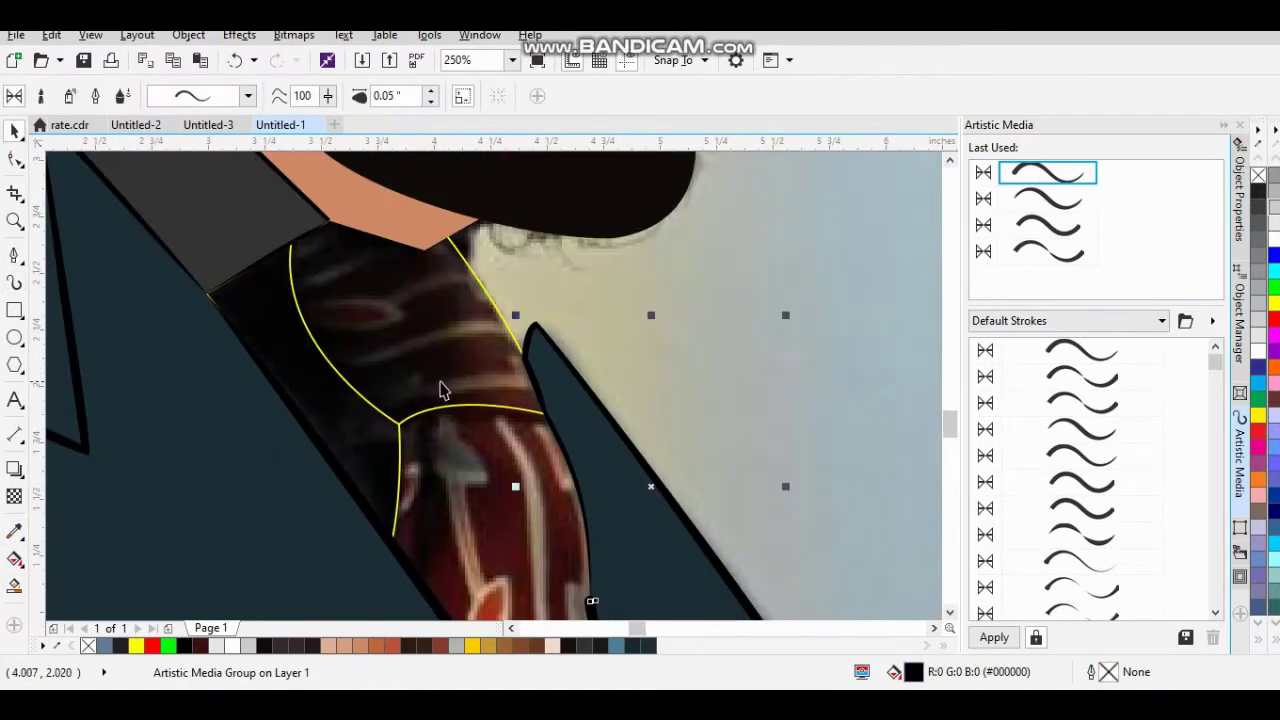
scroll(443, 390, "up", 1)
left_click(375, 319)
Smart Fill the area around the tie knot and the adjacent gap dark red.
left_click(15, 586)
left_click(447, 378)
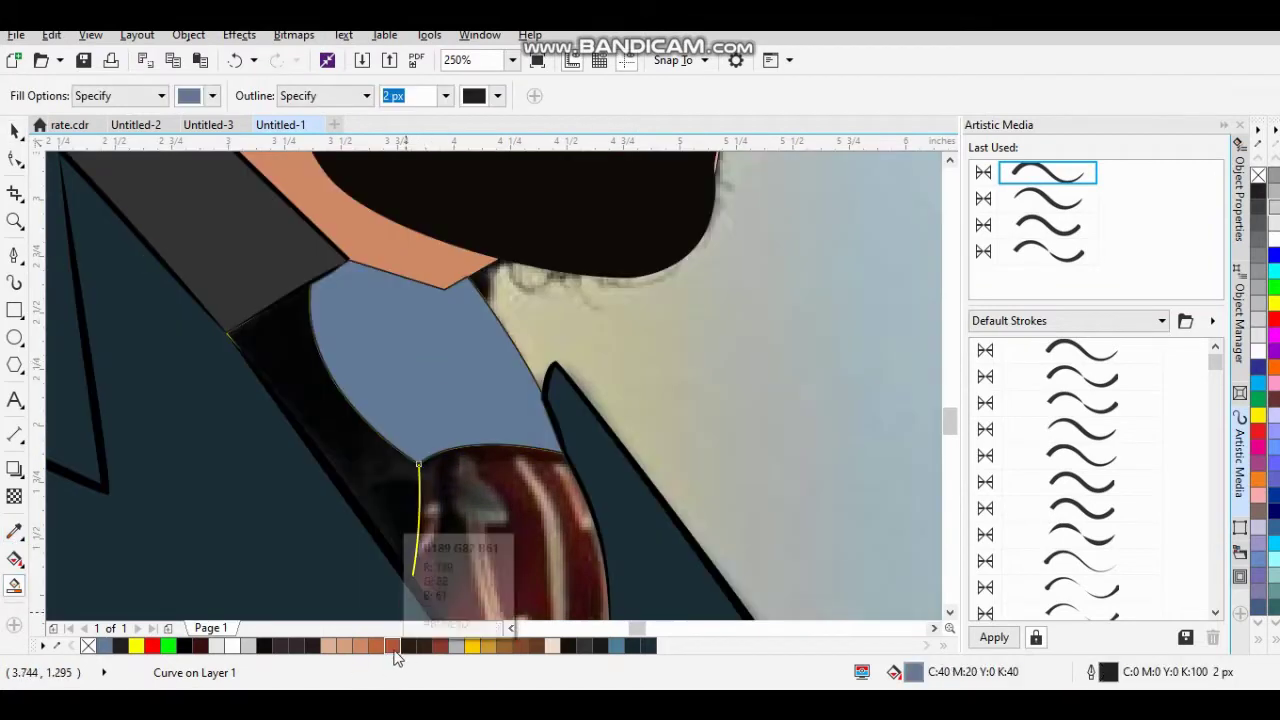
left_click(400, 645)
scroll(496, 430, "down", 3)
key("space")
key("F10")
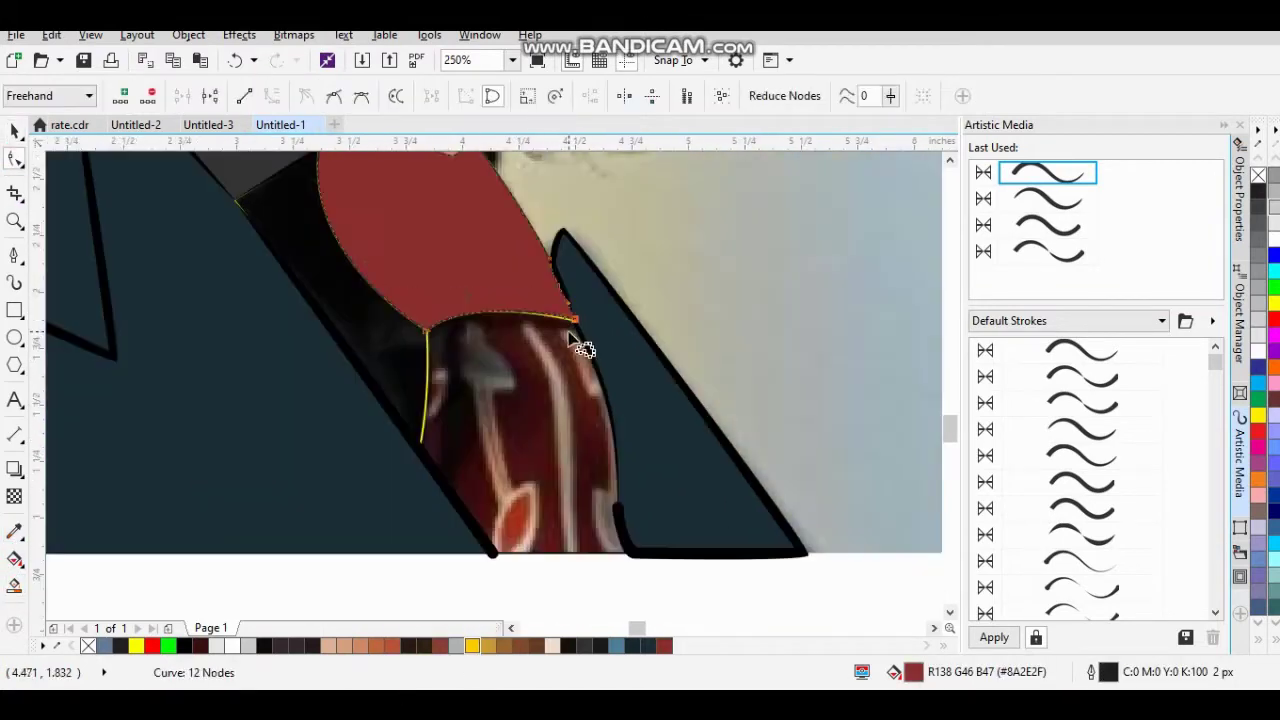
key("space")
left_click(15, 586)
left_click(330, 270)
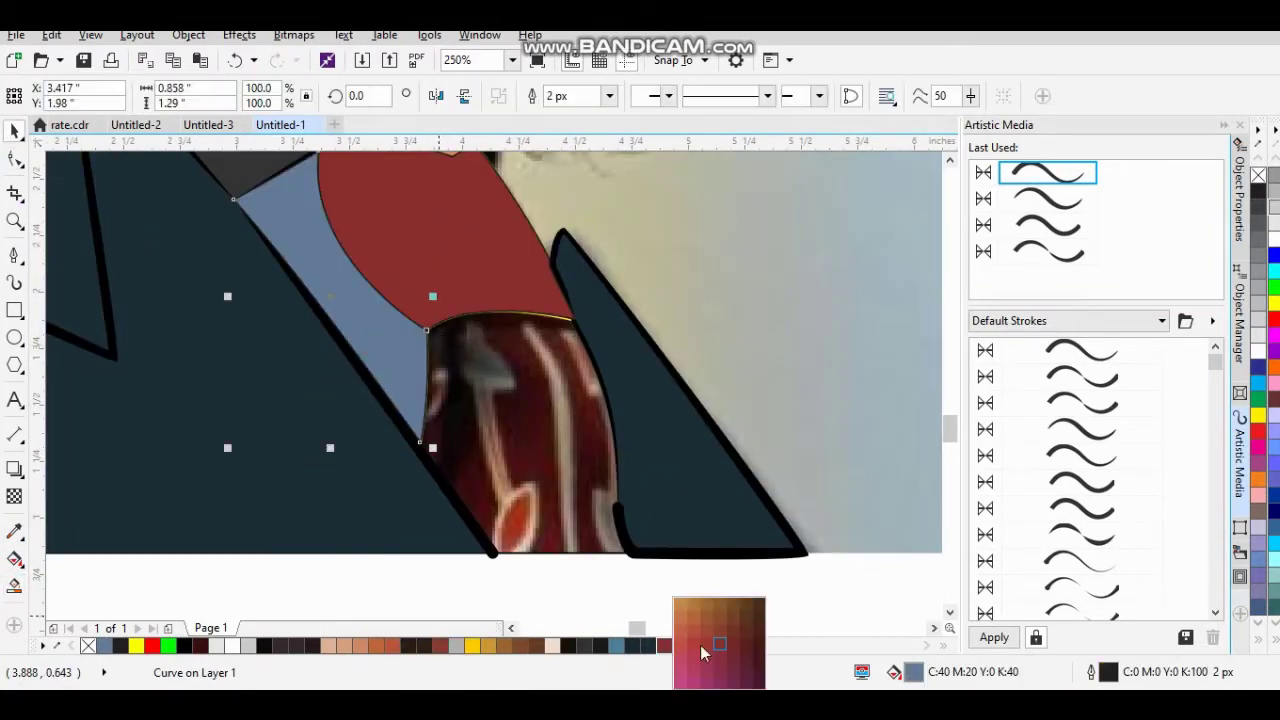
left_click(701, 653)
key("F4")
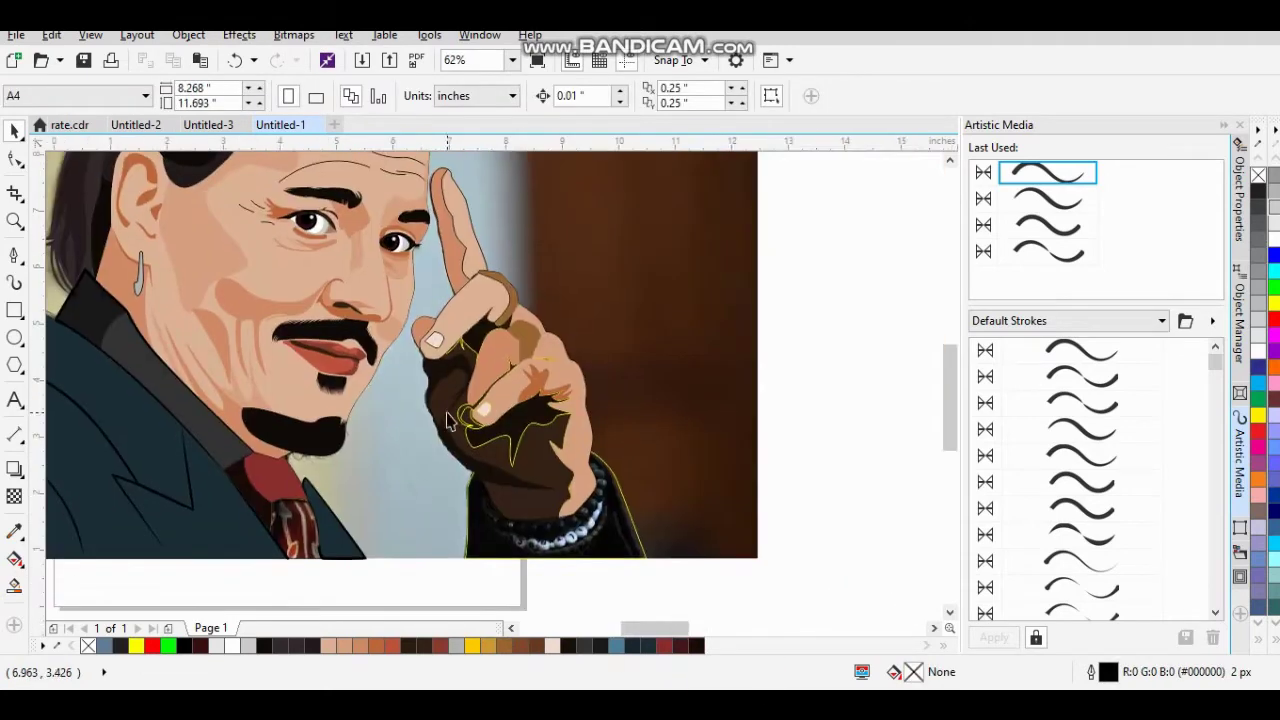
Trace a light stripe on the tie and fill it peach.
scroll(311, 541, "up", 5)
key("F5")
scroll(311, 541, "down", 2)
left_click(283, 278)
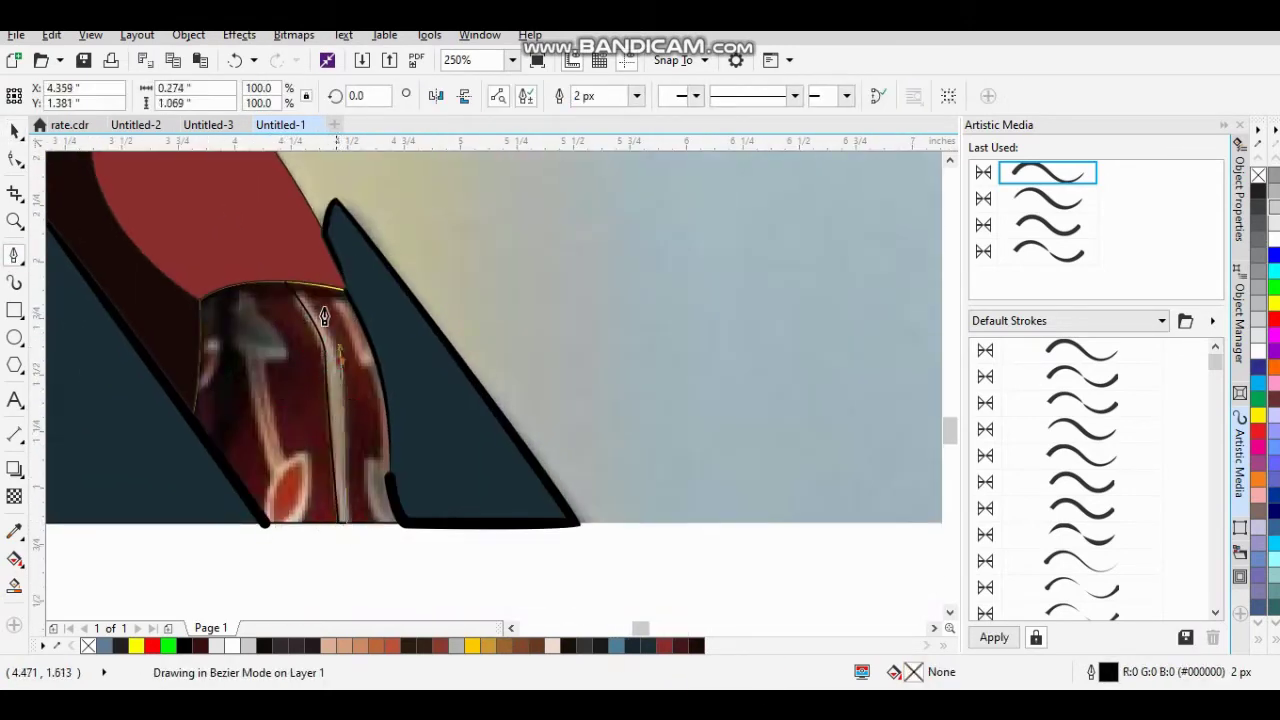
scroll(324, 316, "up", 2)
left_click(335, 645)
scroll(340, 560, "up", 2)
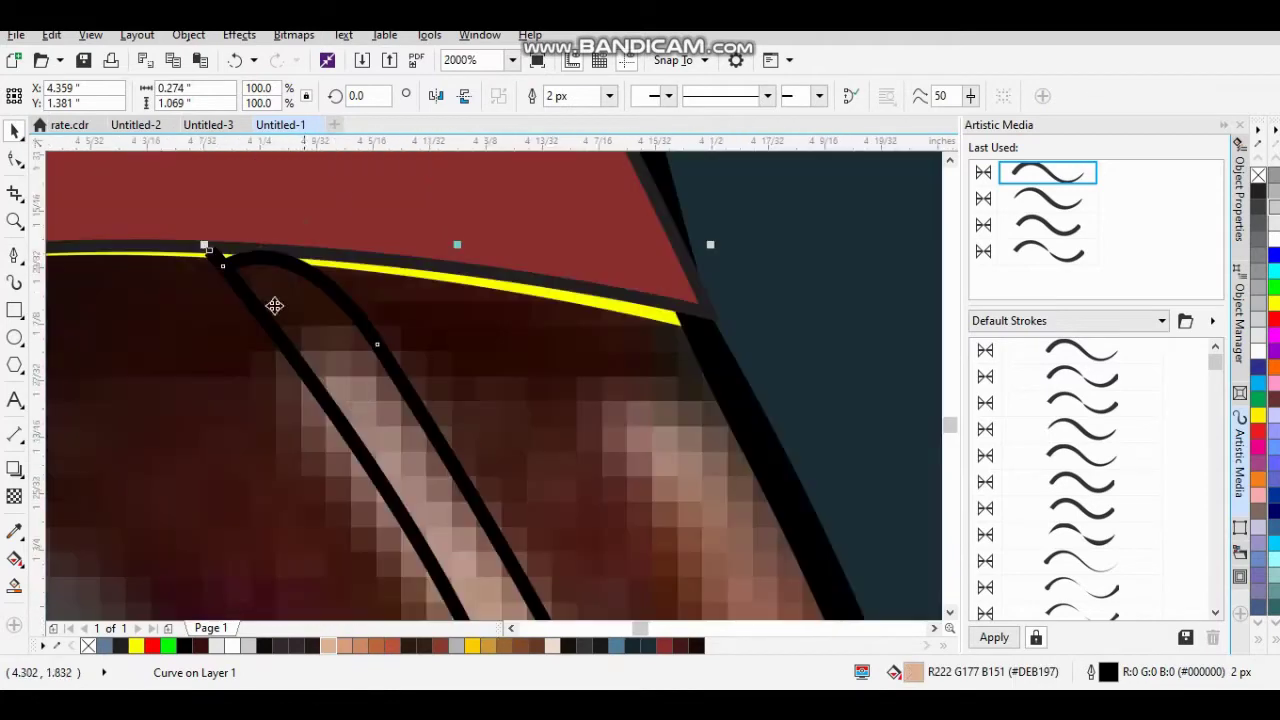
scroll(340, 540, "down", 2)
Draw the tie's leaf-shaped curve and fill it, undoing the unwanted blue-grey fill.
key("F5")
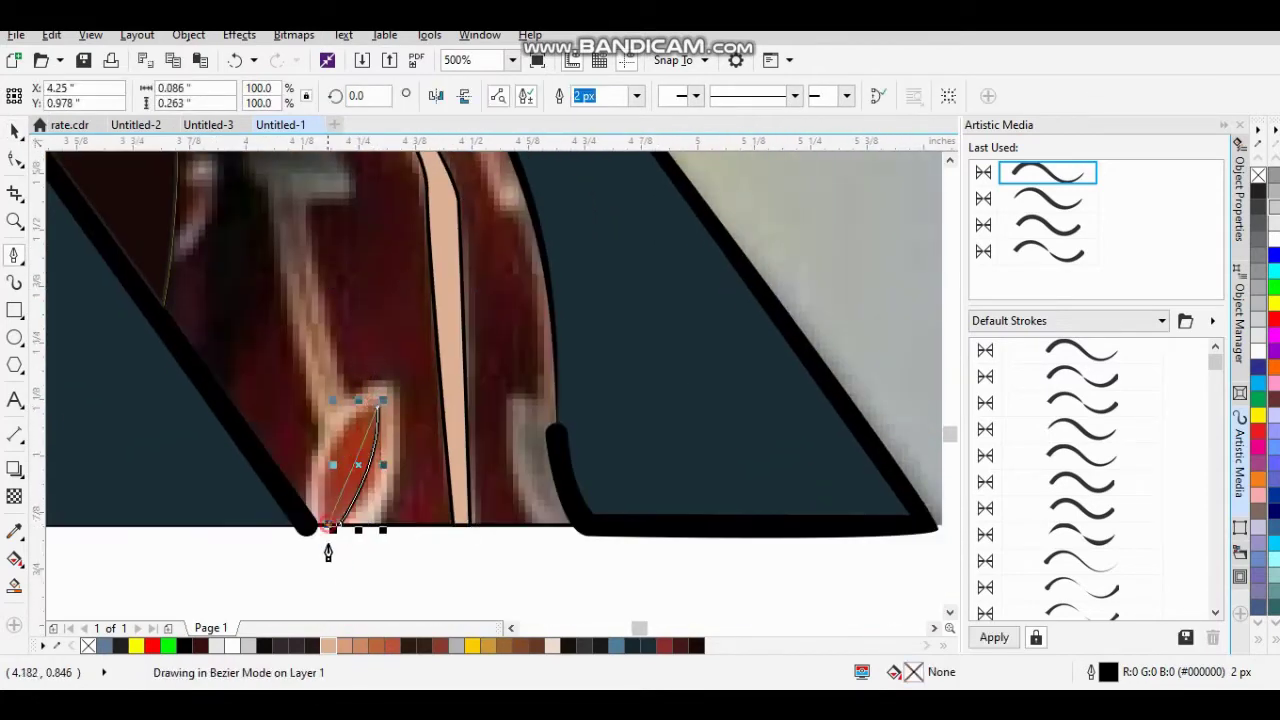
left_click(307, 512)
key("shift+s")
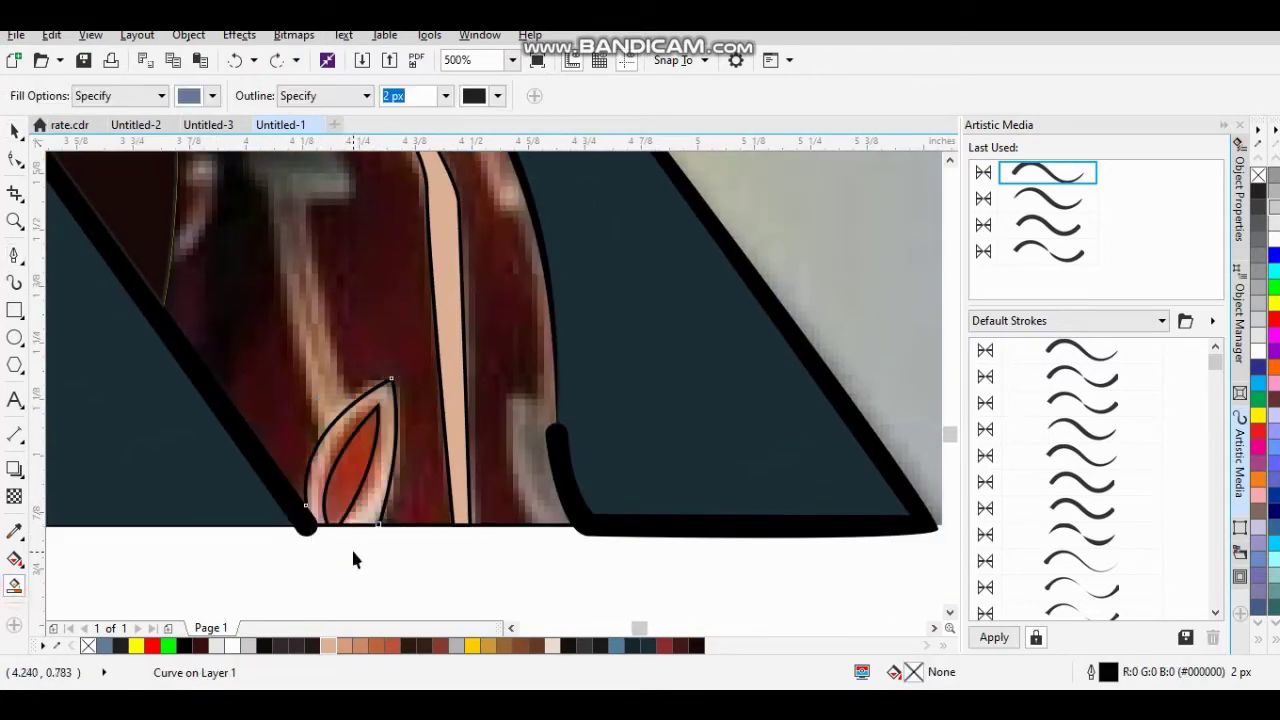
key("space")
left_click(350, 511)
left_click(15, 558)
left_click(343, 480)
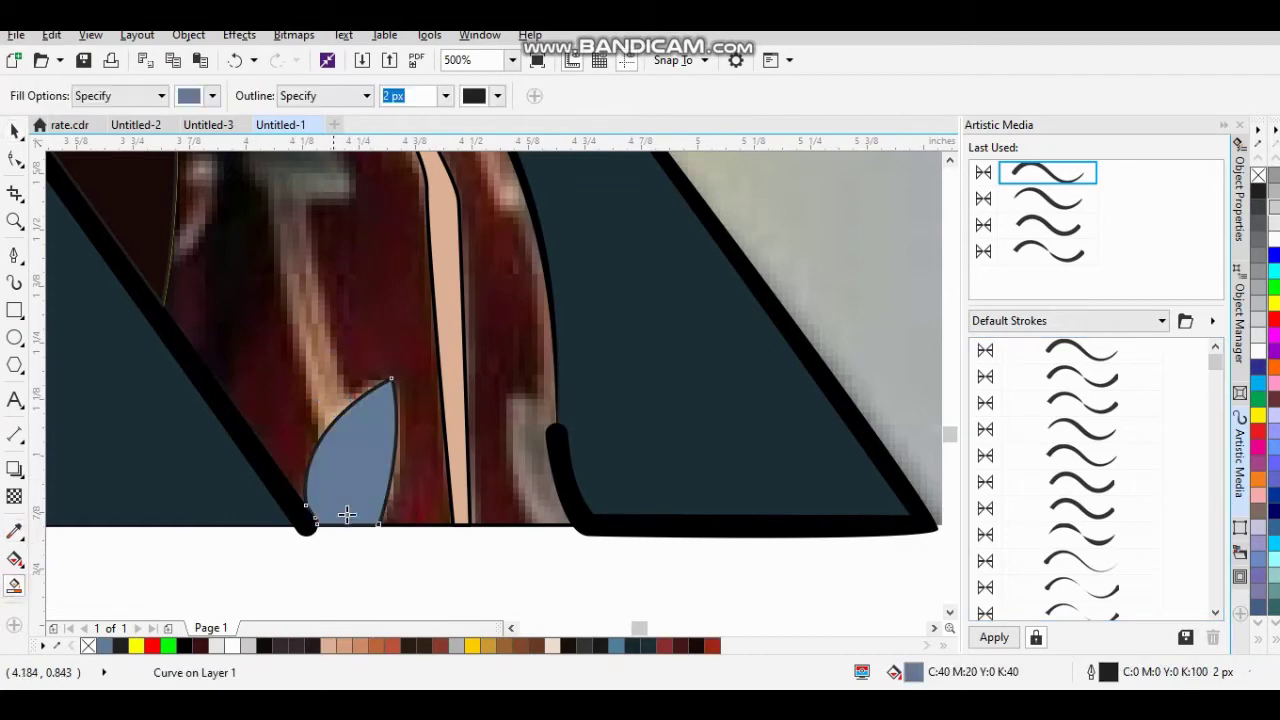
key("ctrl+z")
scroll(338, 508, "up", 2)
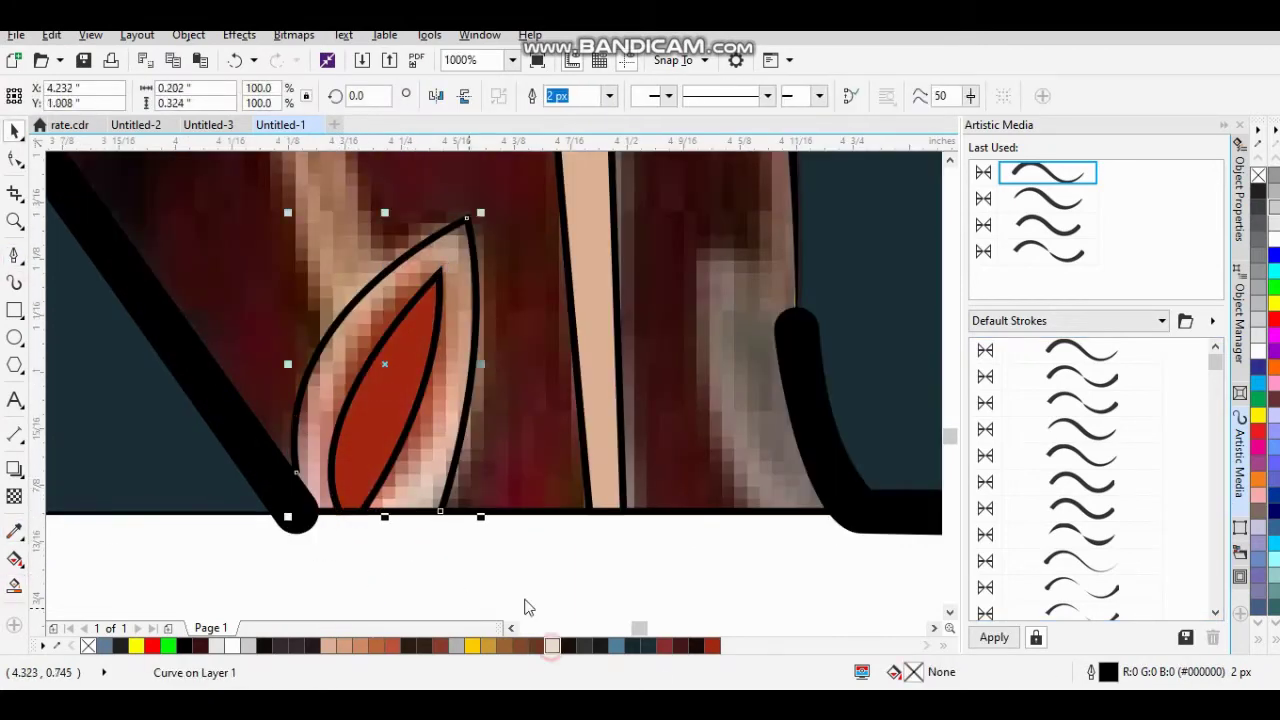
Sample the peach colour from the stripe and fill the leaf's outer ring light peach.
key("i")
left_click(423, 389)
key("shift+s")
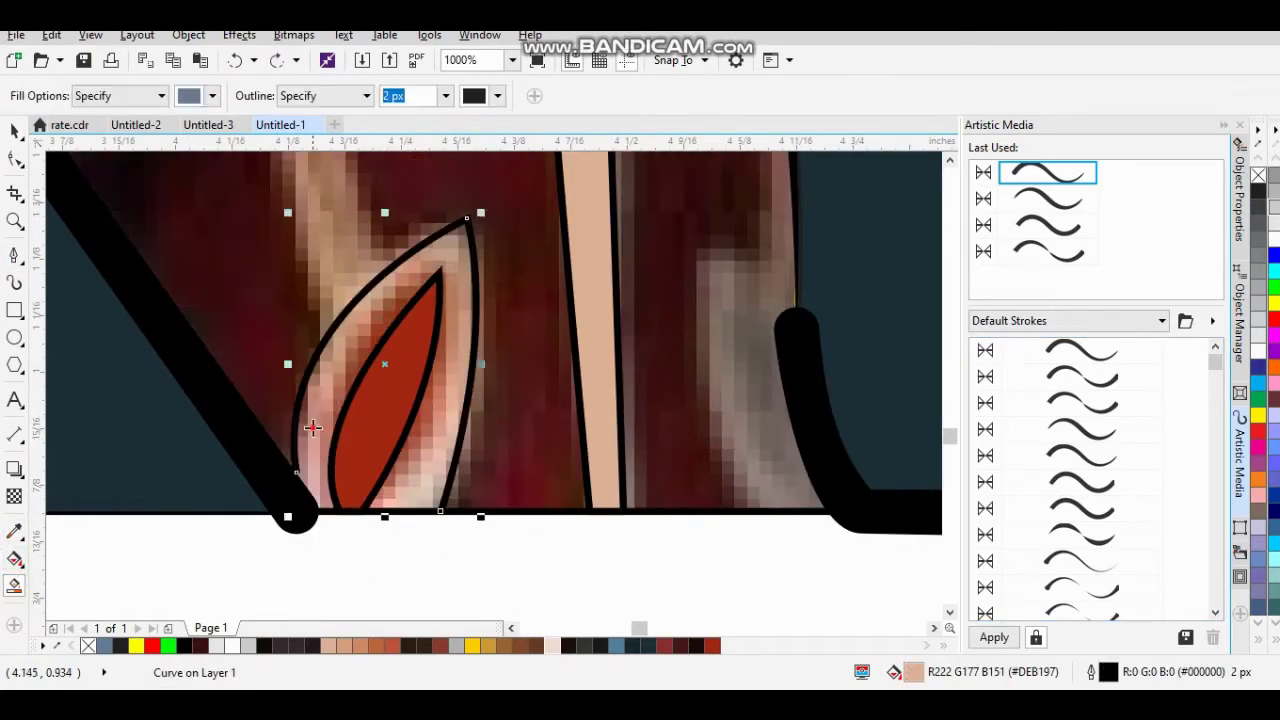
left_click(313, 428)
scroll(300, 370, "down", 2)
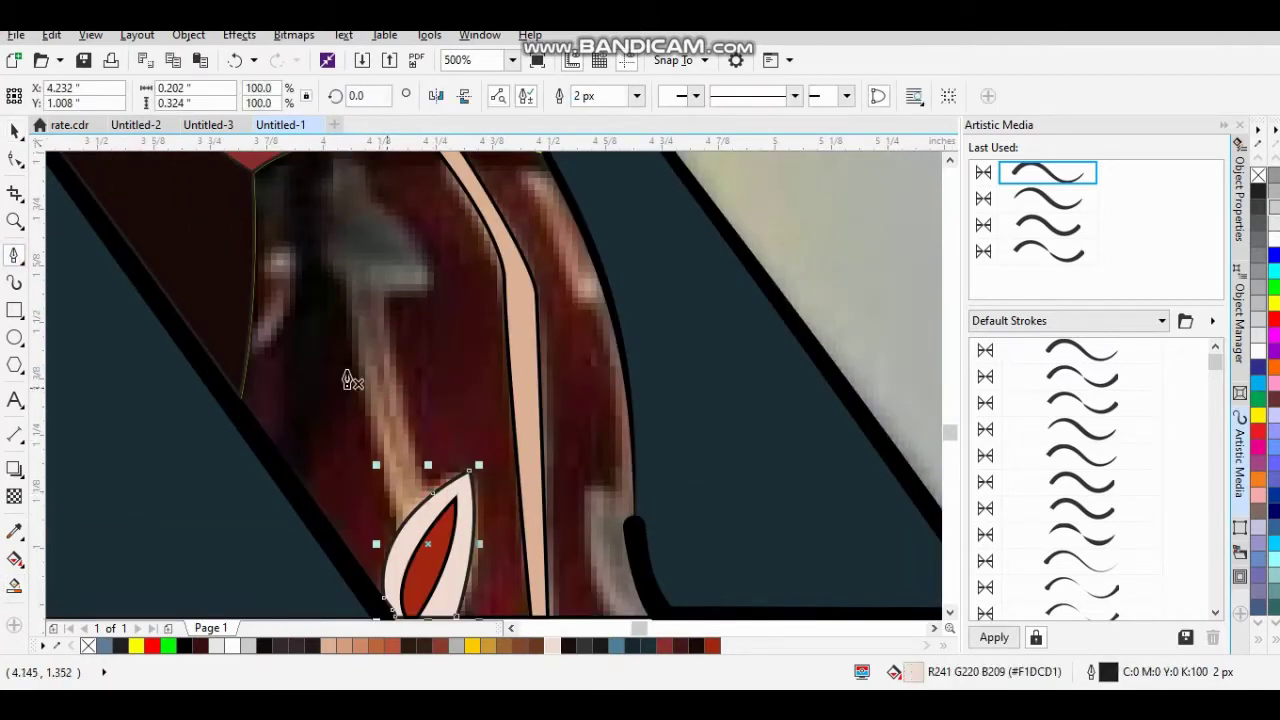
scroll(423, 294, "up", 1)
Close the second traced stripe path and give it a light peach fill.
left_click(423, 294)
scroll(400, 400, "down", 1)
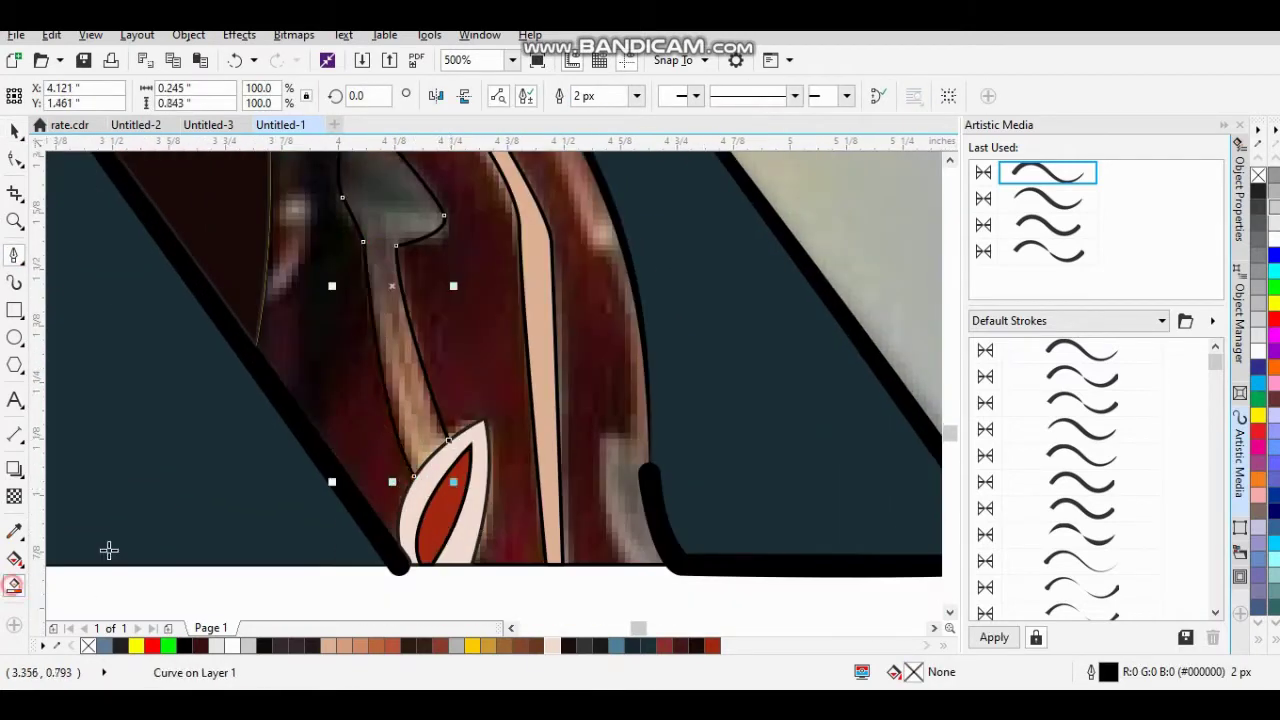
key("space")
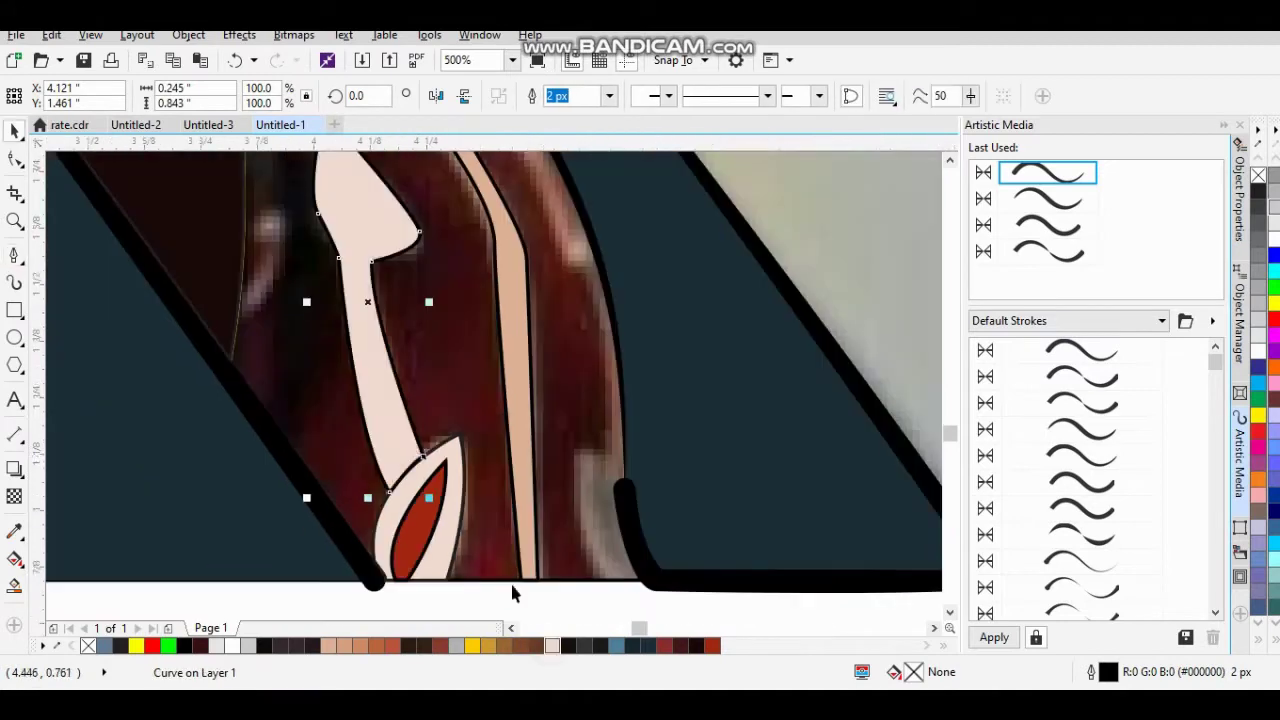
scroll(467, 432, "down", 2)
left_click(467, 432)
key("space")
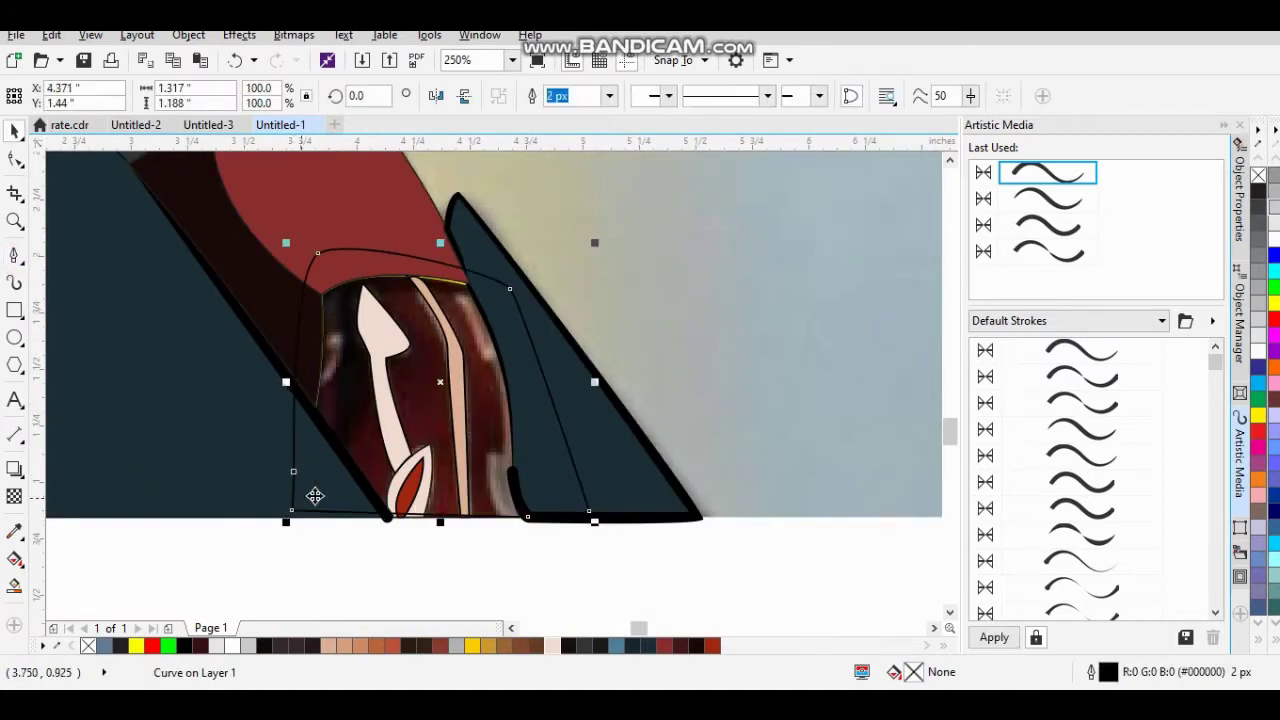
left_click(315, 495, "shift")
left_click(690, 645)
Outline the wrist cuff near the bracelet.
key("space")
scroll(414, 520, "down", 3)
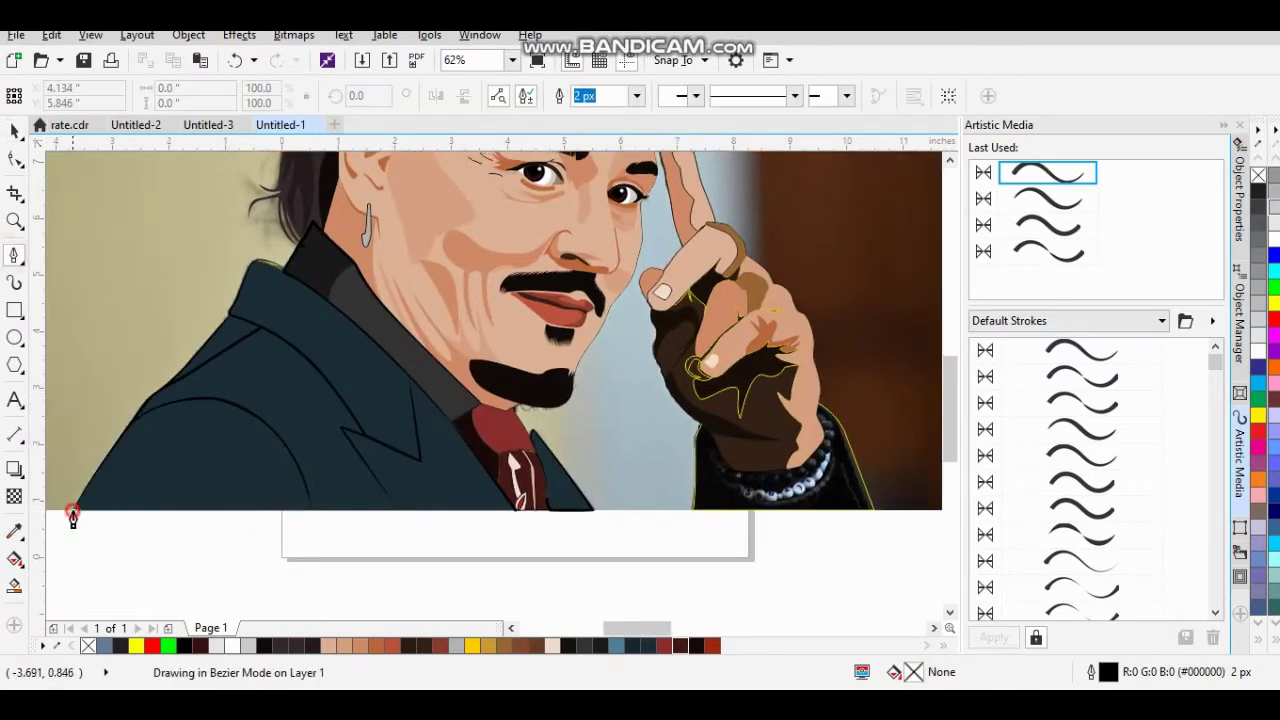
left_click(72, 515)
key("space")
scroll(562, 489, "up", 3)
key("space")
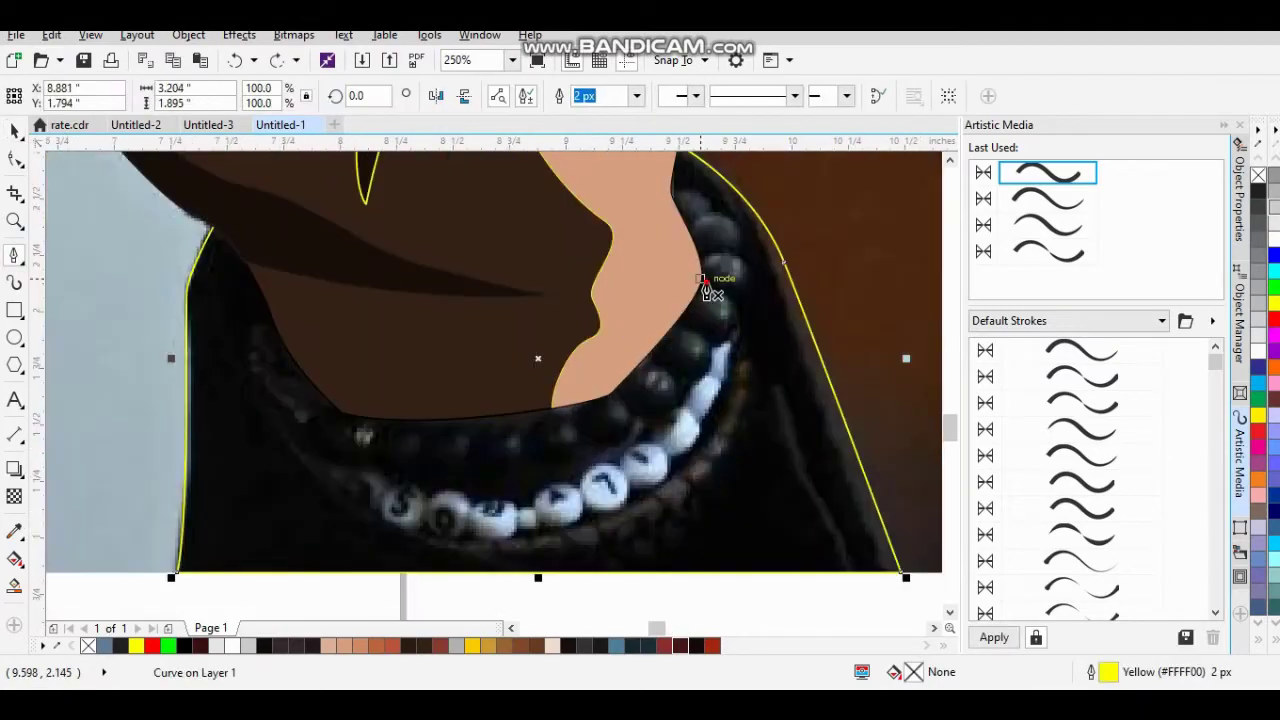
Fill the wrist cuff near-black with no outline.
key("space")
scroll(90, 498, "down", 3)
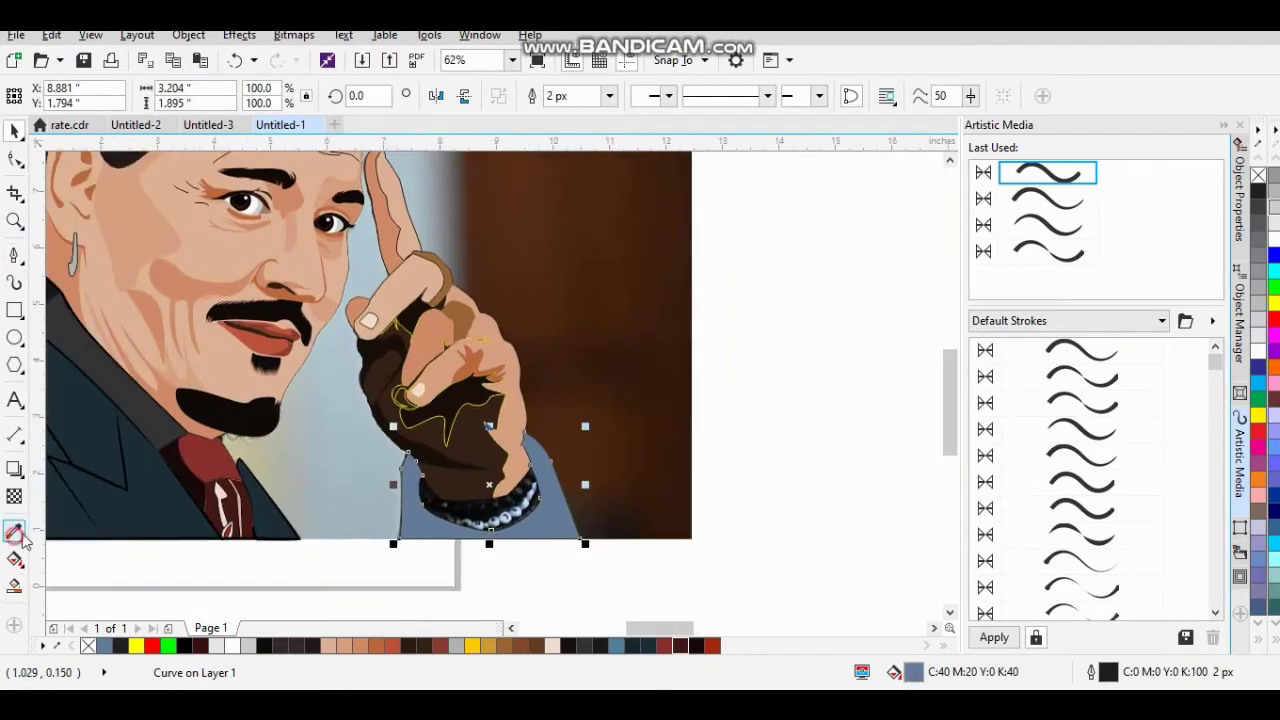
scroll(134, 520, "up", 2)
left_click(613, 645)
left_click(613, 645)
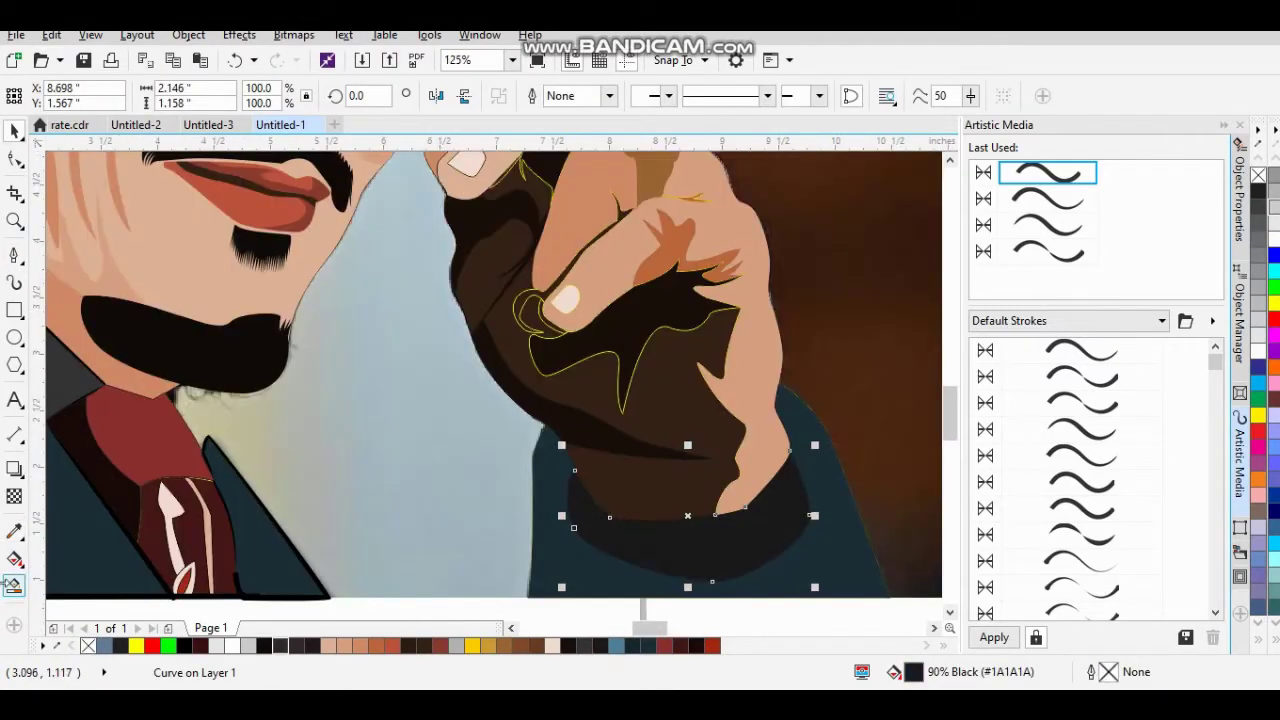
scroll(450, 560, "down", 3)
scroll(548, 507, "up", 2)
scroll(549, 507, "down", 2)
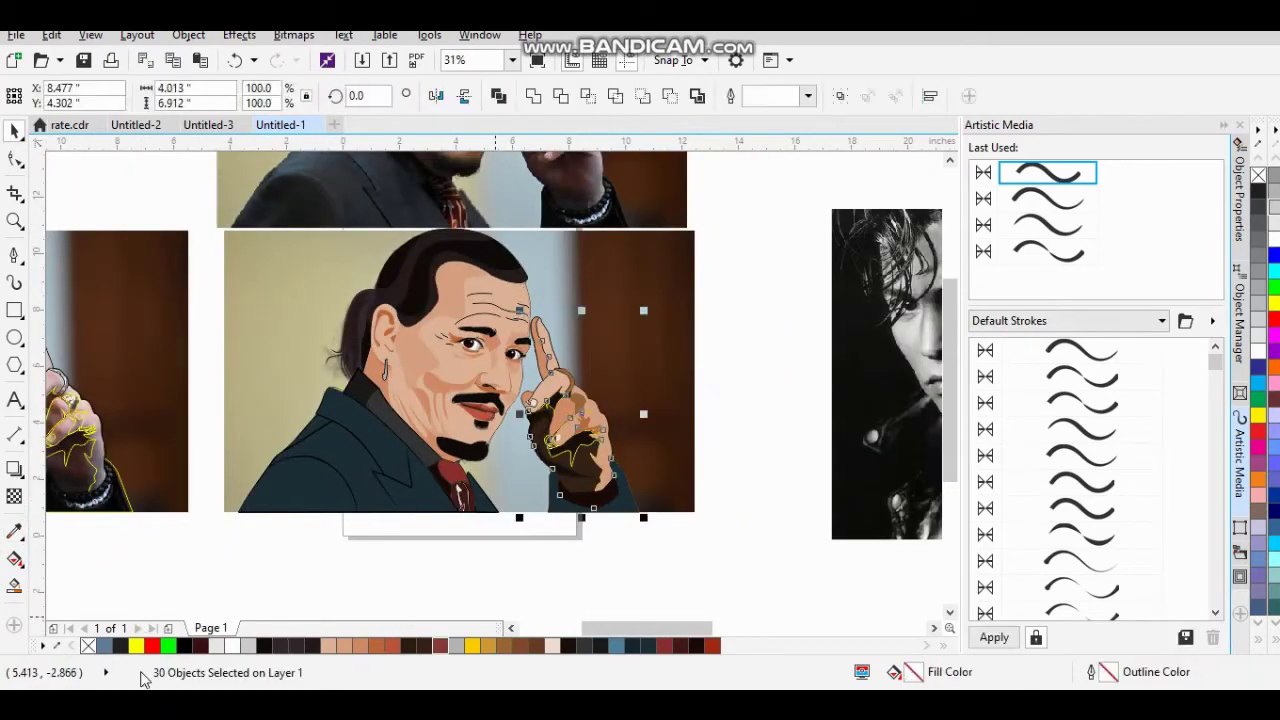
scroll(437, 337, "up", 3)
scroll(437, 337, "down", 4)
Marquee-select all 152 traced portrait objects and group them.
left_click(651, 471)
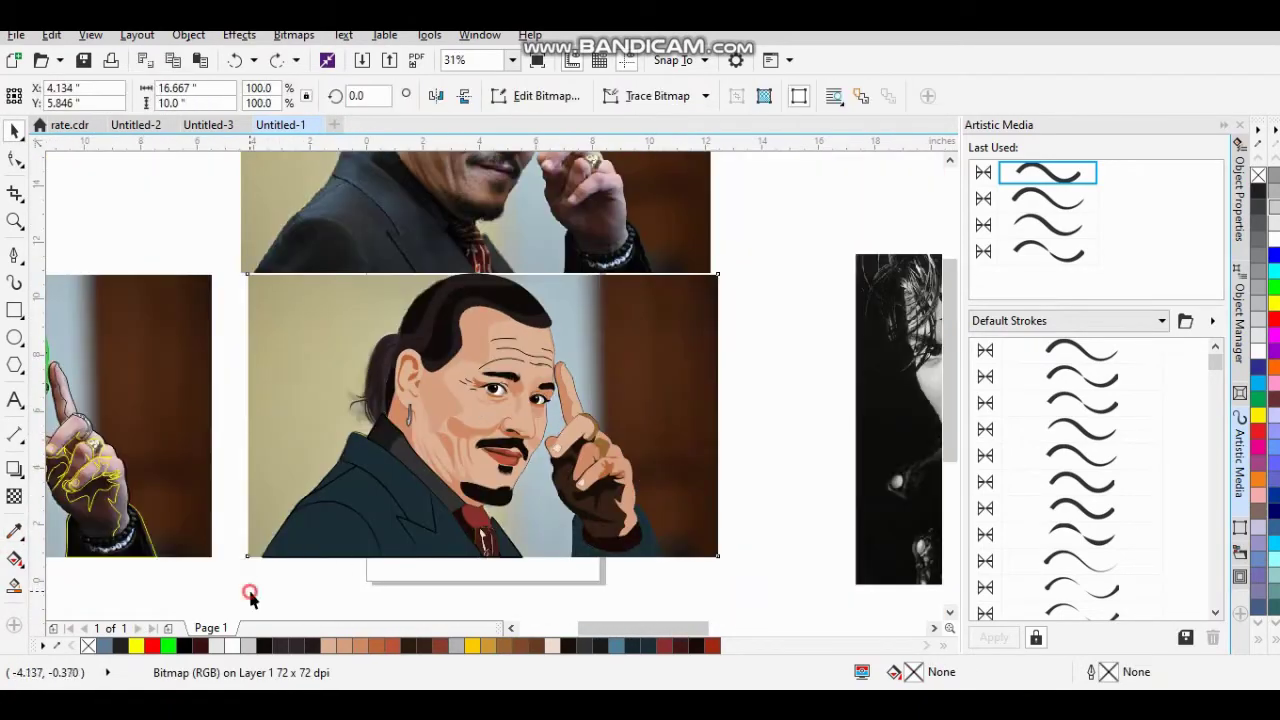
left_click_drag(249, 594, 686, 266)
key("ctrl+g")
Draw a jagged hair curve along the goatee's edge with the Pen tool.
scroll(641, 445, "up", 3)
key("Escape")
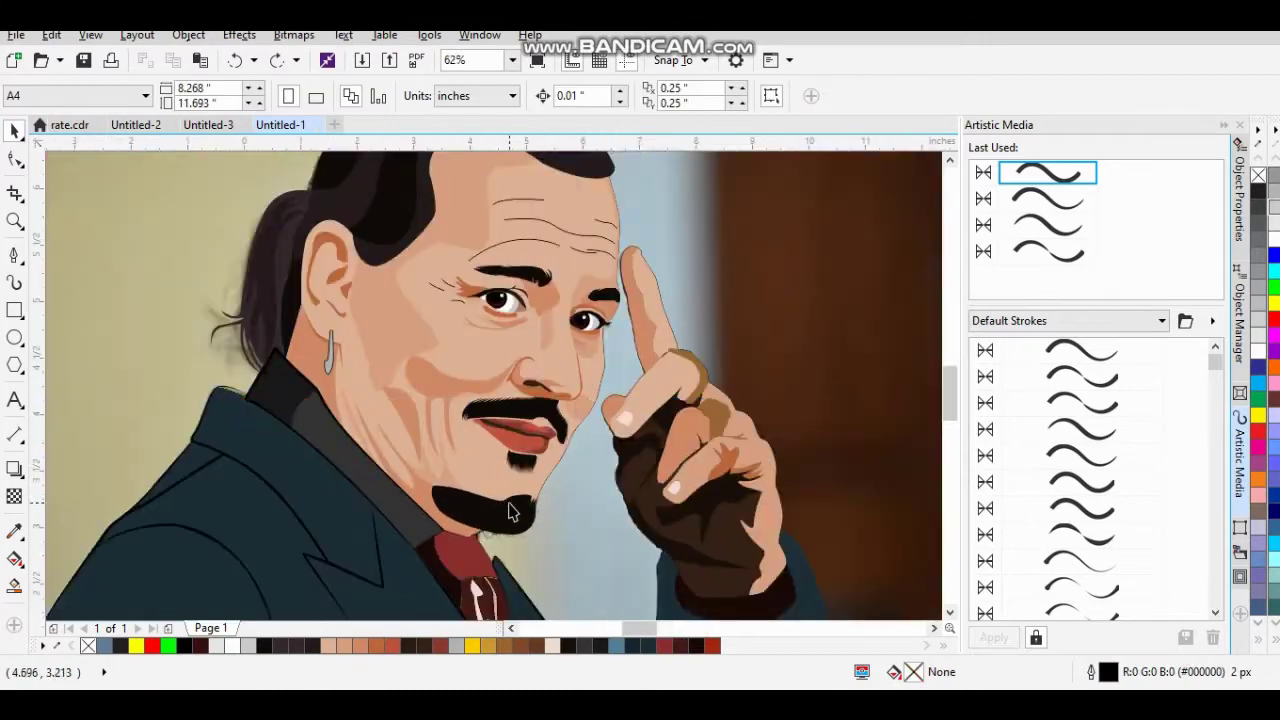
key("p")
scroll(666, 514, "up", 5)
scroll(685, 440, "up", 2)
left_click(685, 440)
scroll(660, 402, "up", 1)
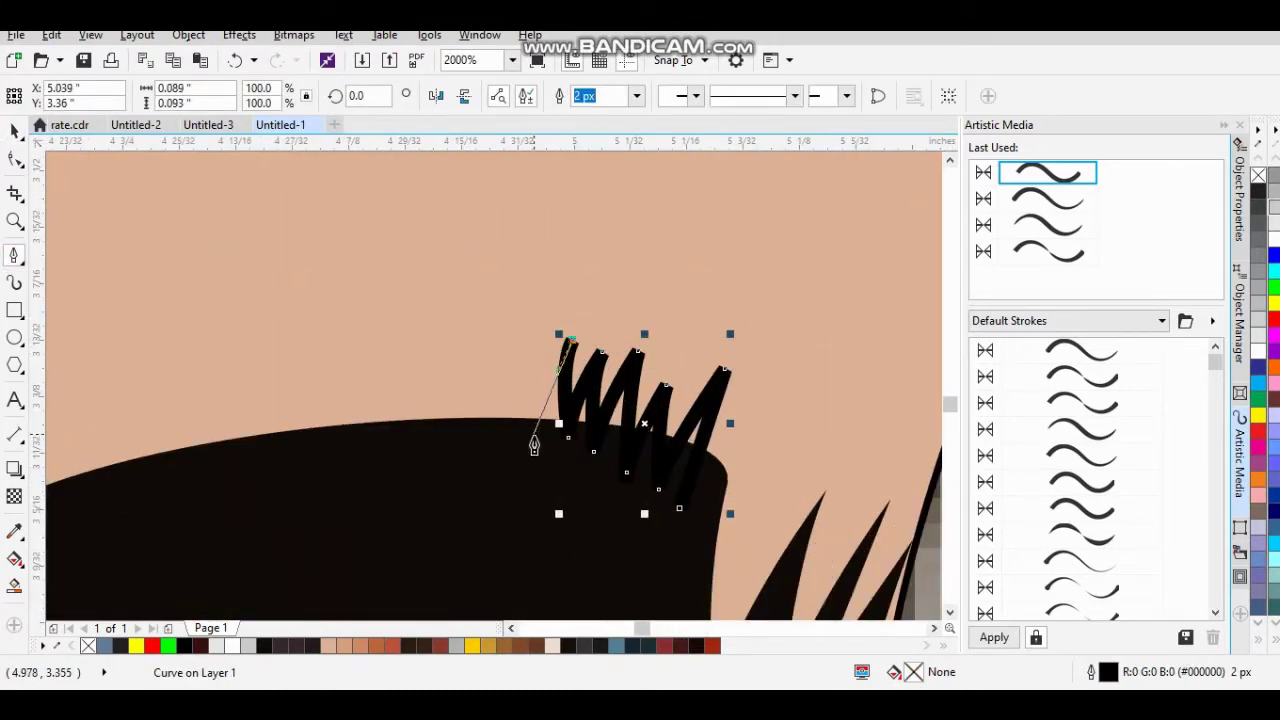
scroll(533, 433, "left", 2)
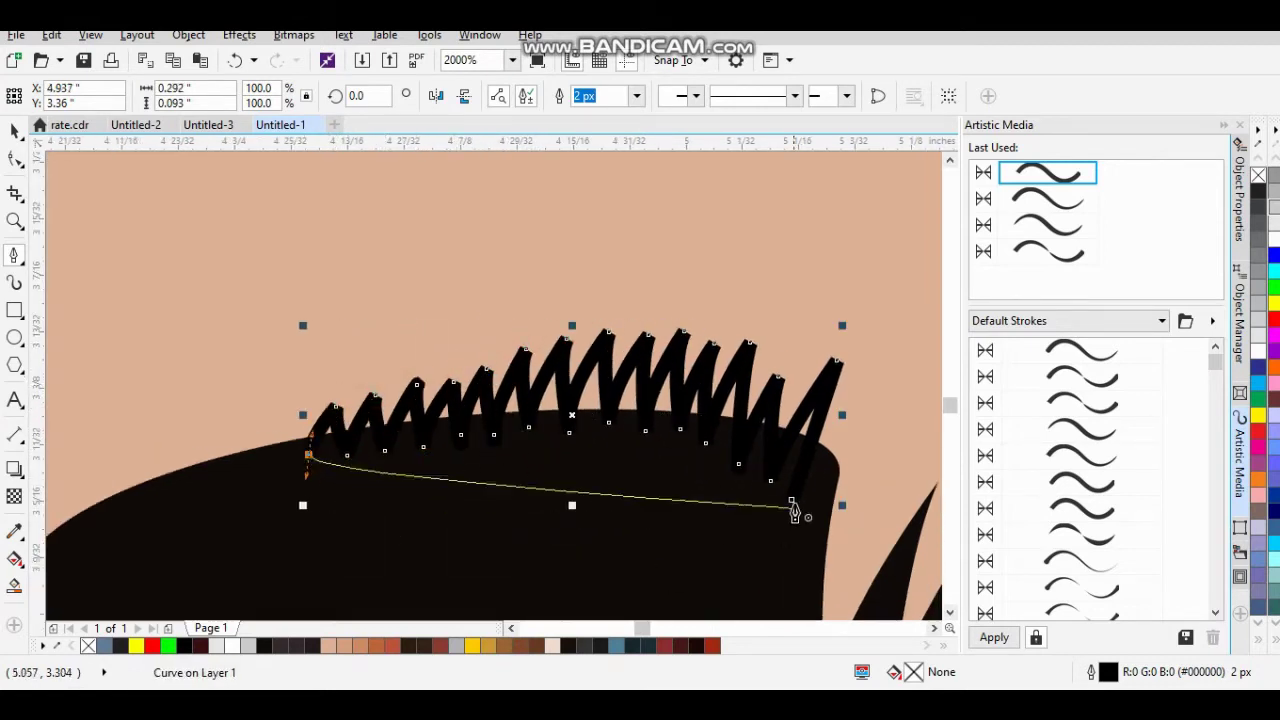
key("space")
scroll(600, 495, "down", 2)
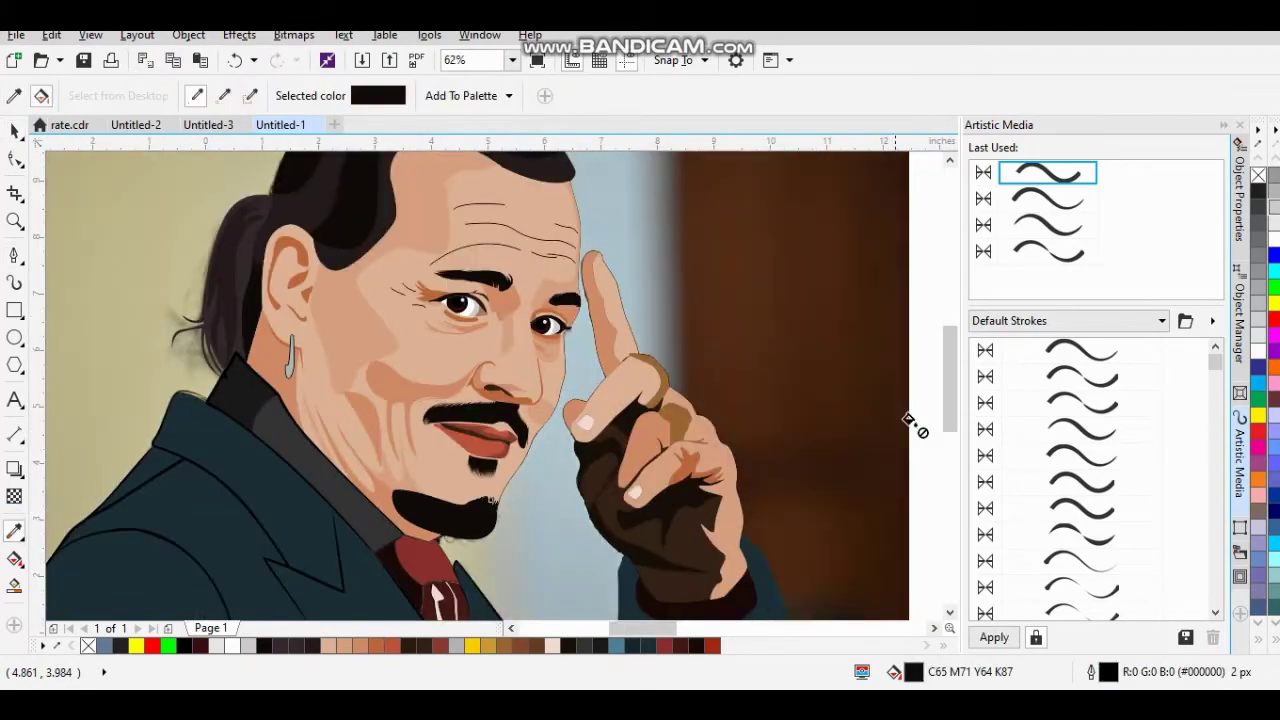
scroll(531, 420, "up", 3)
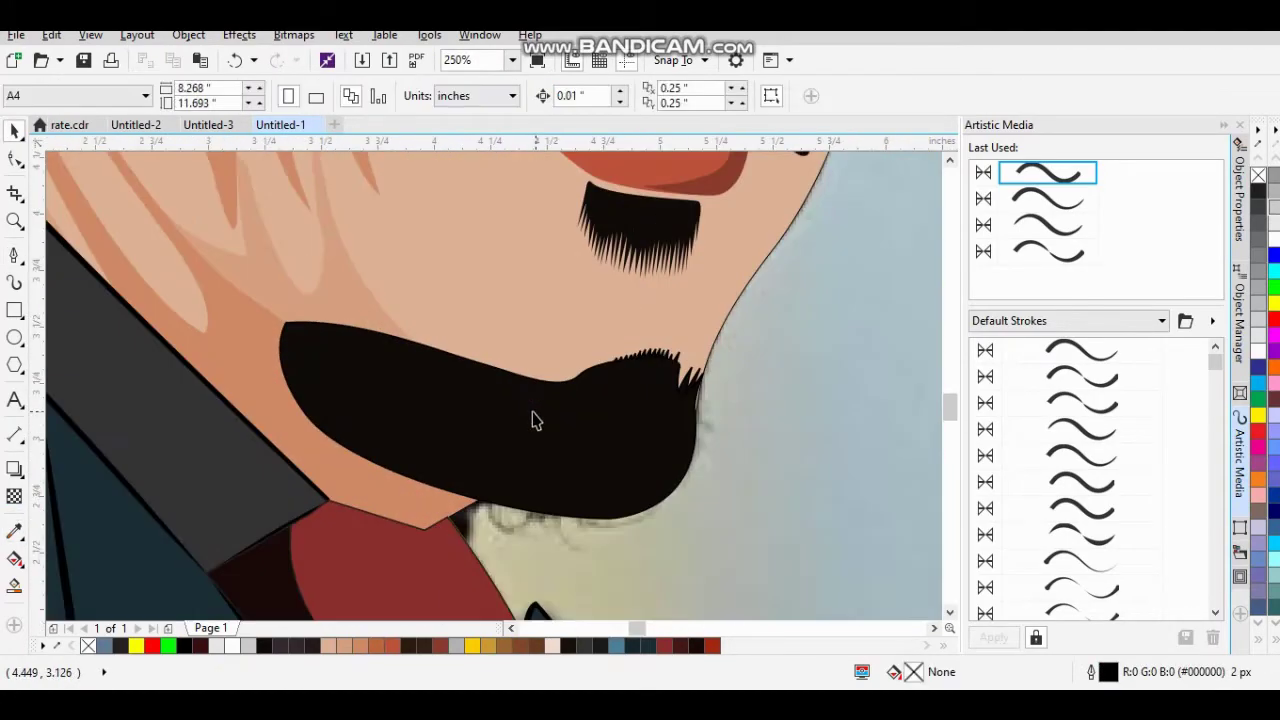
scroll(531, 420, "up", 1)
scroll(852, 483, "up", 1)
scroll(772, 410, "up", 1)
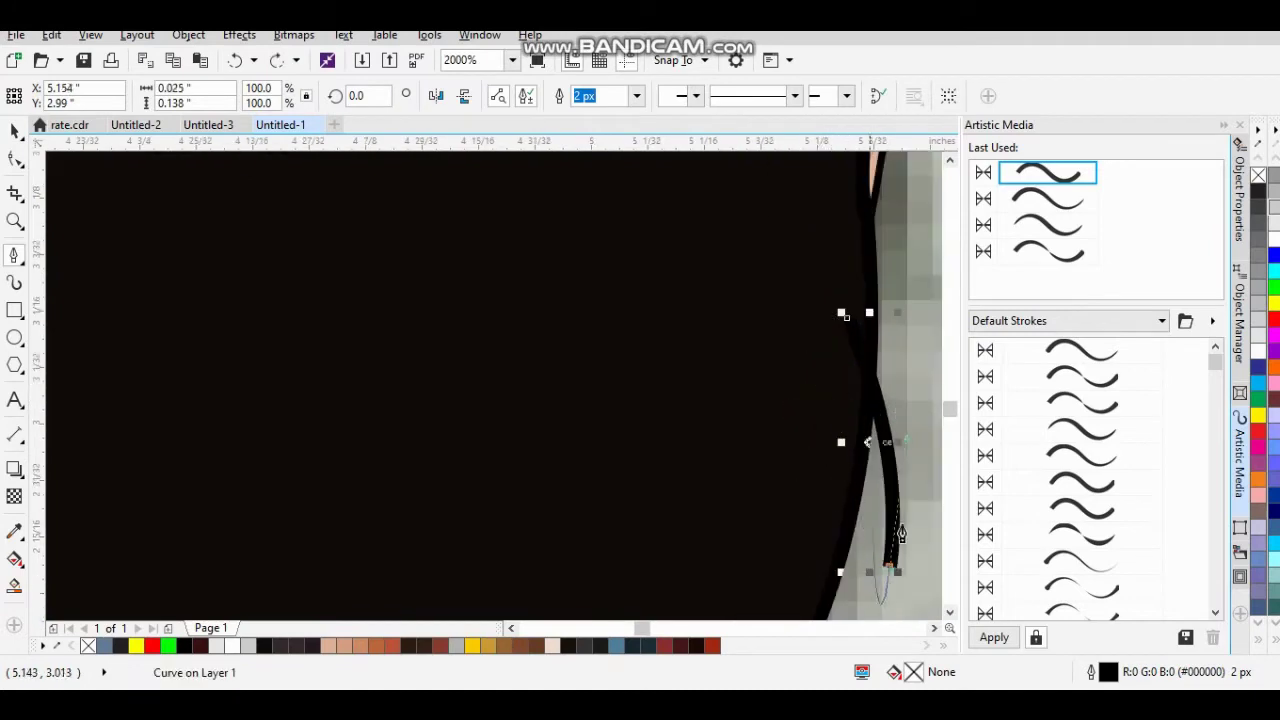
Draw a curved hair strand extending below the beard and select it.
left_click(855, 443)
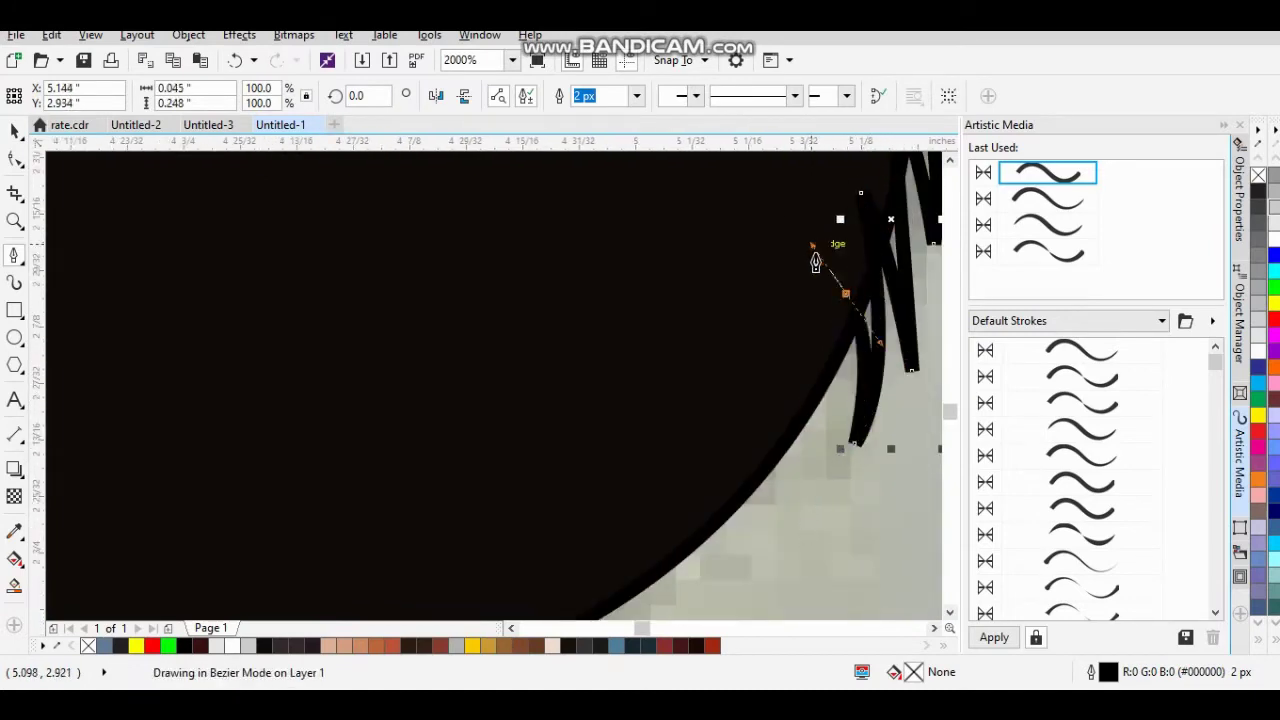
left_click(687, 218)
scroll(617, 330, "down", 1)
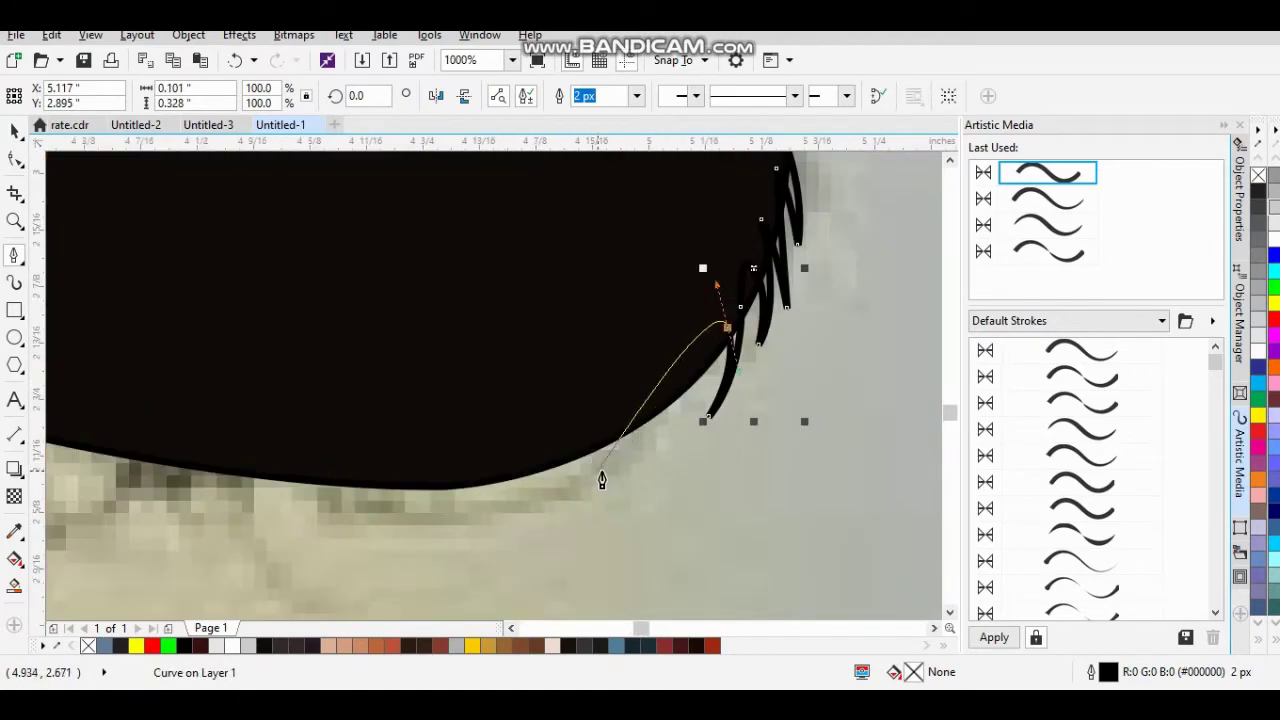
left_click_drag(486, 519, 573, 468)
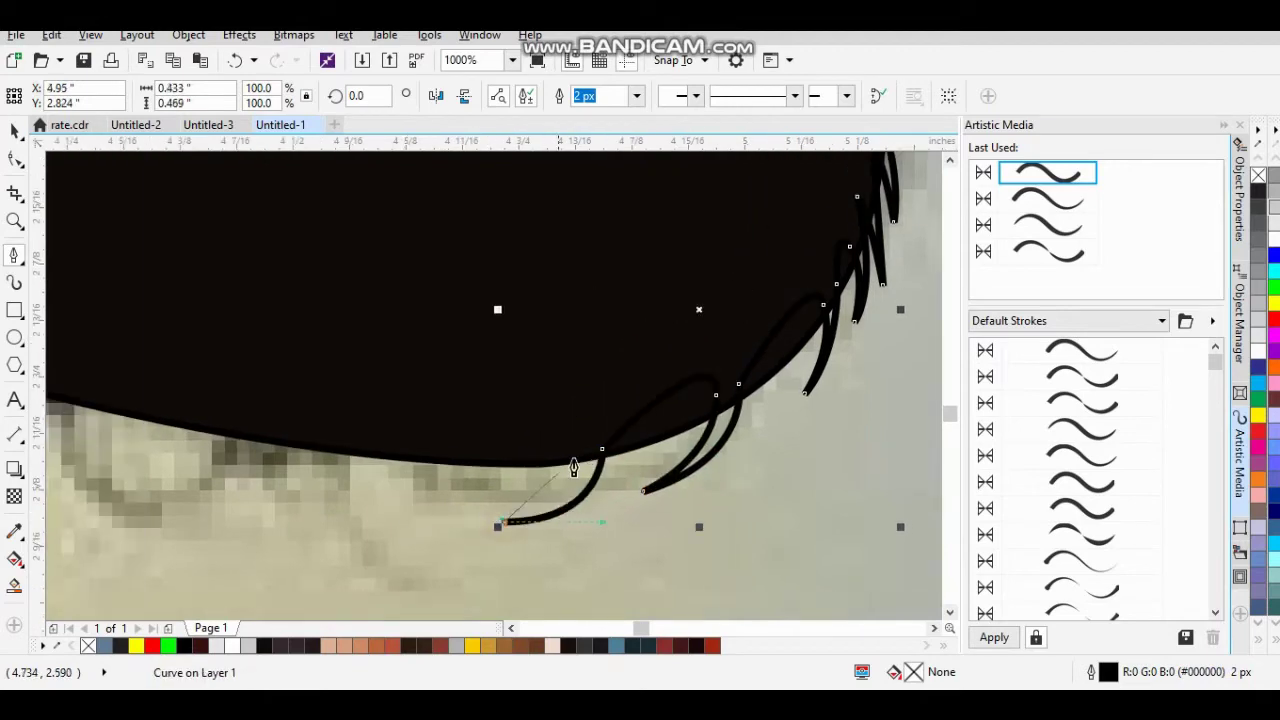
left_click_drag(398, 468, 421, 496)
left_click_drag(588, 430, 424, 517)
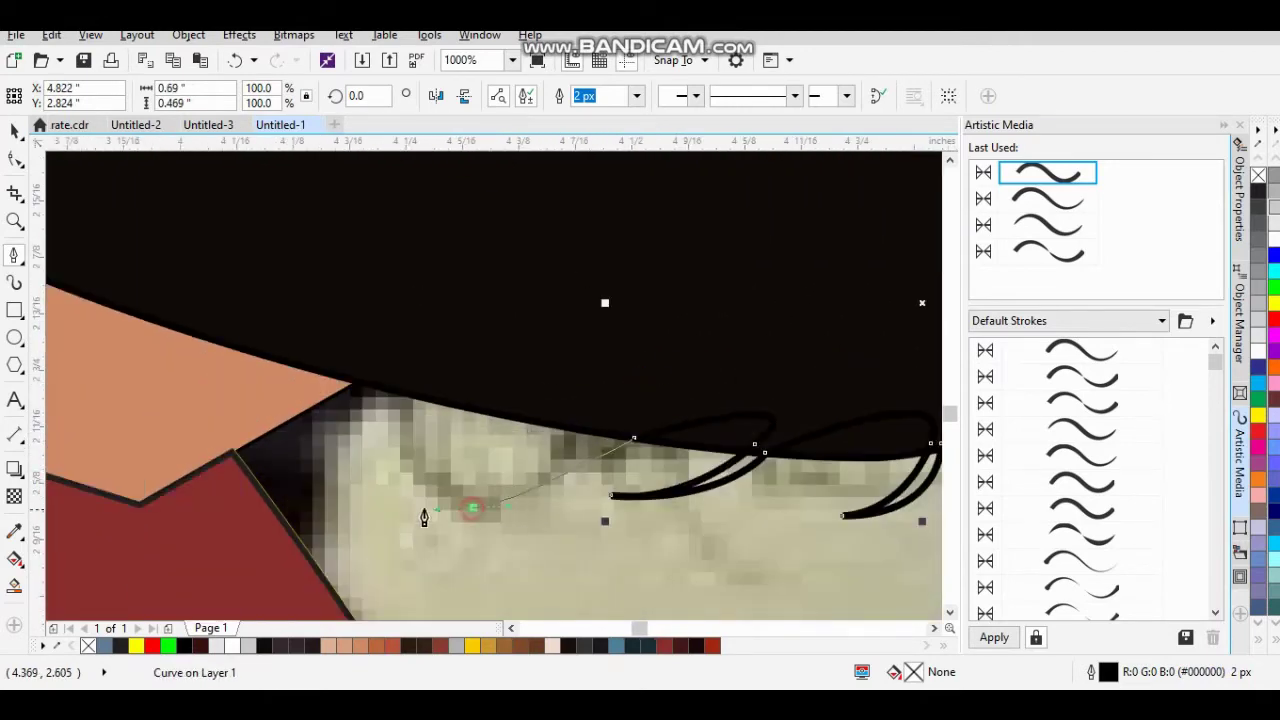
scroll(597, 387, "down", 1)
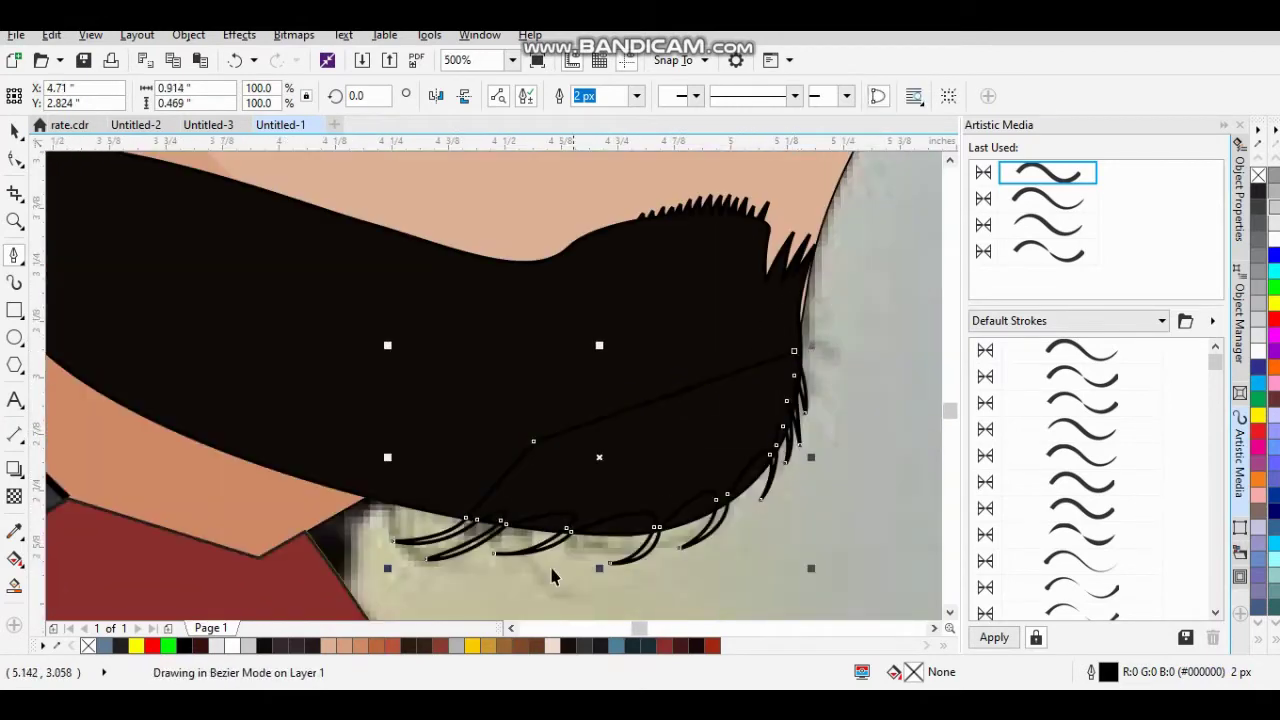
left_click(14, 531)
scroll(414, 429, "down", 1)
scroll(531, 466, "up", 1)
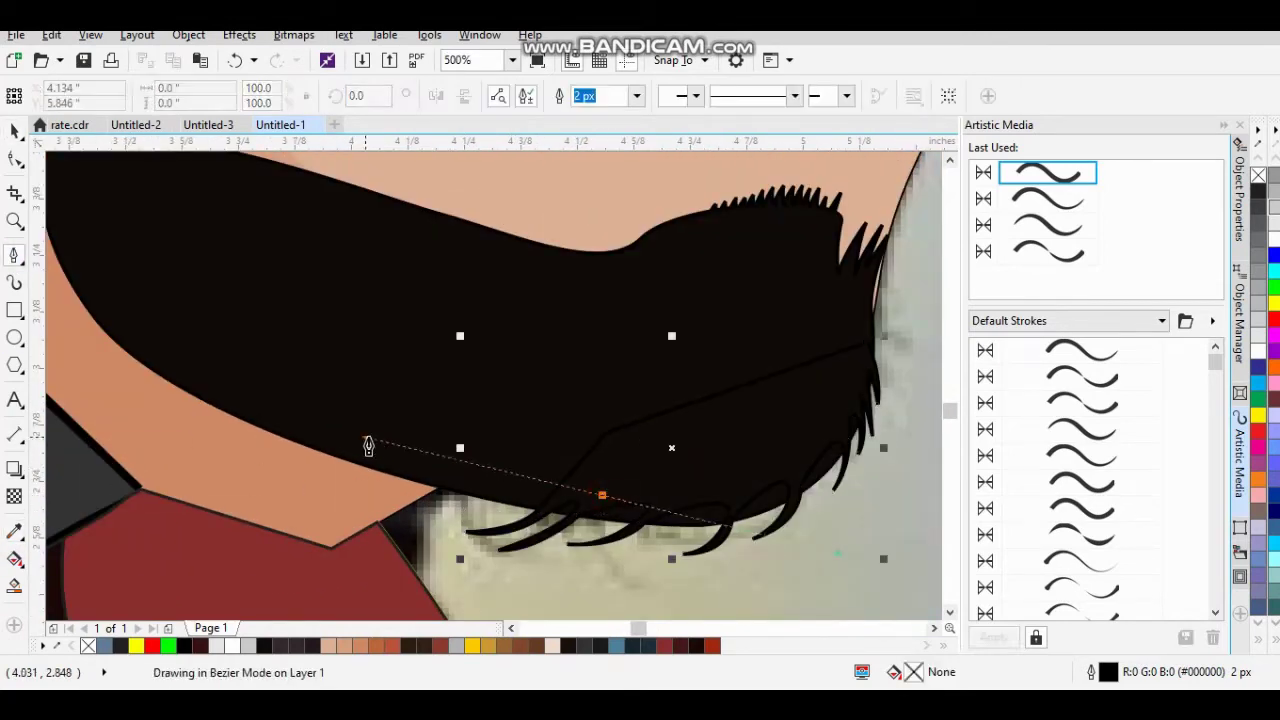
left_click(540, 385)
scroll(531, 274, "down", 2)
scroll(531, 274, "down", 1)
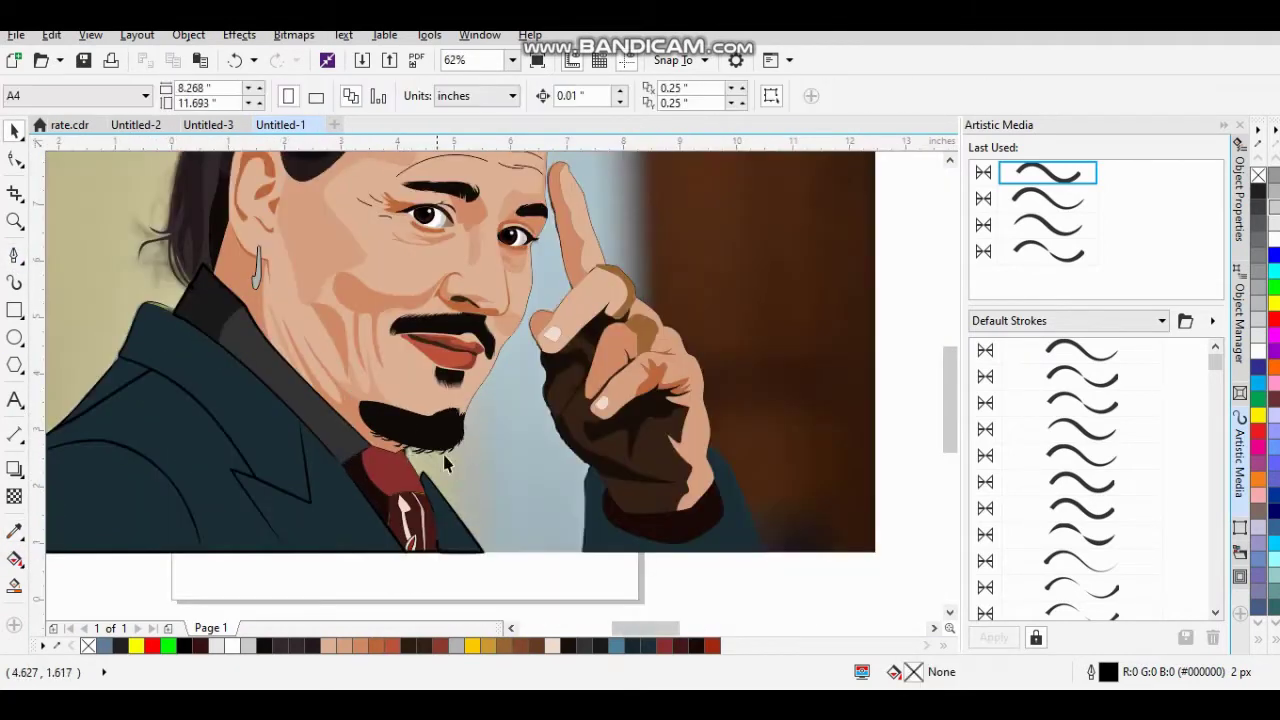
scroll(500, 350, "up", 3)
Freehand two zigzag hair strands along the beard's top edge and combine them.
left_click(14, 253)
left_click(86, 254)
left_click_drag(431, 417, 385, 448)
scroll(314, 446, "down", 1)
scroll(323, 420, "up", 1)
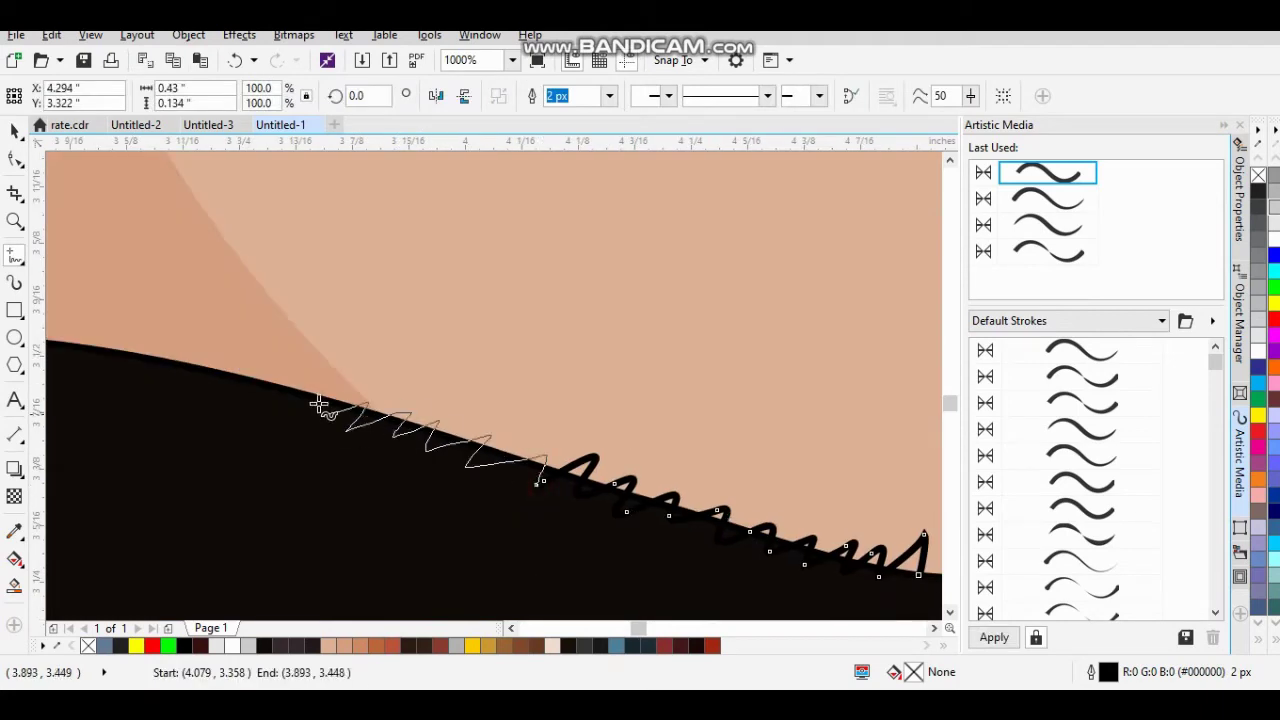
left_click_drag(545, 462, 167, 376)
left_click(535, 96)
Freehand more hair spikes and looped strands at the beard's right edge, then combine them.
scroll(346, 495, "up", 5)
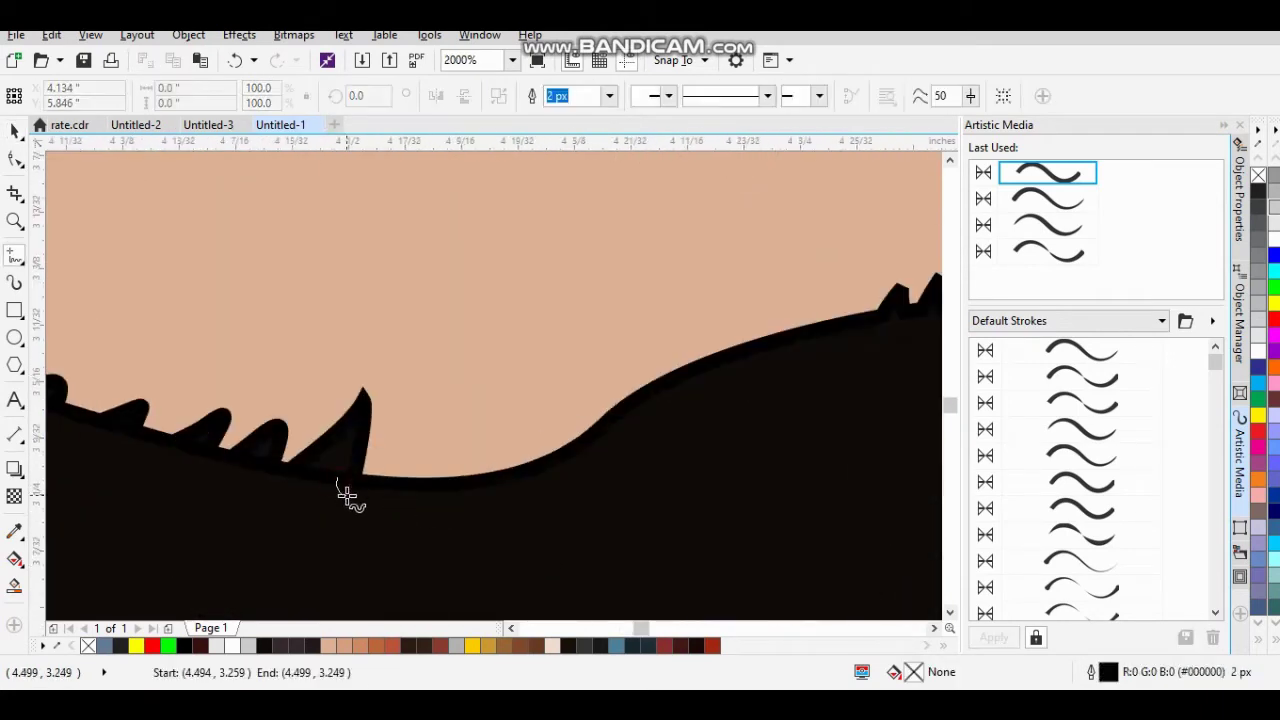
left_click_drag(745, 489, 350, 510)
scroll(503, 557, "down", 3)
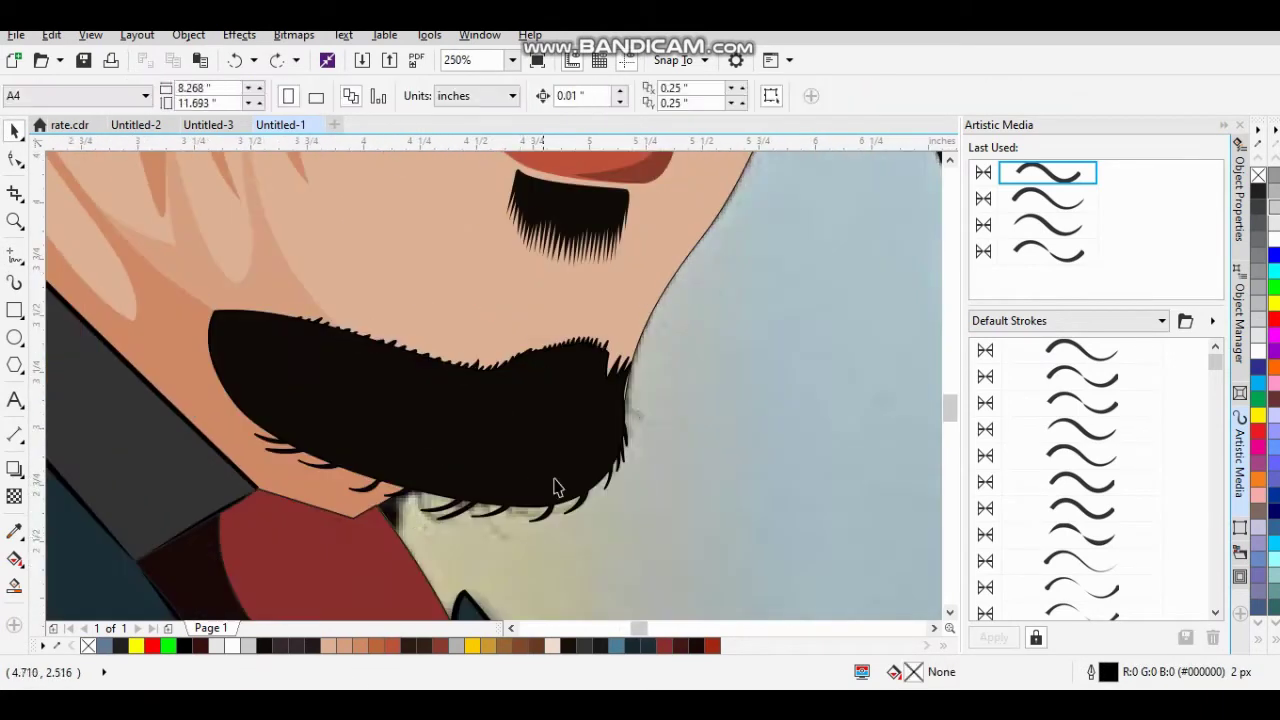
scroll(557, 486, "up", 3)
left_click_drag(657, 260, 620, 293)
left_click_drag(578, 330, 580, 328)
scroll(578, 330, "down", 3)
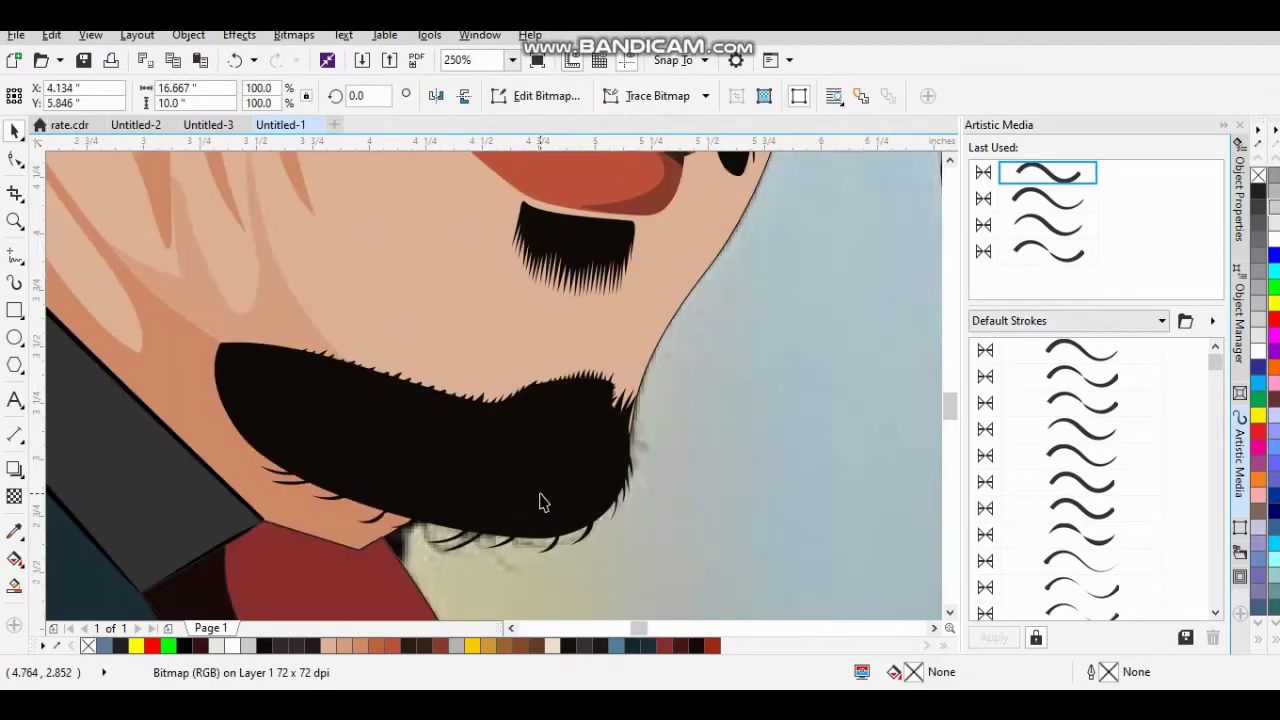
scroll(540, 490, "up", 3)
left_click_drag(553, 515, 555, 518)
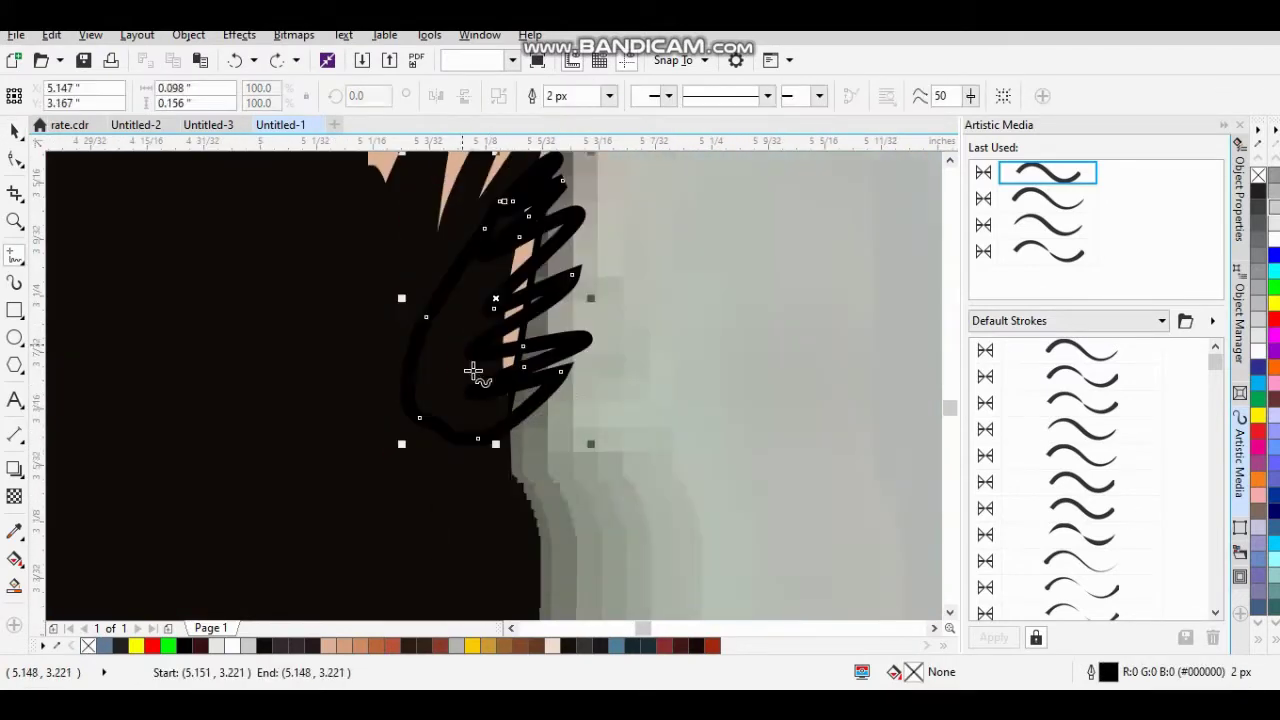
left_click_drag(491, 366, 491, 434)
scroll(491, 286, "down", 3)
scroll(491, 286, "up", 3)
key("space")
left_click(521, 96)
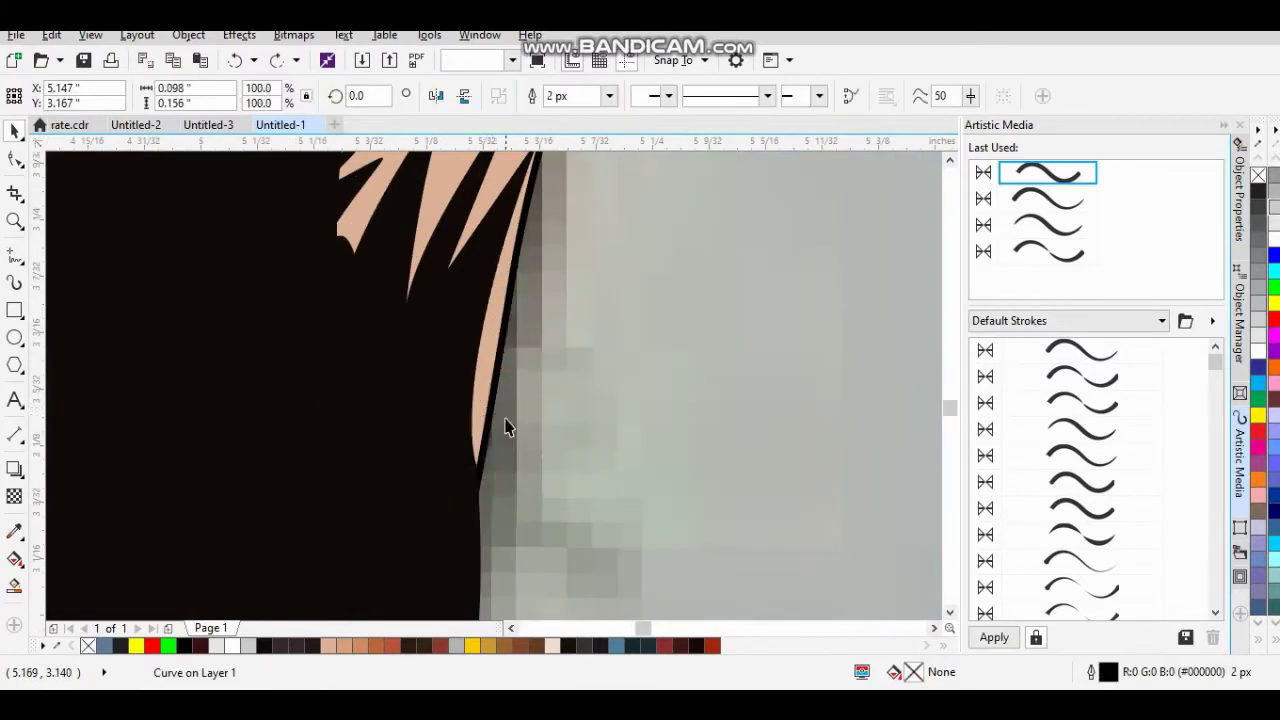
Select the three wrinkle lines beside the eye.
scroll(506, 423, "down", 3)
scroll(349, 331, "up", 3)
left_click_drag(265, 245, 440, 375)
Apply an Artistic Media brush stroke to the eye wrinkle lines.
key("i")
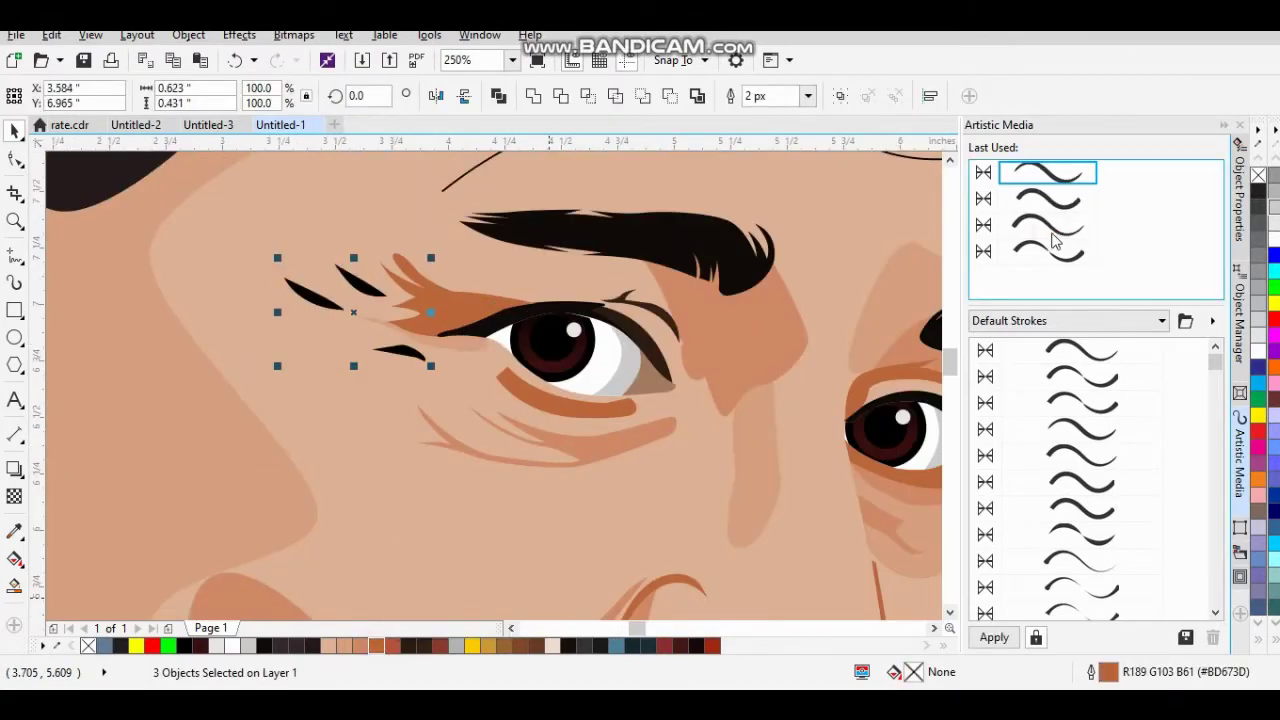
scroll(420, 560, "down", 3)
key("space")
scroll(377, 529, "down", 3)
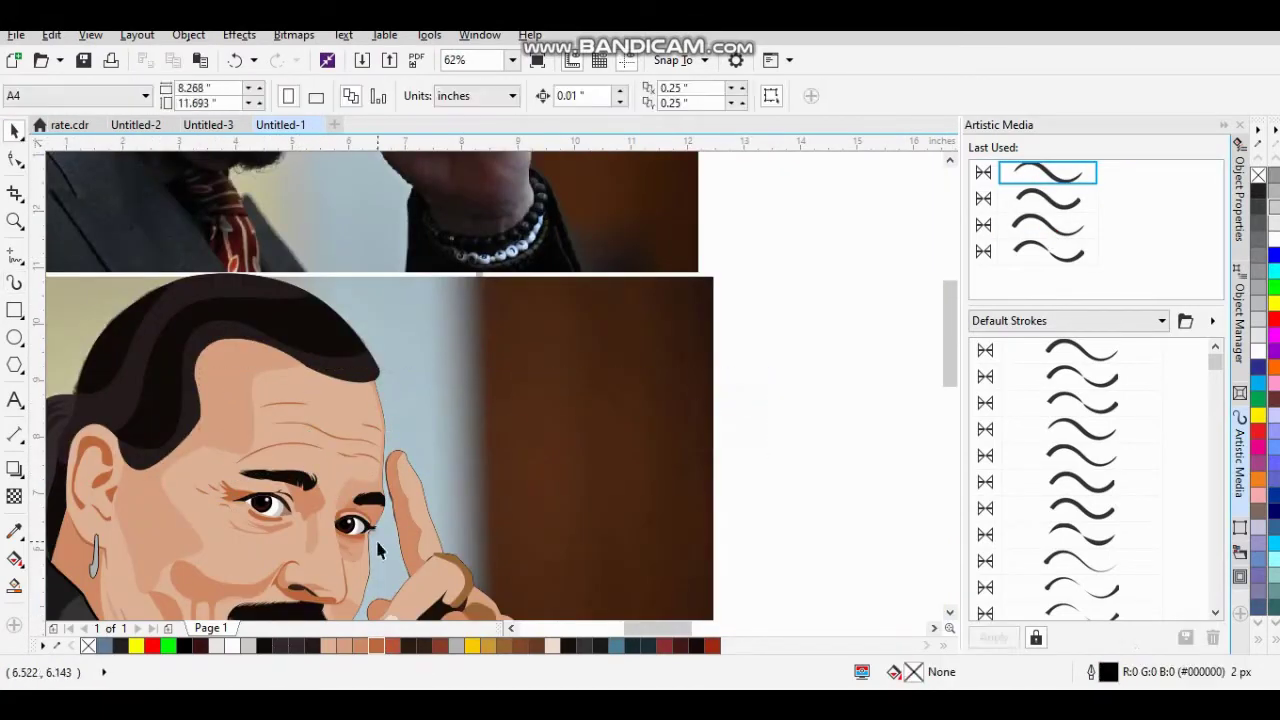
Draw a closed Pen shape filling the gap between the fingers.
left_click(180, 480)
scroll(418, 374, "up", 5)
scroll(418, 374, "down", 4)
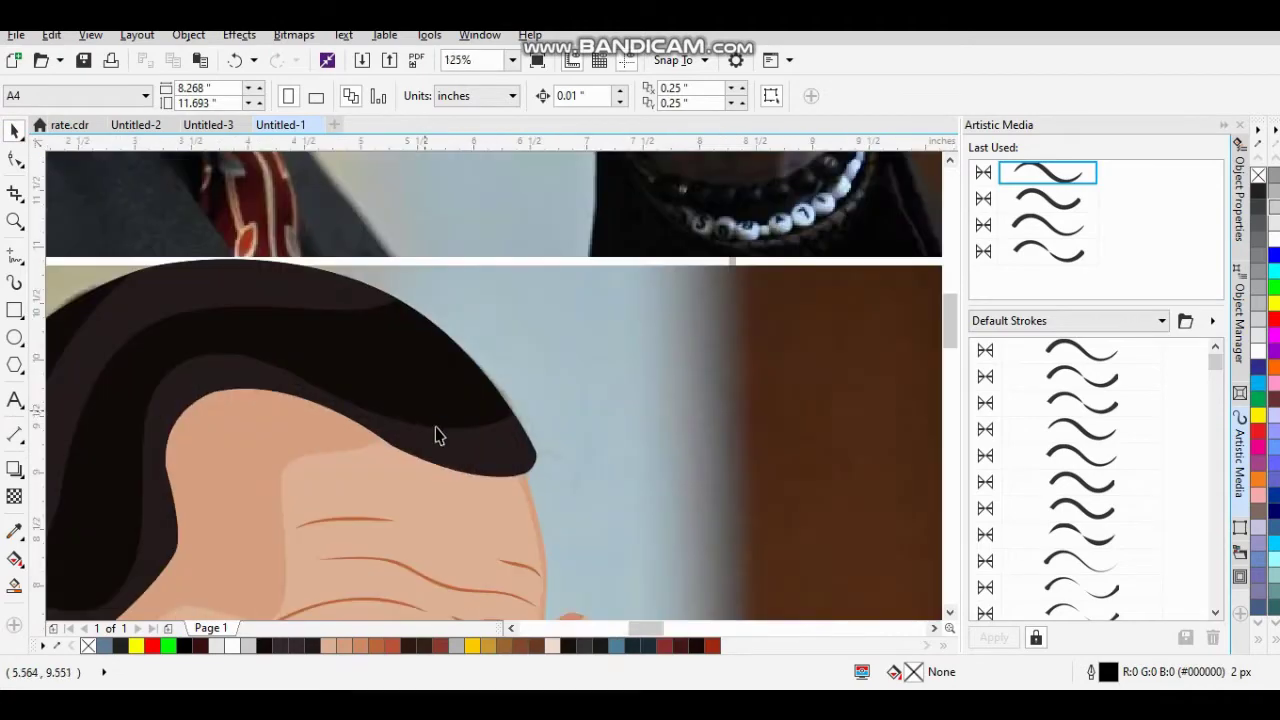
scroll(586, 386, "up", 2)
scroll(748, 416, "up", 1)
scroll(748, 416, "up", 3)
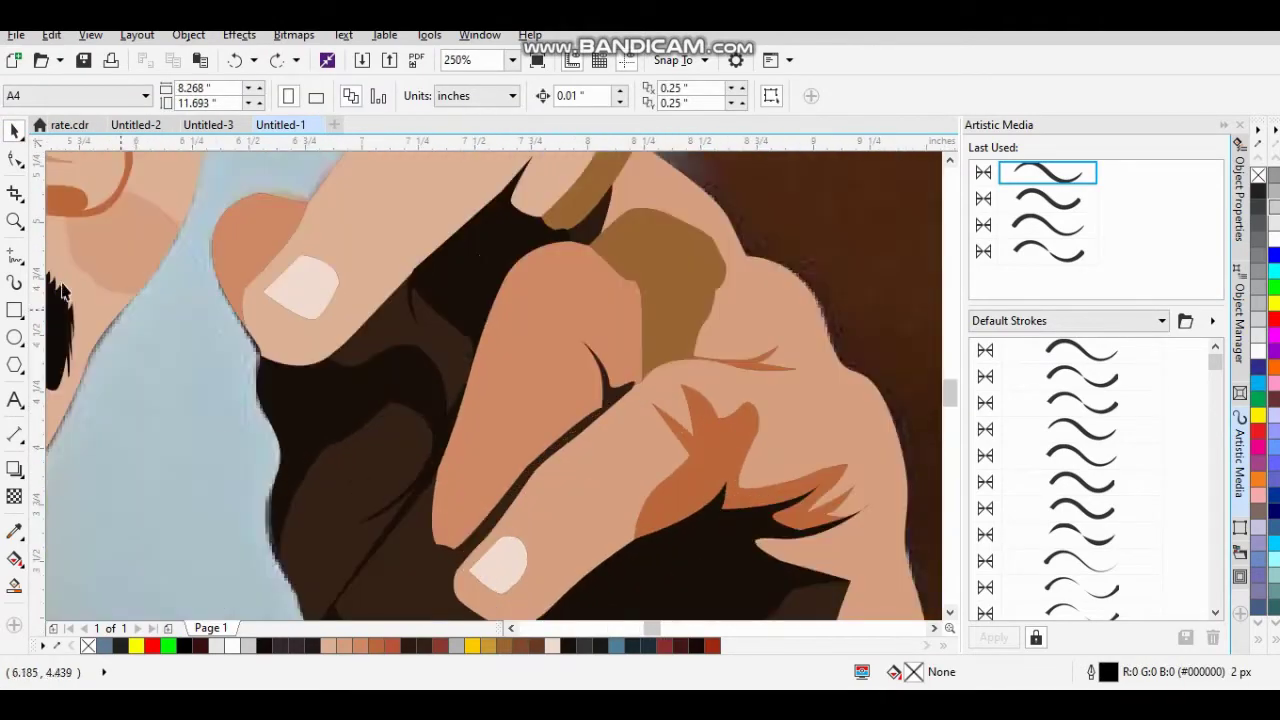
scroll(748, 416, "up", 2)
left_click(15, 255)
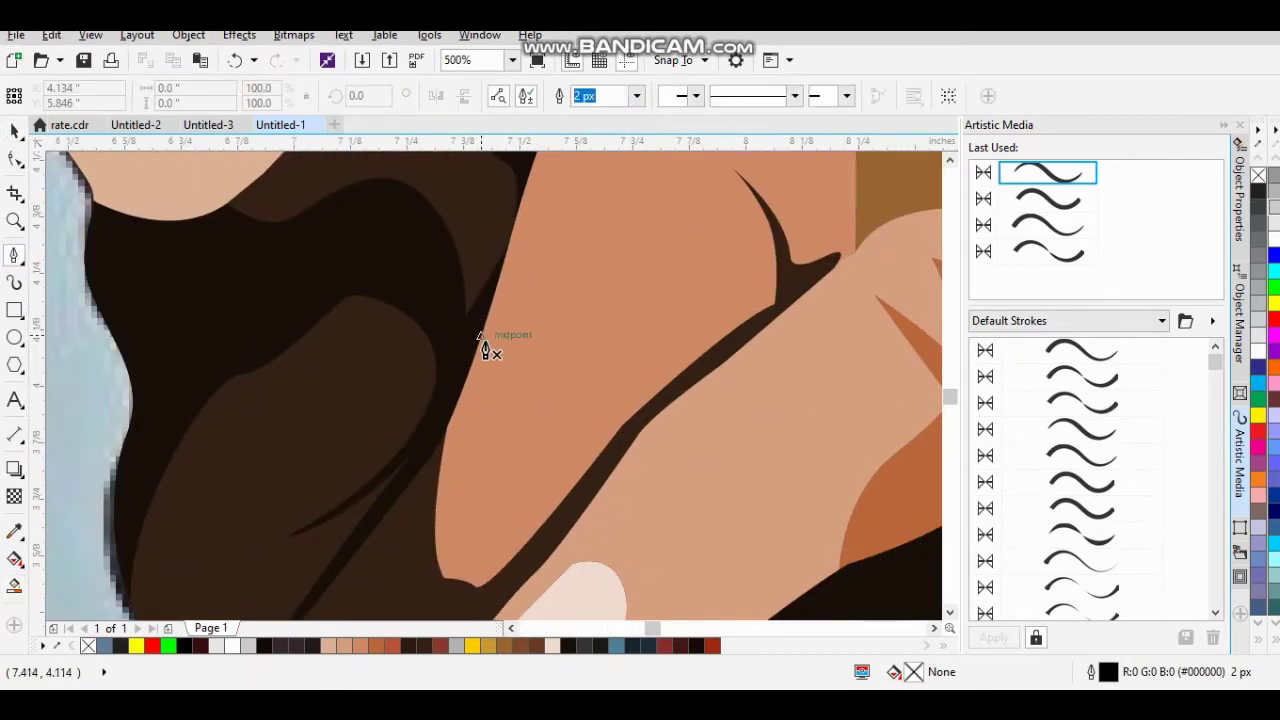
left_click(480, 340)
key("ctrl+z")
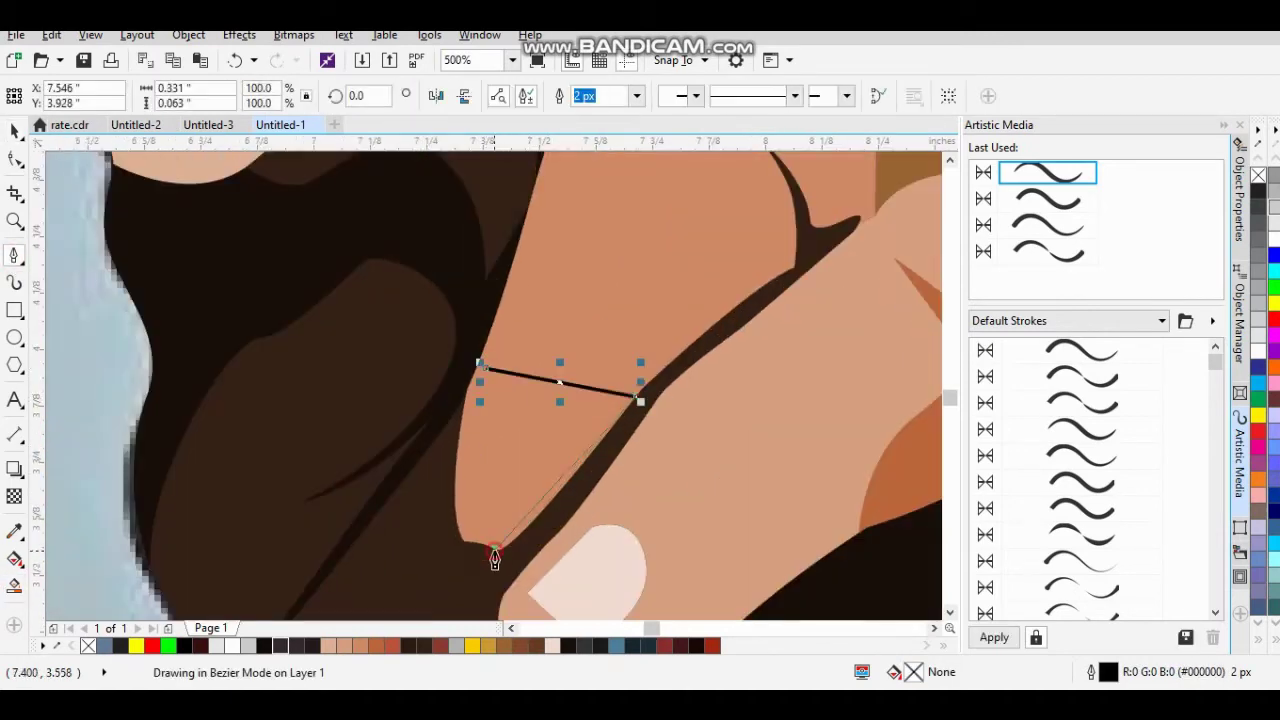
left_click(449, 408)
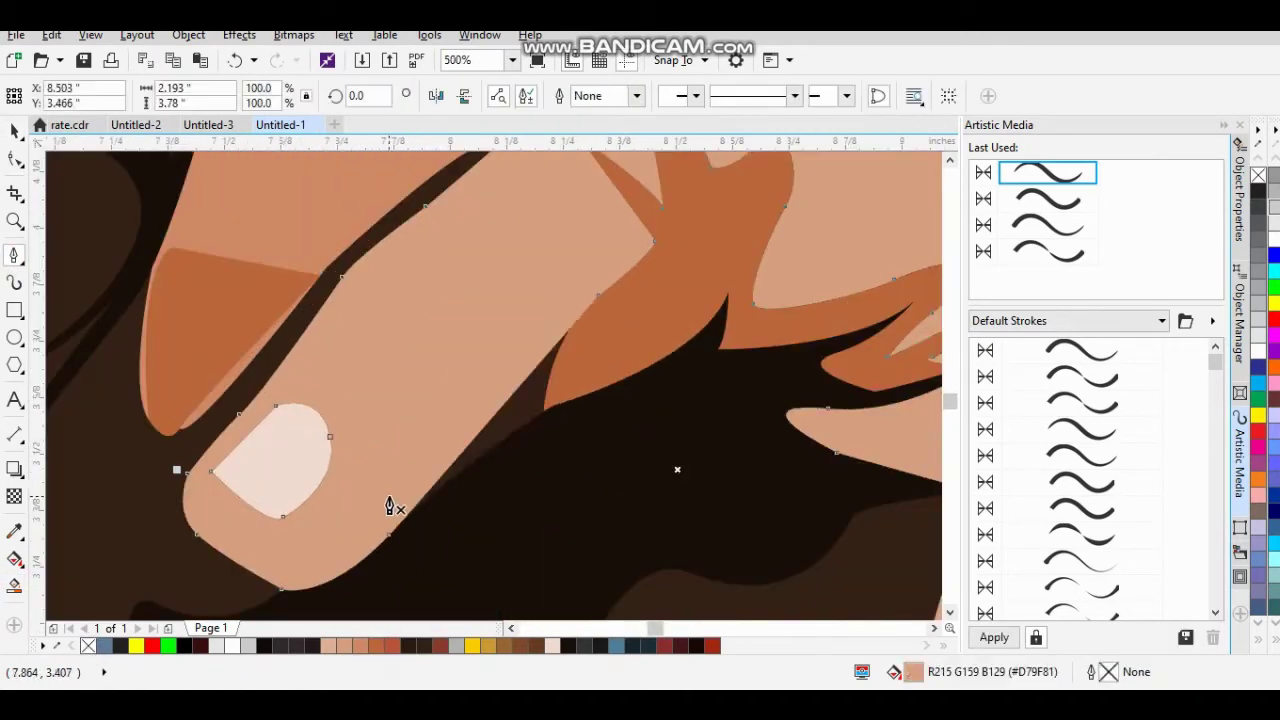
Outline the fingertip and add a crease line along the thumb.
left_click(335, 564)
left_click(624, 476)
left_click(549, 357)
key("space")
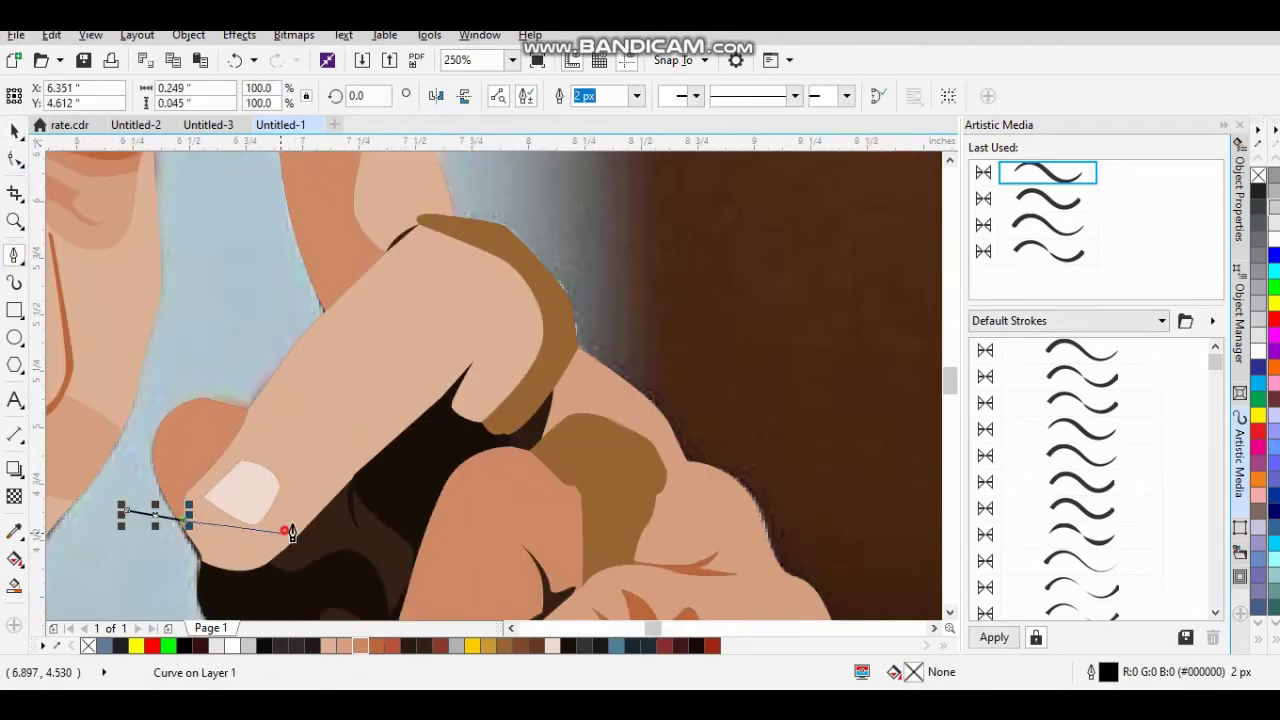
scroll(452, 385, "up", 2)
left_click(509, 323)
scroll(480, 463, "down", 2)
left_click(268, 548)
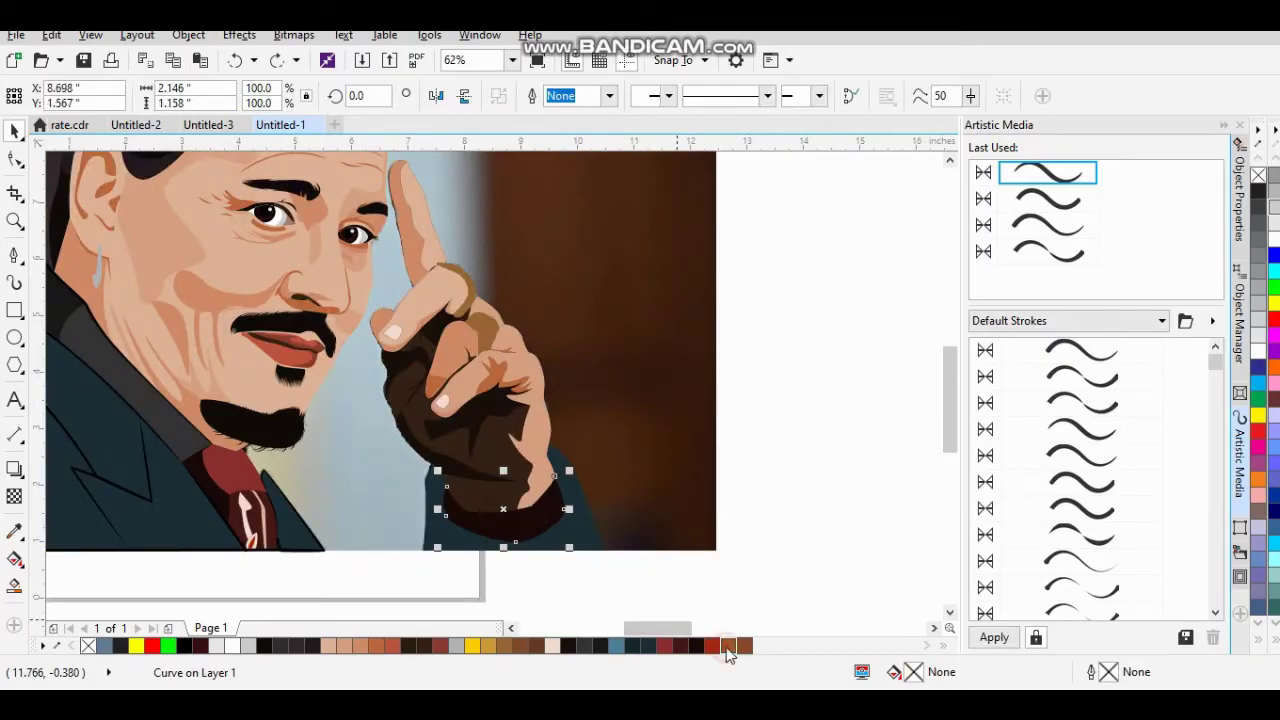
Sample a colour from the drawing with the Eyedropper, then deselect the curve.
key("i")
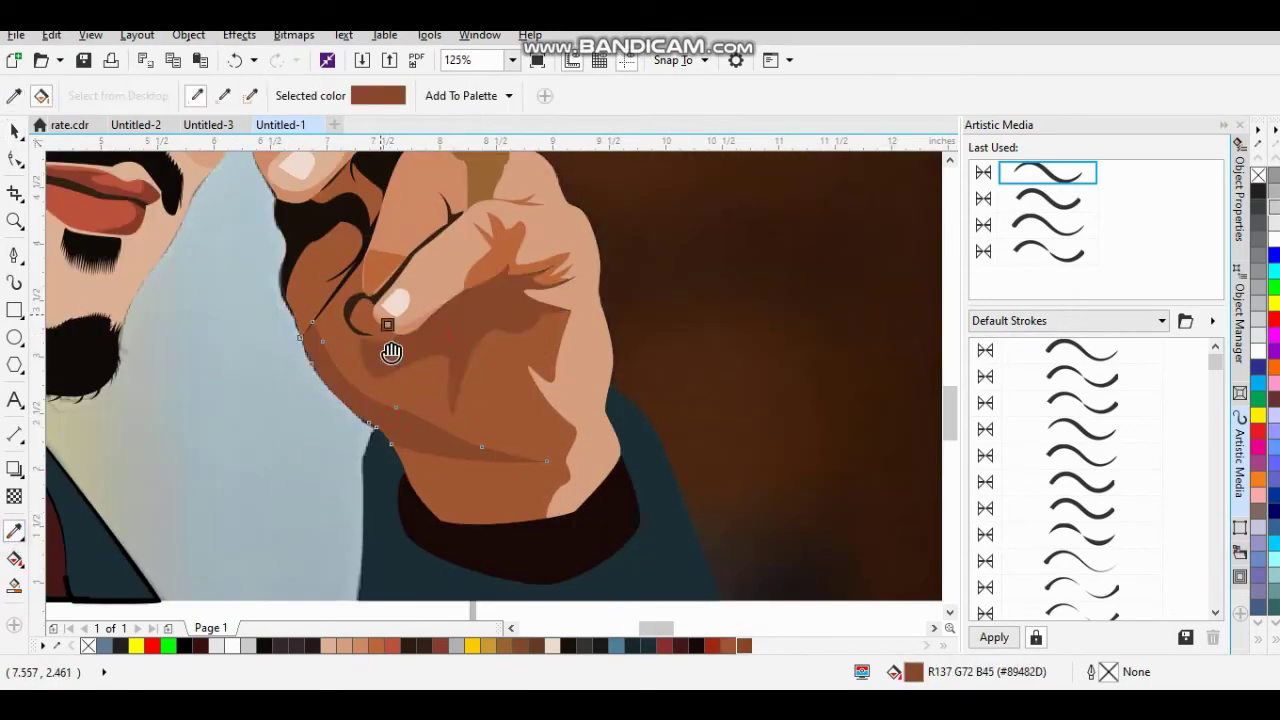
scroll(391, 291, "up", 5)
scroll(391, 291, "down", 5)
key("space")
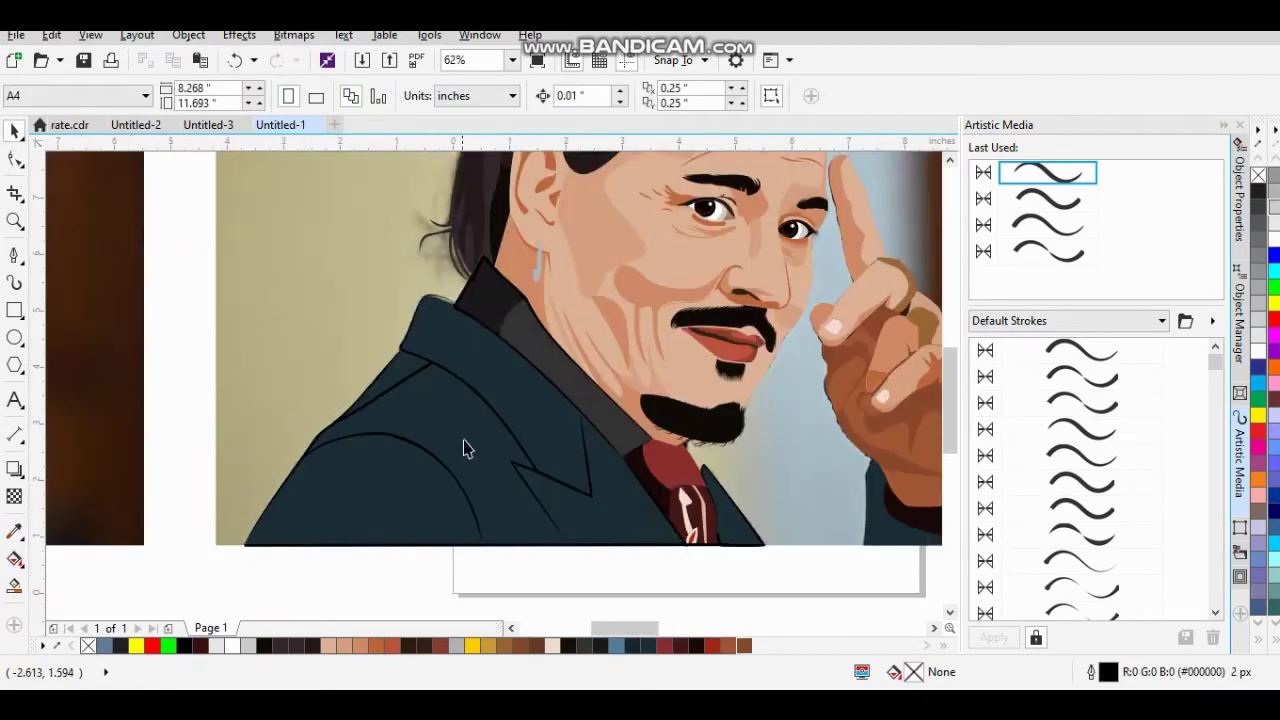
scroll(520, 503, "down", 1)
key("Escape")
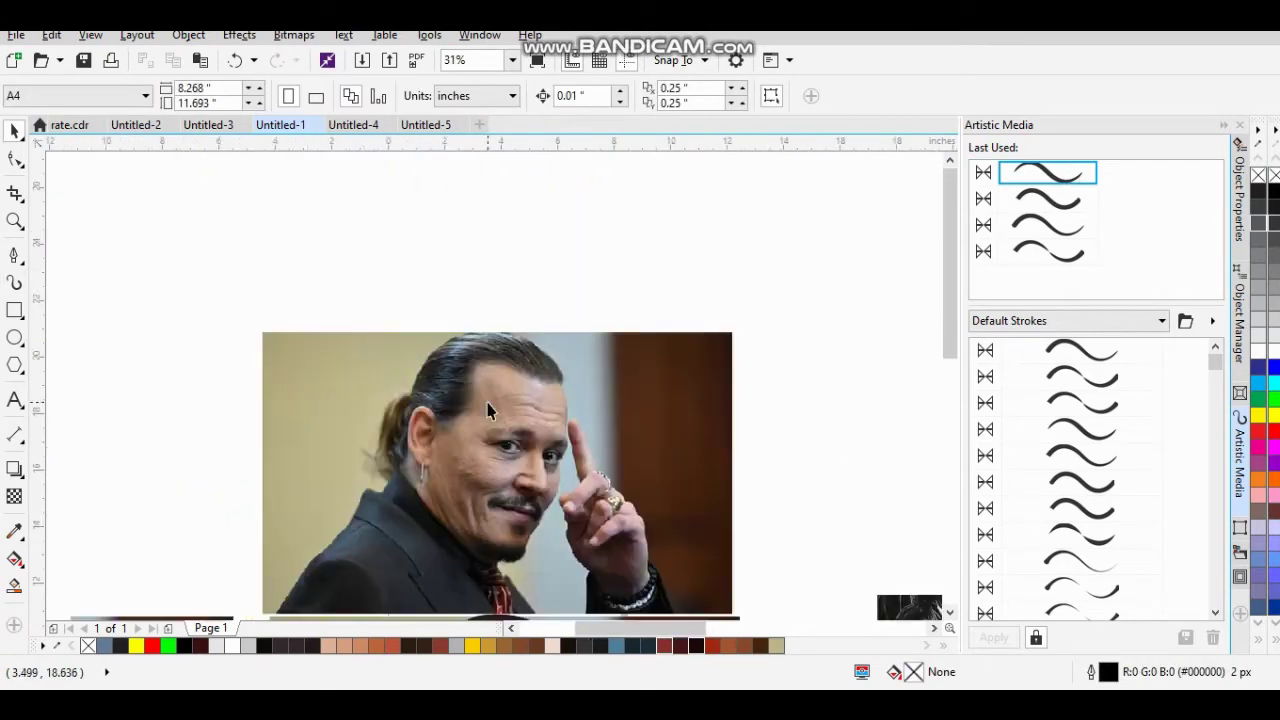
Start a Bézier hair strand at the hairline and bend it to follow the hair.
scroll(718, 410, "up", 2)
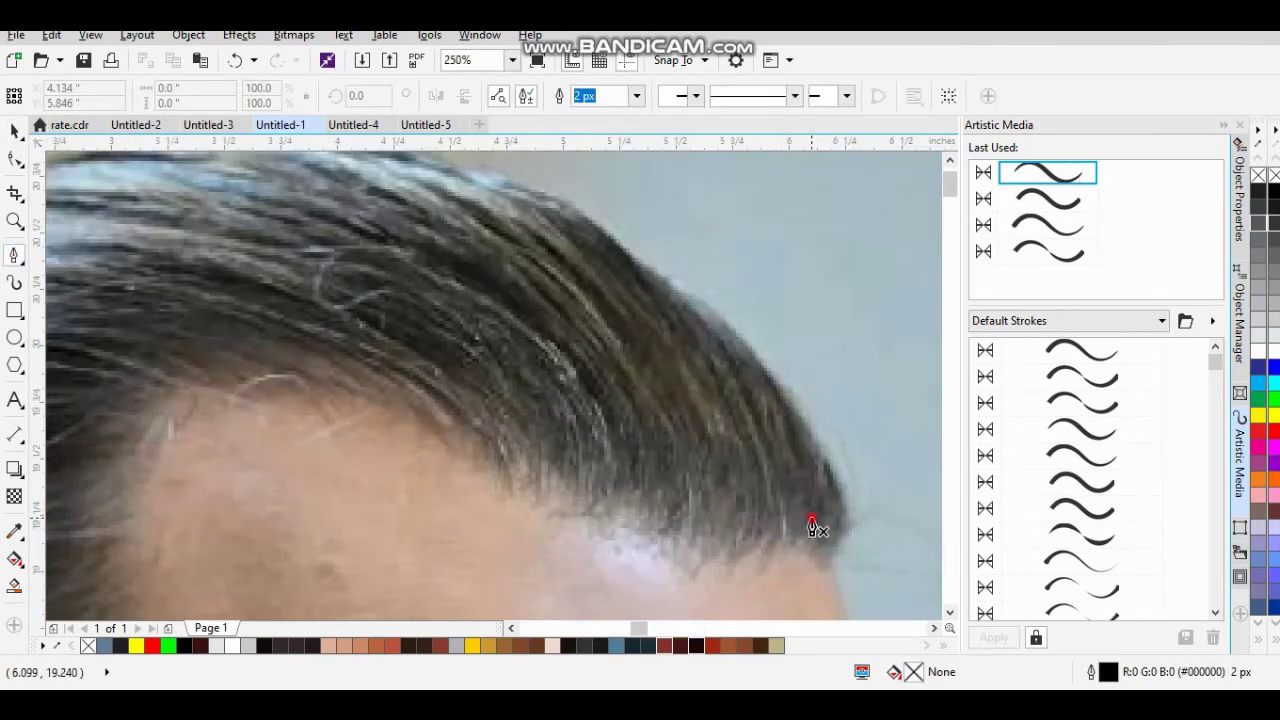
left_click(812, 521)
left_click_drag(705, 340, 787, 450)
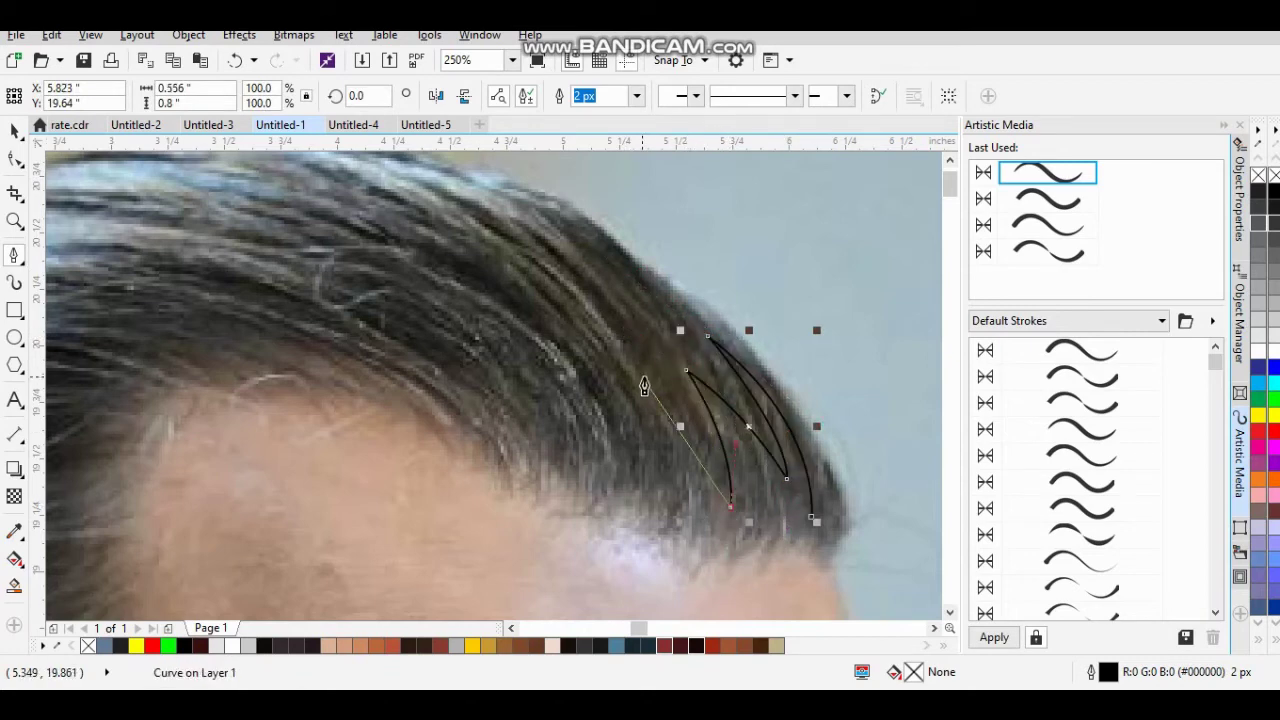
scroll(438, 284, "up", 2)
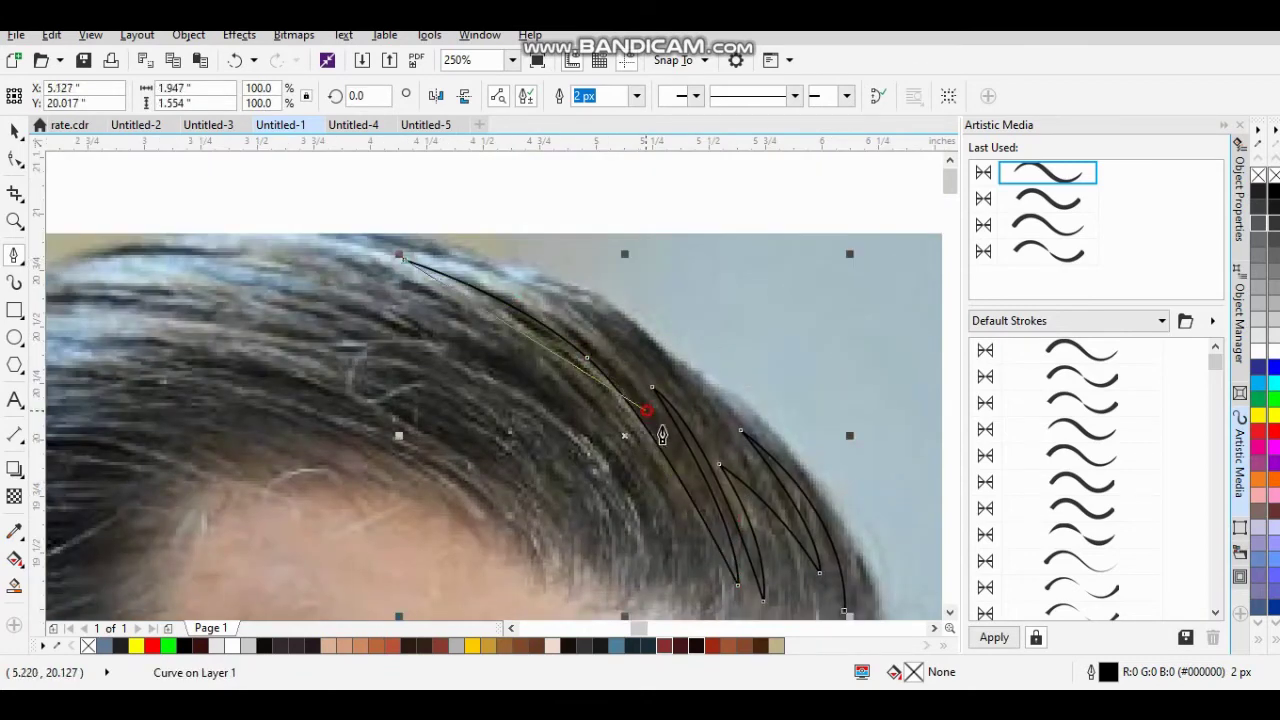
scroll(703, 428, "up", 2)
scroll(689, 374, "down", 2)
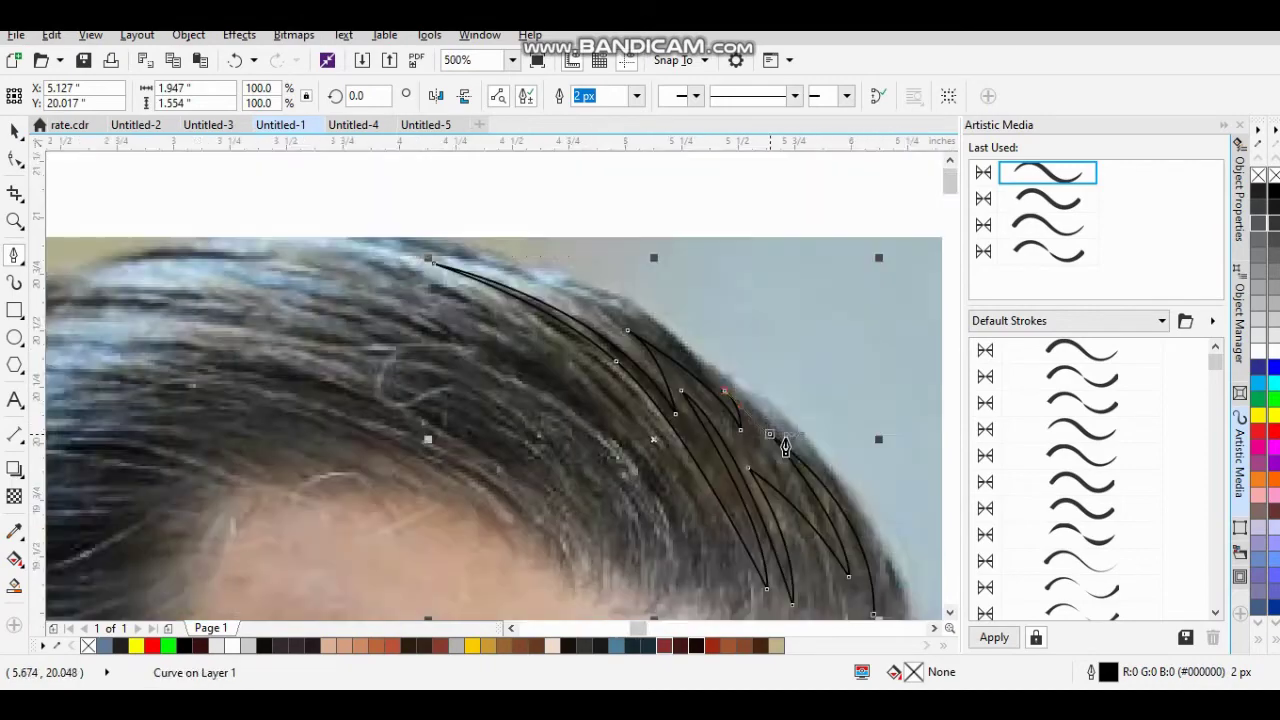
scroll(700, 420, "down", 1)
scroll(686, 343, "down", 1)
scroll(625, 425, "up", 2)
scroll(314, 257, "up", 1)
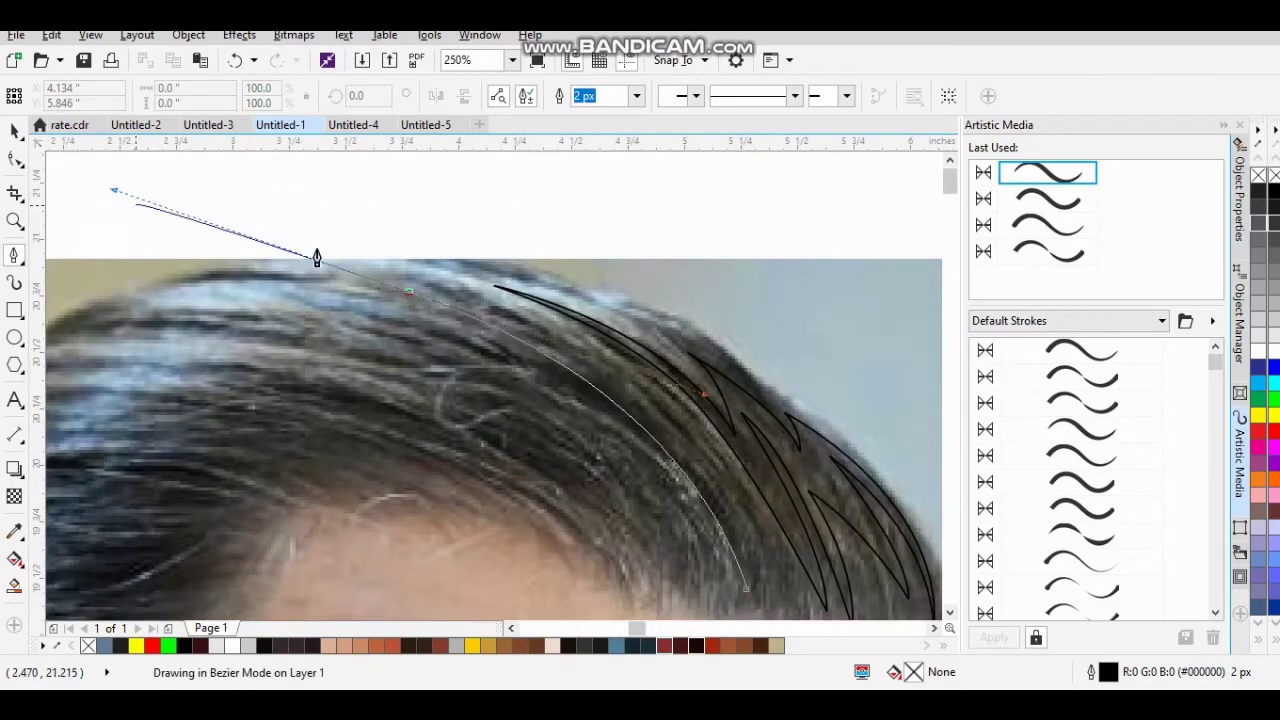
scroll(655, 408, "down", 1)
Extend the strand with more curved points along the hairline and finish it.
left_click_drag(258, 222, 132, 218)
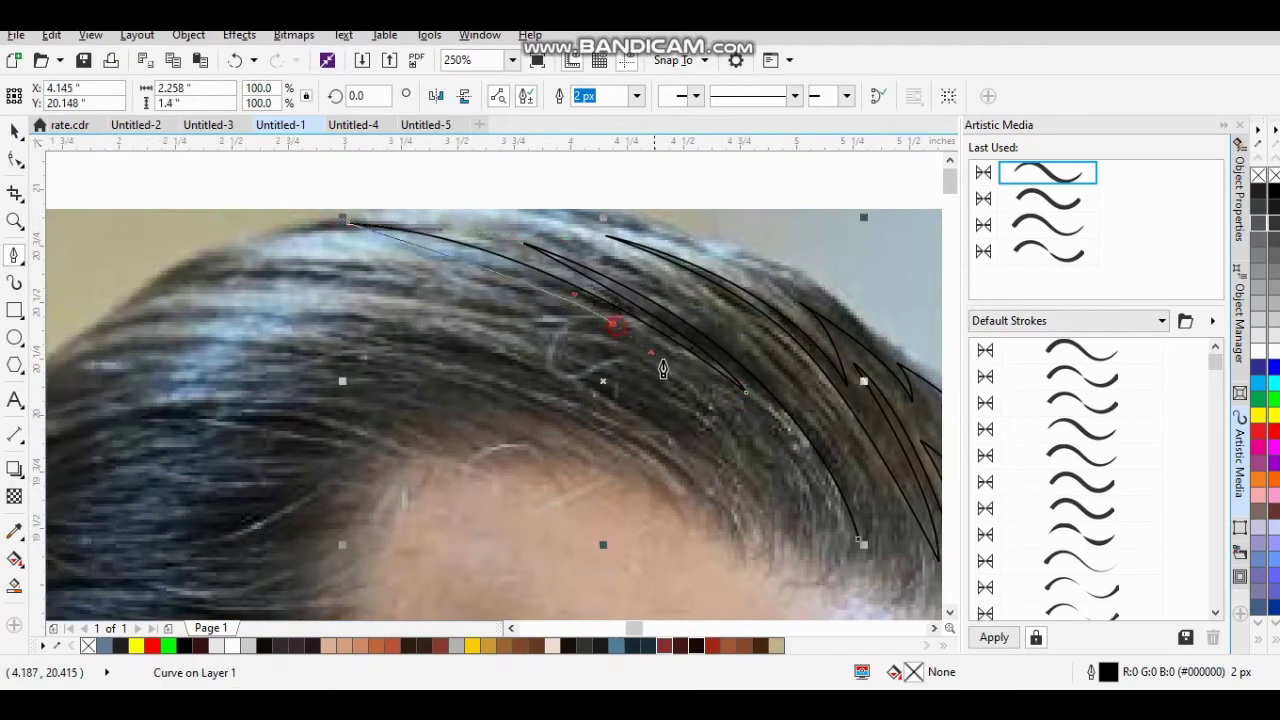
scroll(811, 549, "down", 2)
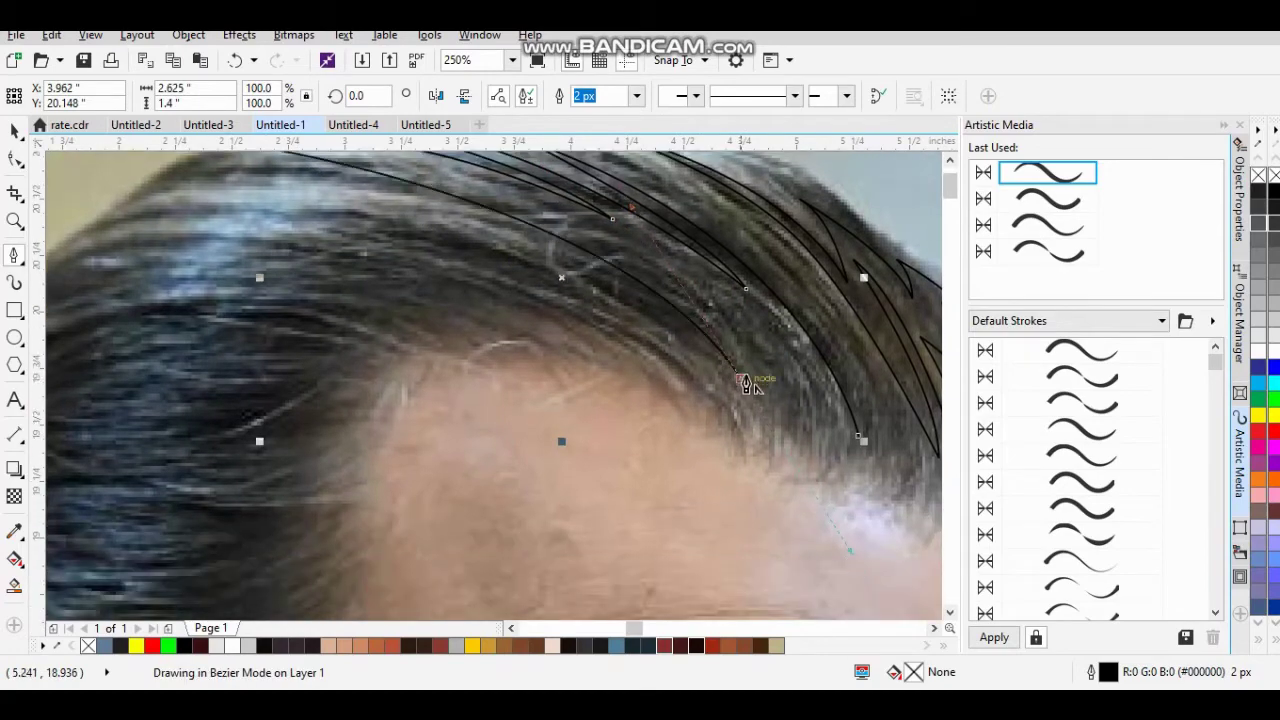
scroll(257, 200, "right", 1)
left_click(650, 277)
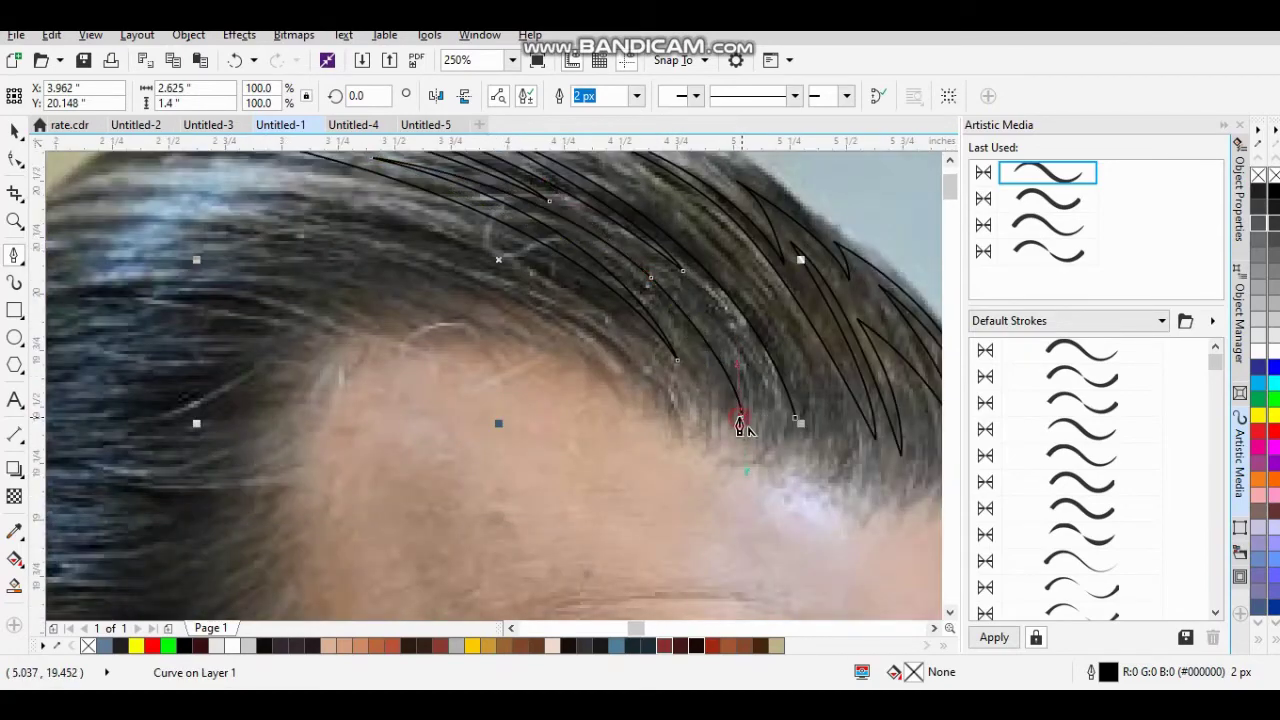
scroll(792, 432, "up", 1)
scroll(662, 372, "left", 5)
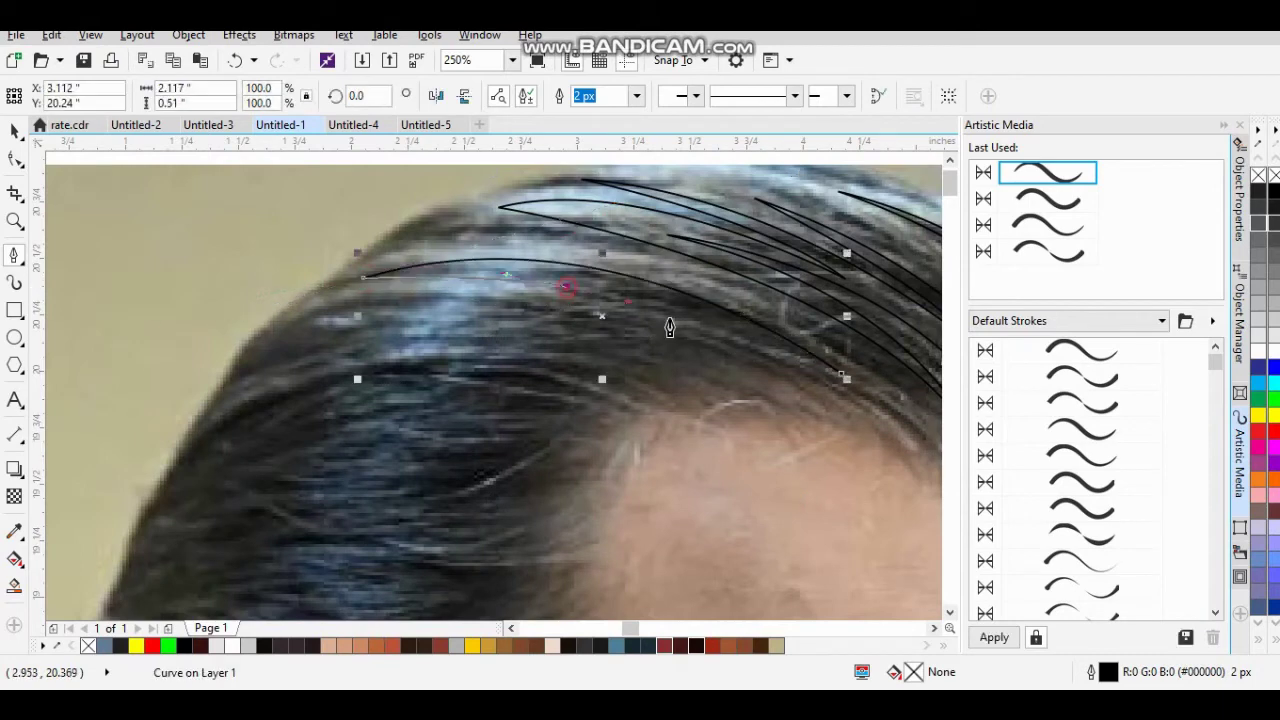
double_click(893, 395)
scroll(675, 347, "down", 2)
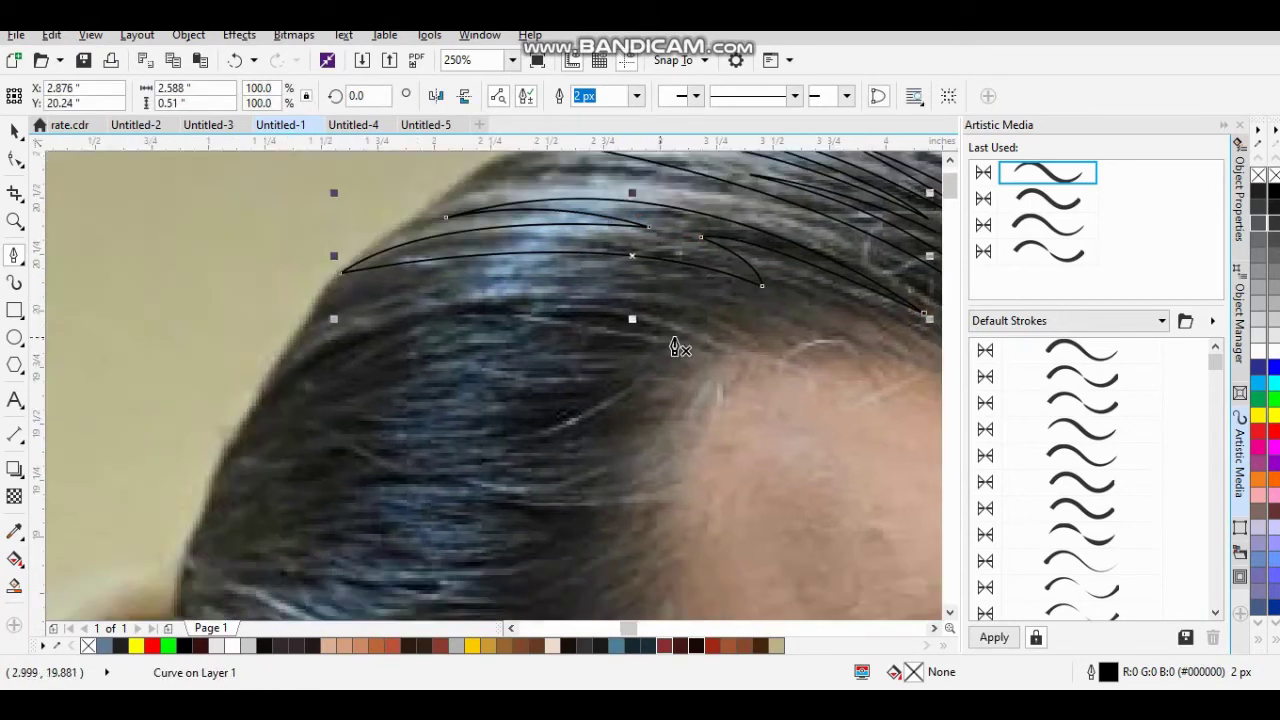
double_click(283, 382)
Trace another thin hair strand curve along the hair.
scroll(180, 540, "down", 1)
left_click_drag(228, 444, 521, 318)
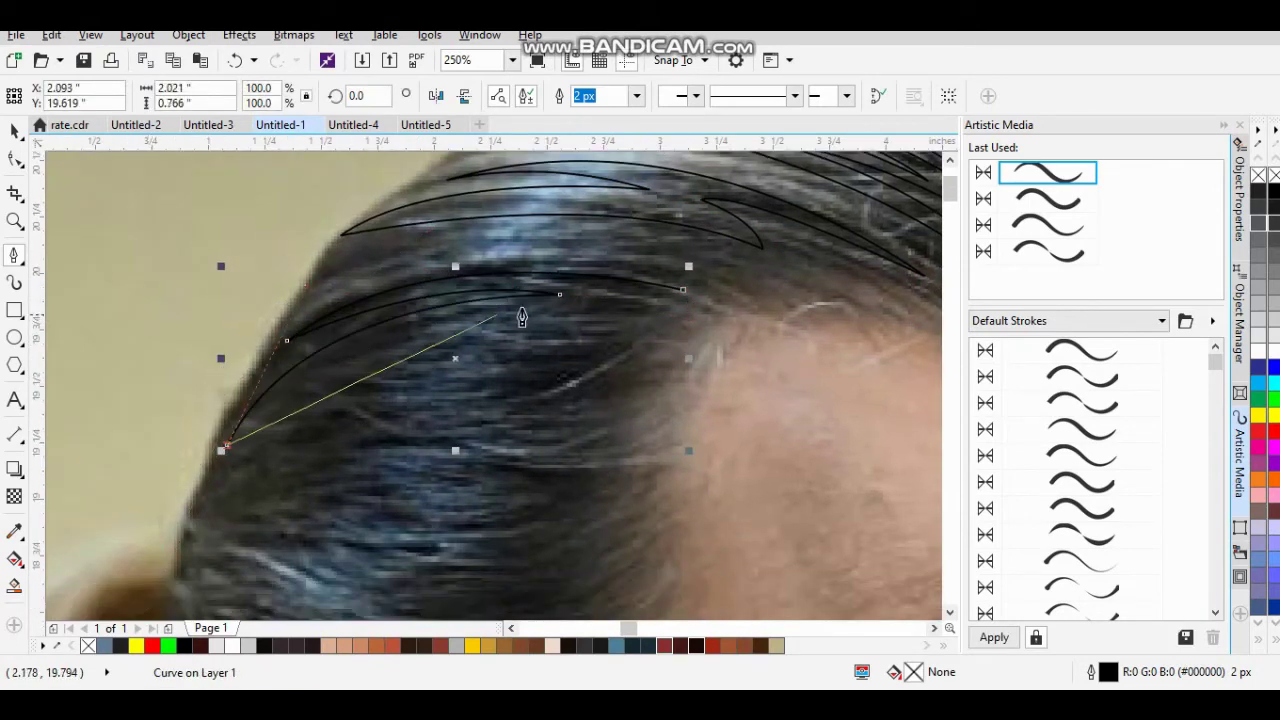
scroll(451, 313, "up", 2)
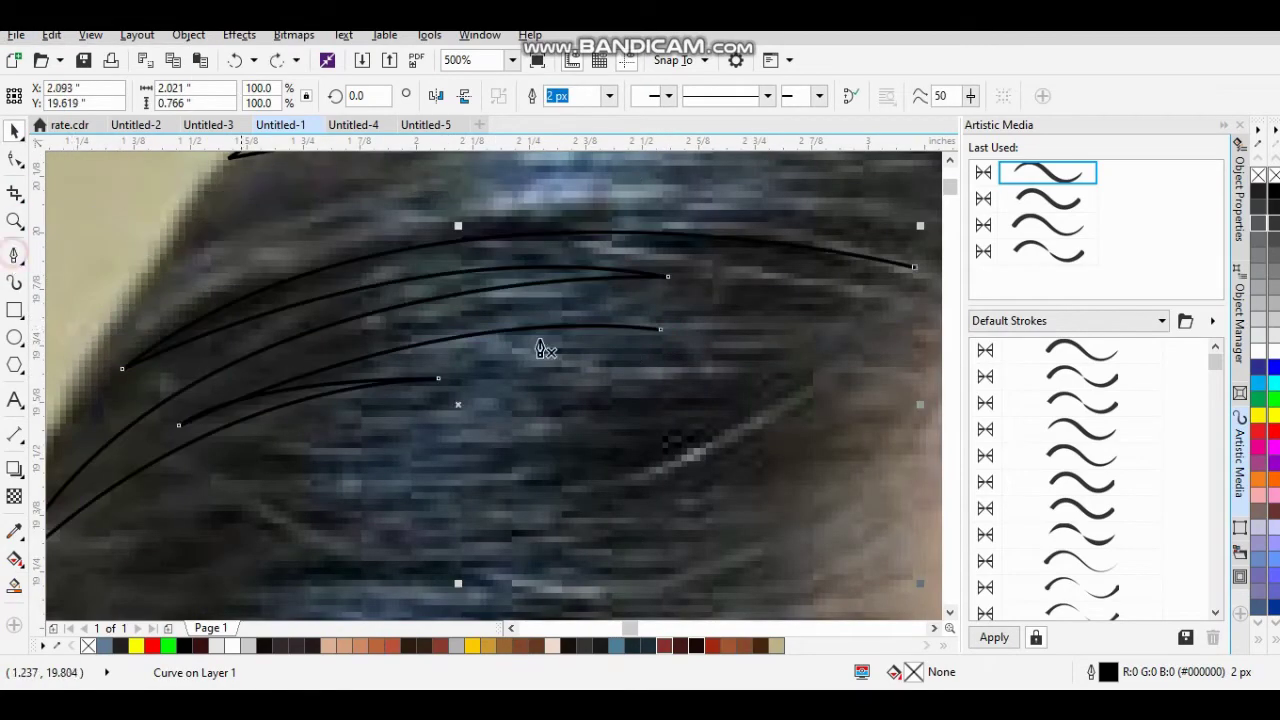
scroll(771, 316, "down", 2)
scroll(771, 316, "up", 2)
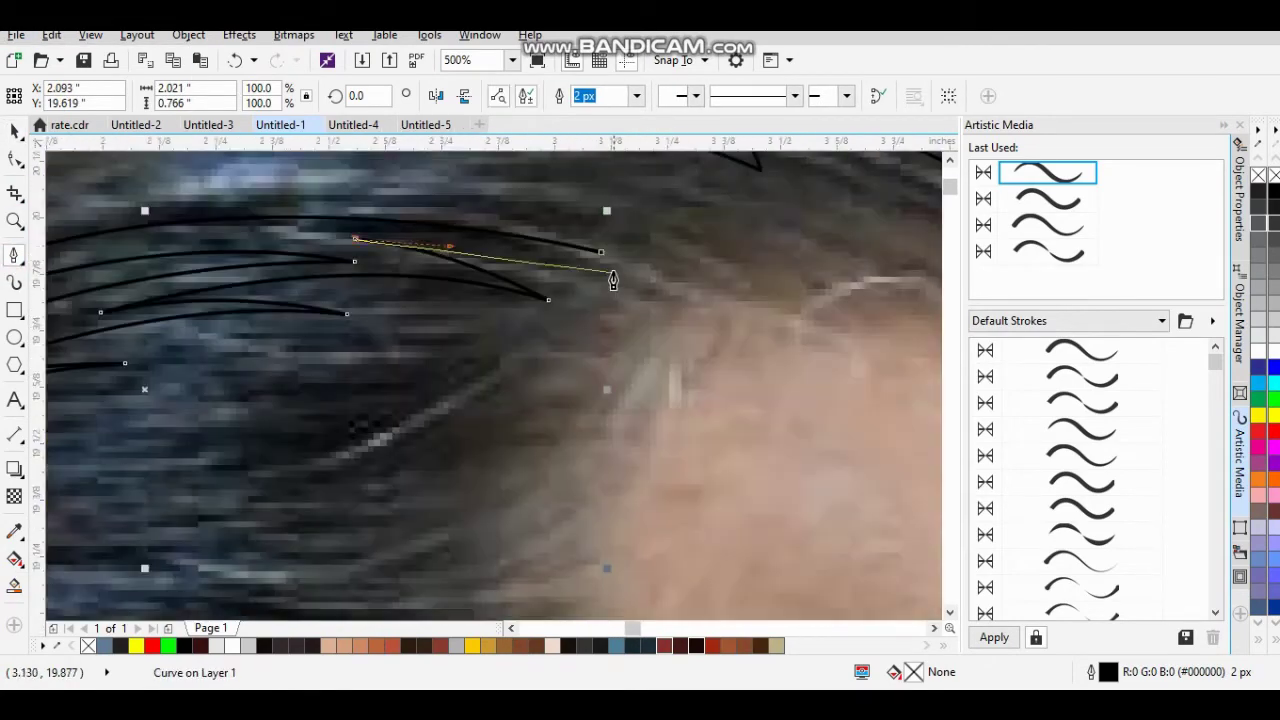
scroll(608, 277, "down", 4)
scroll(471, 323, "up", 2)
left_click(274, 406)
left_click_drag(521, 395, 534, 408)
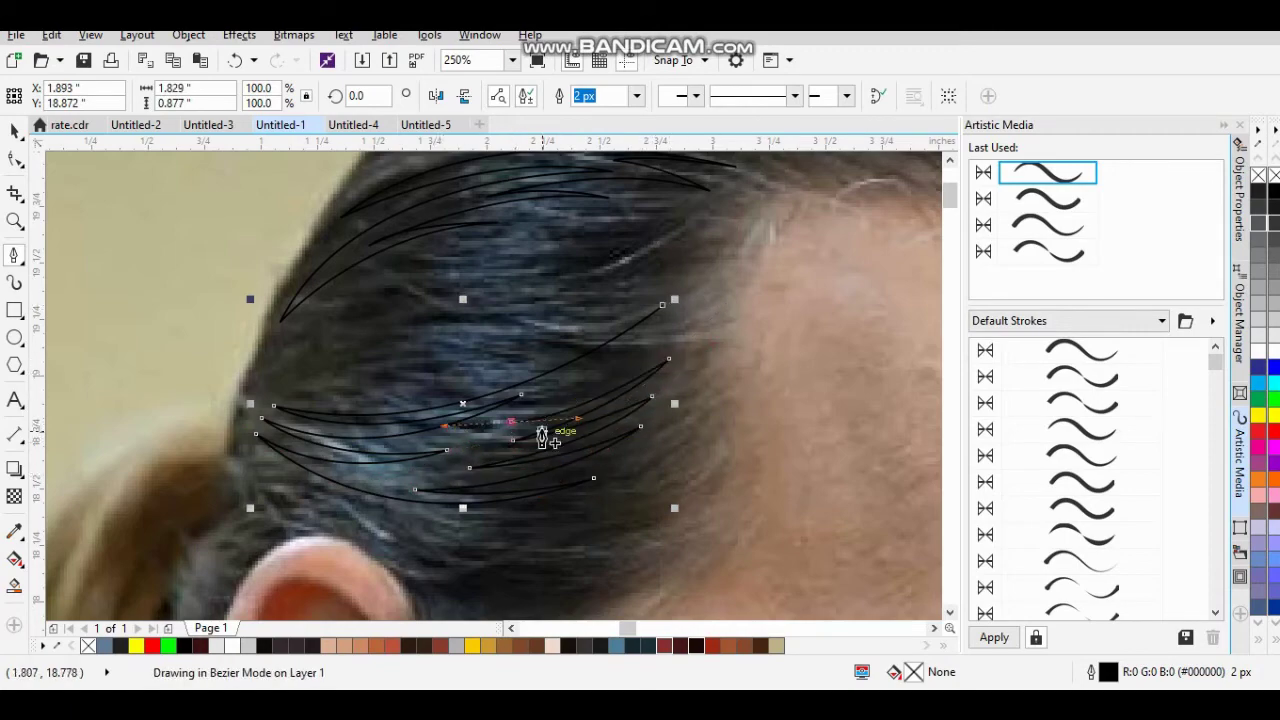
scroll(586, 443, "down", 2)
scroll(609, 400, "down", 3)
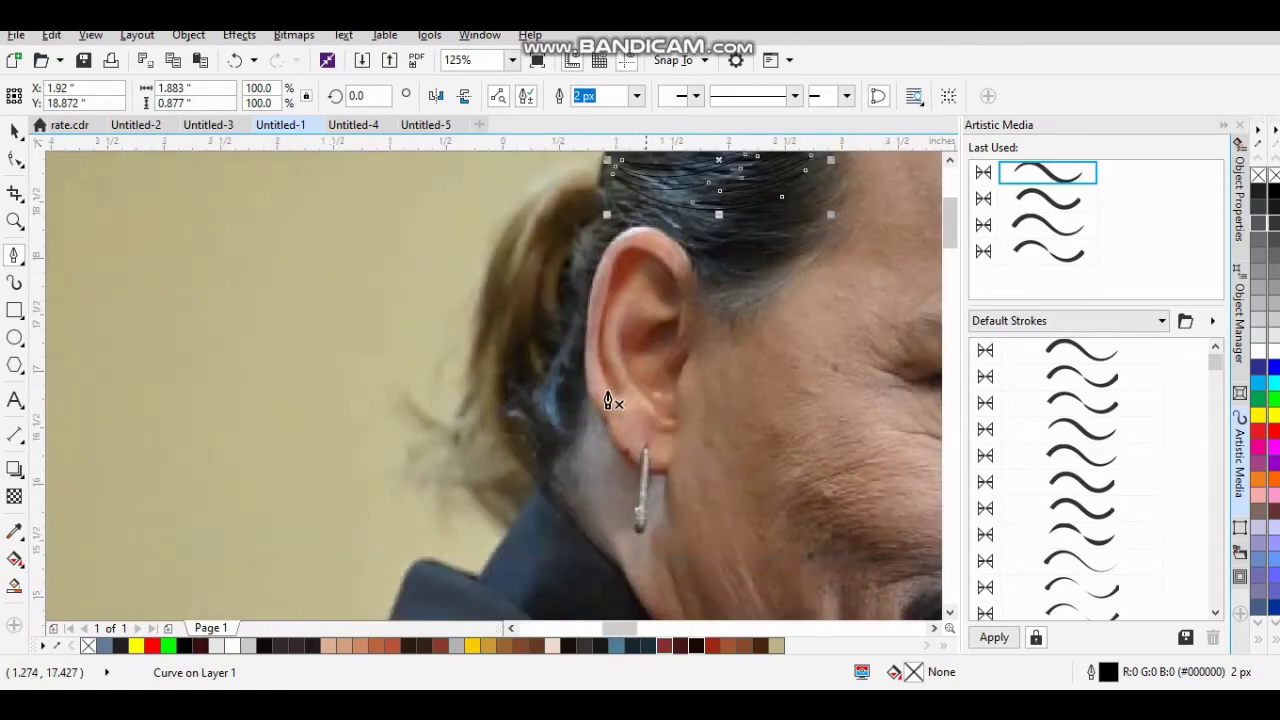
scroll(557, 218, "down", 4)
Move the new hair strands onto the cartoon hair.
key("space")
left_click_drag(557, 218, 560, 500)
scroll(560, 500, "up", 4)
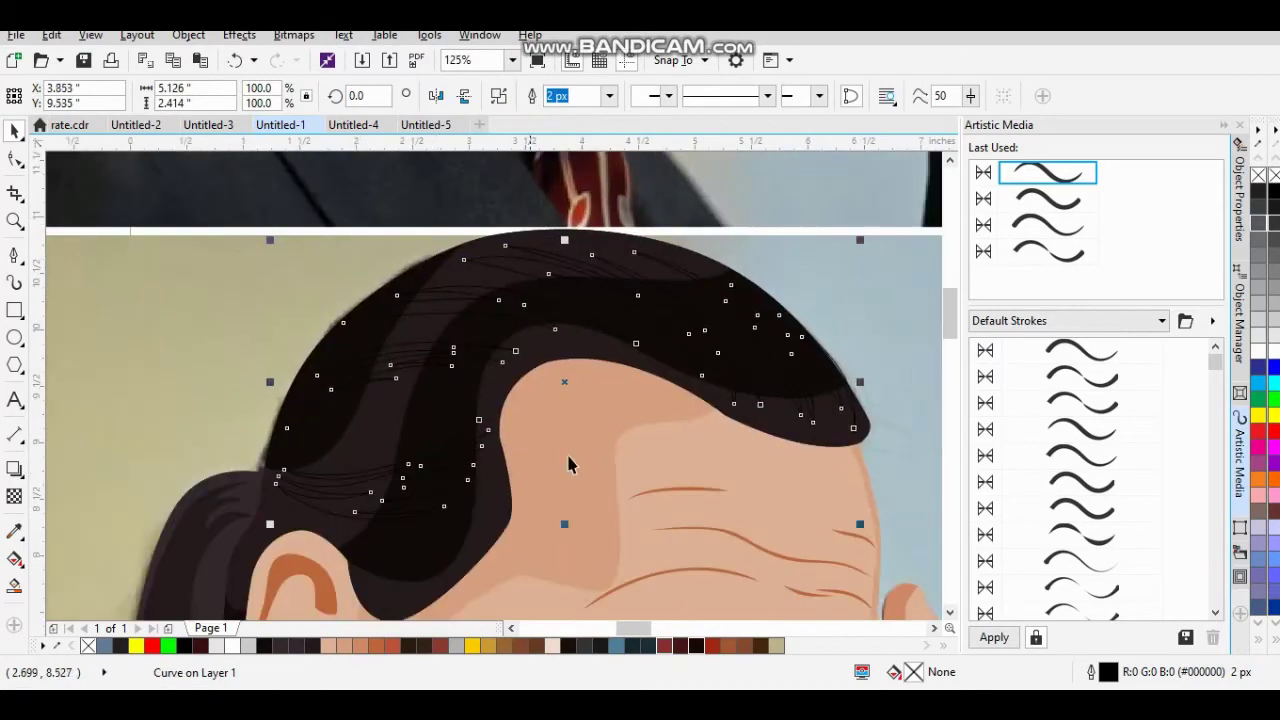
Try a dark fill on the hair strands, then undo it.
scroll(268, 481, "down", 2)
scroll(268, 481, "up", 2)
left_click(268, 481)
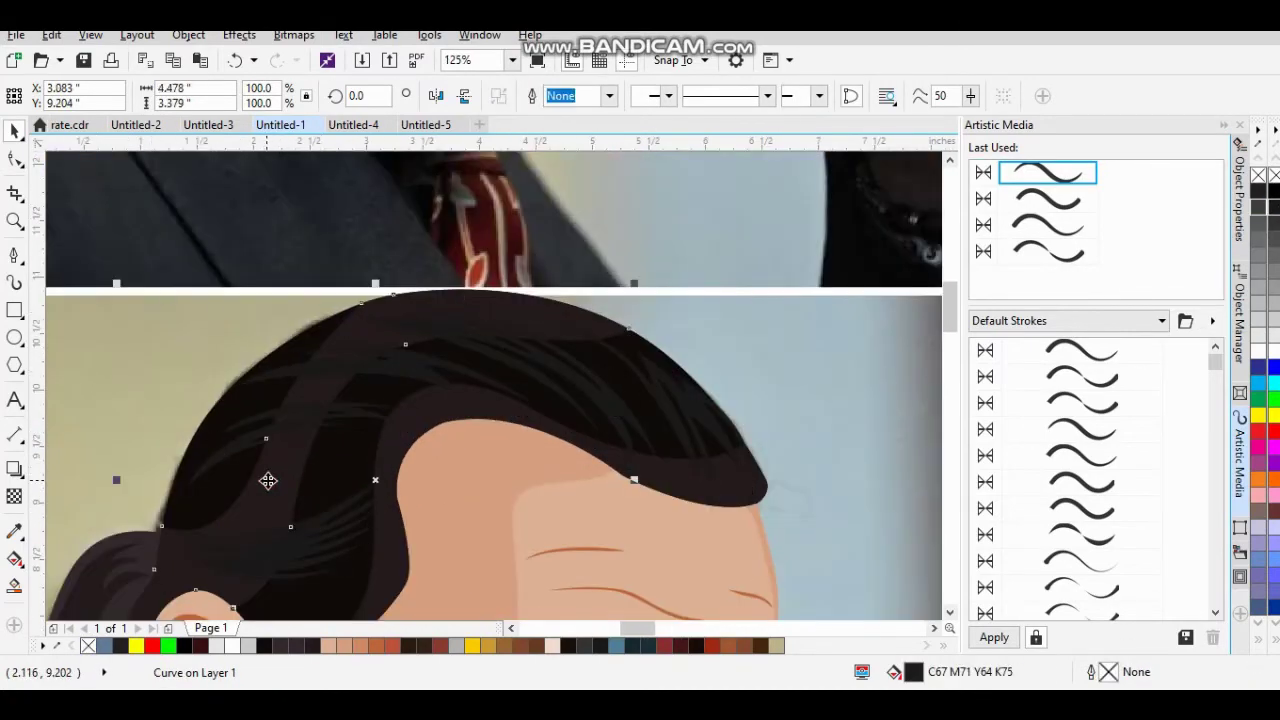
left_click(682, 647)
left_click(290, 511)
key("ctrl+z")
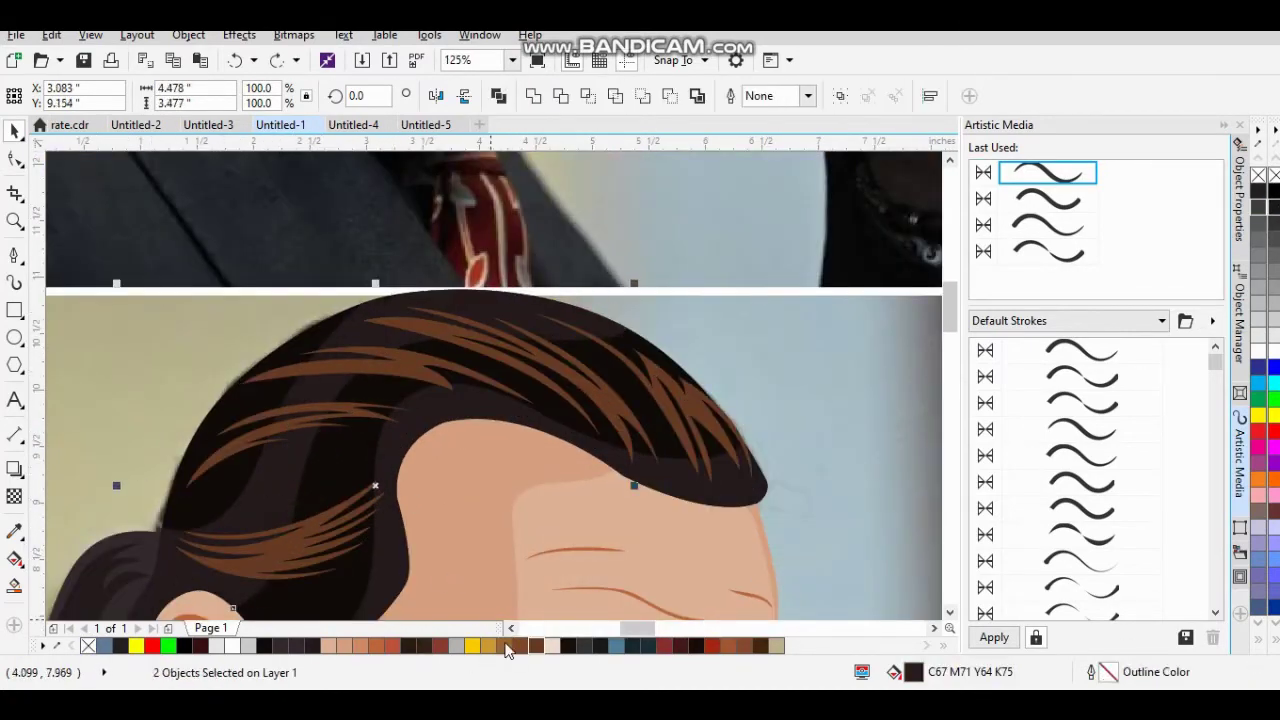
Select a single hair strand curve to check it, then clear the selection.
scroll(297, 530, "down", 4)
scroll(297, 530, "up", 3)
left_click(366, 423)
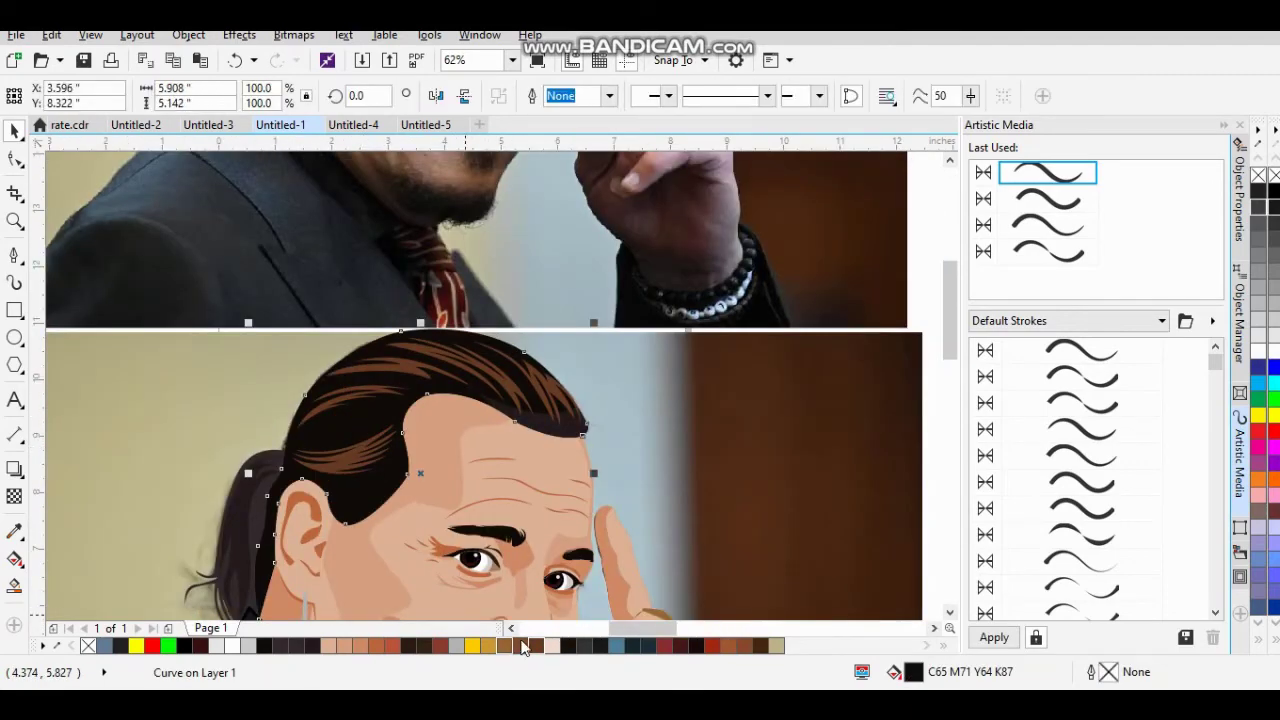
scroll(518, 458, "down", 2)
scroll(518, 458, "up", 2)
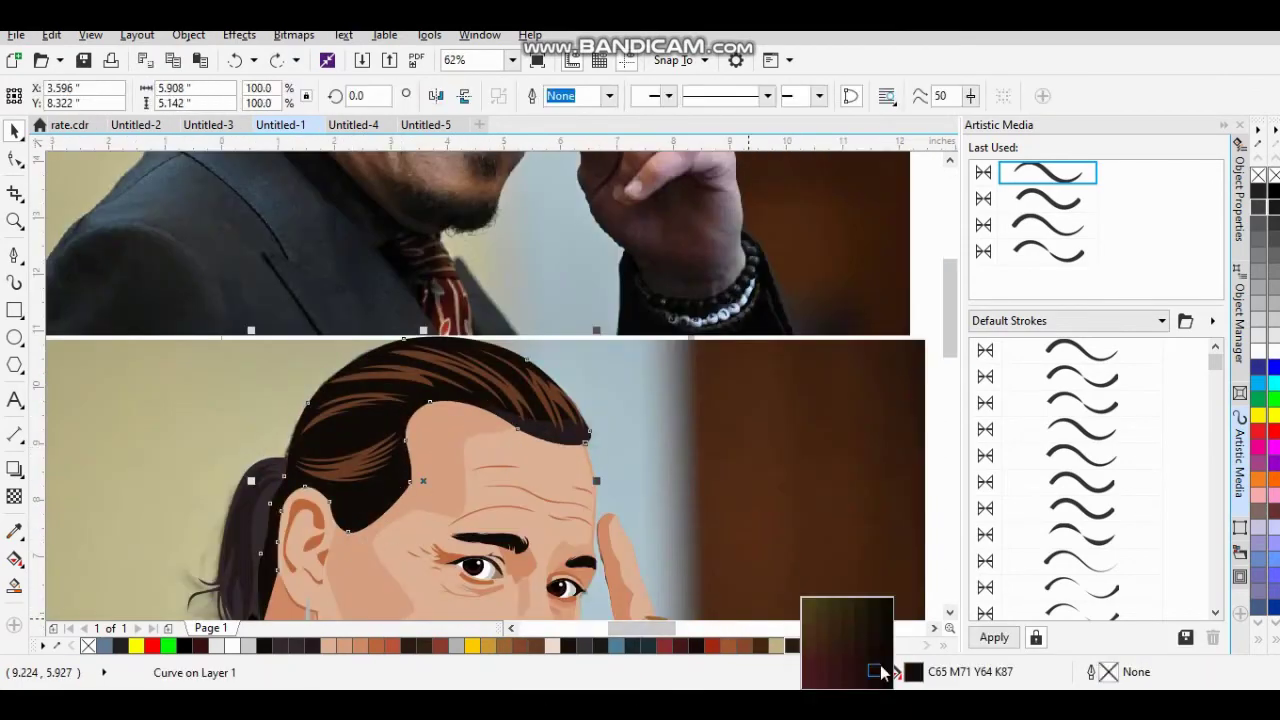
key("Escape")
scroll(675, 568, "up", 3)
scroll(675, 568, "down", 4)
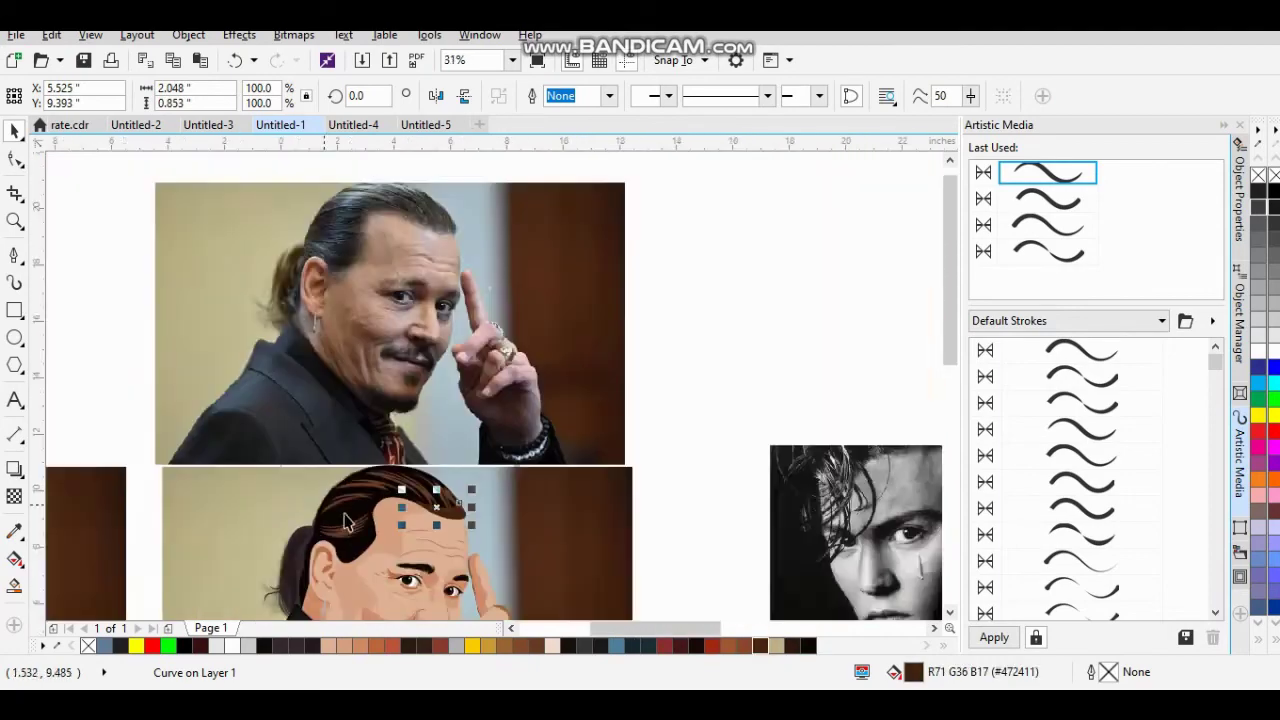
scroll(675, 568, "up", 3)
scroll(675, 568, "down", 3)
Draw two Bézier strand curves in the dark hair by the ear, following its lower edge.
key("Escape")
scroll(675, 568, "down", 2)
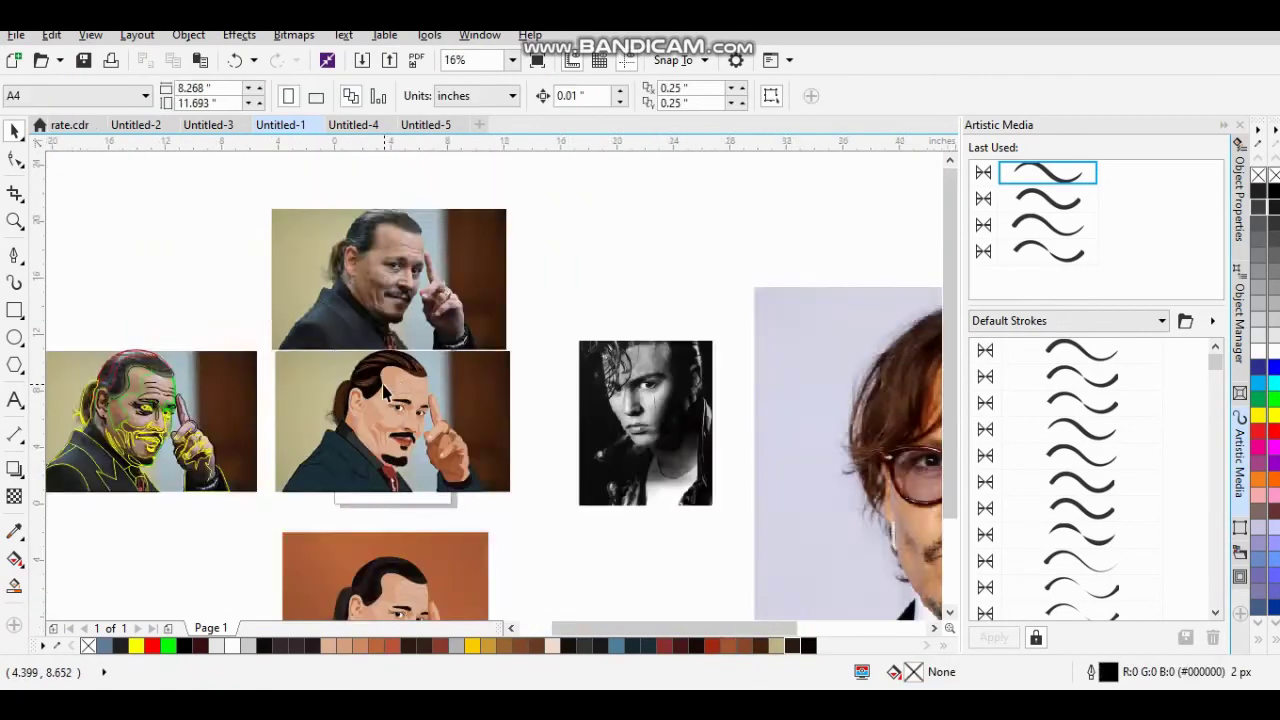
scroll(675, 568, "up", 7)
left_click(13, 255)
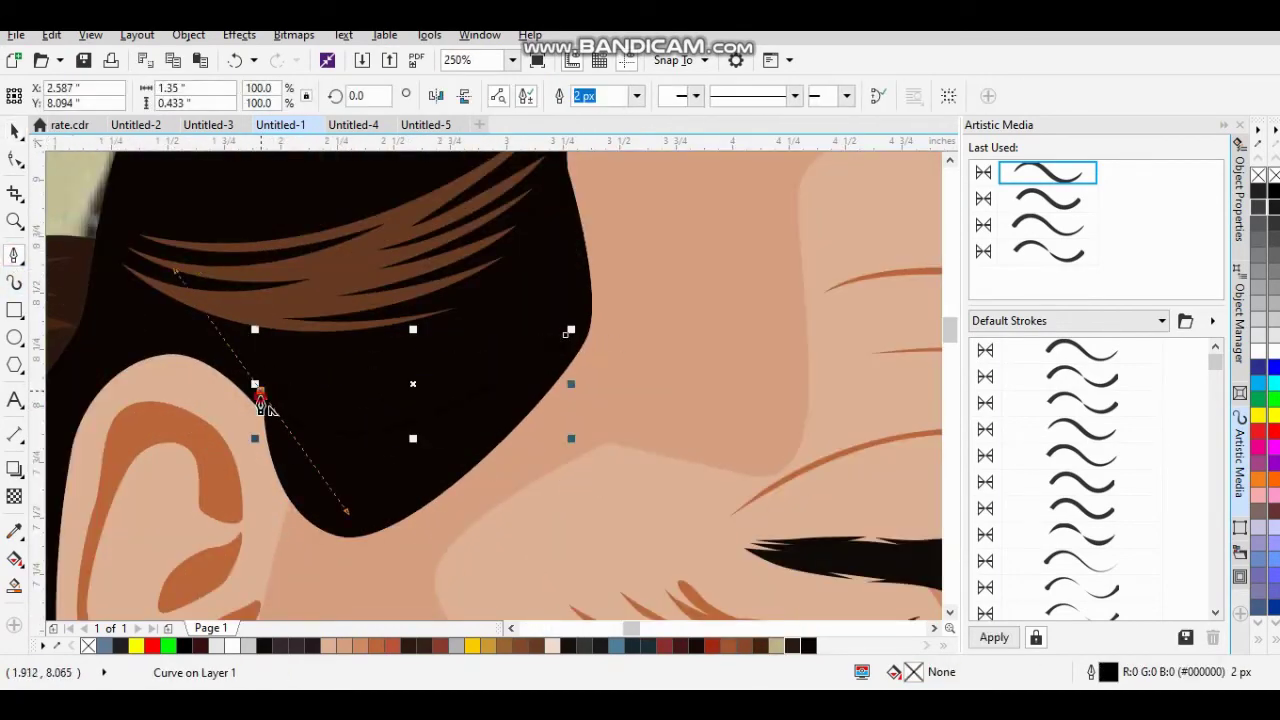
scroll(520, 409, "up", 2)
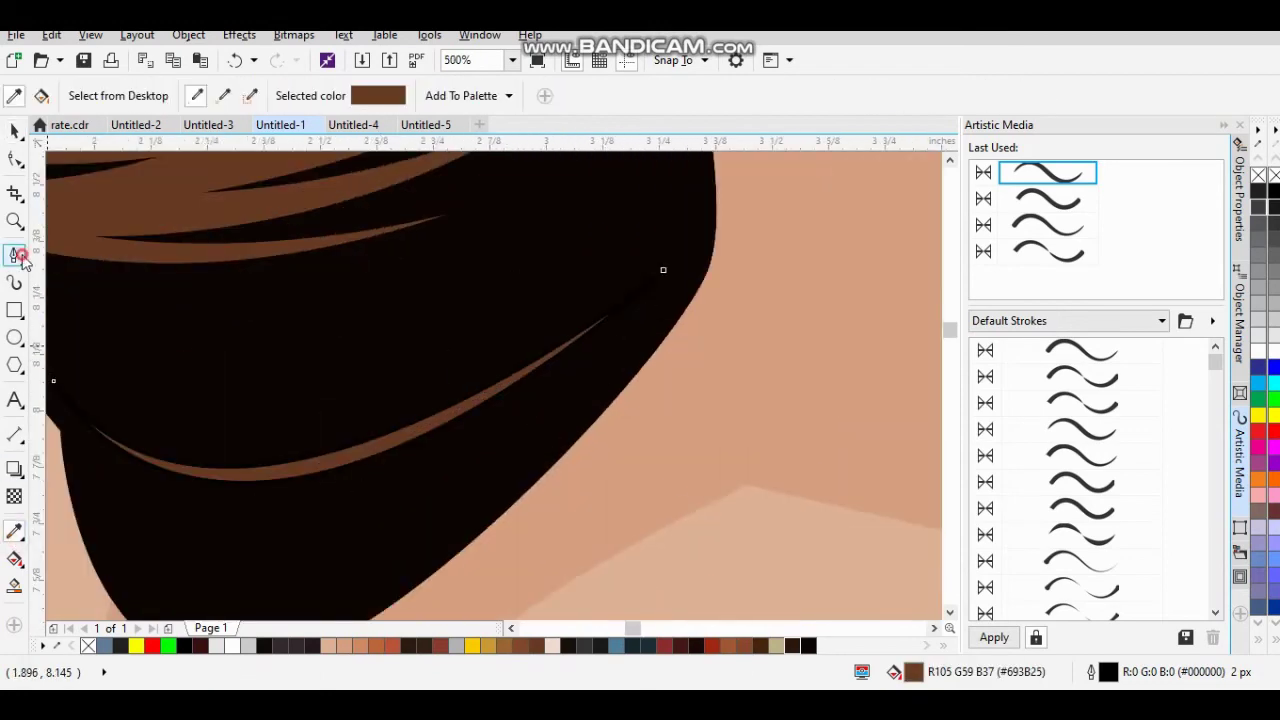
left_click_drag(229, 396, 359, 570)
left_click(792, 281)
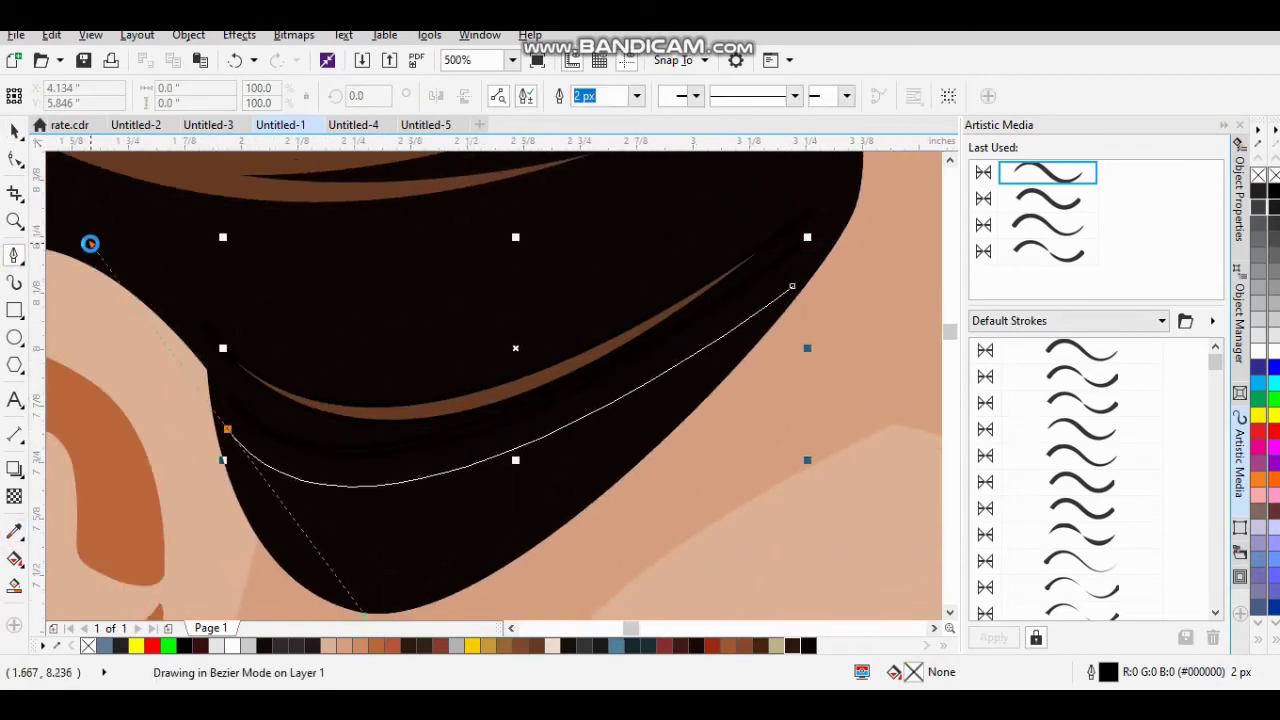
left_click(252, 437)
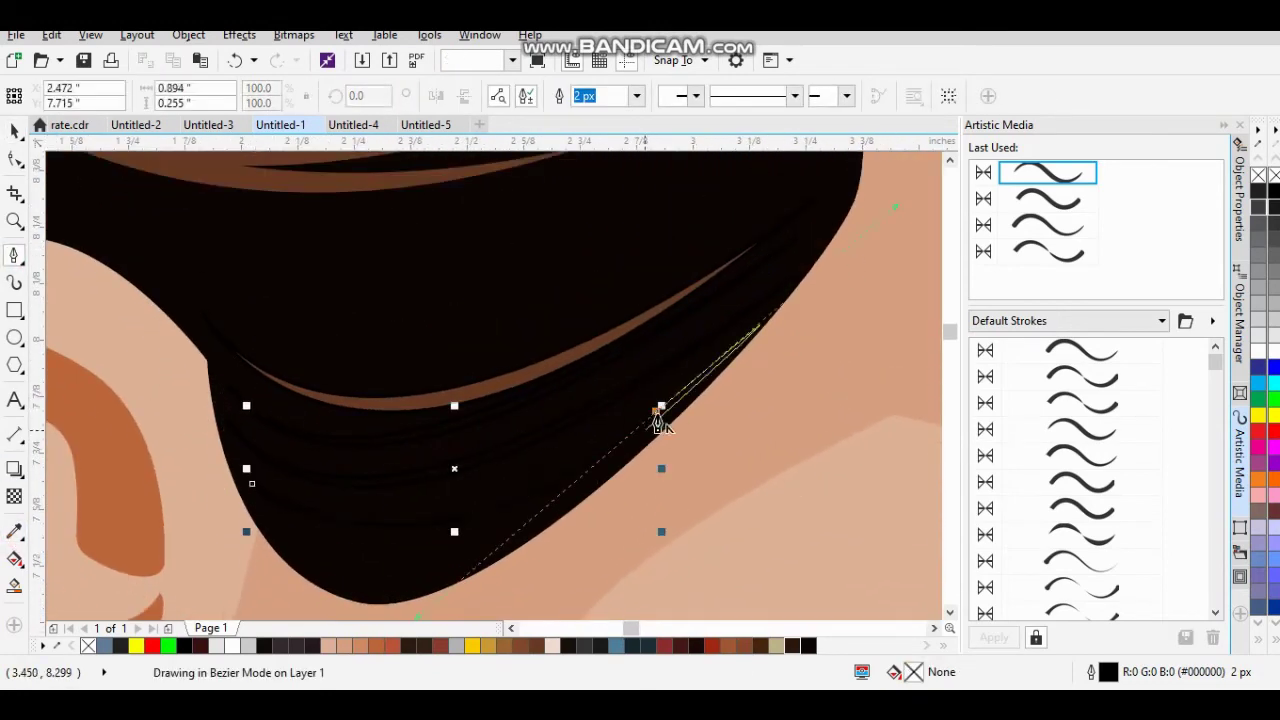
left_click_drag(650, 360, 363, 591)
left_click_drag(280, 487, 355, 550)
key("space")
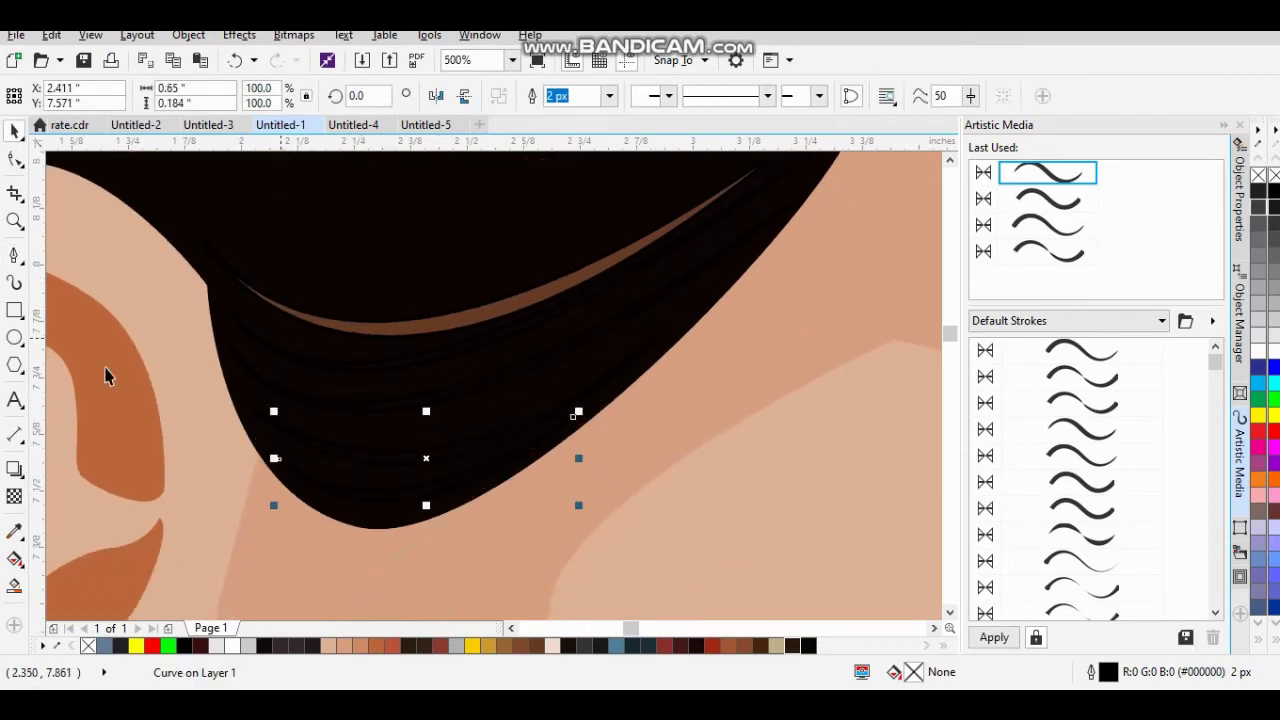
Select the group of hair strands near the ear.
scroll(437, 434, "down", 5)
scroll(394, 420, "down", 1)
left_click_drag(123, 365, 657, 503)
scroll(494, 457, "up", 4)
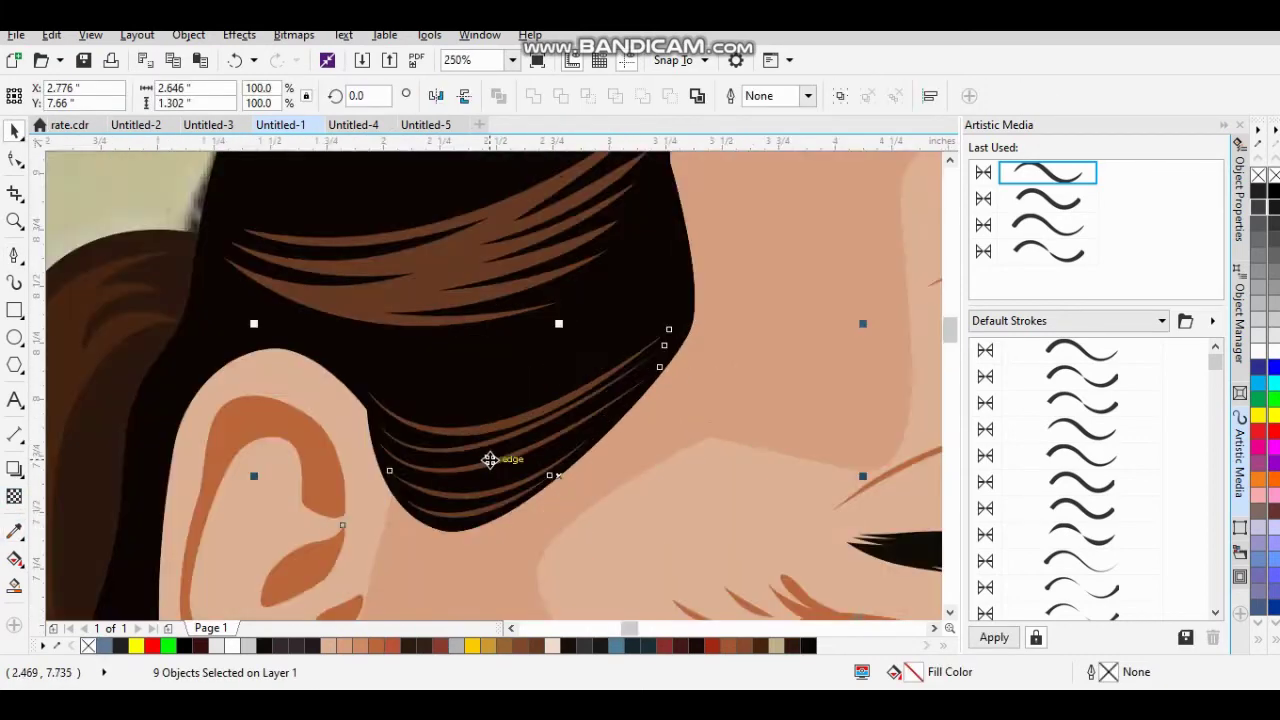
scroll(466, 406, "up", 2)
scroll(468, 408, "down", 8)
Draw a brush-stroke curve along the forehead hairline, then undo it.
scroll(401, 427, "up", 4)
left_click(631, 423)
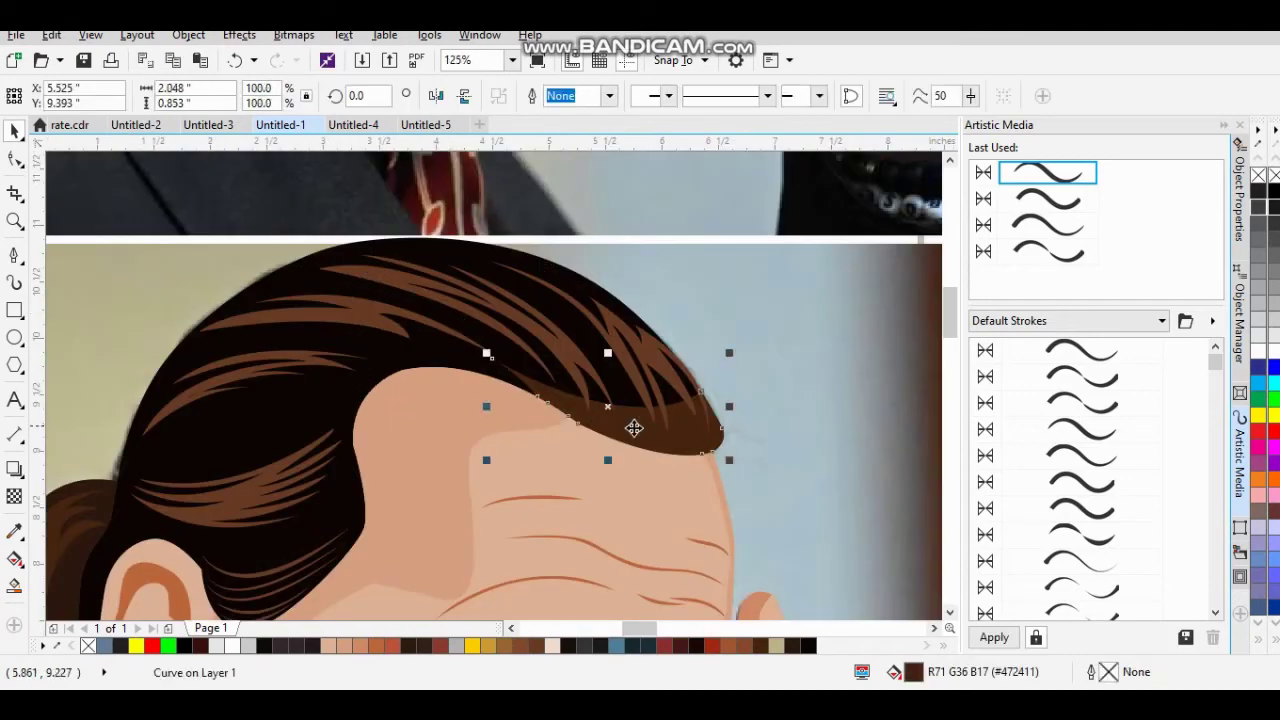
scroll(400, 423, "down", 1)
scroll(380, 423, "up", 1)
scroll(380, 423, "up", 2)
key("space")
left_click_drag(604, 375, 303, 343)
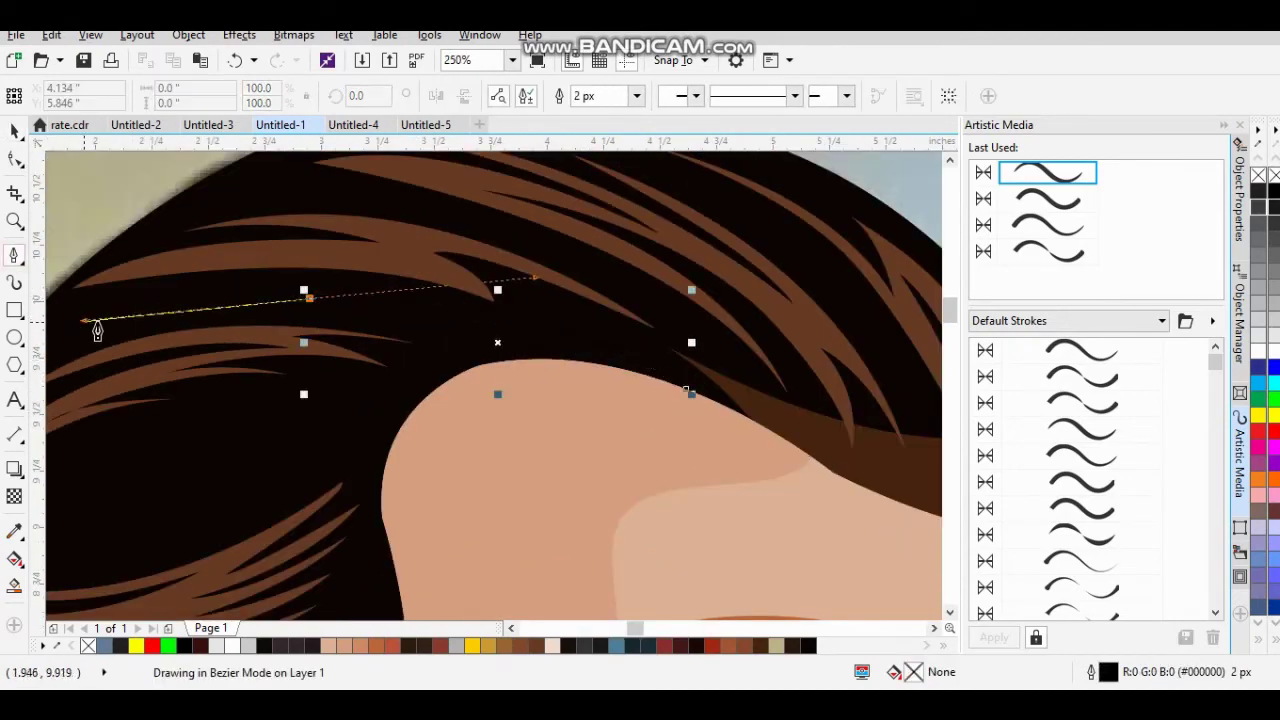
key("i")
key("b")
left_click(360, 303)
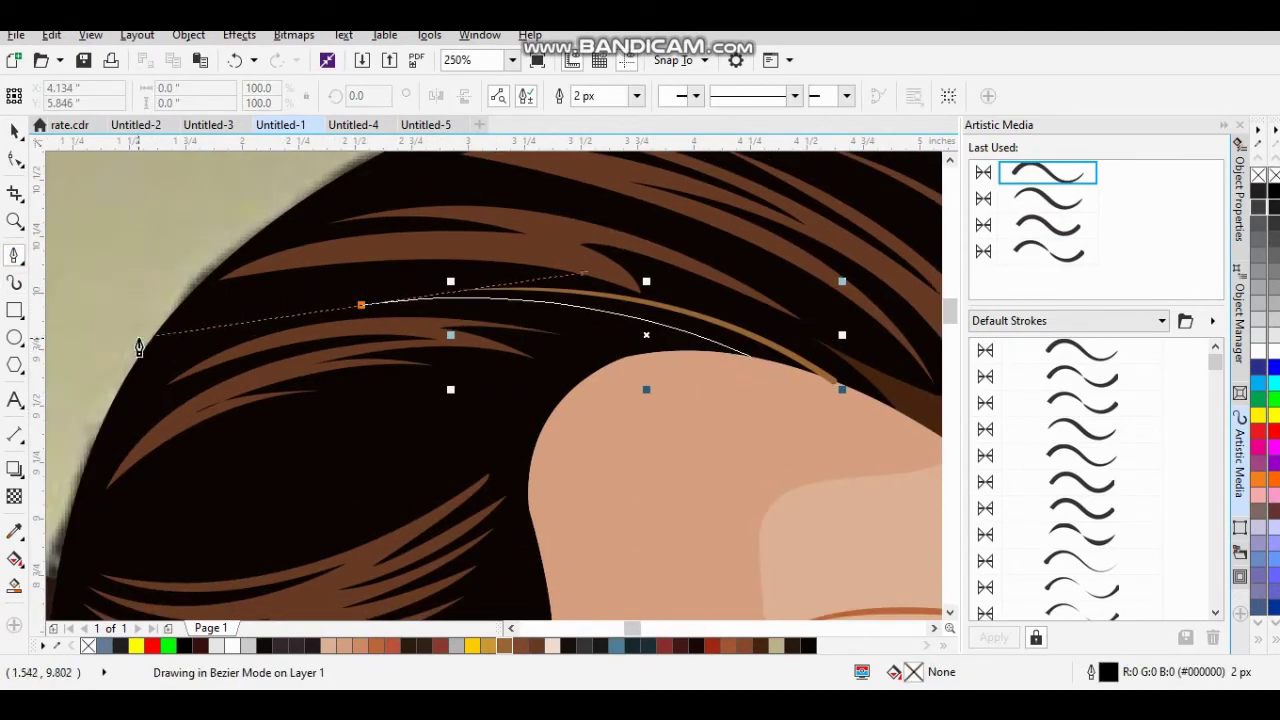
key("ctrl+z")
key("ctrl+z")
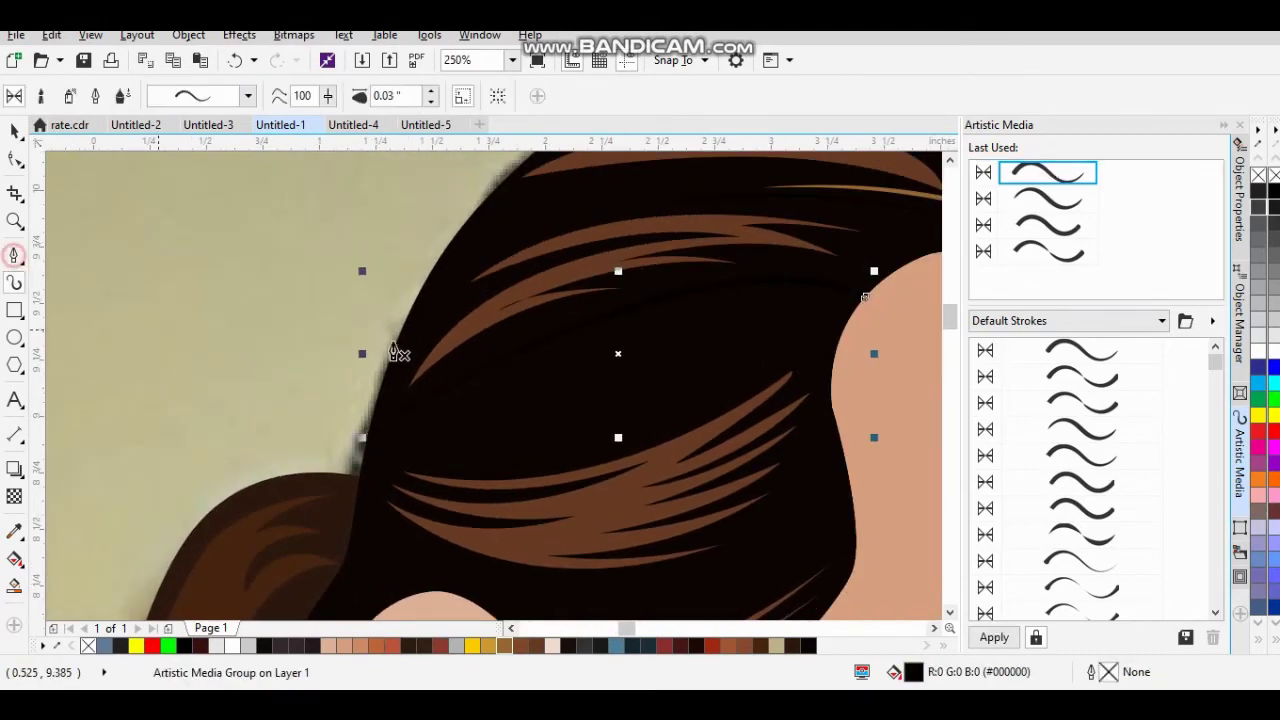
key("ctrl+z")
key("ctrl+z")
key("ctrl+z")
key("ctrl+z")
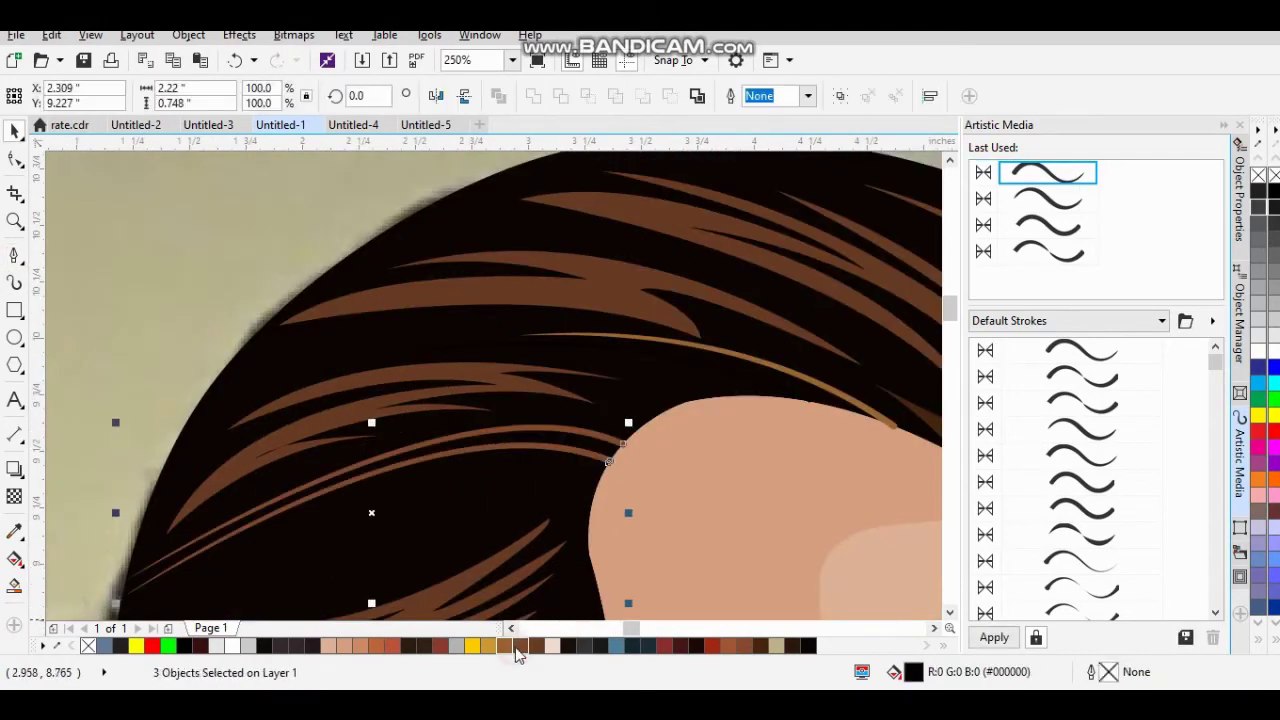
key("ctrl+z")
key("ctrl+z")
Redraw the hairline strand as a Bézier curve and give it an Artistic Media brush stroke.
scroll(563, 394, "up", 1)
scroll(723, 506, "up", 1)
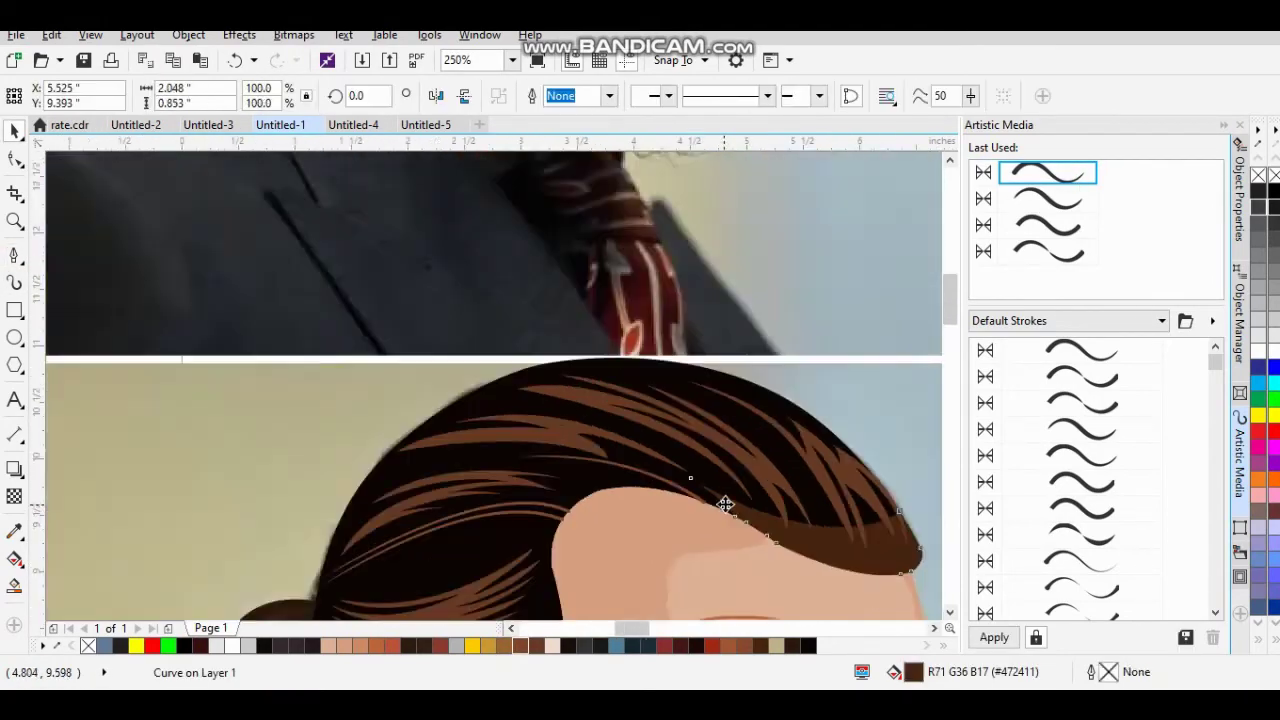
scroll(723, 506, "down", 1)
key("b")
left_click(745, 530)
left_click(419, 410)
left_click(1047, 173)
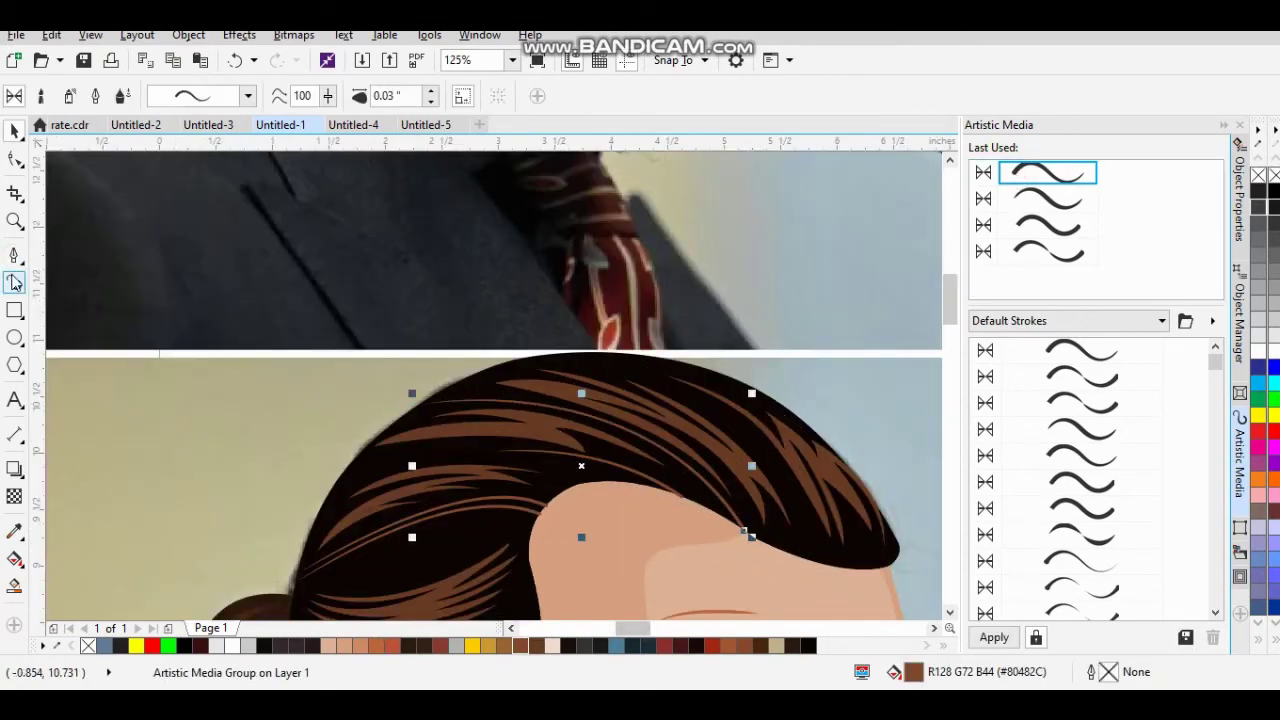
key("i")
scroll(617, 565, "down", 1)
scroll(725, 398, "up", 2)
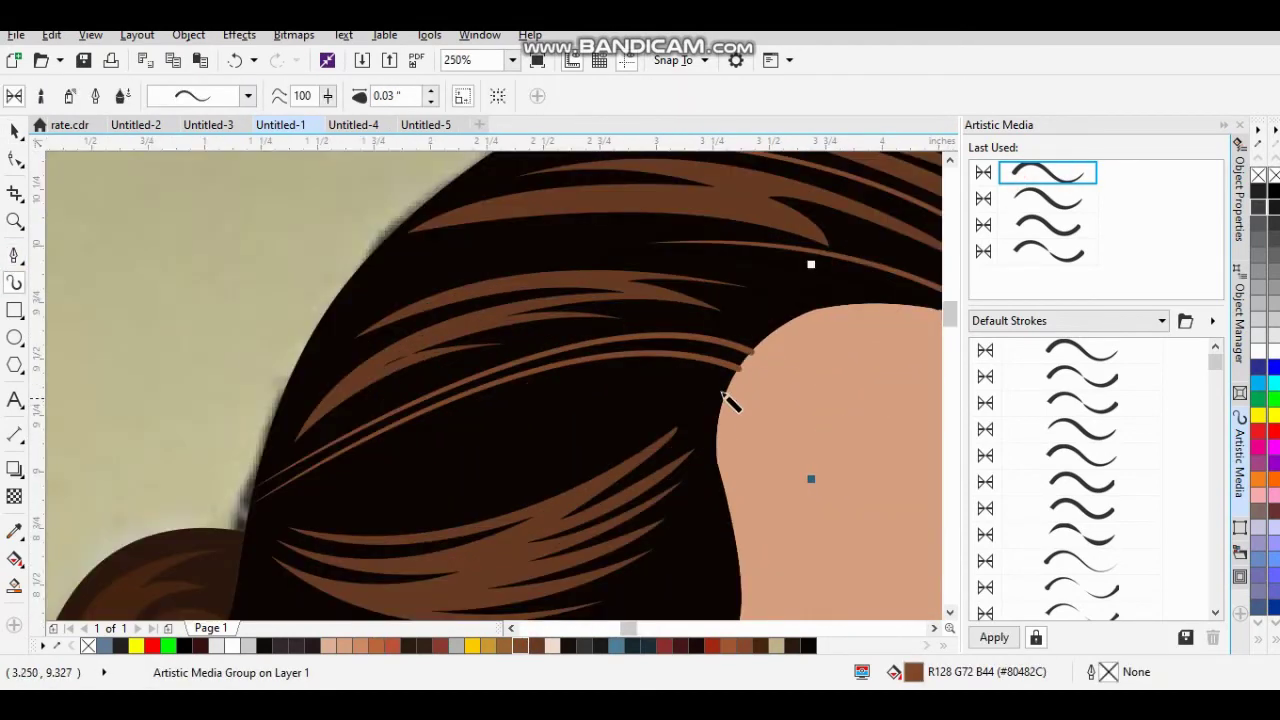
scroll(640, 582, "down", 2)
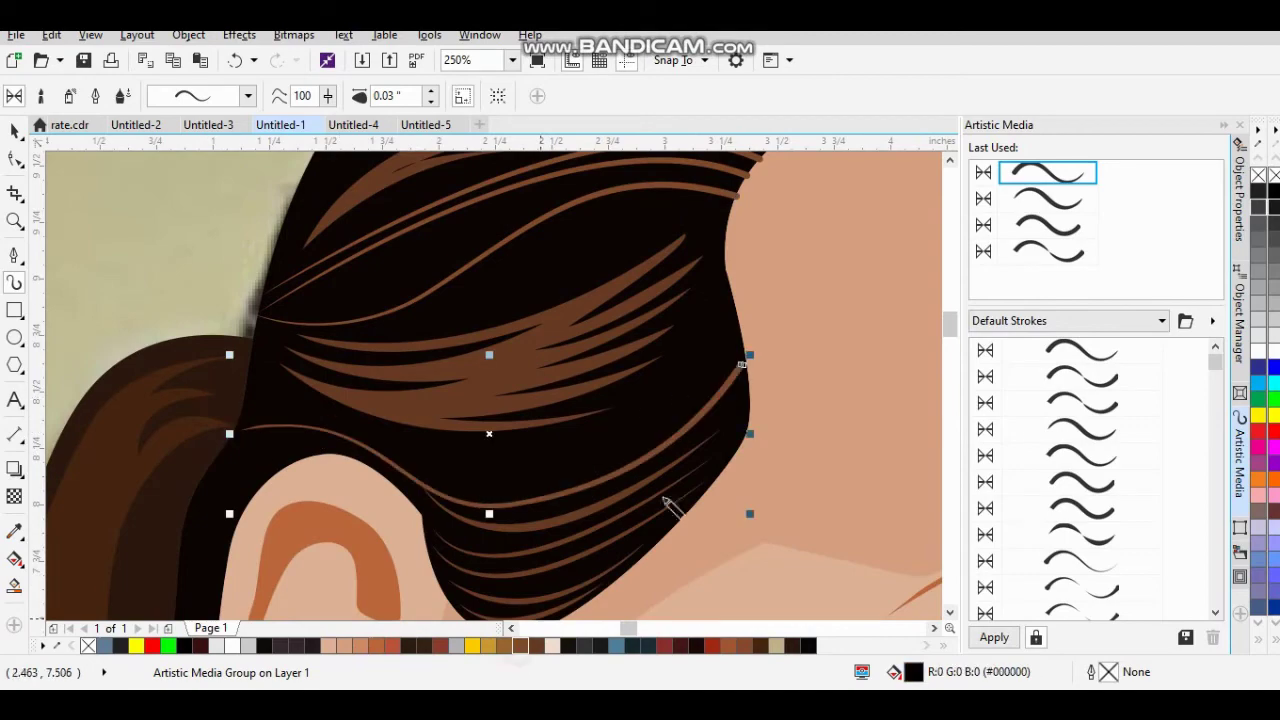
scroll(258, 418, "down", 1)
scroll(535, 283, "up", 1)
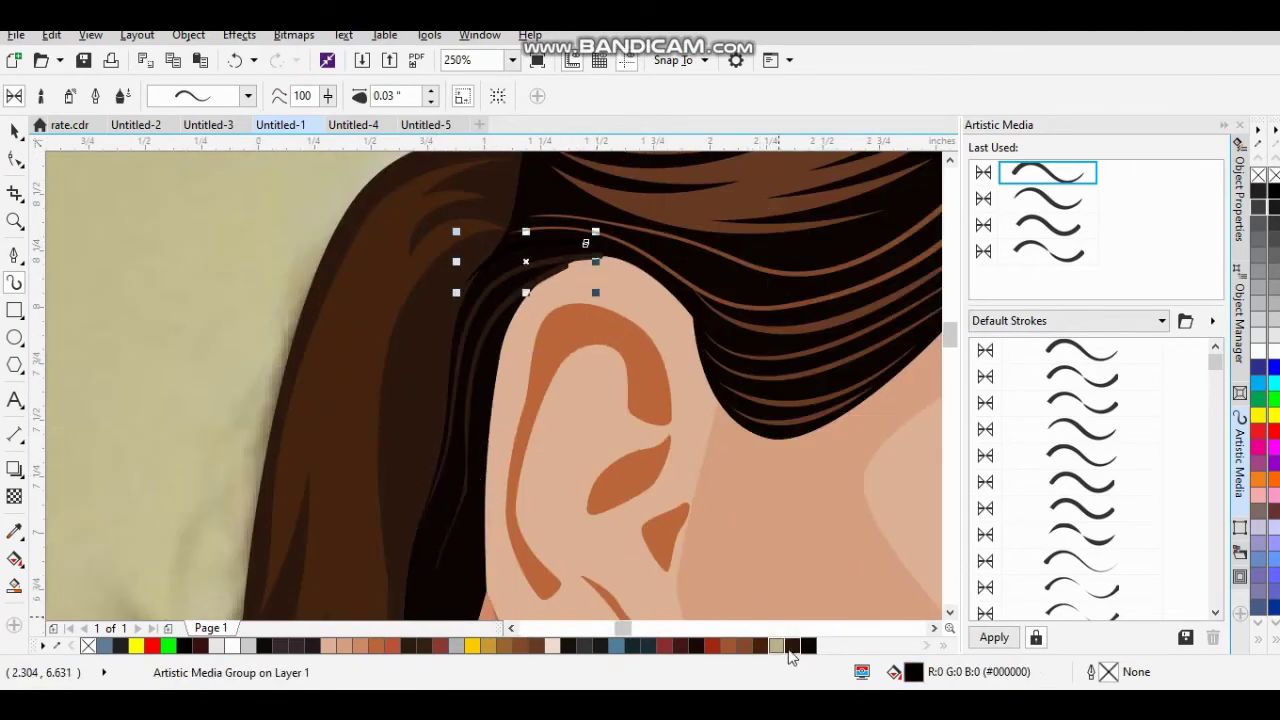
key("space")
scroll(500, 400, "down", 3)
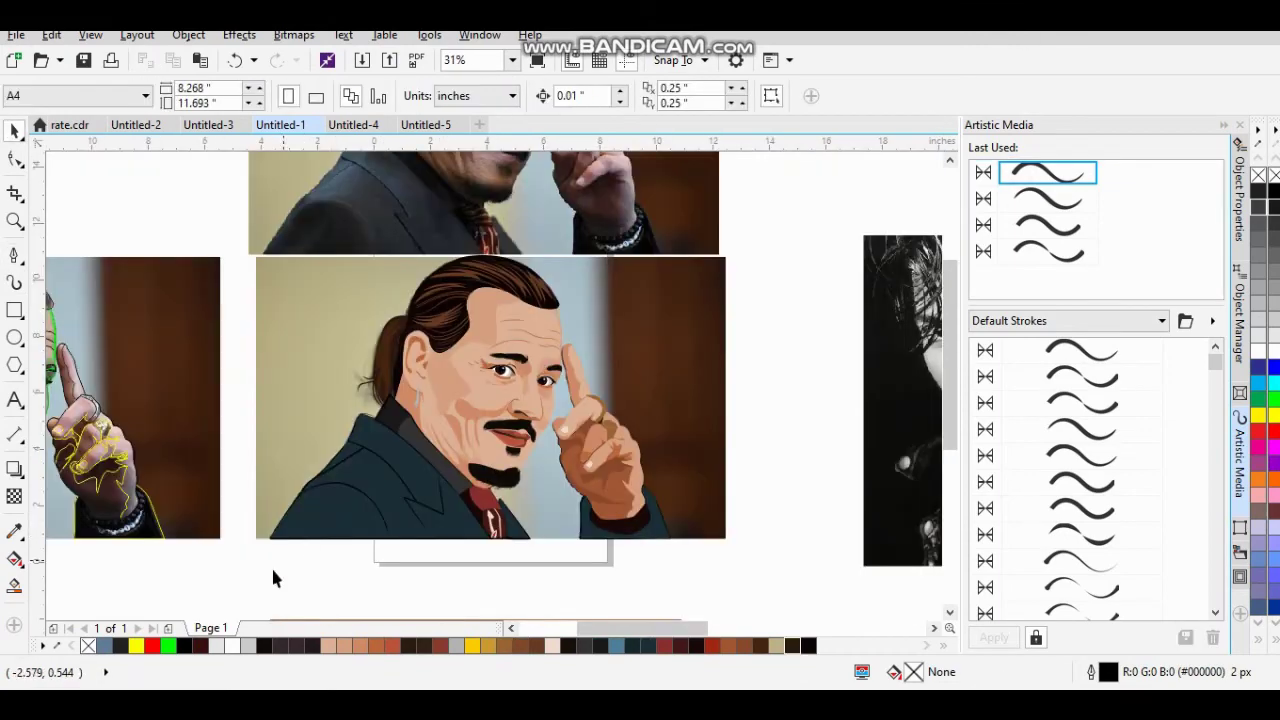
Draw the earlobe outline with Bézier curves, extending it along the jaw.
left_click_drag(271, 565, 583, 287)
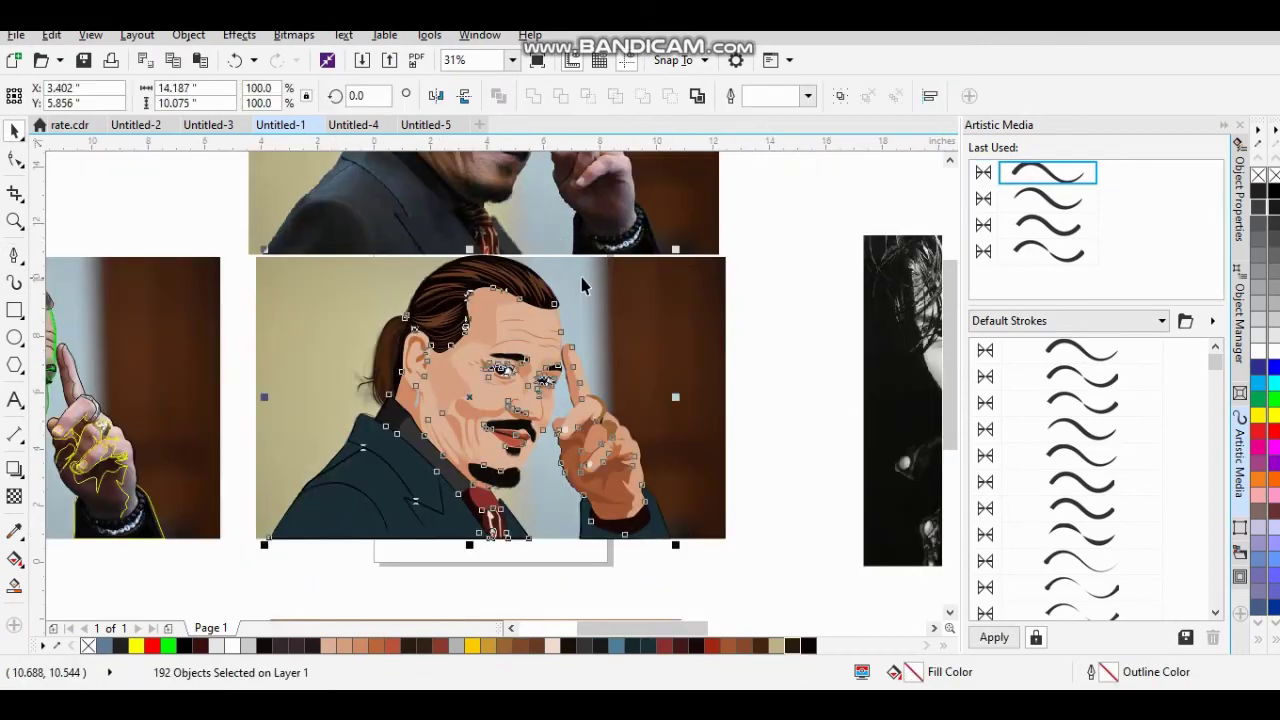
key("space")
scroll(583, 287, "up", 3)
scroll(491, 400, "up", 2)
left_click_drag(481, 378, 475, 200)
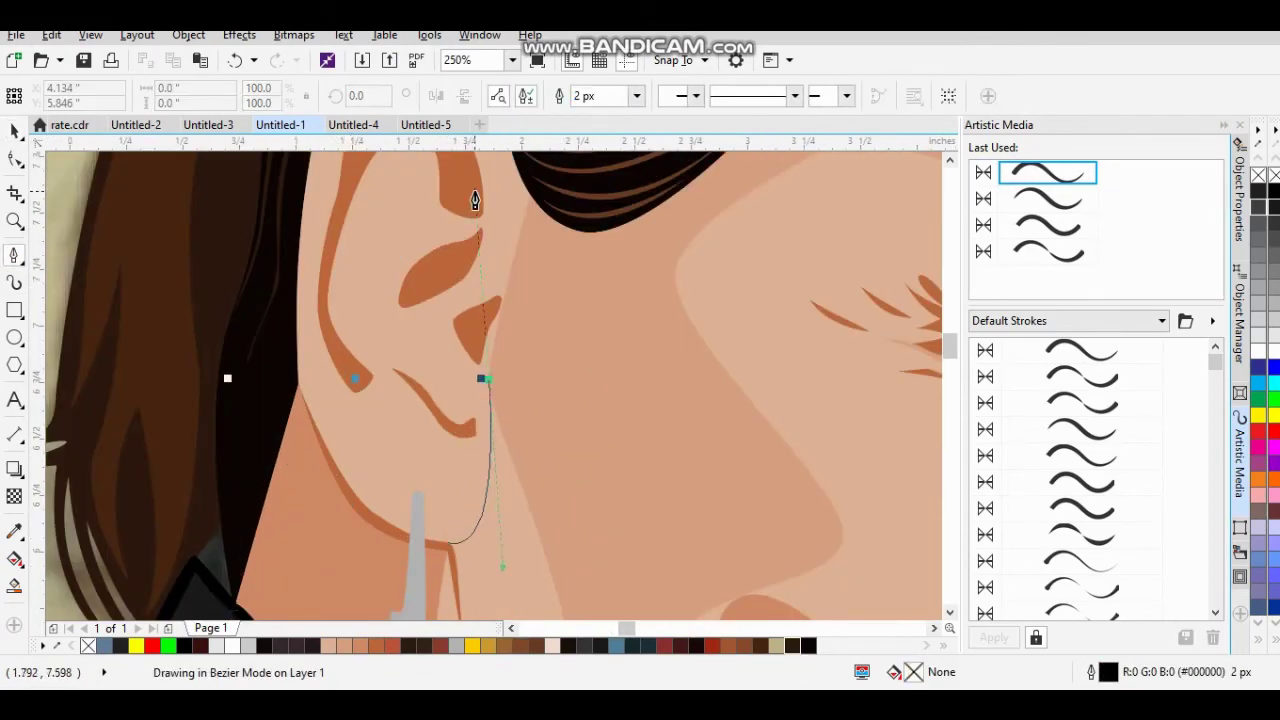
key("space")
scroll(386, 463, "down", 1)
scroll(437, 425, "up", 1)
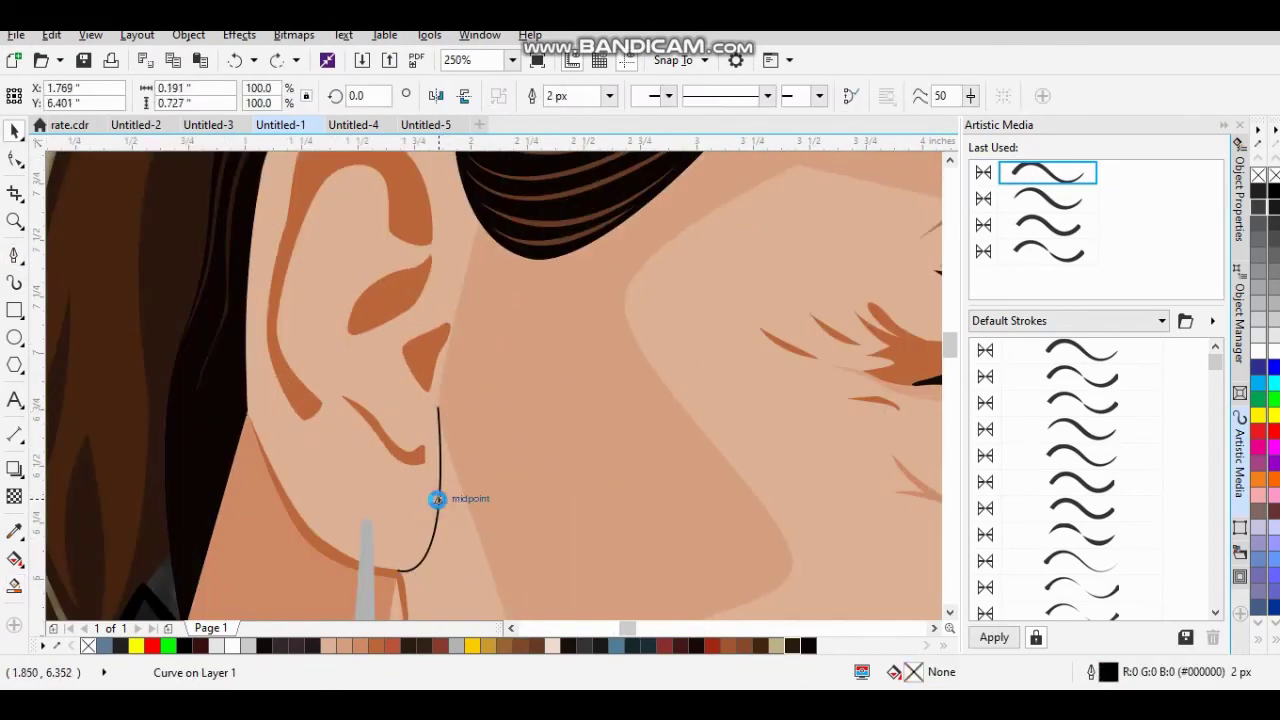
scroll(437, 498, "down", 3)
scroll(300, 450, "up", 2)
key("space")
scroll(300, 500, "up", 2)
left_click(447, 548)
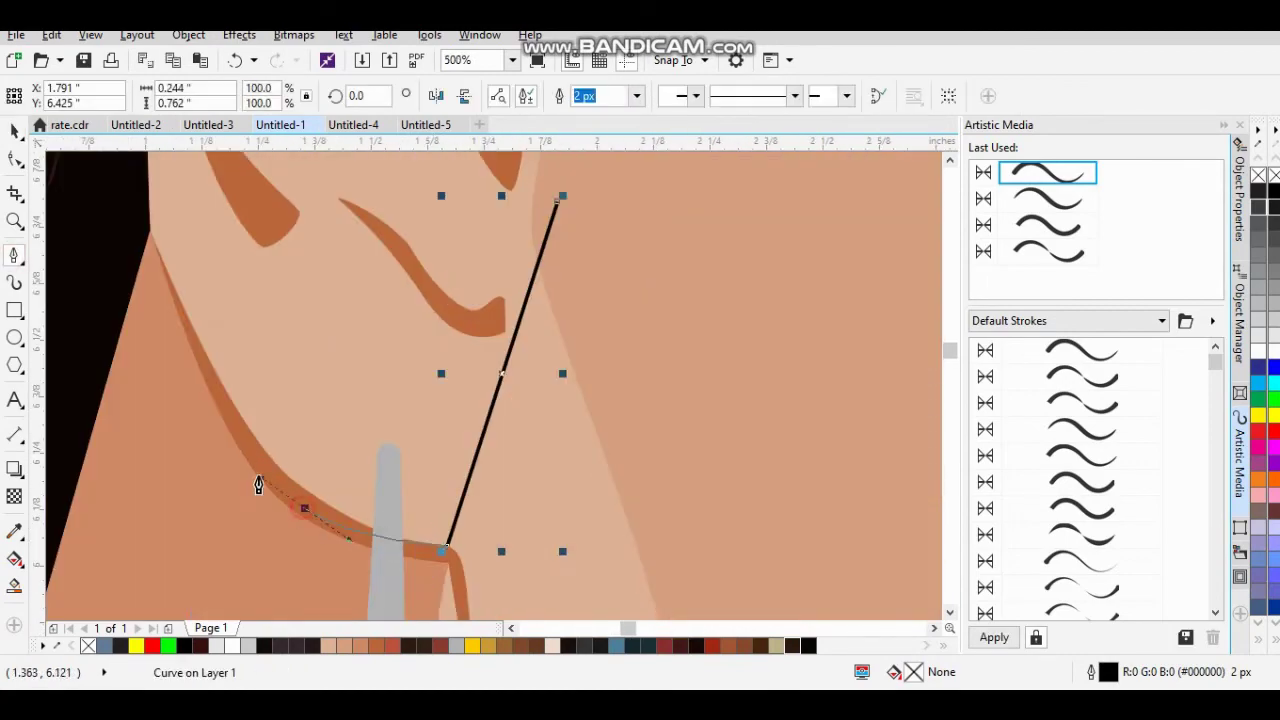
scroll(258, 485, "down", 2)
key("space")
scroll(314, 543, "down", 2)
Fill the earlobe with skin colour sampled near the ear and adjust its nodes.
key("Escape")
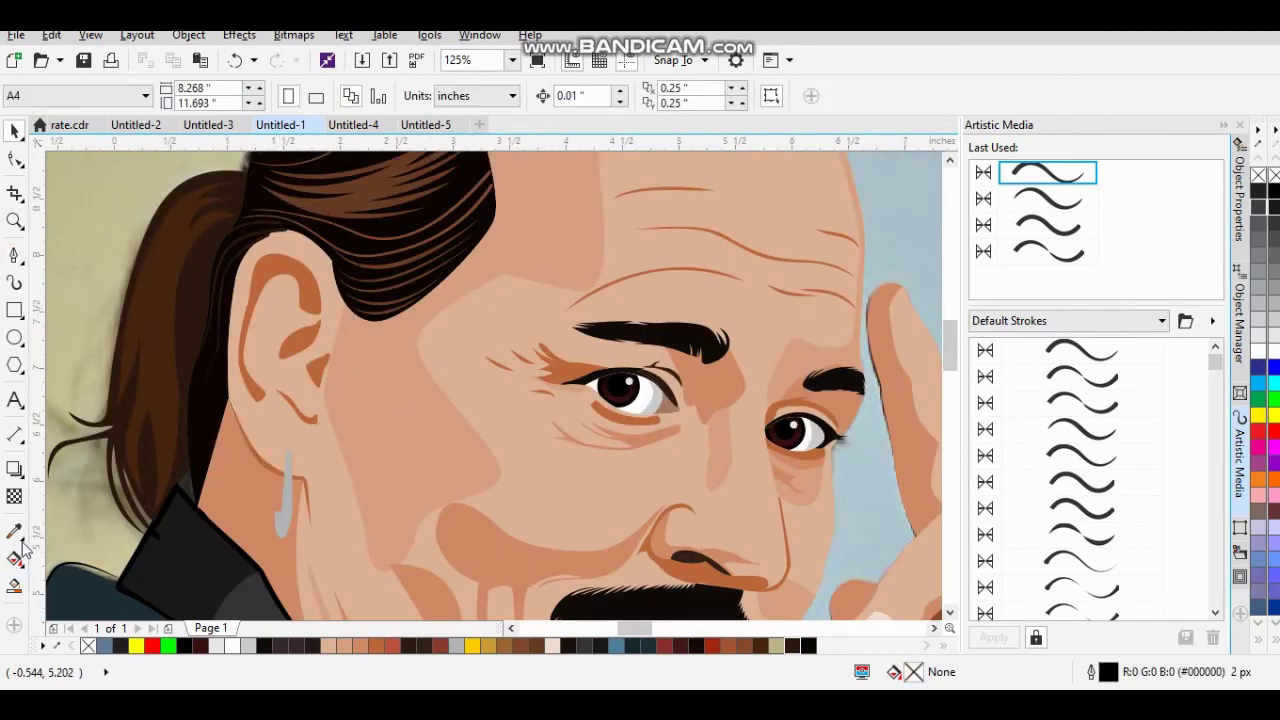
left_click(14, 532)
left_click(266, 543)
scroll(632, 444, "down", 3)
scroll(632, 444, "up", 1)
key("space")
scroll(335, 460, "up", 3)
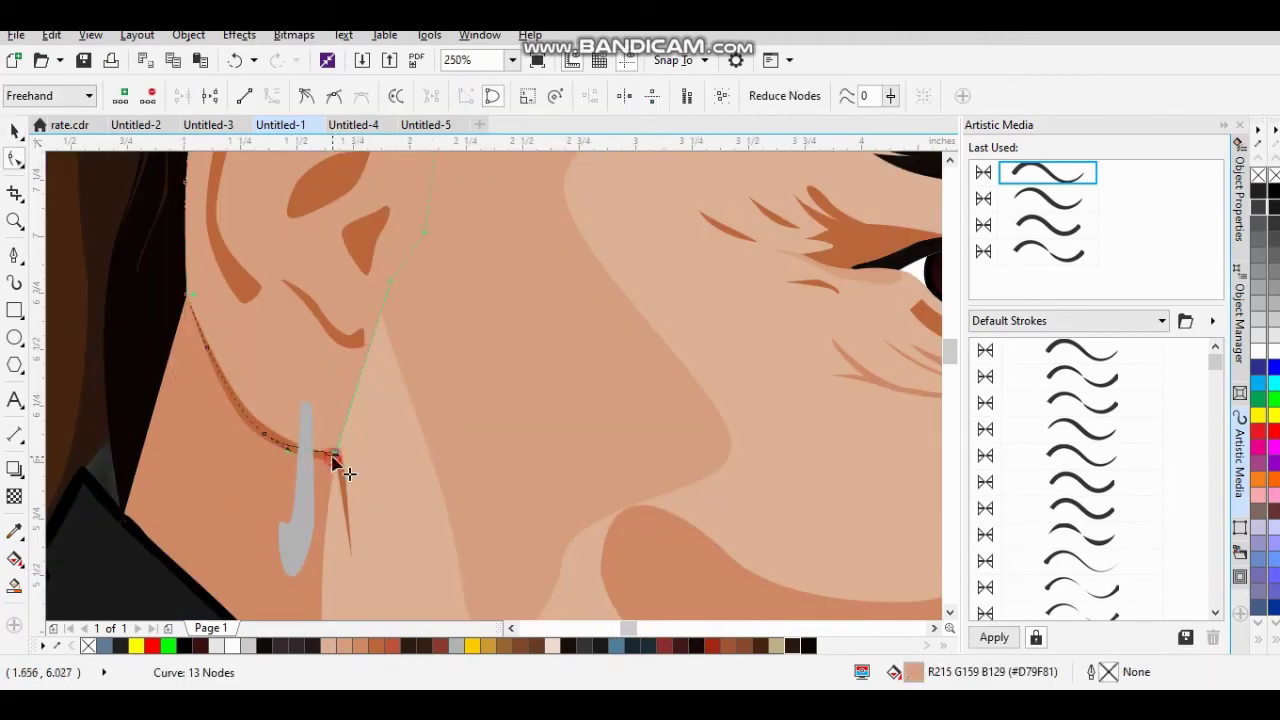
key("space")
scroll(349, 415, "down", 4)
scroll(180, 551, "down", 1)
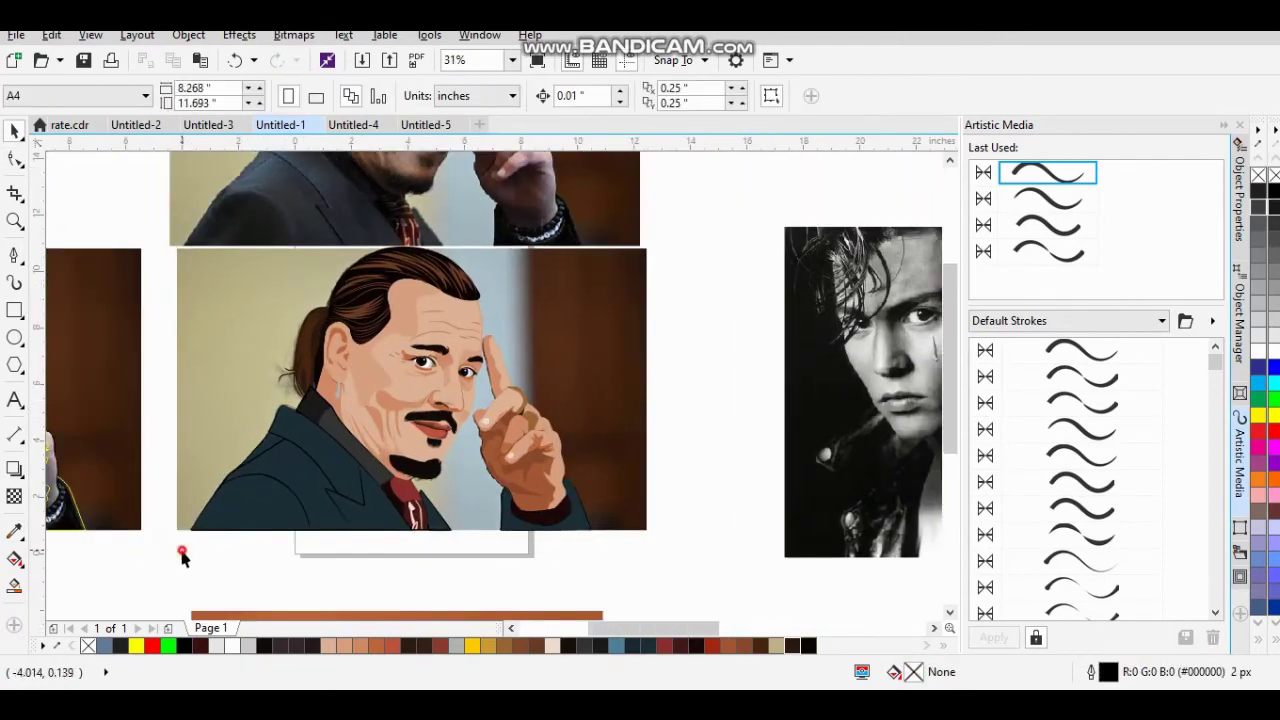
left_click(526, 317)
Paste the portrait into the new document and place a yellow rectangle behind it.
key("ctrl+v")
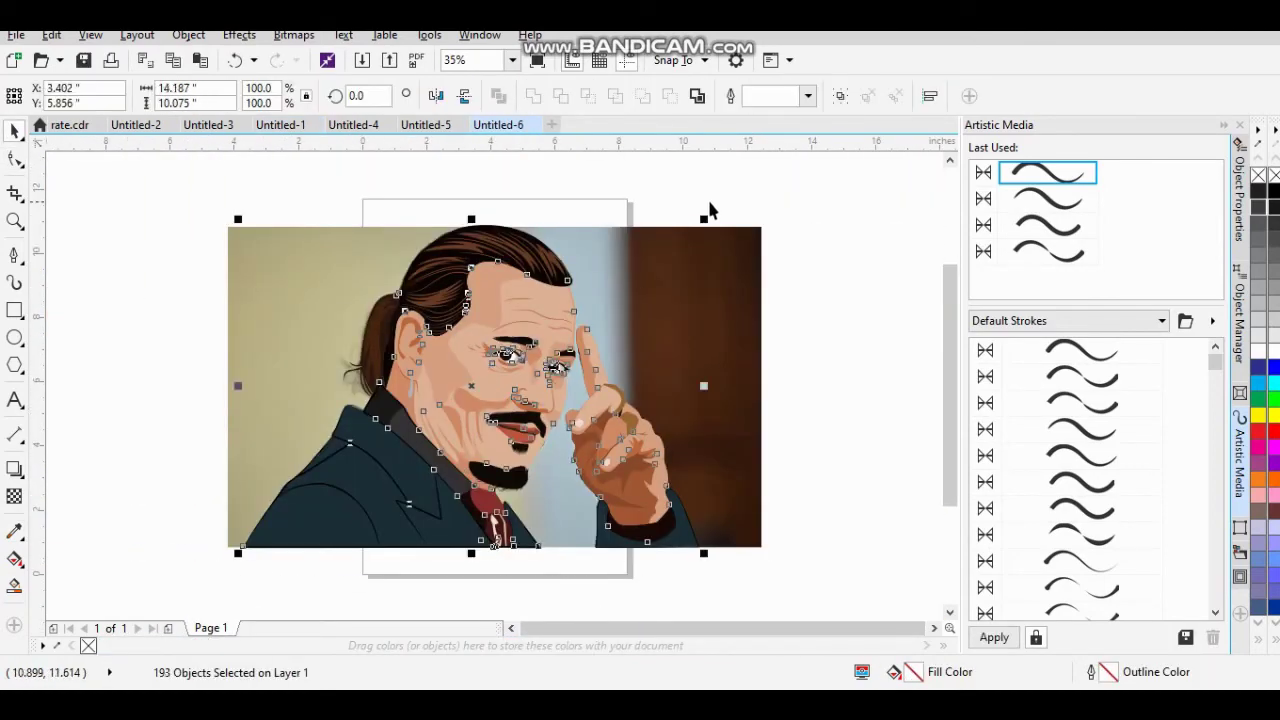
key("F6")
left_click_drag(237, 560, 709, 223)
scroll(709, 223, "down", 2)
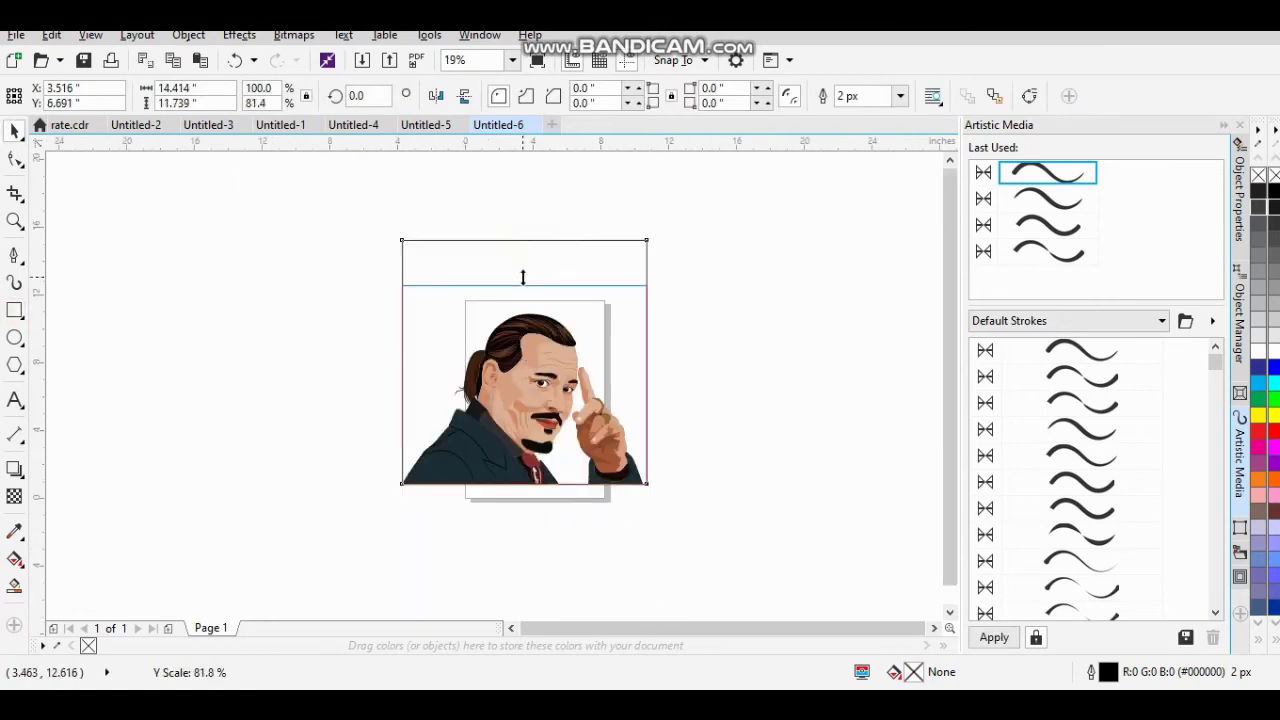
left_click_drag(649, 486, 598, 451)
scroll(598, 451, "up", 2)
scroll(598, 451, "down", 2)
left_click(1258, 415)
key("shift+Page_Down")
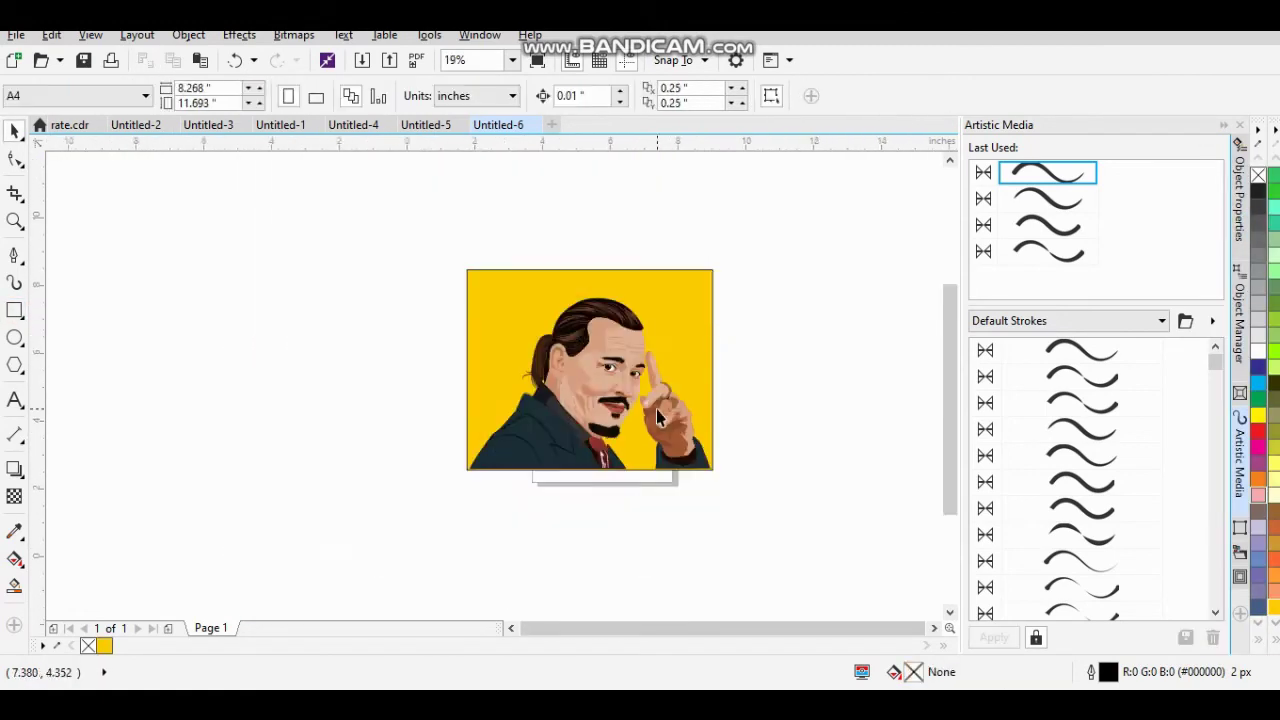
Add a smaller black rectangle behind the portrait and give it a dark linear gradient.
scroll(656, 409, "up", 2)
key("plus")
left_click_drag(674, 383, 662, 372)
key("shift+Page_Down")
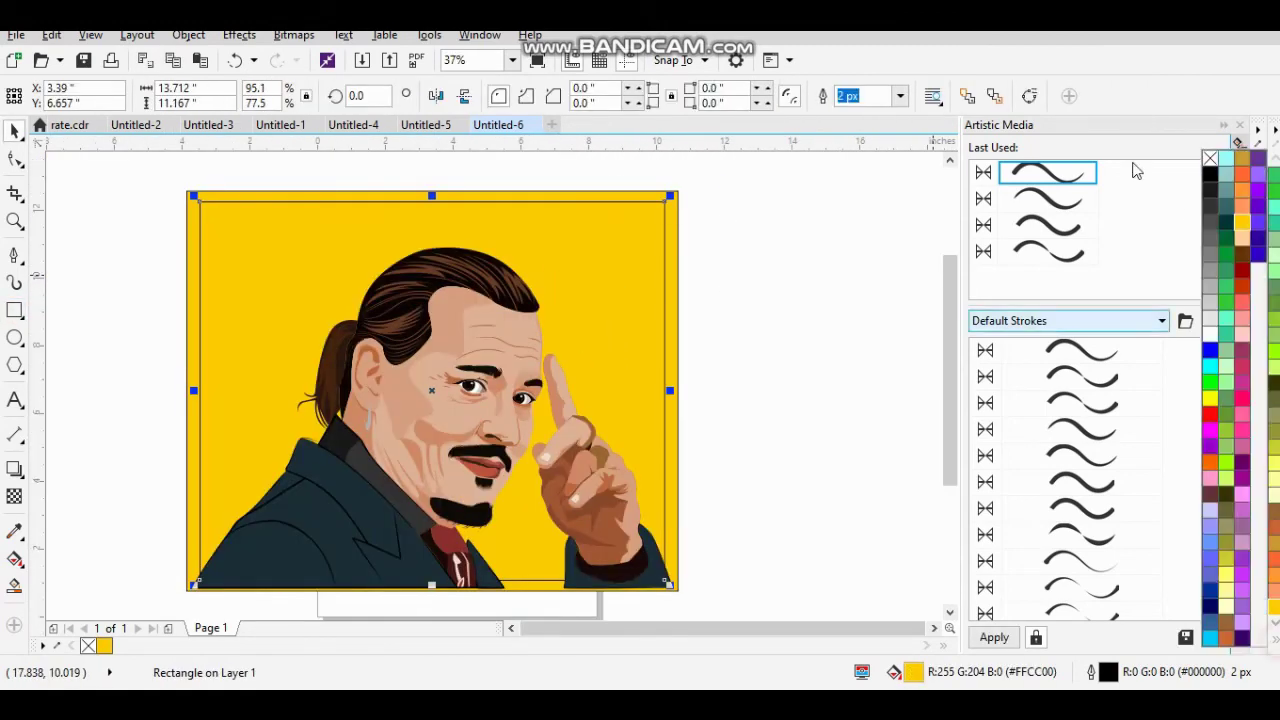
left_click(1258, 192)
key("Escape")
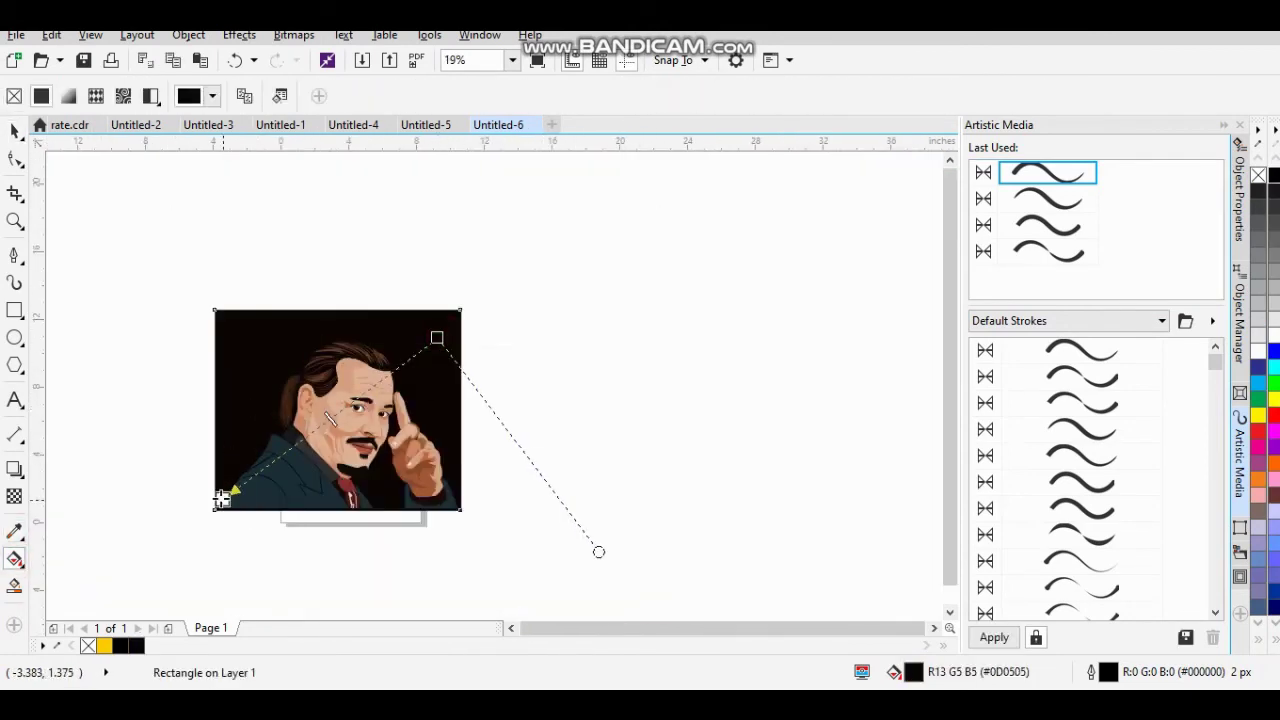
left_click_drag(222, 498, 411, 330)
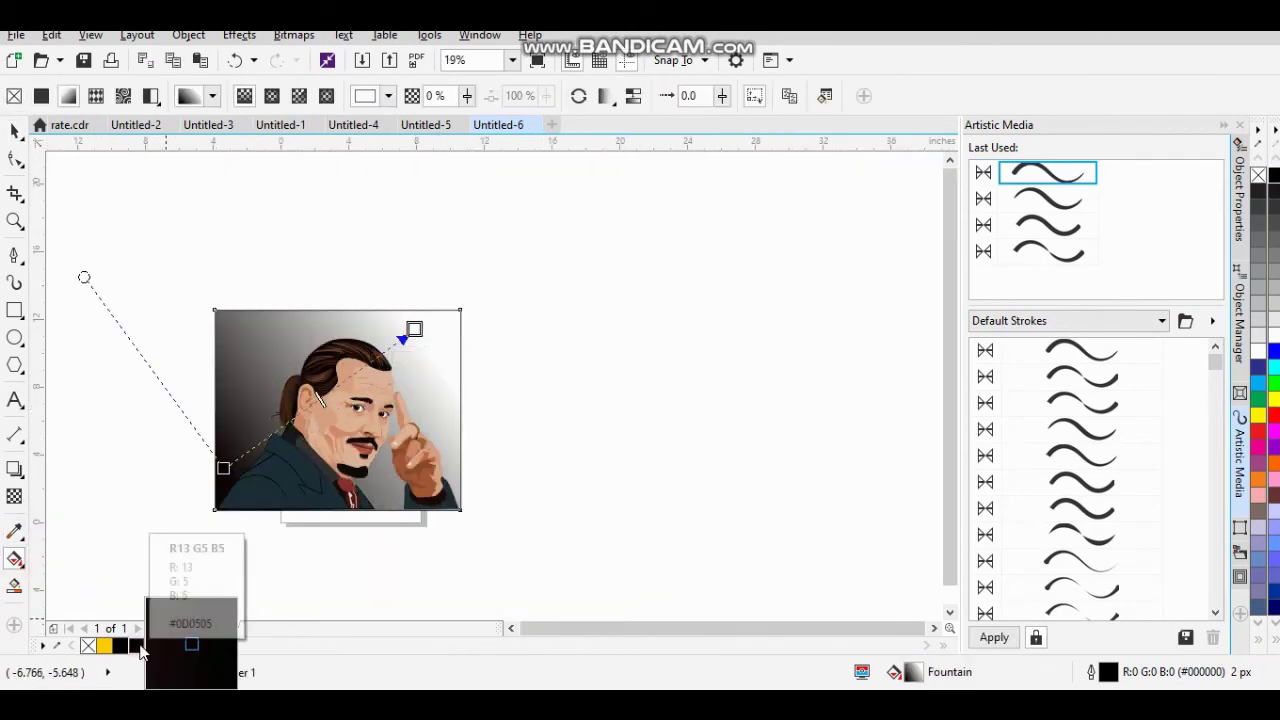
left_click(151, 647)
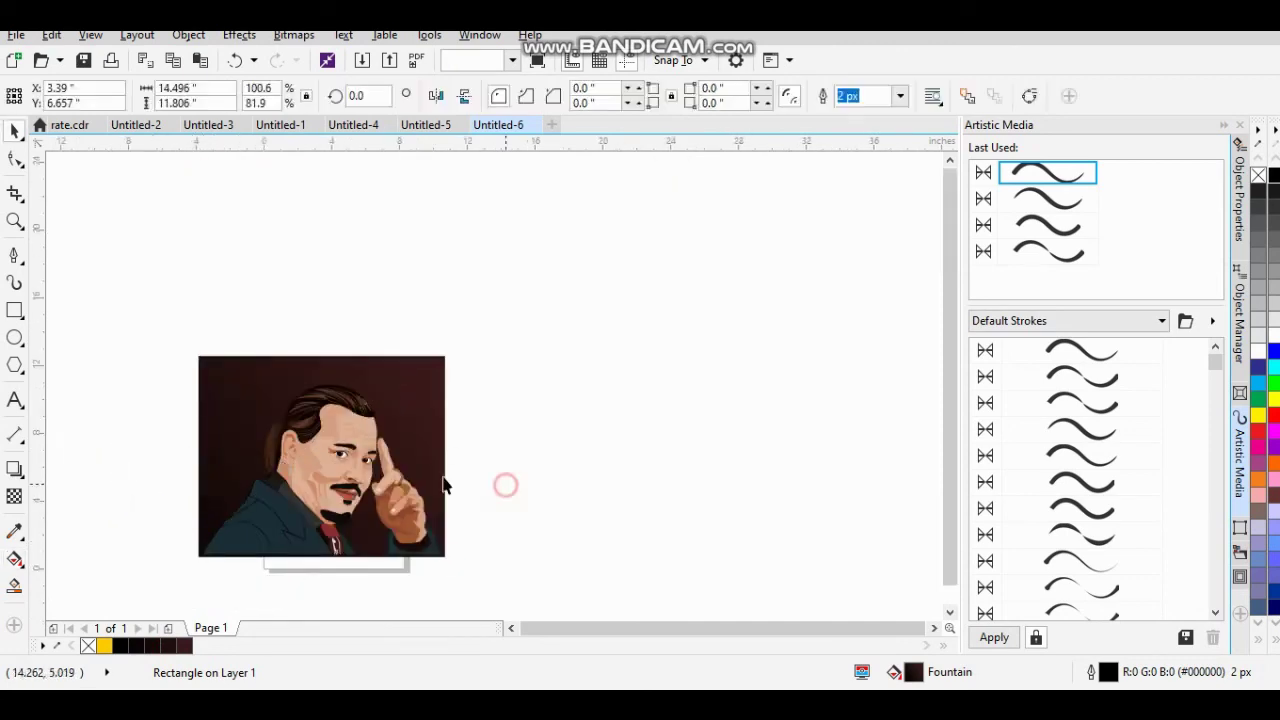